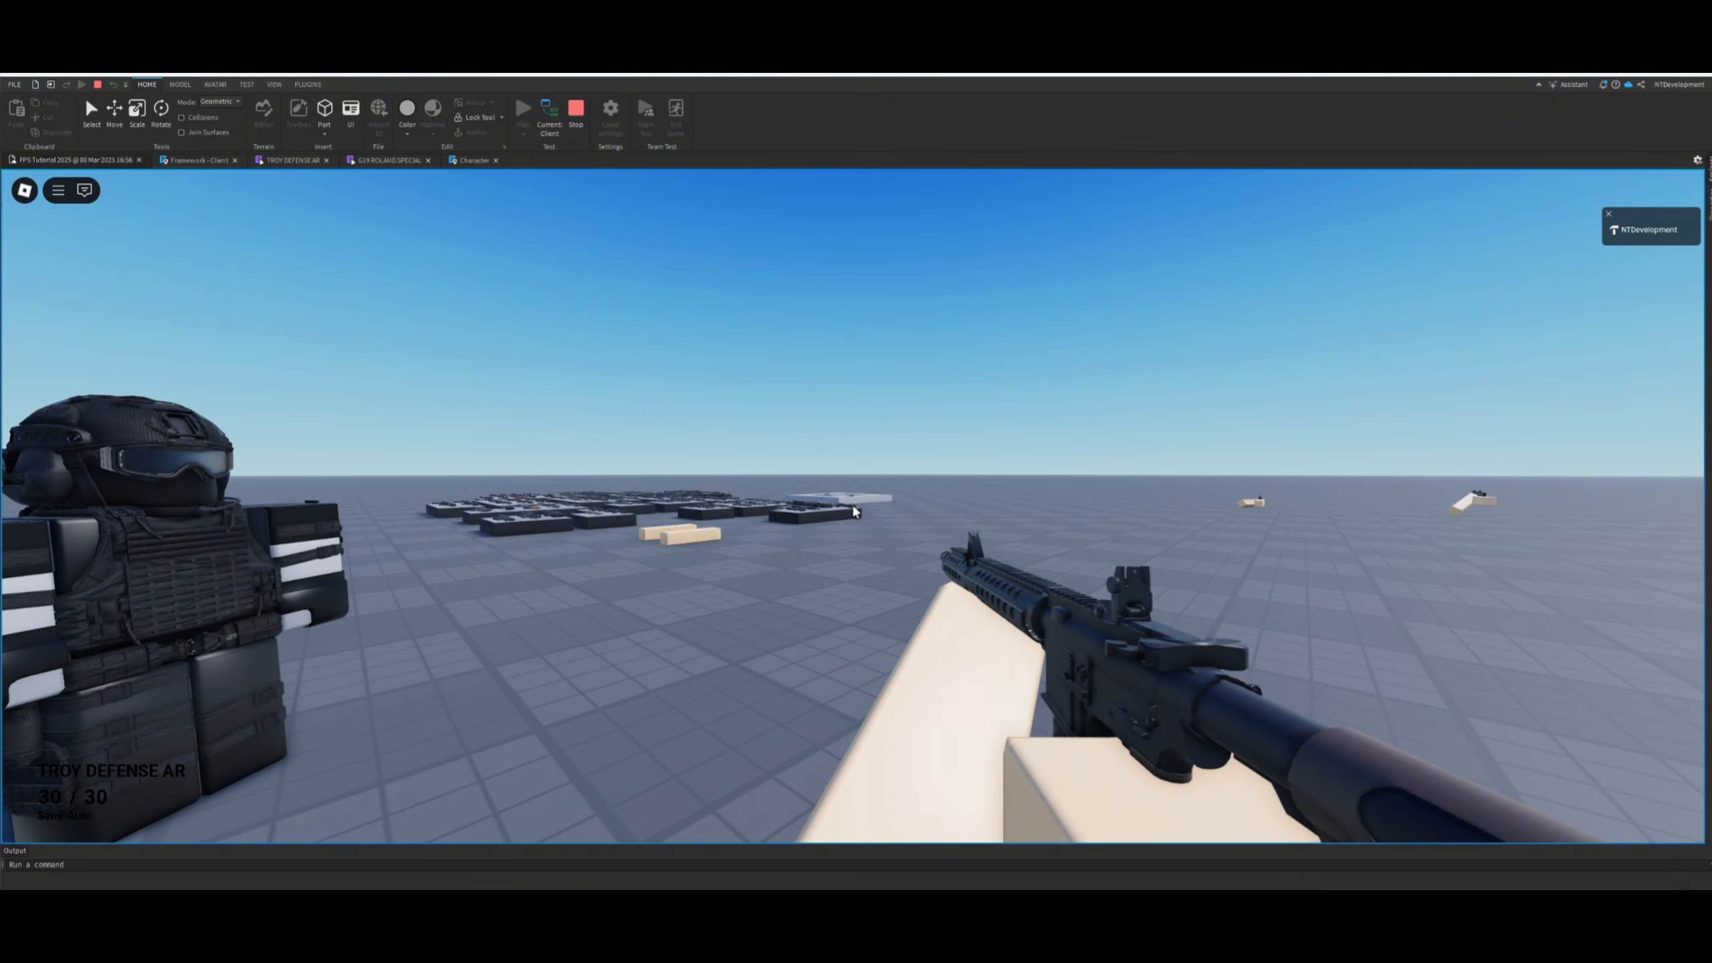
# - In the running playtest, switch between the TROY DEFENSE AR and the G19 ROLAND SPECIAL and aim down the pistol's sights
pyautogui.press('2')
pyautogui.press('1')
pyautogui.press('2')
pyautogui.rightClick(854, 511)
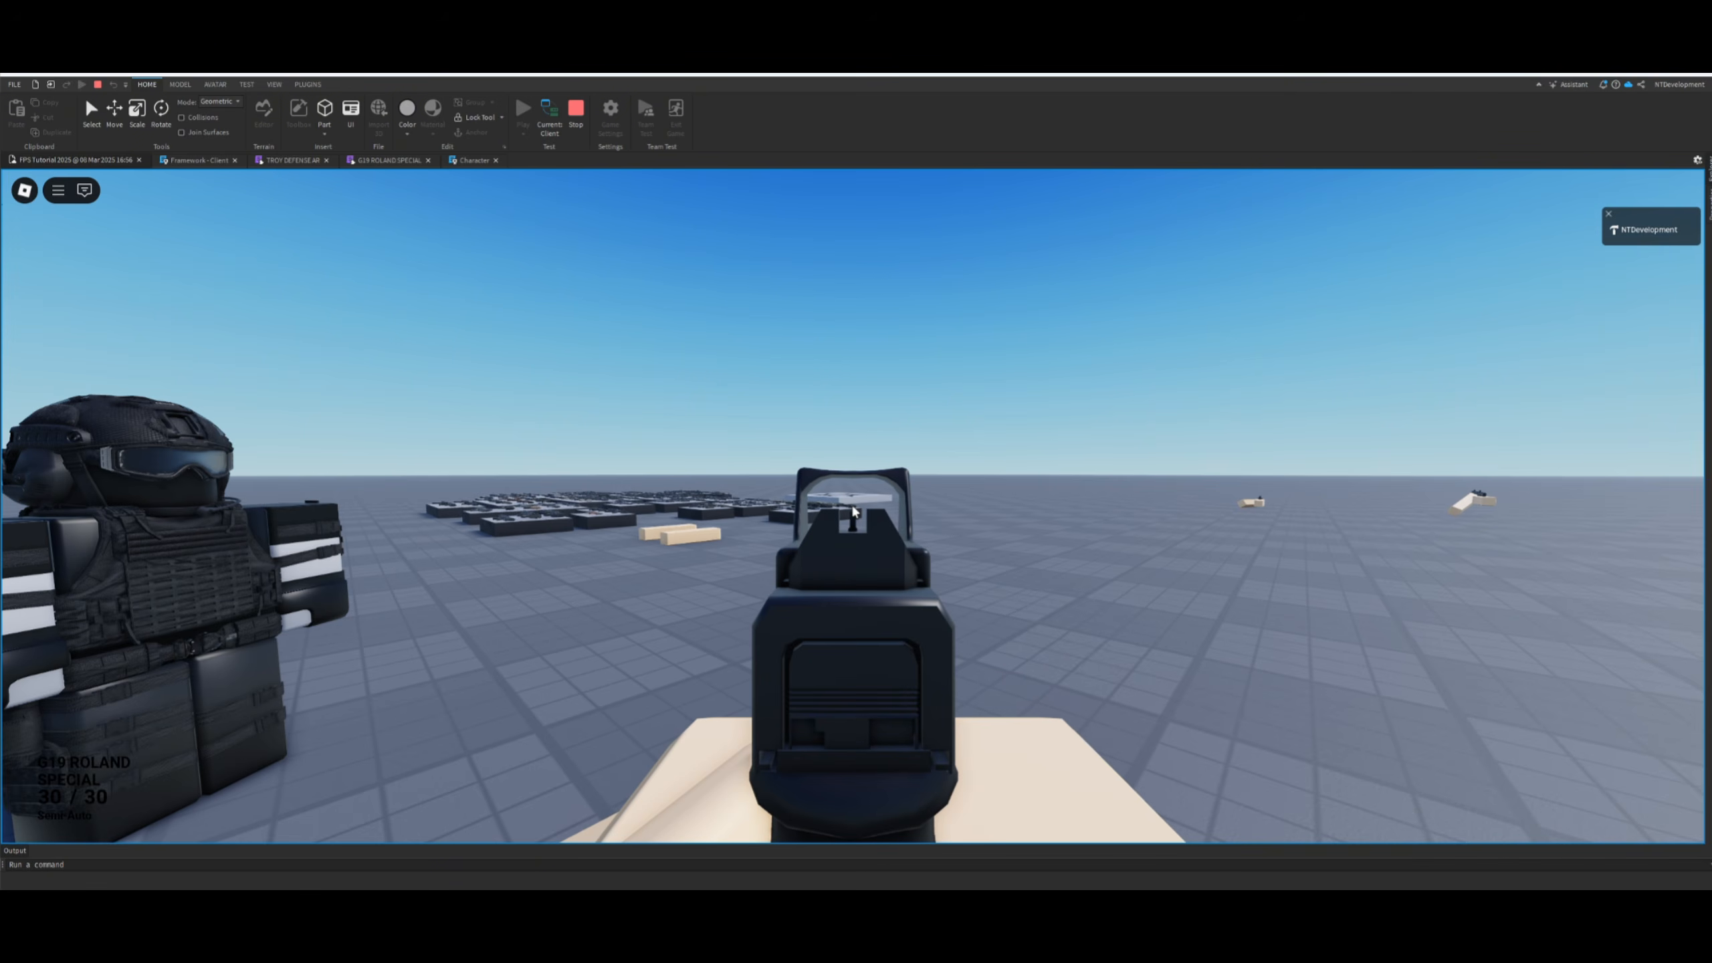
pyautogui.press('w')
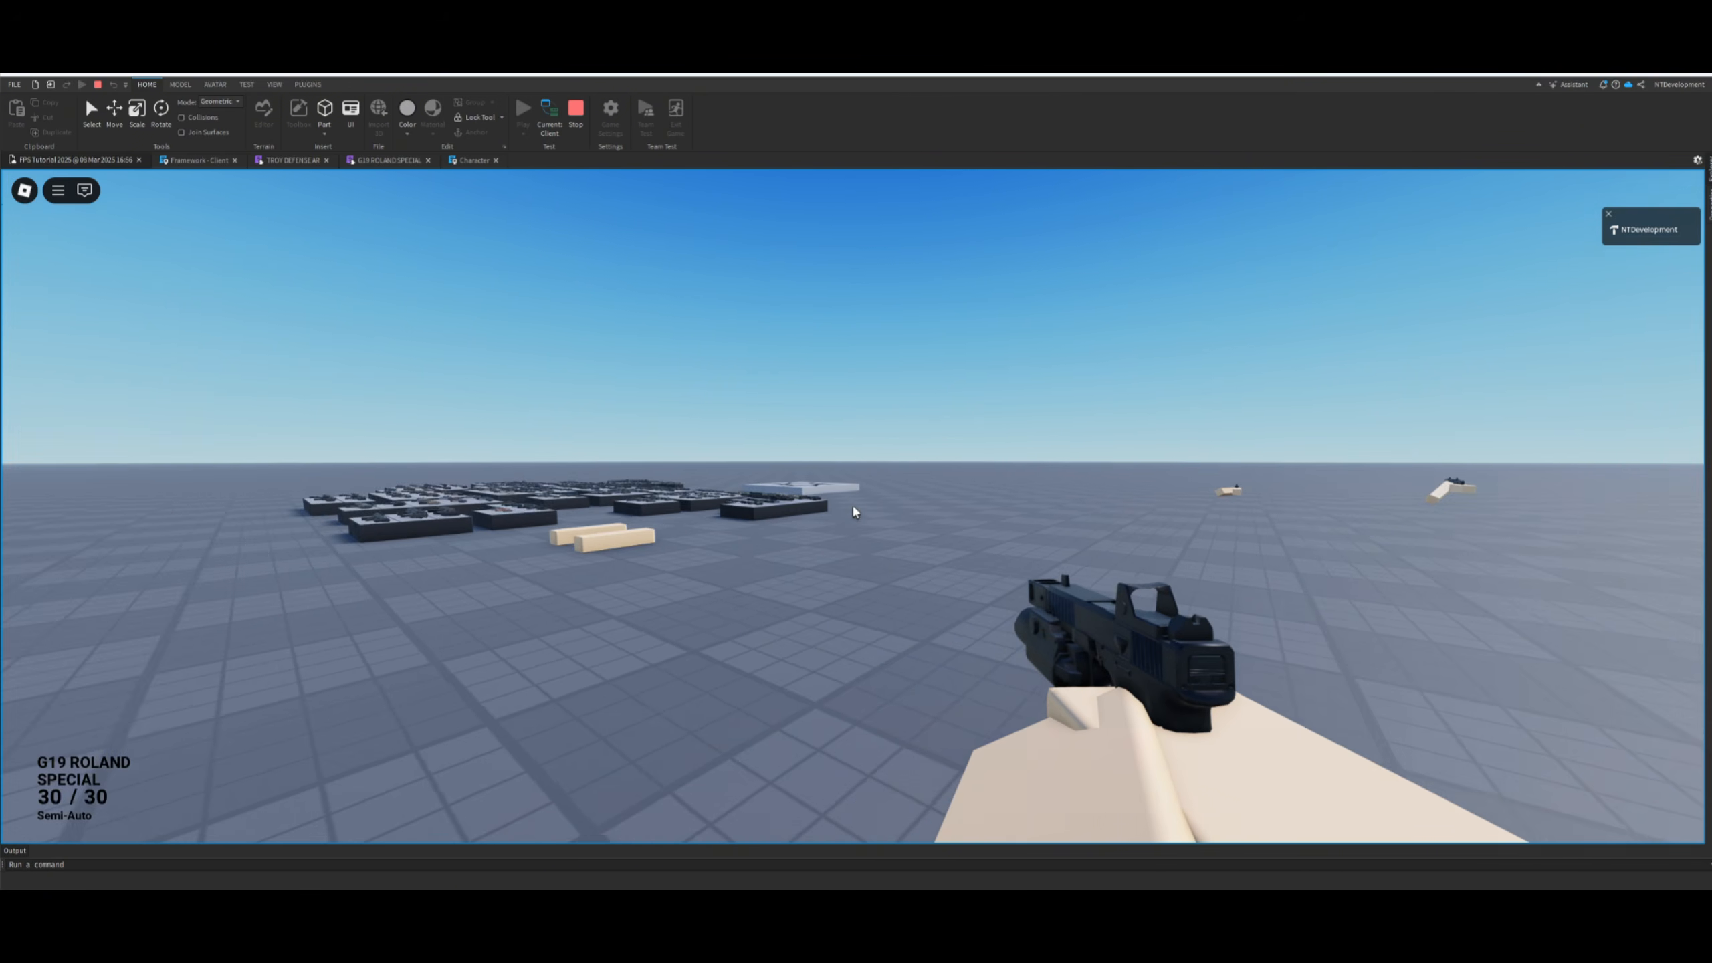
pyautogui.press('1')
pyautogui.press('w')
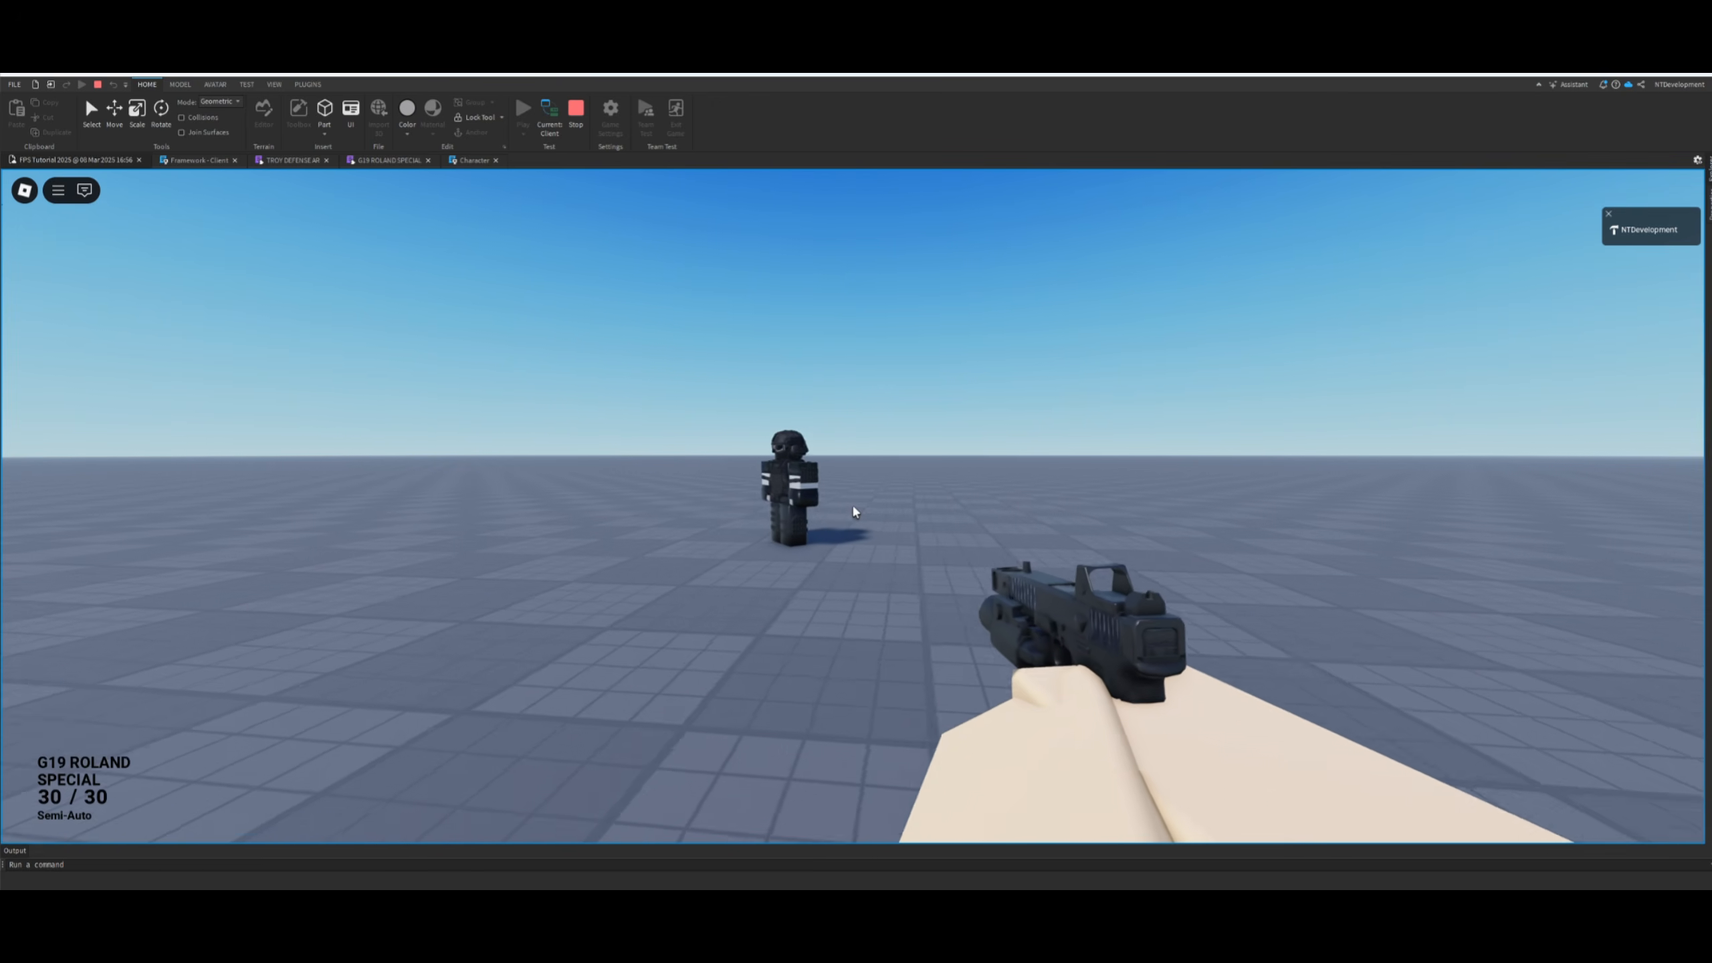
# - Walk around the dummy character and swap repeatedly between the rifle and the pistol to check the viewmodels and HUD labels
pyautogui.press('w')
pyautogui.press('a')
pyautogui.press('s')
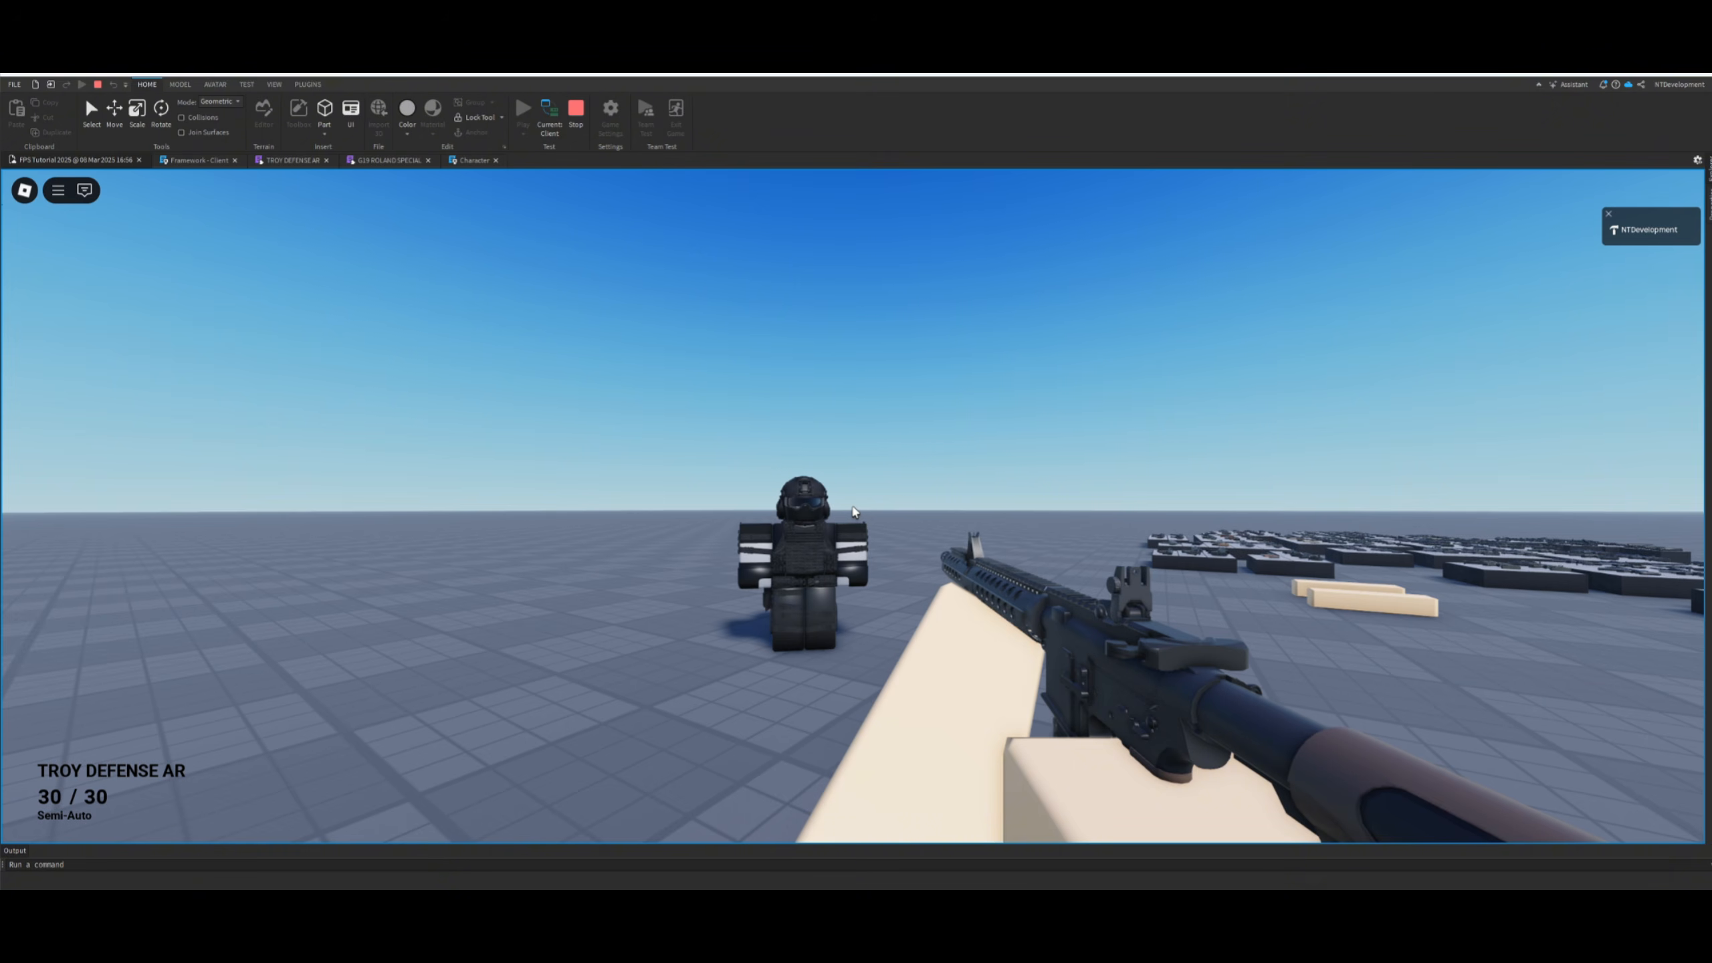
pyautogui.press('d')
pyautogui.press('a')
pyautogui.press('d')
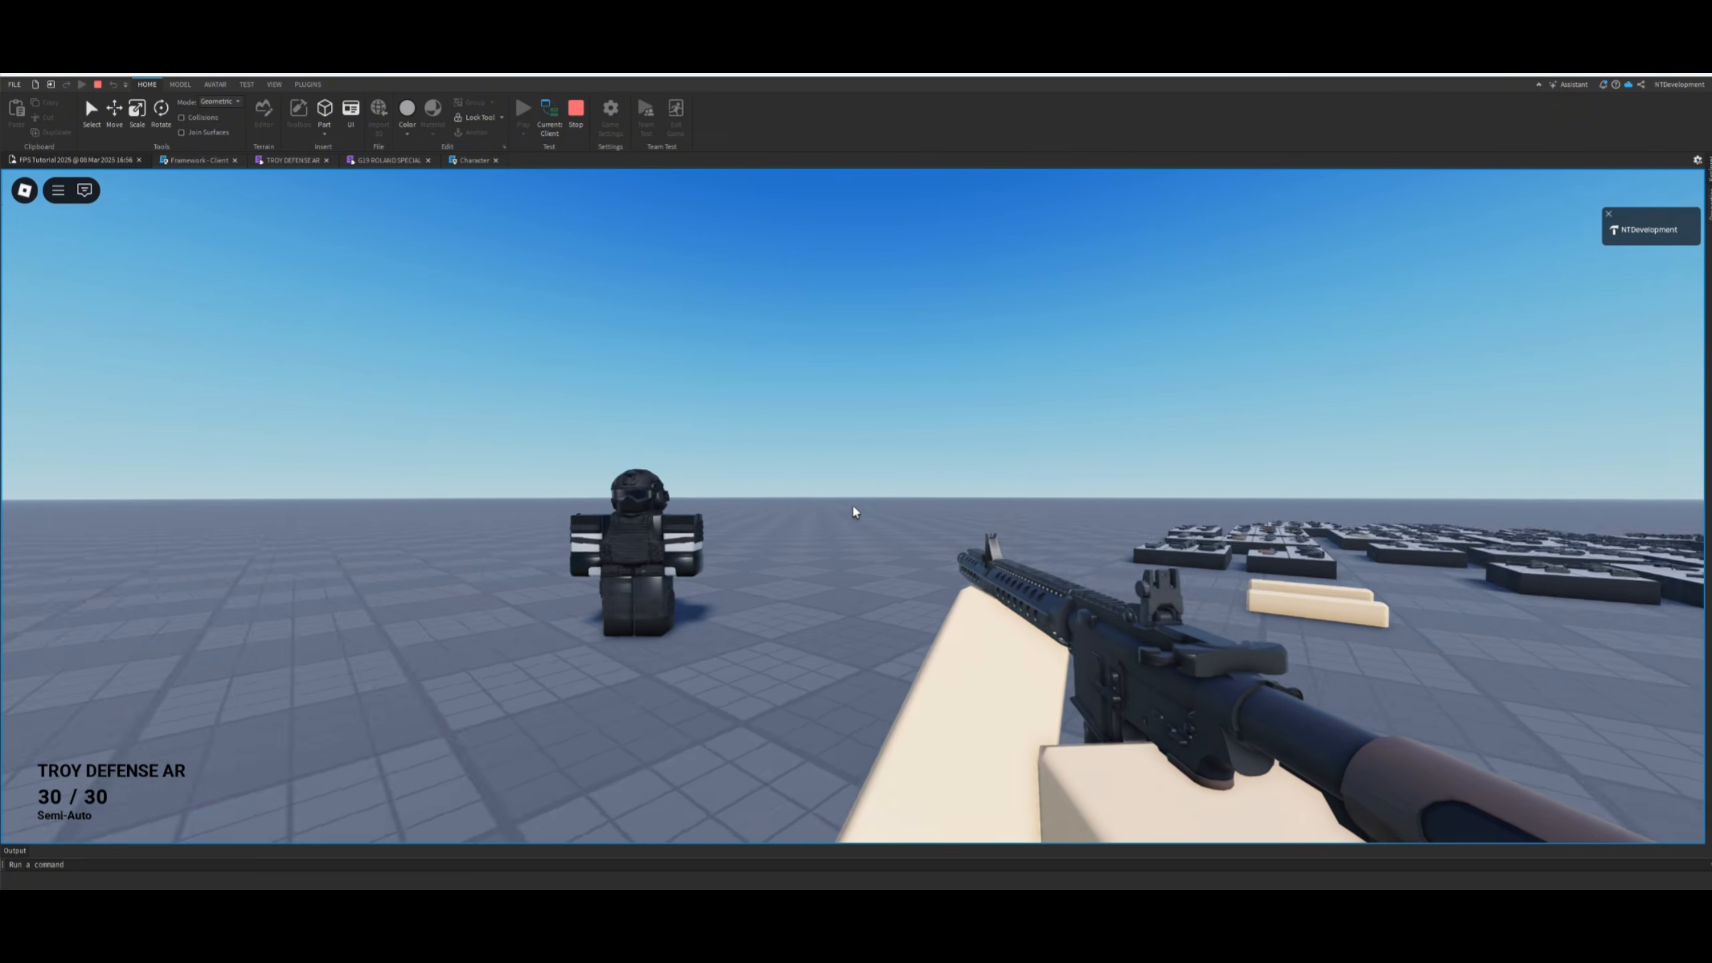
pyautogui.press('s')
pyautogui.press('2')
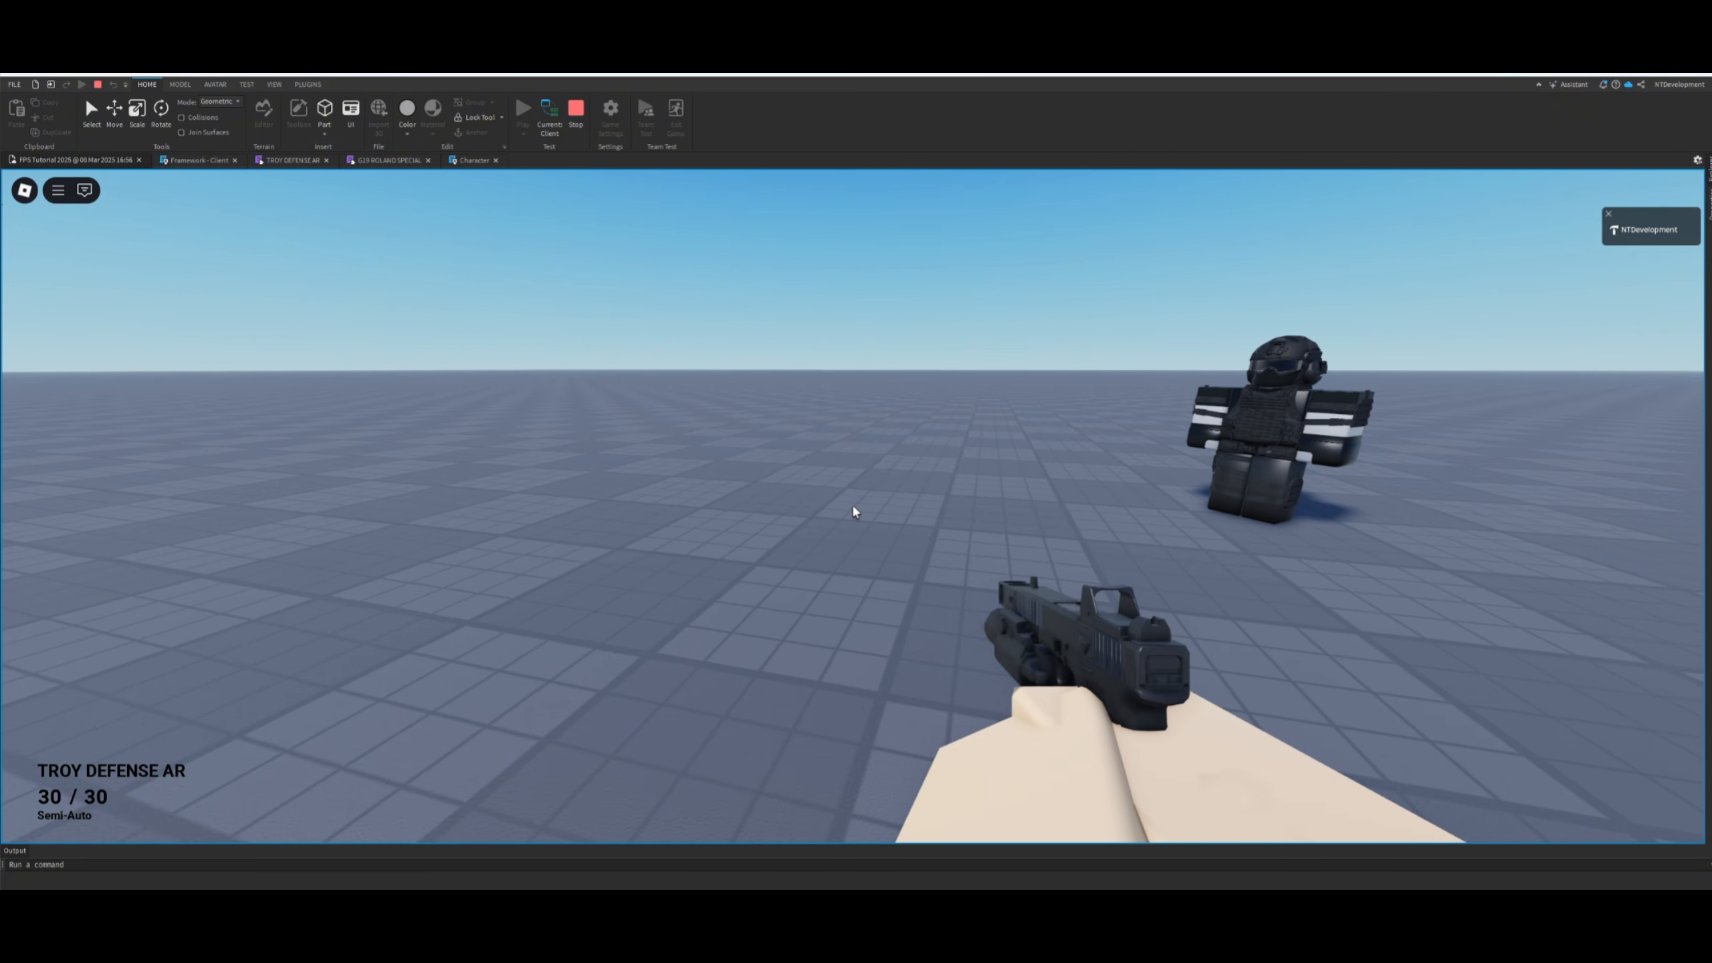
pyautogui.press('1')
pyautogui.press('2')
pyautogui.press('1')
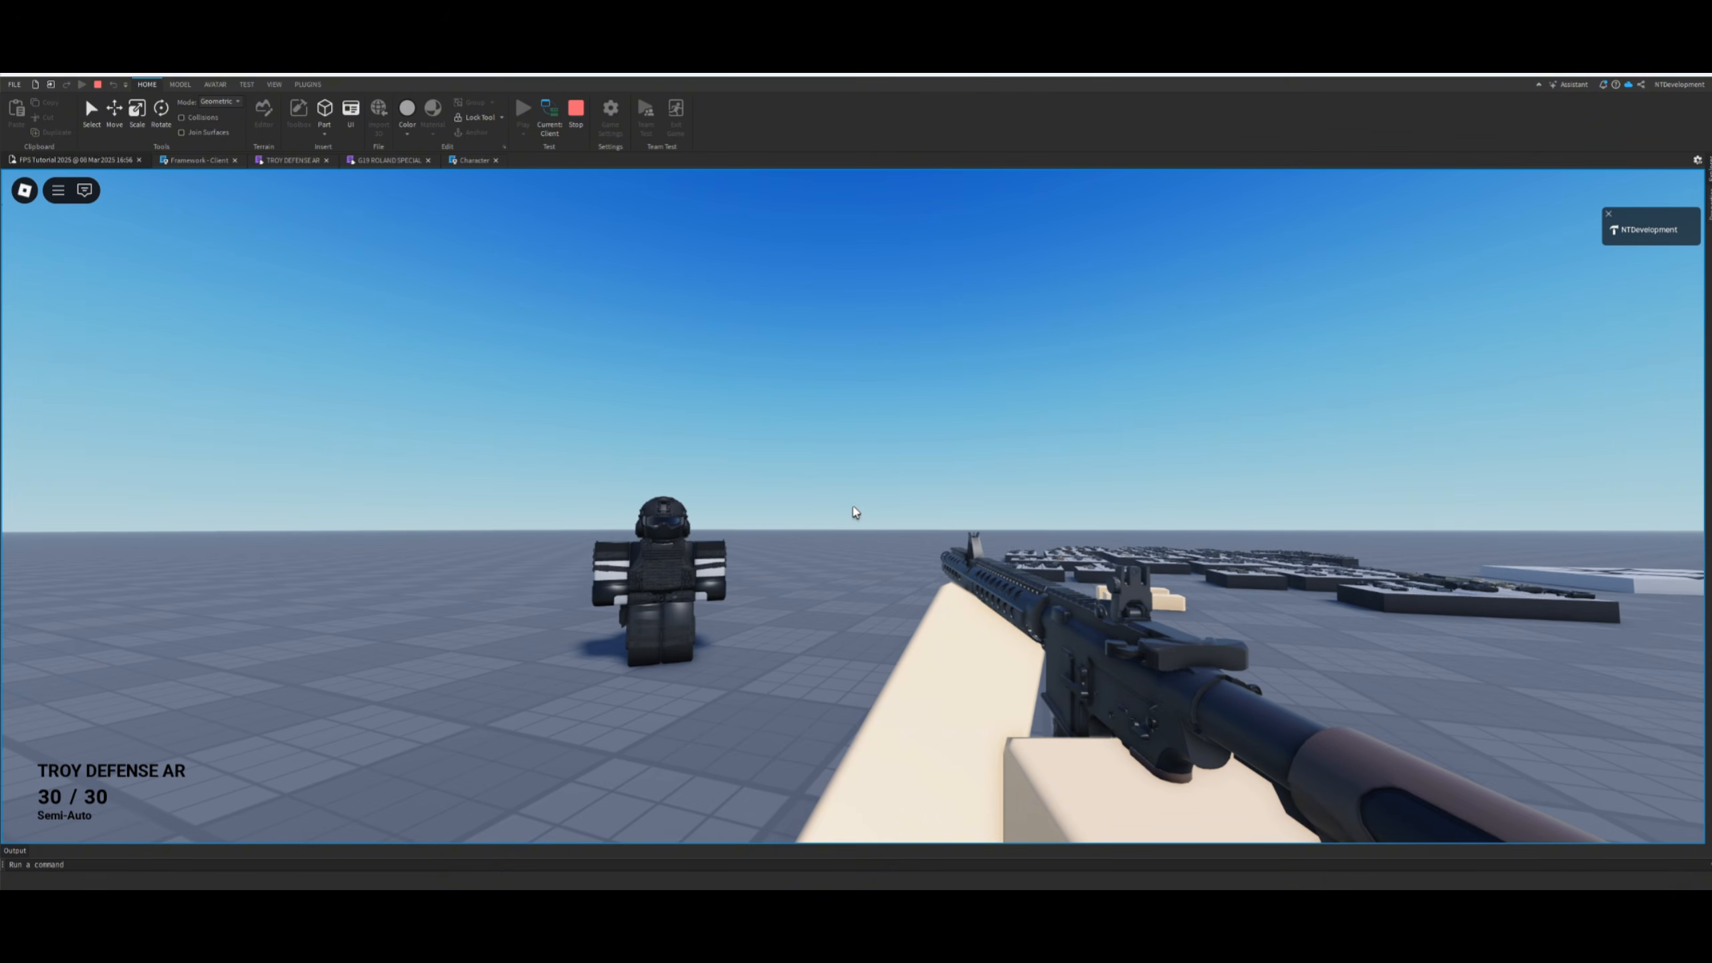
pyautogui.press('2')
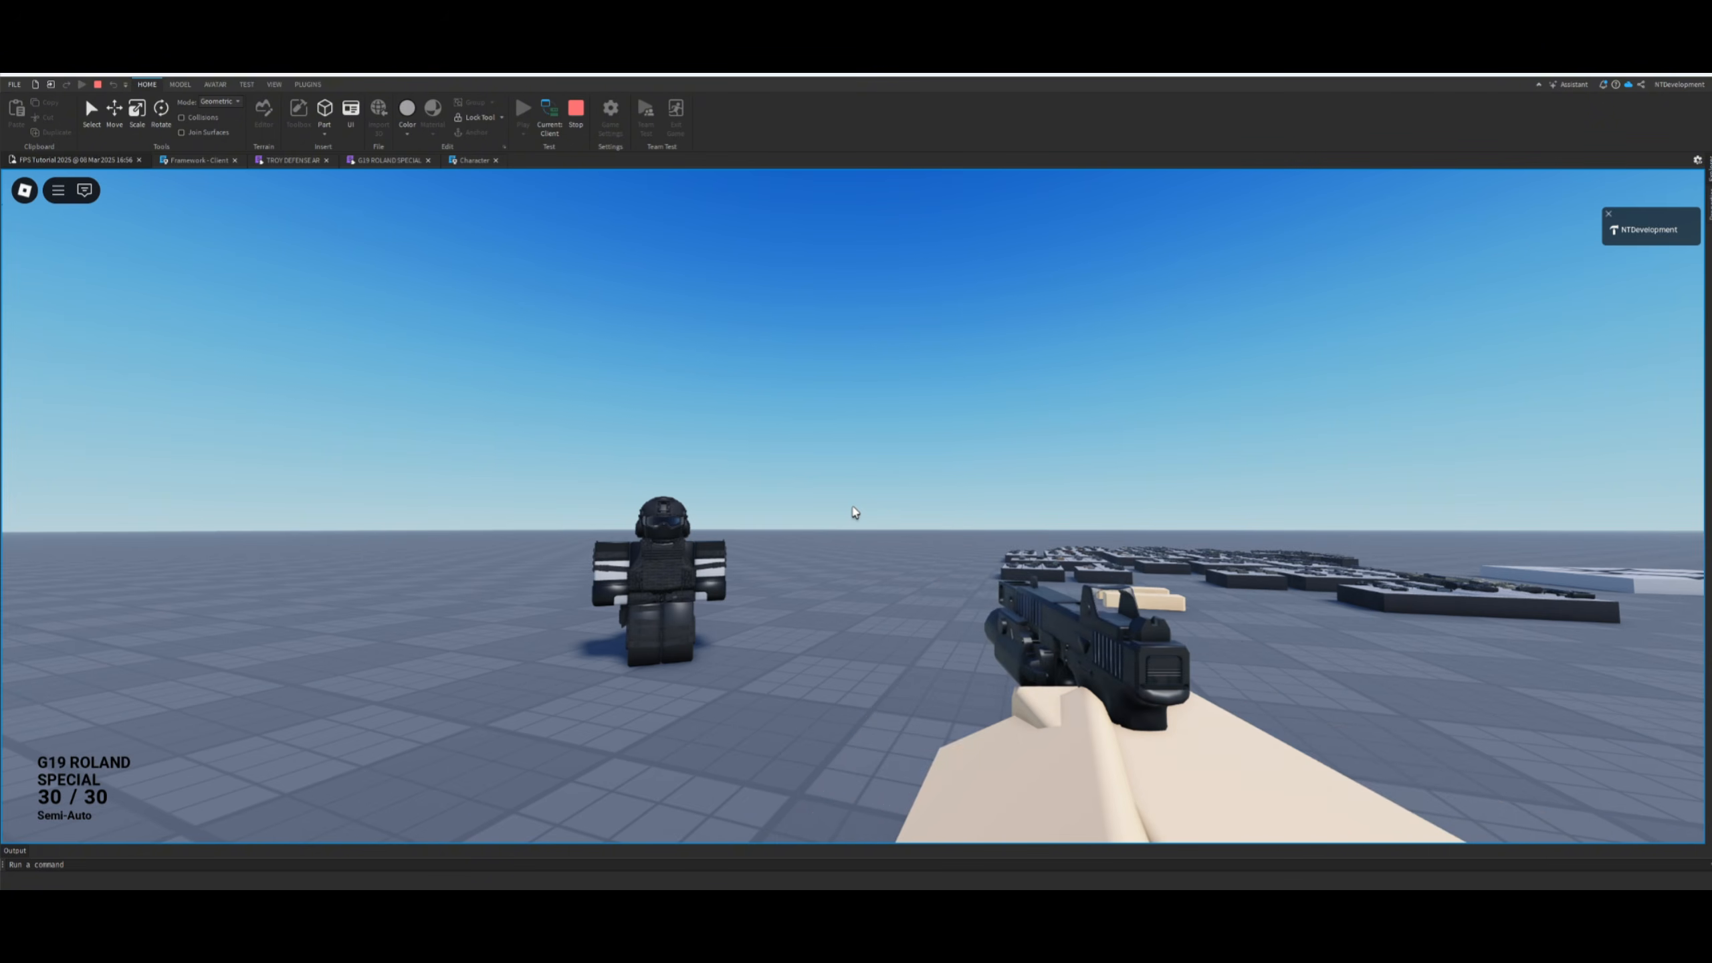
pyautogui.press('1')
pyautogui.press('w')
pyautogui.press('d')
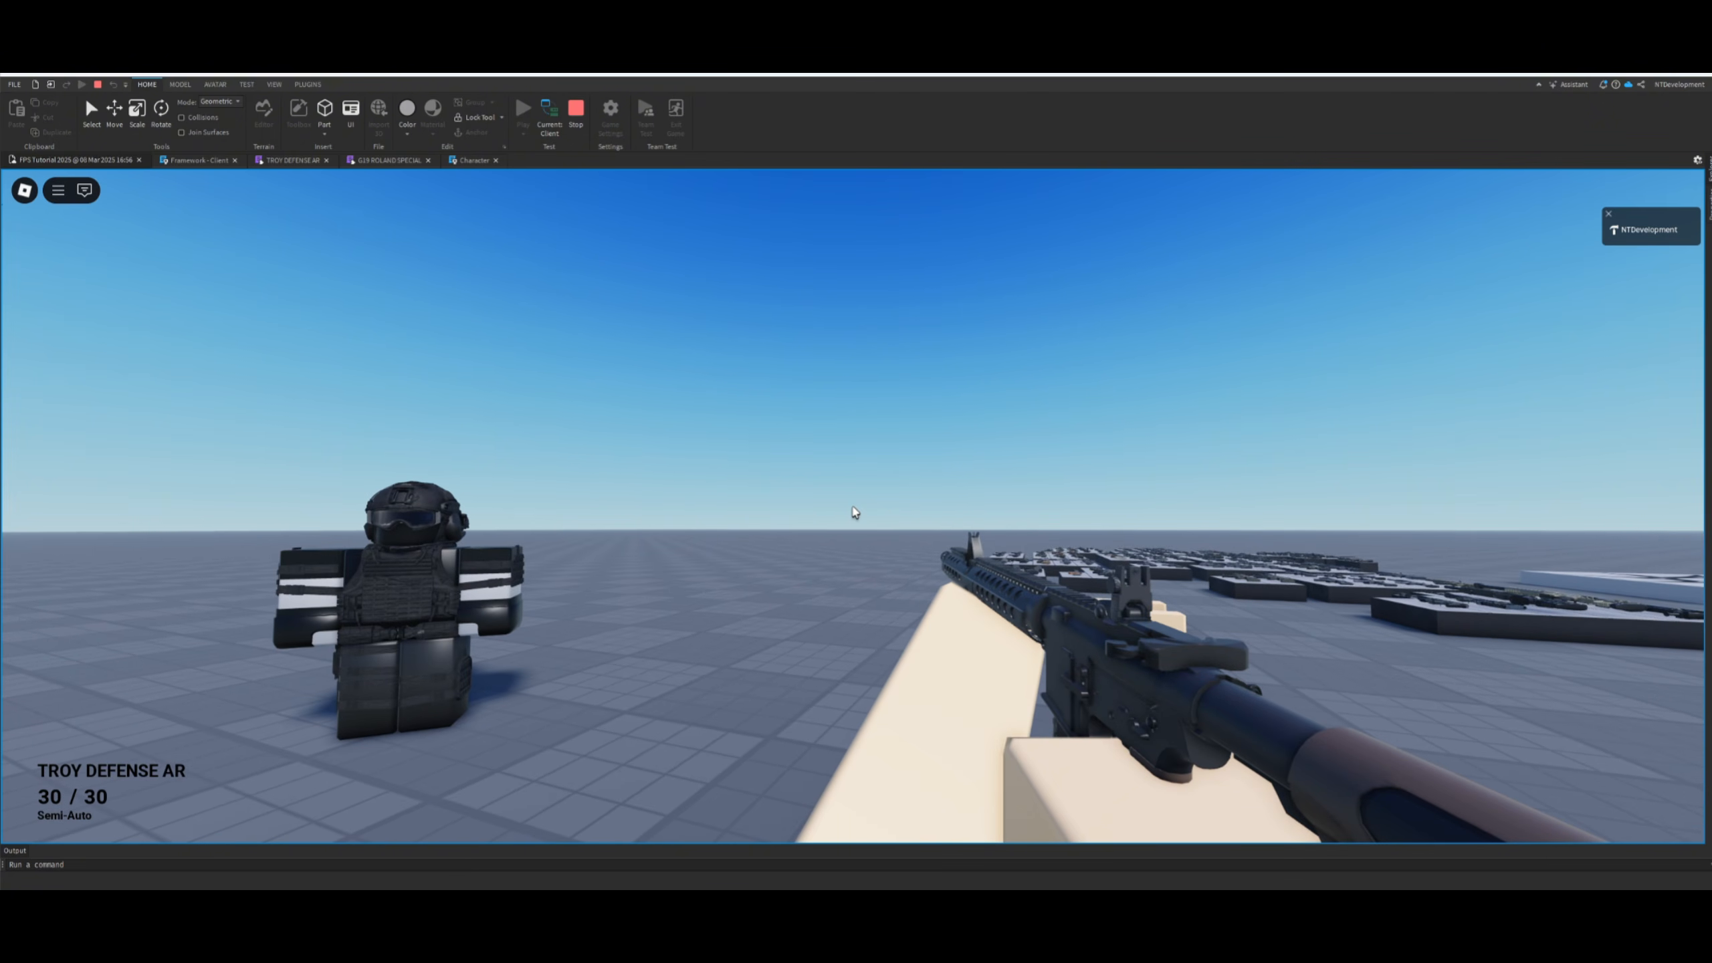
pyautogui.press('a')
pyautogui.press('d')
pyautogui.press('a')
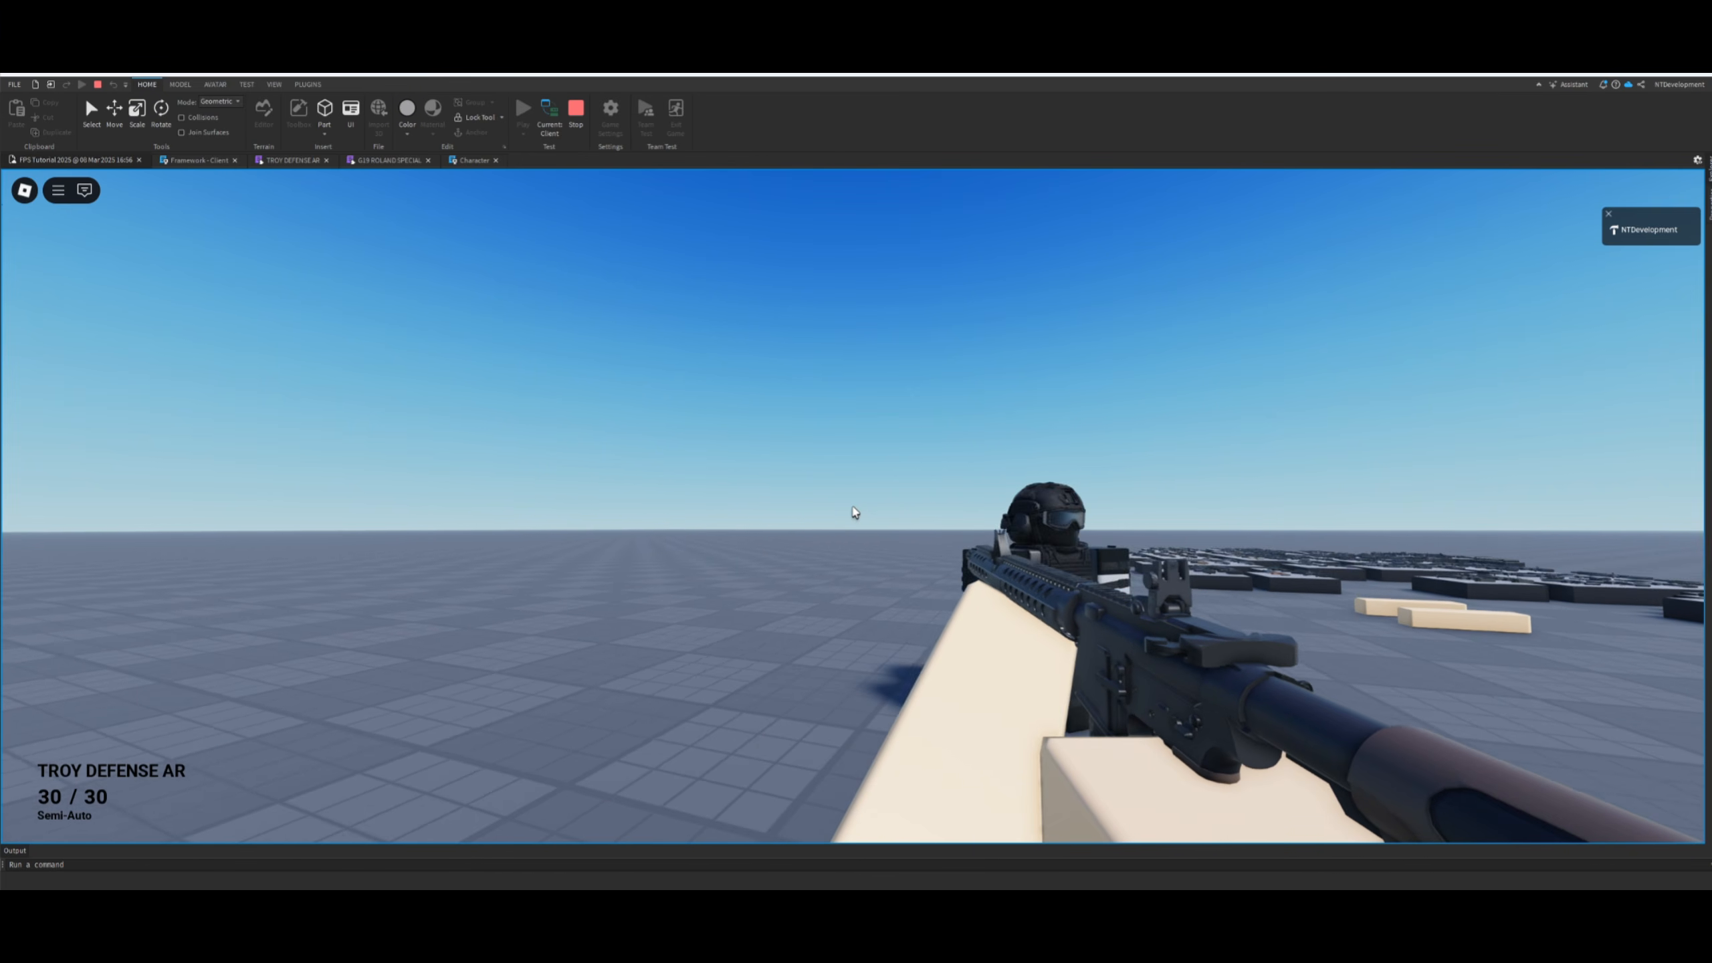
pyautogui.press('d')
pyautogui.press('w')
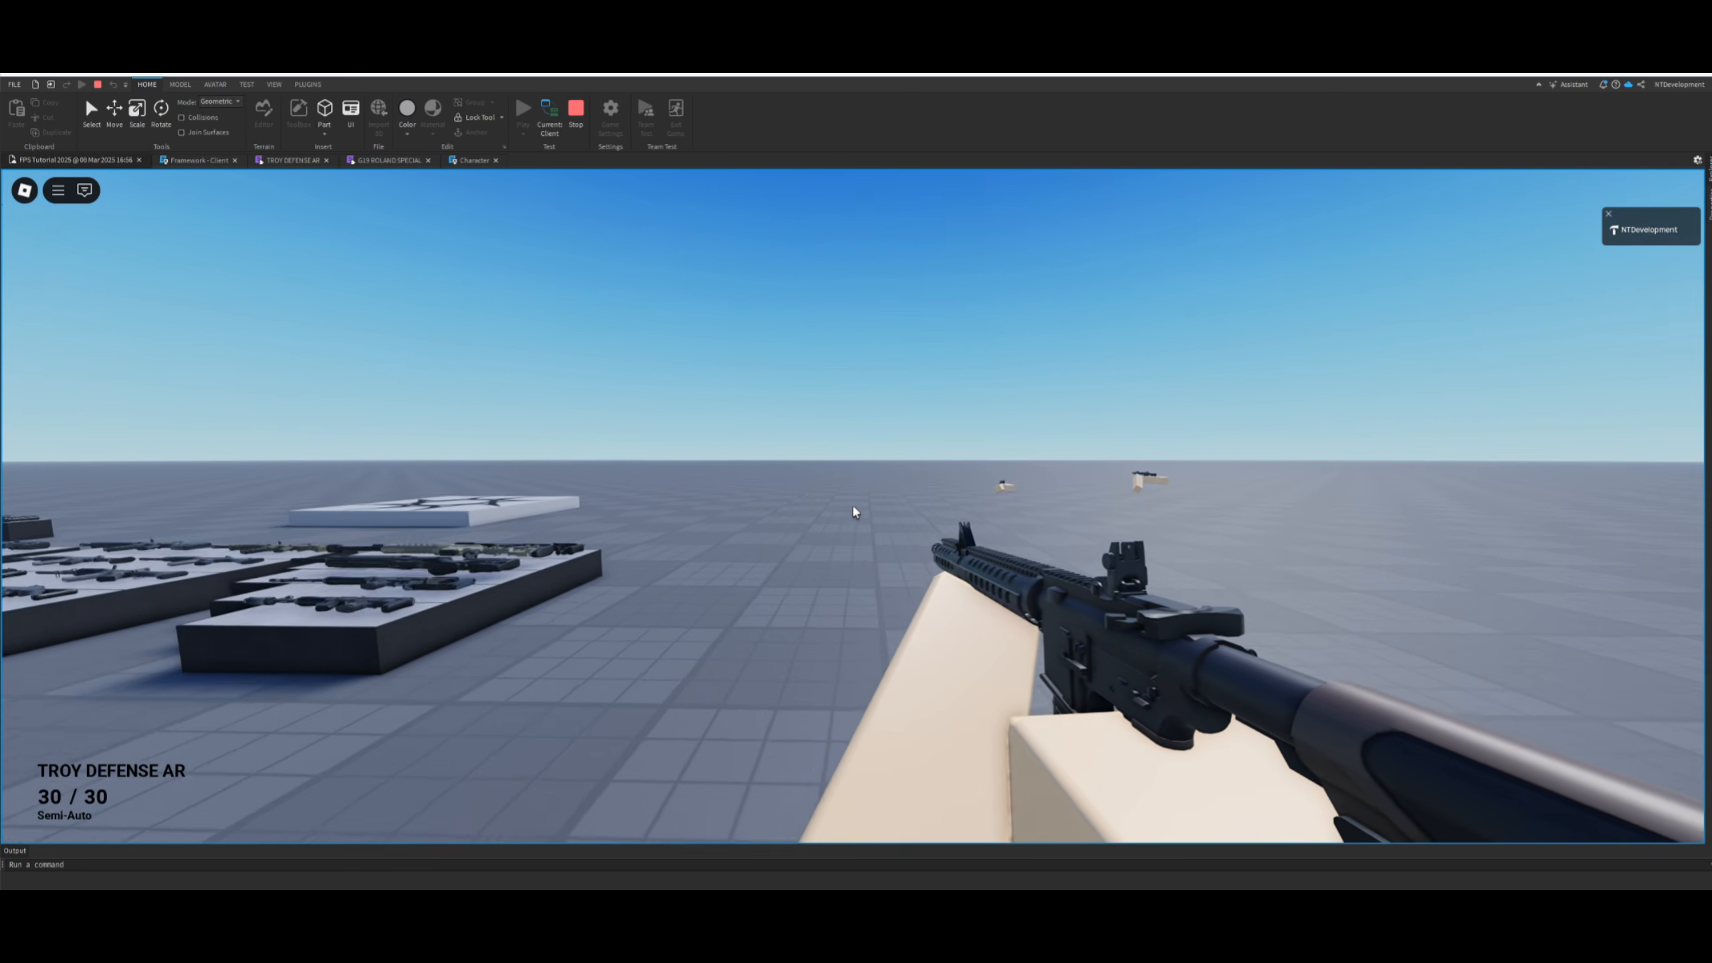
pyautogui.press('space')
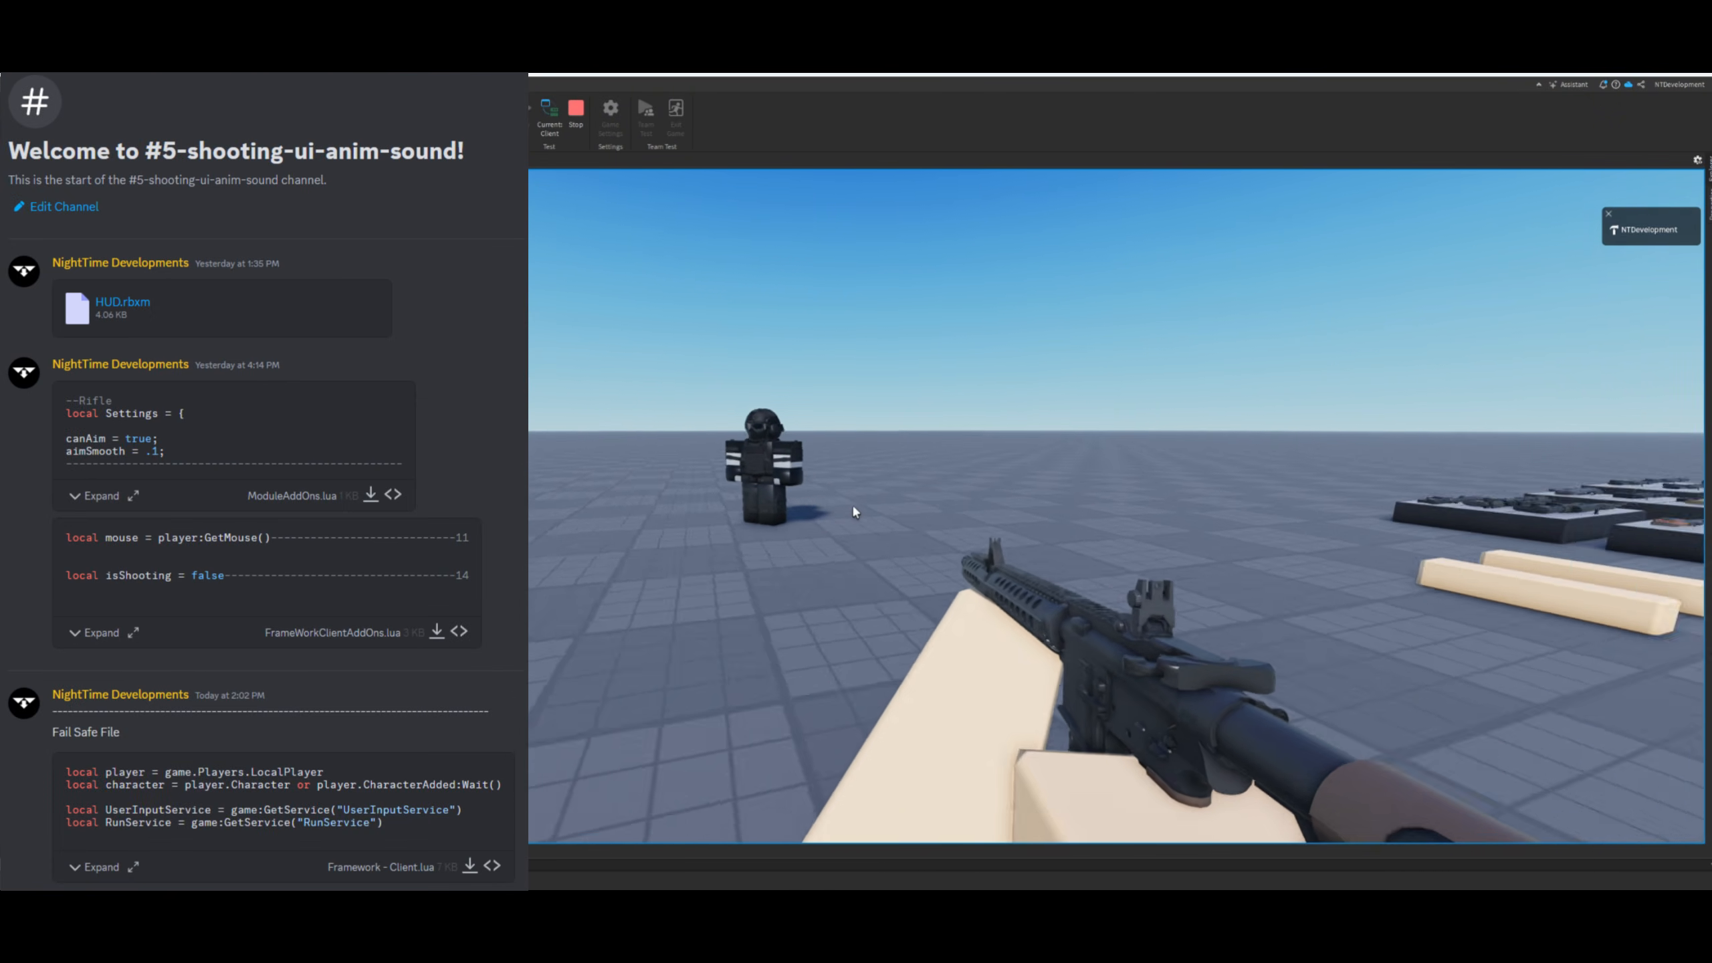
pyautogui.press('w')
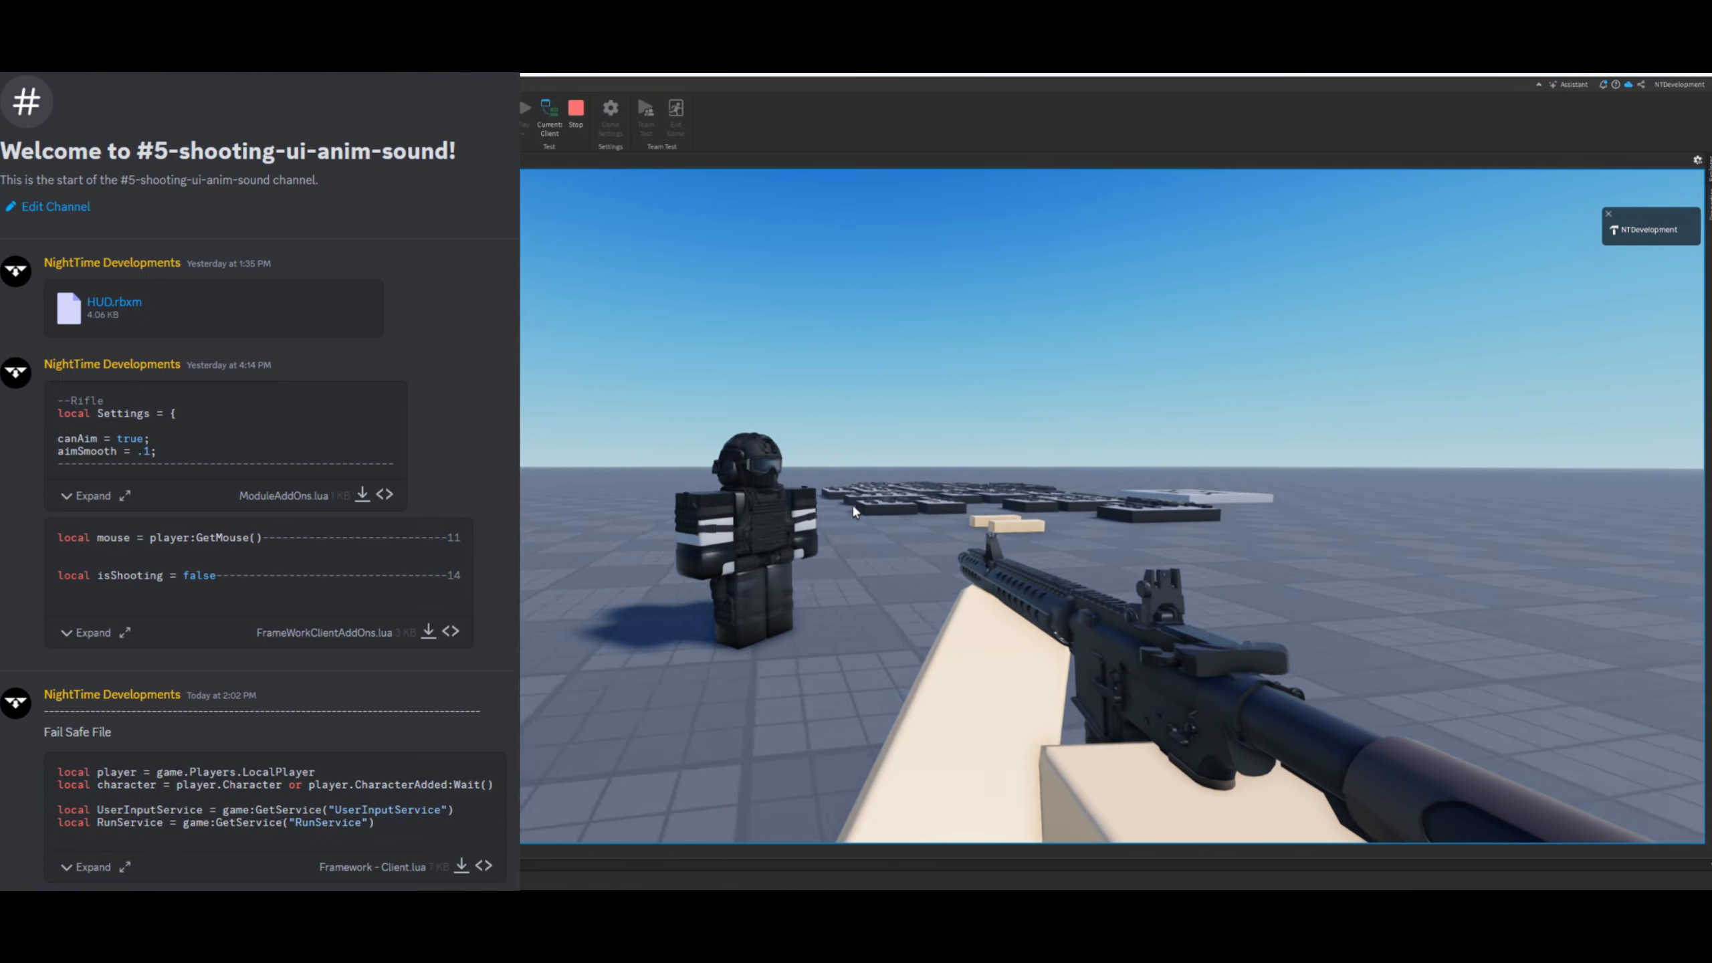
pyautogui.press('w')
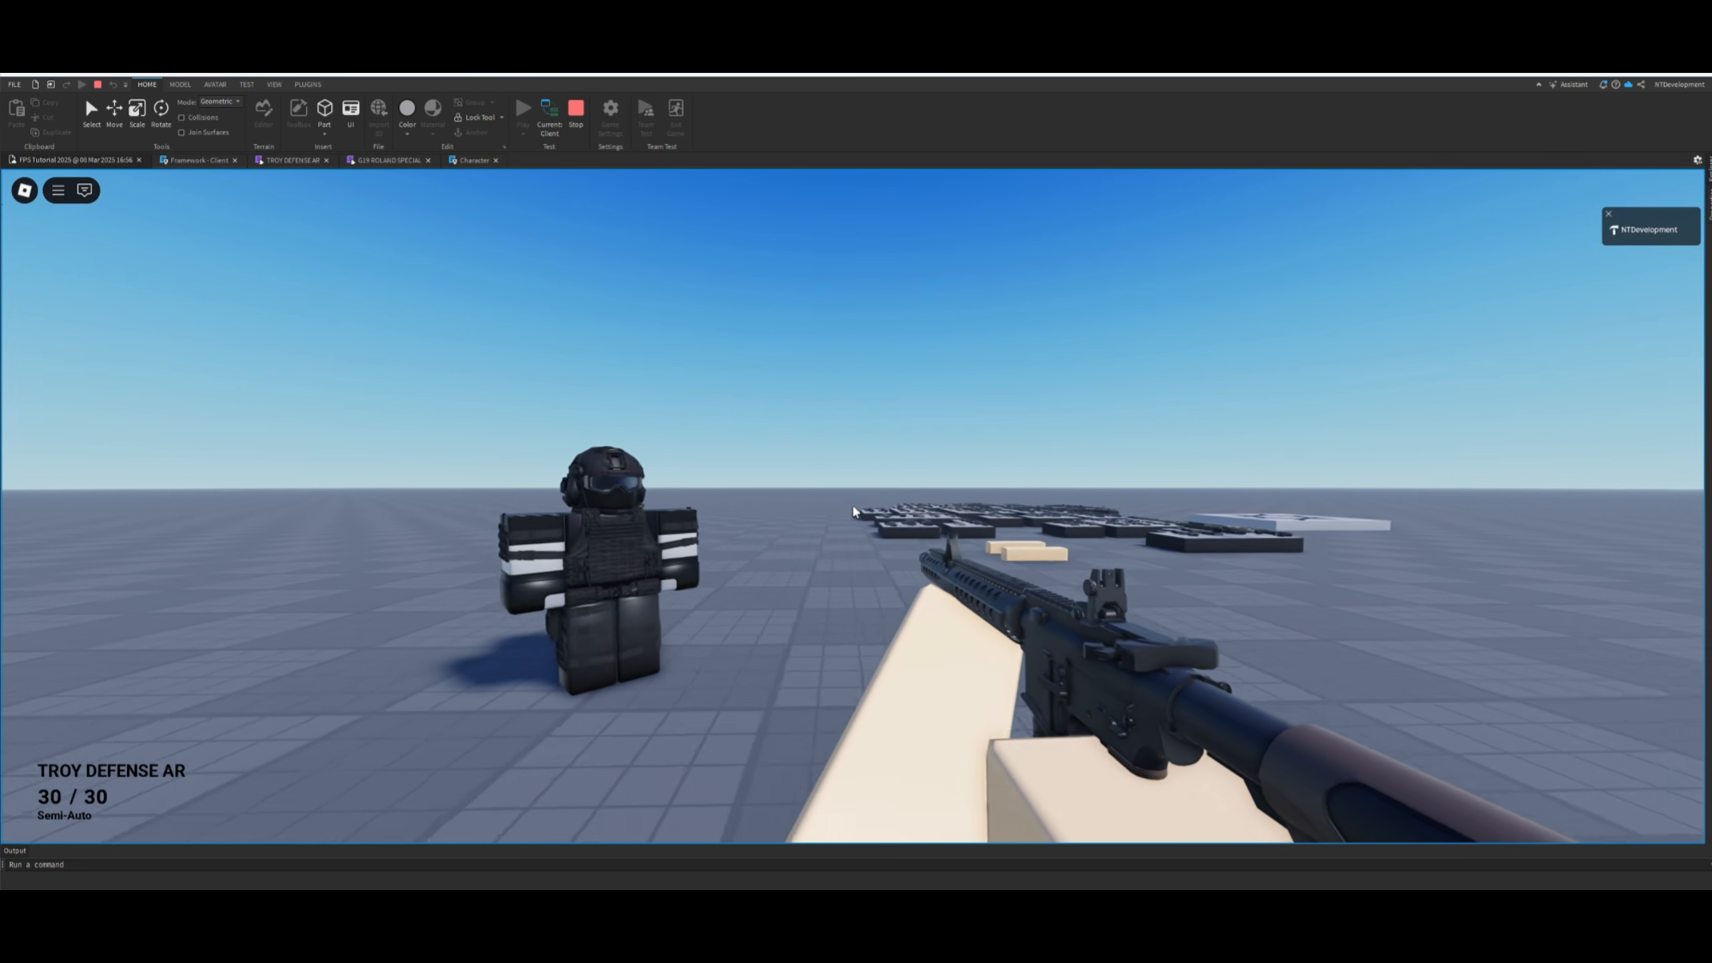
pyautogui.press('w')
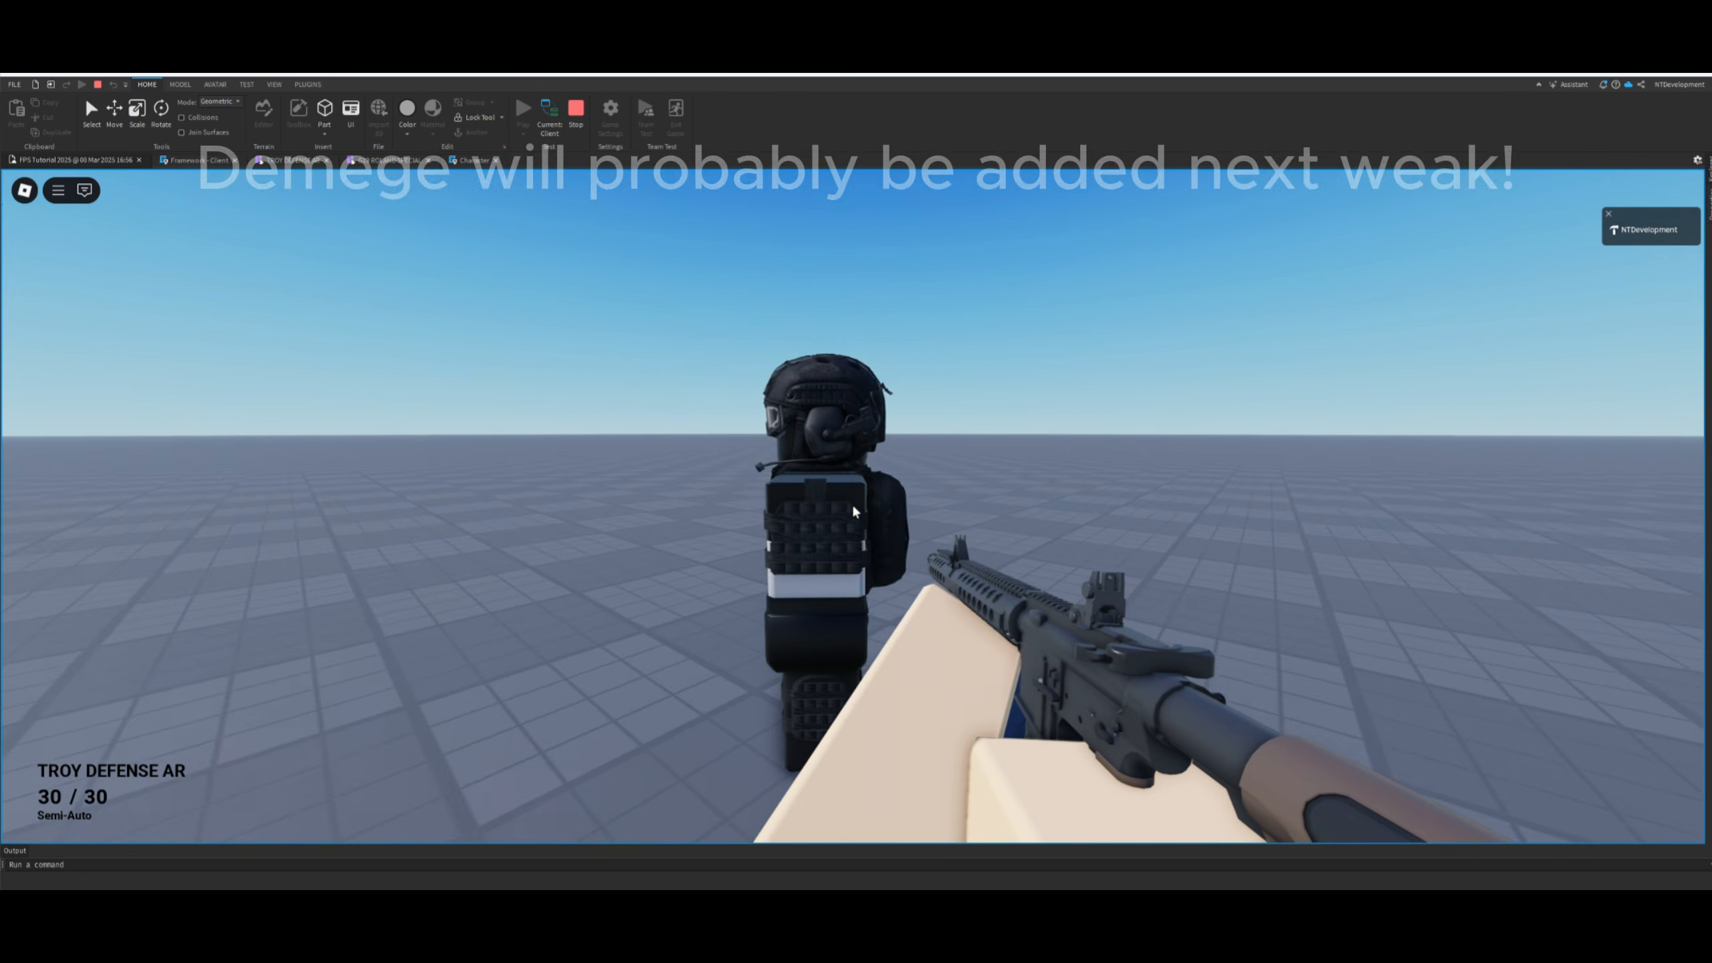
pyautogui.press('s')
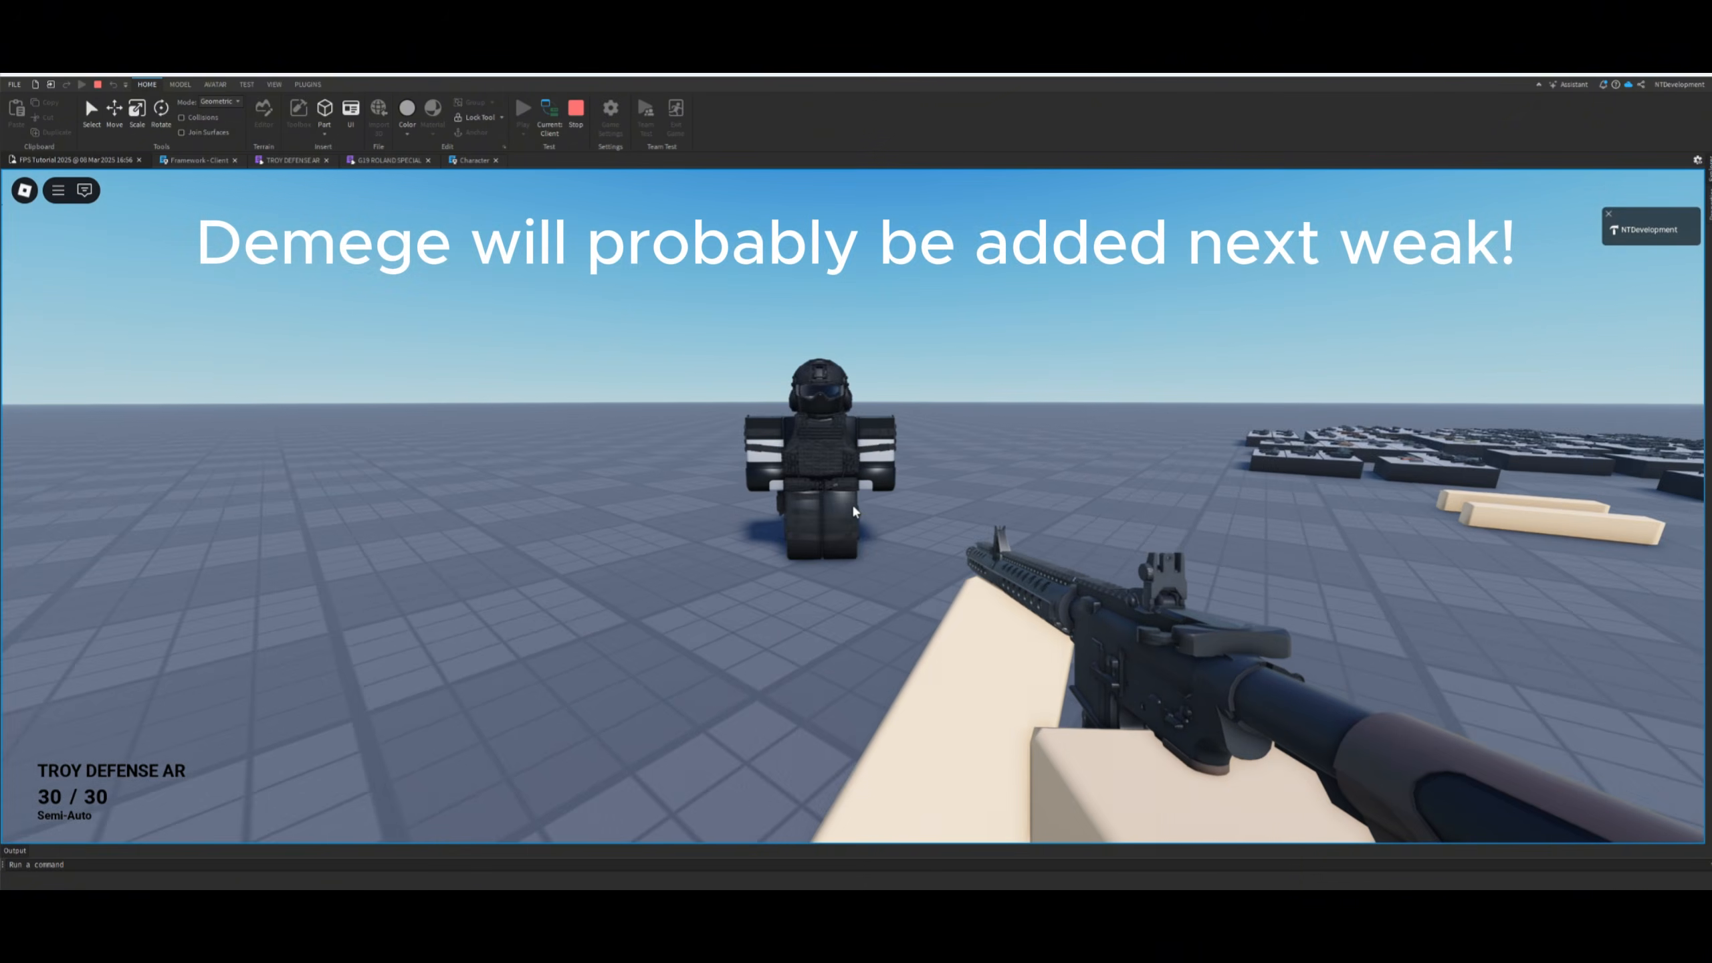
pyautogui.press('w')
pyautogui.press('w')
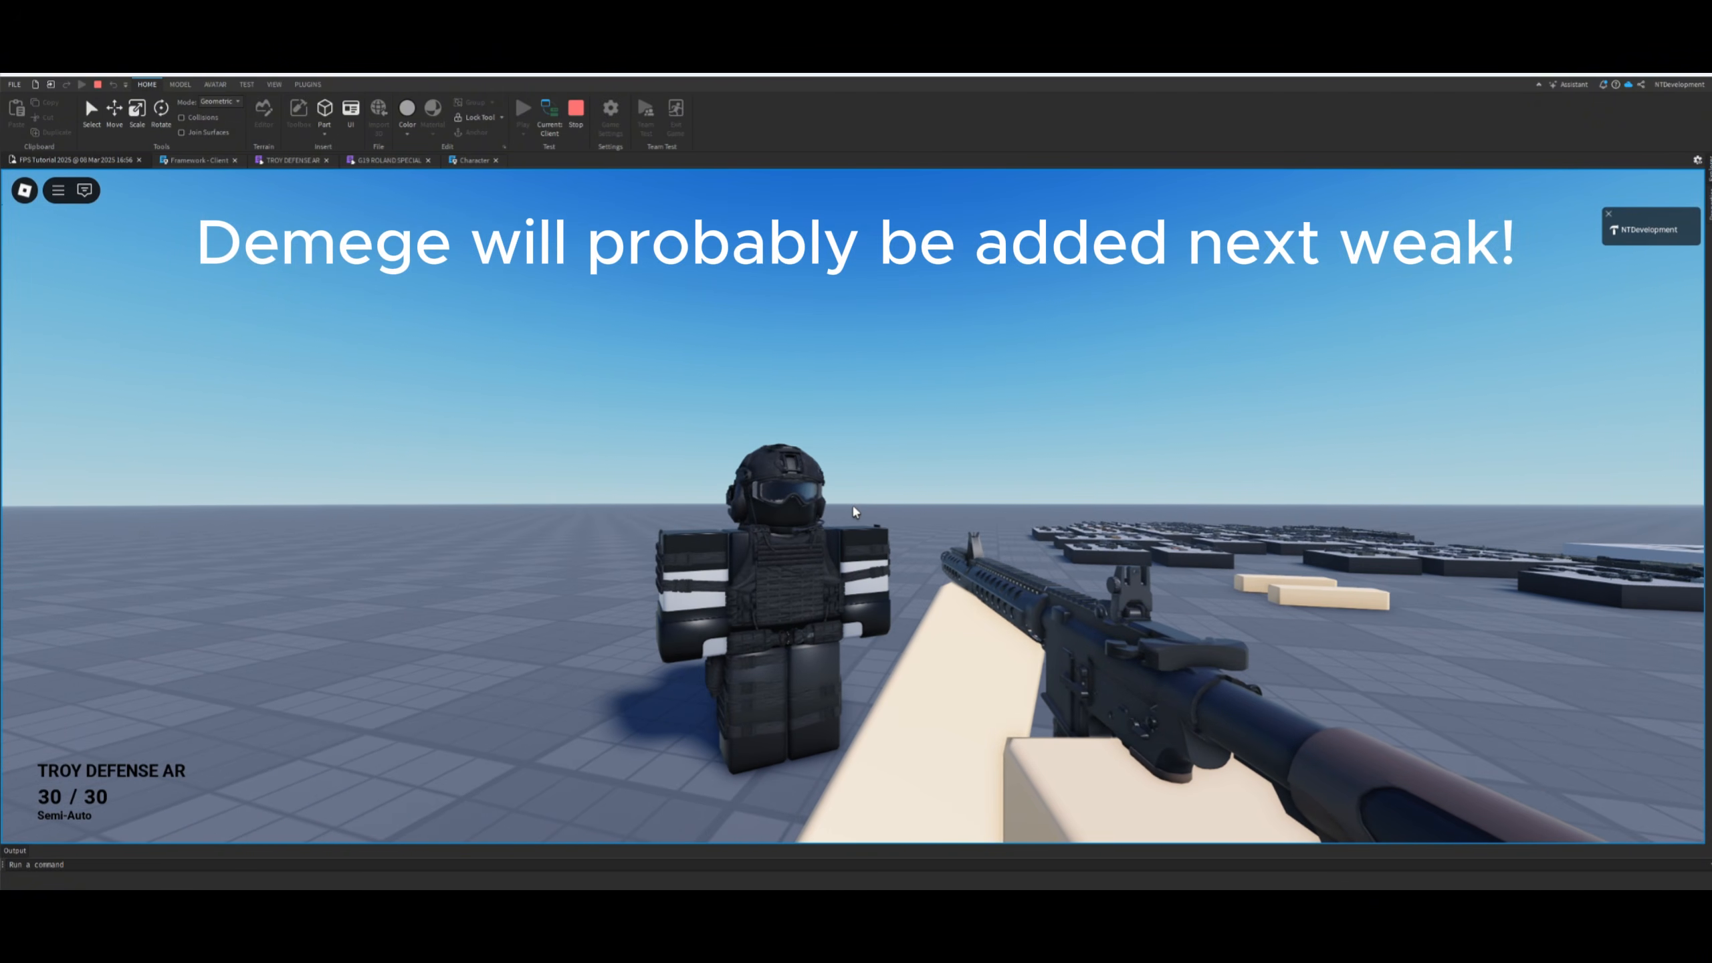
pyautogui.press('w')
pyautogui.press('s')
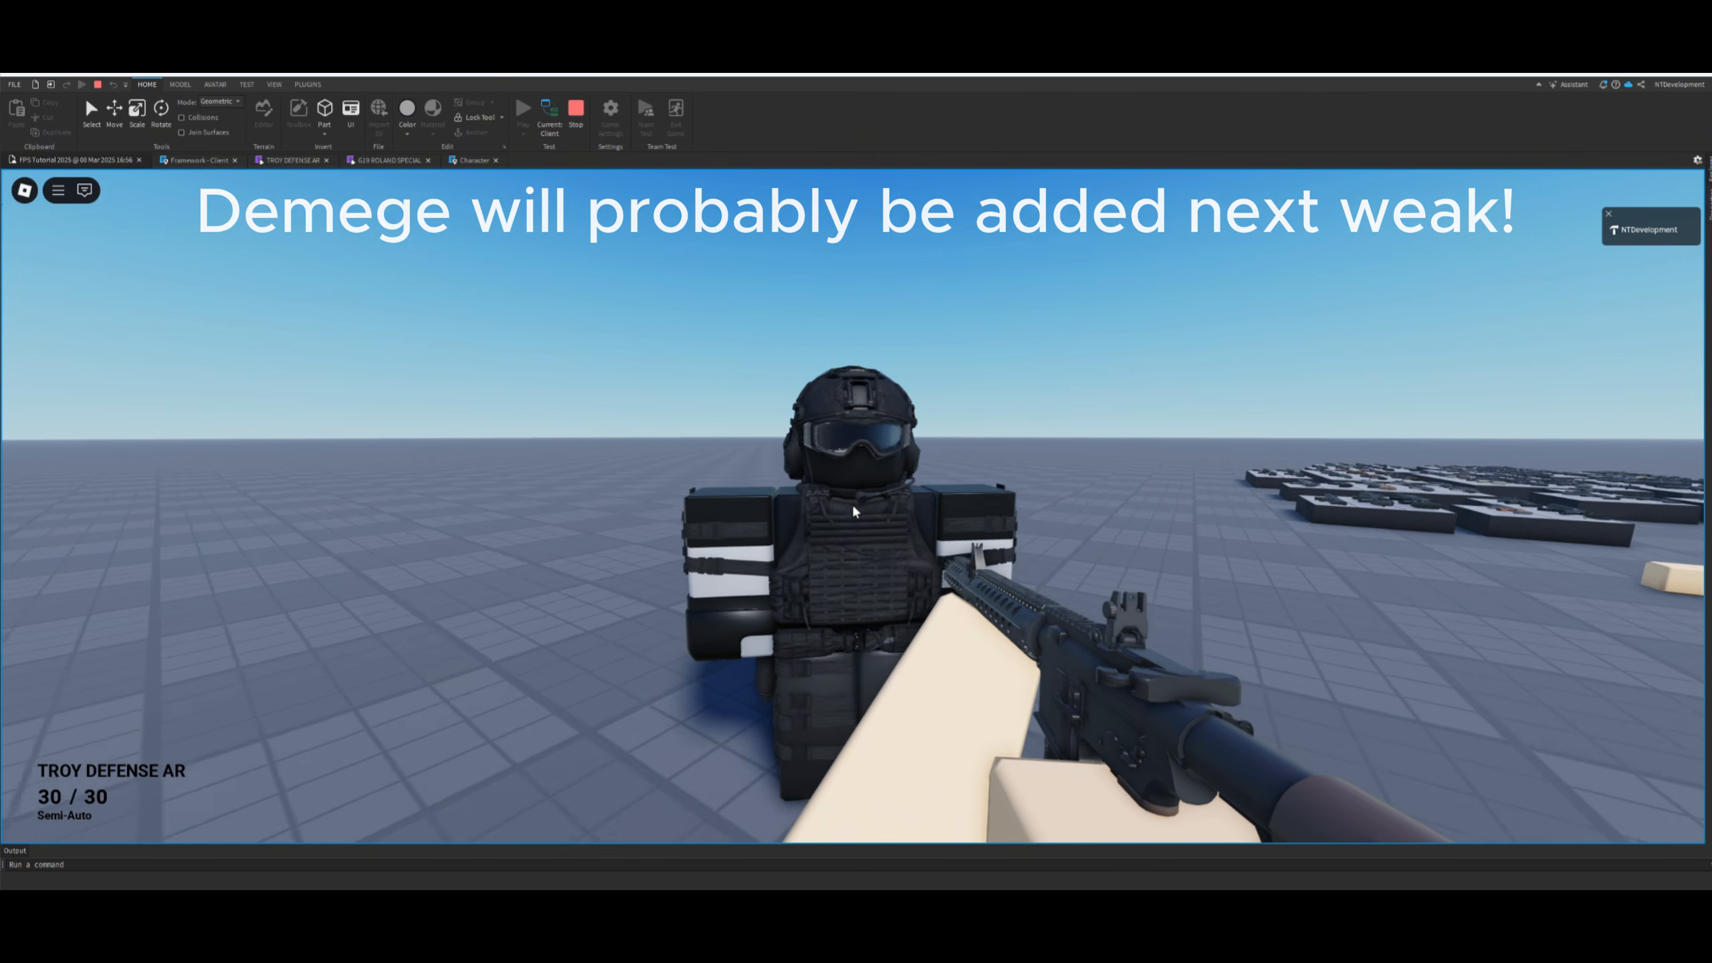
pyautogui.press('w')
pyautogui.press('s')
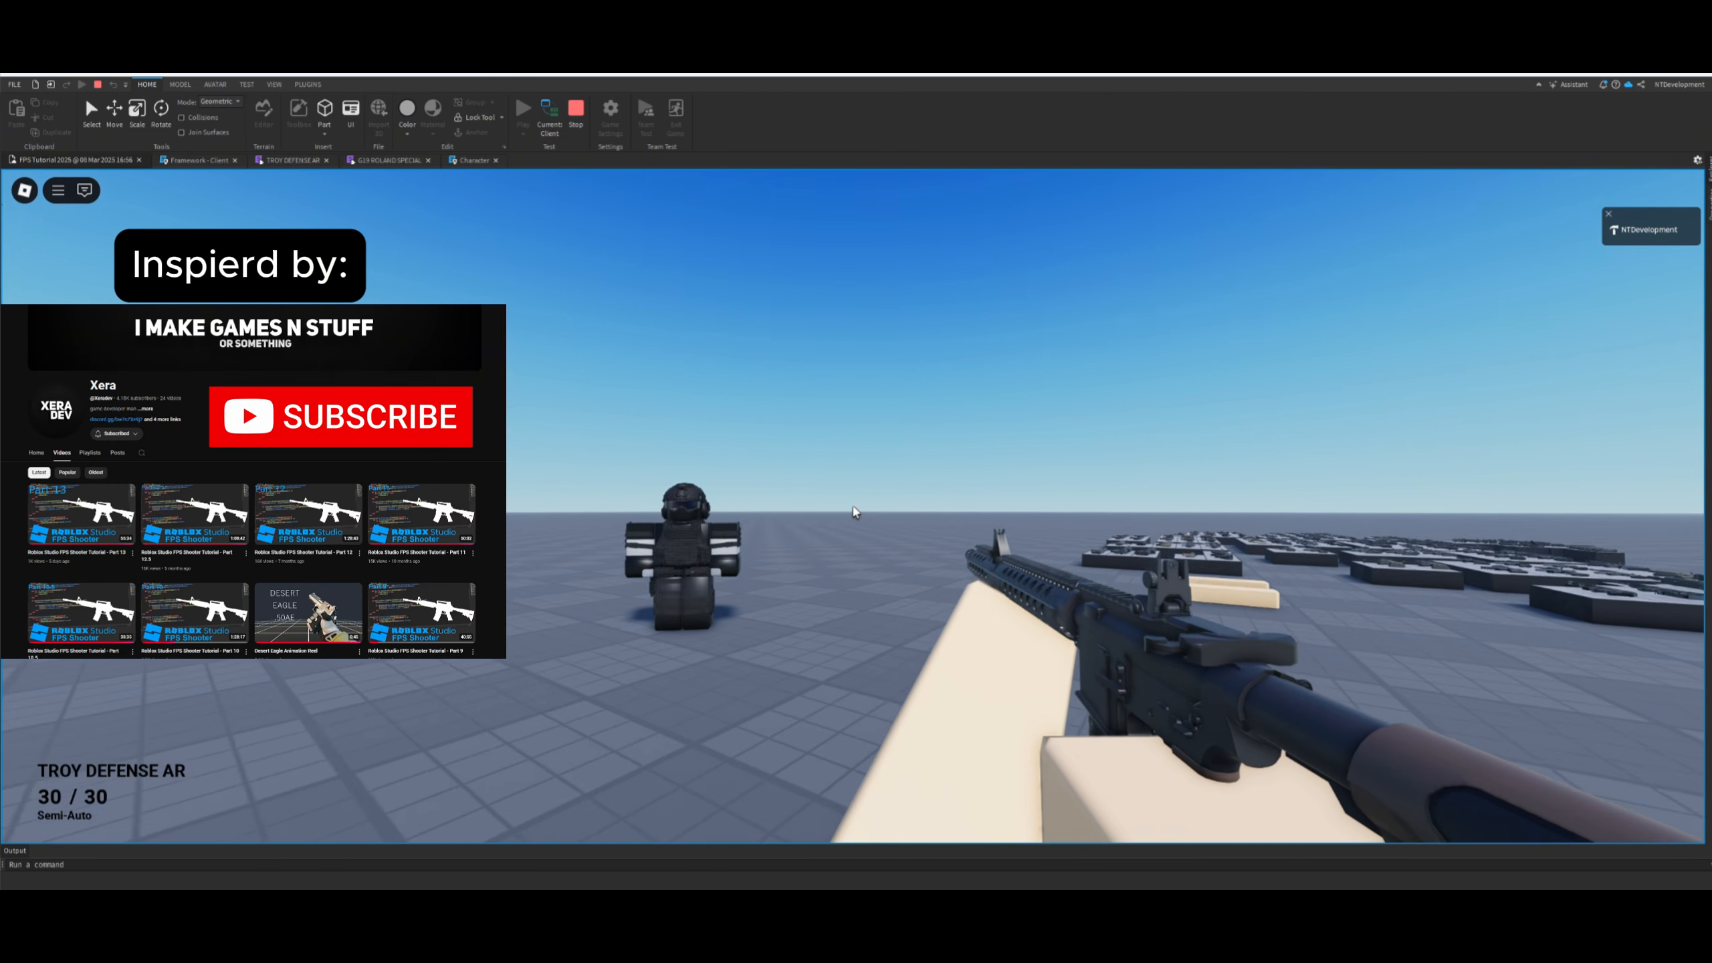
pyautogui.press('w')
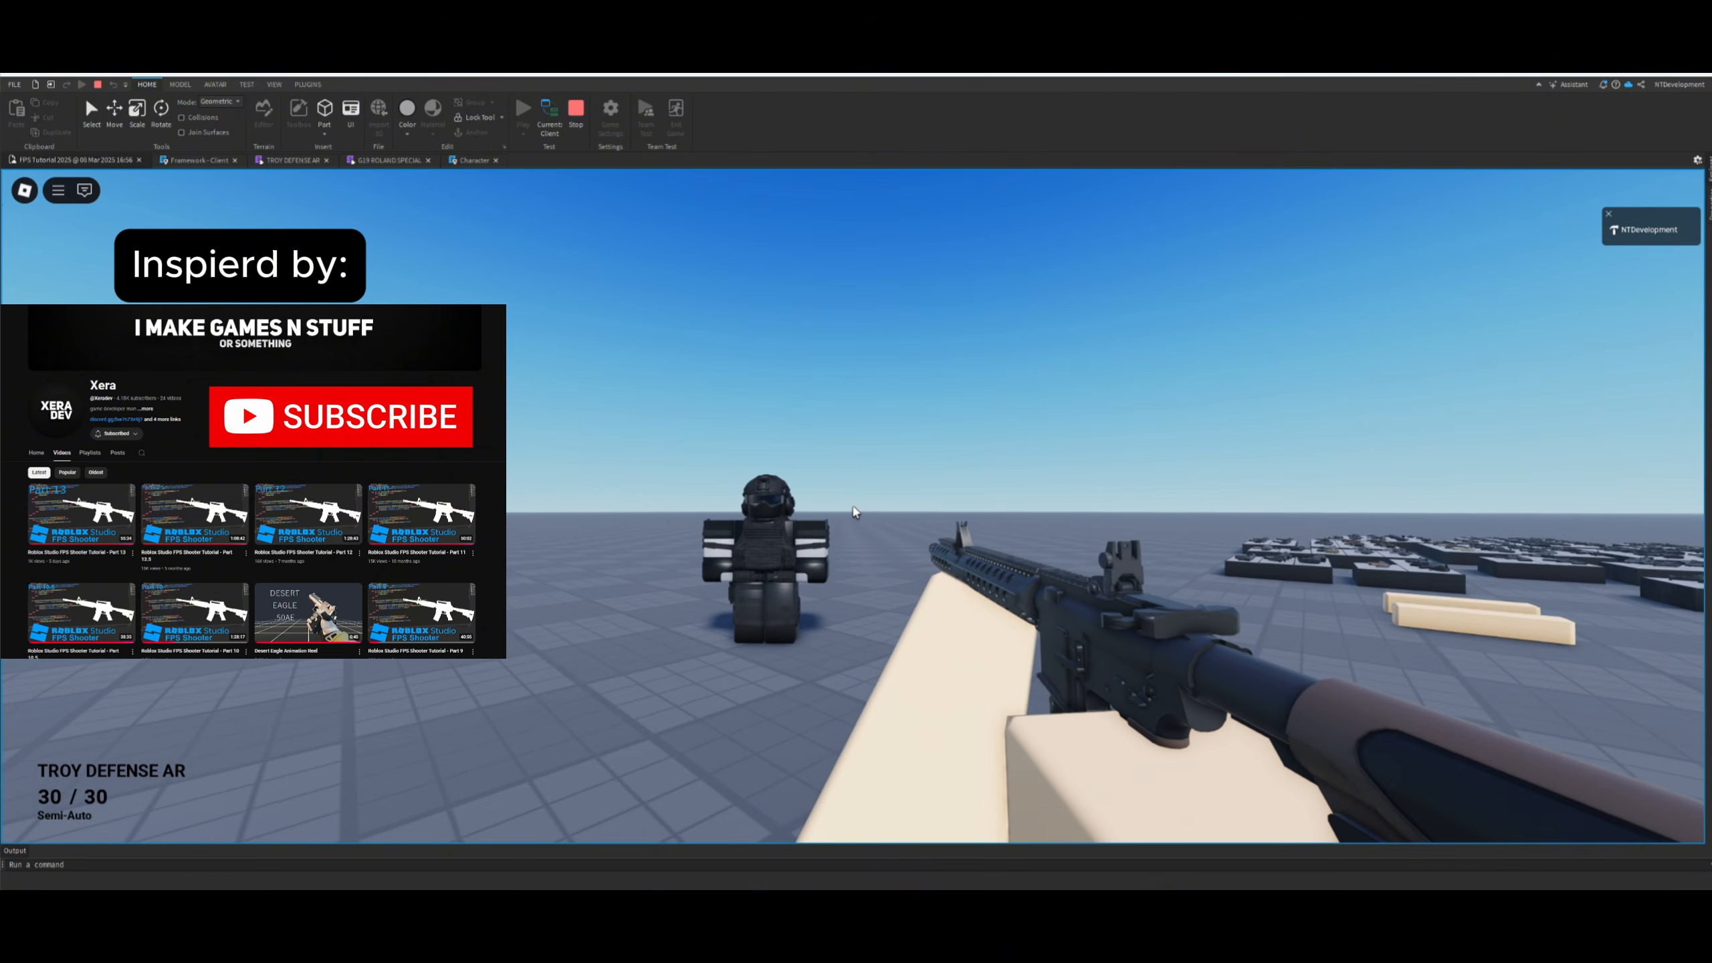
pyautogui.rightClick(855, 511)
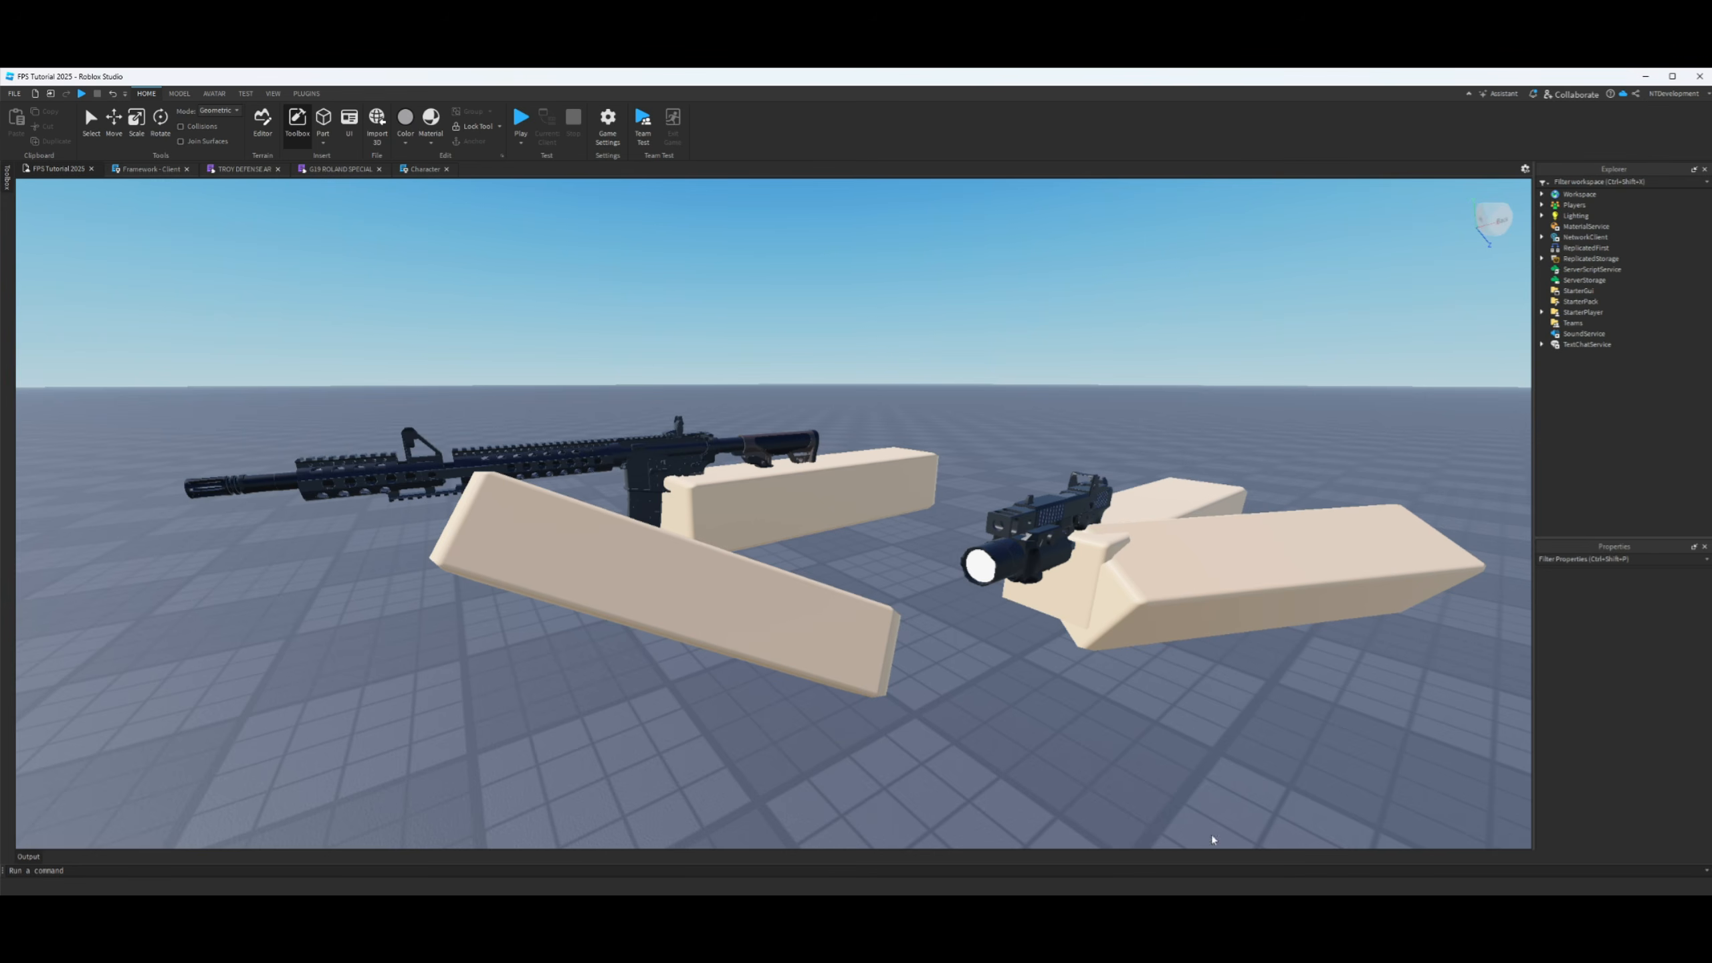
# - Import HUD.rbxm from the Downloads folder into the place and move the HUD from Workspace into StarterGui
pyautogui.hotkey('alt', 'Tab')
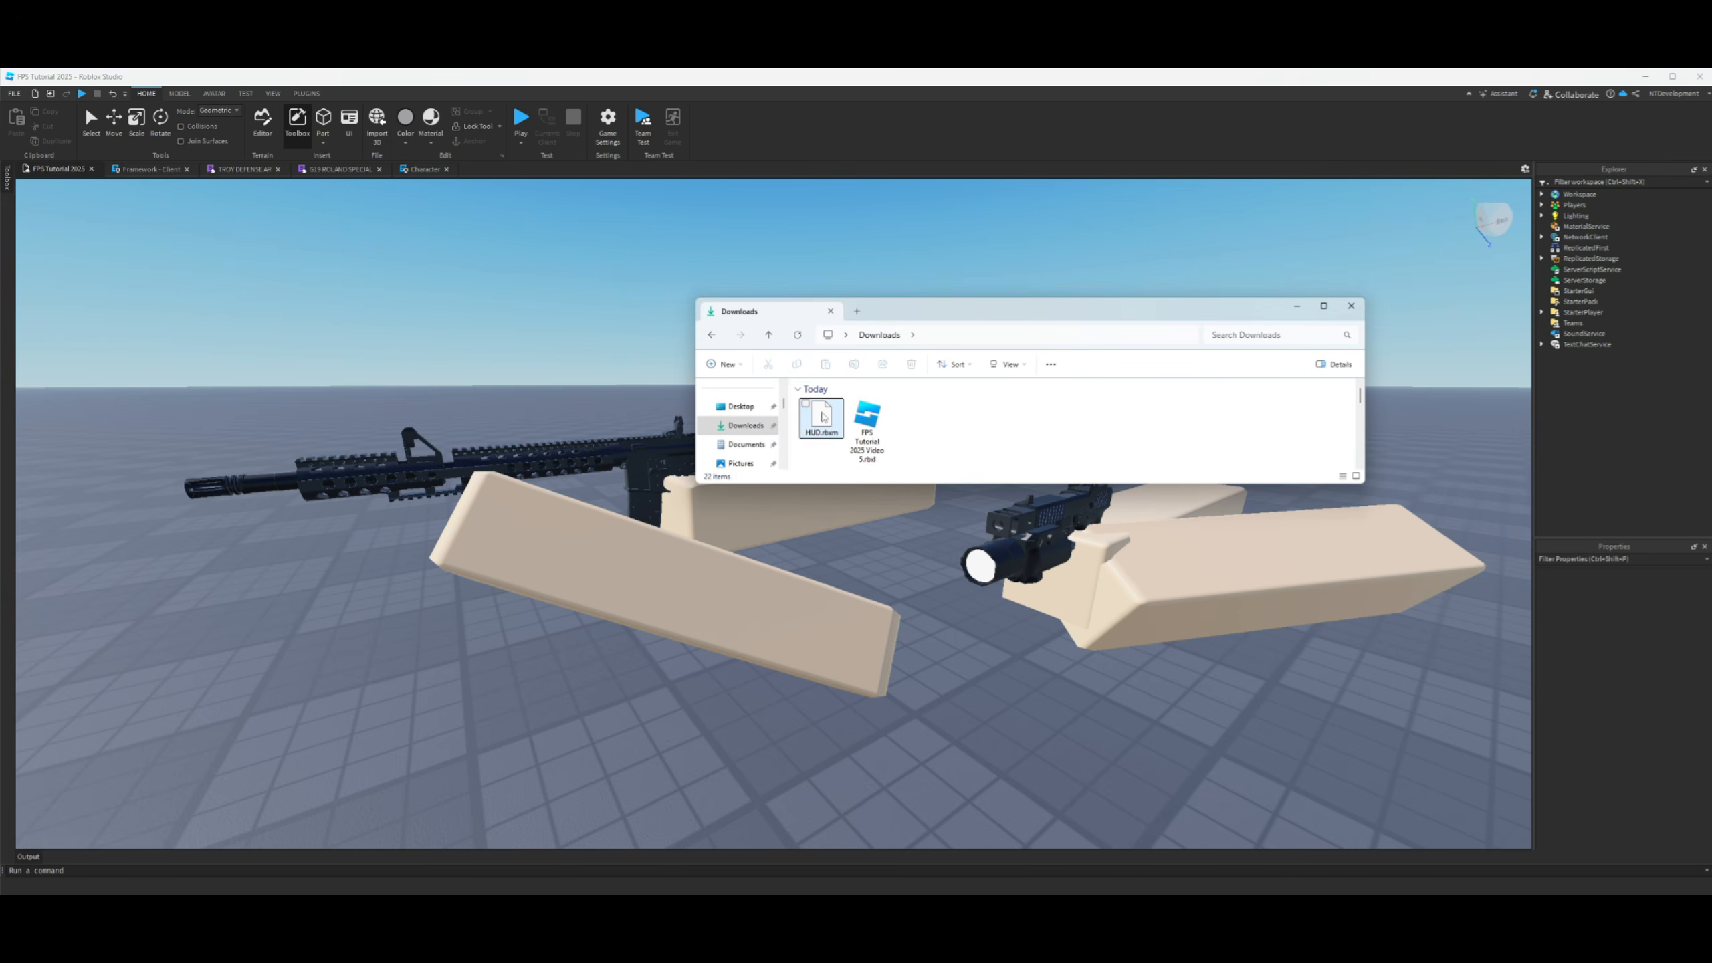
pyautogui.click(824, 416)
pyautogui.moveTo(824, 416); pyautogui.dragTo(893, 628)
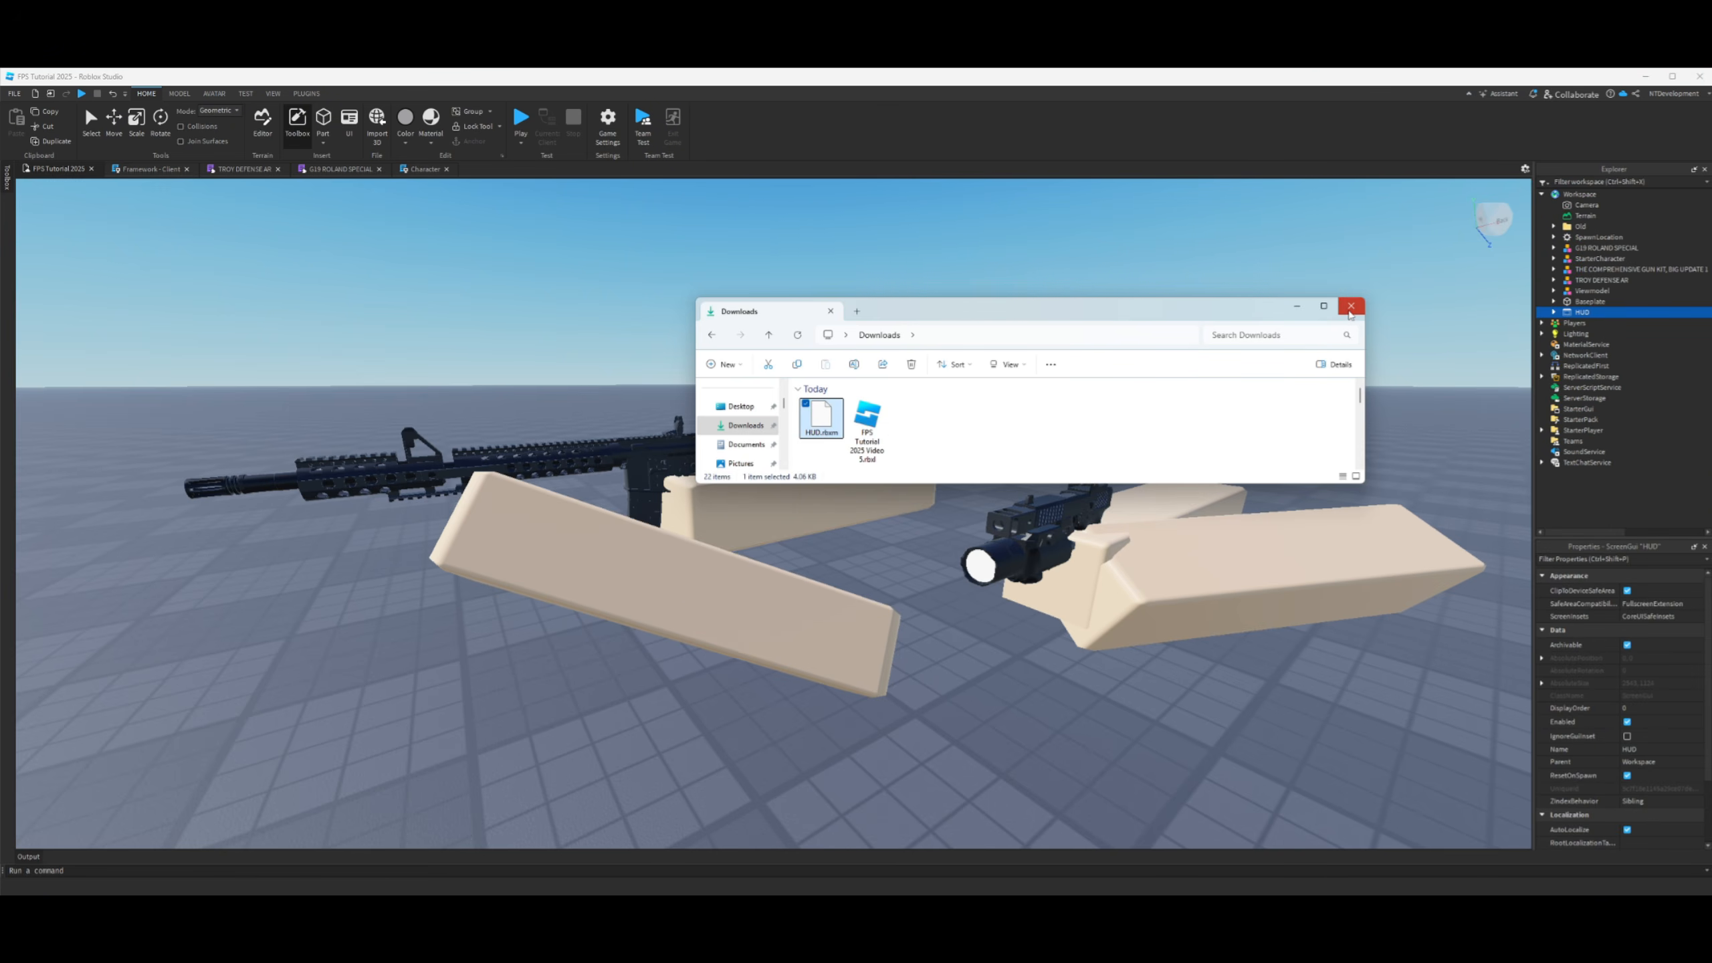
pyautogui.click(1351, 306)
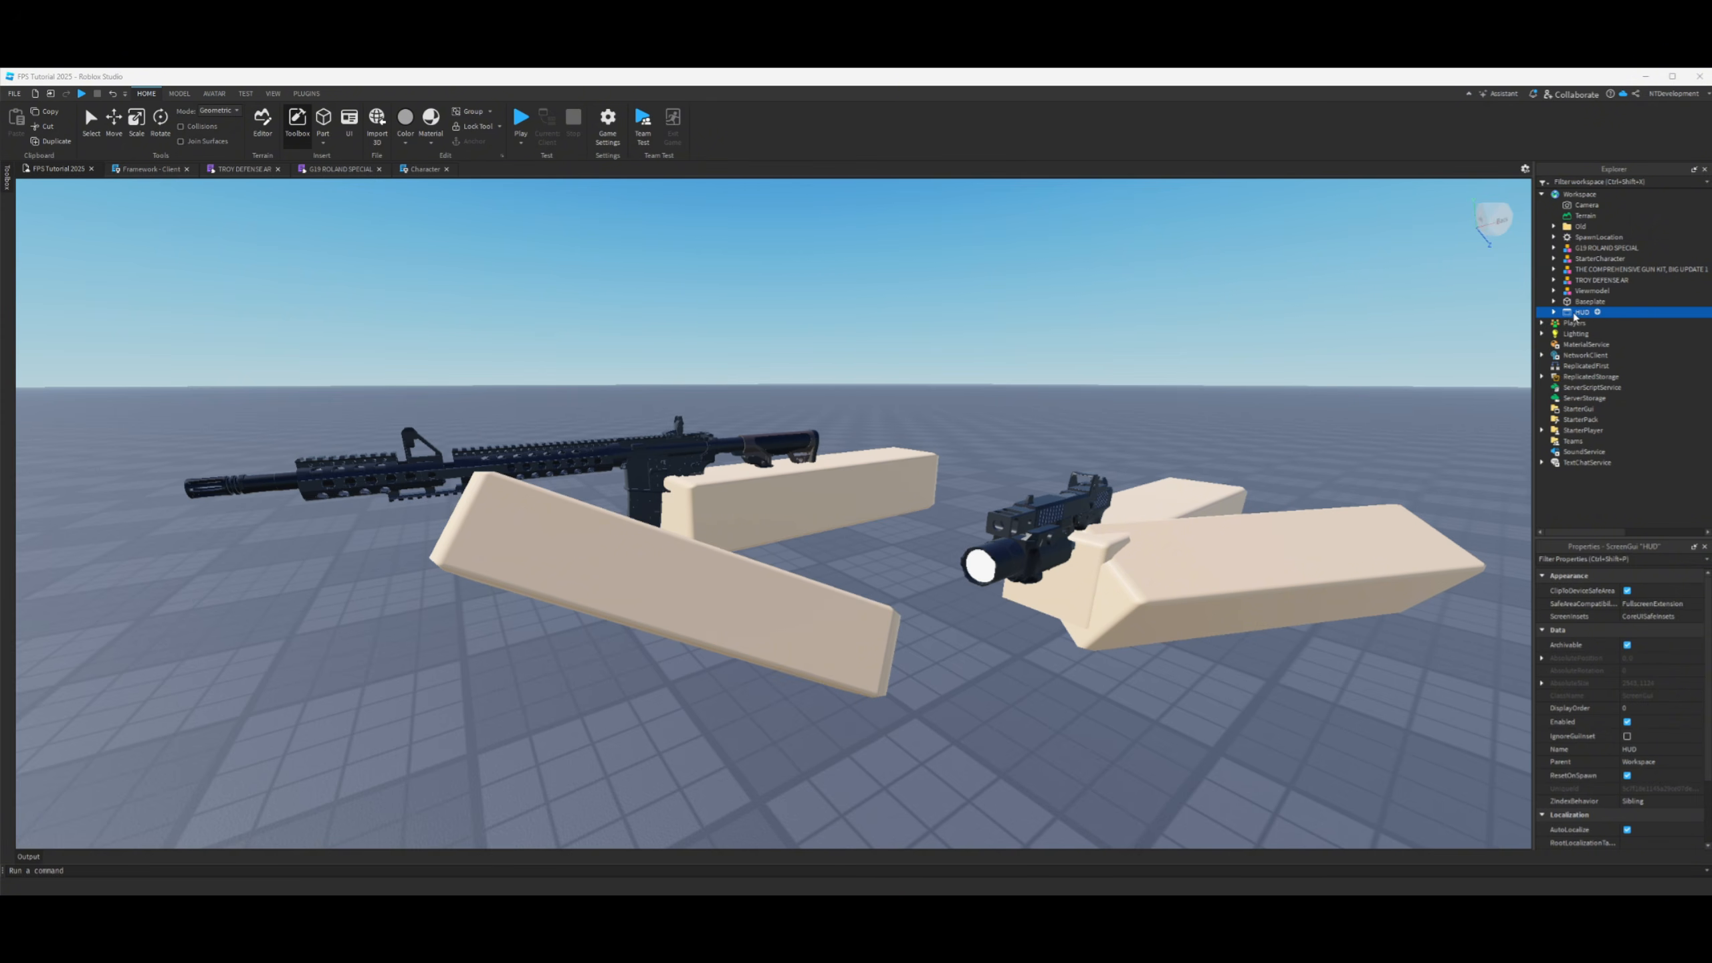
pyautogui.moveTo(1574, 314); pyautogui.dragTo(1572, 410)
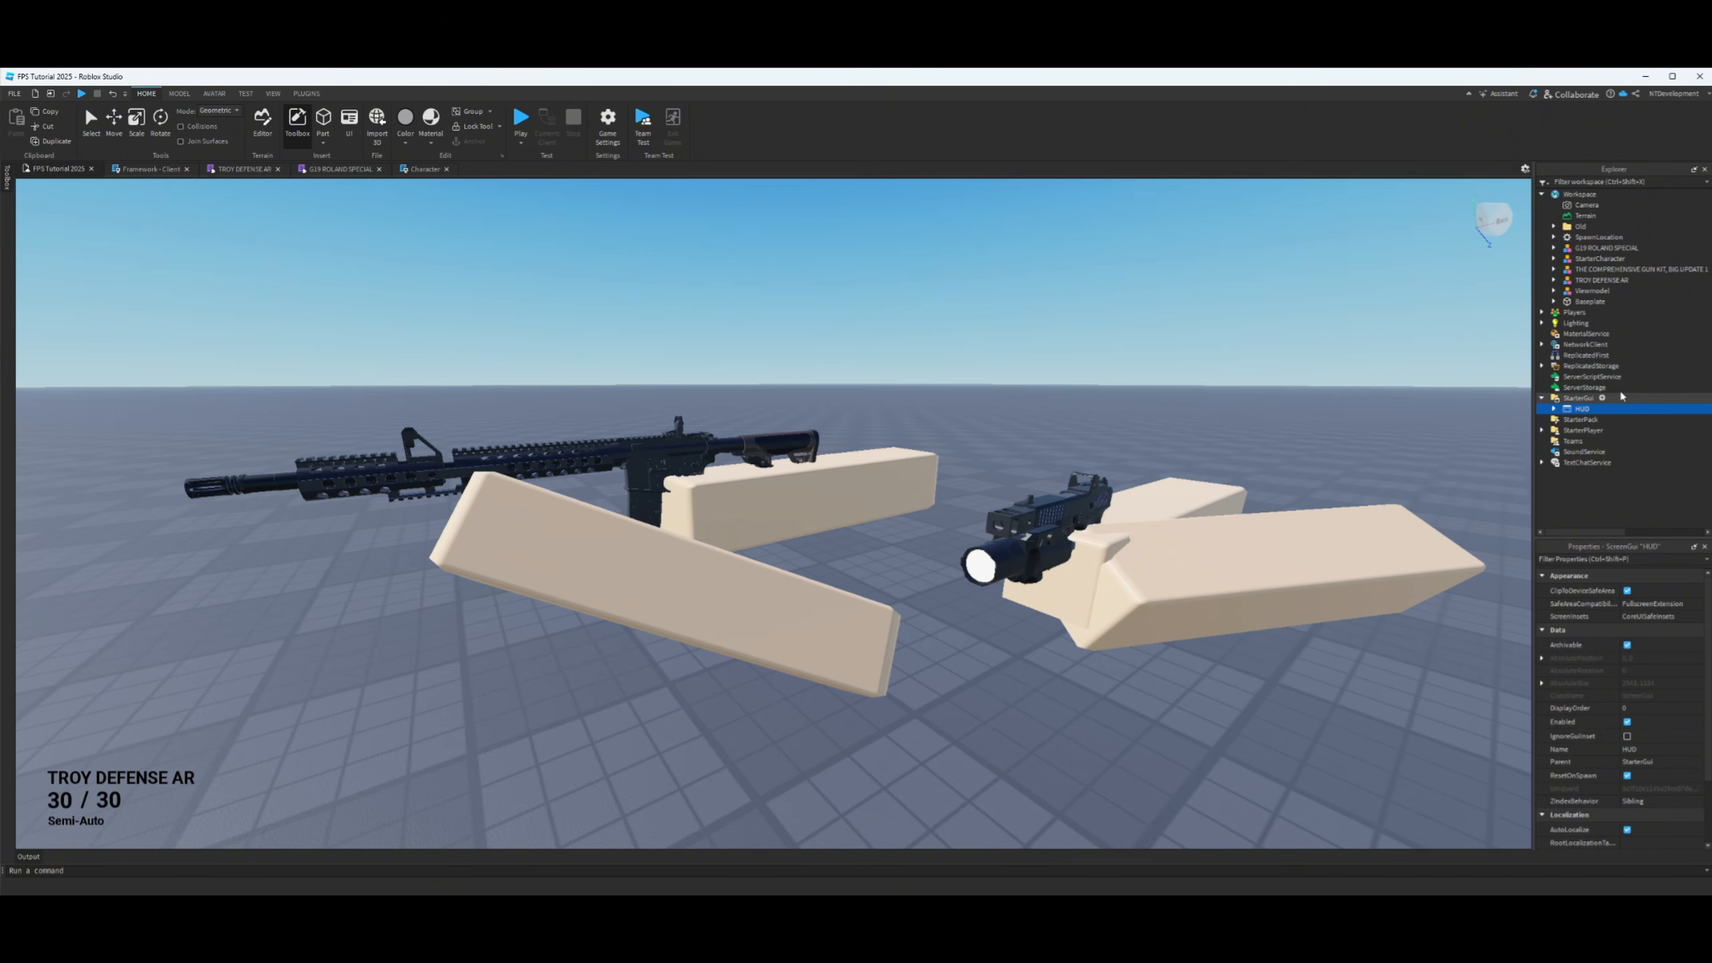
# - Inspect the HUD's Ammo label with its child labels, and locate the Firemode and GunName labels in the viewport
pyautogui.click(1554, 409)
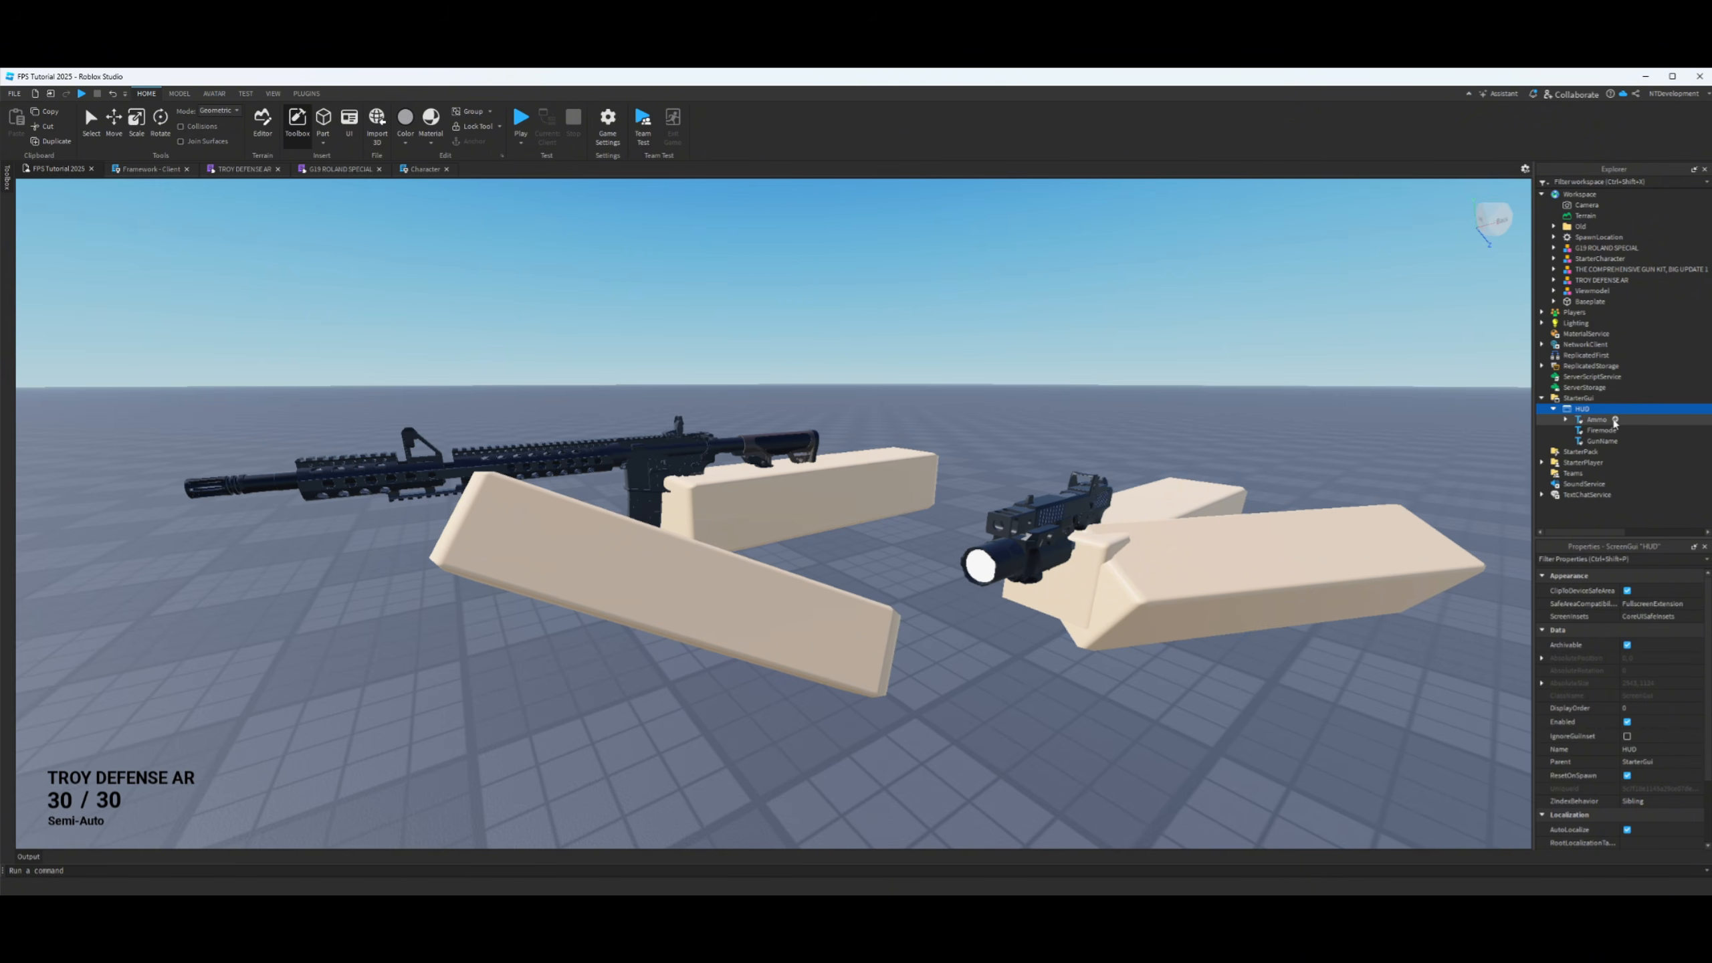
pyautogui.click(1565, 421)
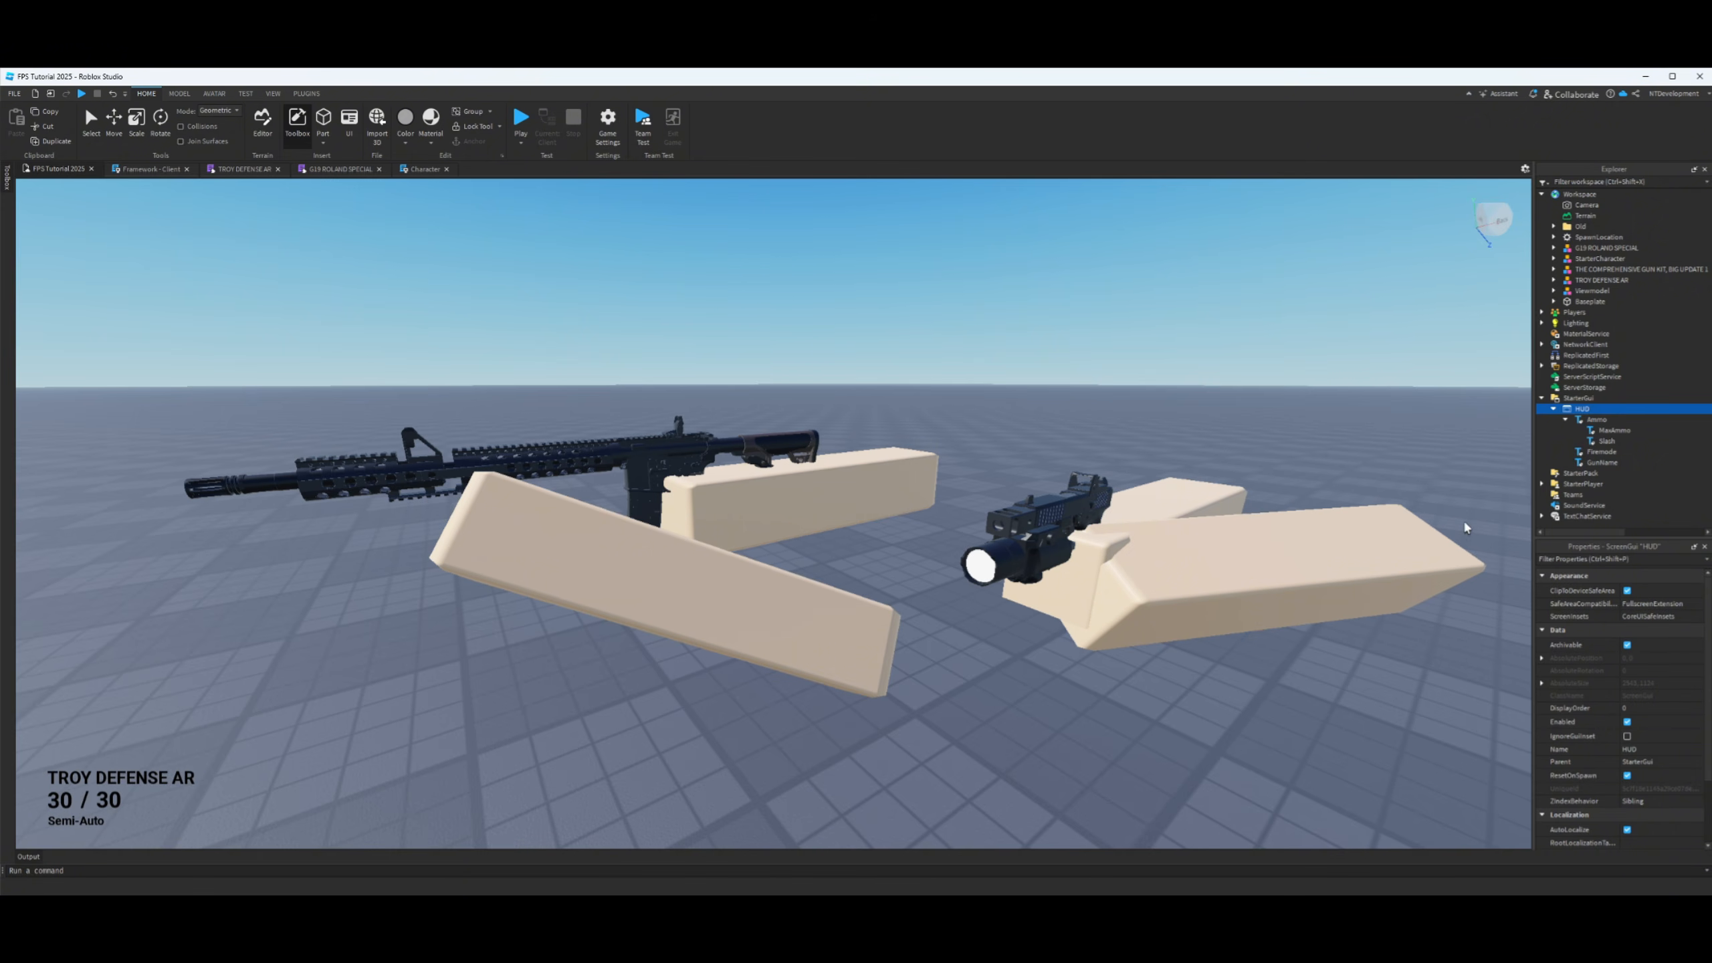
pyautogui.click(1602, 452)
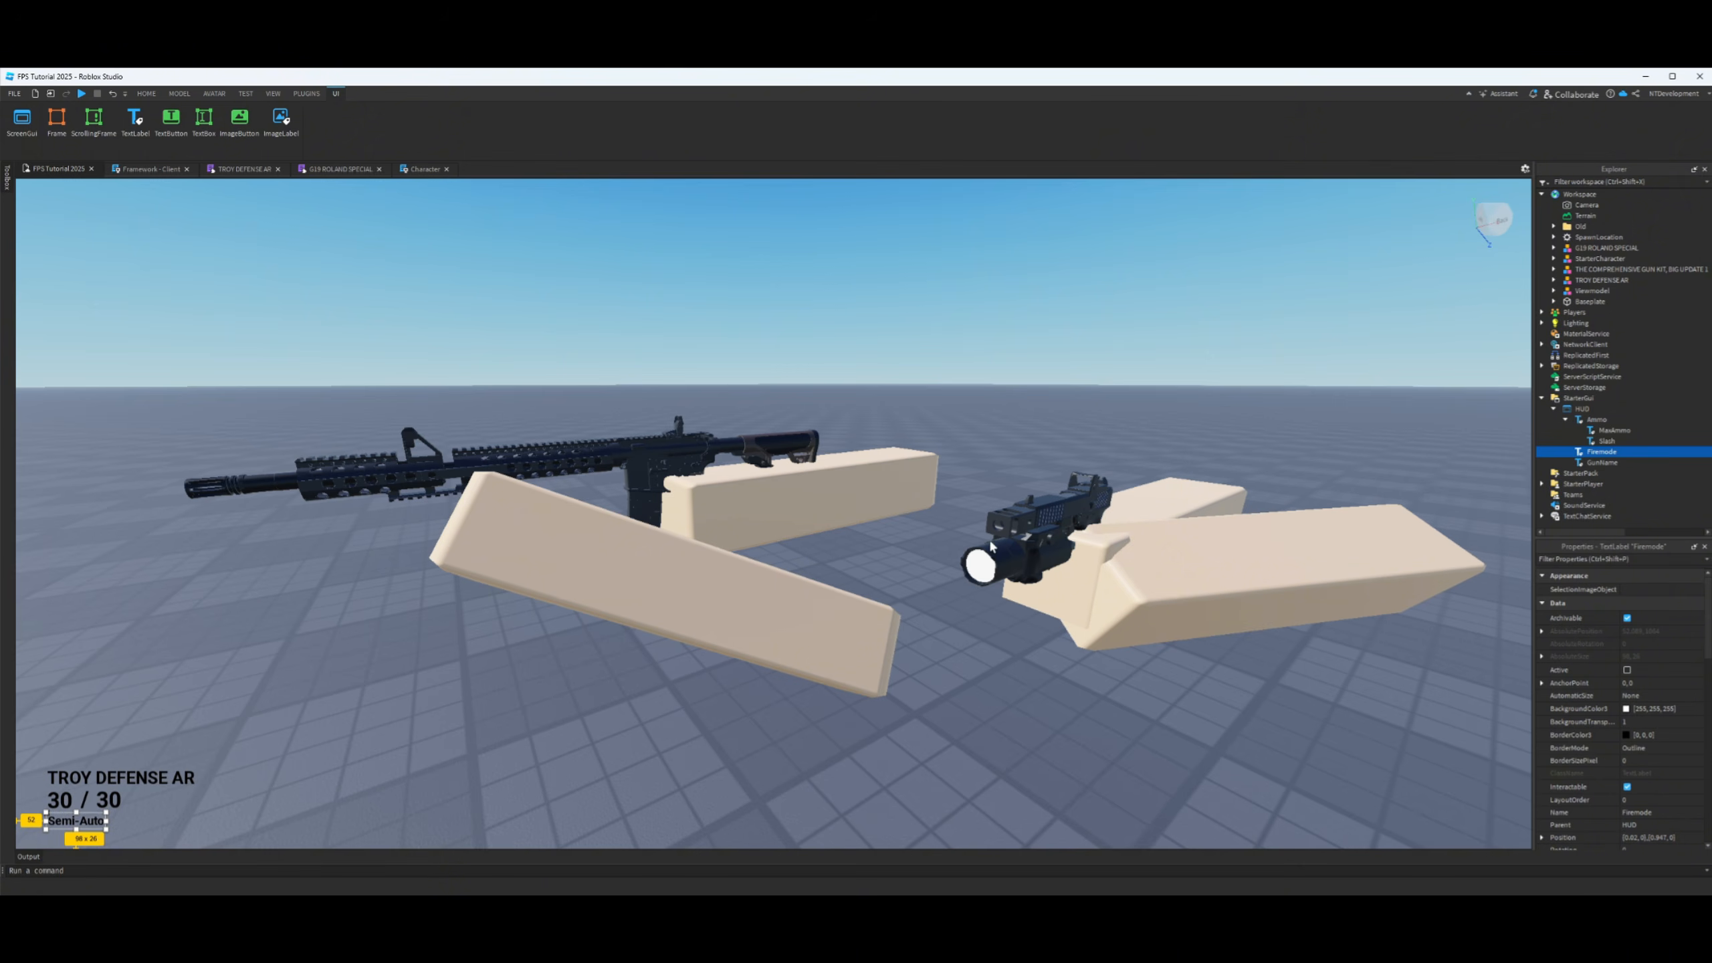
pyautogui.click(1602, 463)
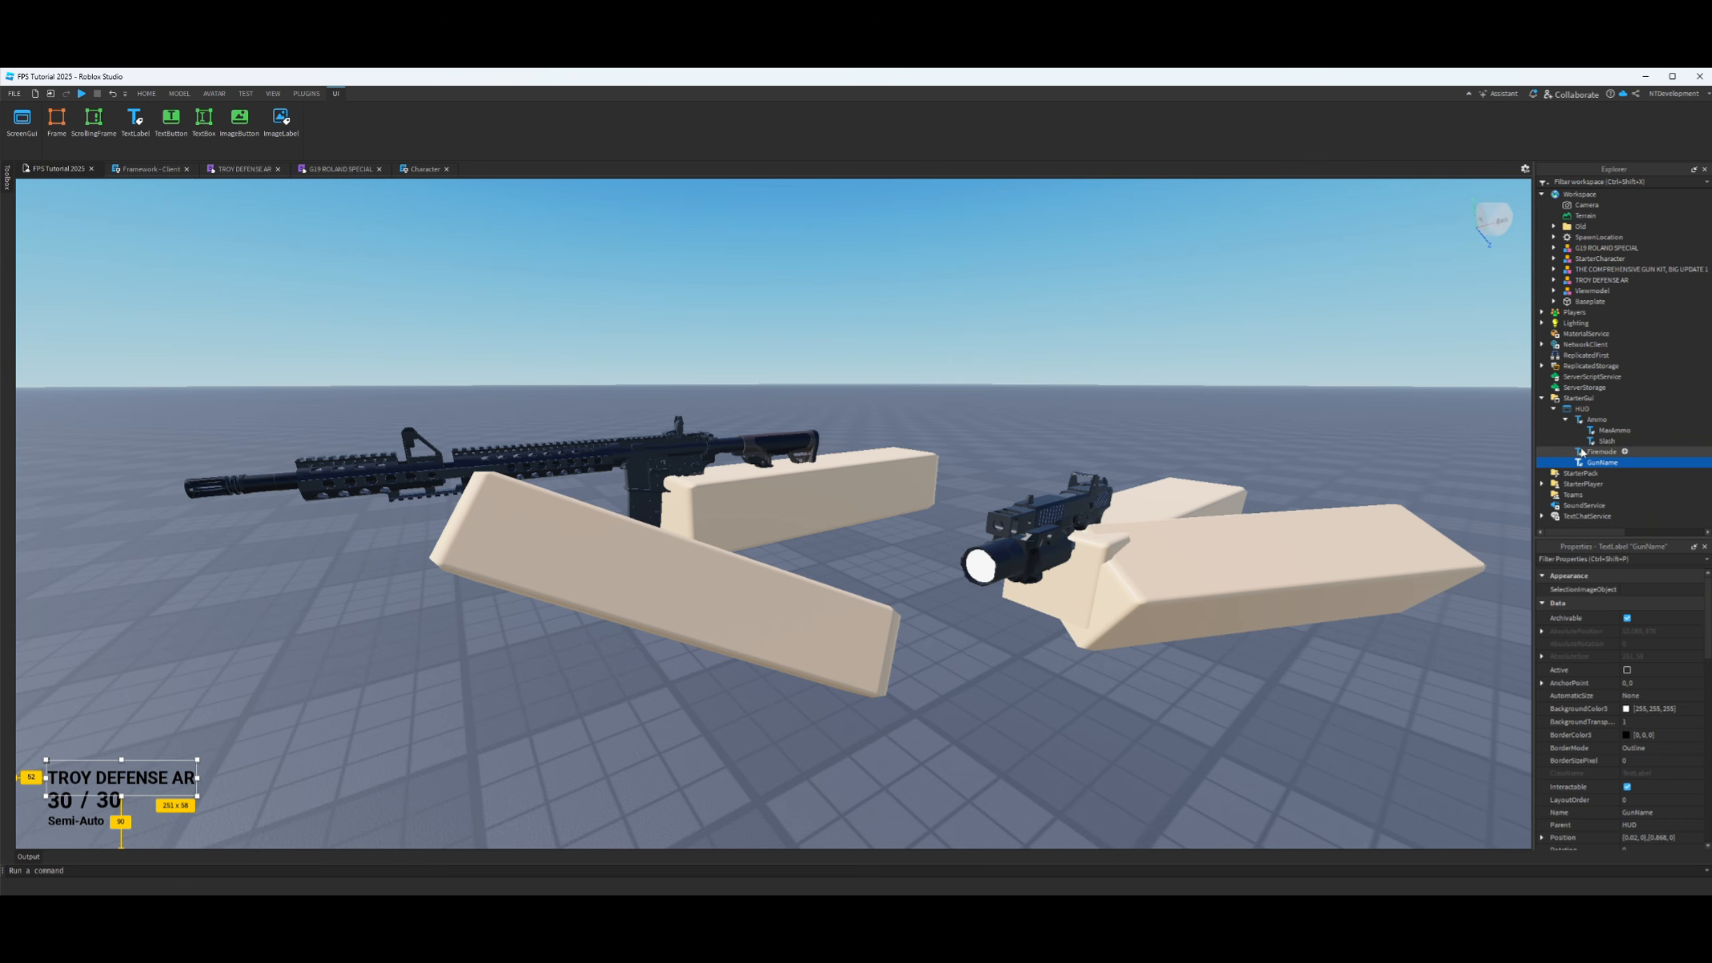
pyautogui.click(1565, 419)
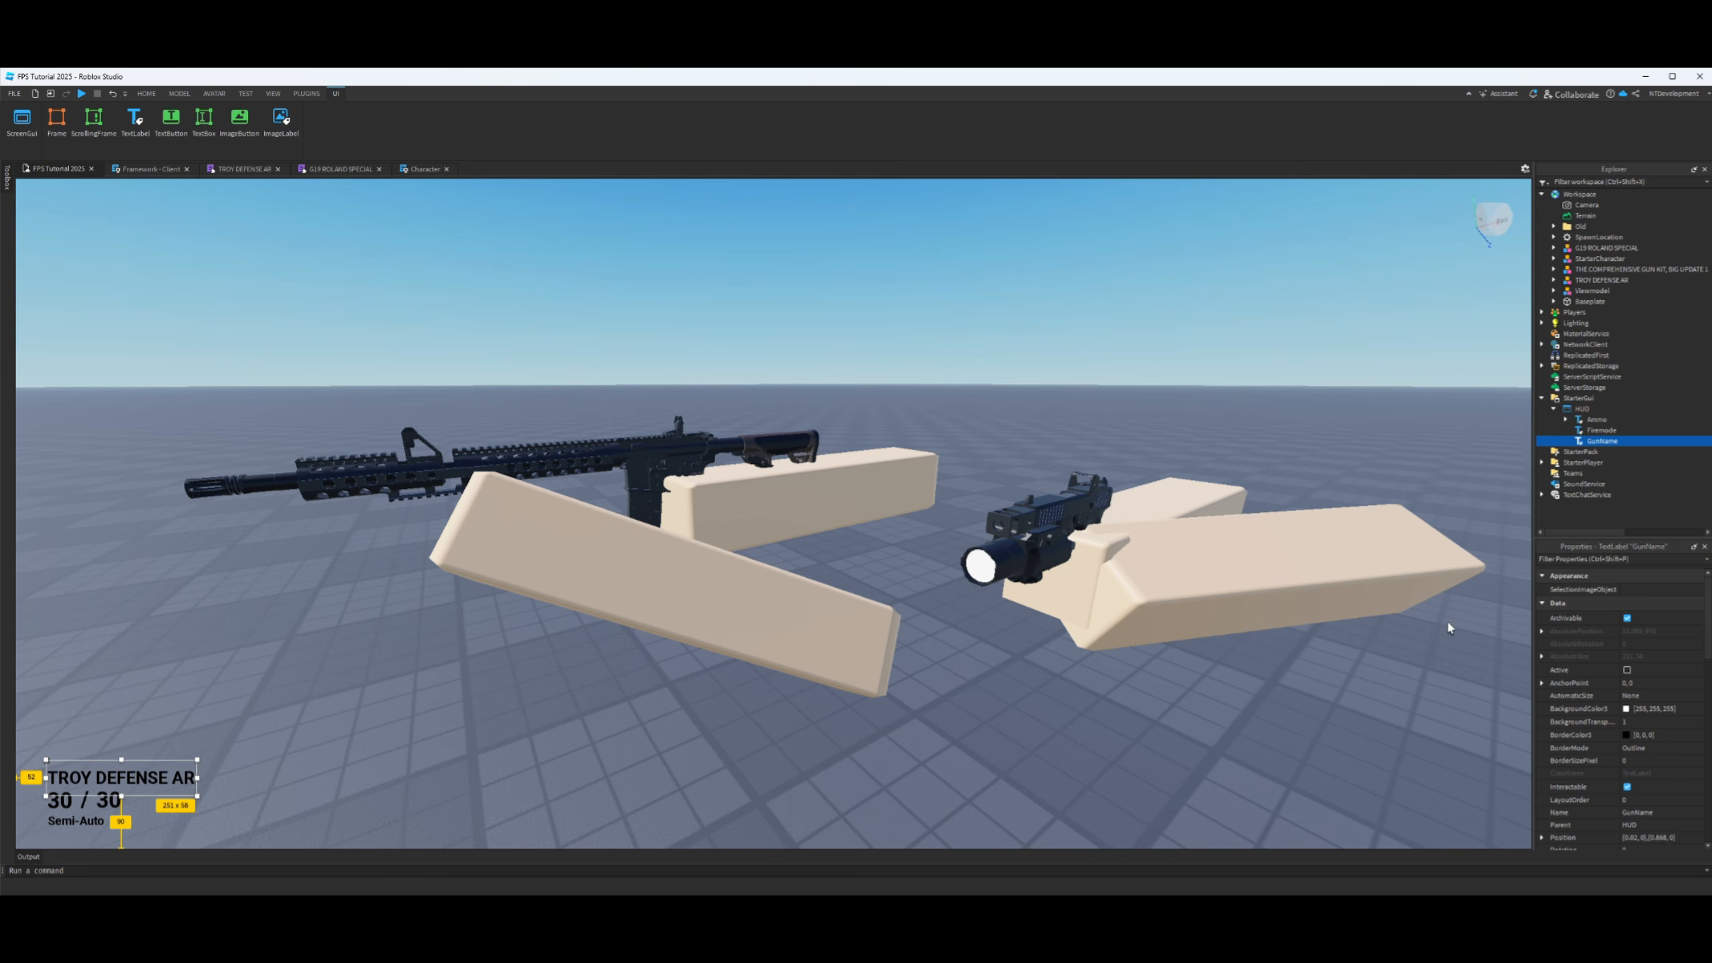
# - Review the GunName label's font and text properties, and bring up the installed plugins with the AutoScale Lite tools
pyautogui.scroll(-3, 1568, 614)
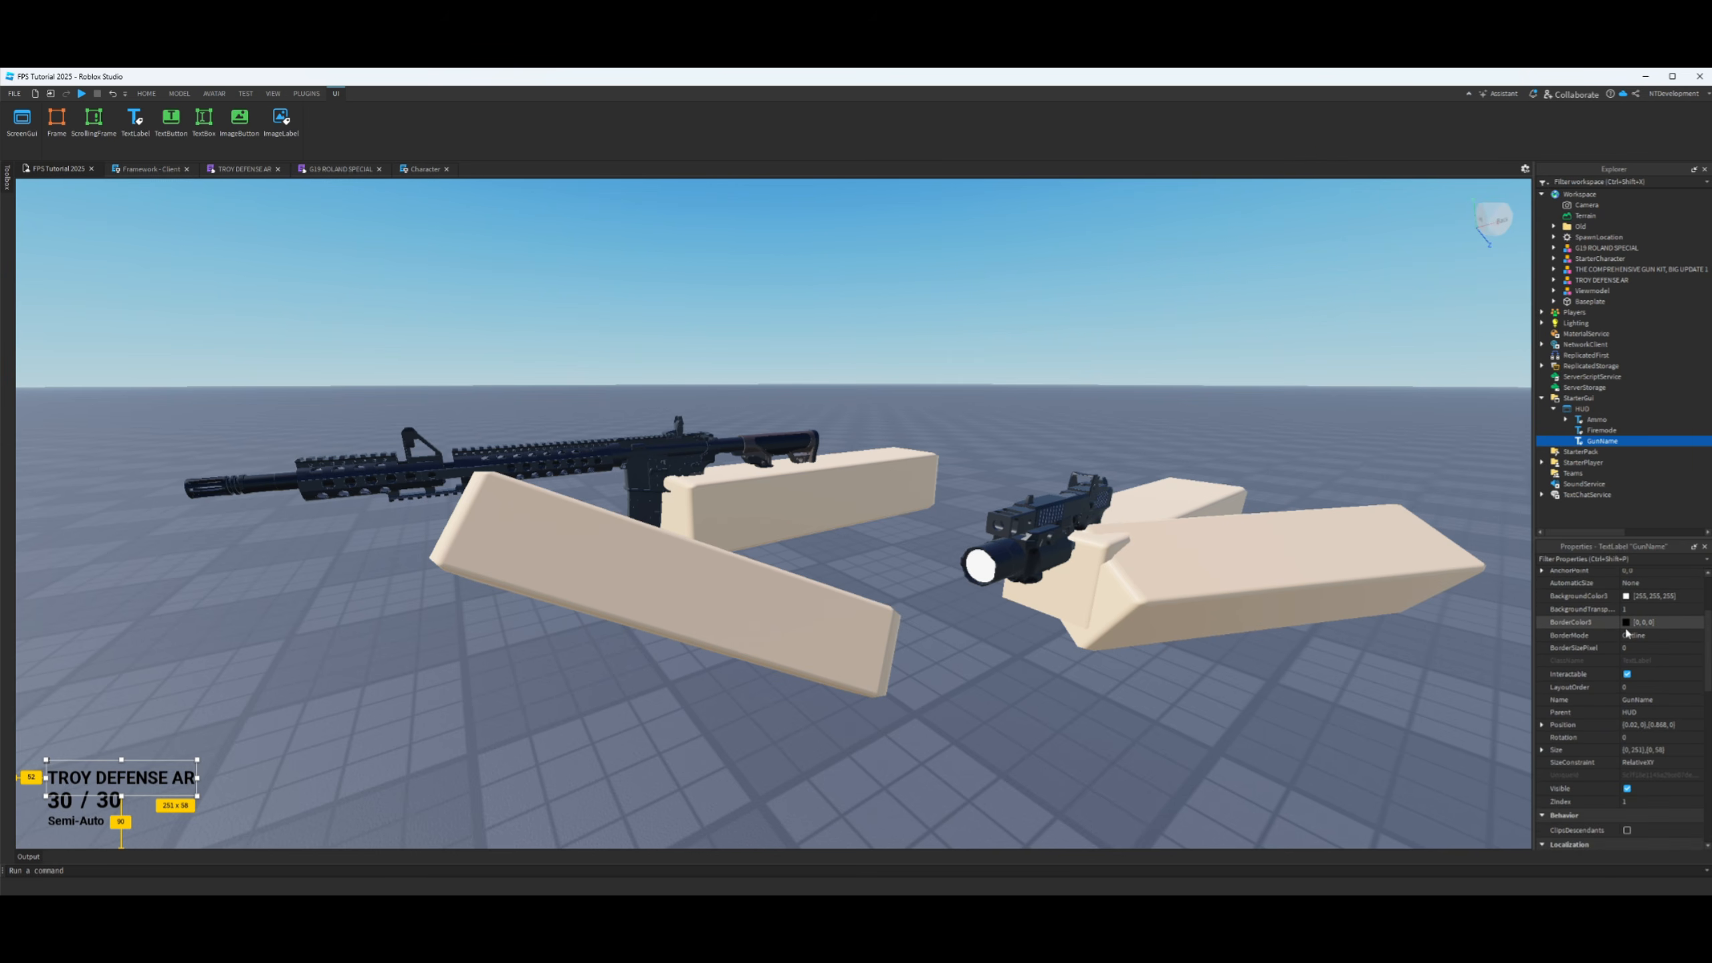
pyautogui.scroll(-4, 1618, 644)
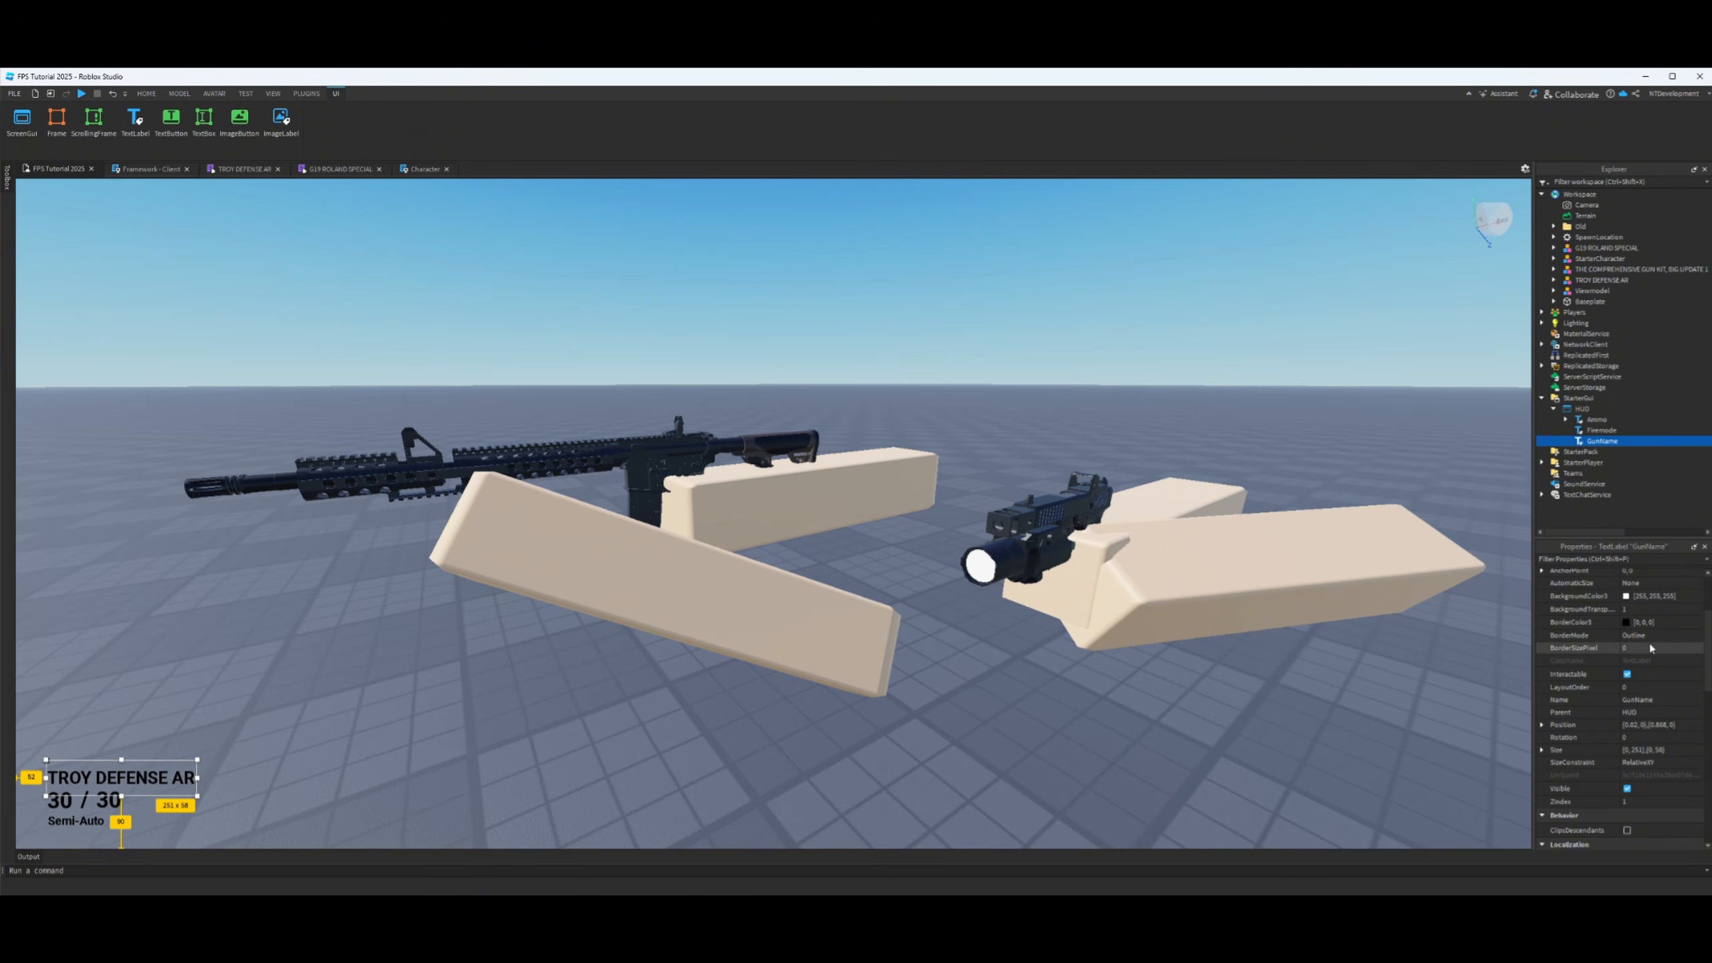
pyautogui.scroll(-4, 1647, 659)
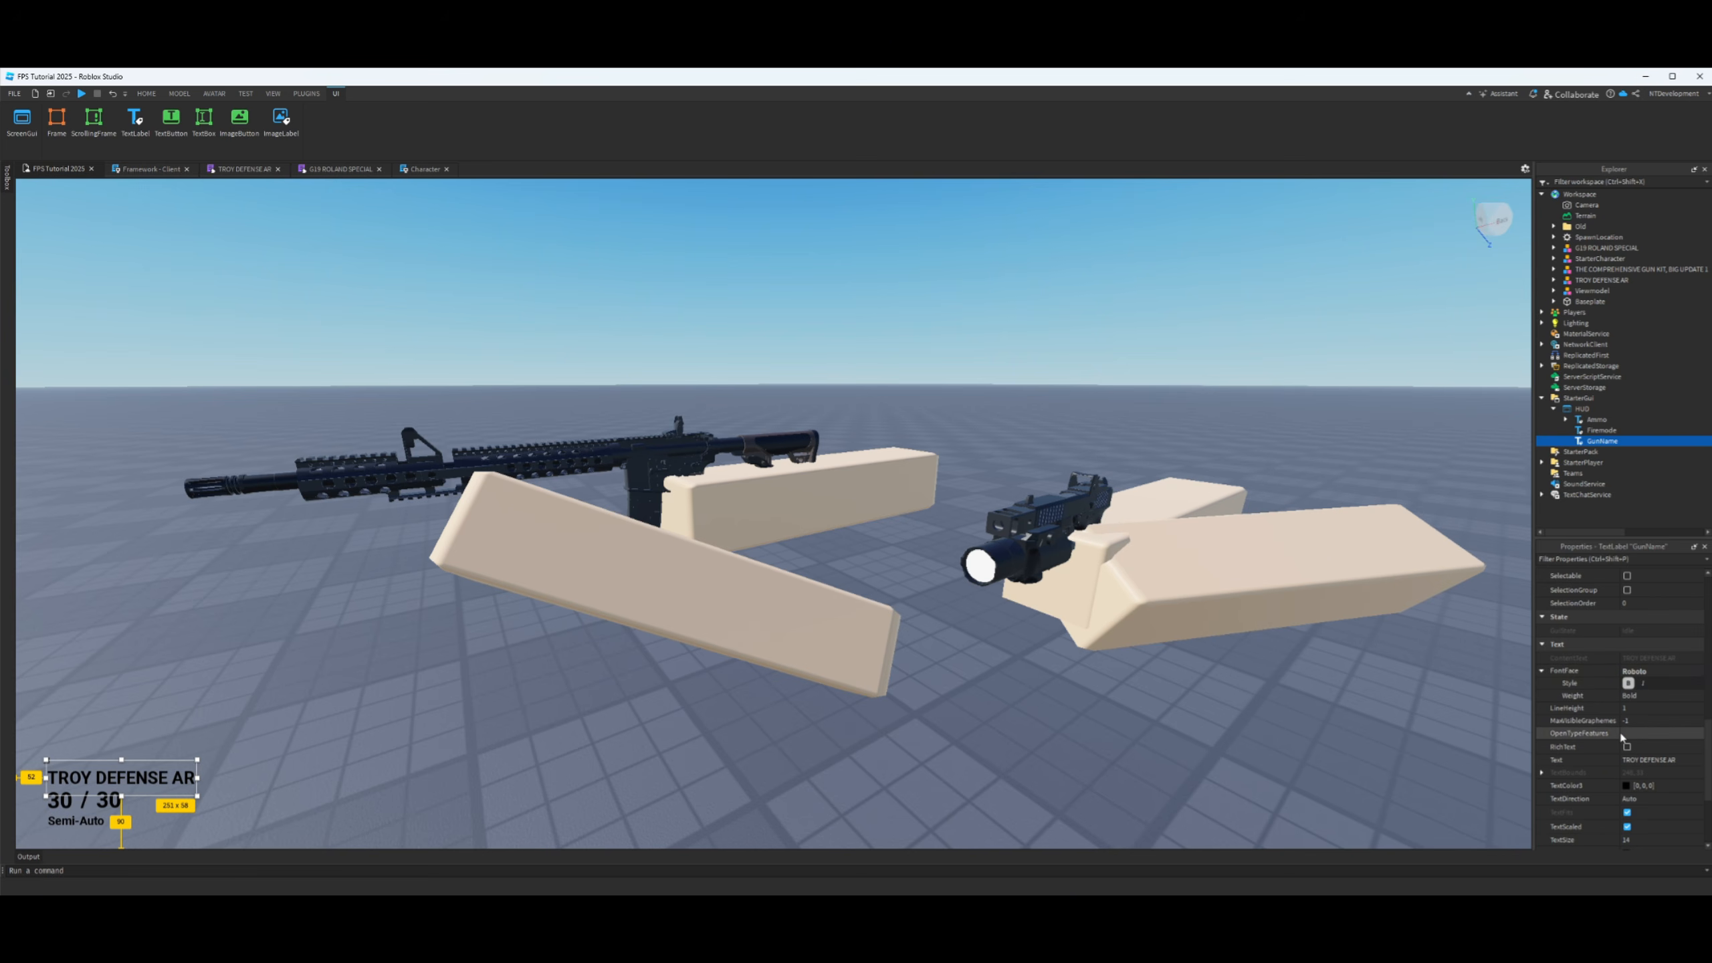
pyautogui.scroll(-2, 1640, 727)
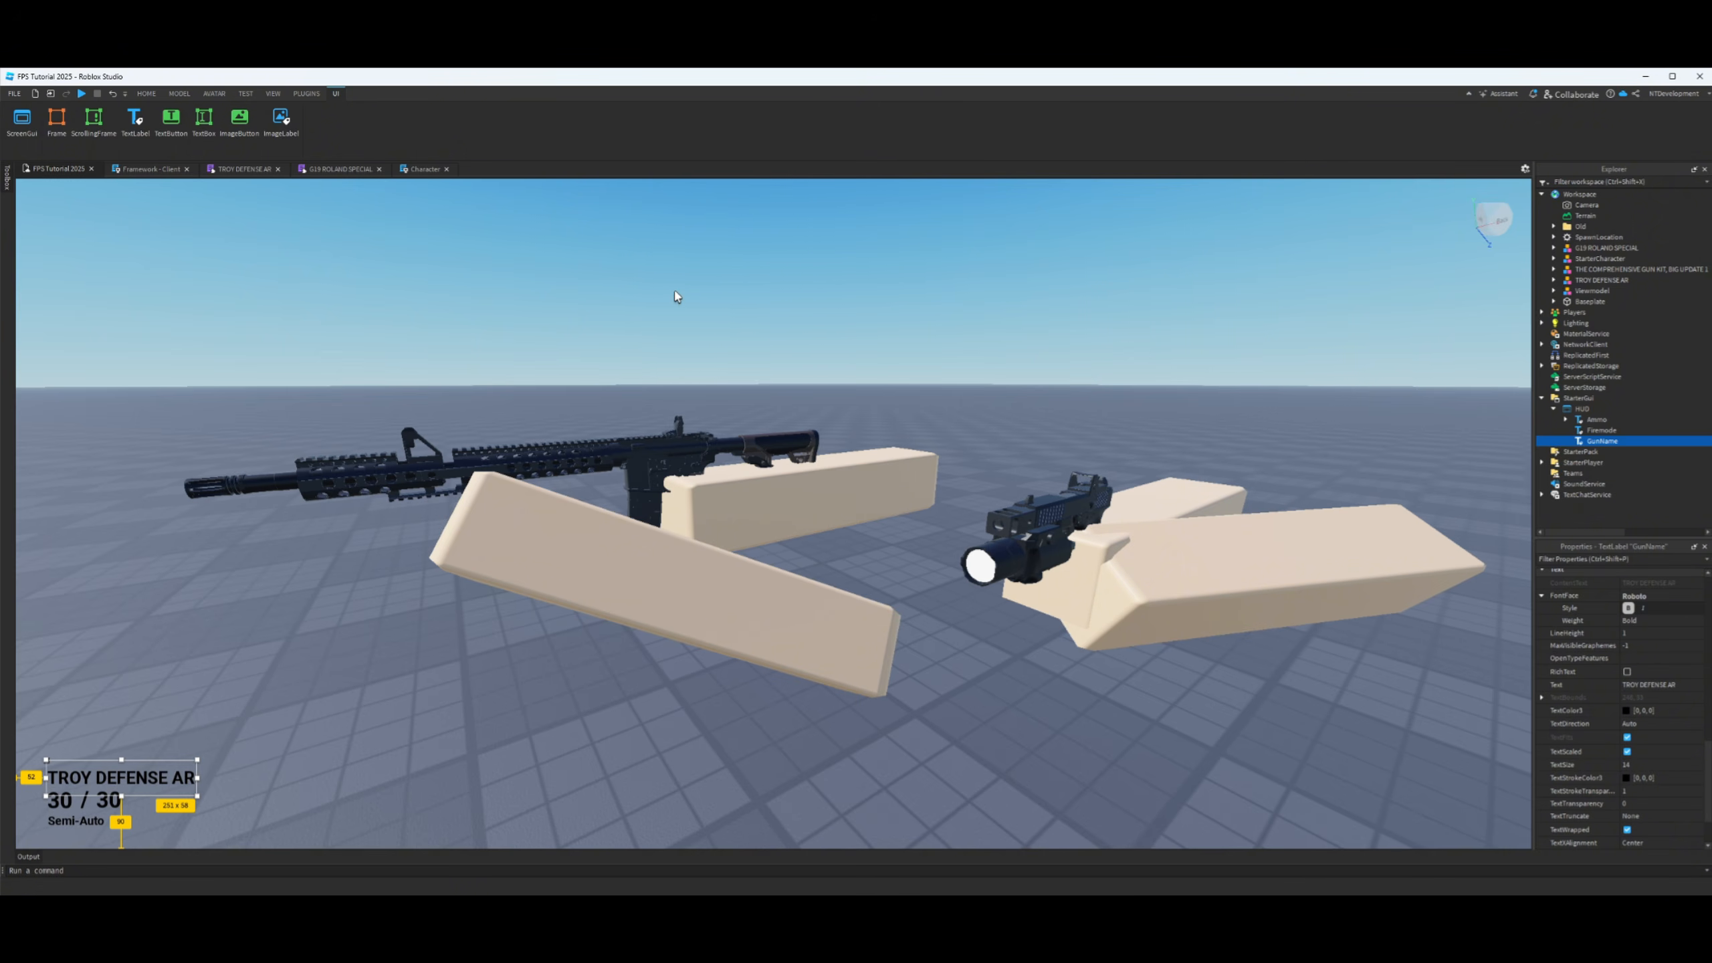
pyautogui.click(314, 97)
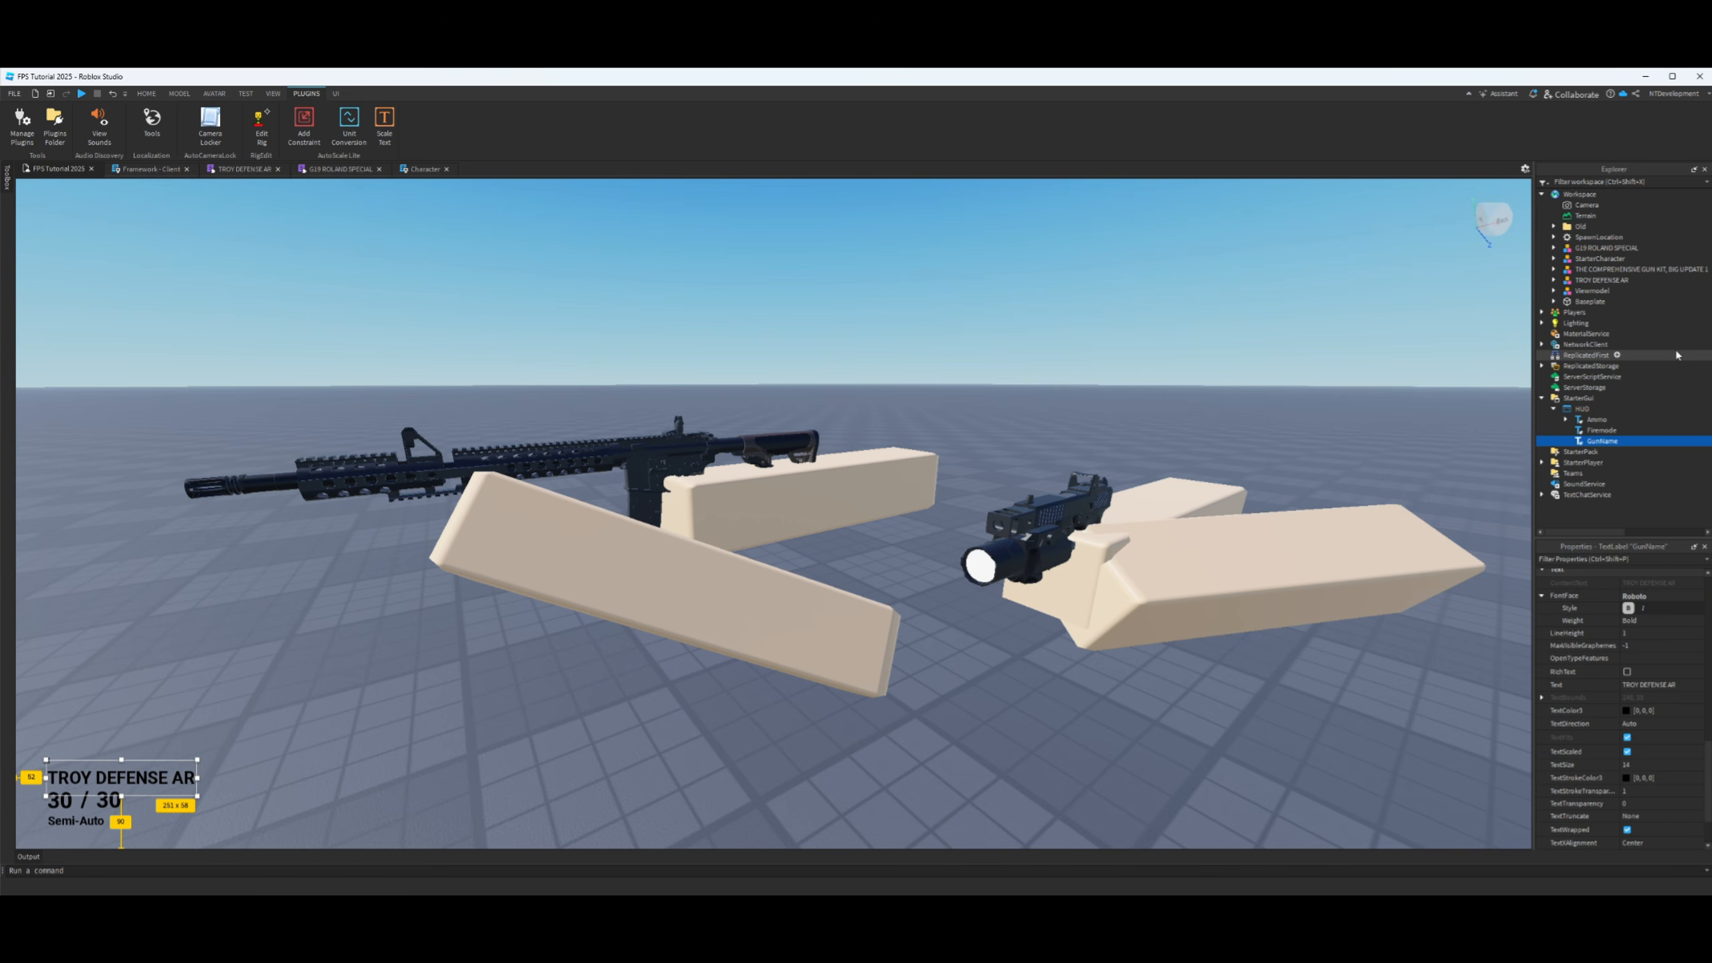
# - Convert the position and size of all five HUD text labels to Scale with AutoScale Lite and add aspect ratio constraints to them
pyautogui.click(1596, 419)
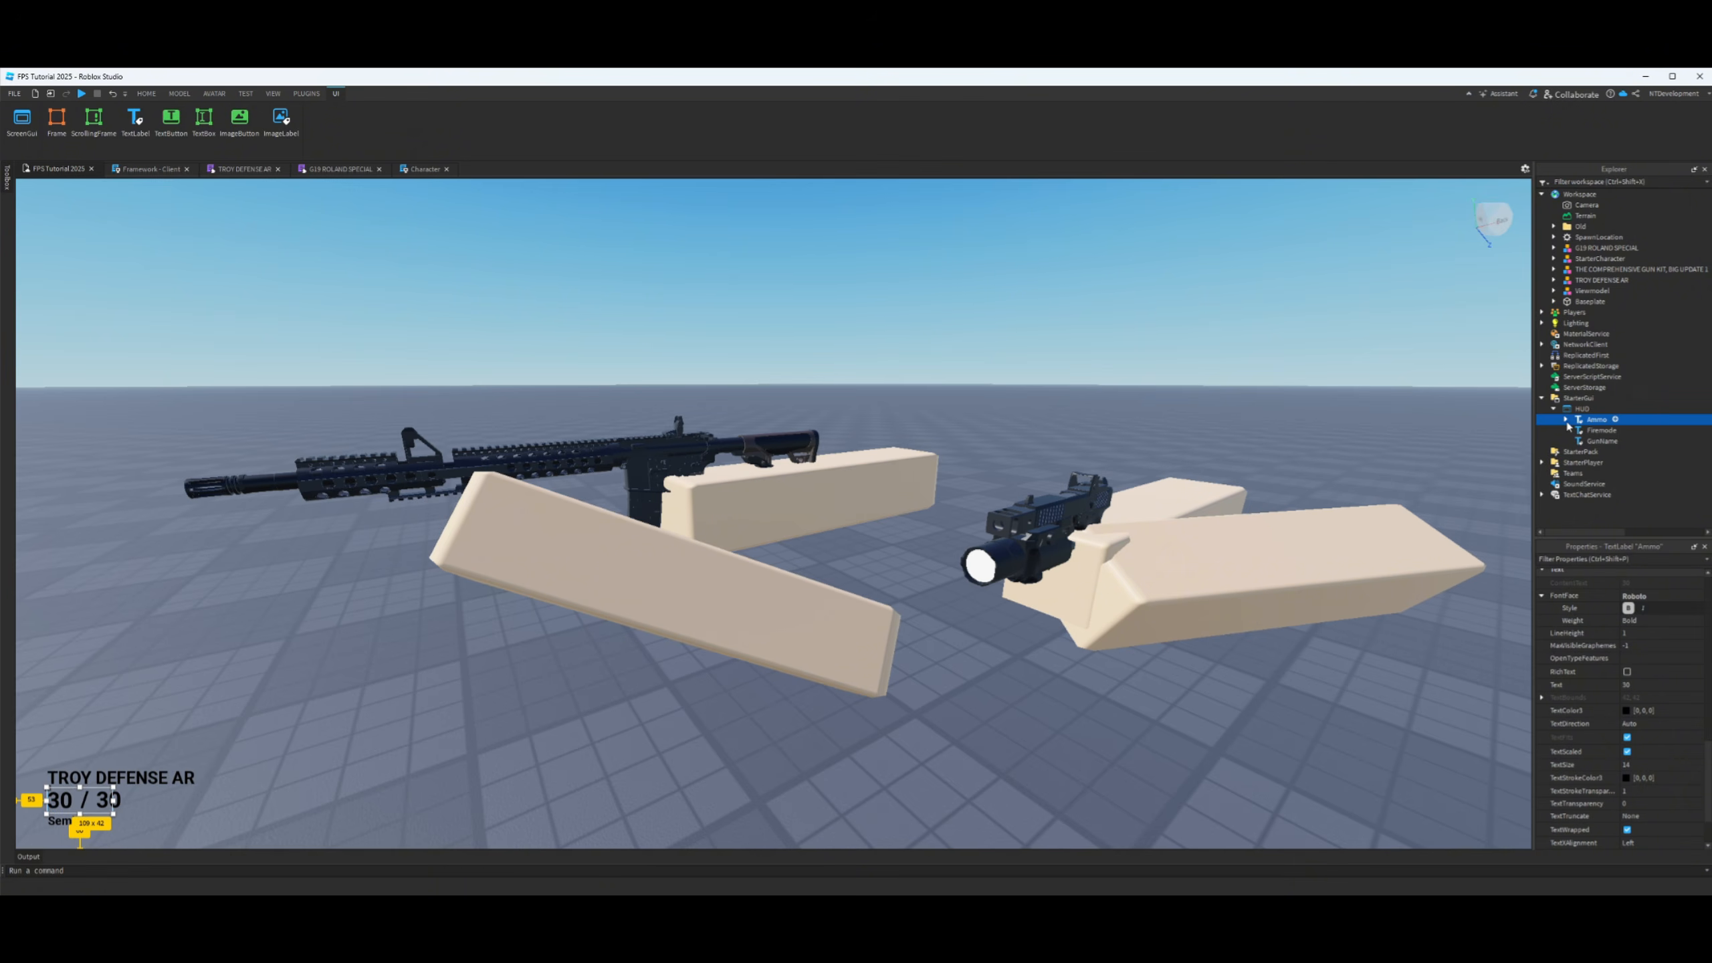
pyautogui.click(1567, 421)
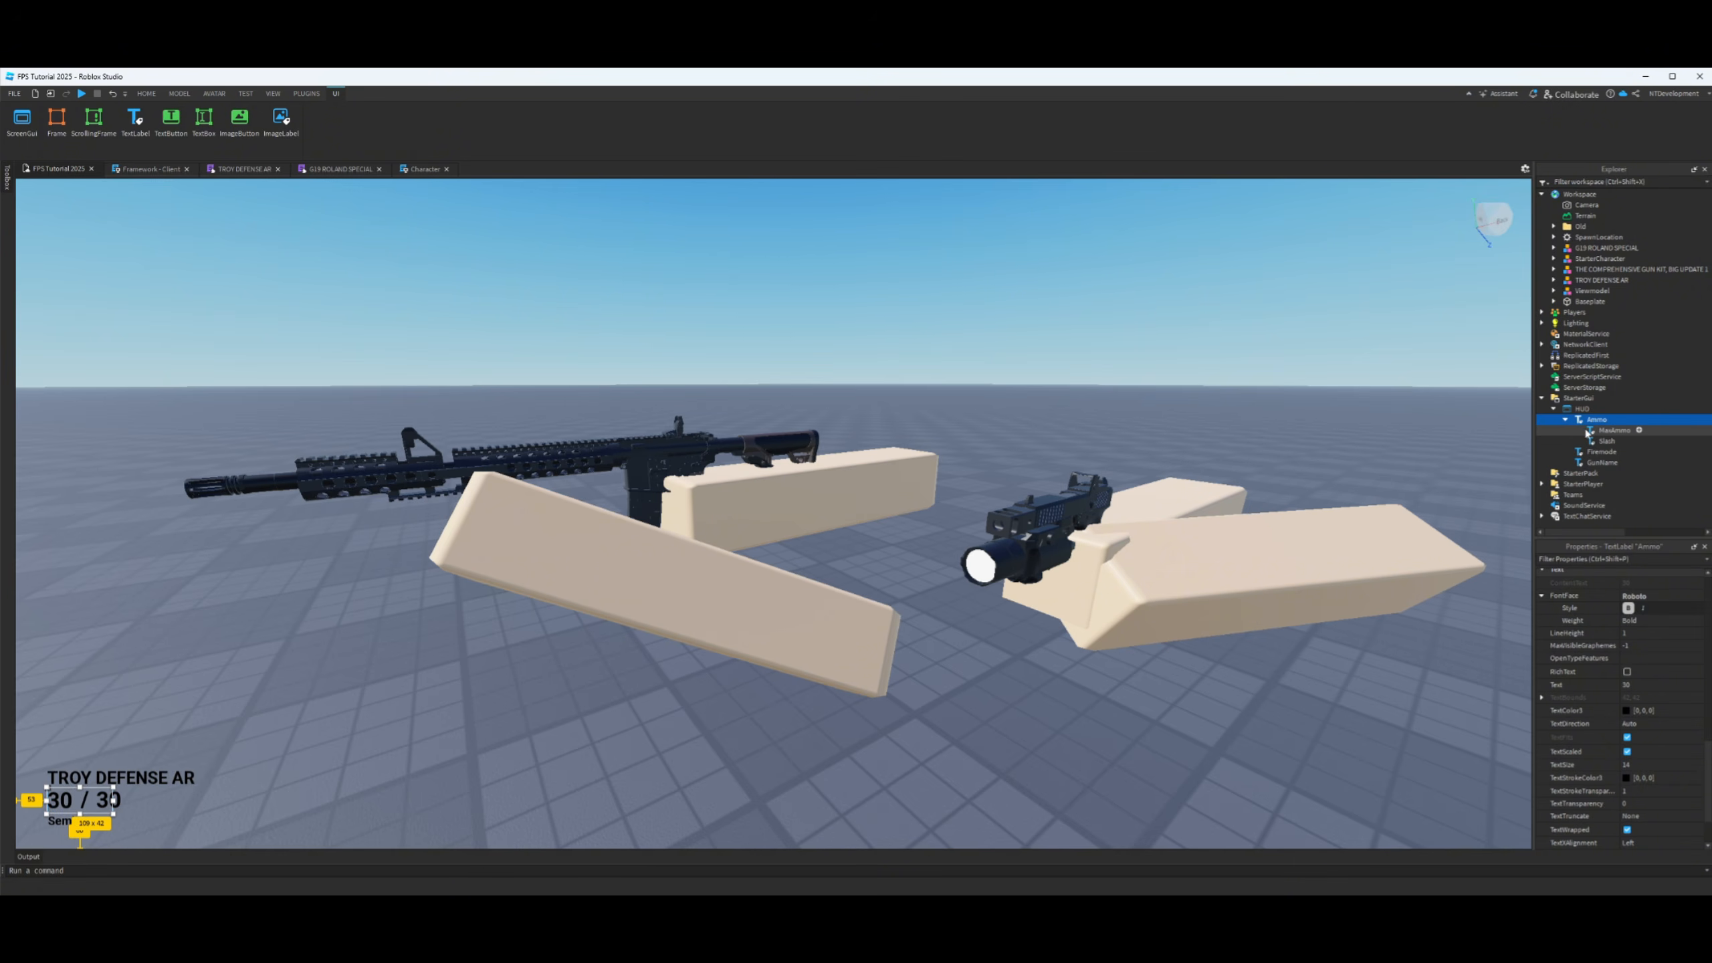
pyautogui.keyDown('shift'); pyautogui.click(1603, 463); pyautogui.keyUp('shift')
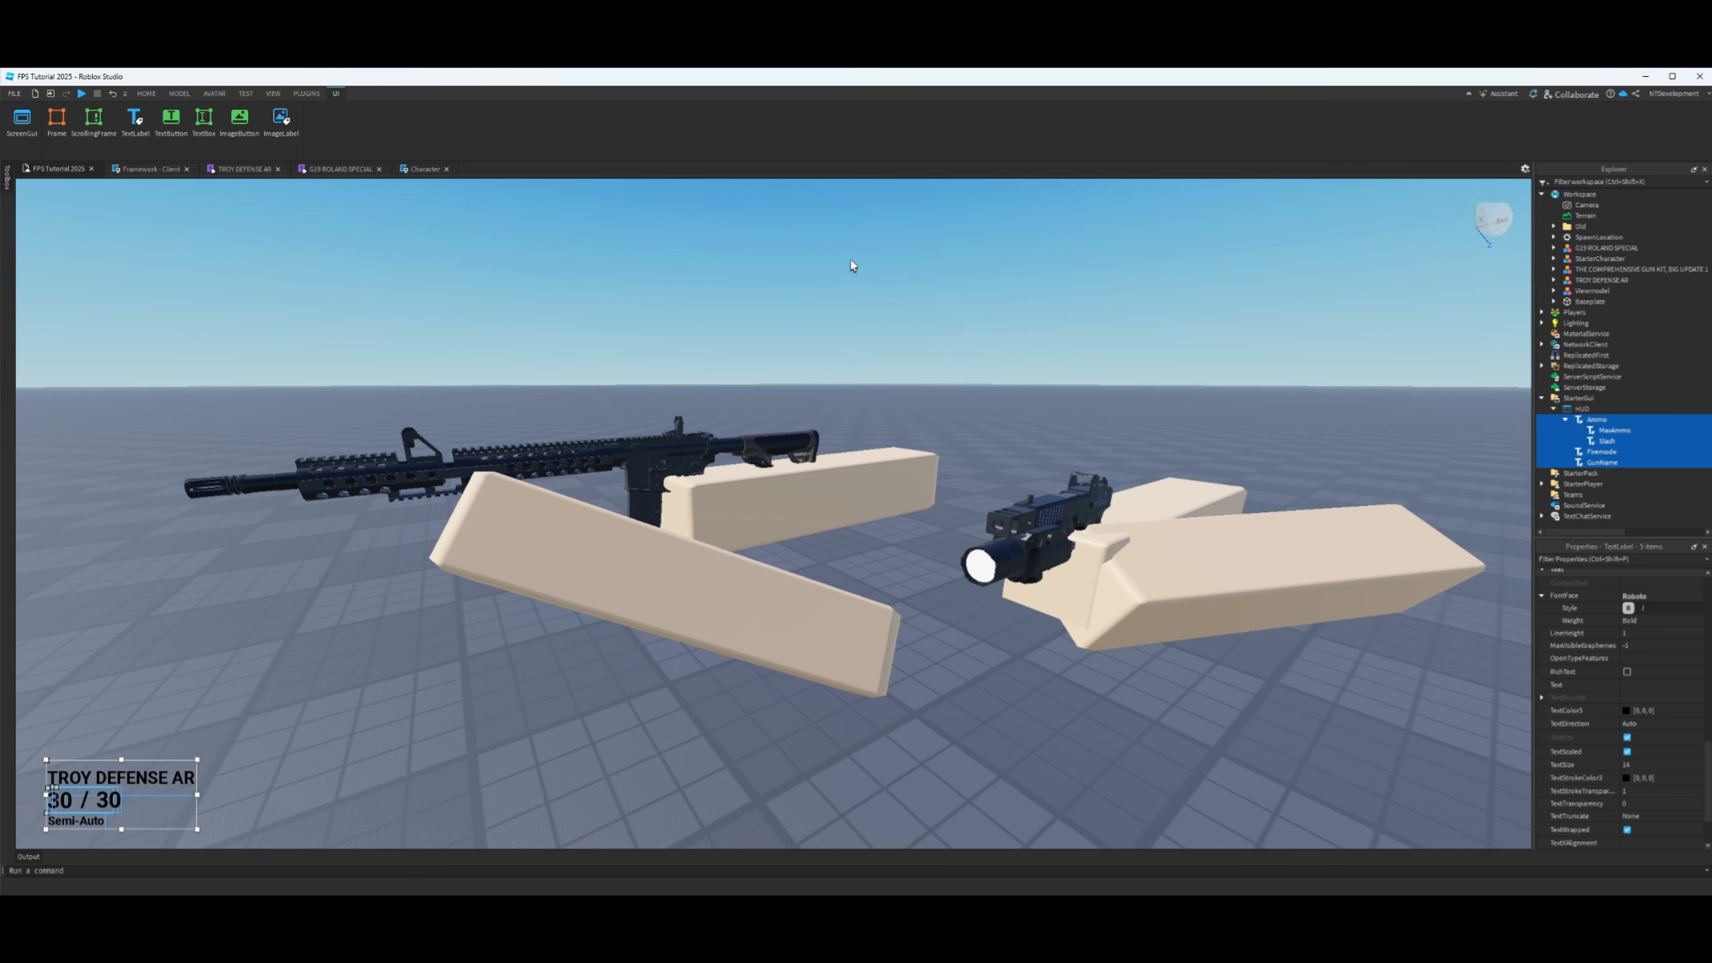
pyautogui.click(307, 94)
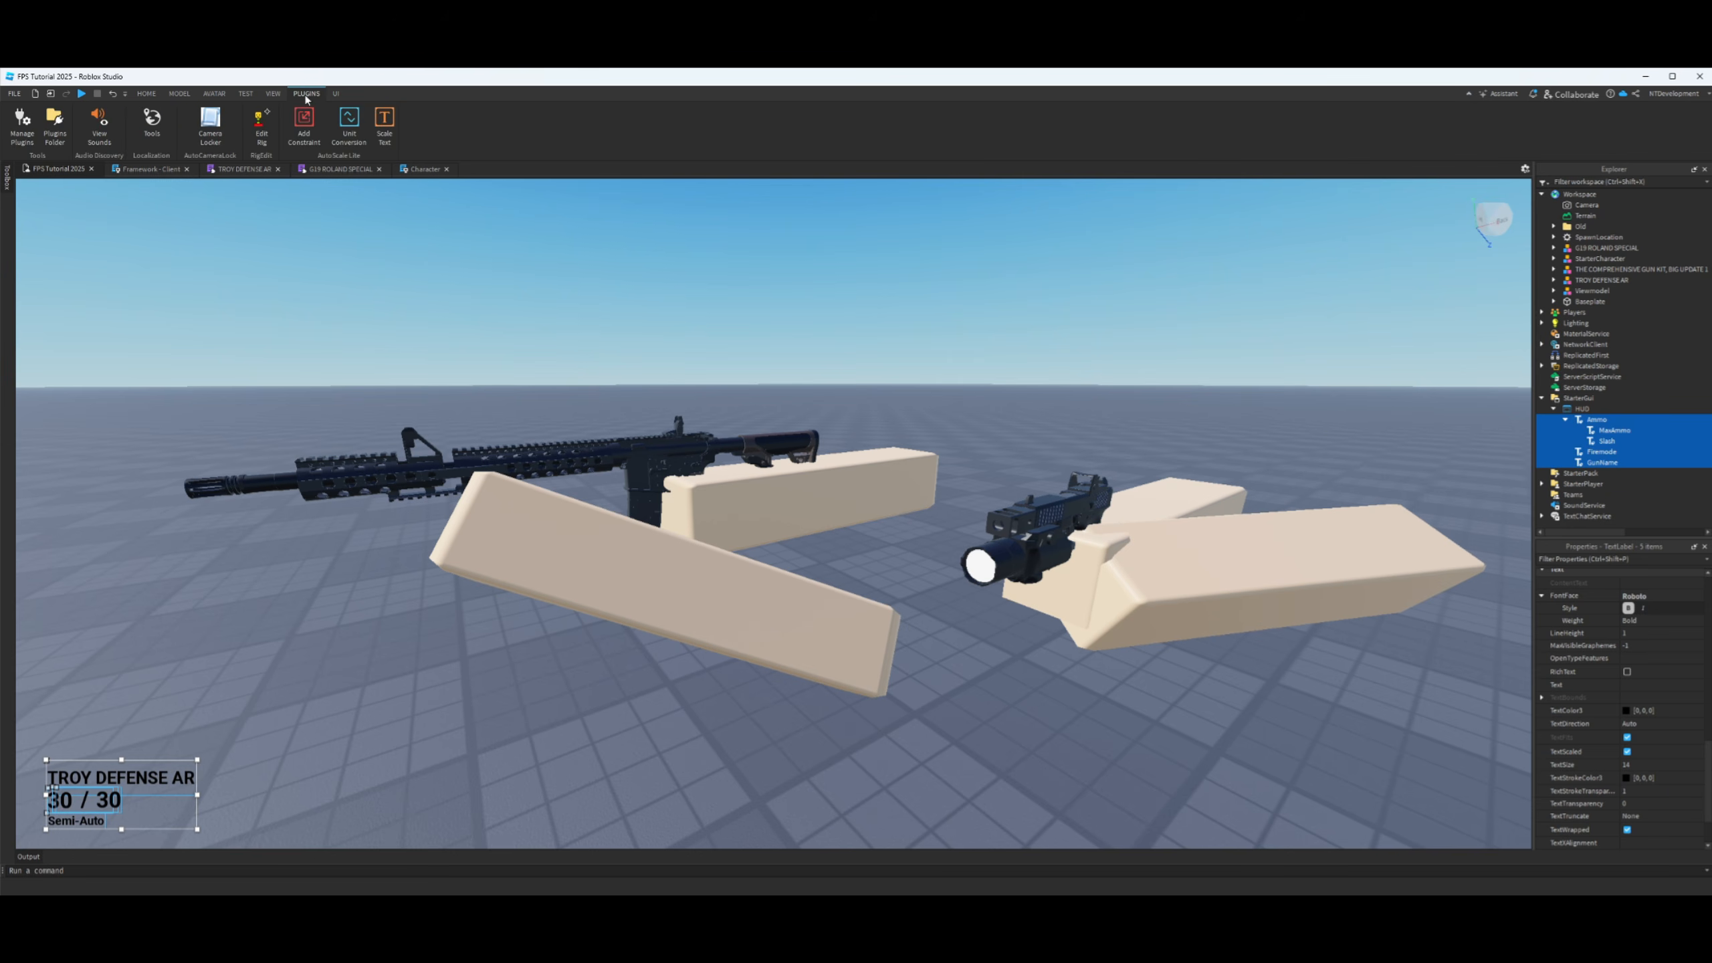
pyautogui.click(350, 129)
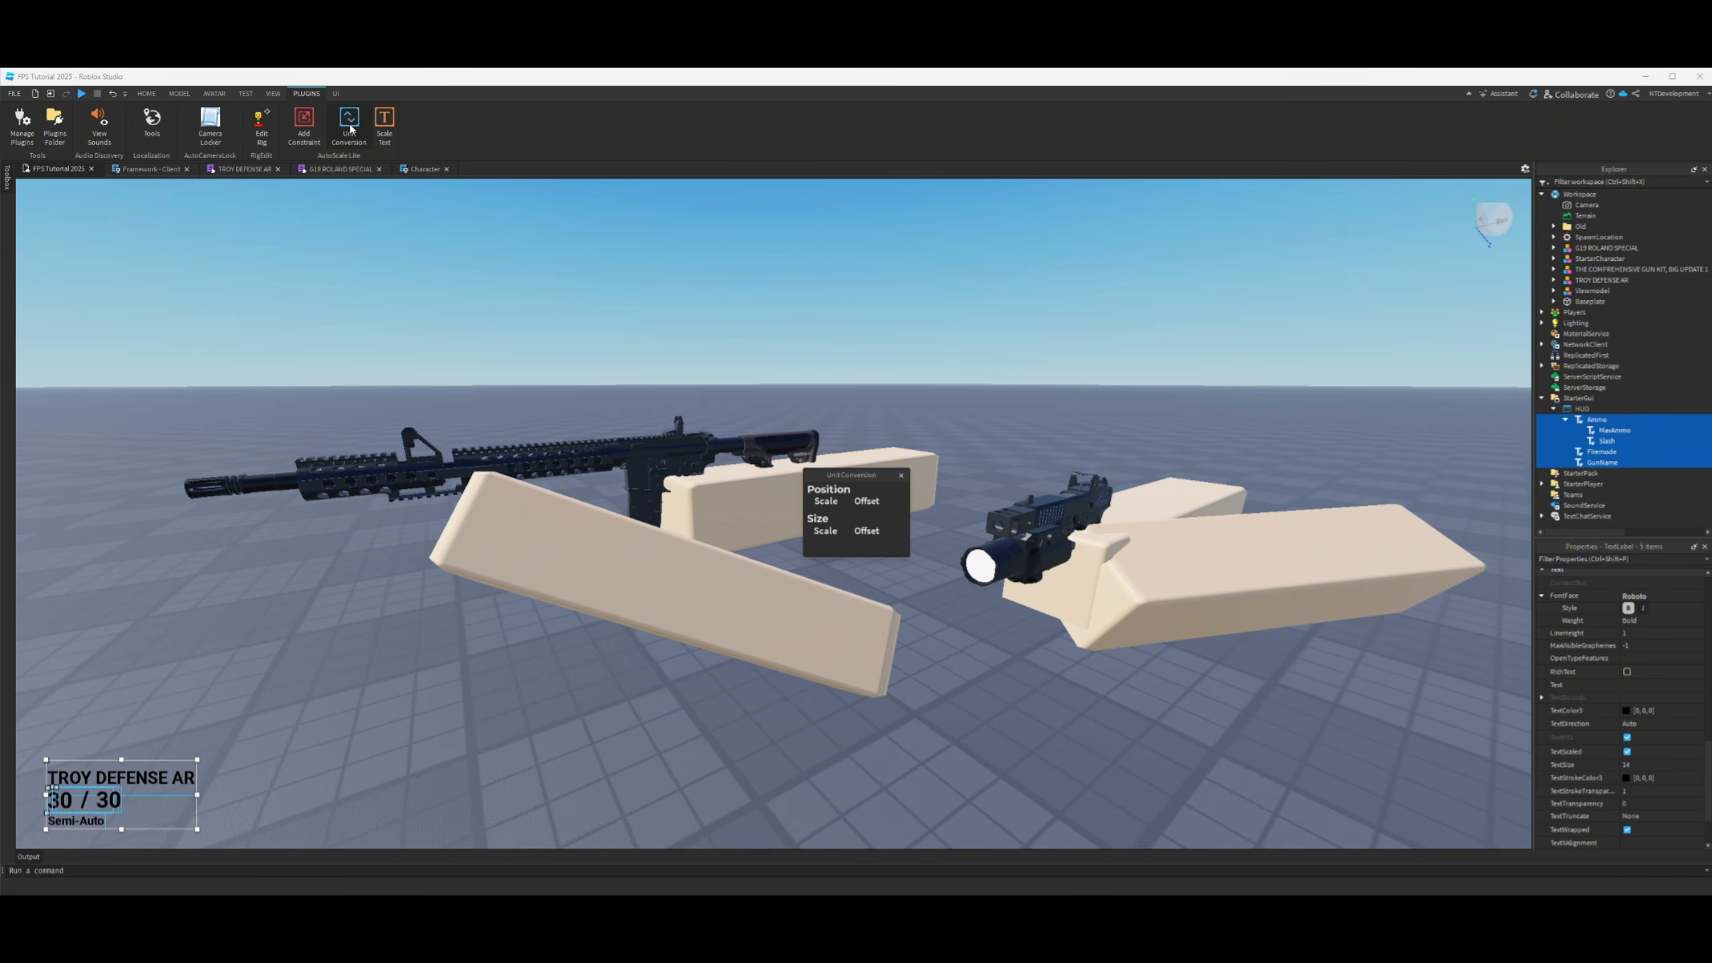
pyautogui.click(836, 506)
pyautogui.click(833, 536)
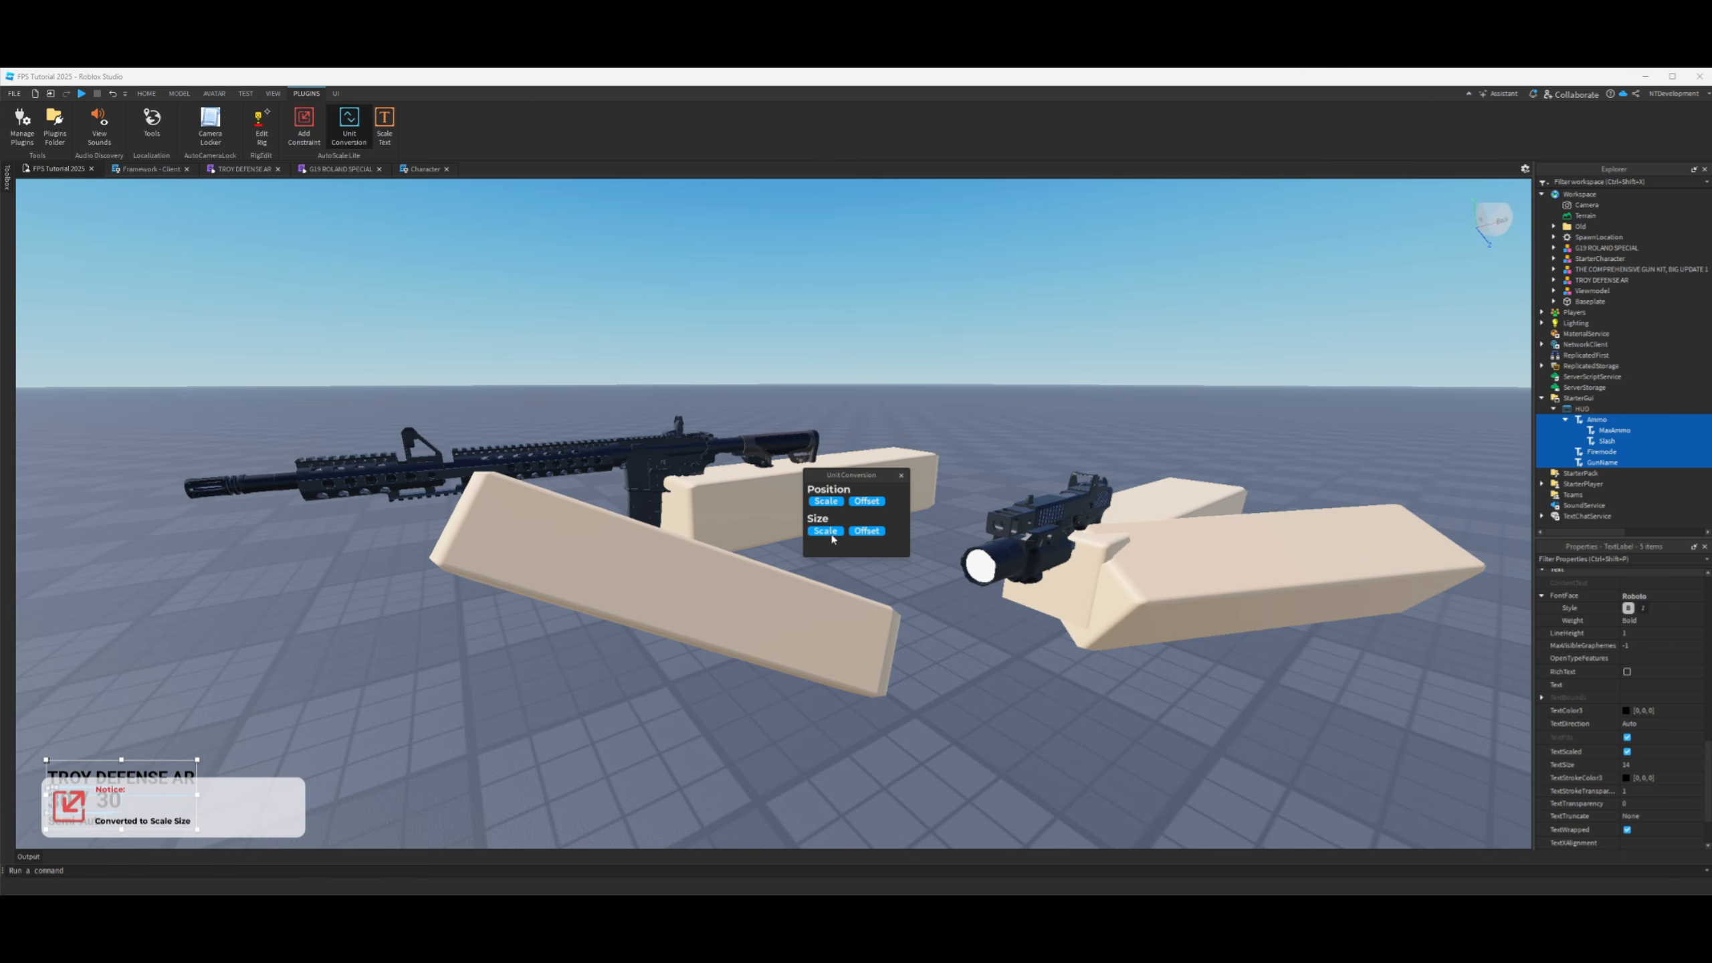
pyautogui.click(902, 476)
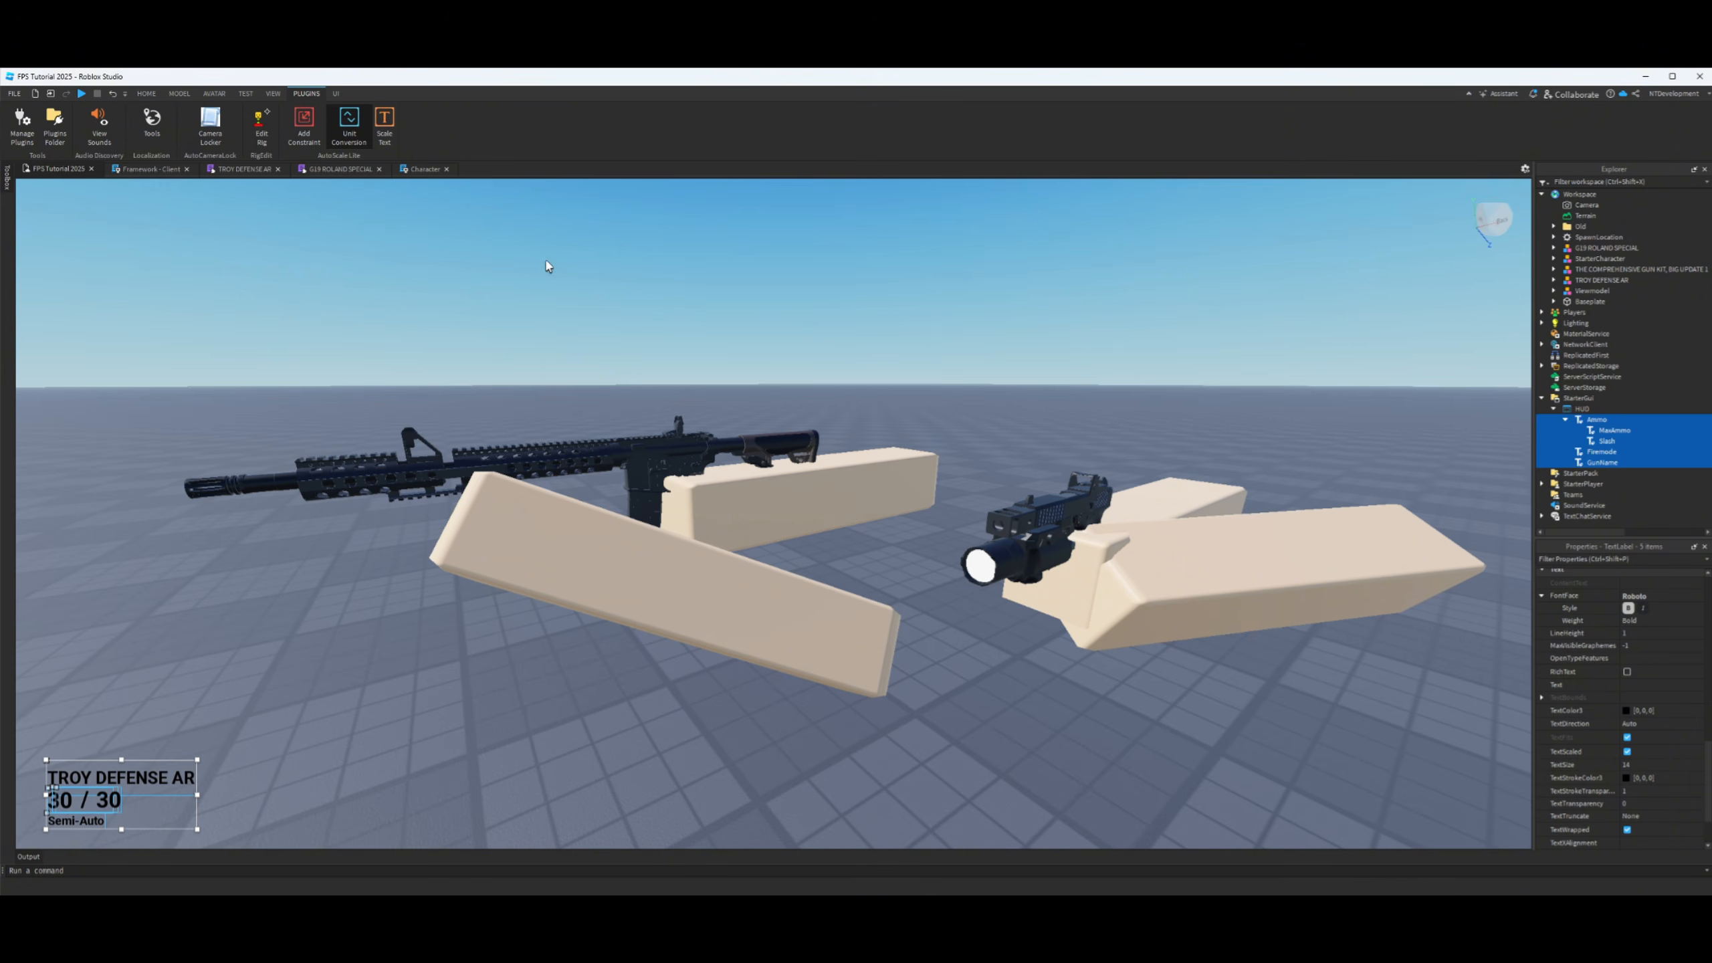
pyautogui.click(305, 128)
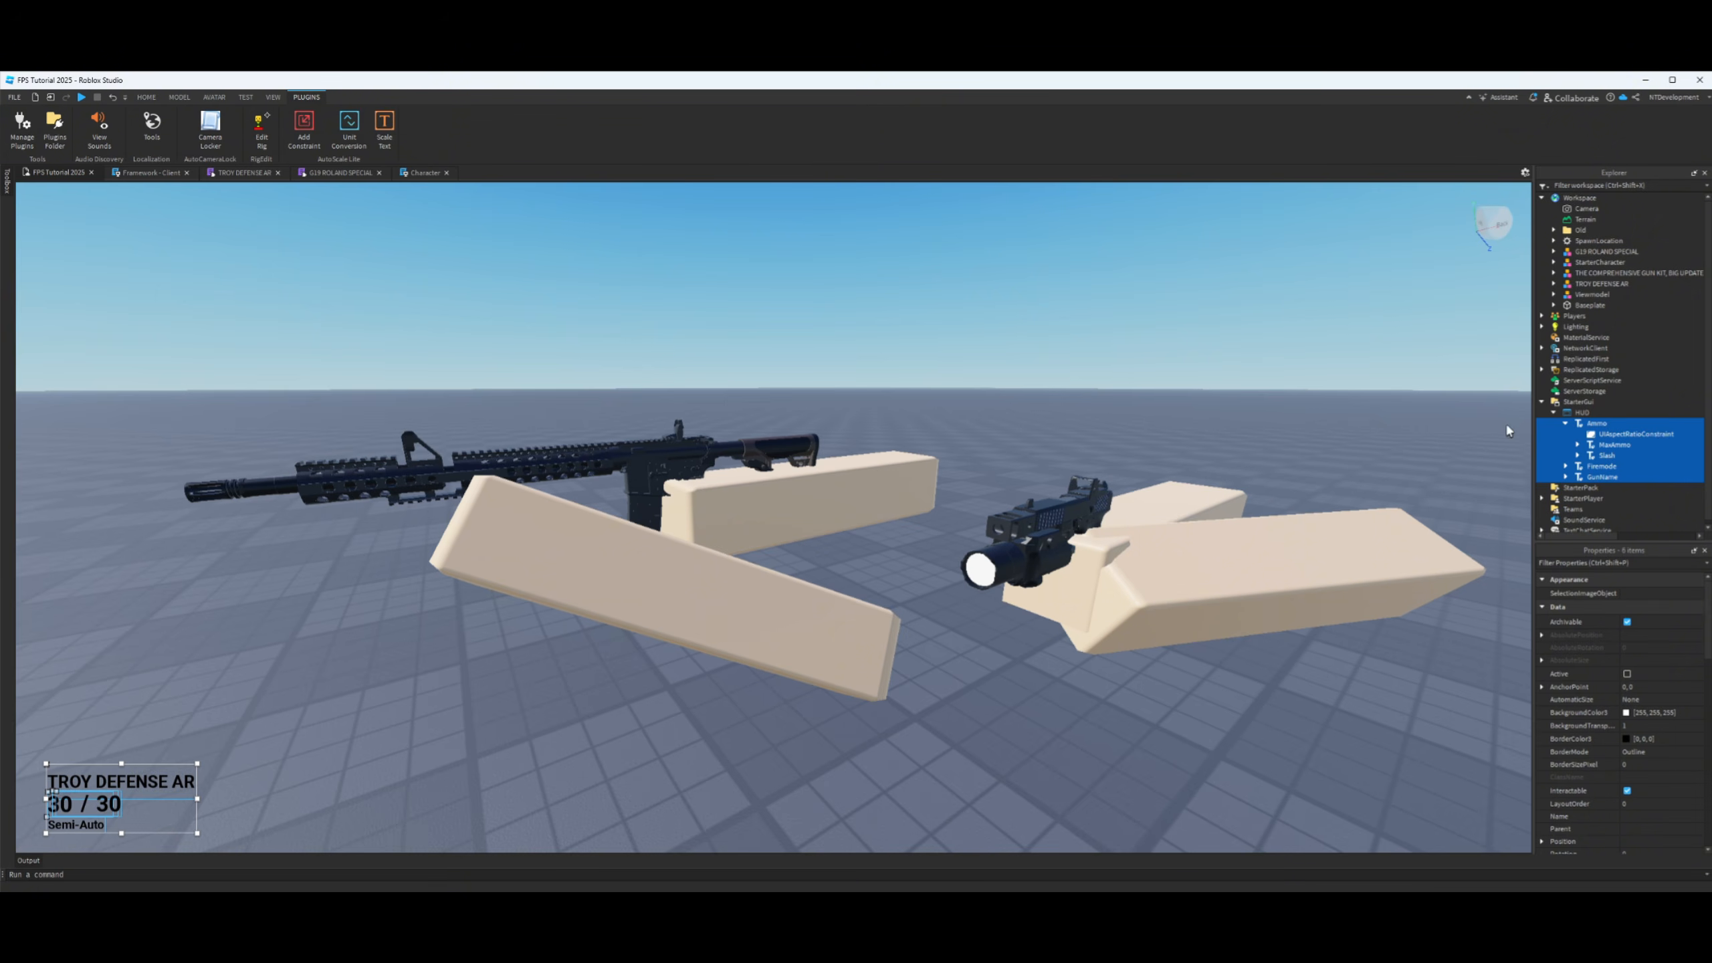
# - Preview the HUD in the device emulator on the iPhone 7, look over the available devices, and return to the normal viewport
pyautogui.click(245, 96)
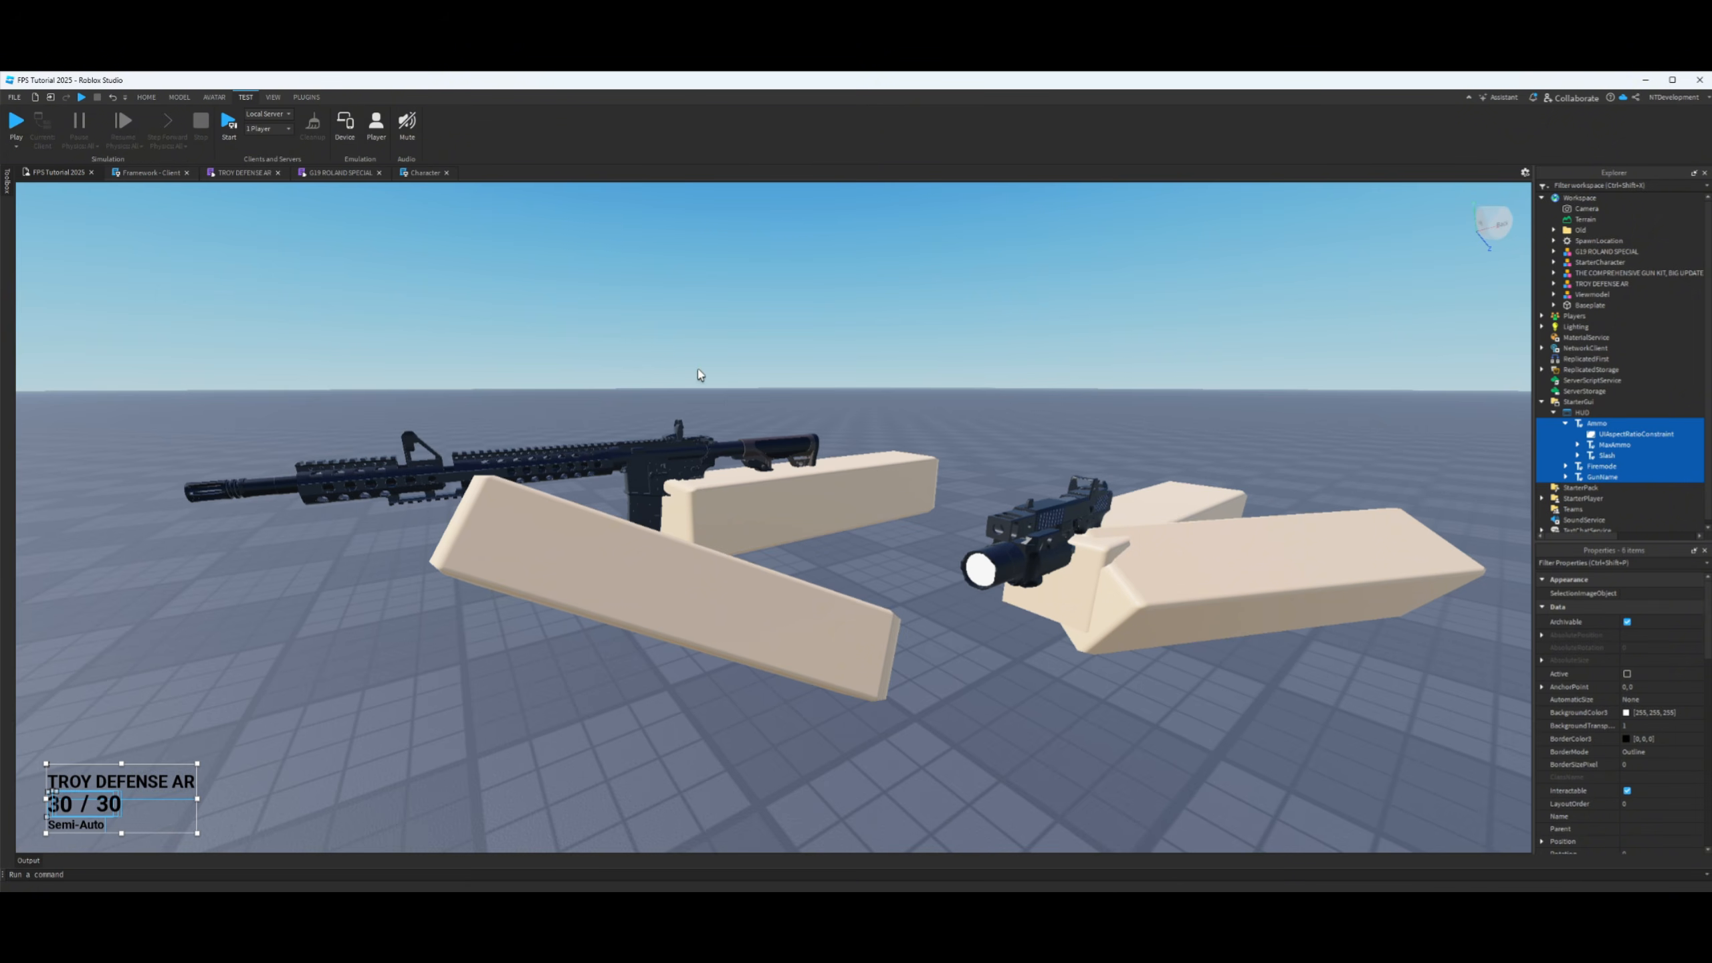
pyautogui.click(345, 123)
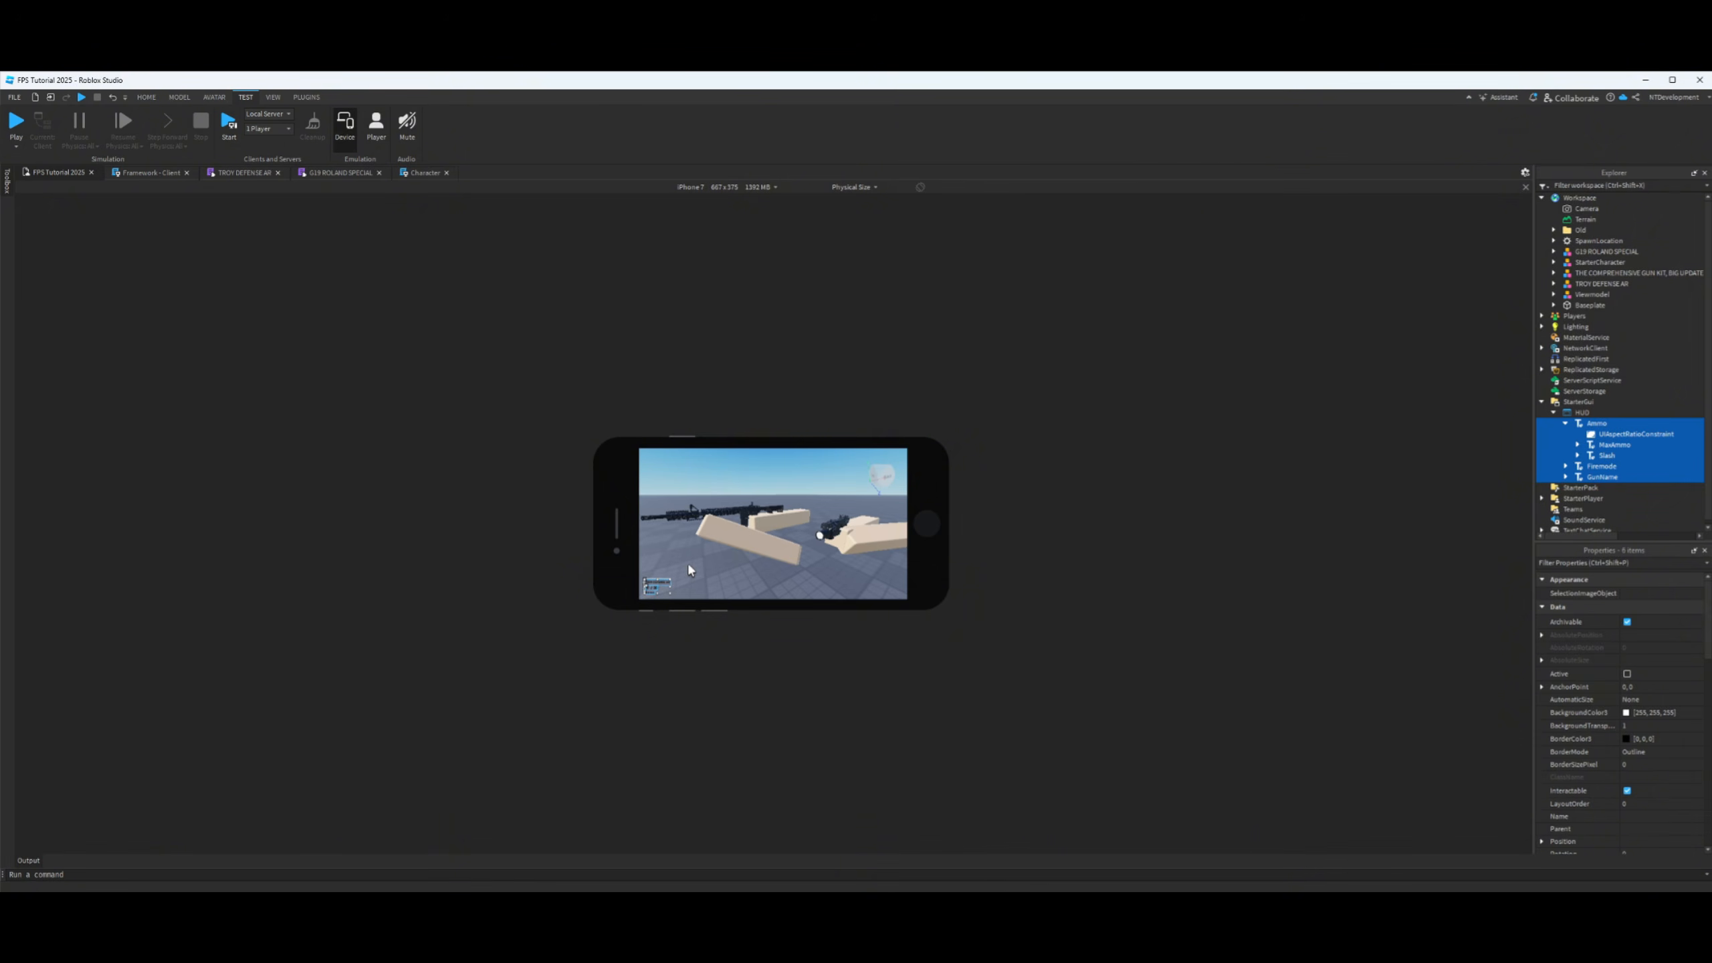
pyautogui.click(774, 189)
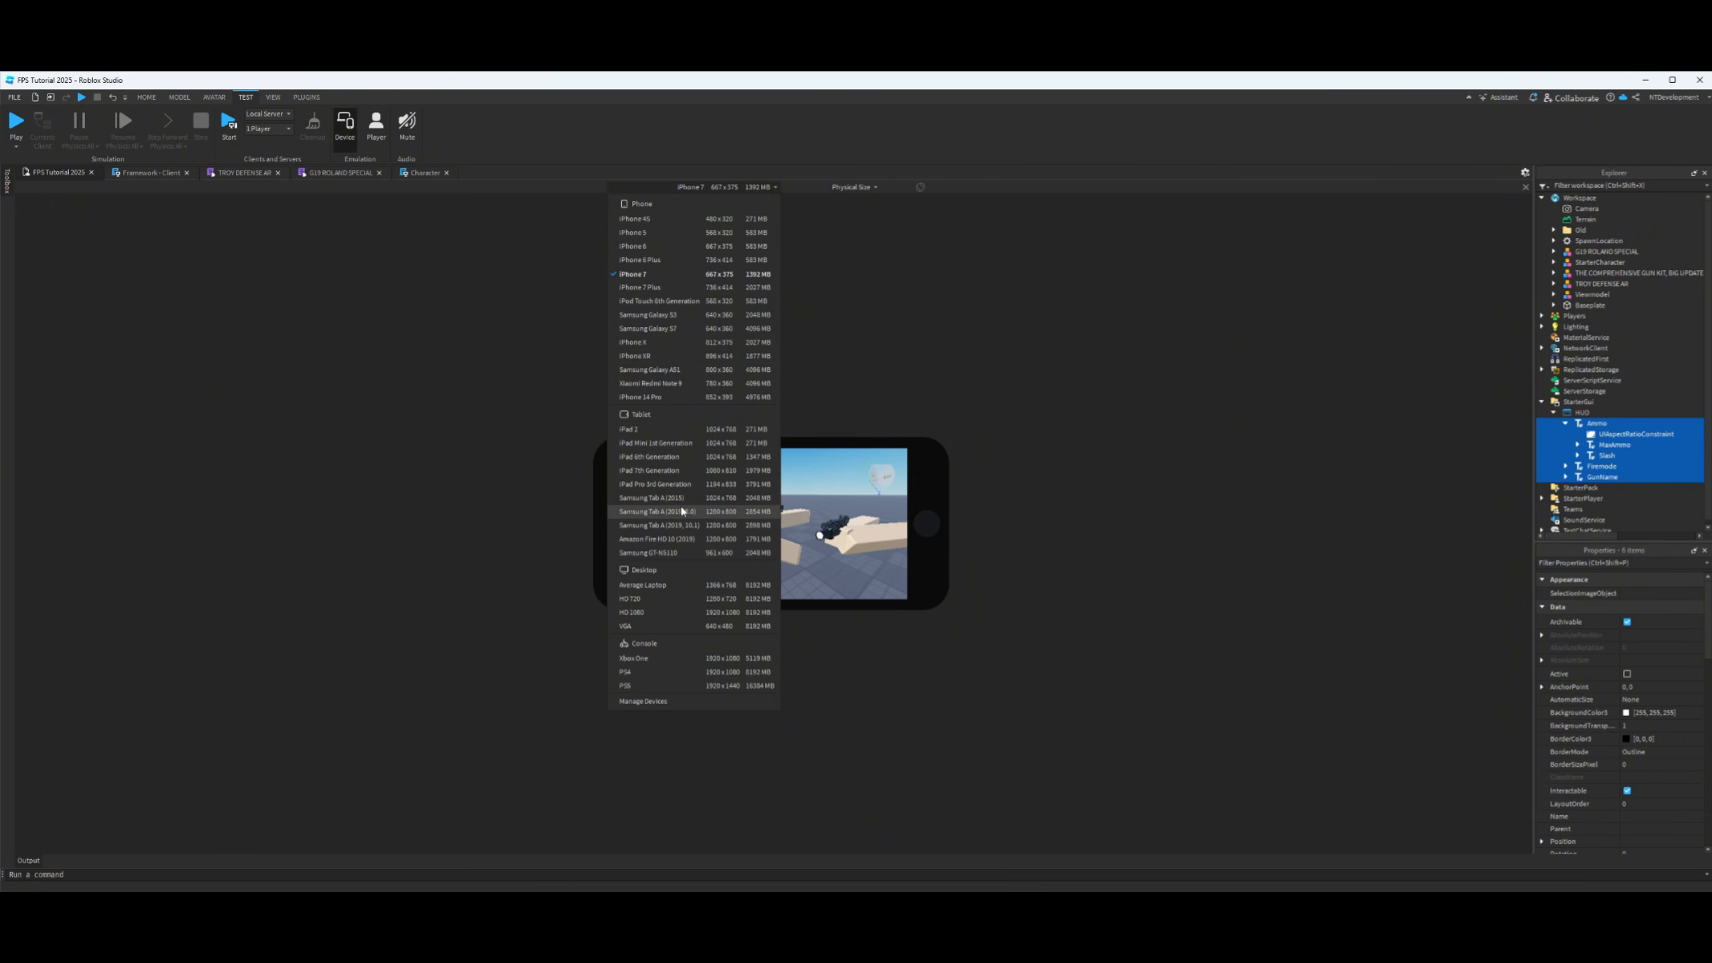
pyautogui.click(782, 212)
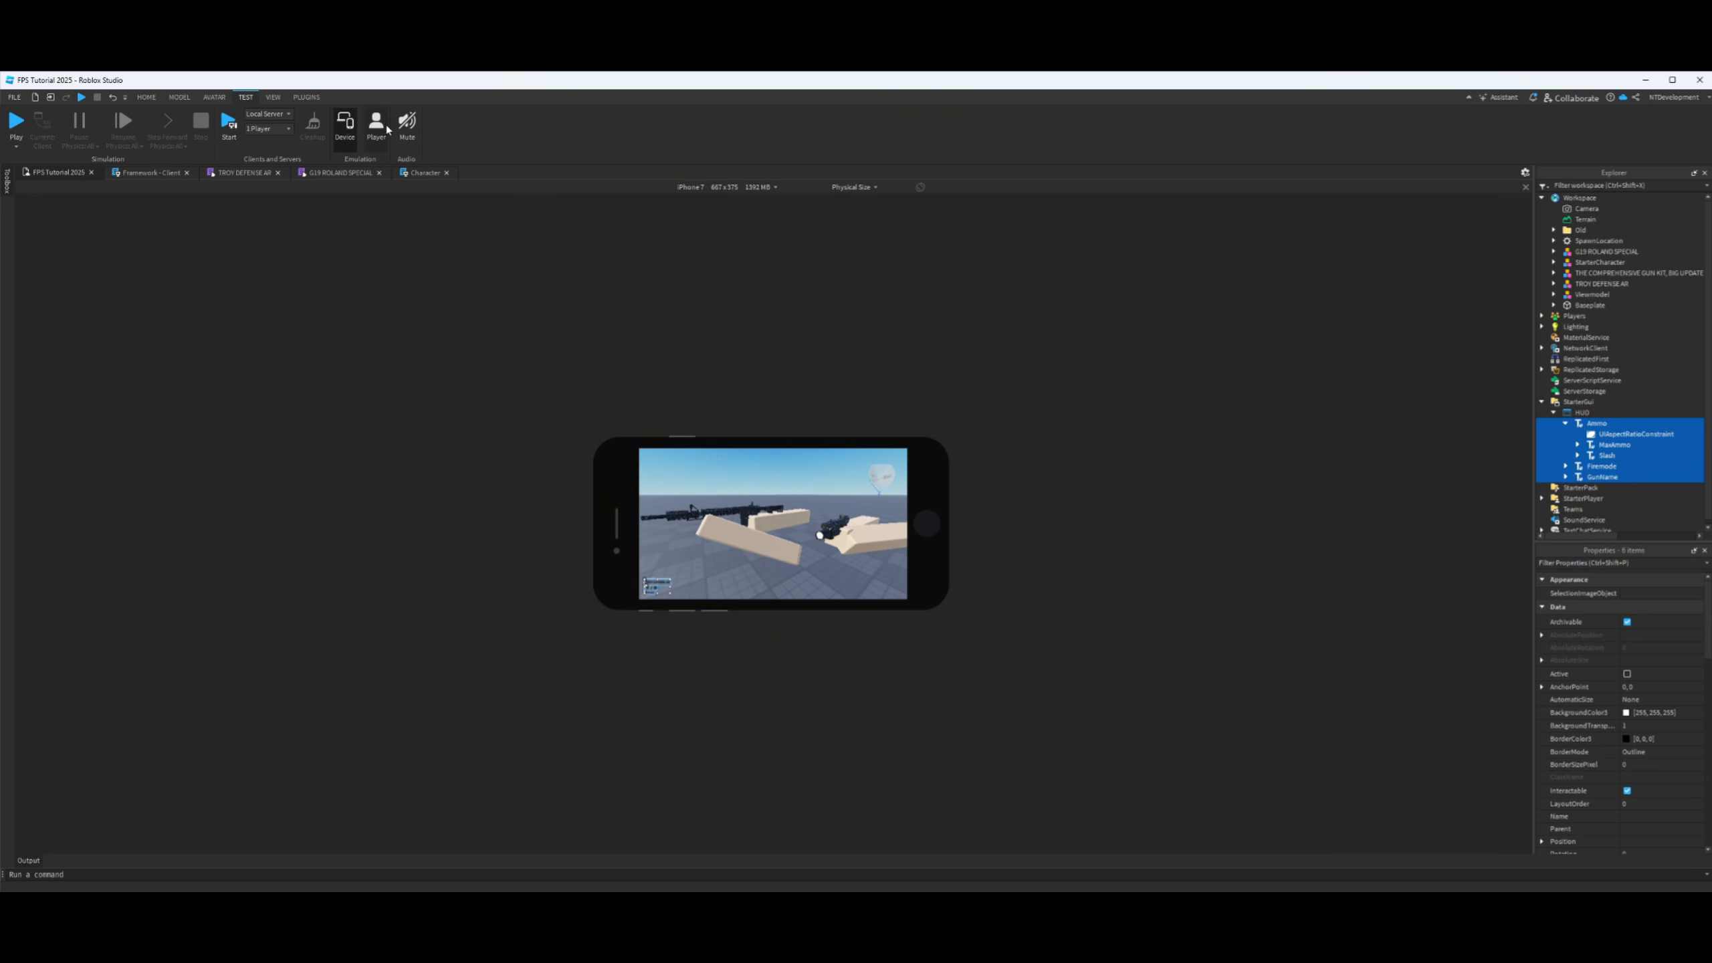
pyautogui.click(345, 125)
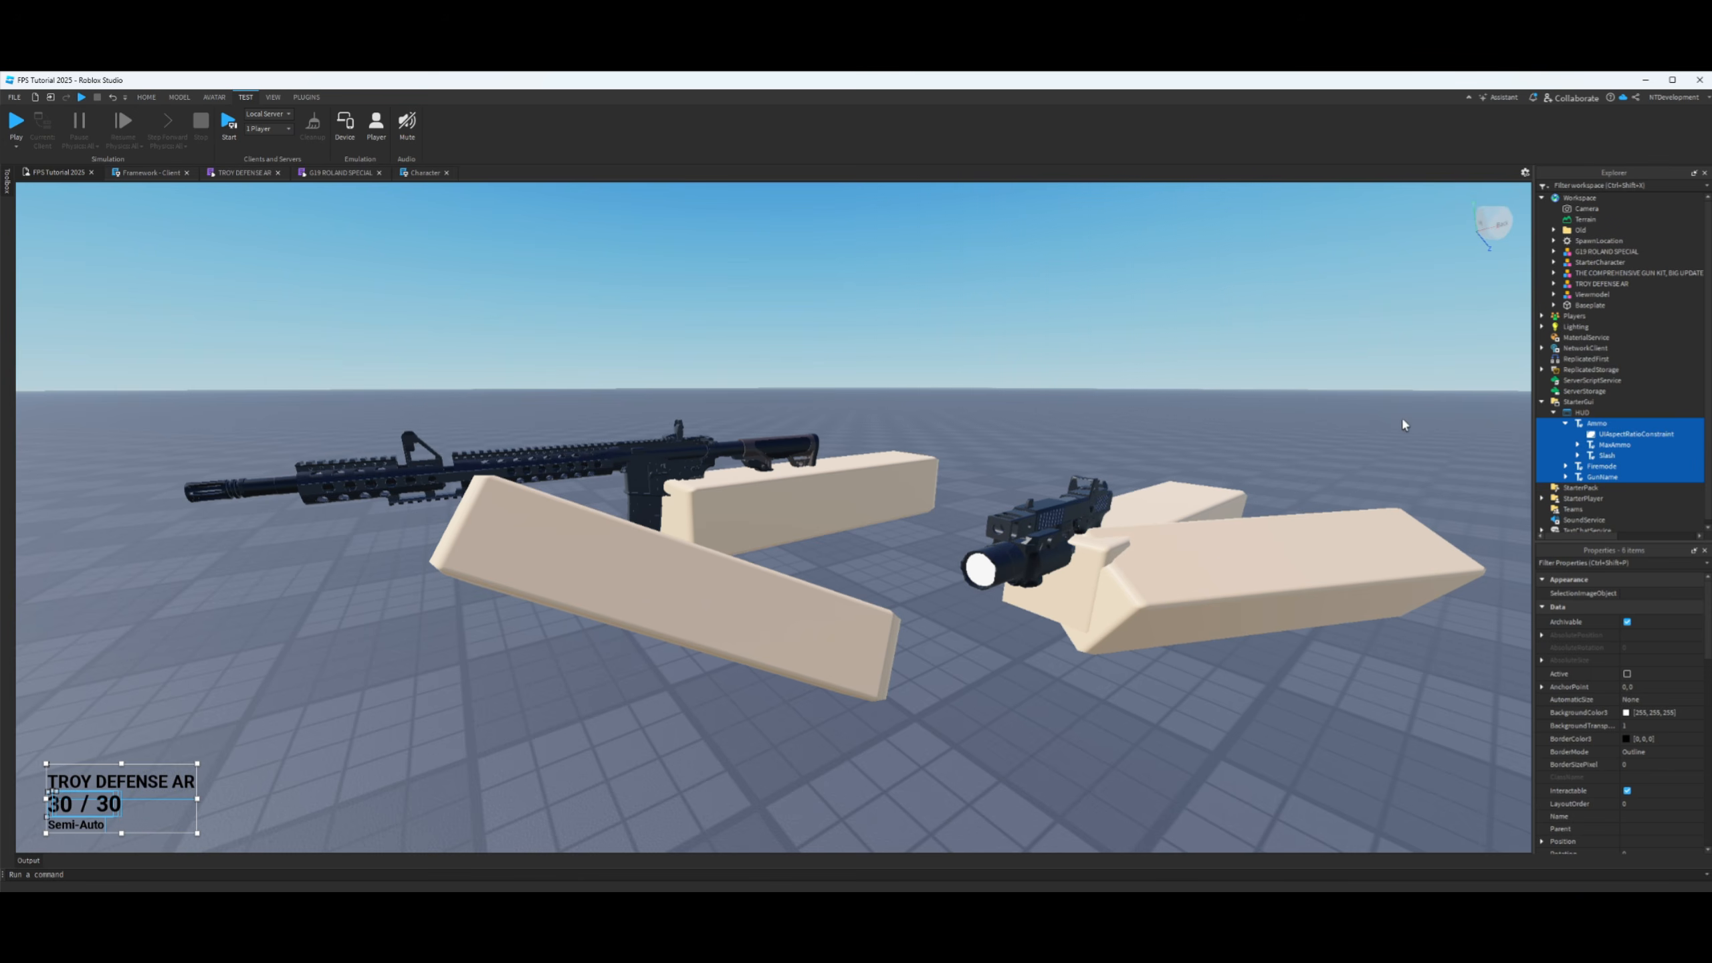
# - Collapse StarterGui and delete the G19 ROLAND SPECIAL and TROY DEFENSE AR models from Workspace
pyautogui.click(1554, 413)
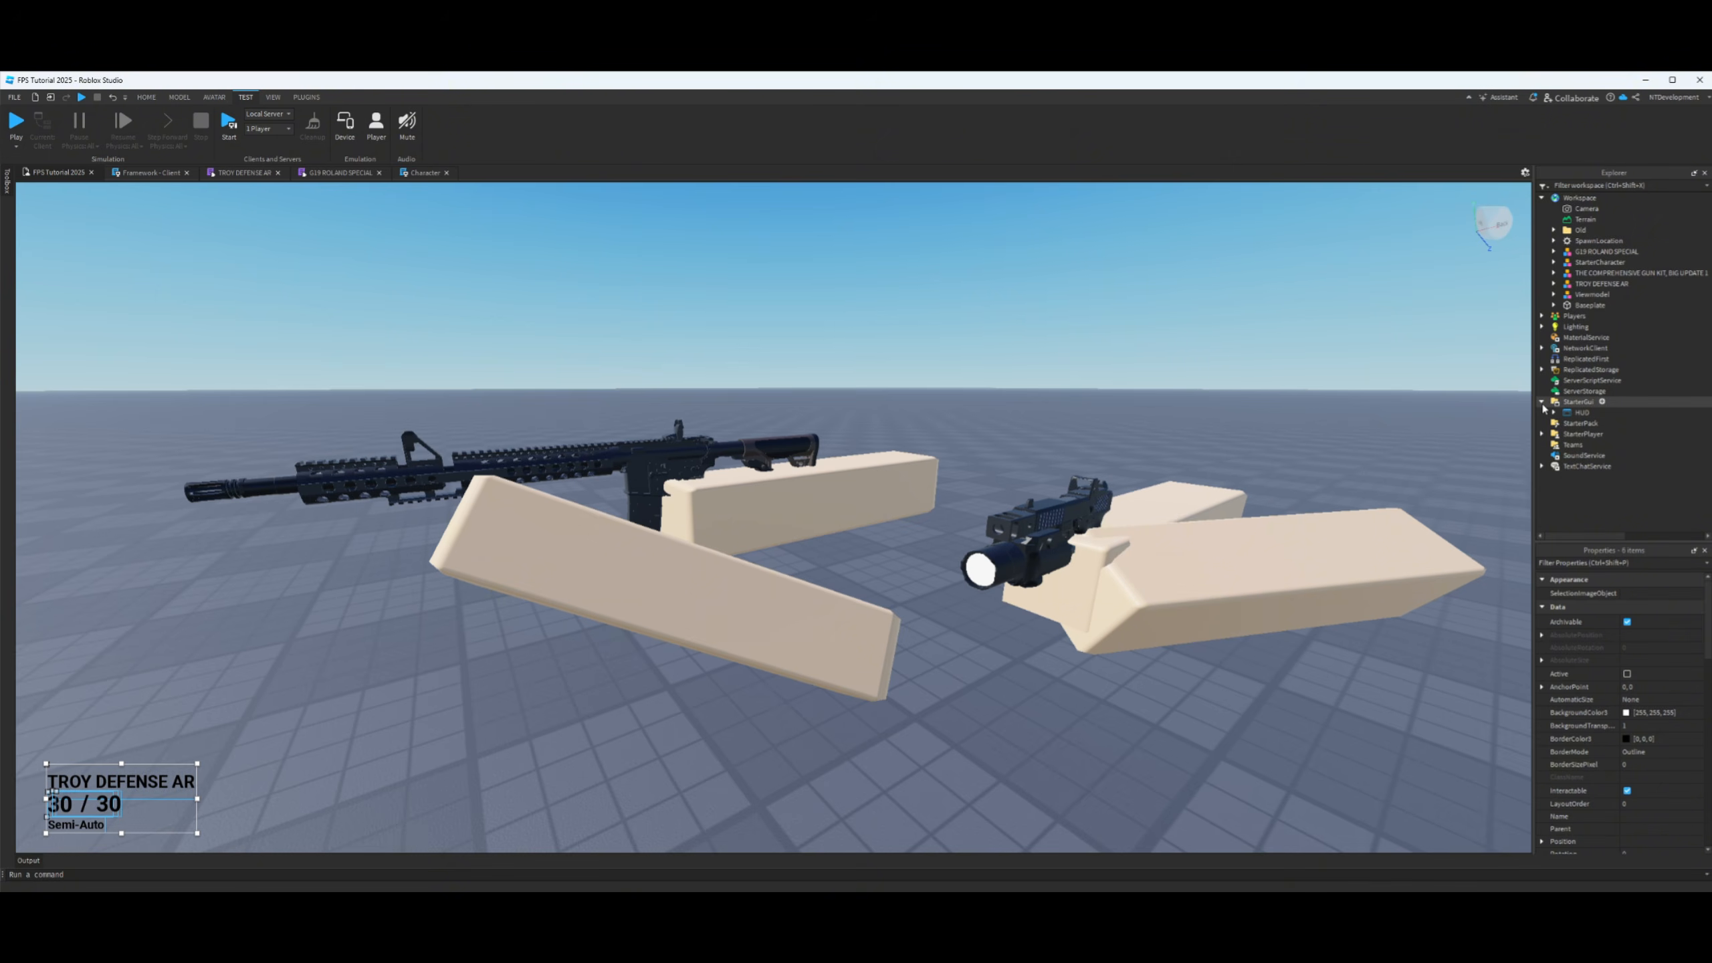
pyautogui.click(1543, 402)
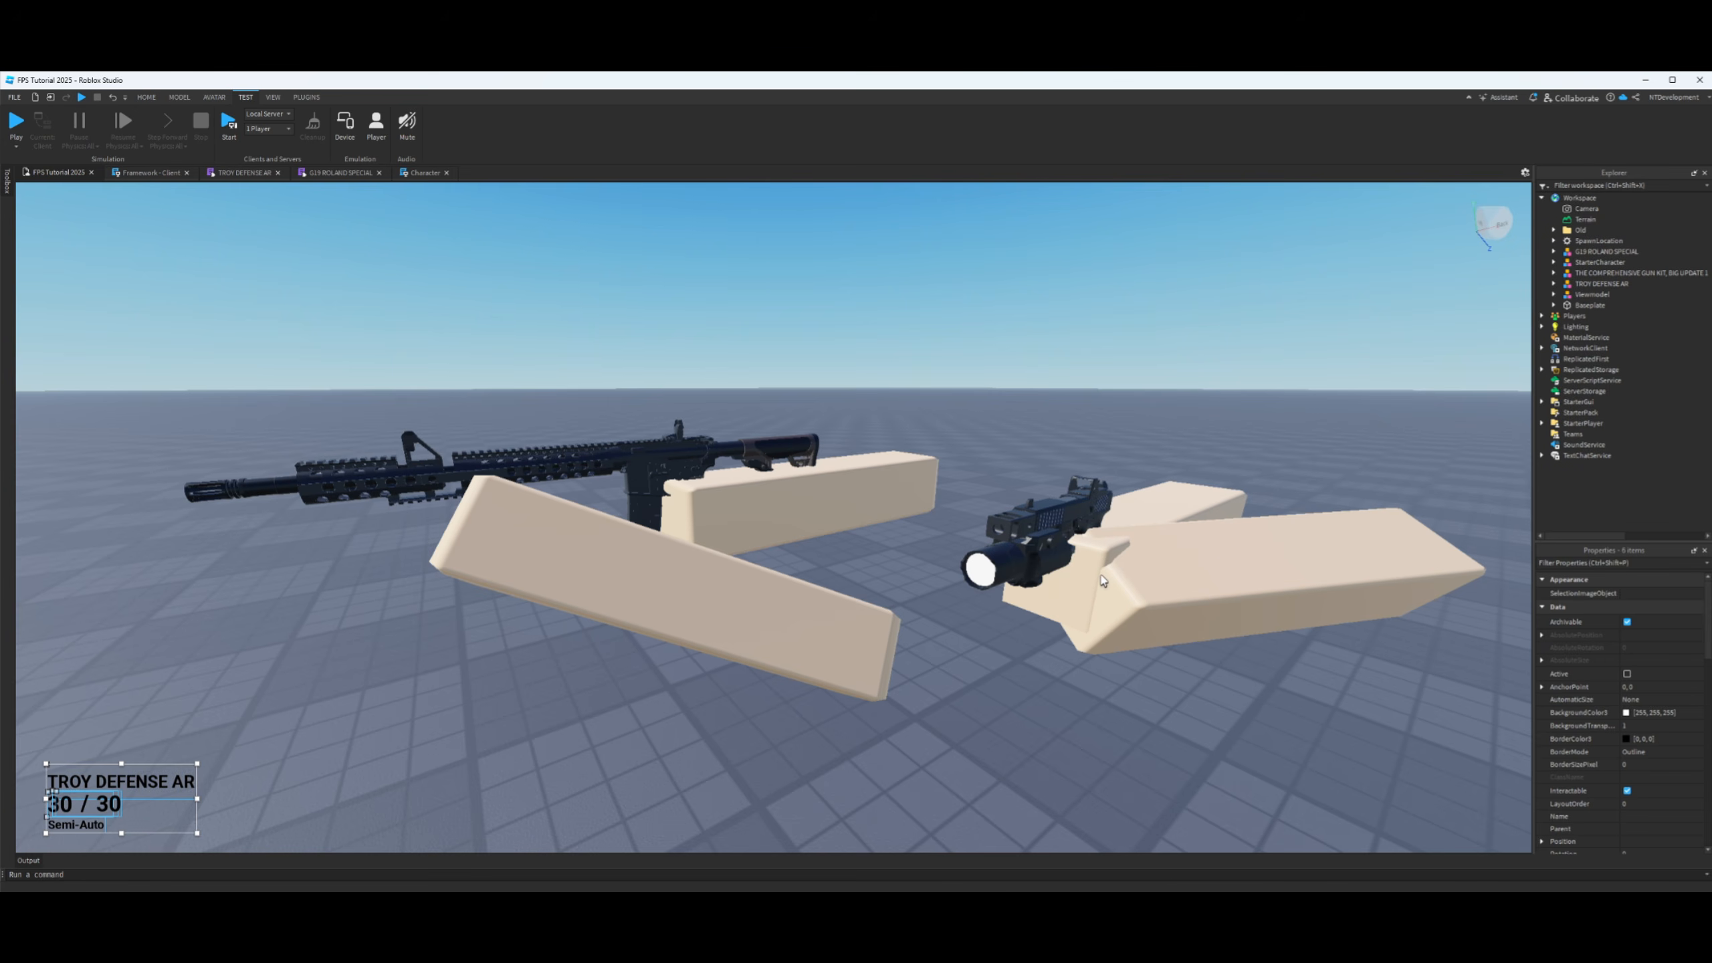
pyautogui.moveTo(1112, 623); pyautogui.dragTo(1121, 632, button='right')
pyautogui.scroll(-3, 1120, 624)
pyautogui.scroll(2, 1119, 625)
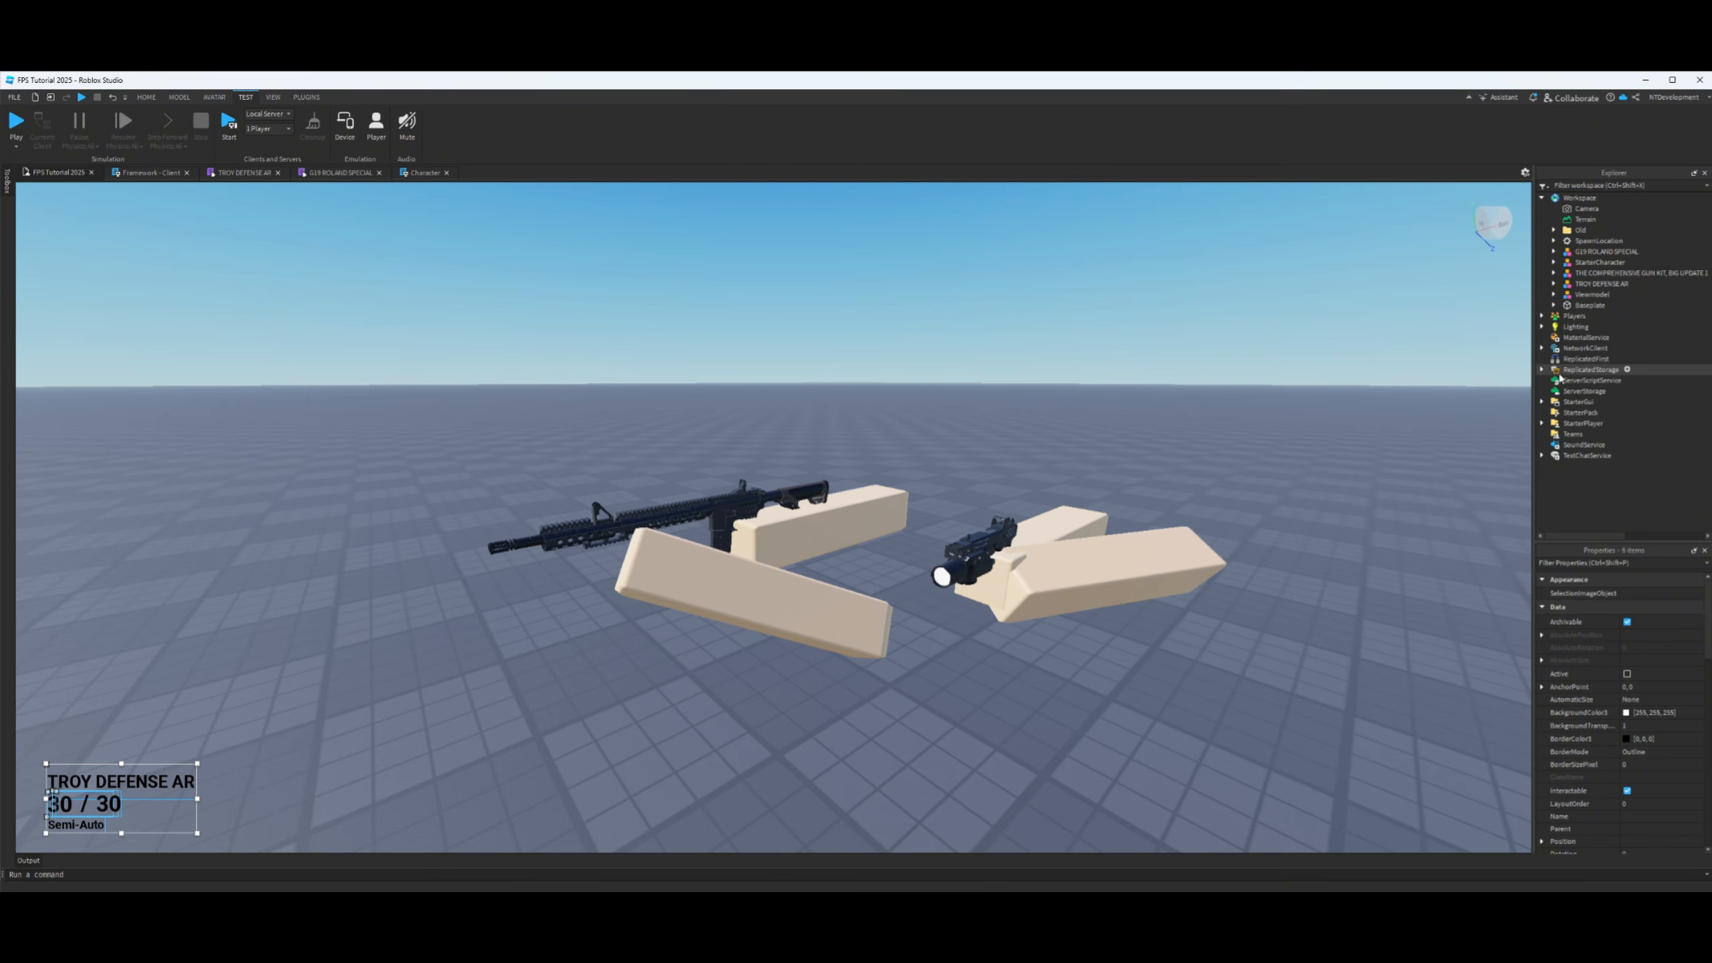
pyautogui.click(1038, 572)
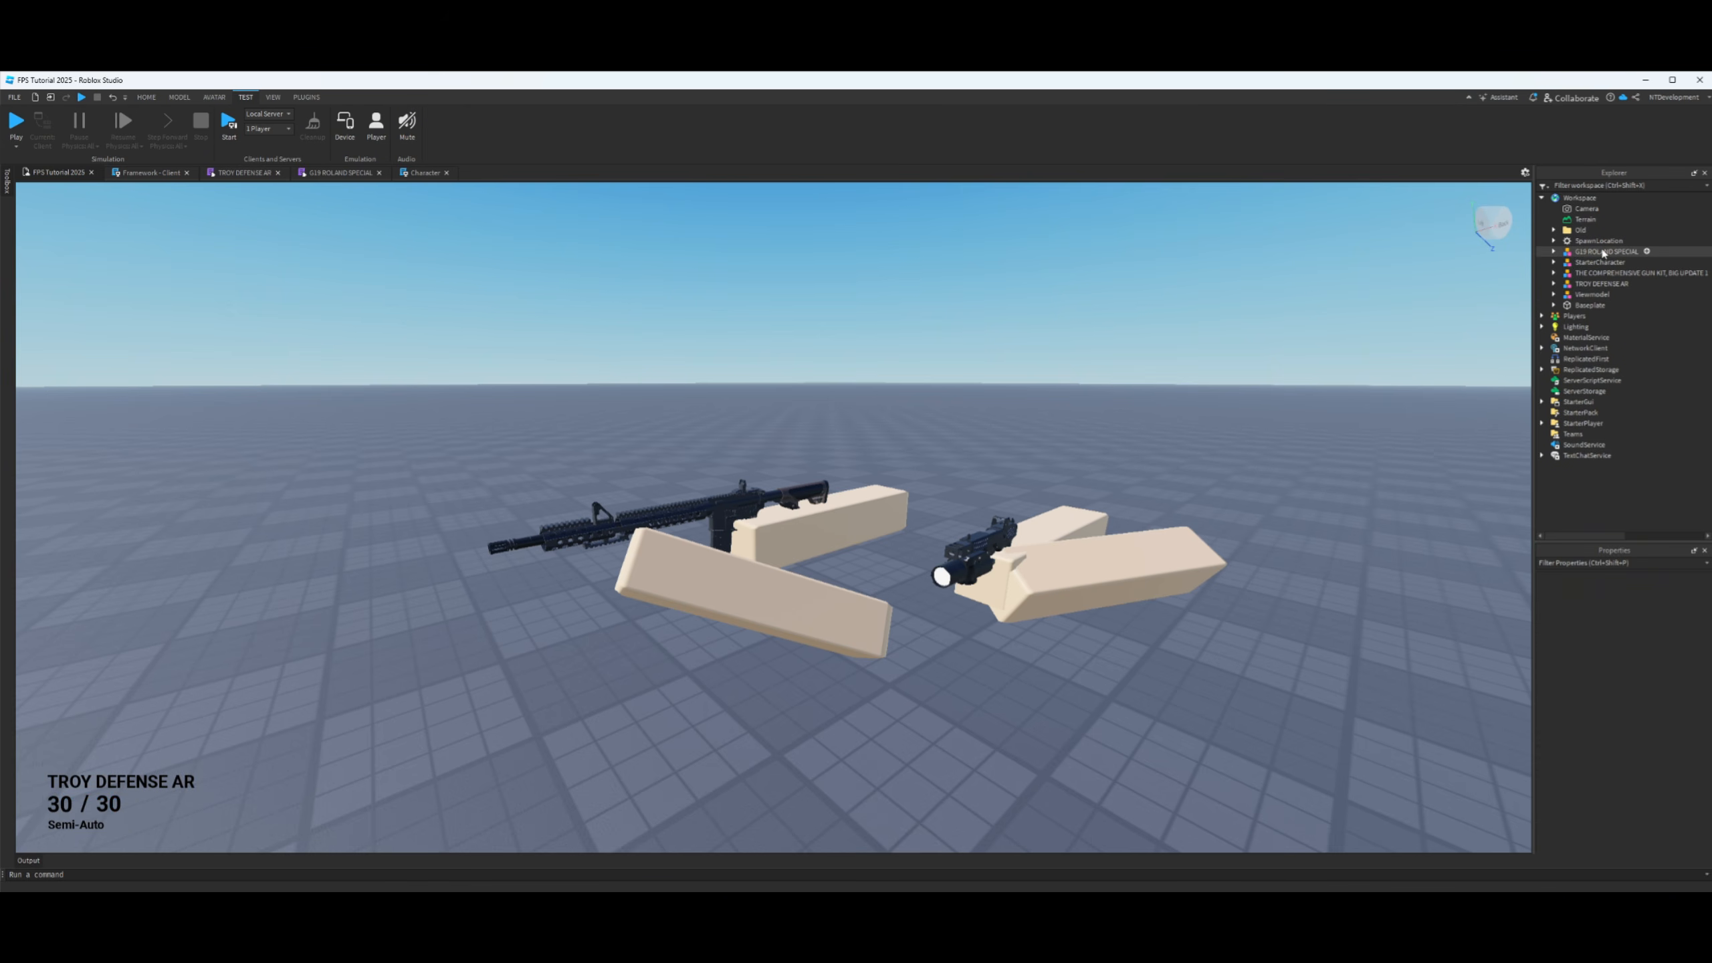
pyautogui.click(1613, 252)
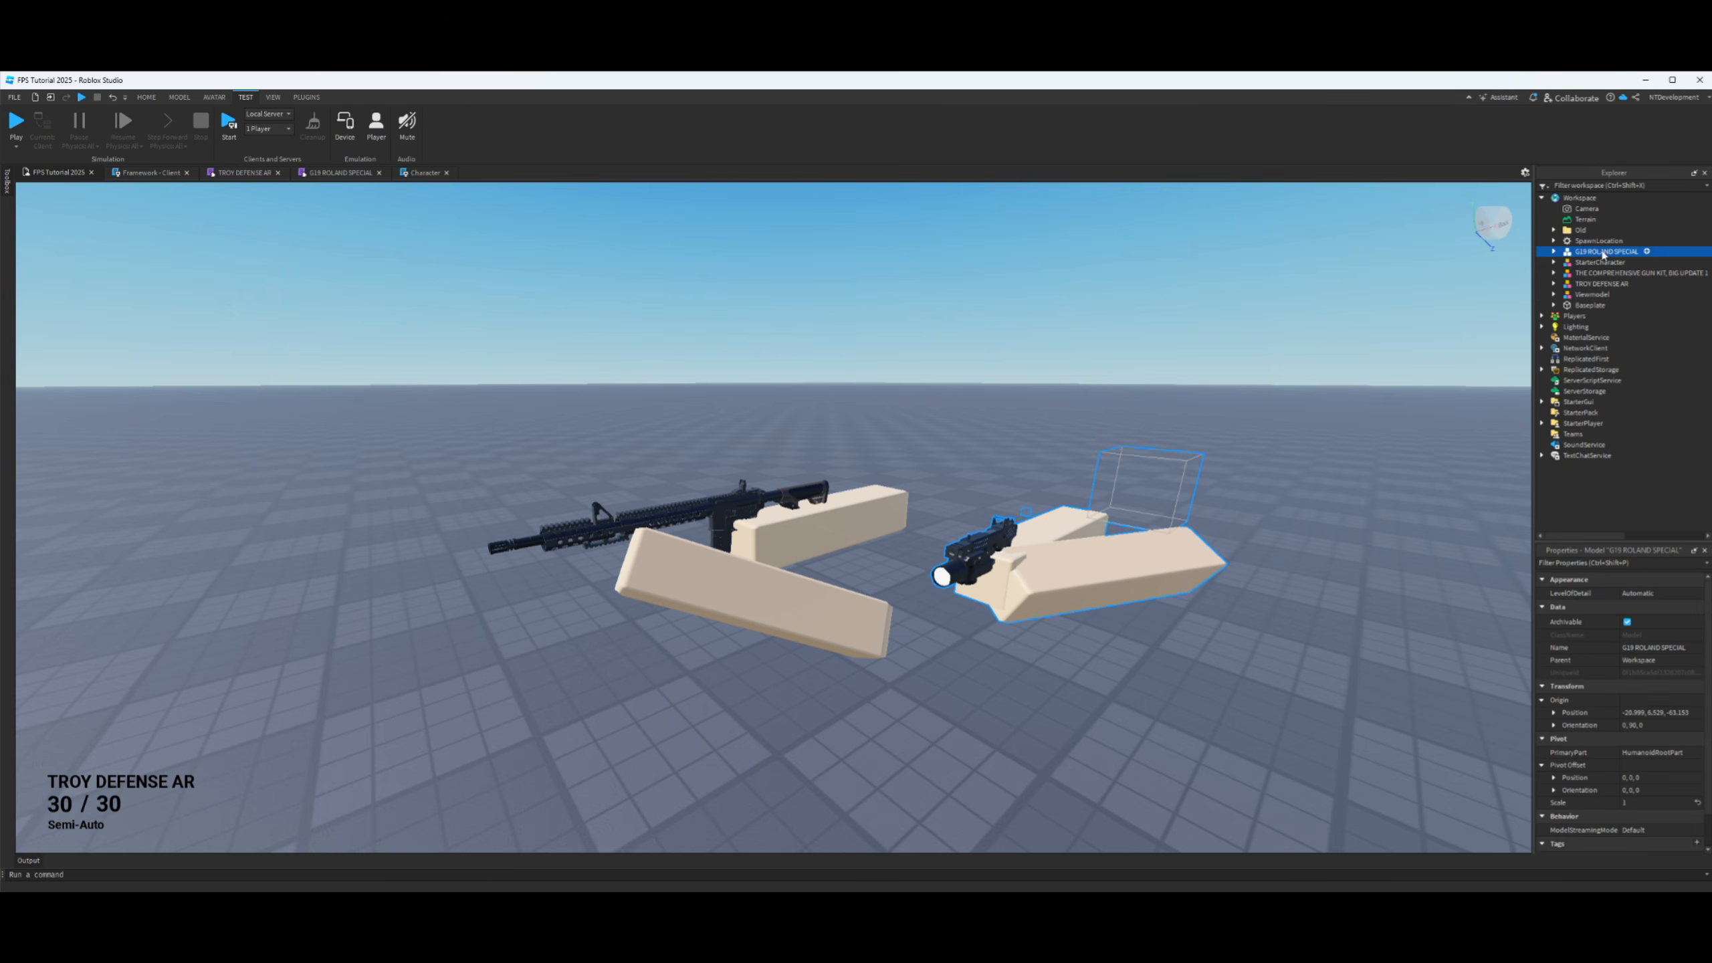
pyautogui.keyDown('ctrl'); pyautogui.click(1608, 285); pyautogui.keyUp('ctrl')
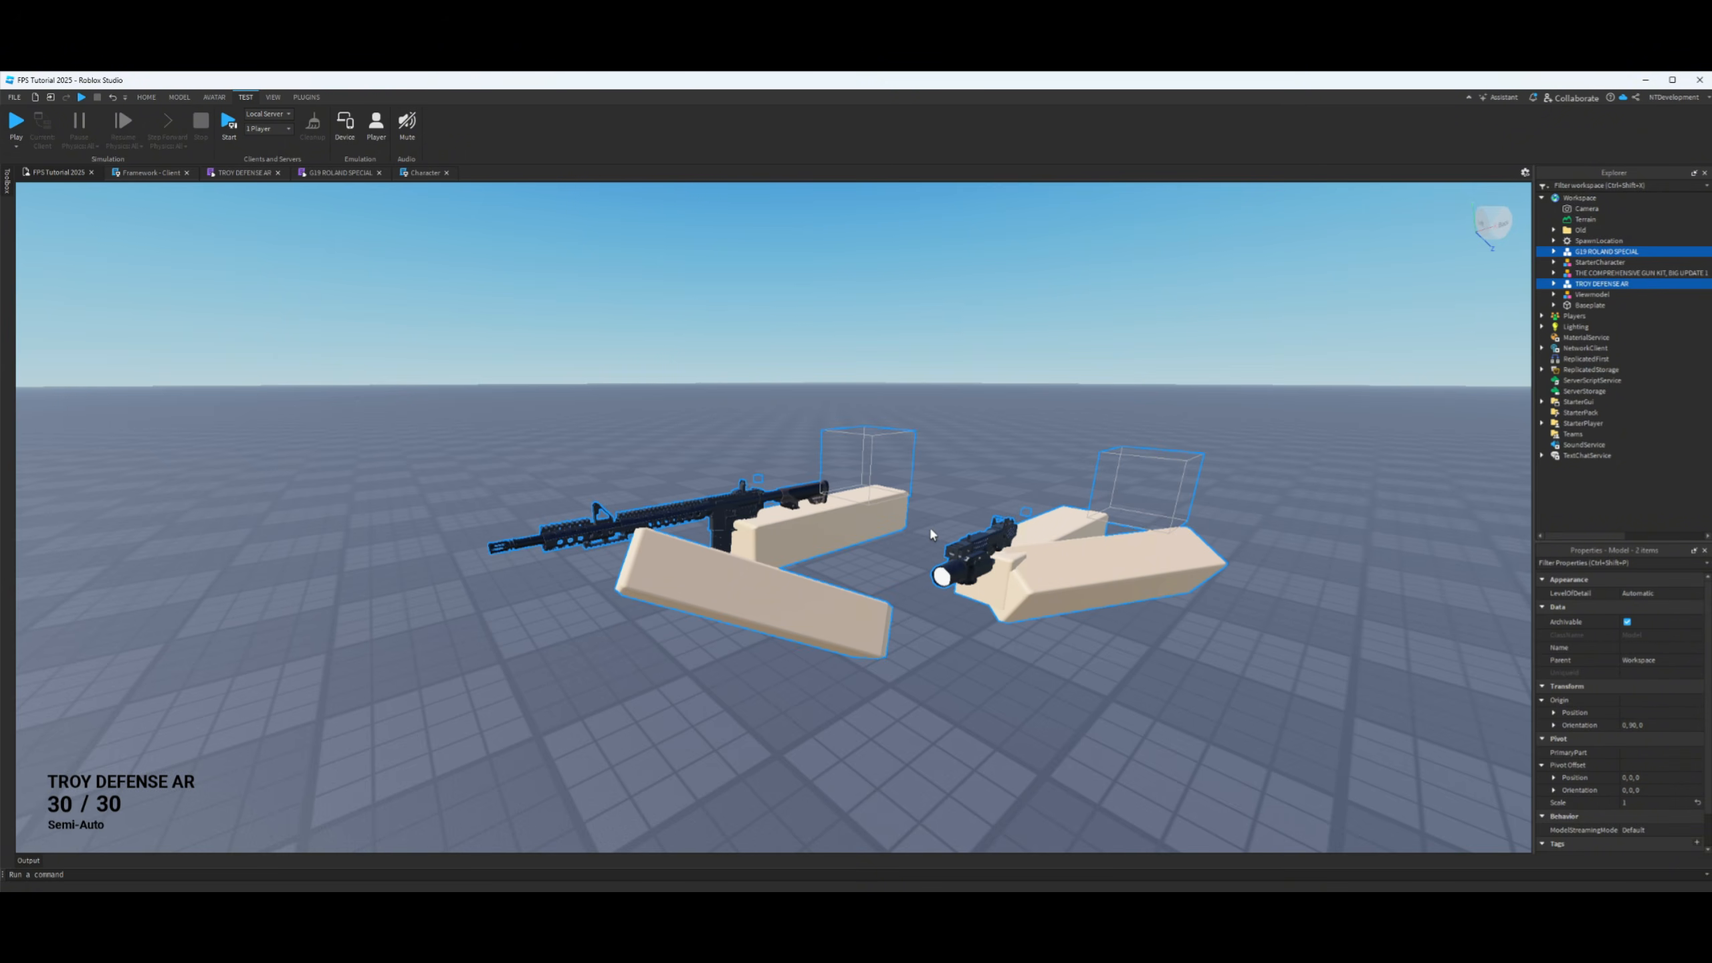
pyautogui.press('Delete')
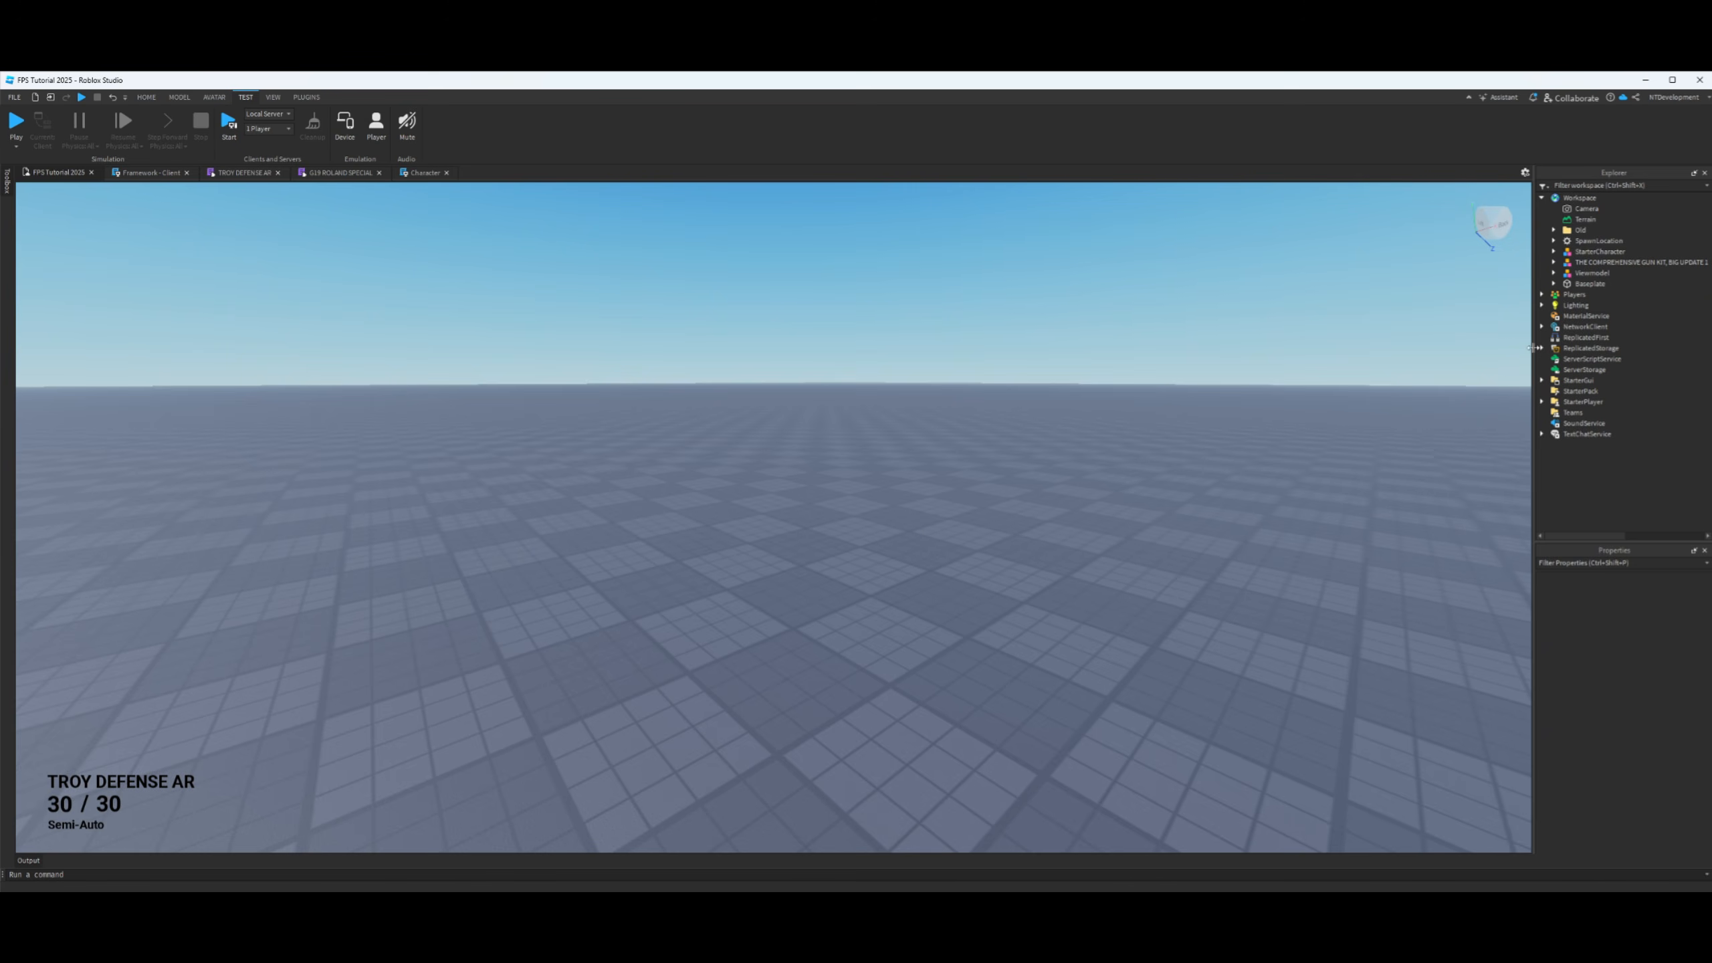
# - Duplicate both gun models in ReplicatedStorage's Viewmodels folder and move the copies into Workspace
pyautogui.click(1542, 348)
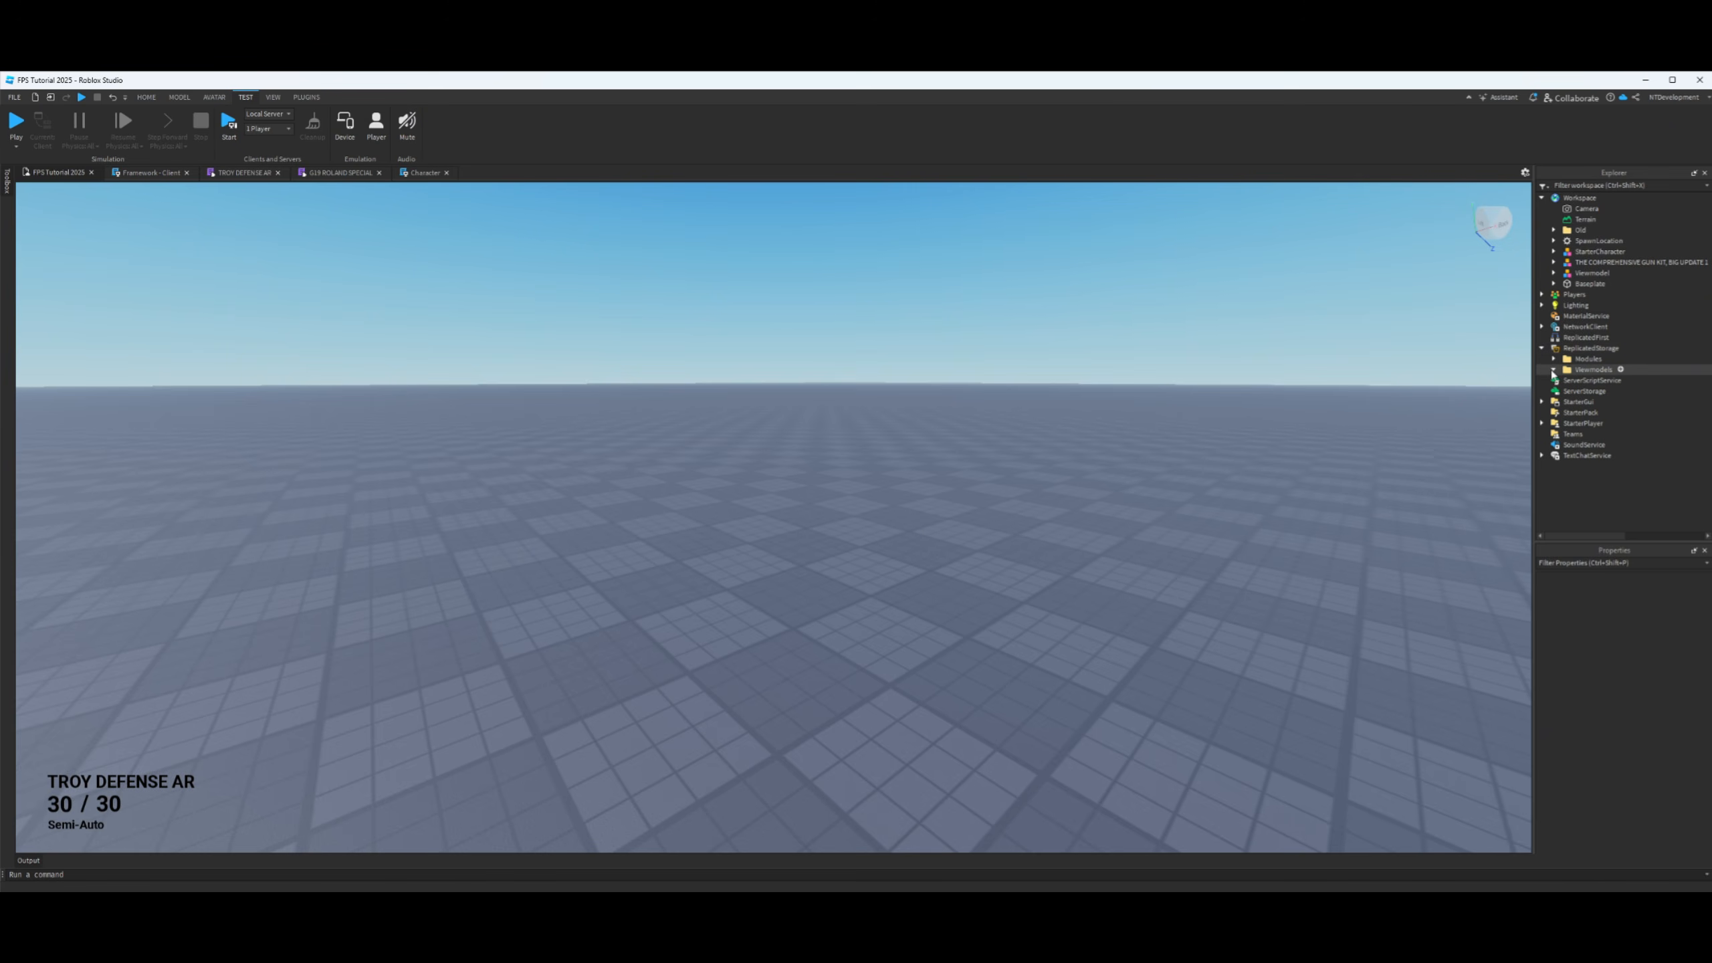
pyautogui.click(1554, 371)
pyautogui.click(1605, 380)
pyautogui.keyDown('ctrl'); pyautogui.click(1595, 392); pyautogui.keyUp('ctrl')
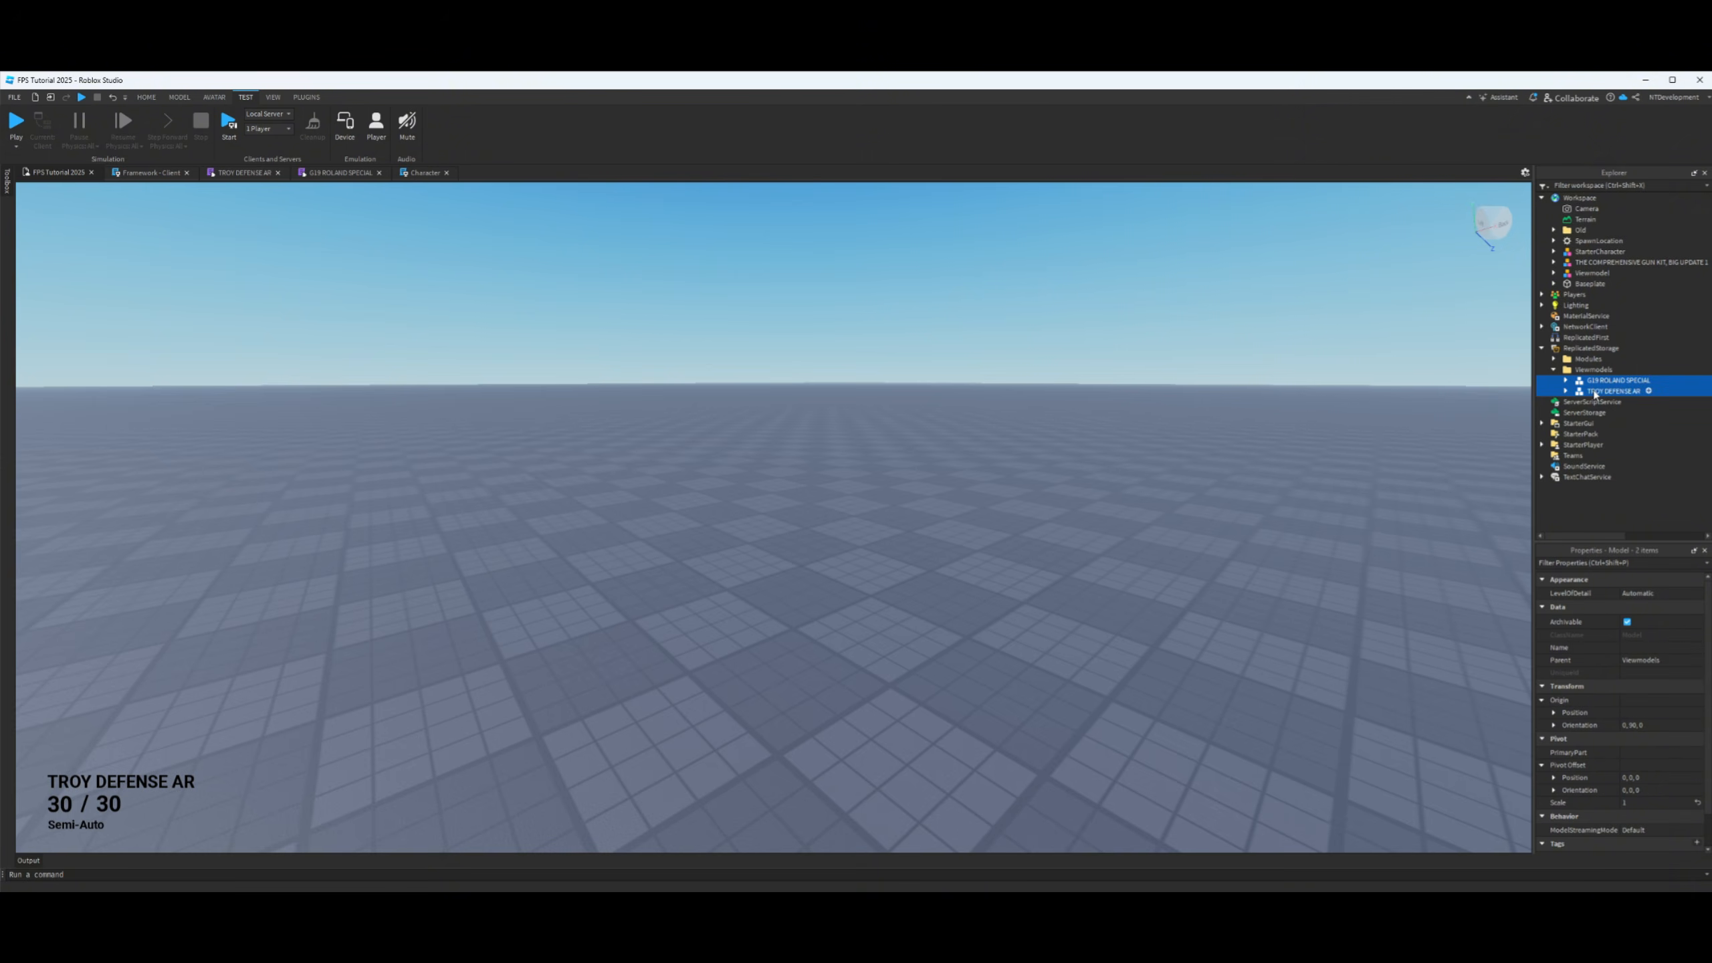
pyautogui.hotkey('ctrl', 'd')
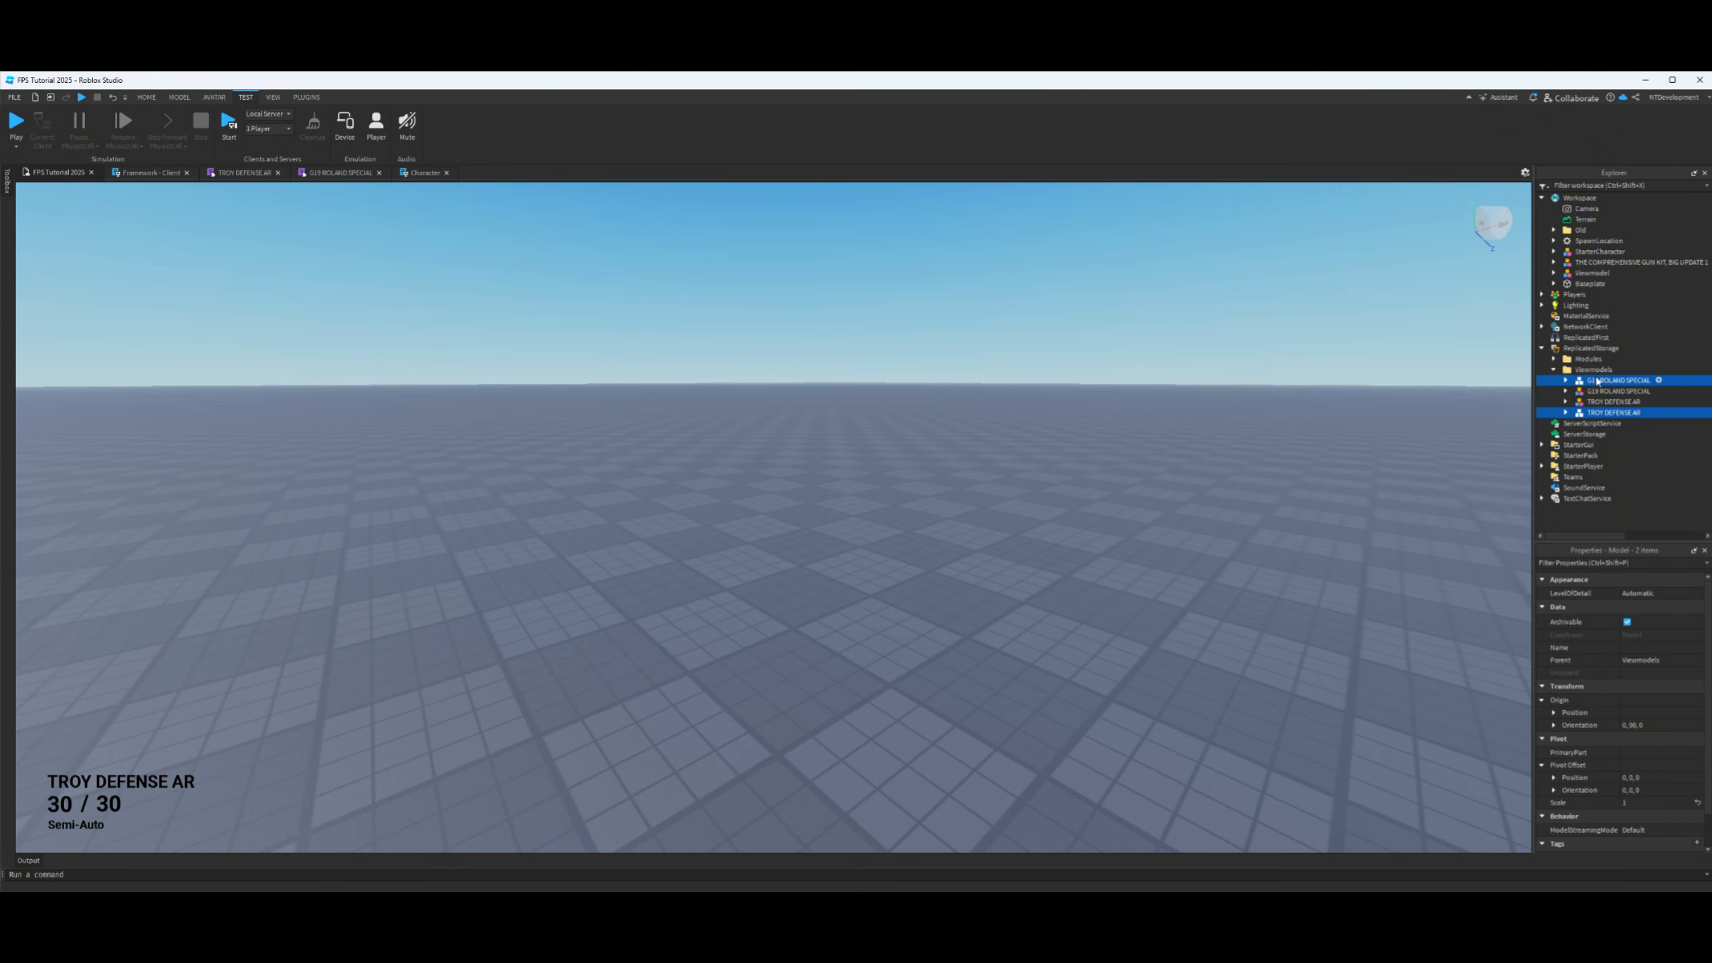
pyautogui.moveTo(1600, 383); pyautogui.dragTo(1571, 199)
# - Add an AnimationController to the TROY DEFENSE AR model in Workspace
pyautogui.moveTo(1127, 453); pyautogui.dragTo(1117, 447, button='right')
pyautogui.press('w')
pyautogui.press('a')
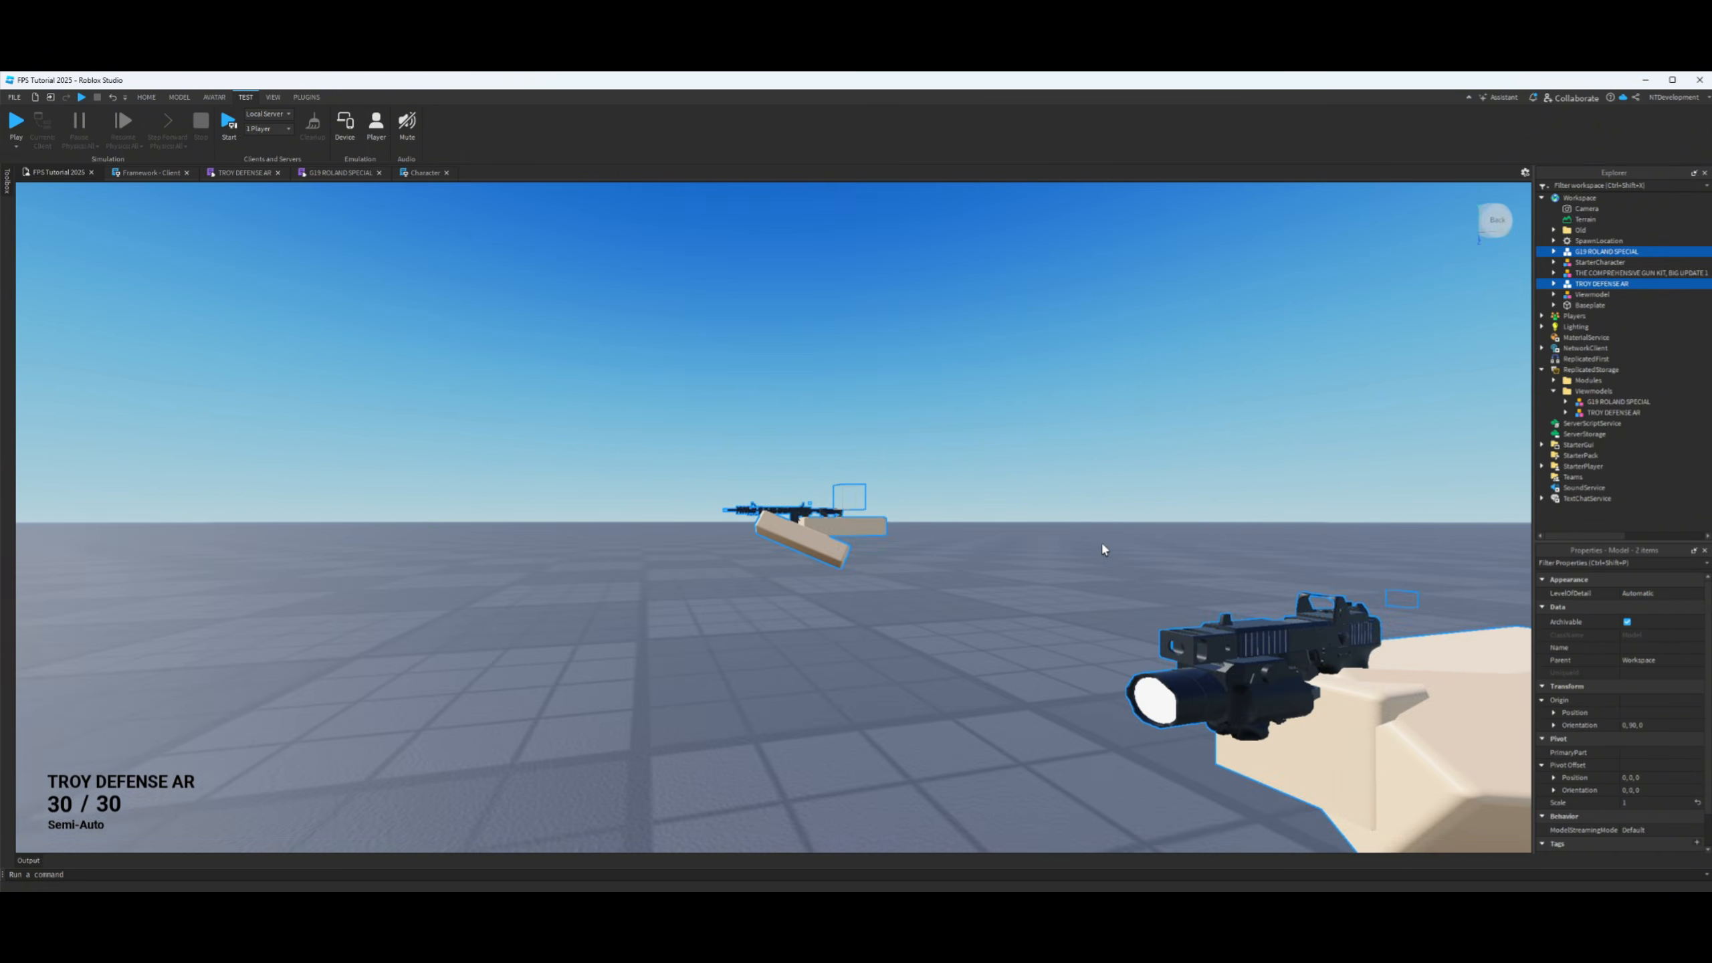
pyautogui.press('w')
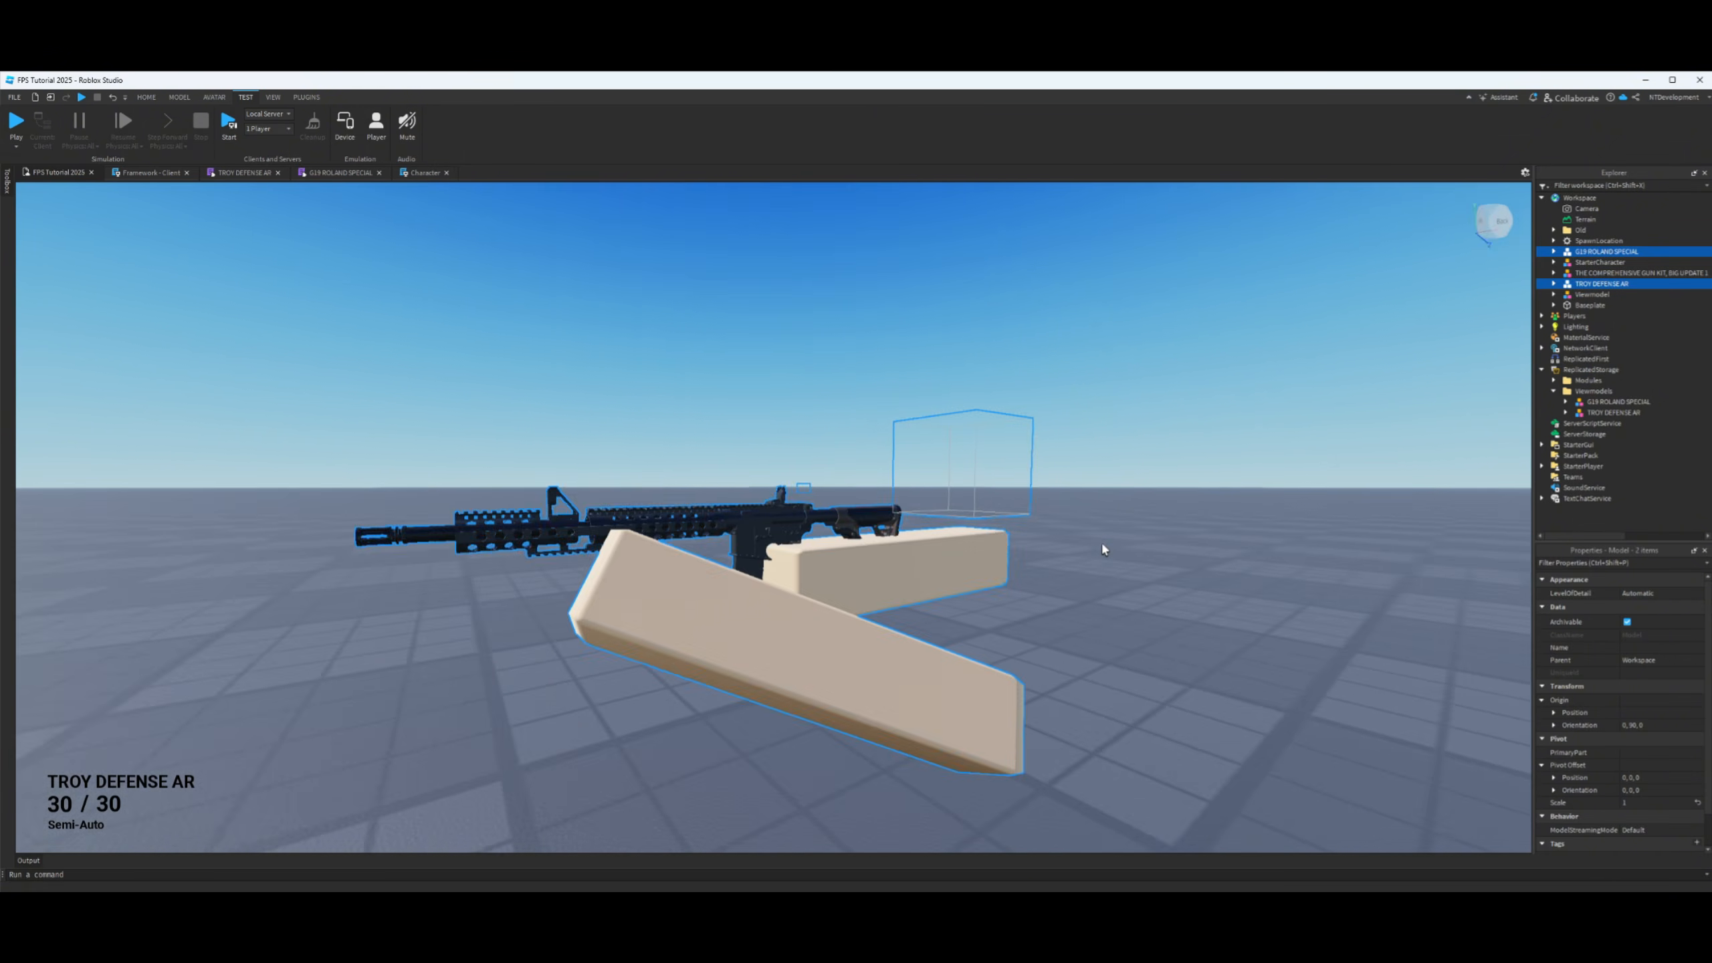
pyautogui.scroll(-4, 1102, 550)
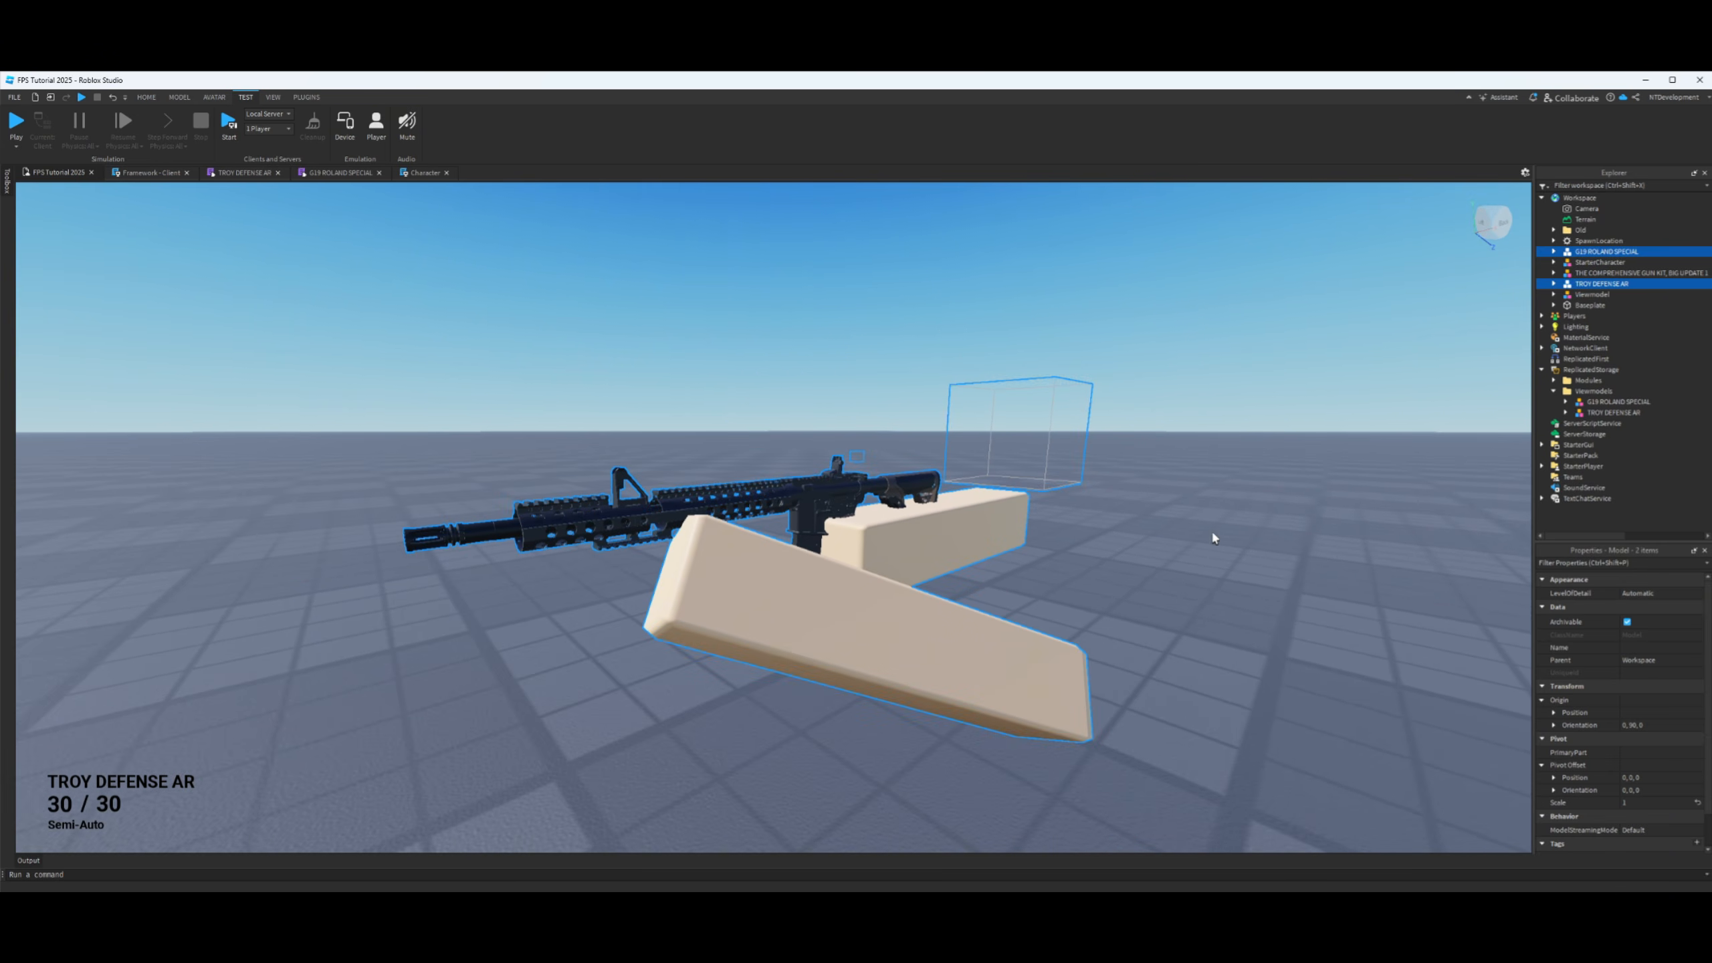
pyautogui.click(1554, 284)
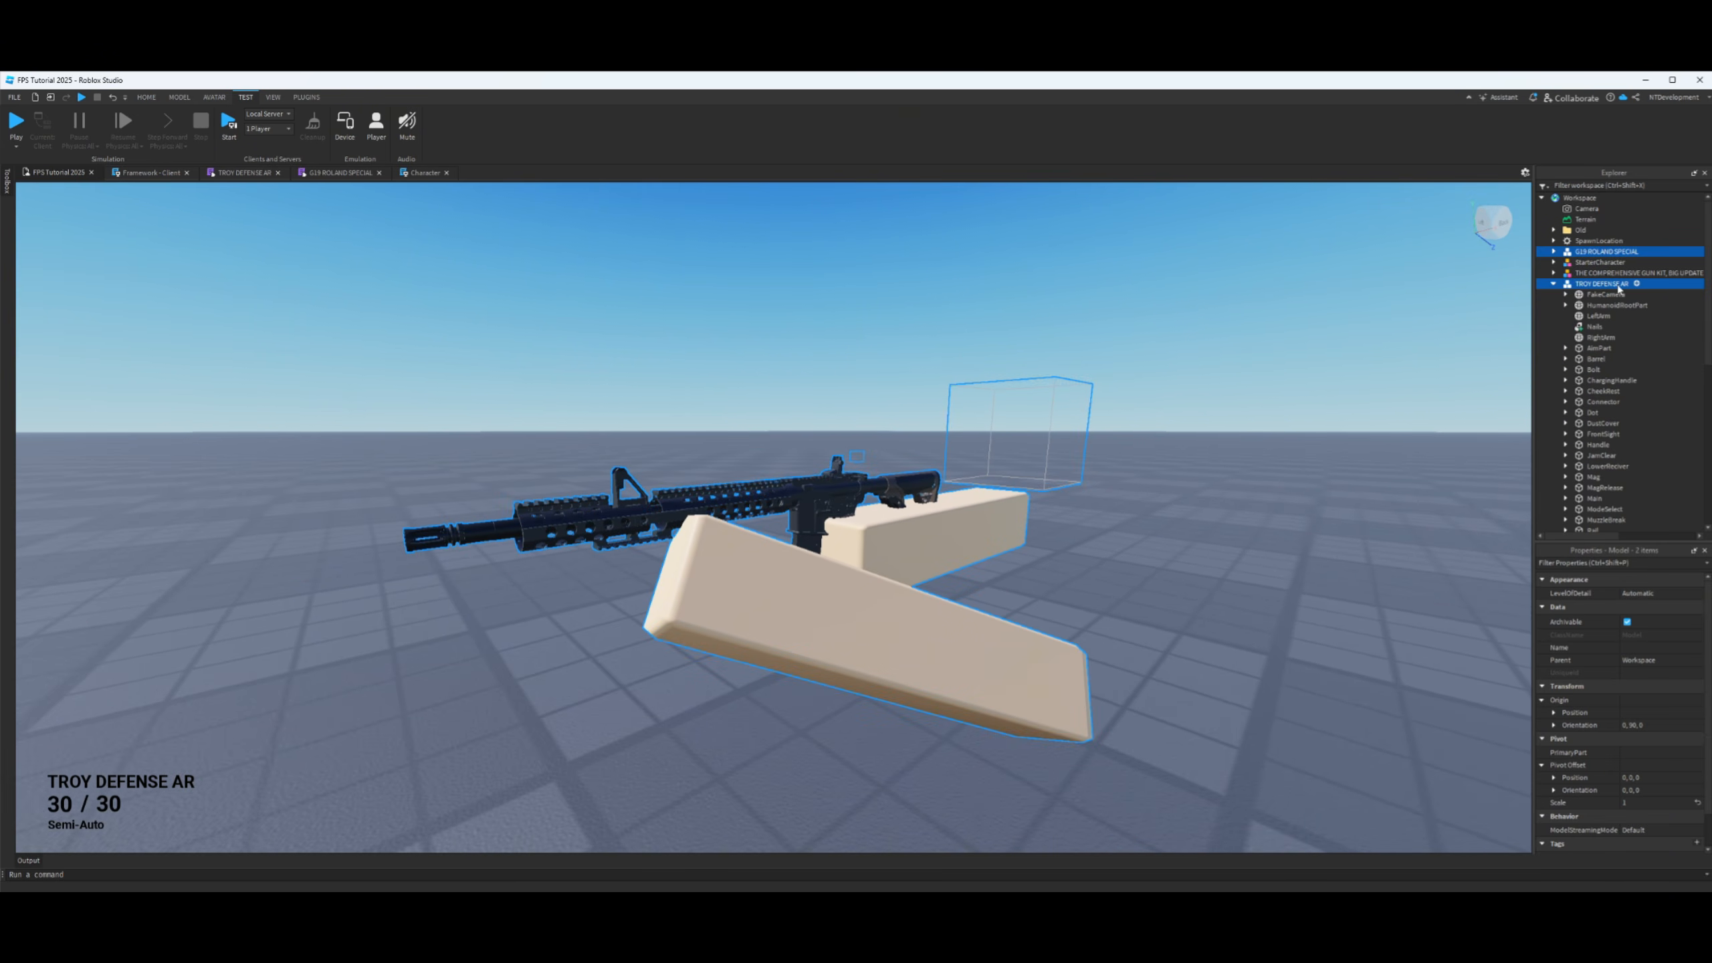
pyautogui.click(1613, 284)
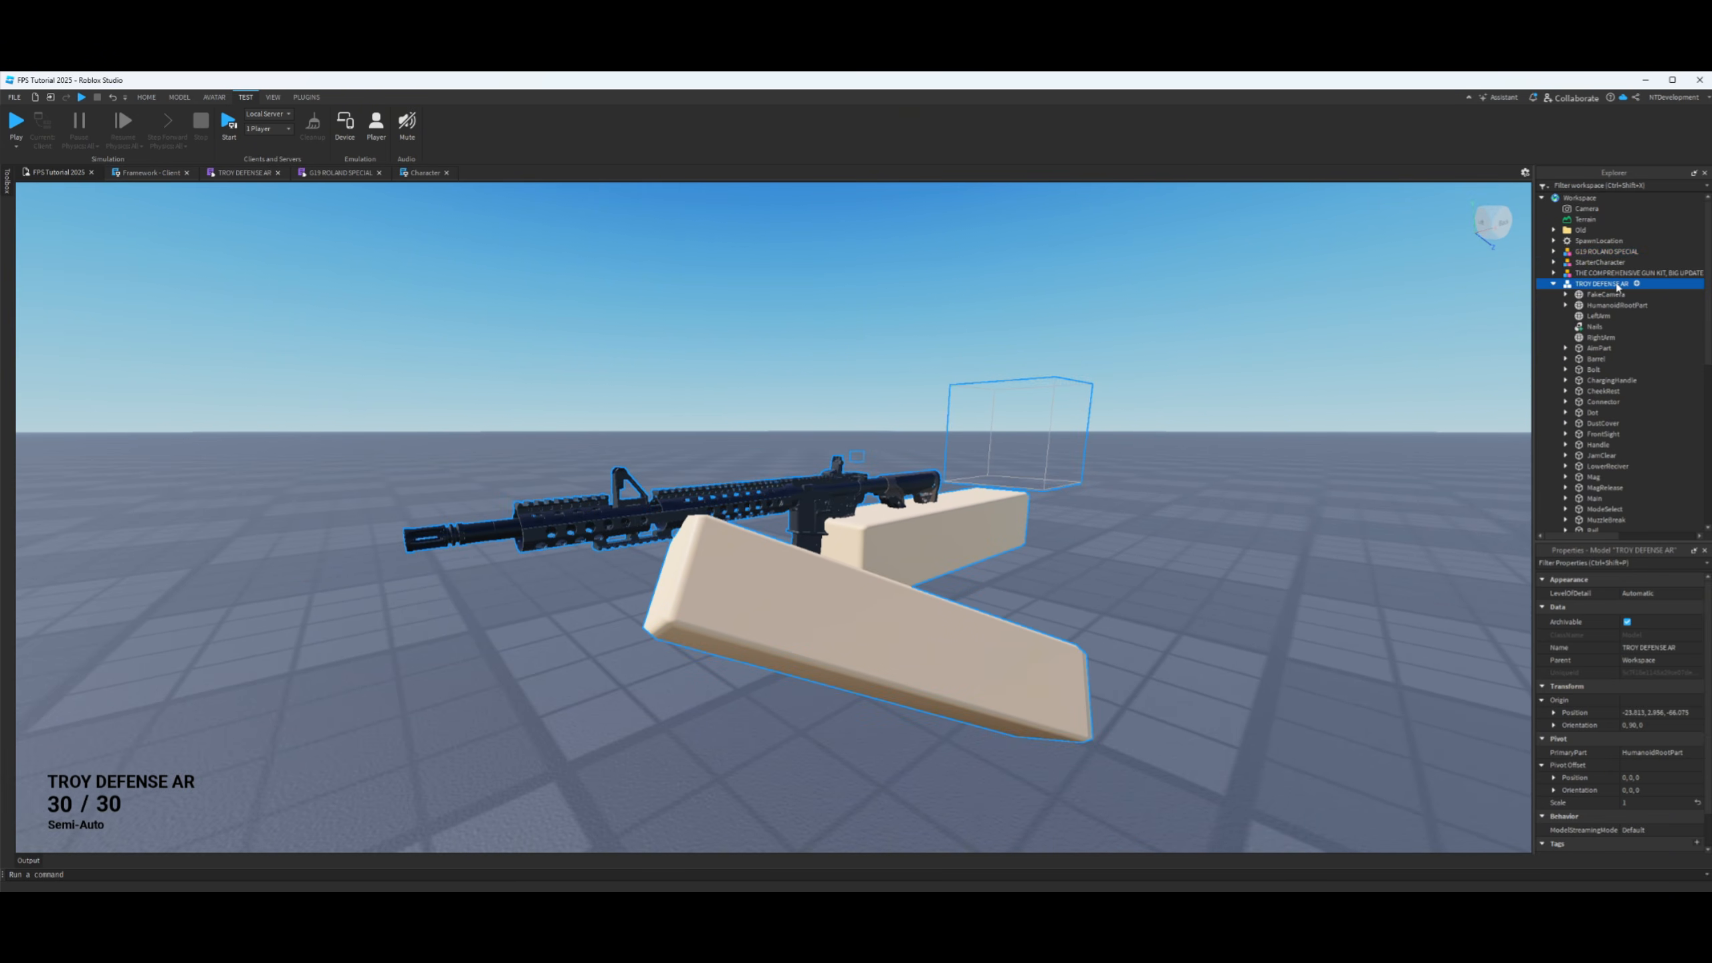
pyautogui.click(1635, 286)
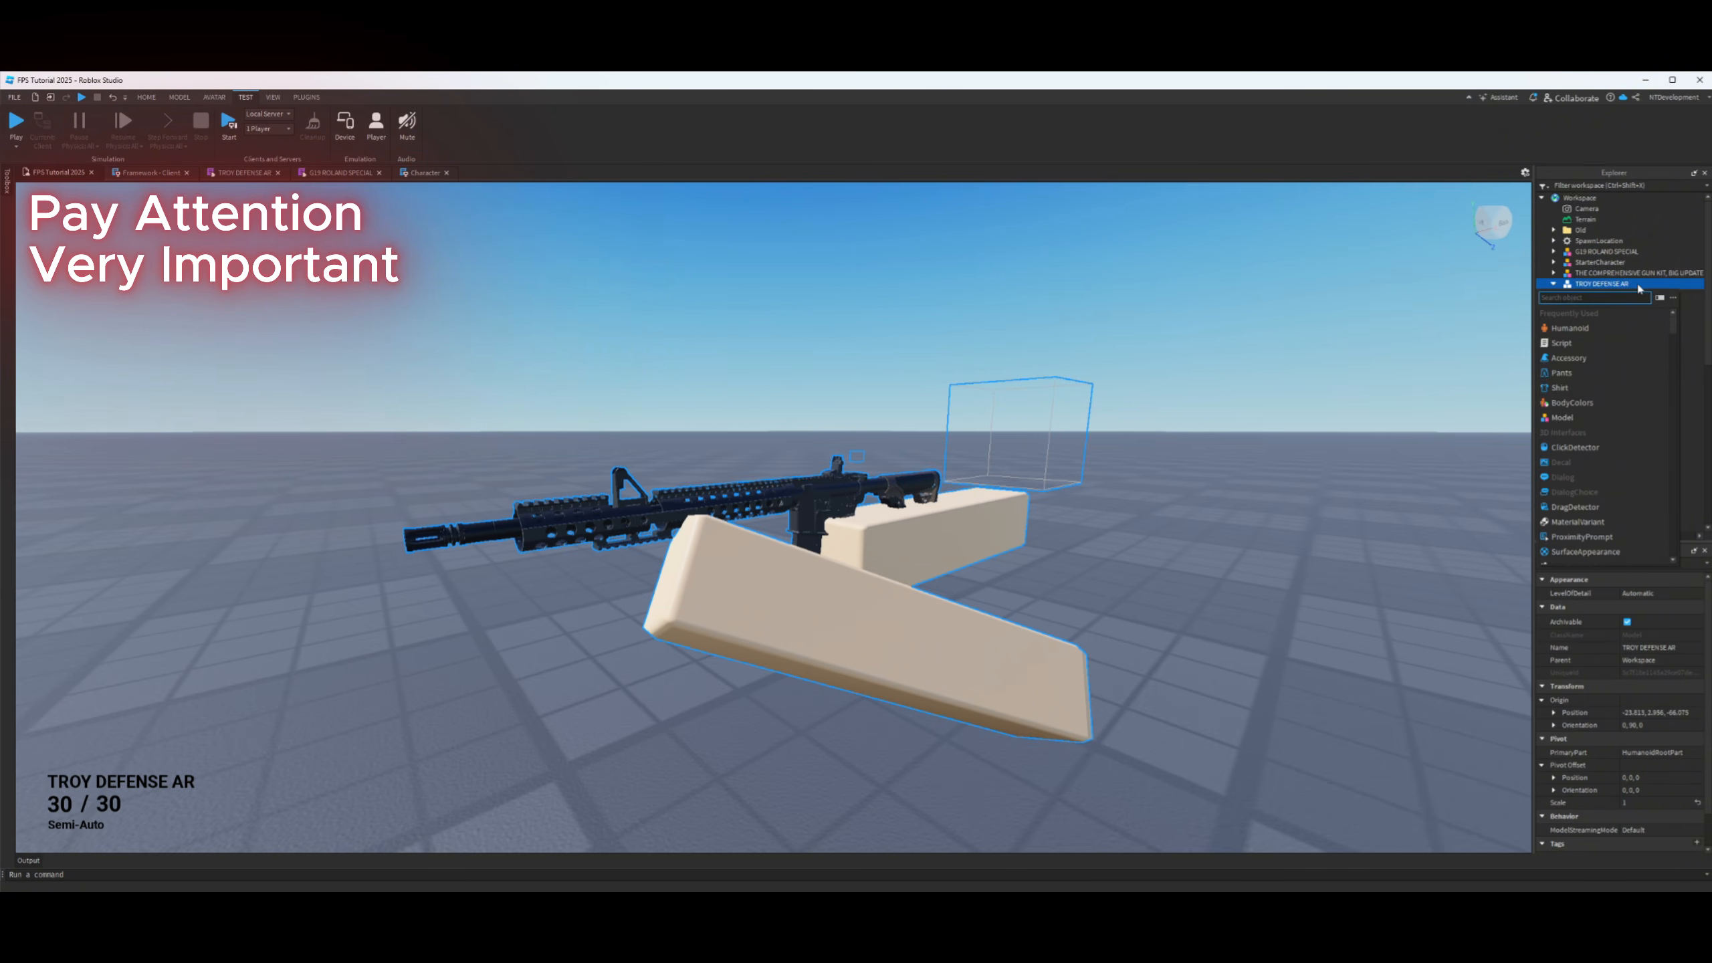
pyautogui.write('anim')
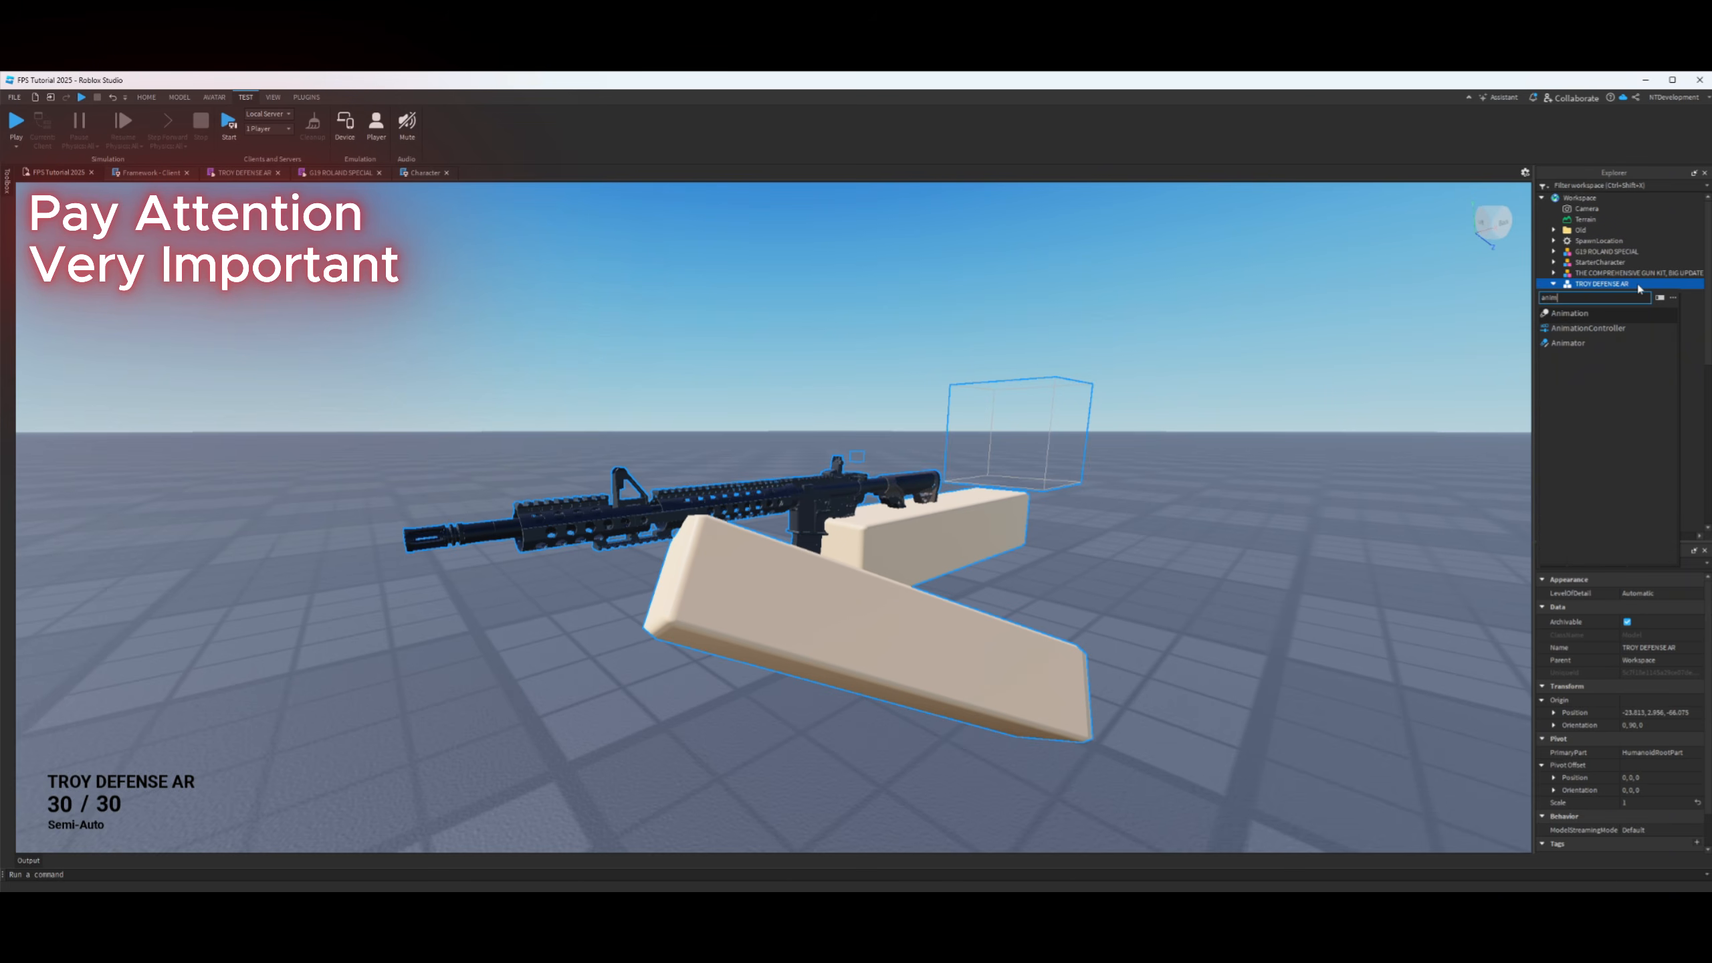
pyautogui.click(1583, 329)
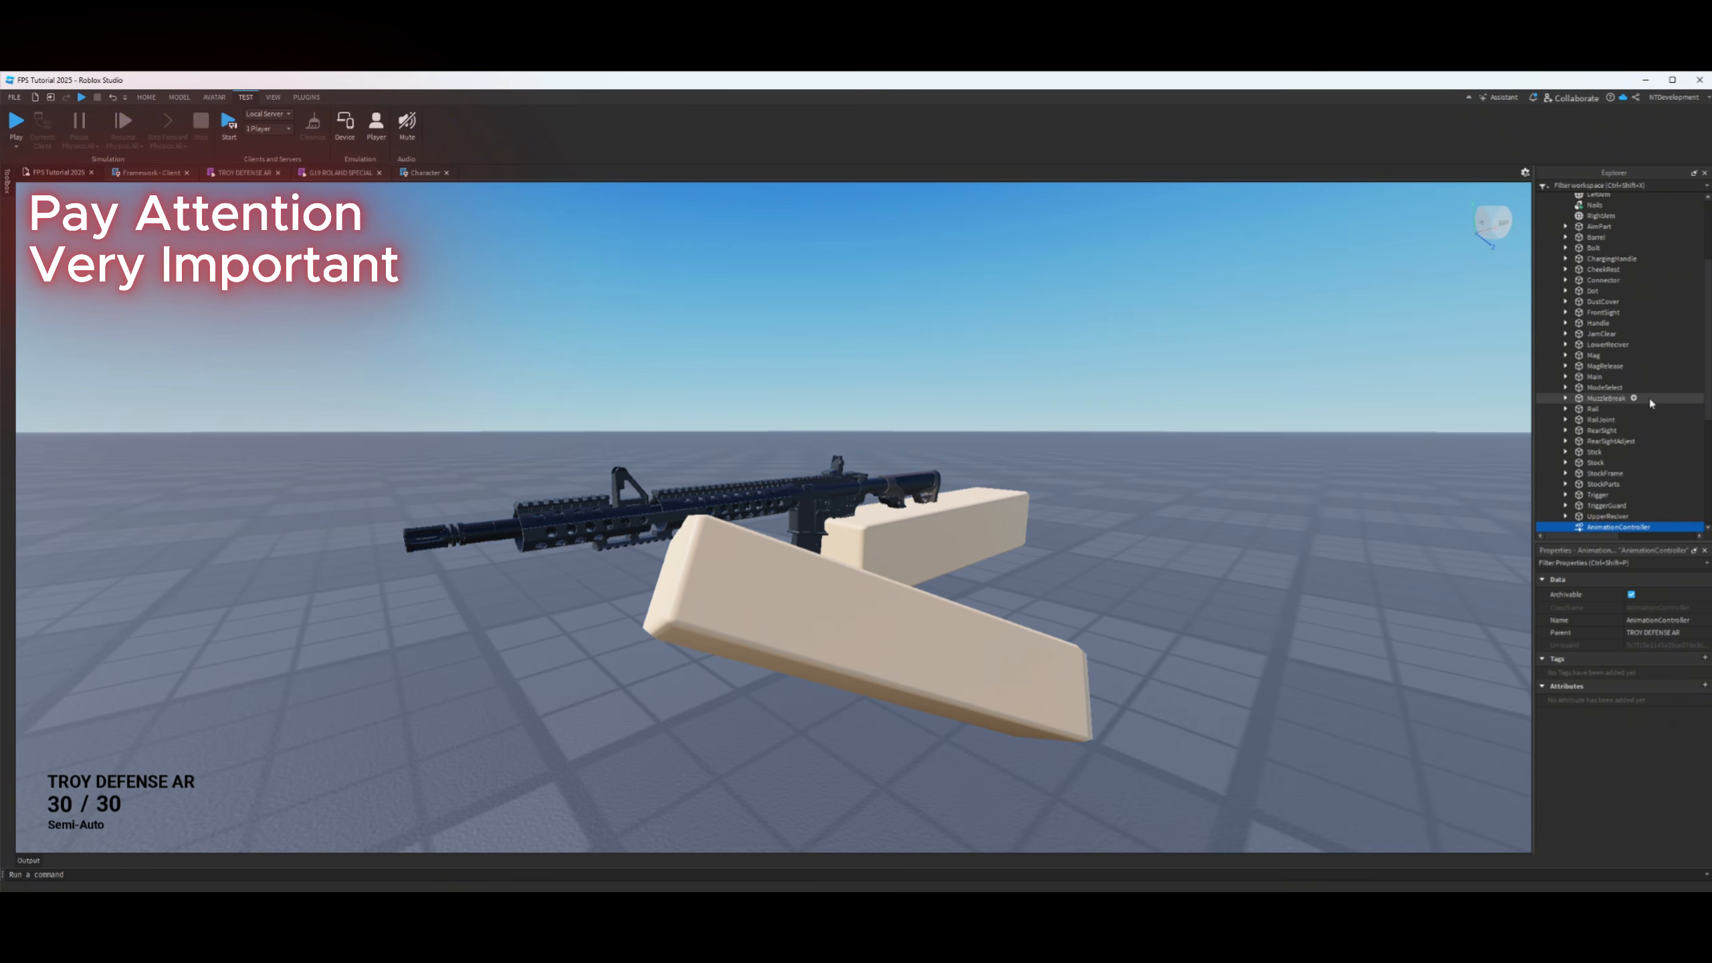
pyautogui.scroll(5, 1557, 351)
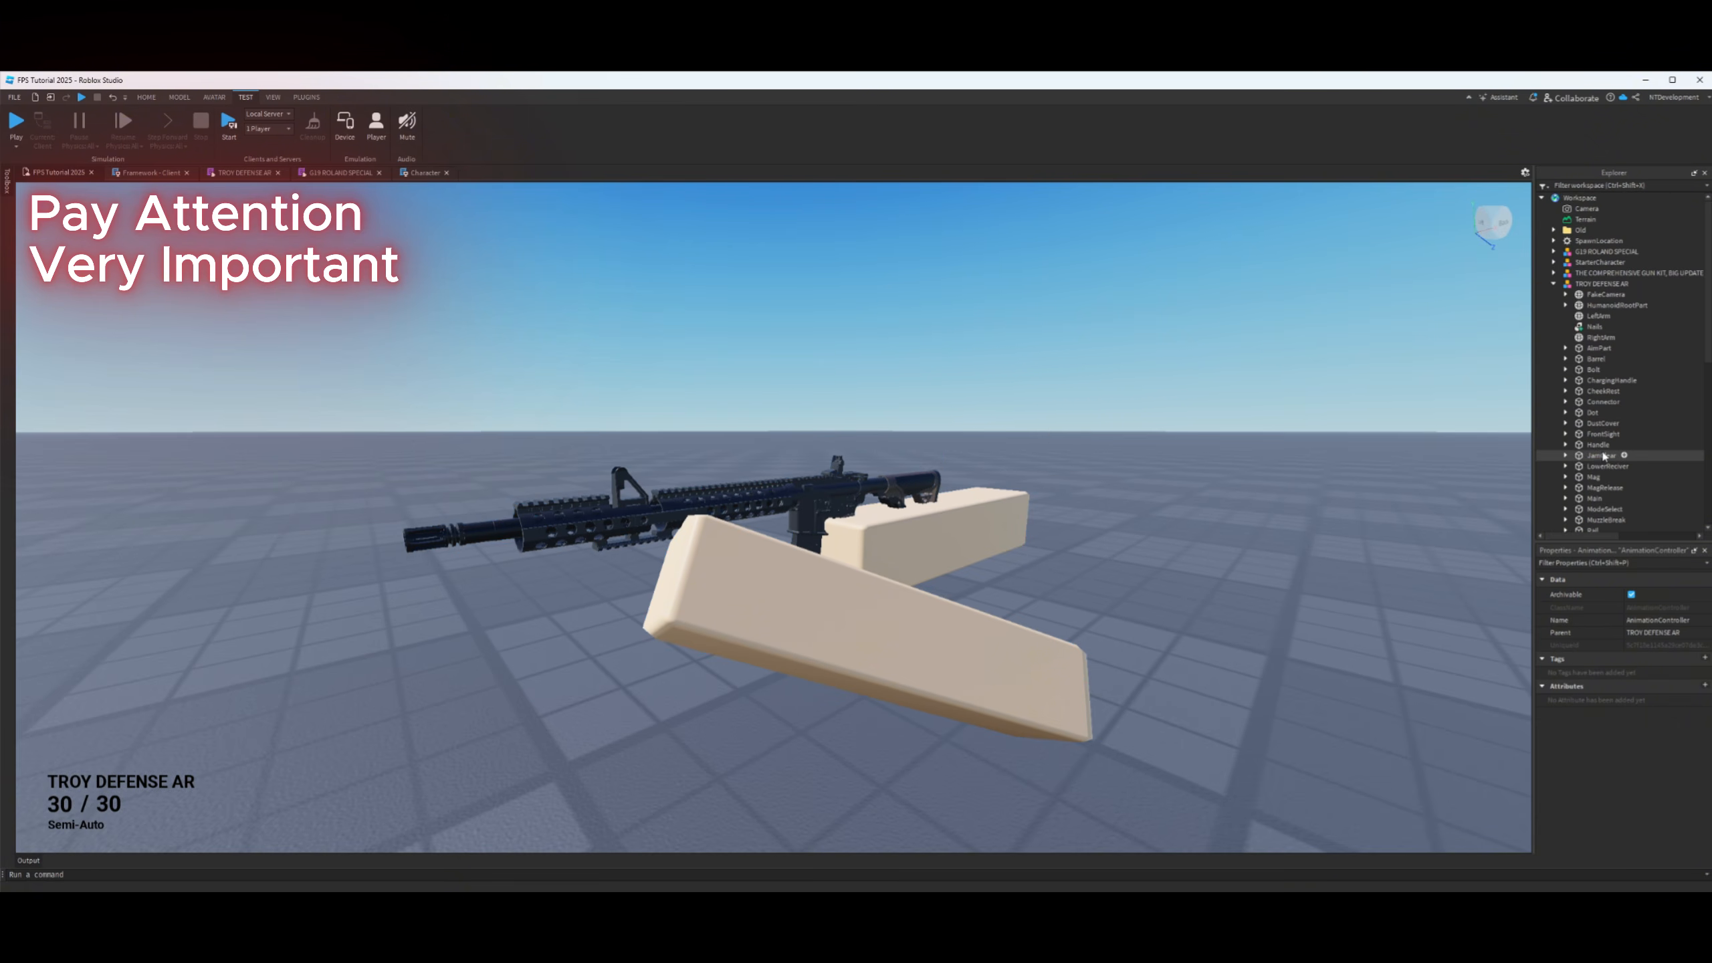
pyautogui.click(1554, 284)
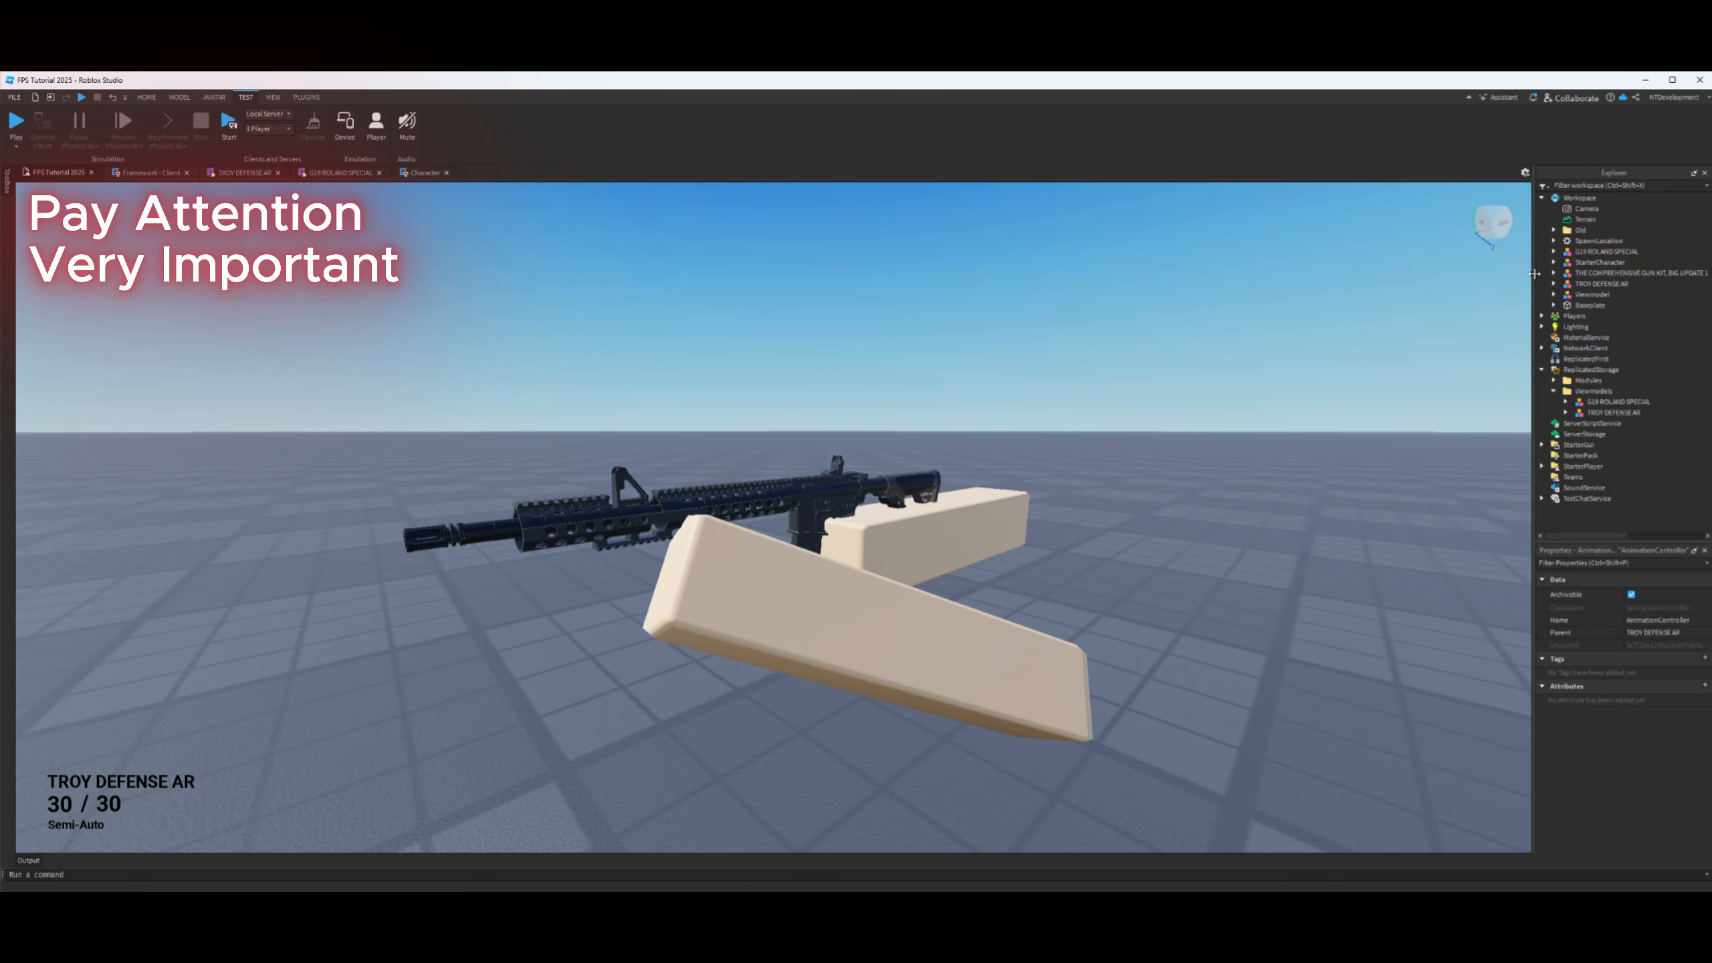
# - Add an AnimationController to the G19 ROLAND SPECIAL model in Workspace and collapse the model's hierarchy
pyautogui.click(1607, 251)
pyautogui.press('f')
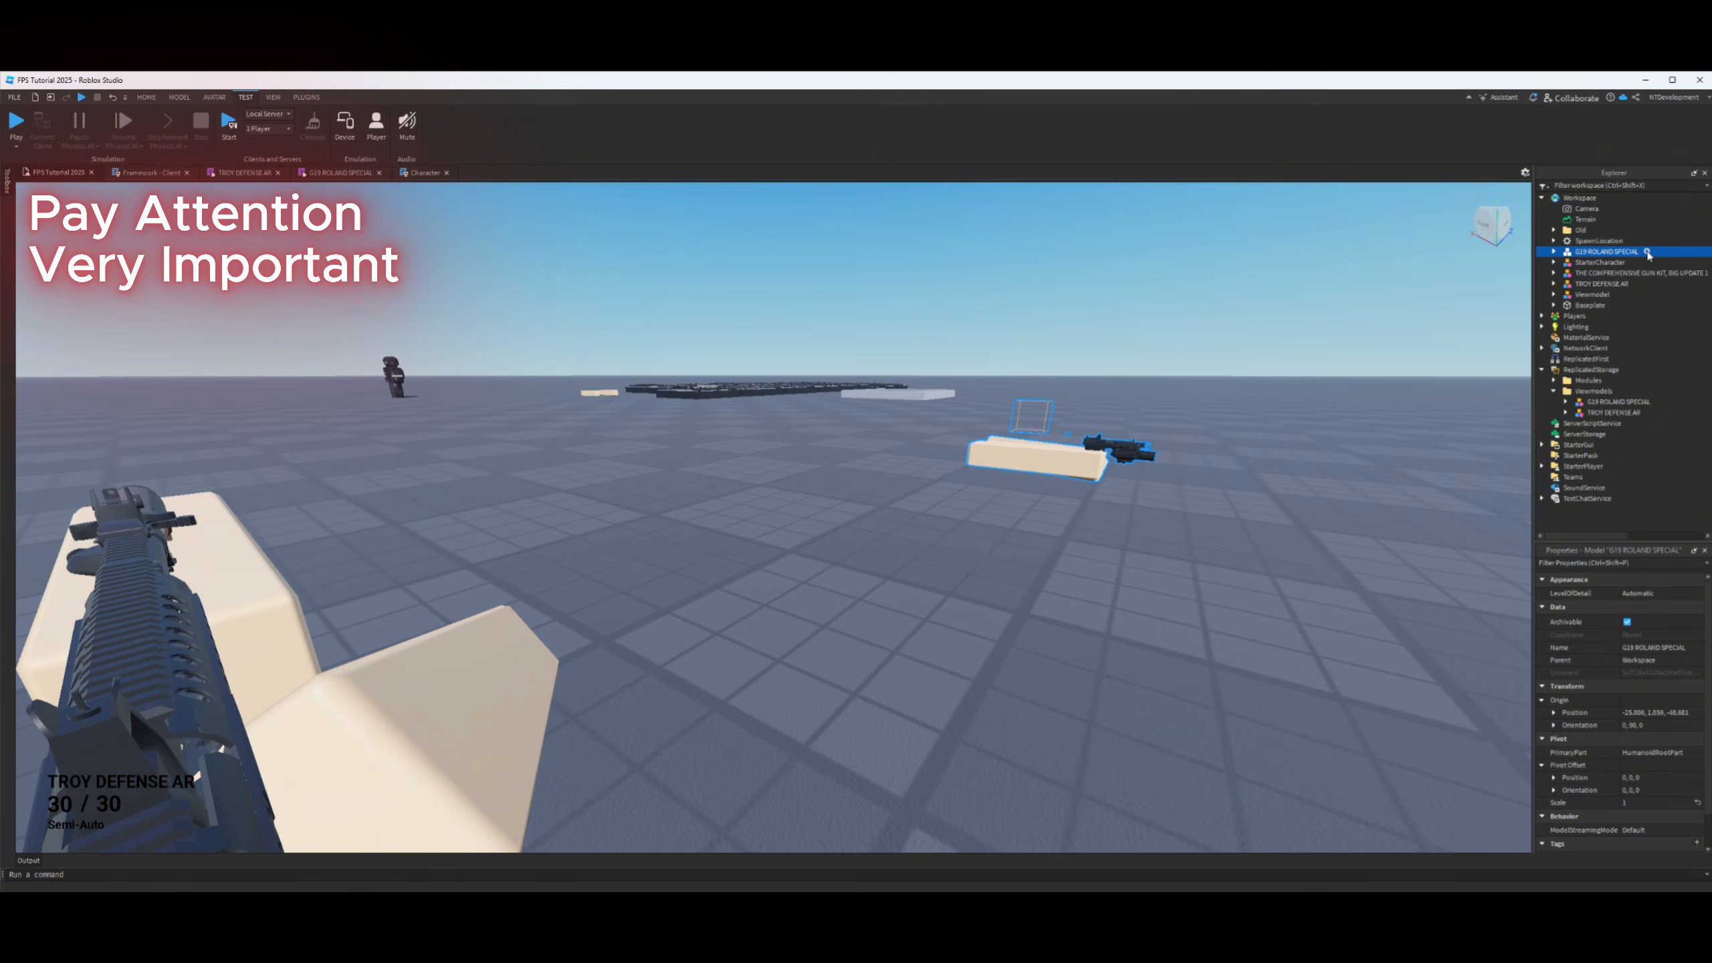
pyautogui.click(1646, 252)
pyautogui.write('ani')
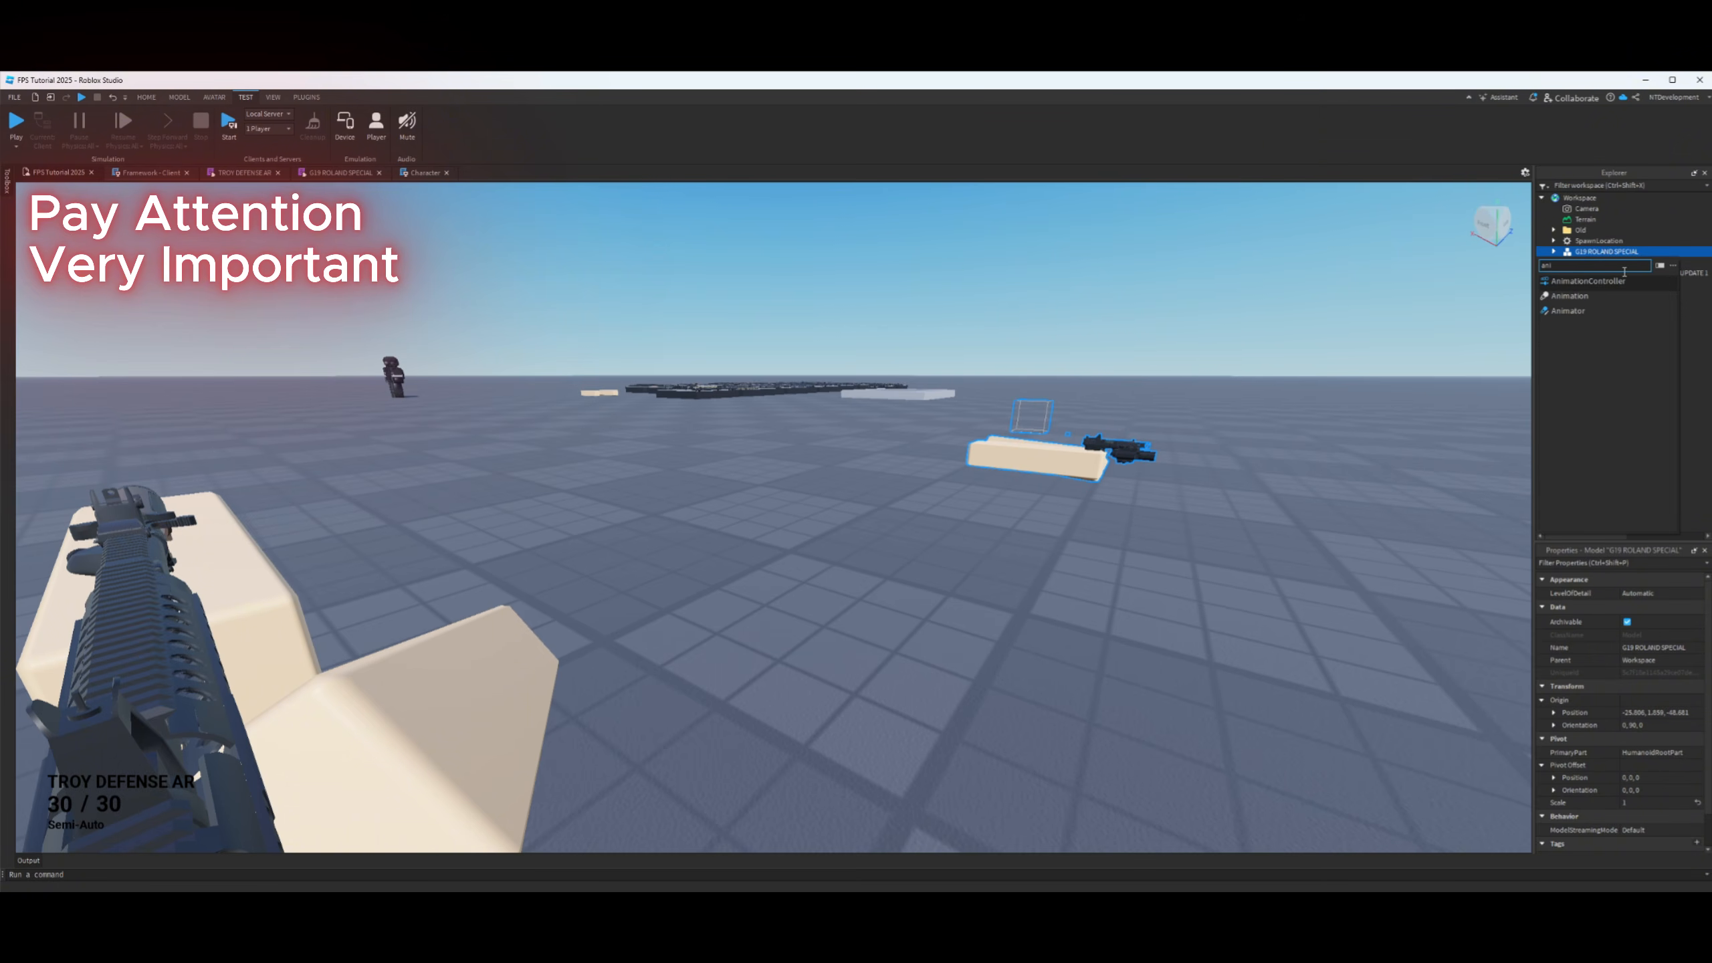
pyautogui.press('Return')
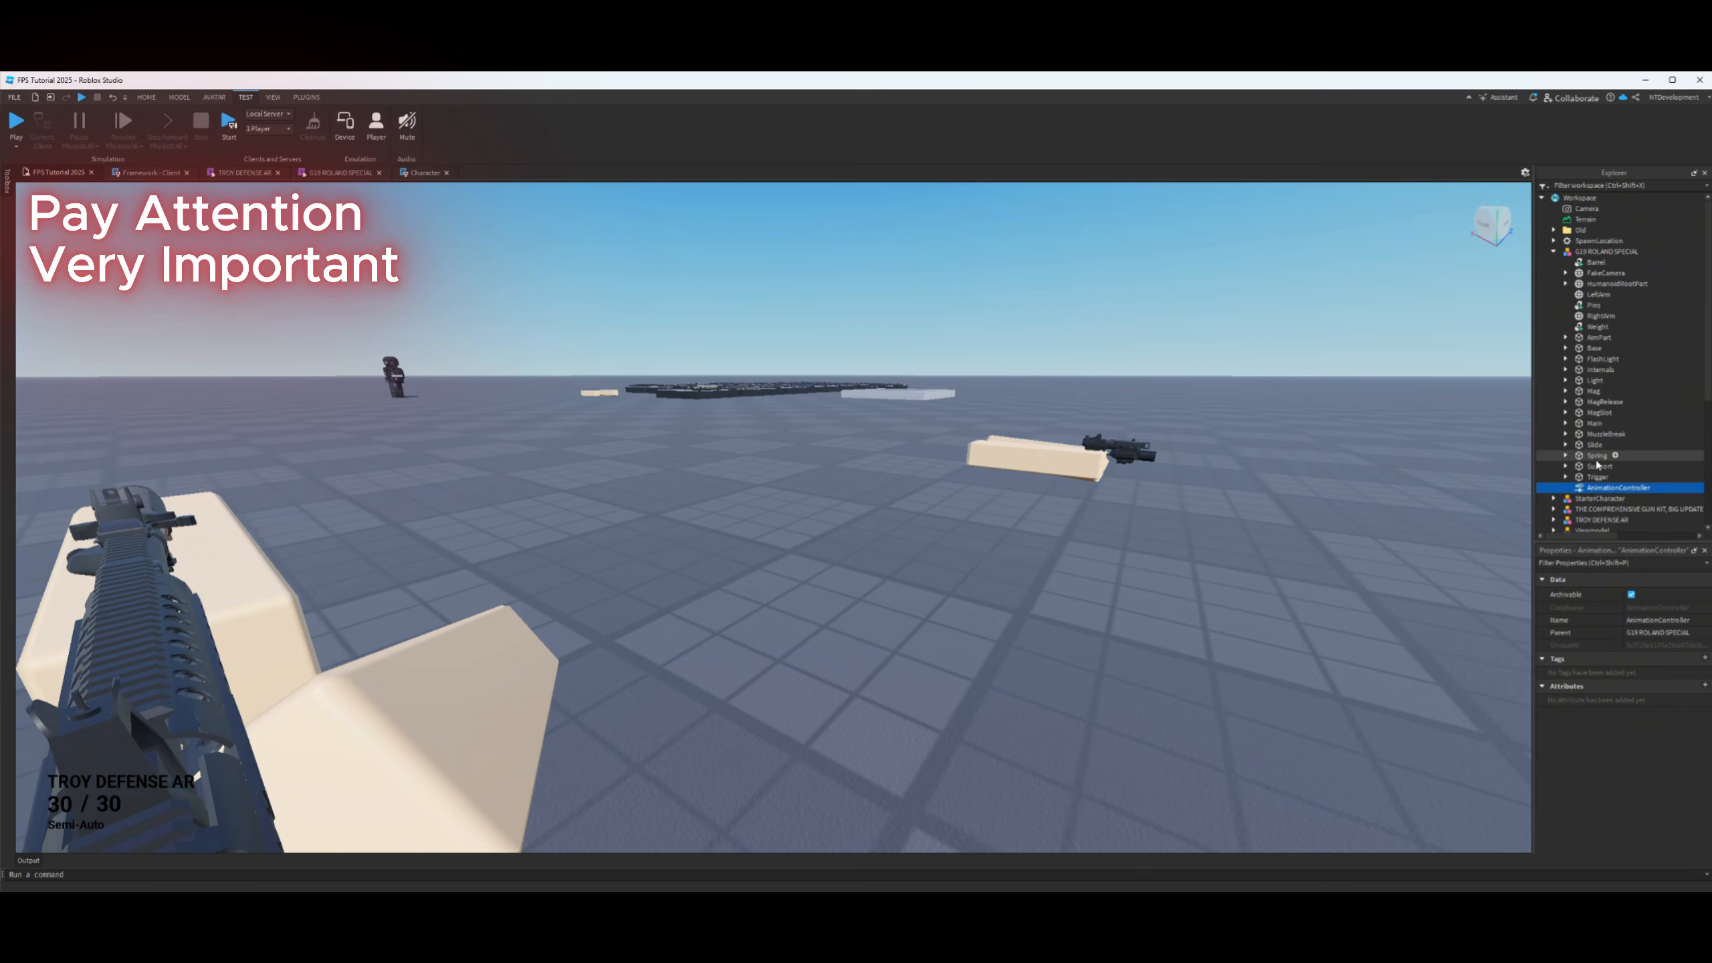
pyautogui.click(1553, 251)
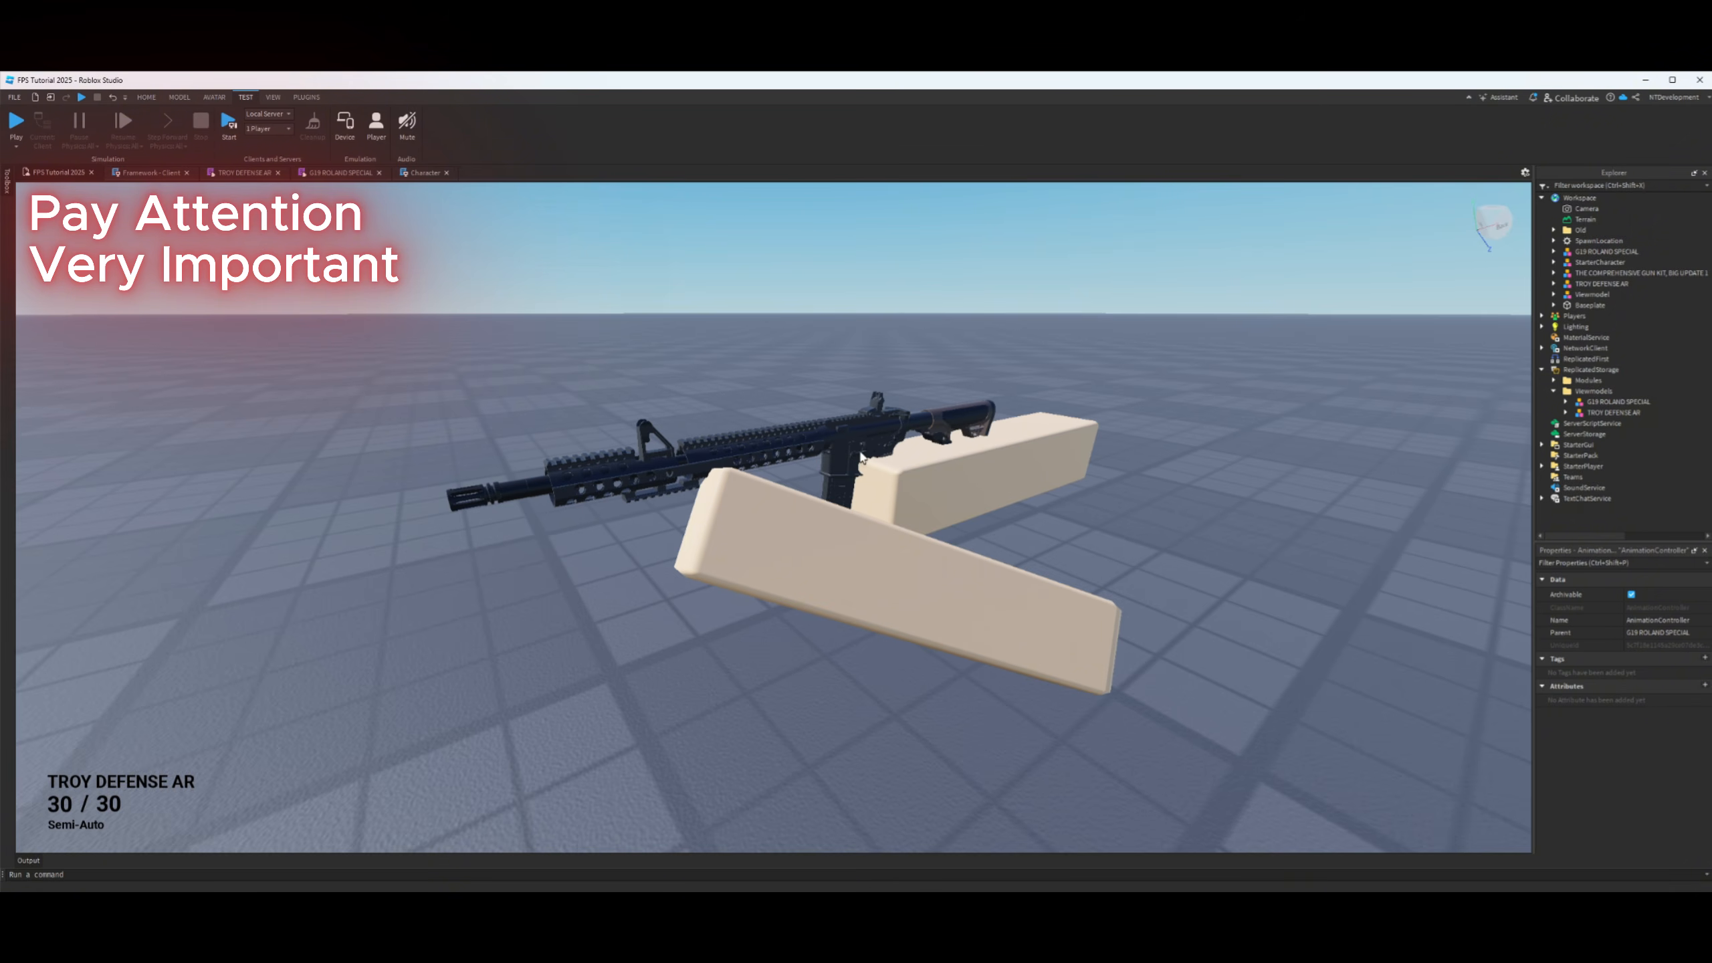
# - Open the Animation Editor with the TROY DEFENSE AR as the rig and enlarge the editor's timeline area
pyautogui.moveTo(1049, 457); pyautogui.dragTo(1103, 443, button='right')
pyautogui.press('s')
pyautogui.press('w')
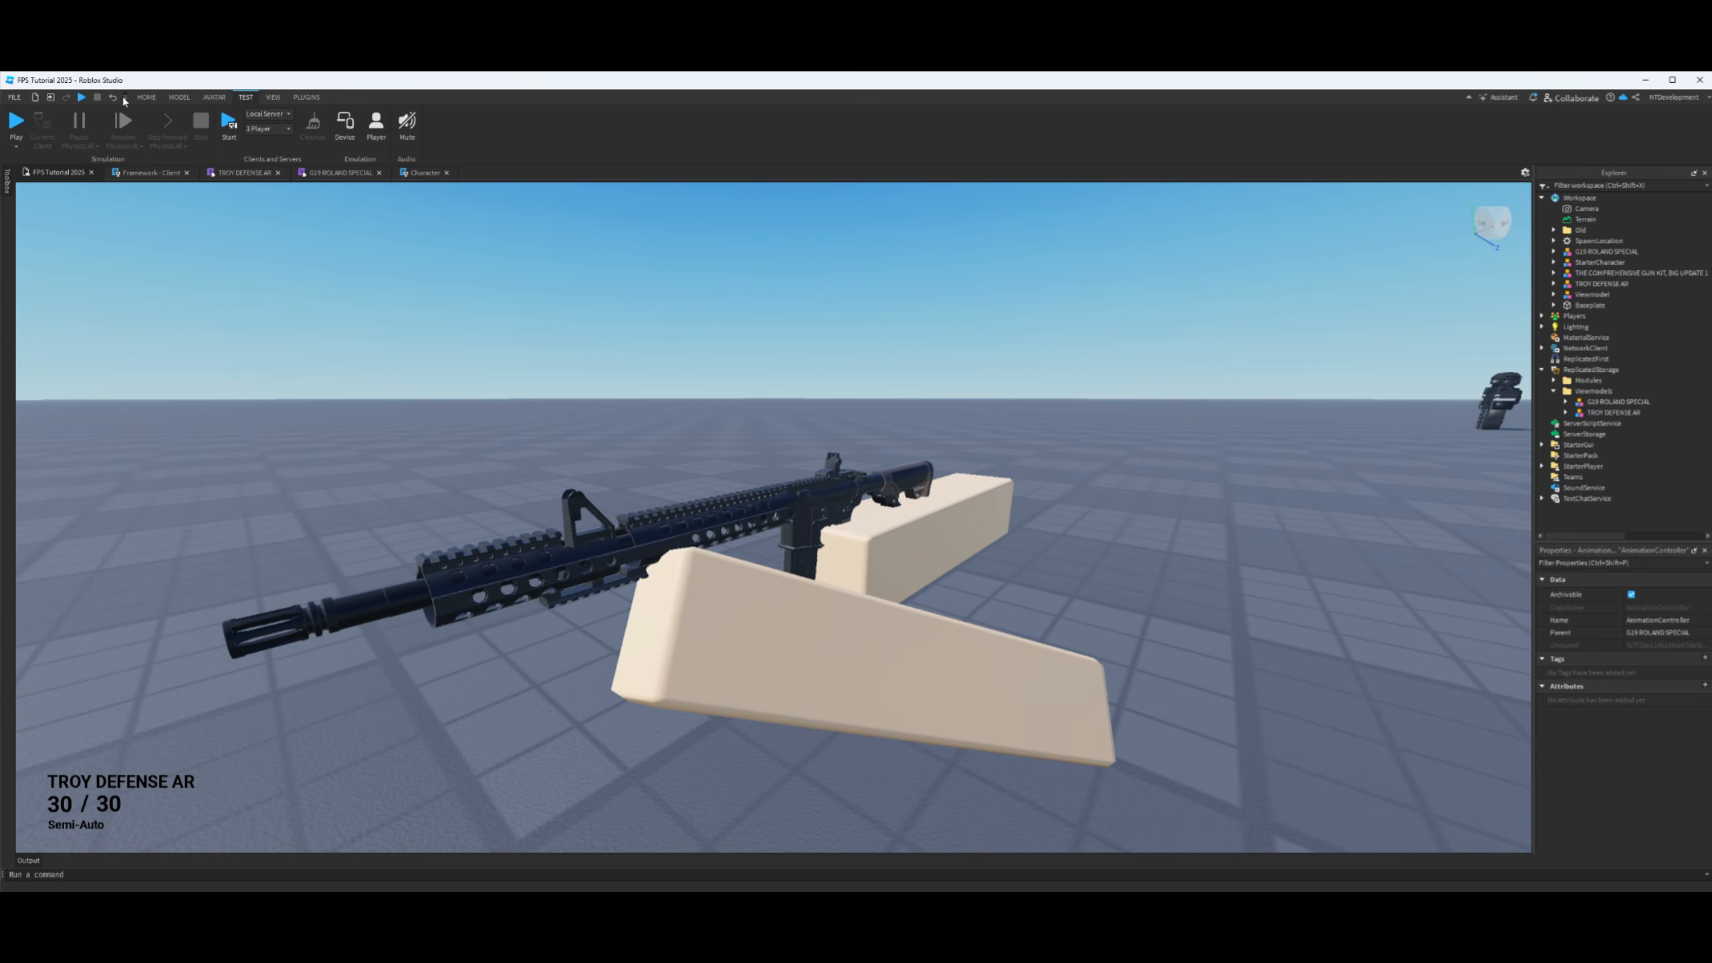
pyautogui.click(143, 98)
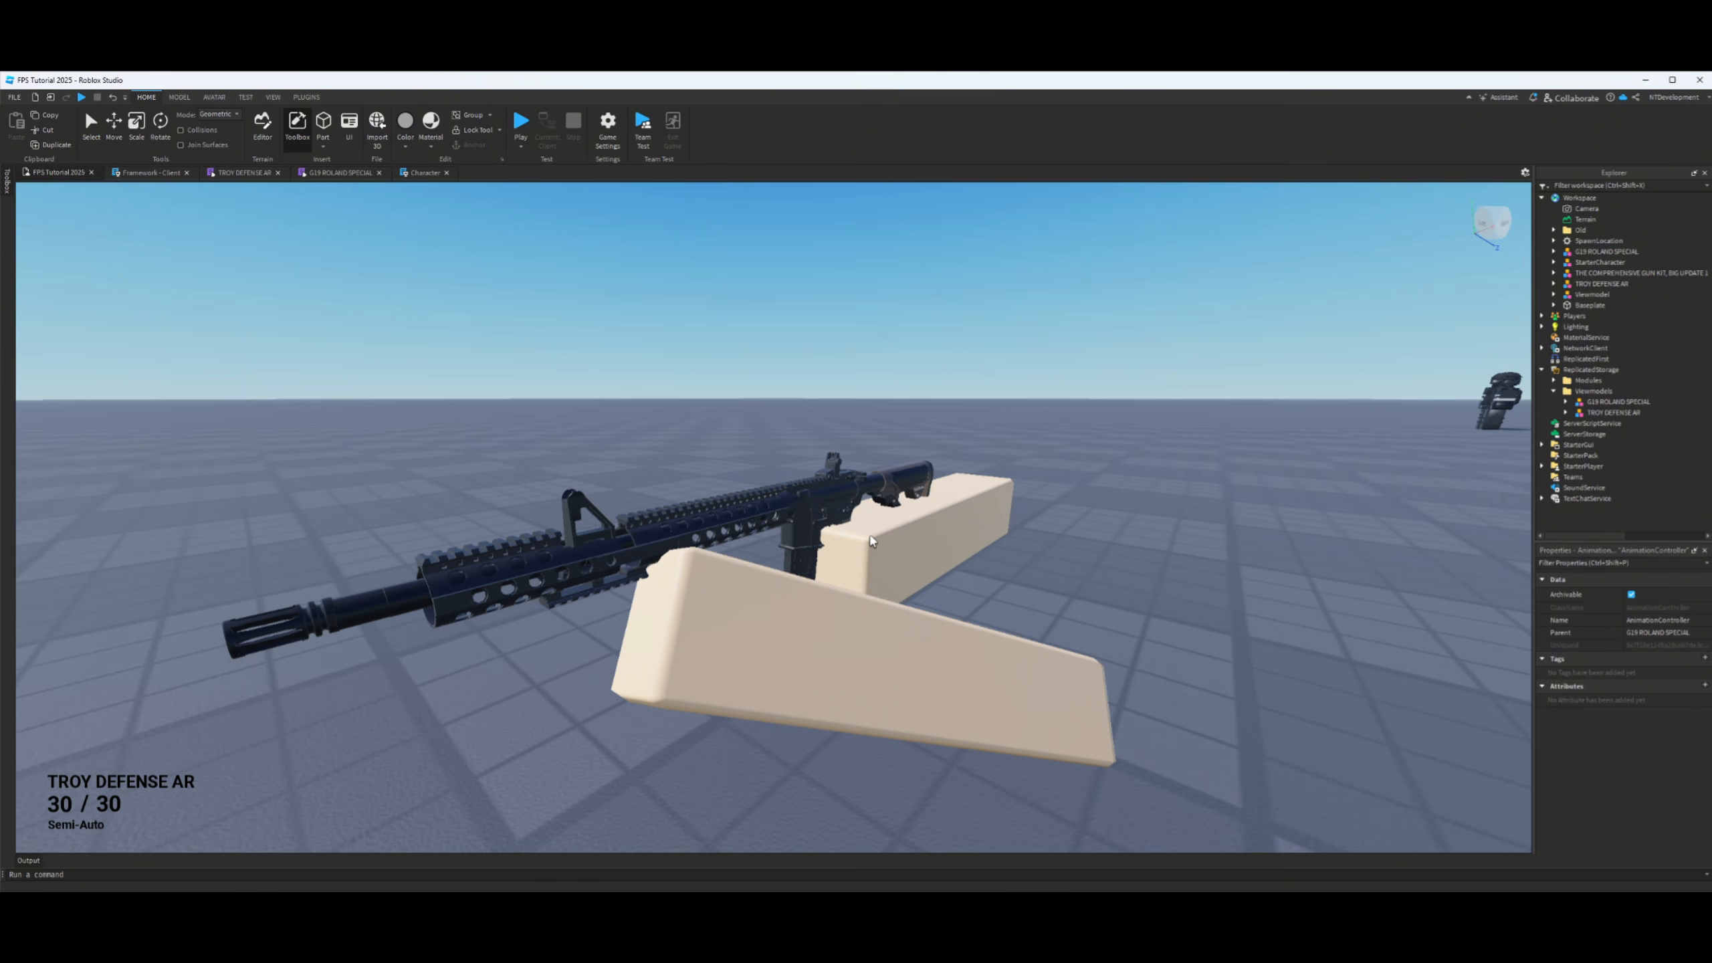
pyautogui.scroll(-3, 888, 536)
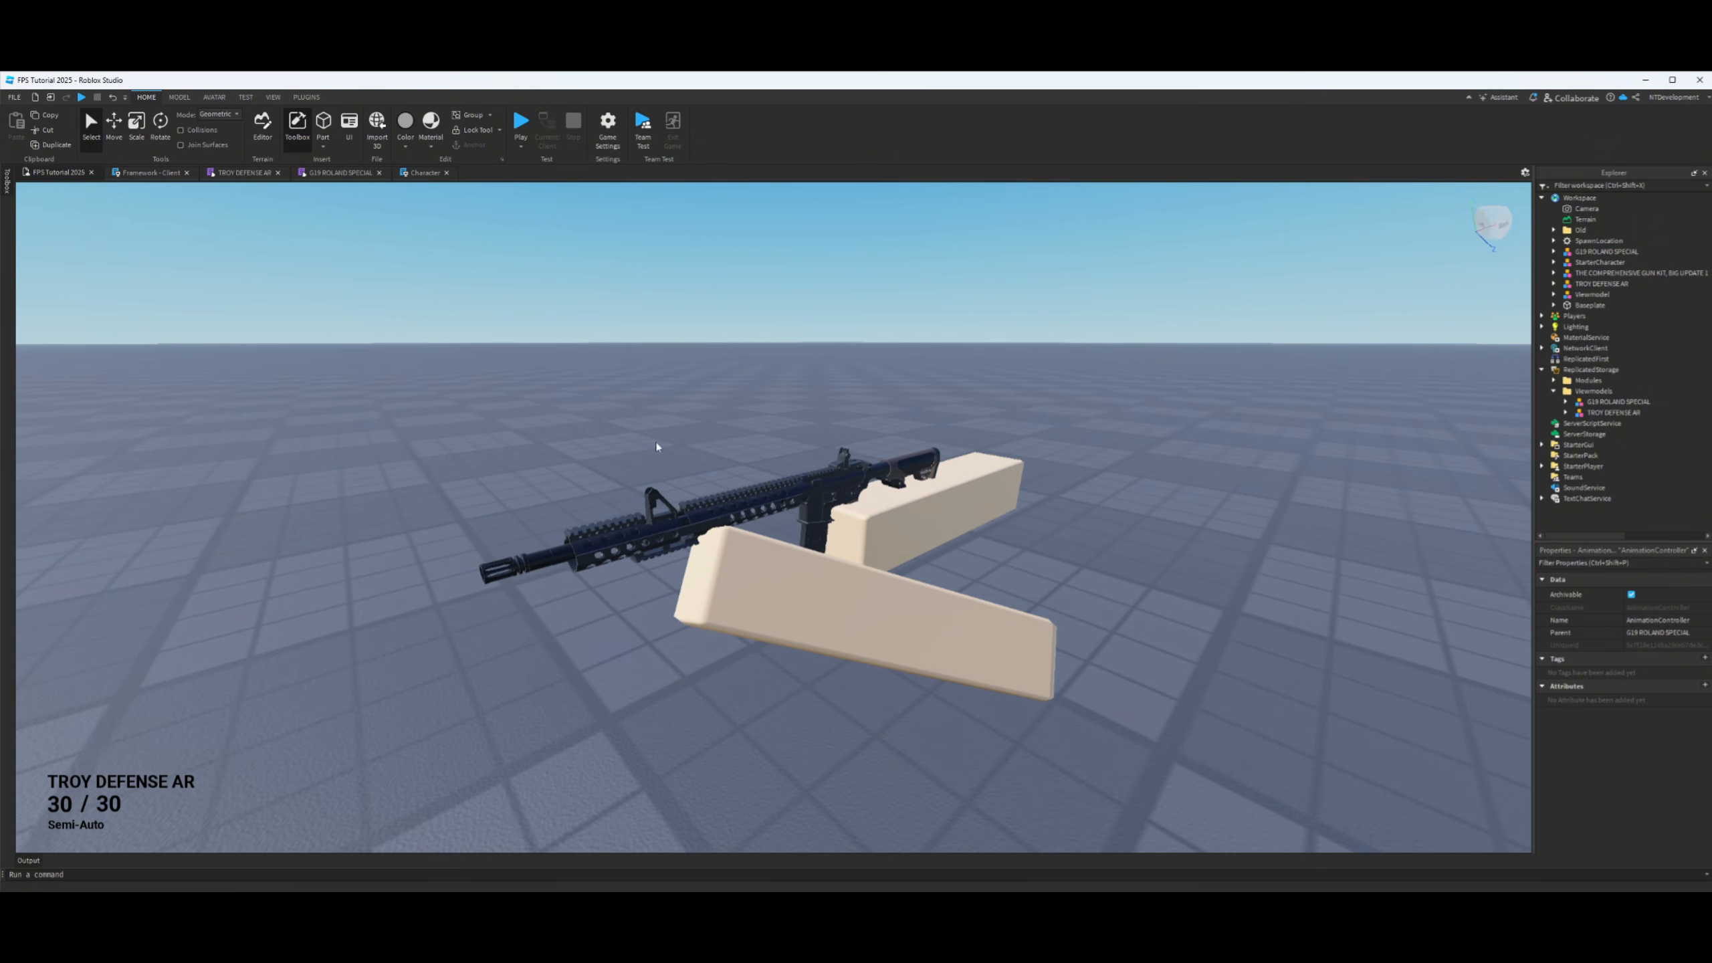
pyautogui.click(890, 484)
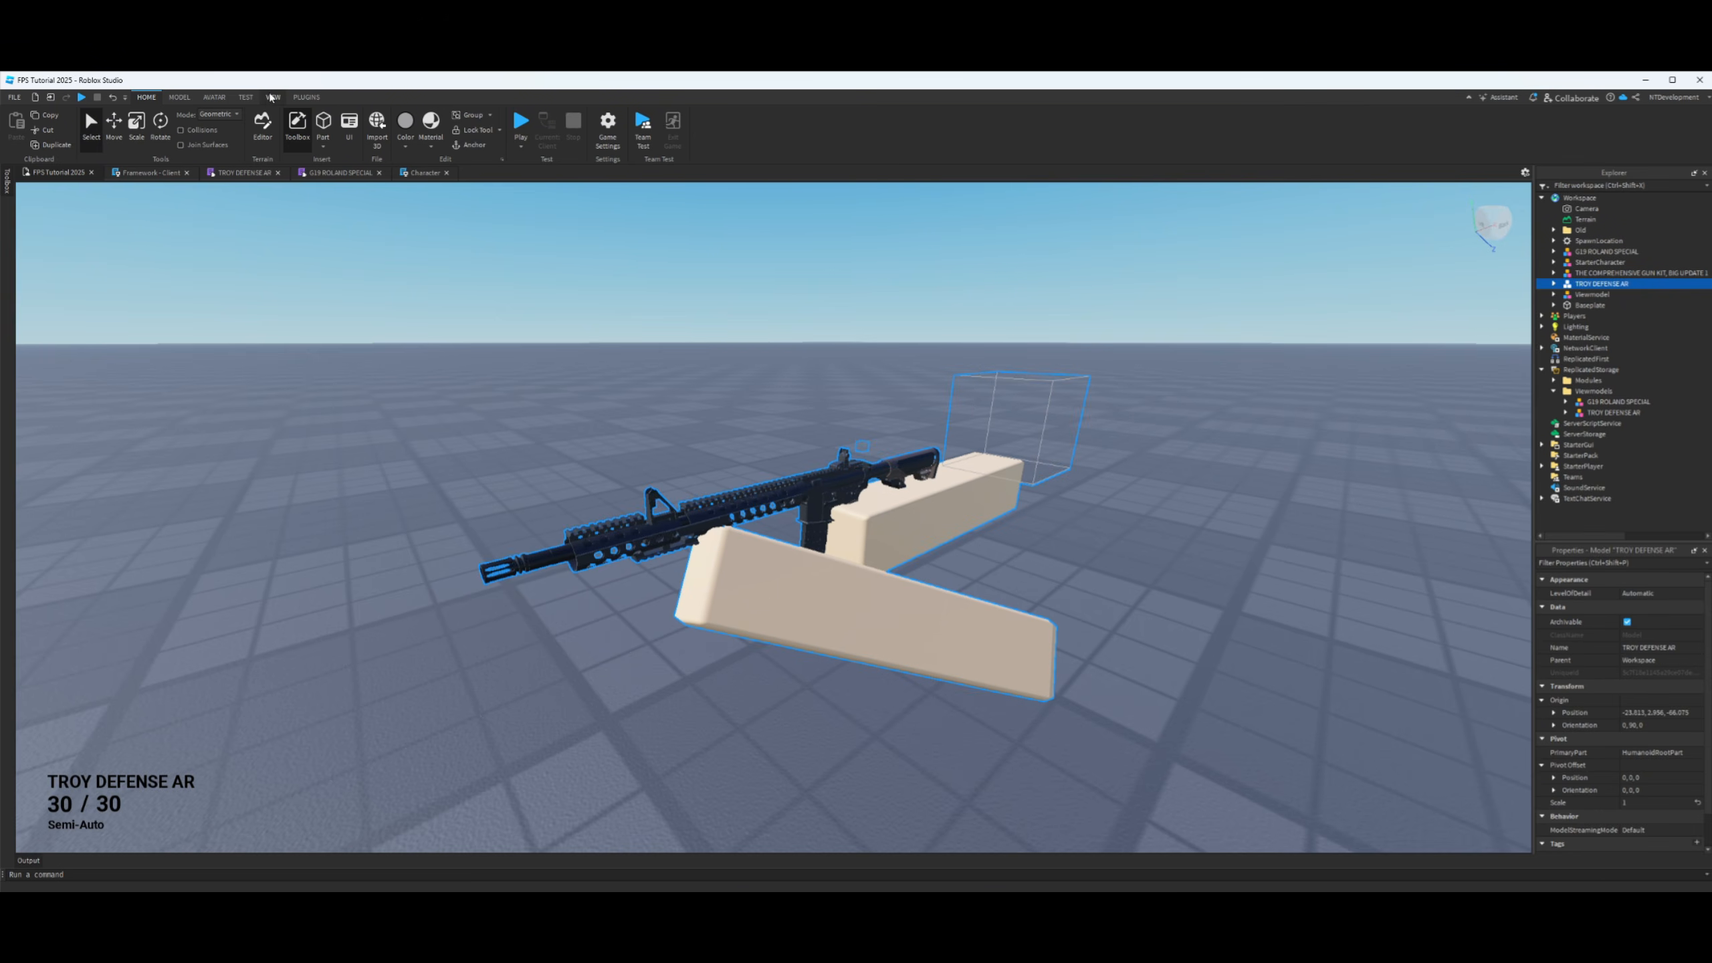
pyautogui.click(215, 97)
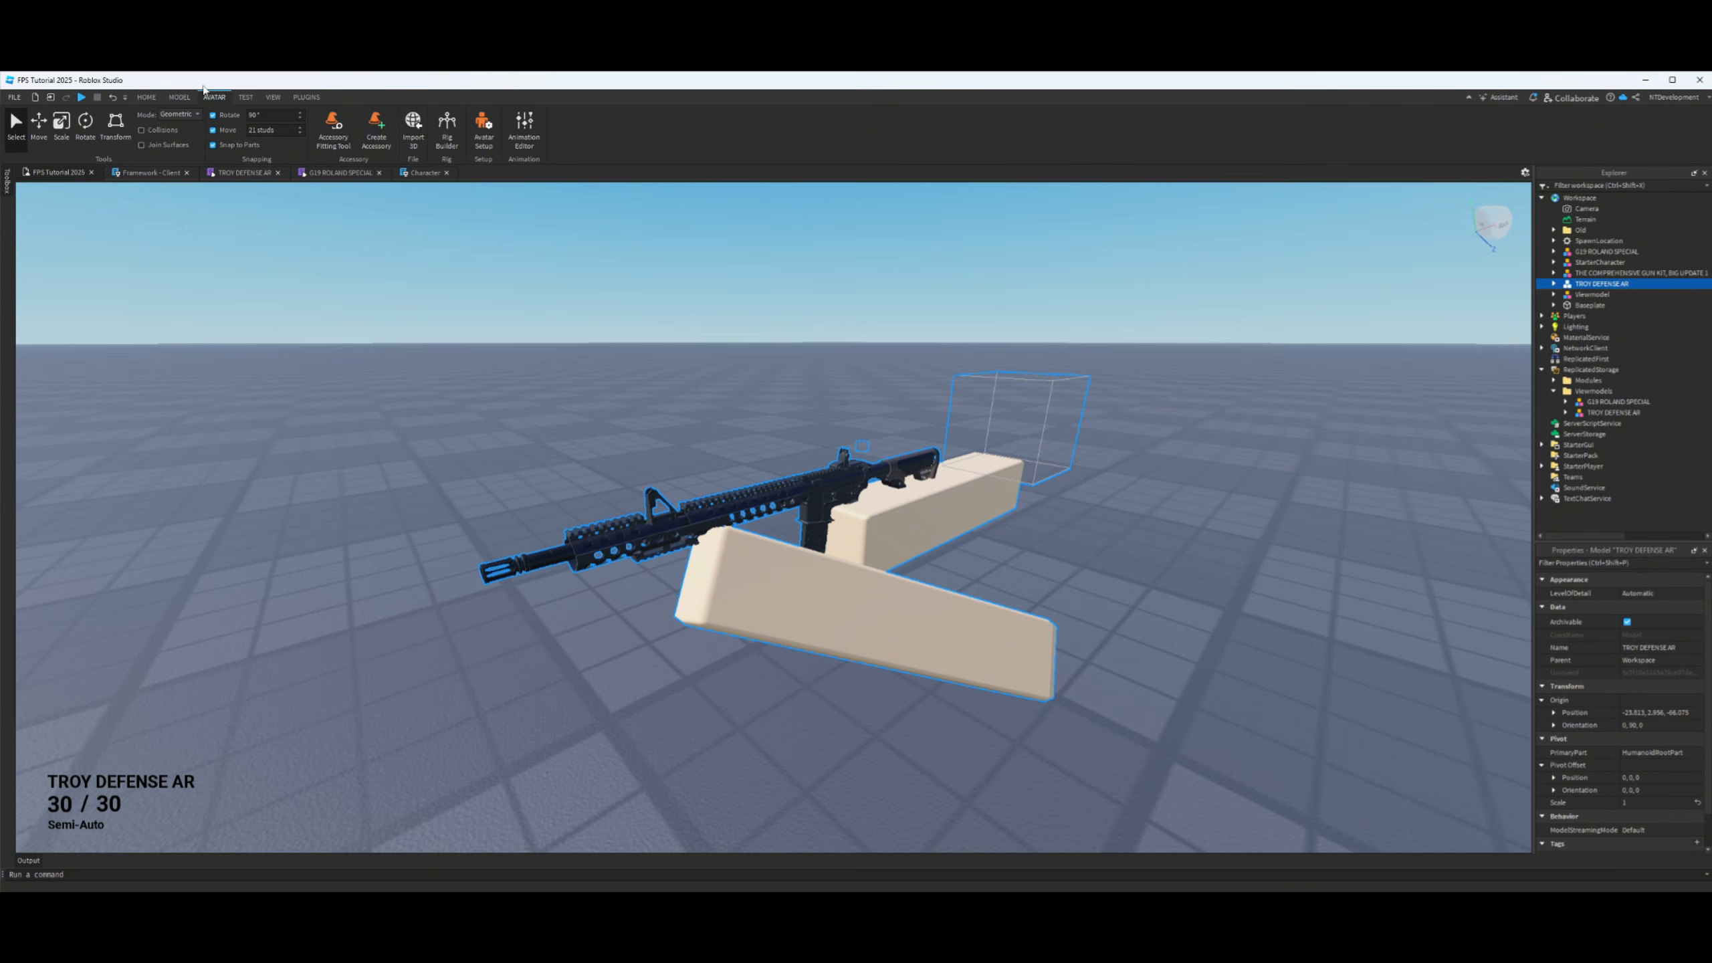
pyautogui.click(524, 135)
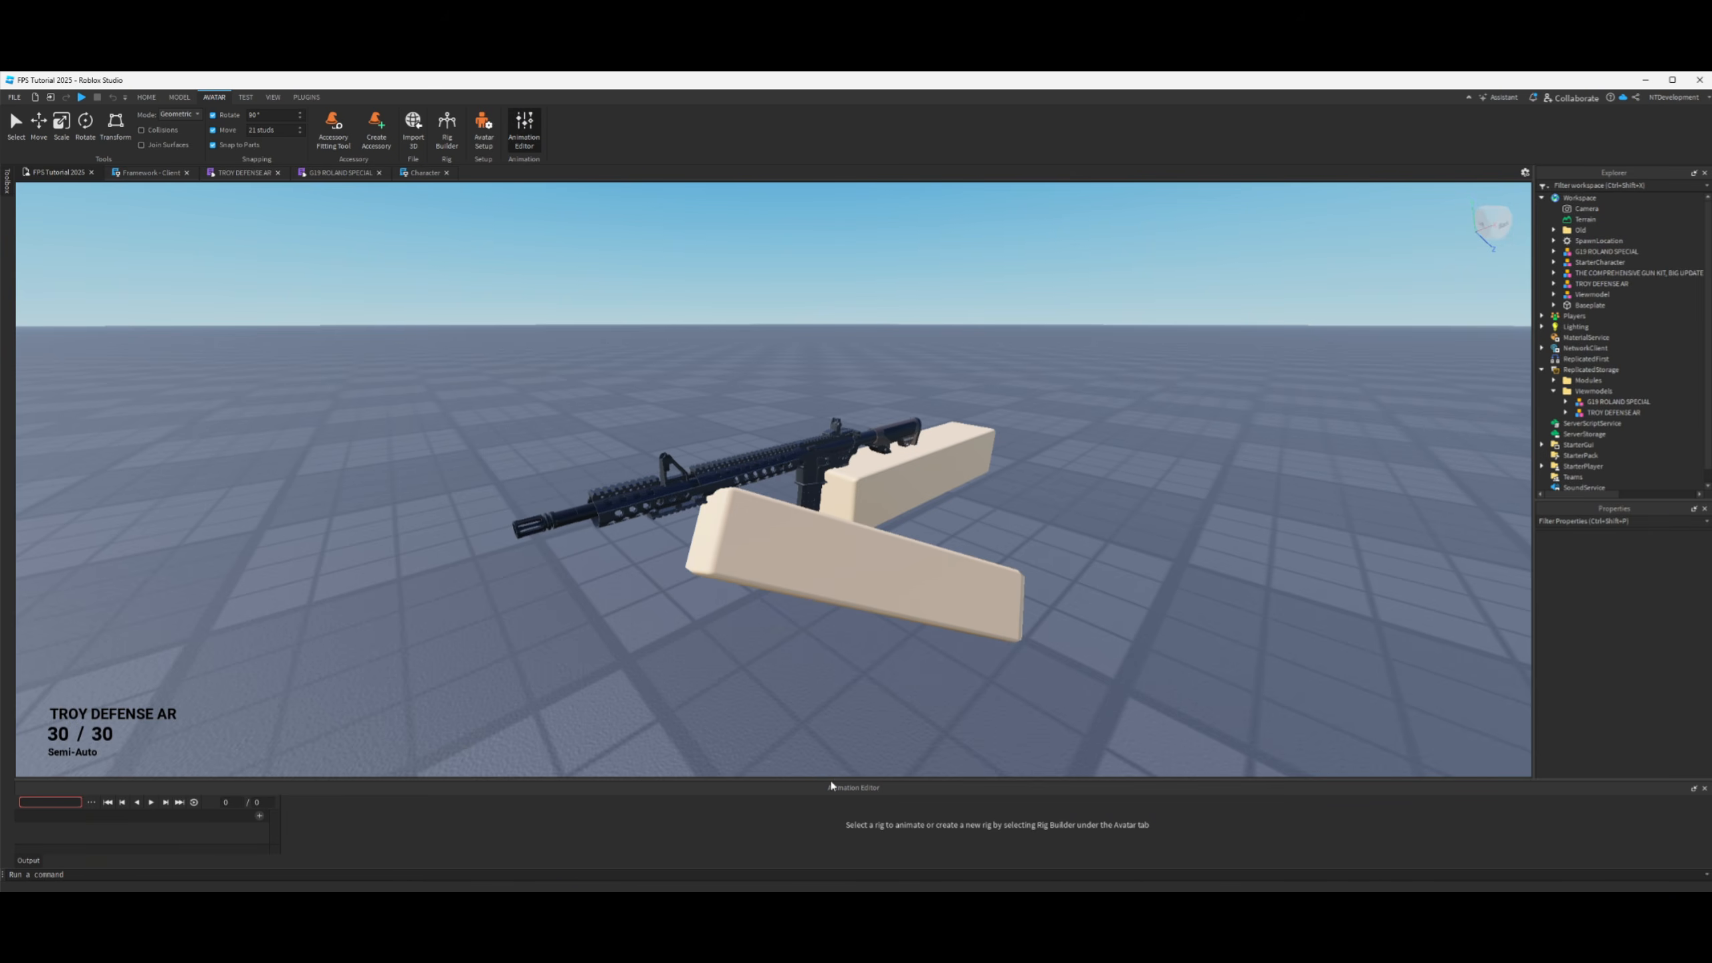
pyautogui.click(802, 459)
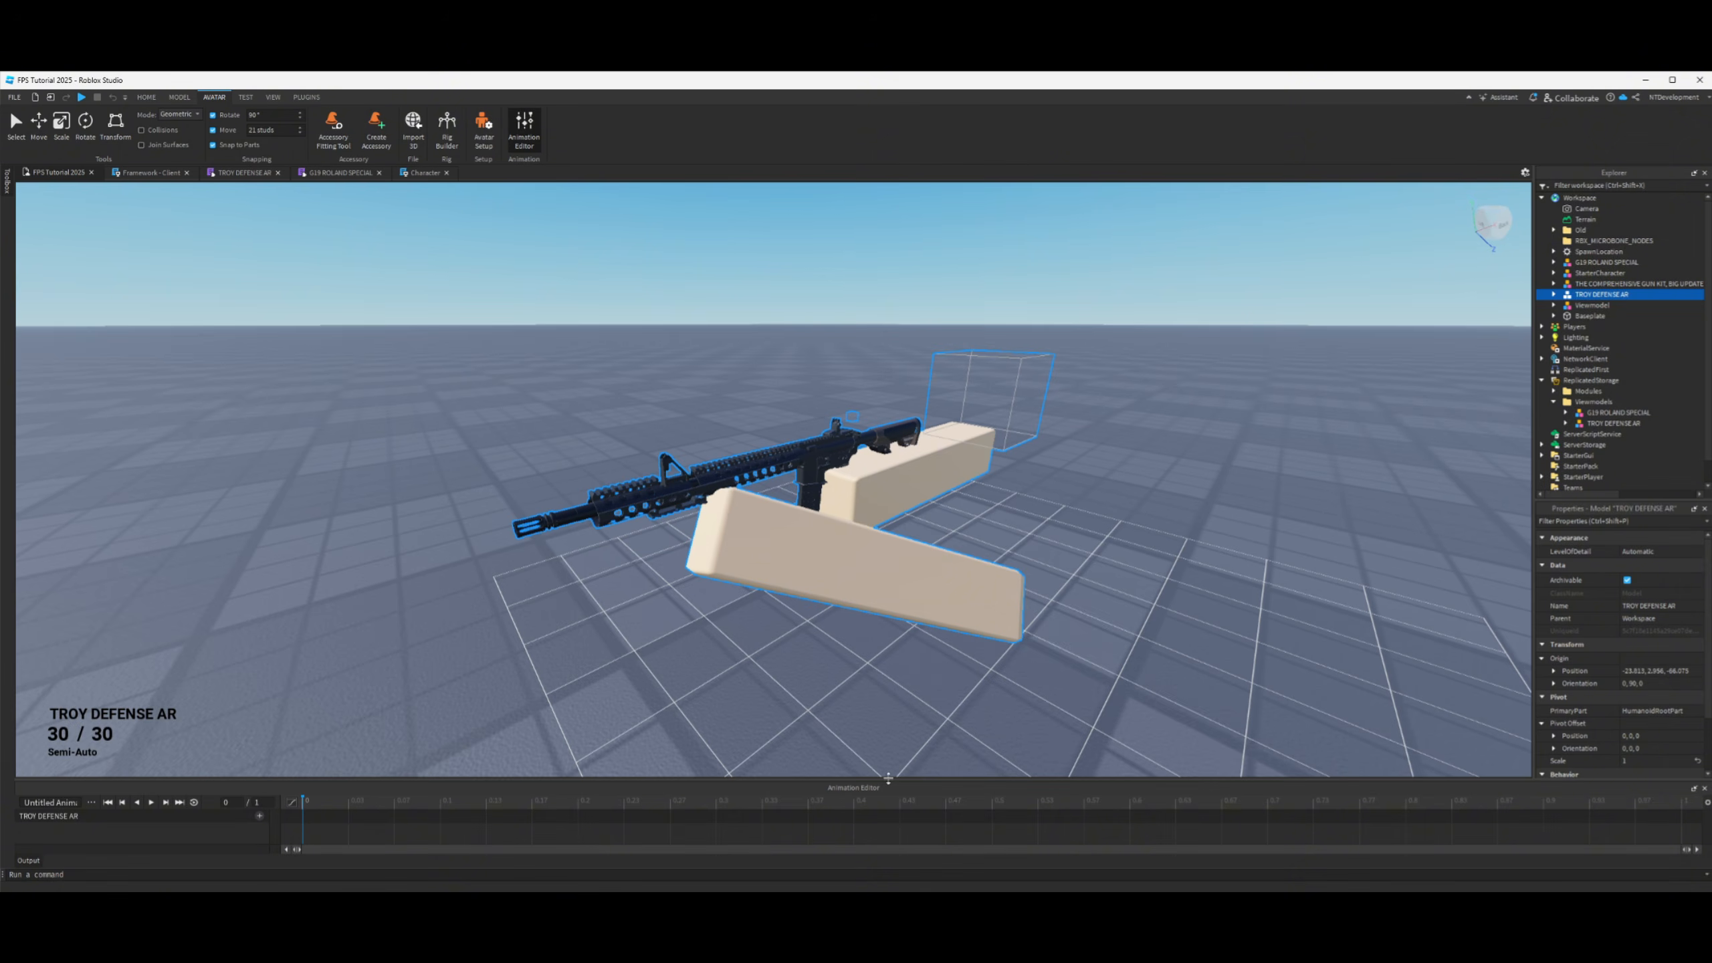
pyautogui.moveTo(885, 781); pyautogui.dragTo(910, 596)
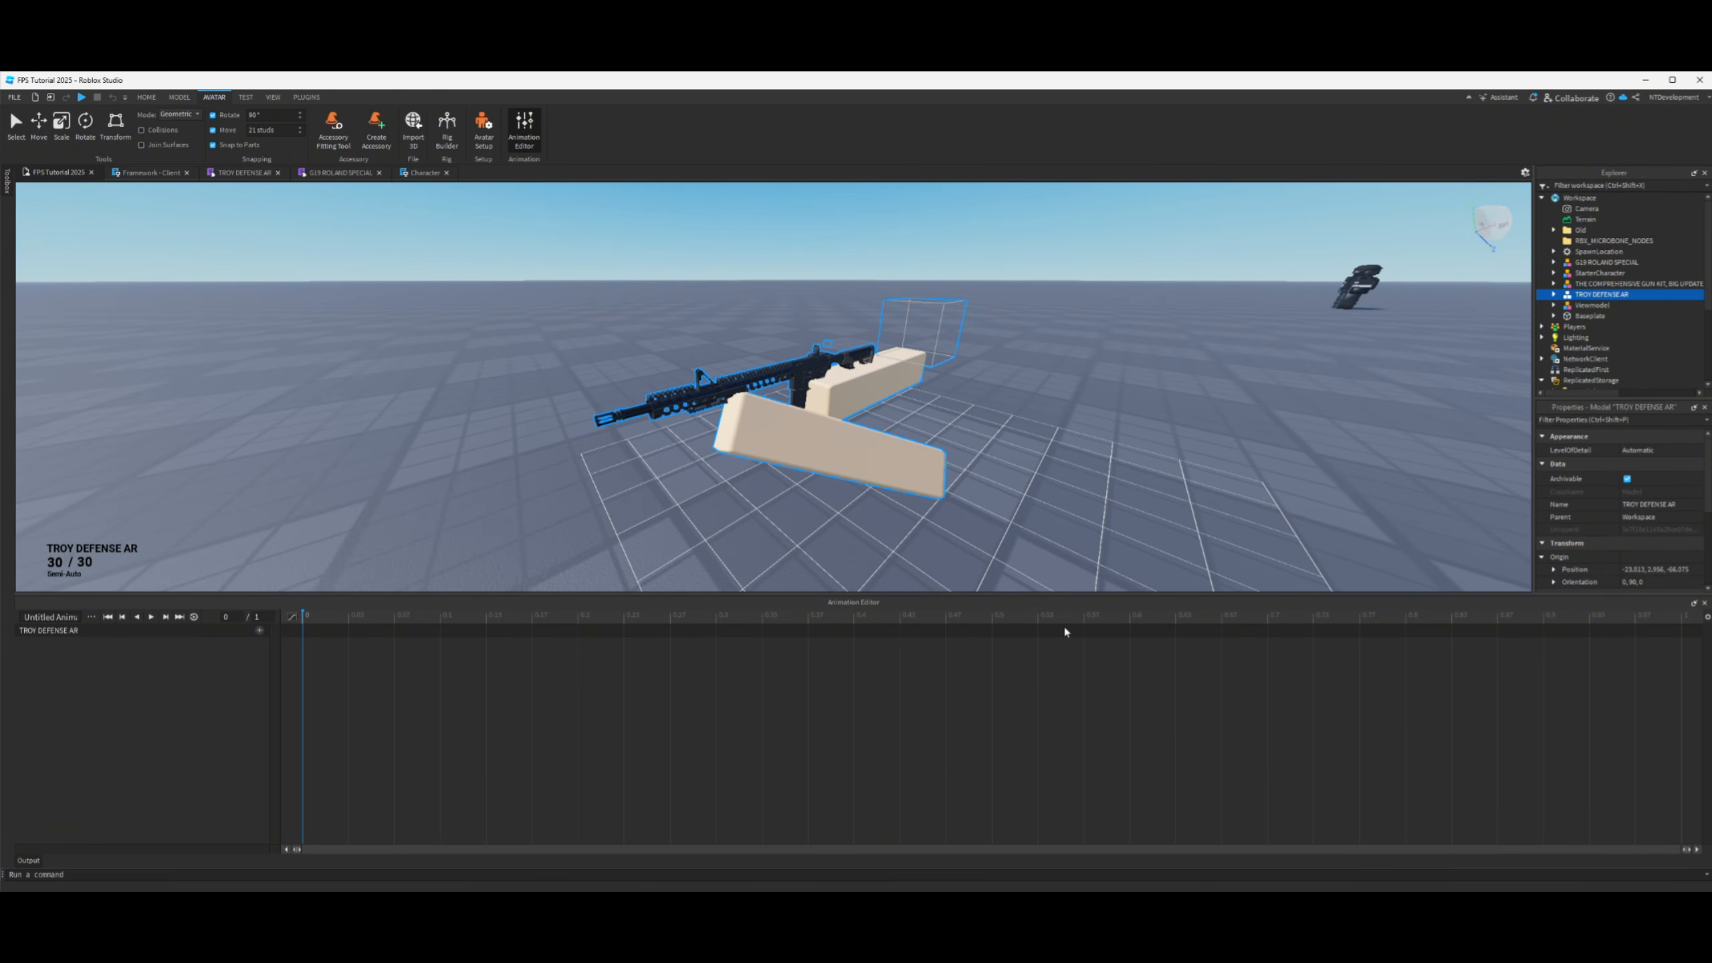
pyautogui.moveTo(1009, 456); pyautogui.dragTo(1009, 455, button='right')
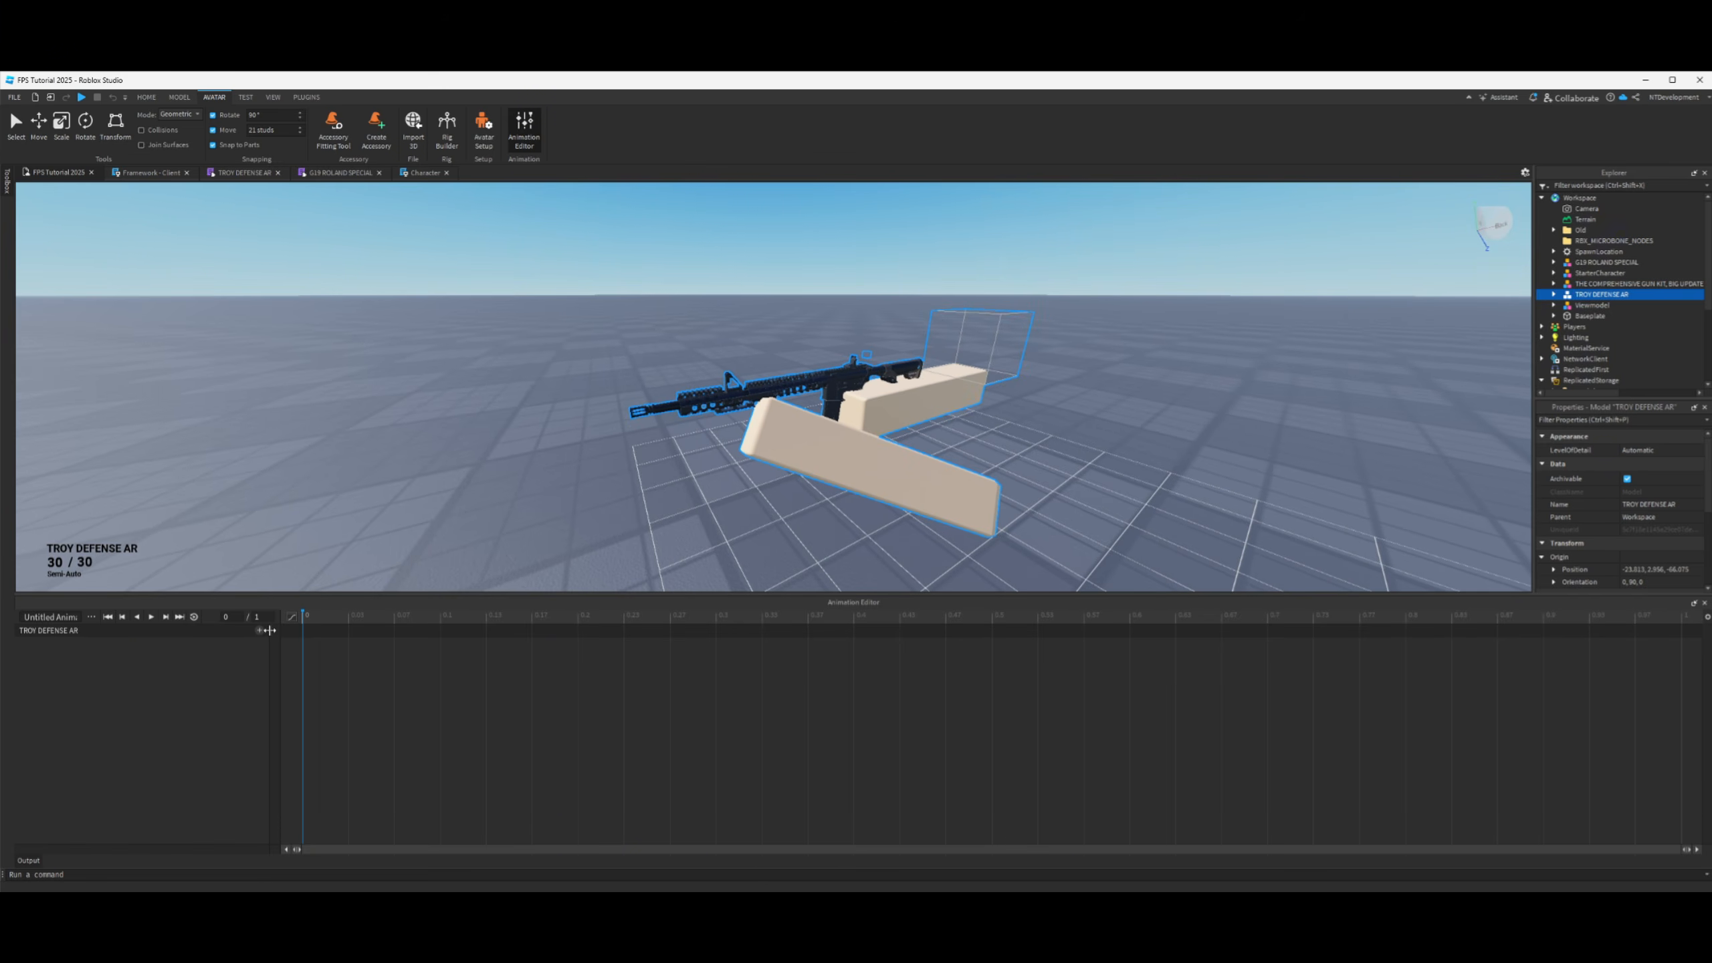
# - Name the animation Rifle and add tracks for all body parts of the TROY DEFENSE AR
pyautogui.click(58, 617)
pyautogui.tripleClick(68, 618)
pyautogui.write('Rifle')
pyautogui.press('Return')
pyautogui.click(260, 630)
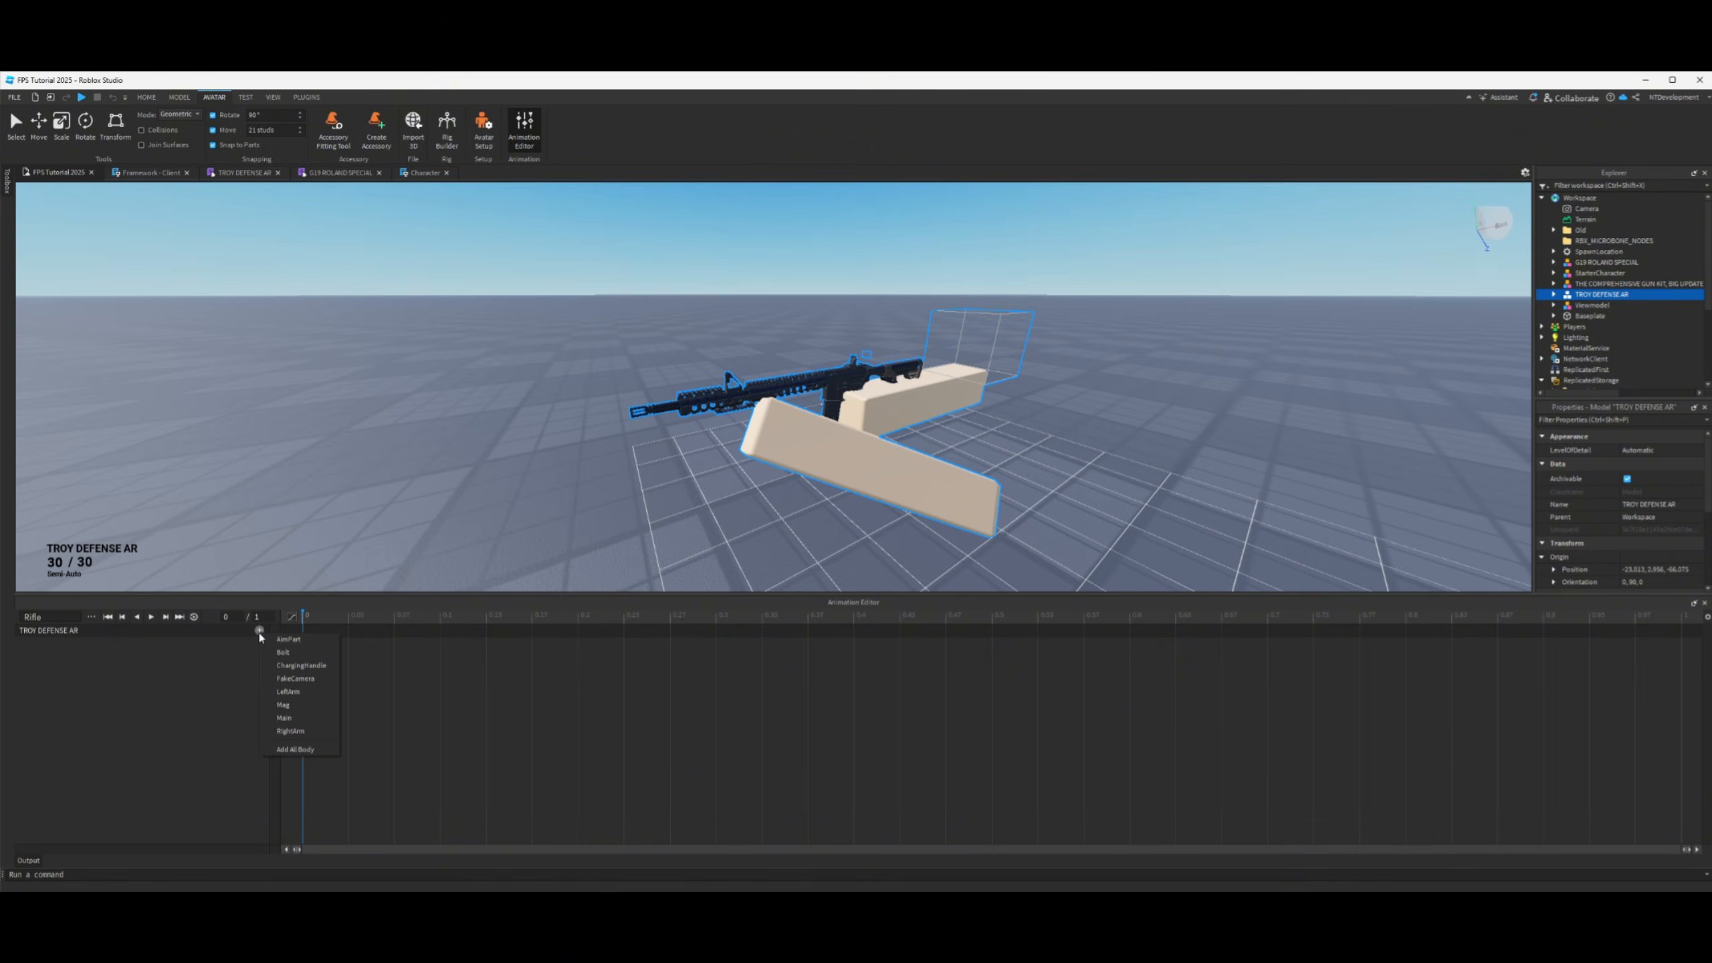
pyautogui.click(295, 750)
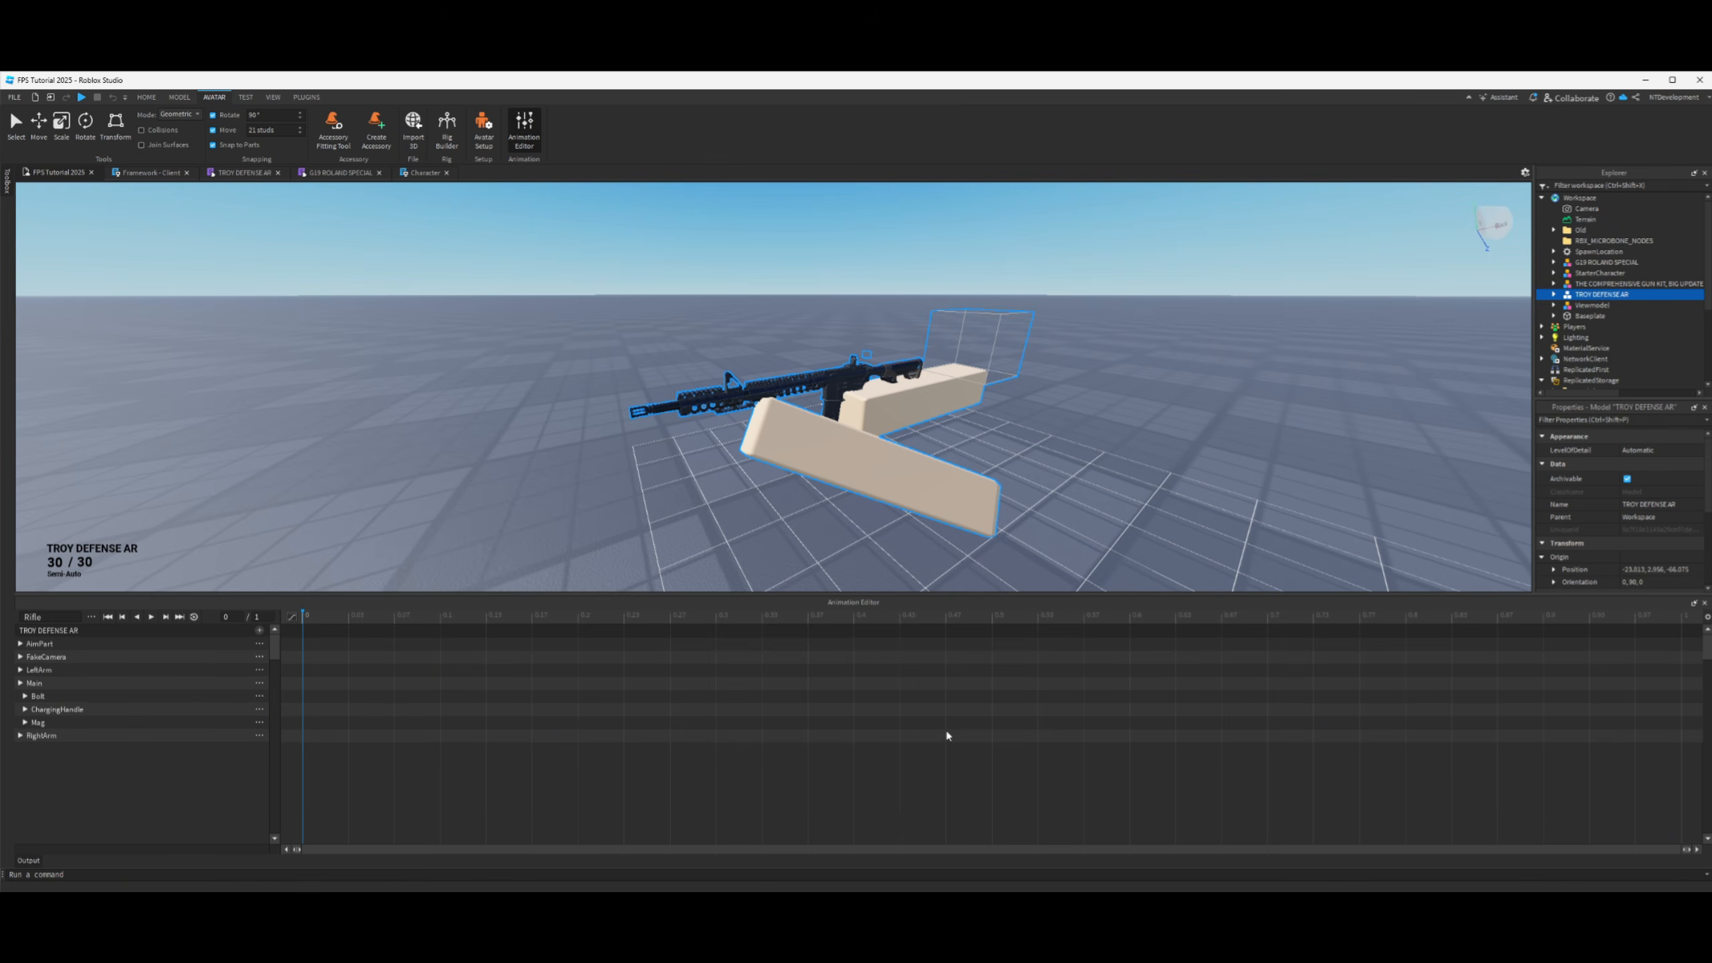
# - Key the Main, LeftArm and RightArm parts together at 0.07 on the timeline using the Move tool
pyautogui.moveTo(1073, 363); pyautogui.dragTo(1073, 364, button='right')
pyautogui.moveTo(786, 397); pyautogui.dragTo(787, 398, button='right')
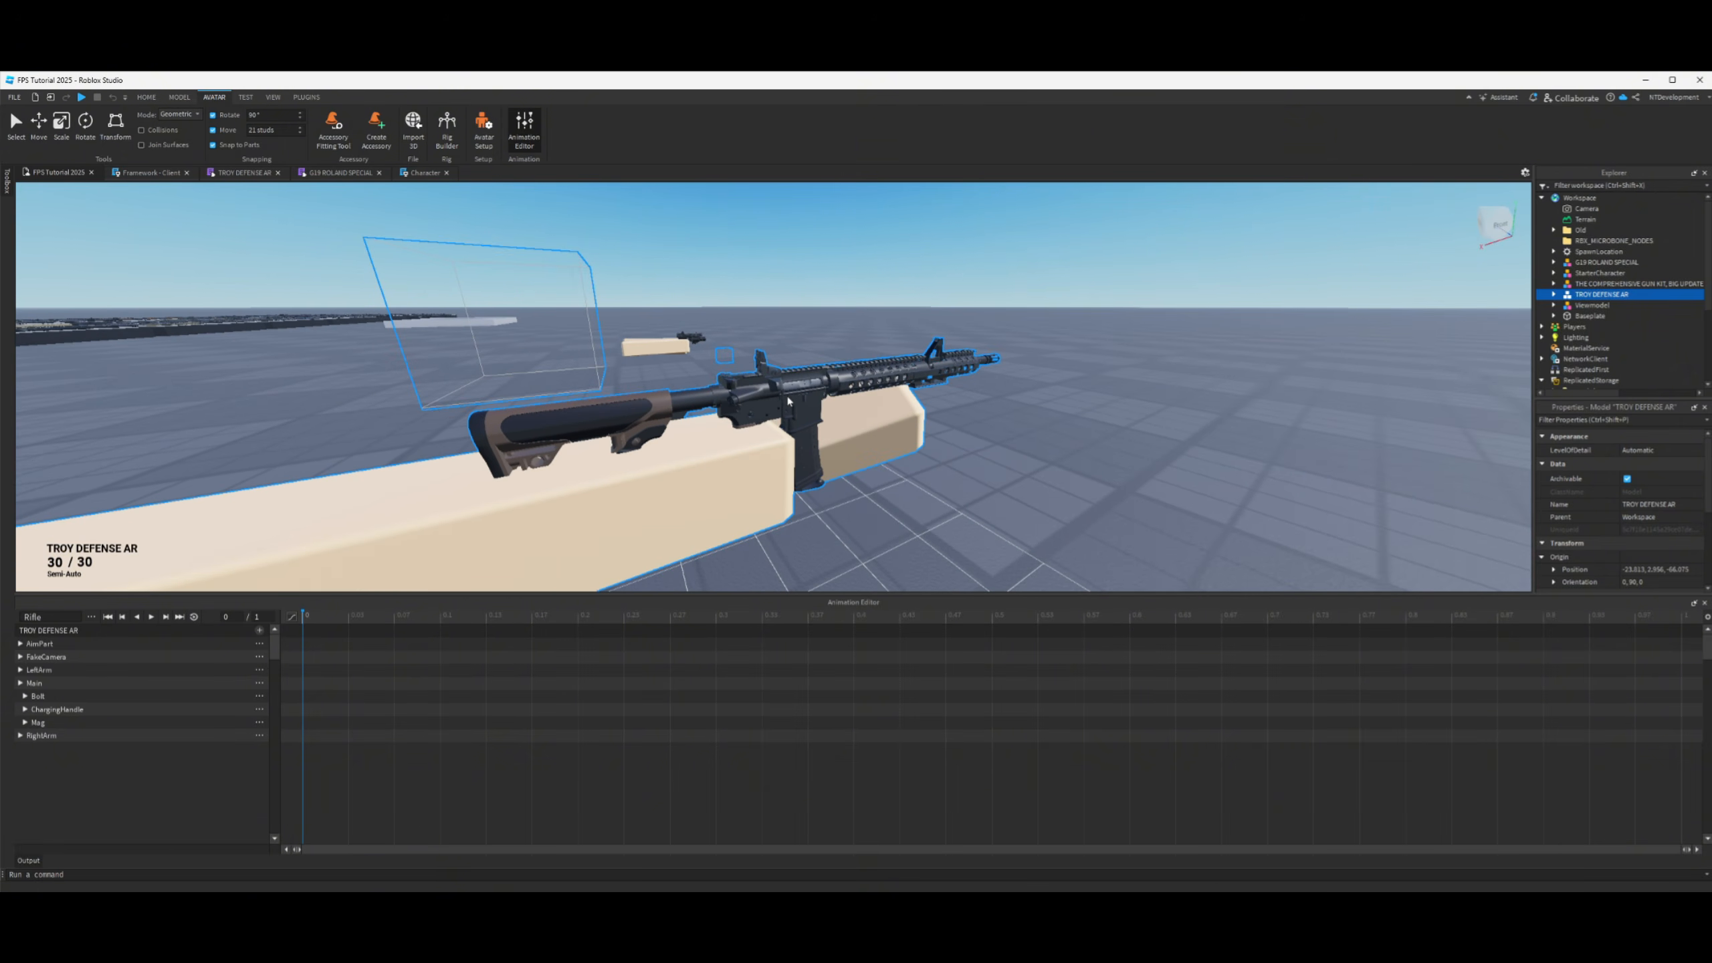
pyautogui.moveTo(731, 461); pyautogui.dragTo(731, 461, button='right')
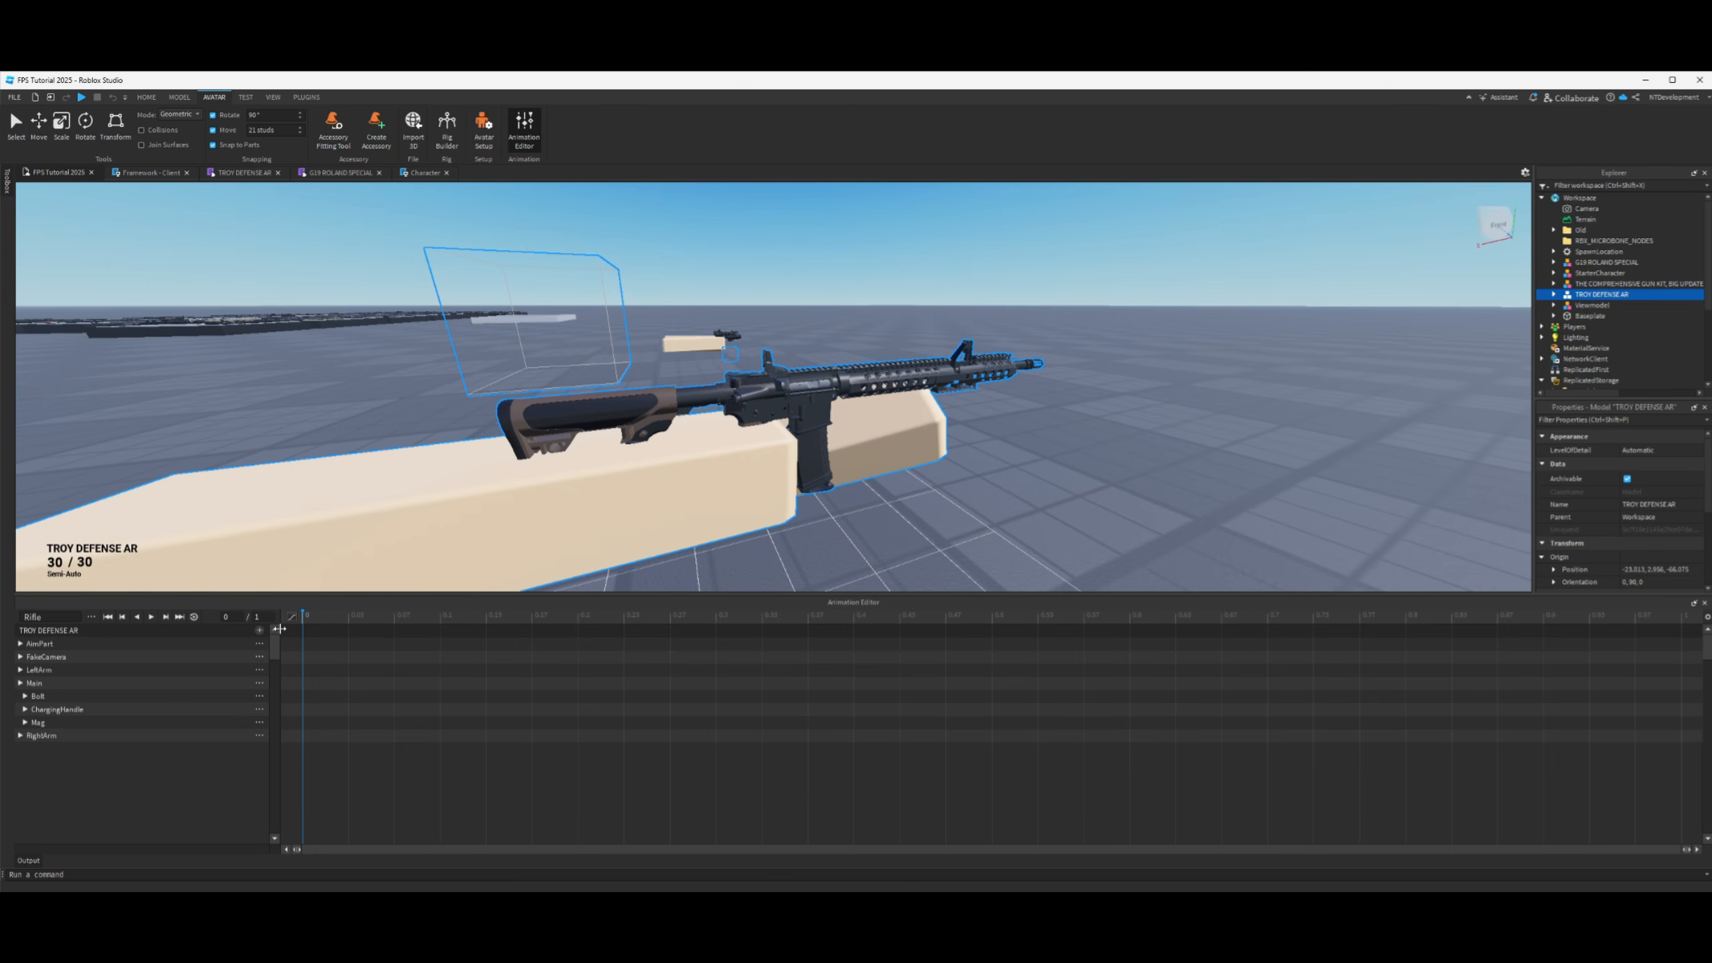
pyautogui.click(393, 631)
pyautogui.click(73, 683)
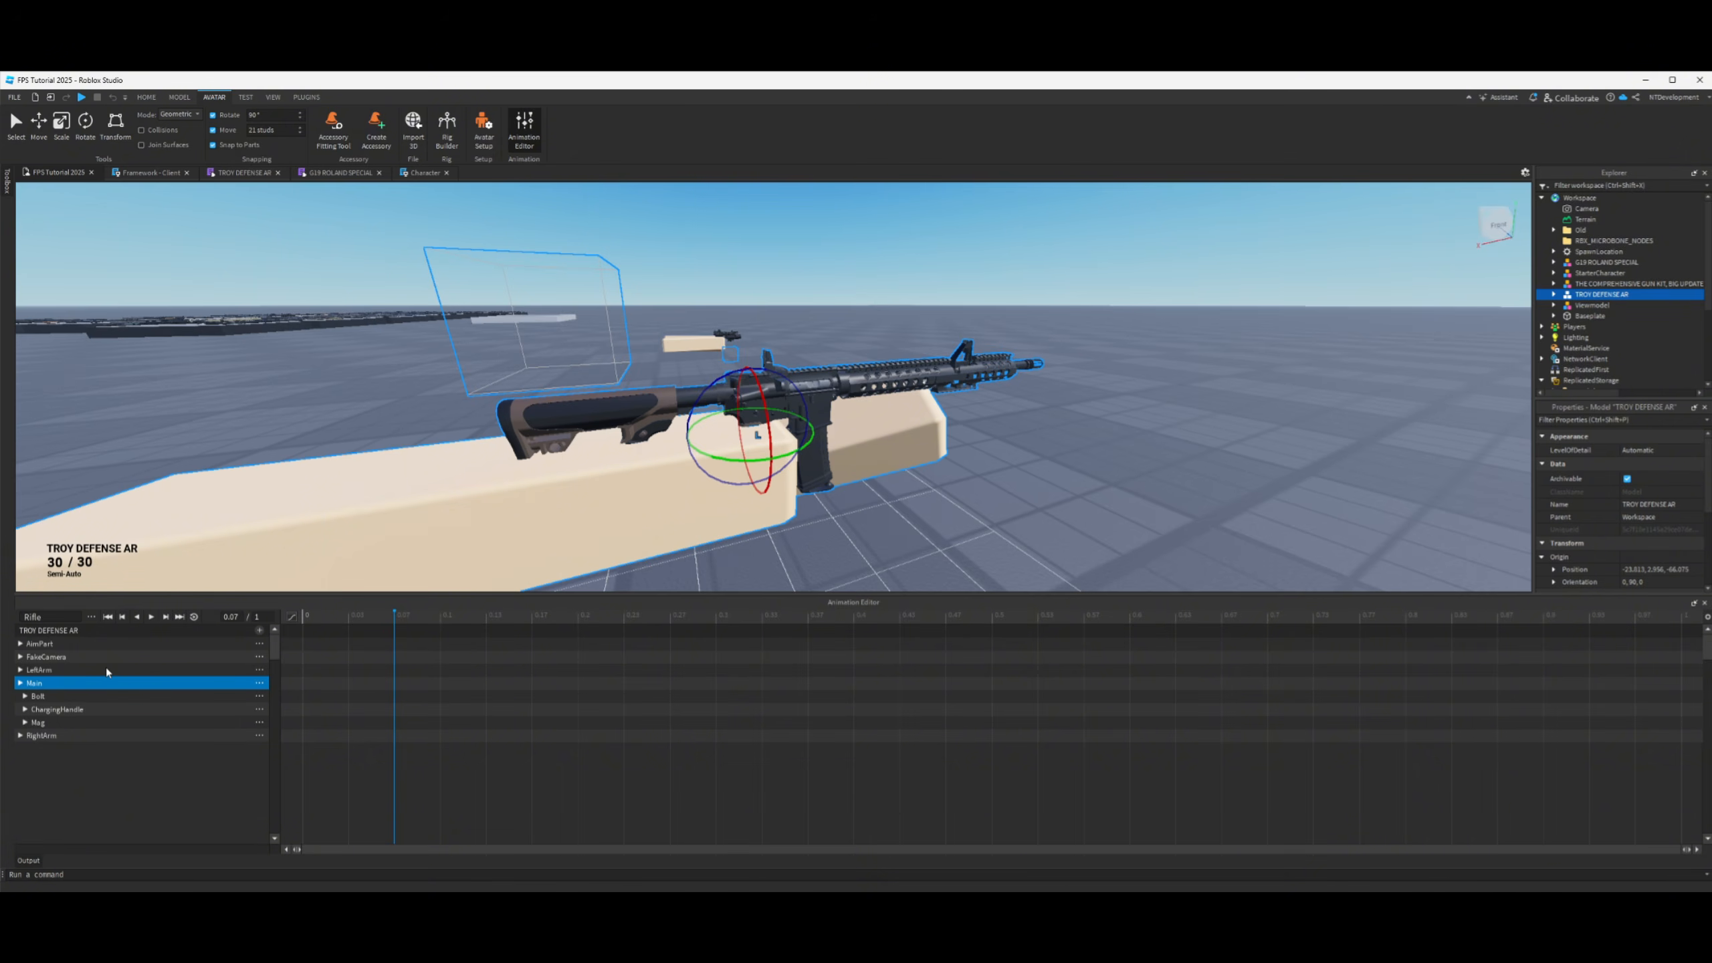
pyautogui.keyDown('ctrl'); pyautogui.click(45, 672); pyautogui.keyUp('ctrl')
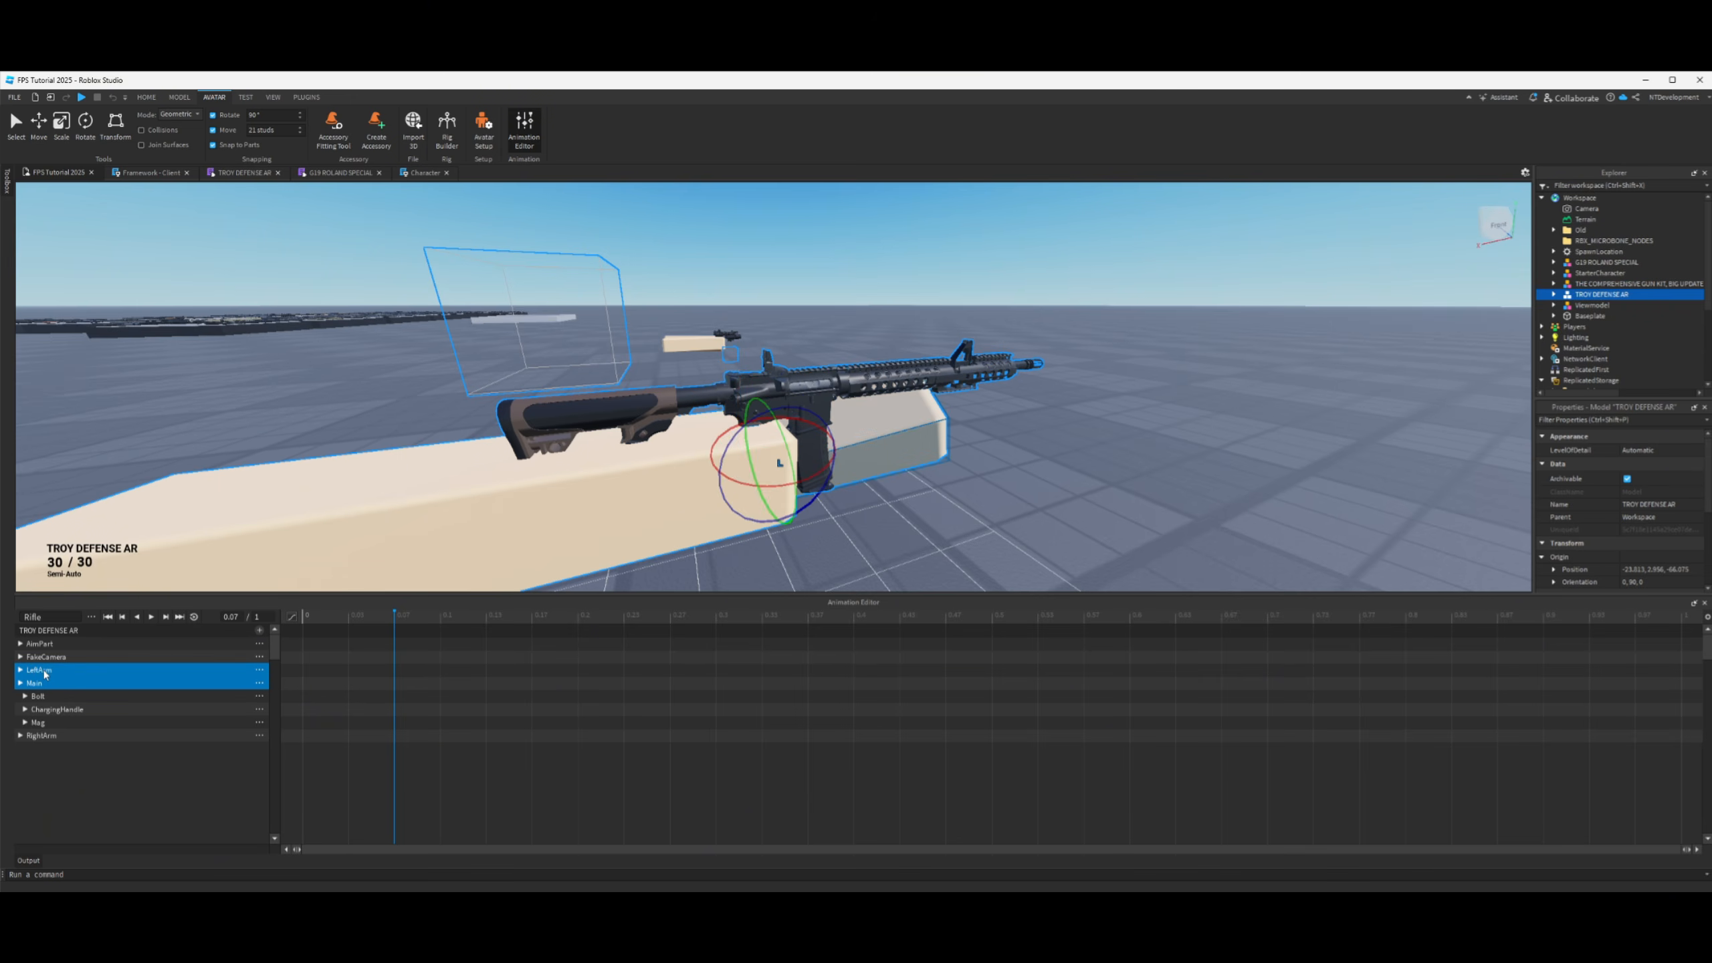
pyautogui.keyDown('ctrl'); pyautogui.click(42, 736); pyautogui.keyUp('ctrl')
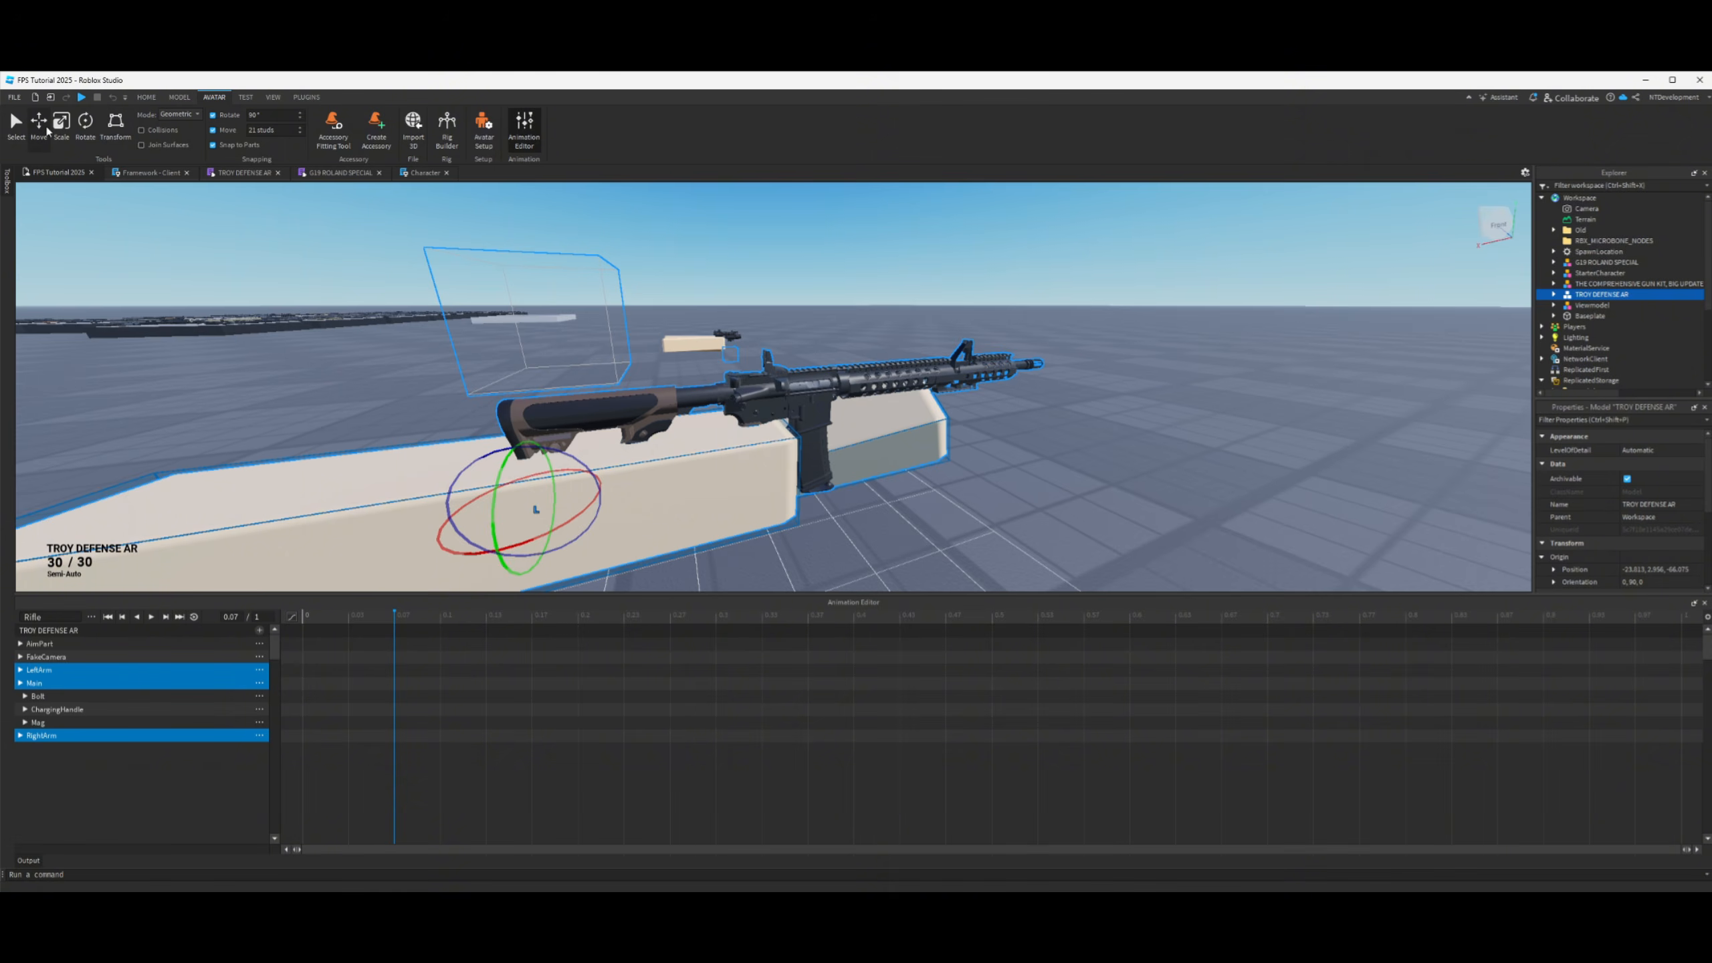
pyautogui.click(38, 125)
pyautogui.moveTo(602, 493); pyautogui.dragTo(592, 498)
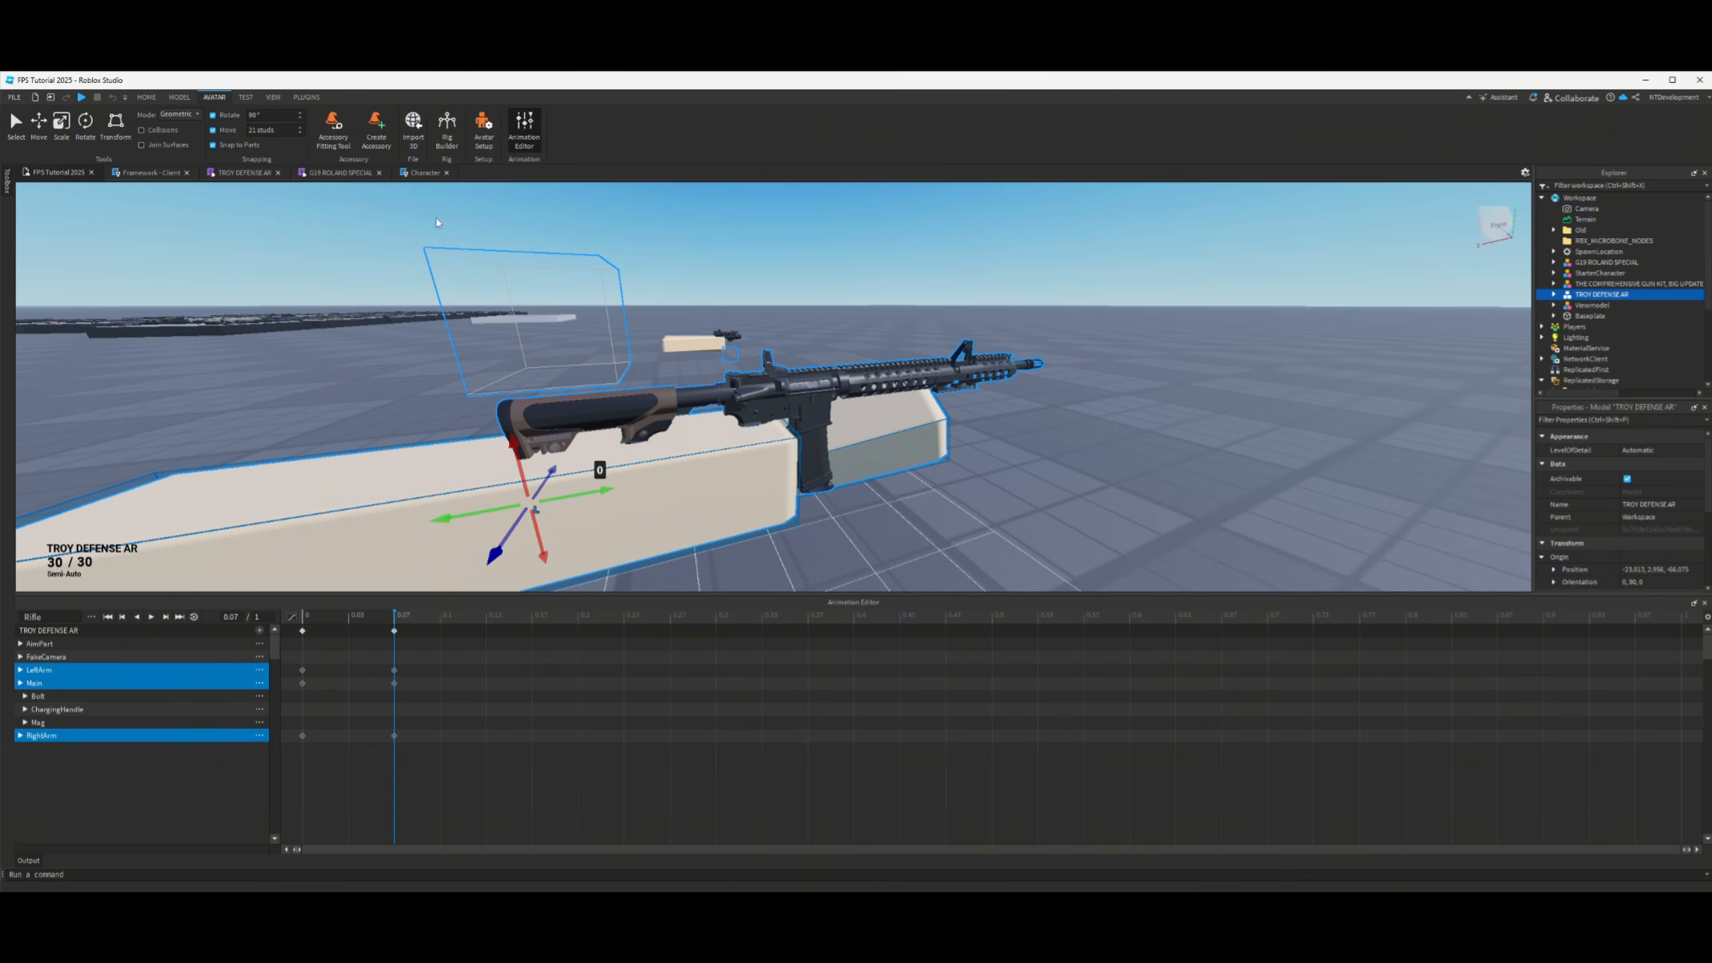
# - Turn off move and rotate snapping and shift the gun and both arms backward by about 0.223 studs at 0.07
pyautogui.click(213, 130)
pyautogui.click(213, 114)
pyautogui.moveTo(604, 492); pyautogui.dragTo(572, 505)
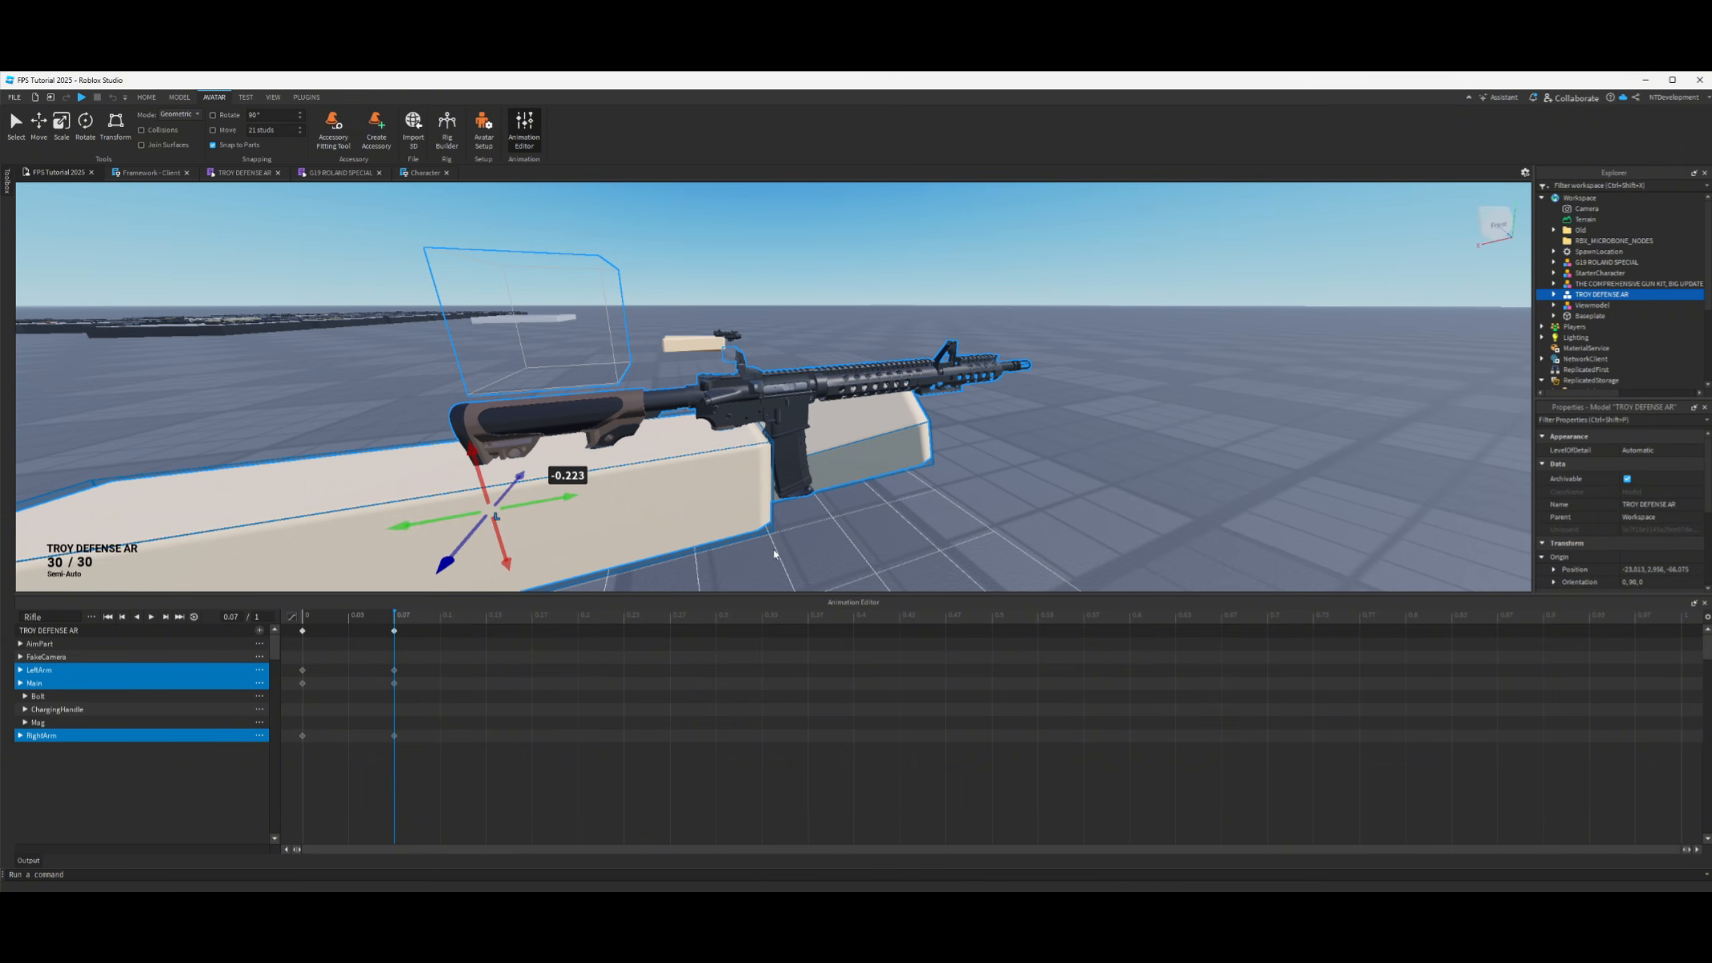
# - Slide the rifle's Bolt backward toward the stock at the 0.07 keyframe
pyautogui.moveTo(883, 454); pyautogui.dragTo(883, 456, button='right')
pyautogui.scroll(3, 883, 457)
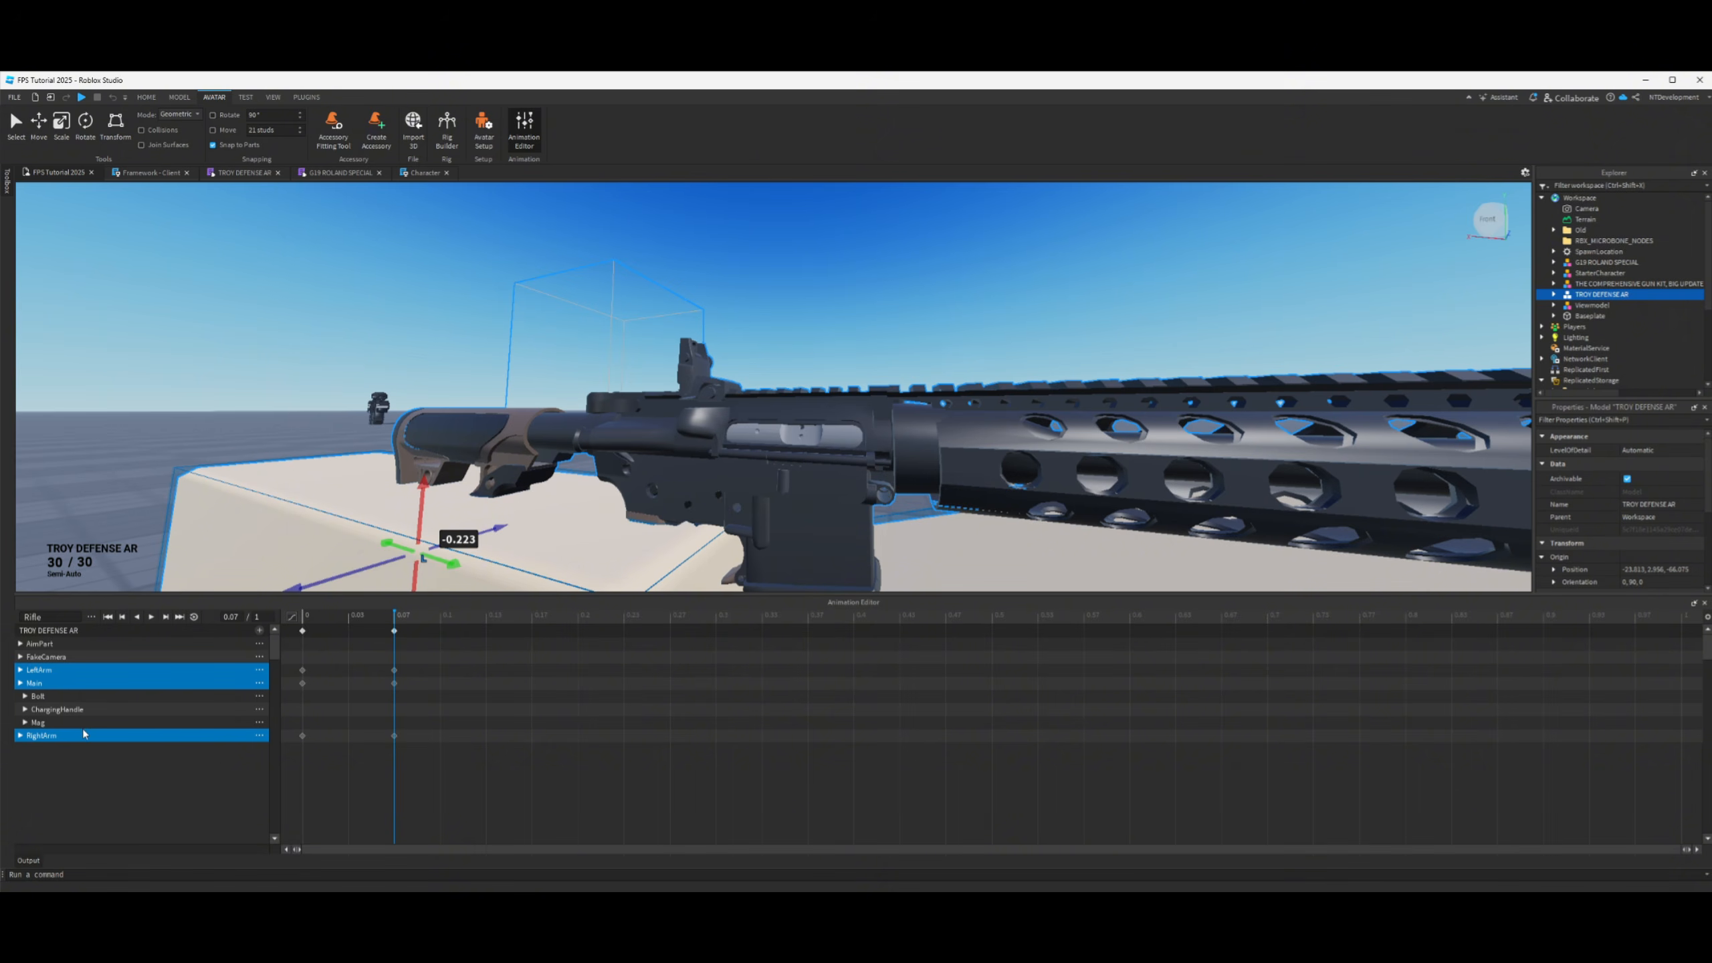
pyautogui.click(105, 699)
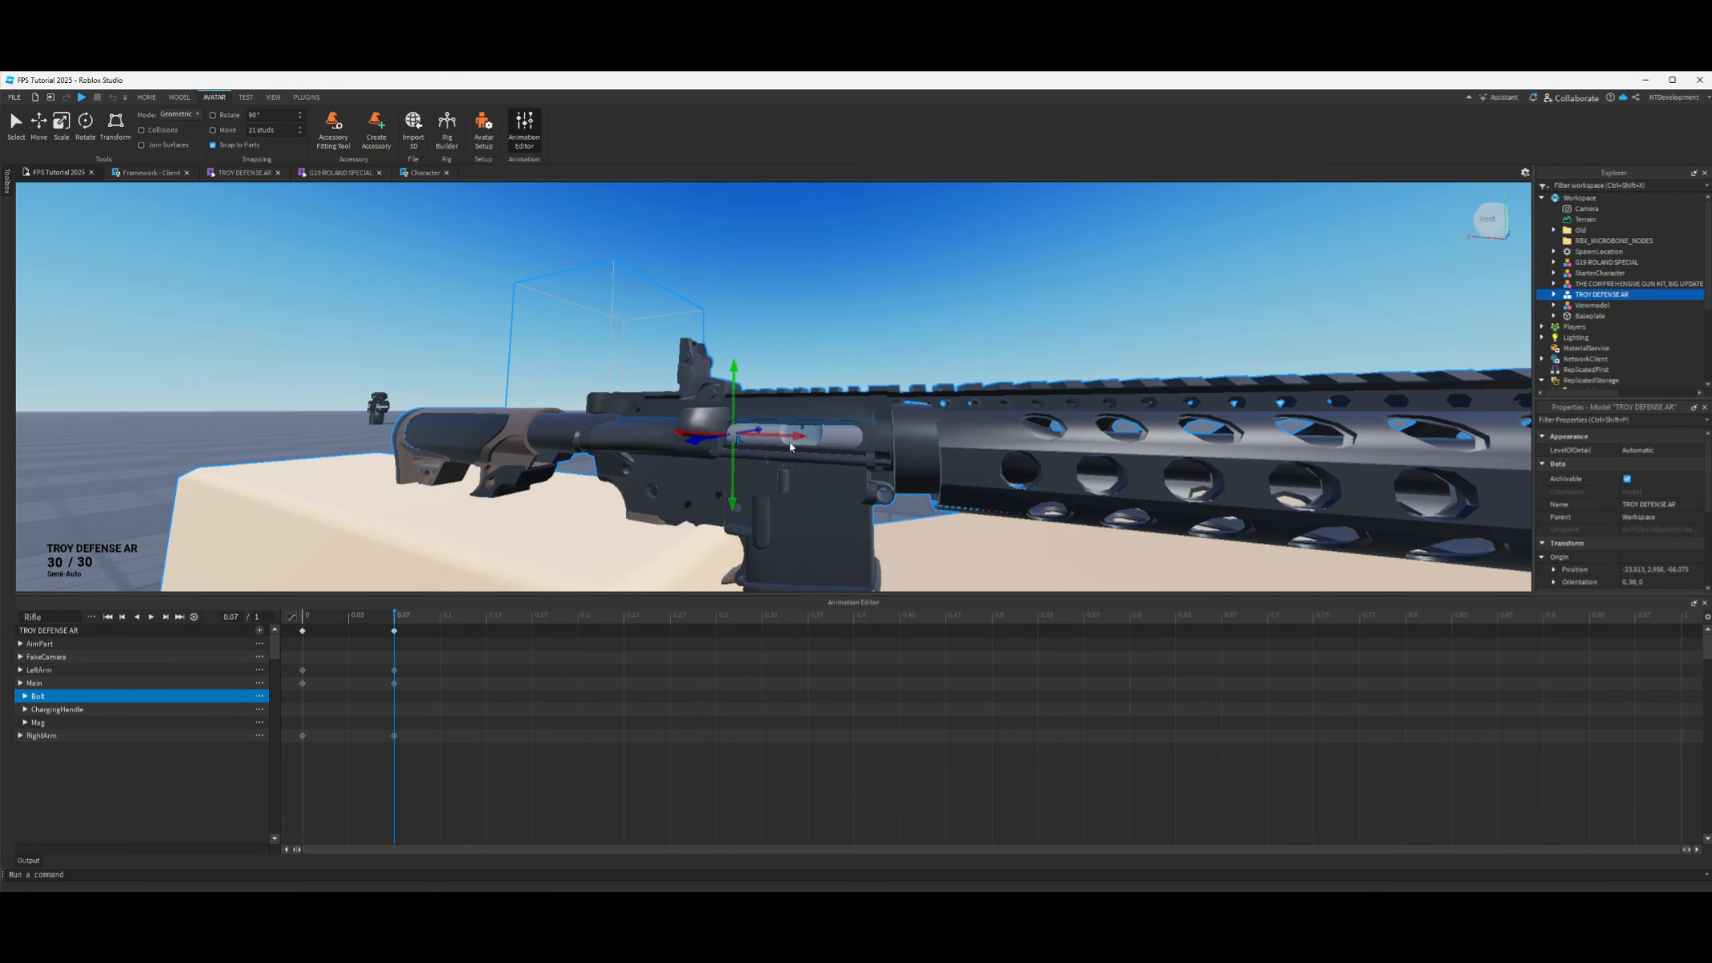
pyautogui.moveTo(801, 435); pyautogui.dragTo(696, 443)
pyautogui.rightClick(695, 444)
pyautogui.click(635, 491)
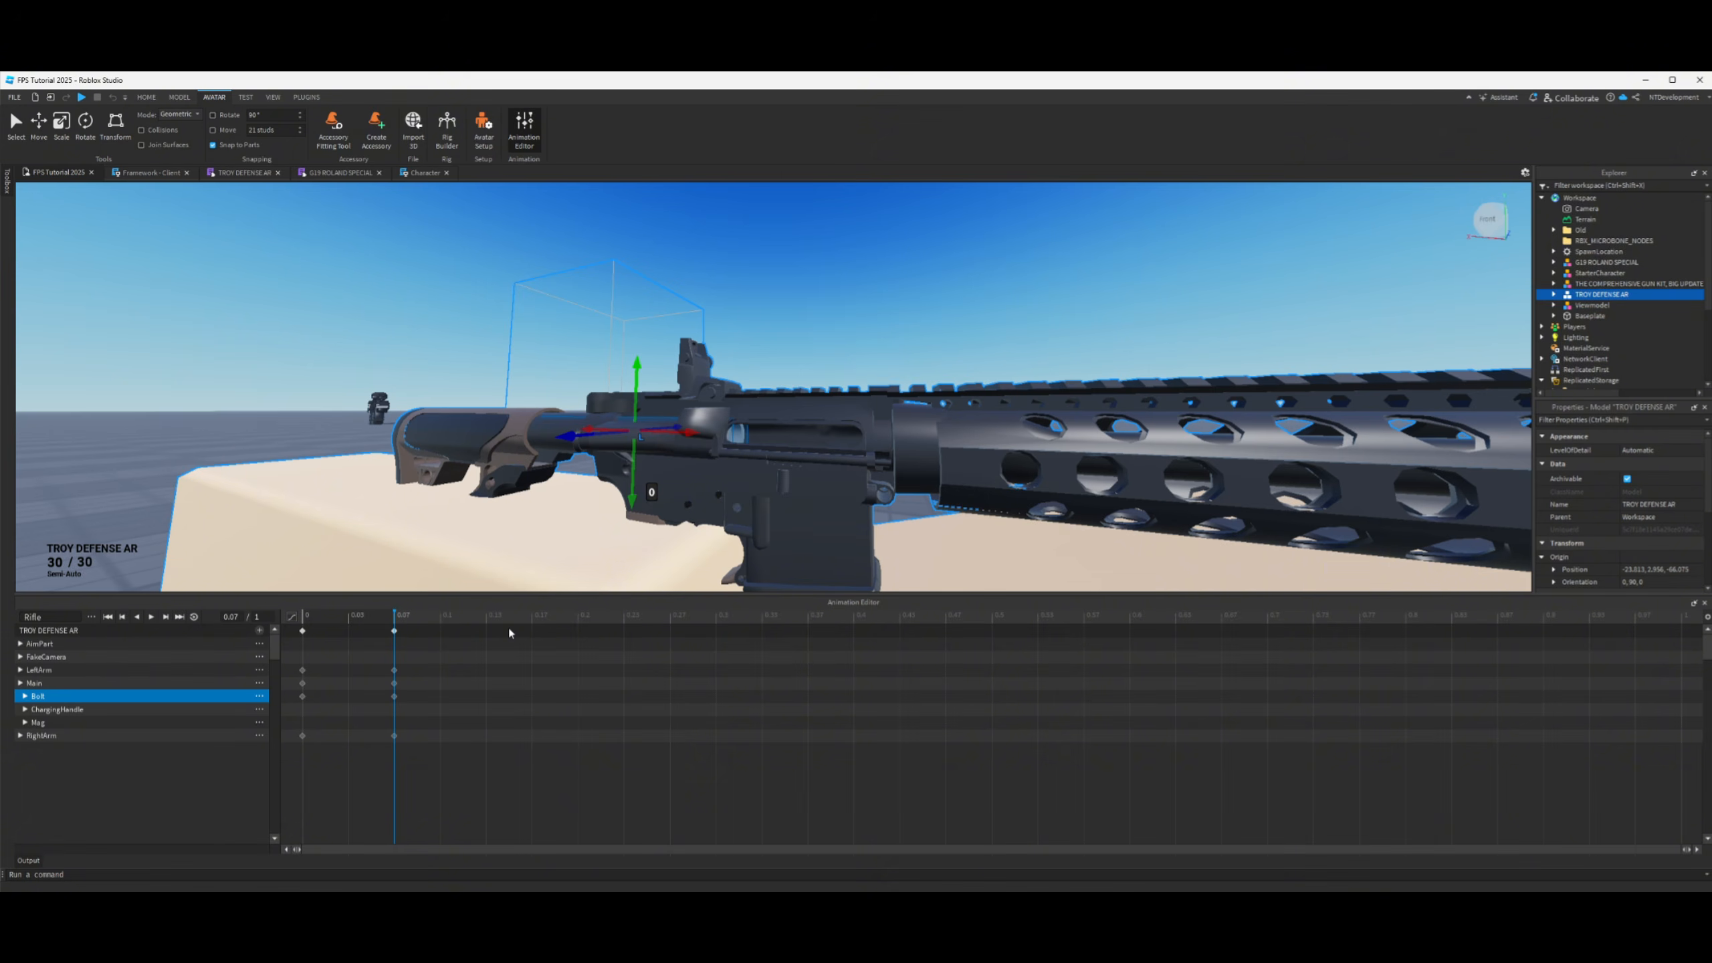
# - Paste the starting pose's keyframes at 0.13 on the timeline
pyautogui.moveTo(512, 512); pyautogui.dragTo(607, 513, button='right')
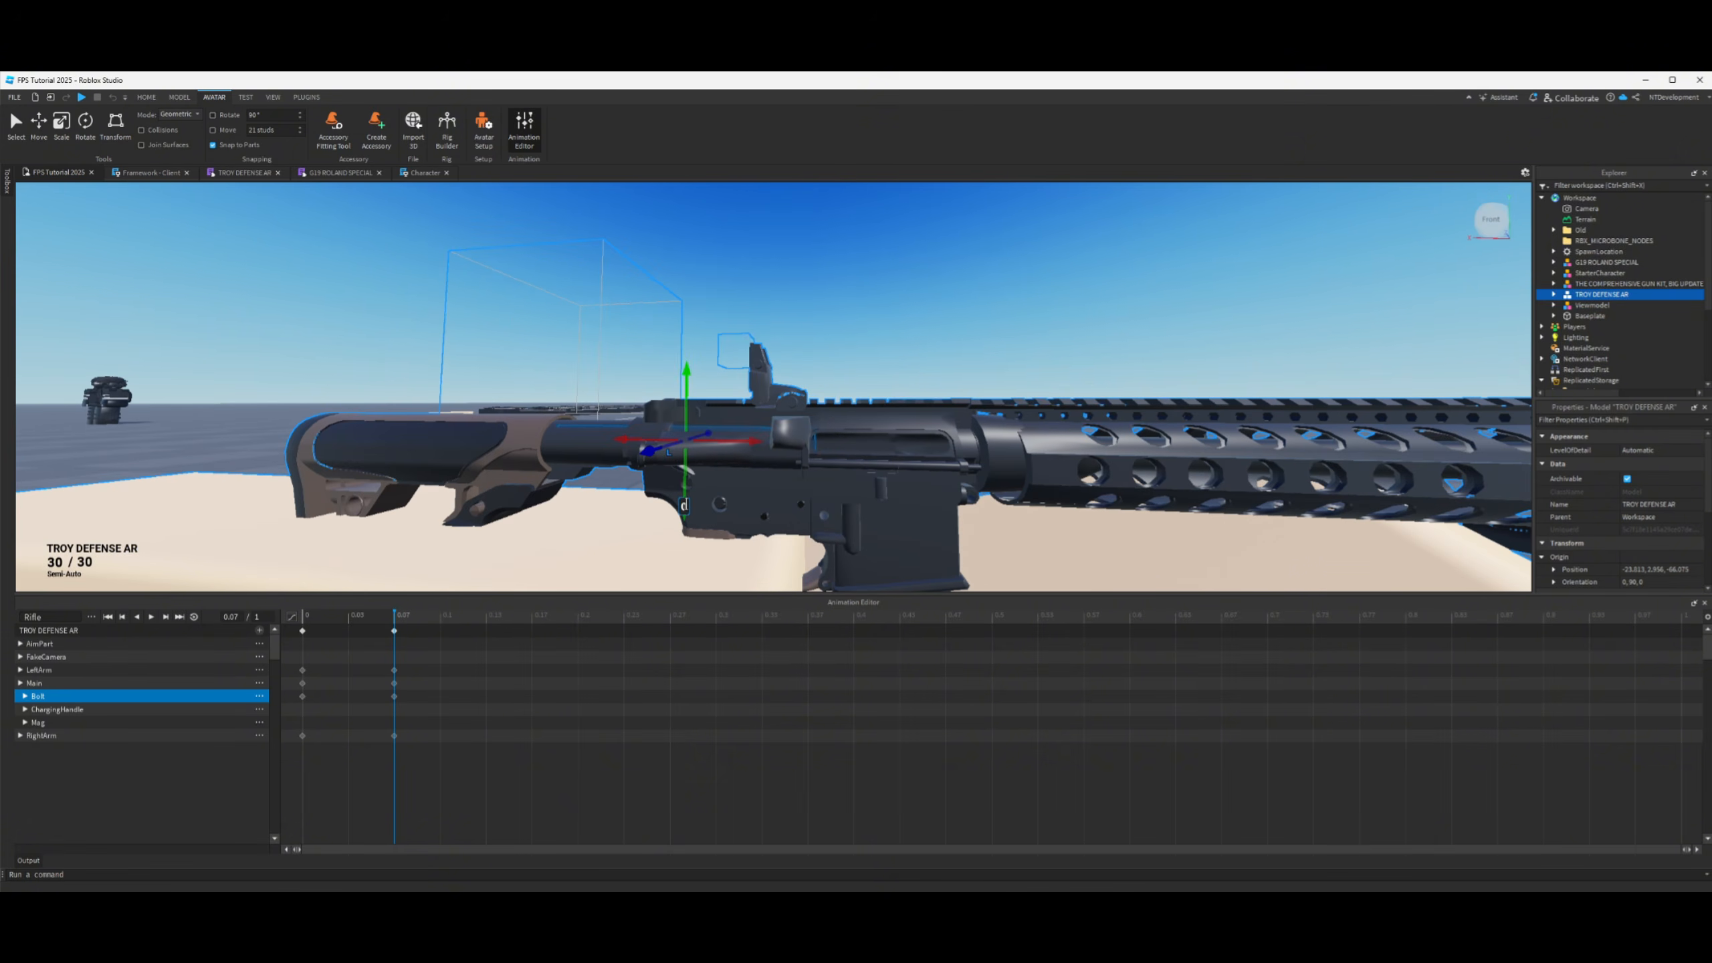
pyautogui.click(486, 628)
pyautogui.hotkey('ctrl', 'v')
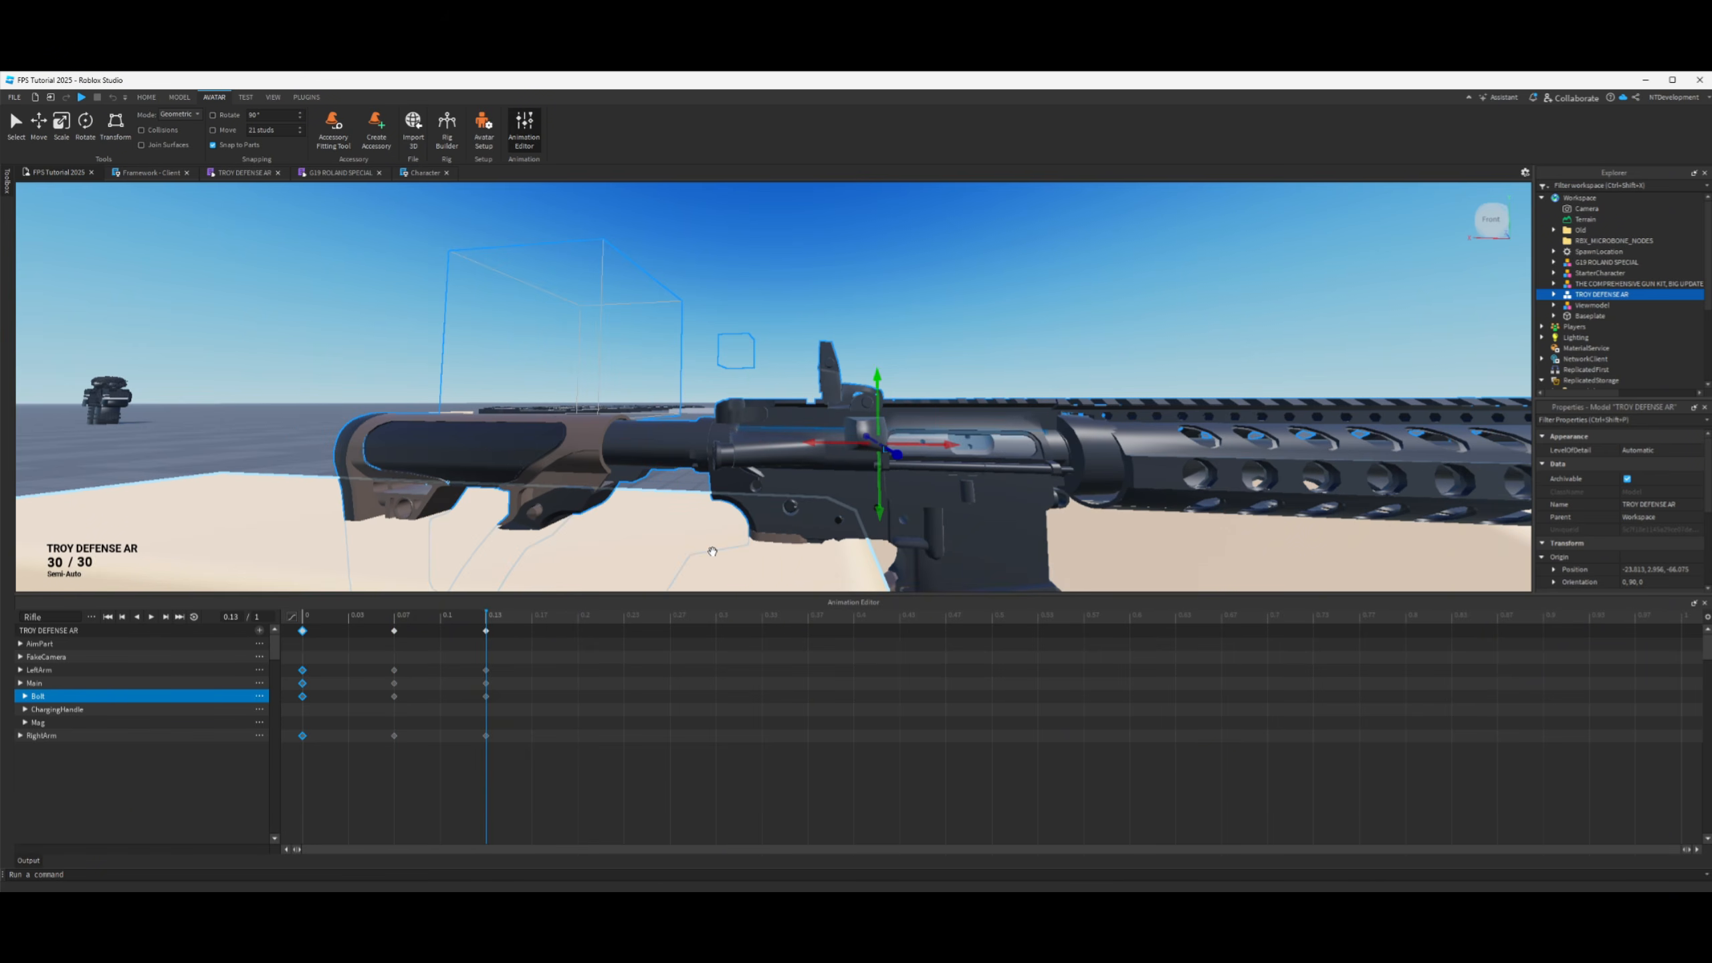
# - Preview the rifle's firing animation several times in the Animation Editor
pyautogui.click(152, 617)
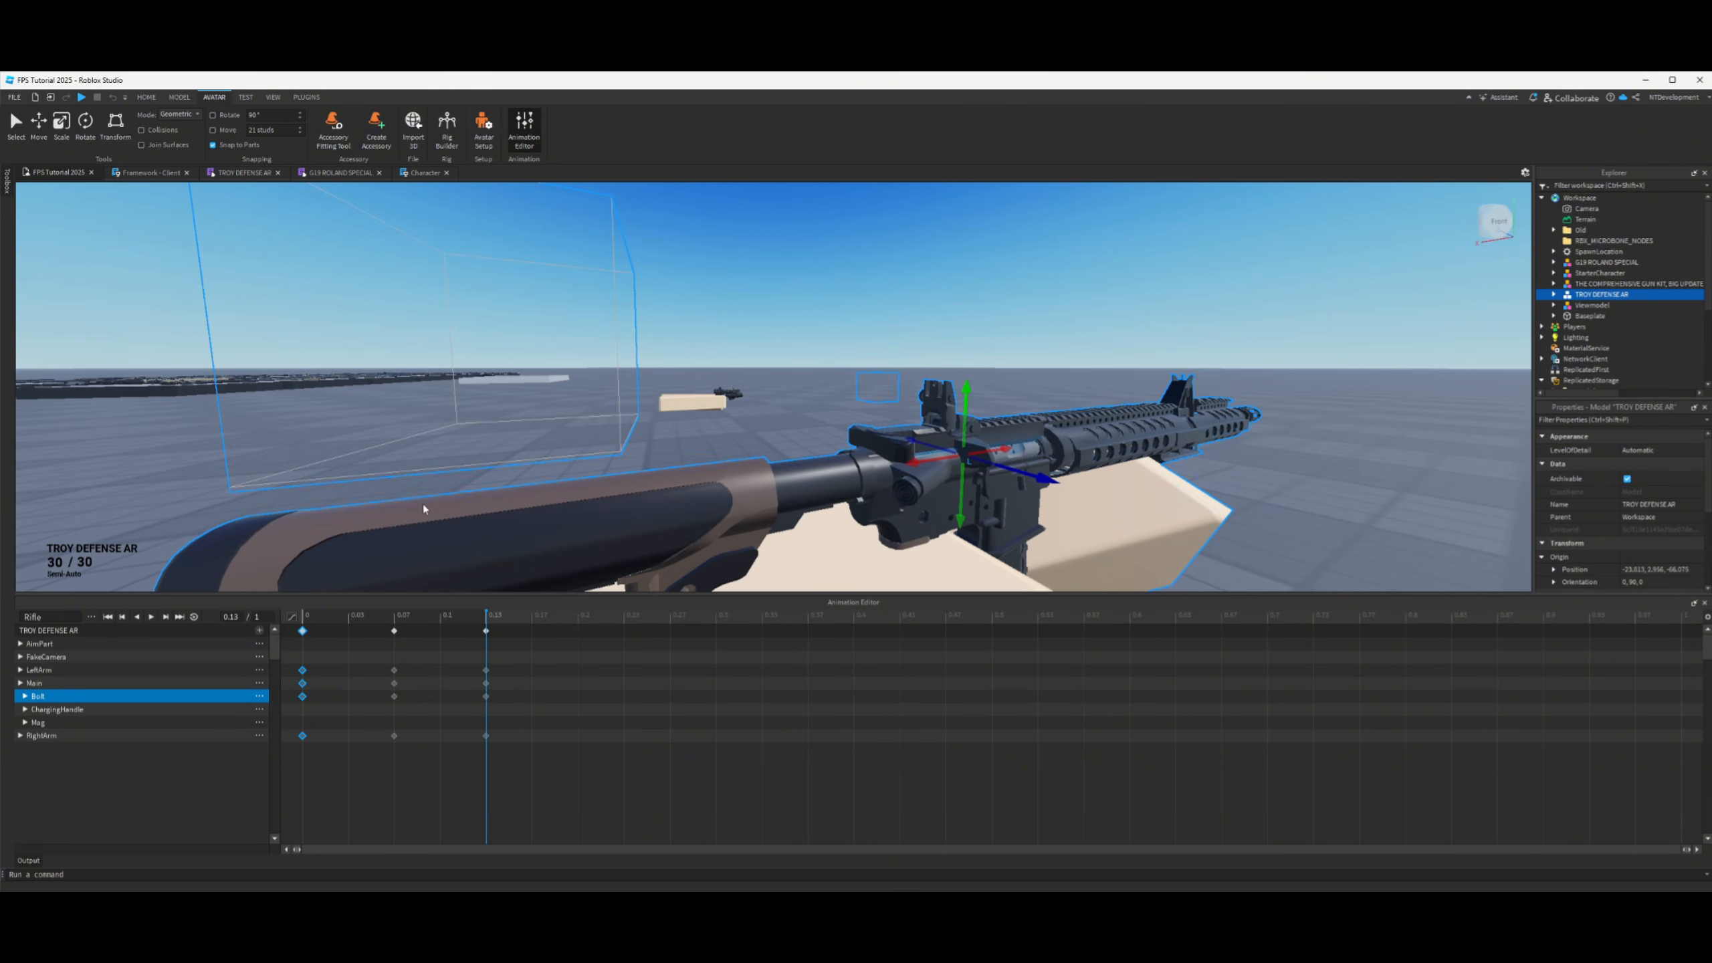
pyautogui.click(150, 618)
pyautogui.click(150, 619)
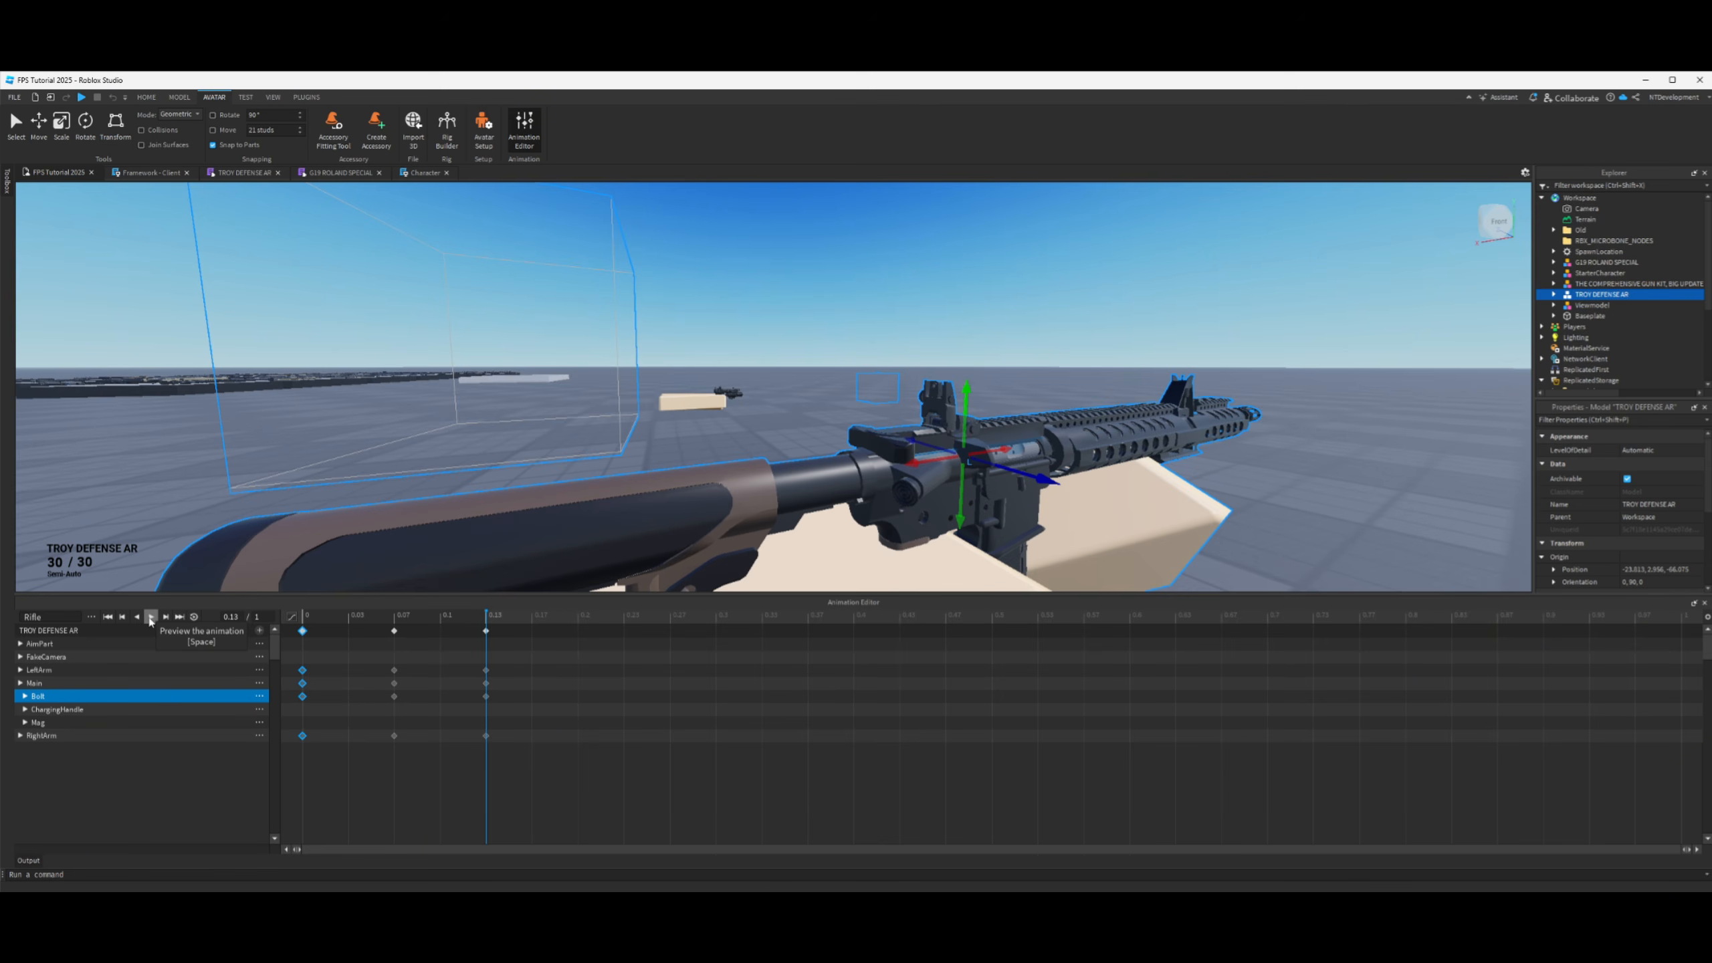
pyautogui.click(150, 619)
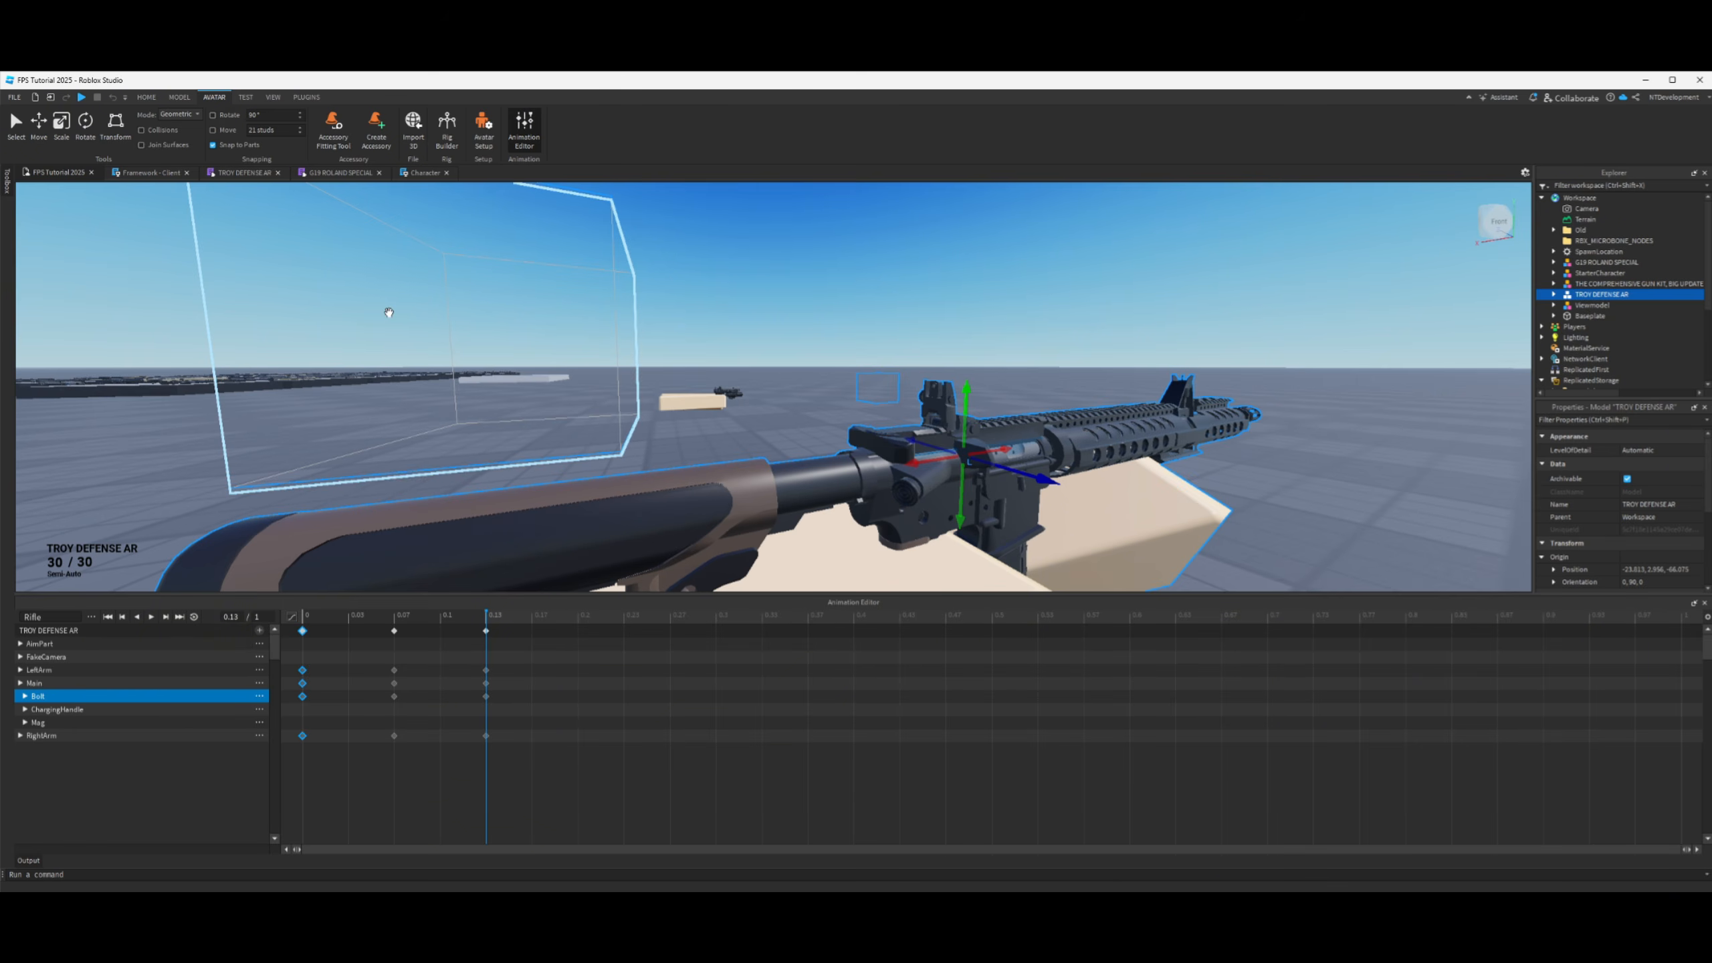
# - Lock the viewport camera to the TROY DEFENSE AR's FakeCamera with Camera Locker, preview the animation in first person, and clear the selection
pyautogui.click(1554, 295)
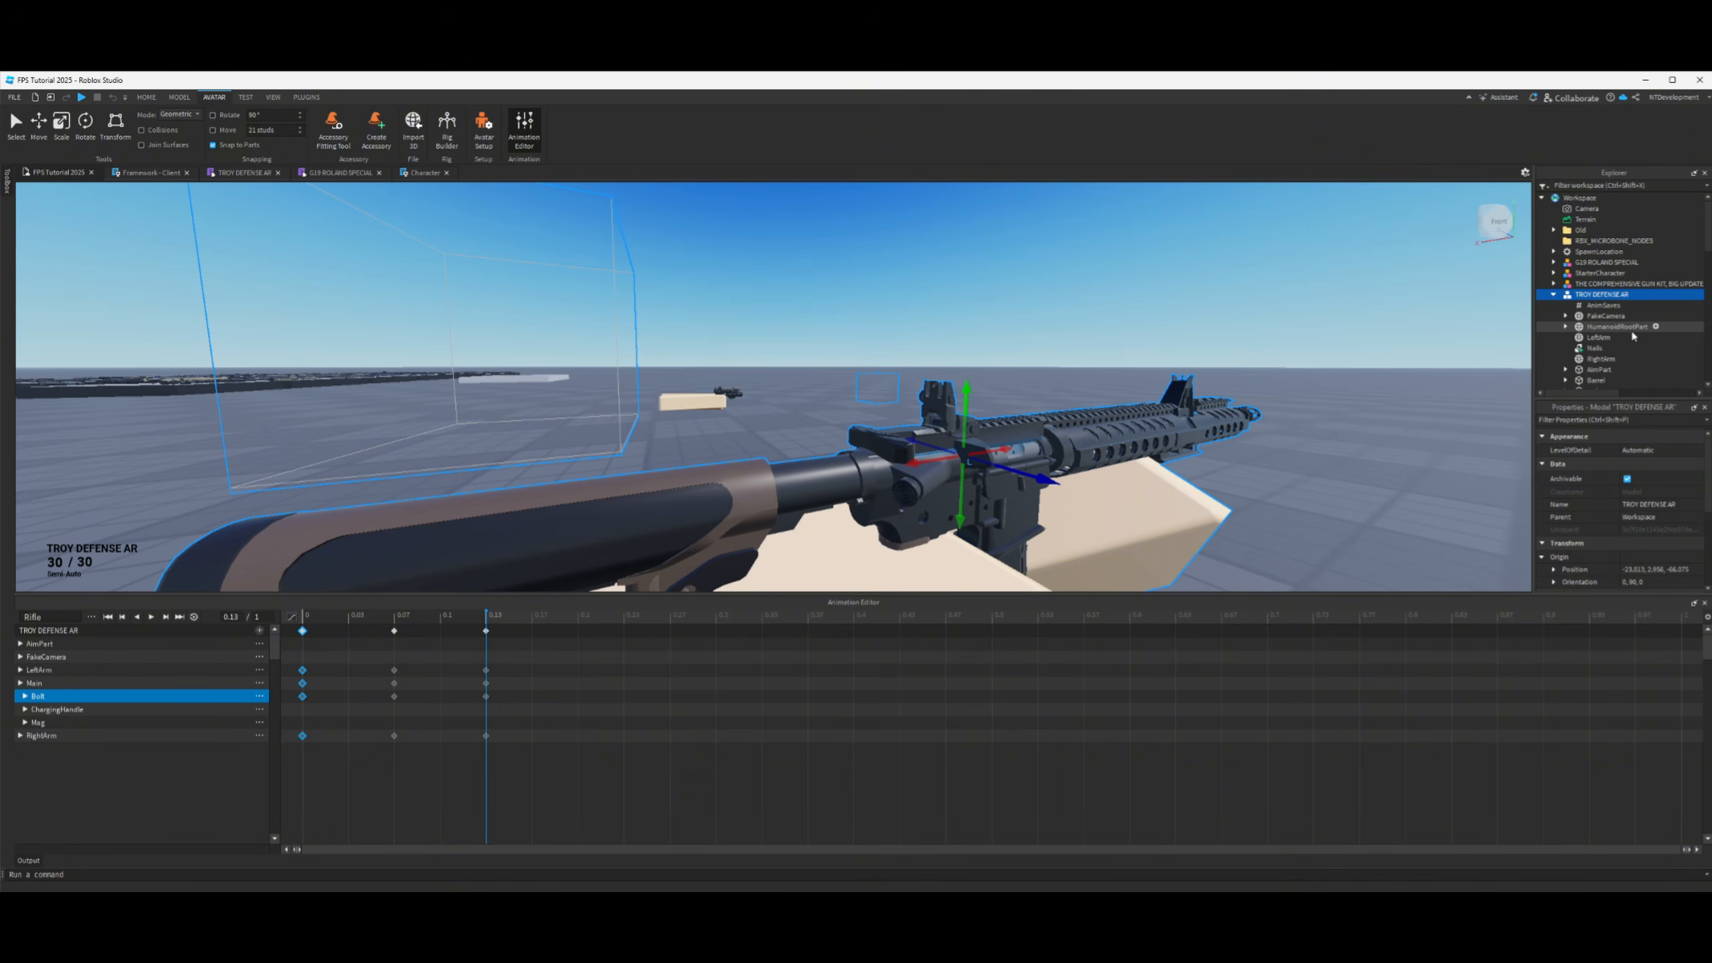
pyautogui.click(1605, 317)
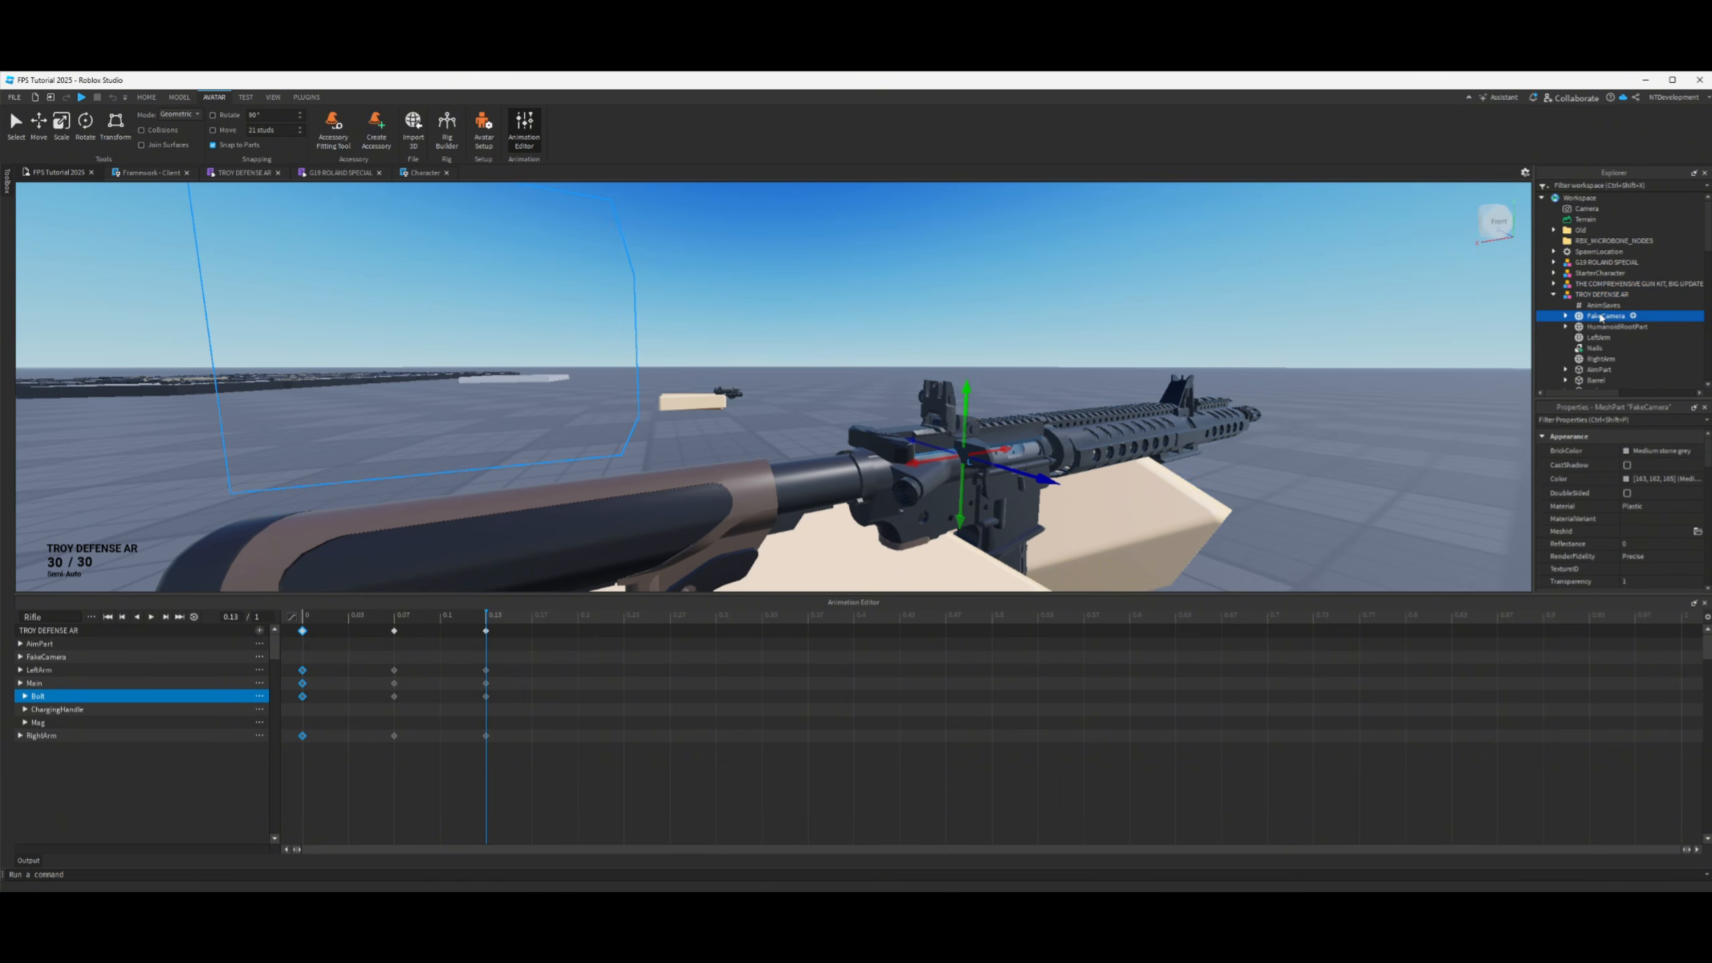
pyautogui.click(305, 97)
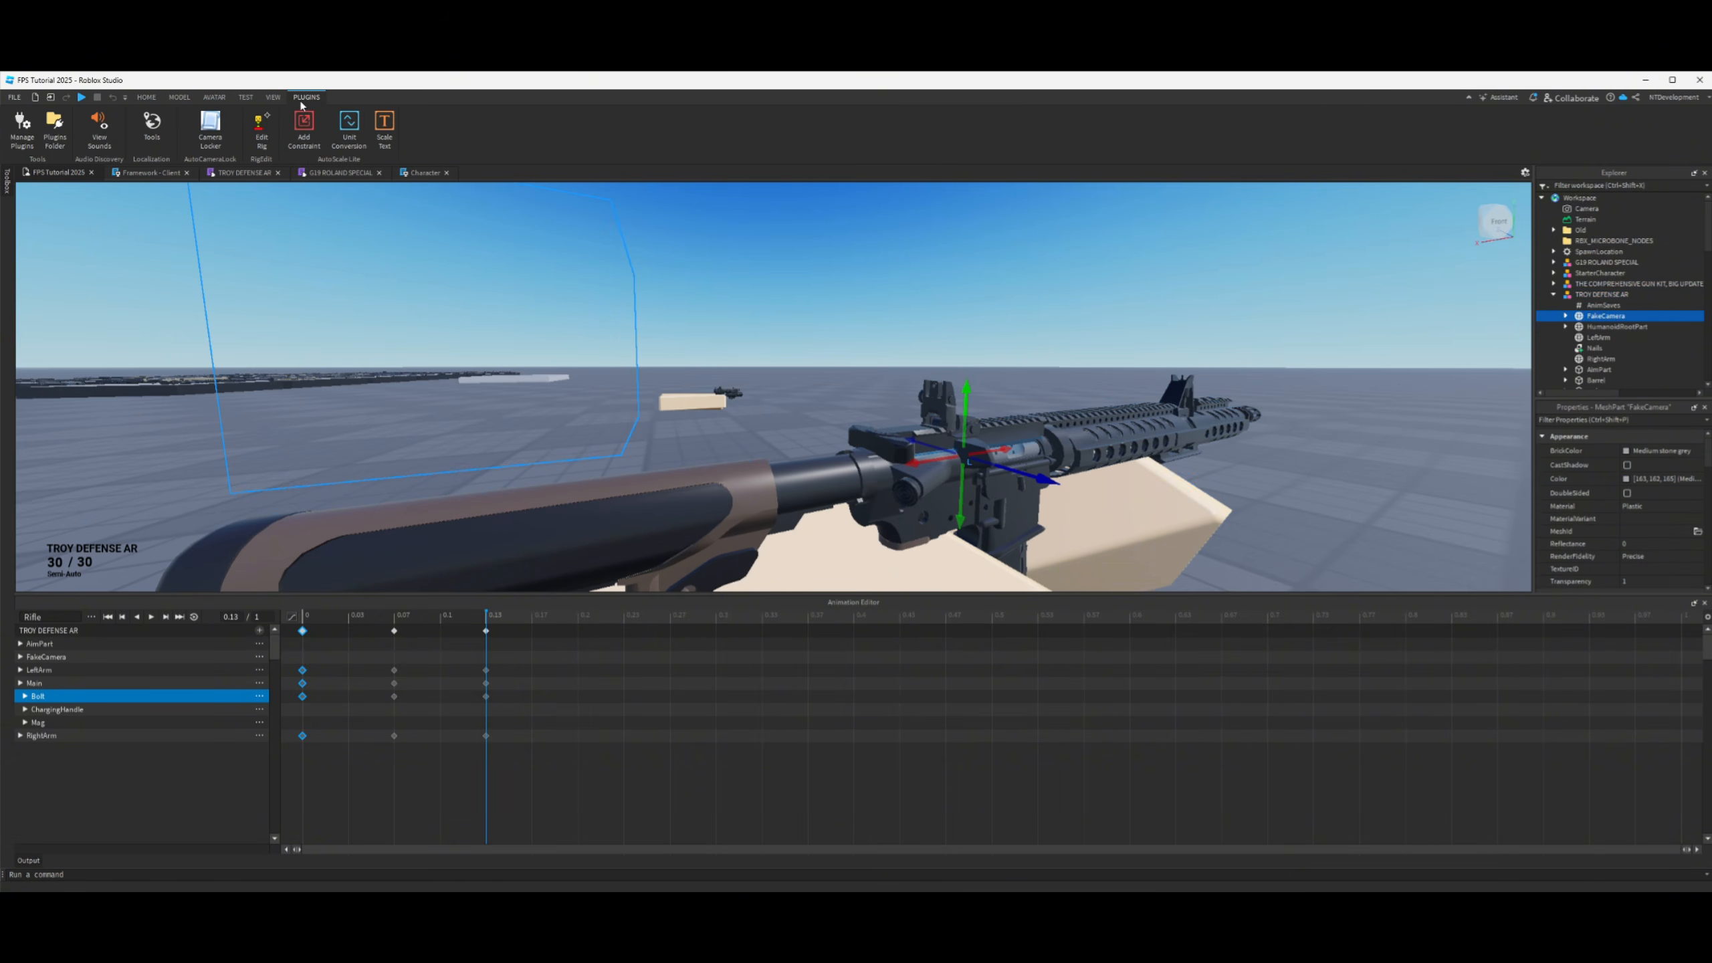
pyautogui.click(210, 135)
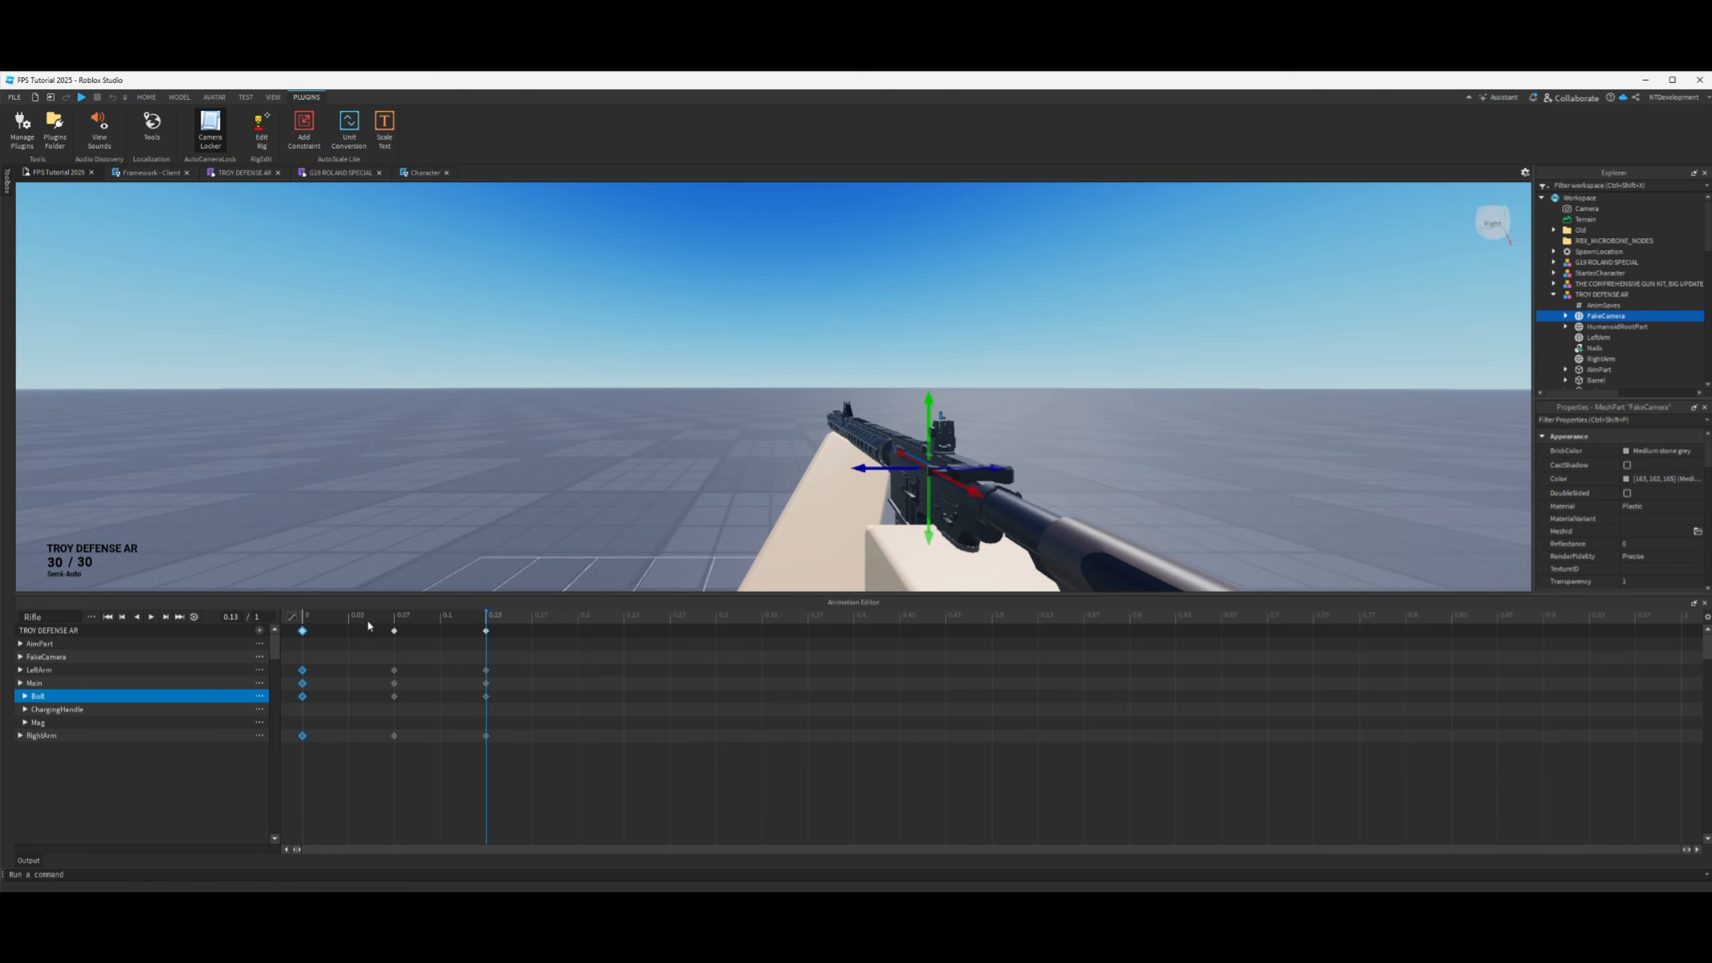
pyautogui.click(151, 617)
pyautogui.click(1421, 291)
pyautogui.click(1307, 273)
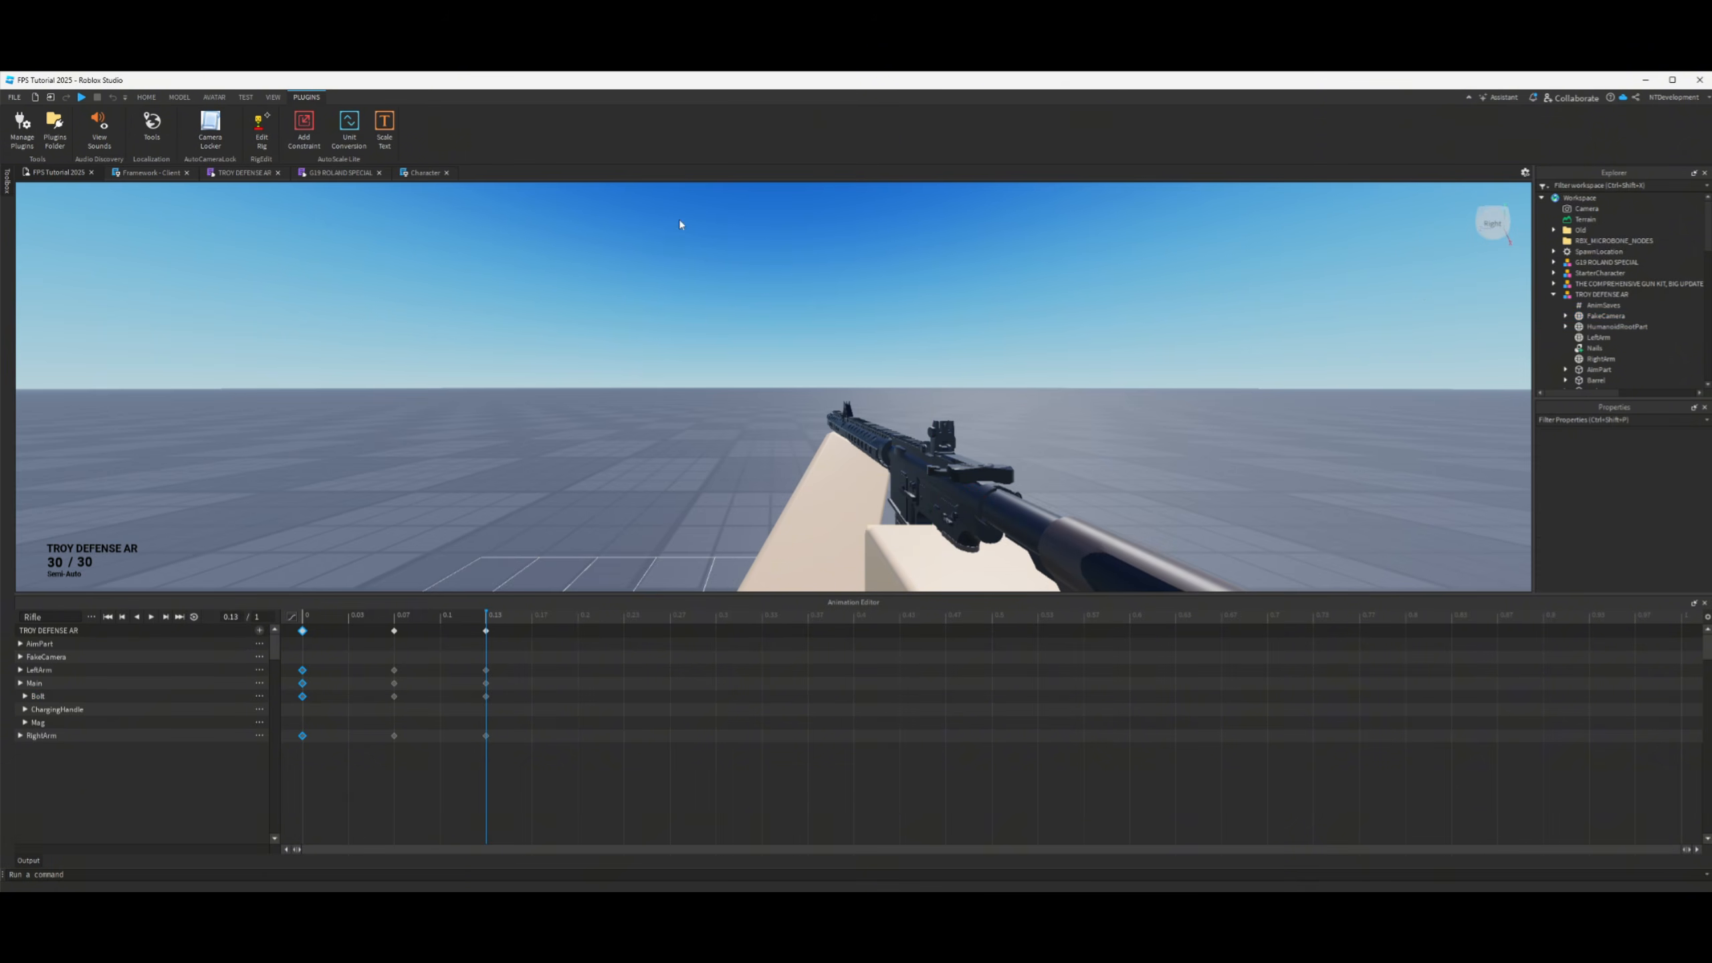
# - Release the viewport camera from Camera Locker and view the rifle from its side
pyautogui.click(221, 125)
pyautogui.moveTo(1160, 426); pyautogui.dragTo(1118, 430, button='right')
pyautogui.press('d')
pyautogui.press('s')
# - At the 0.07 keyframe, move LeftArm, Main and RightArm together backward toward the stock by about 0.137, and preview the animation
pyautogui.click(394, 630)
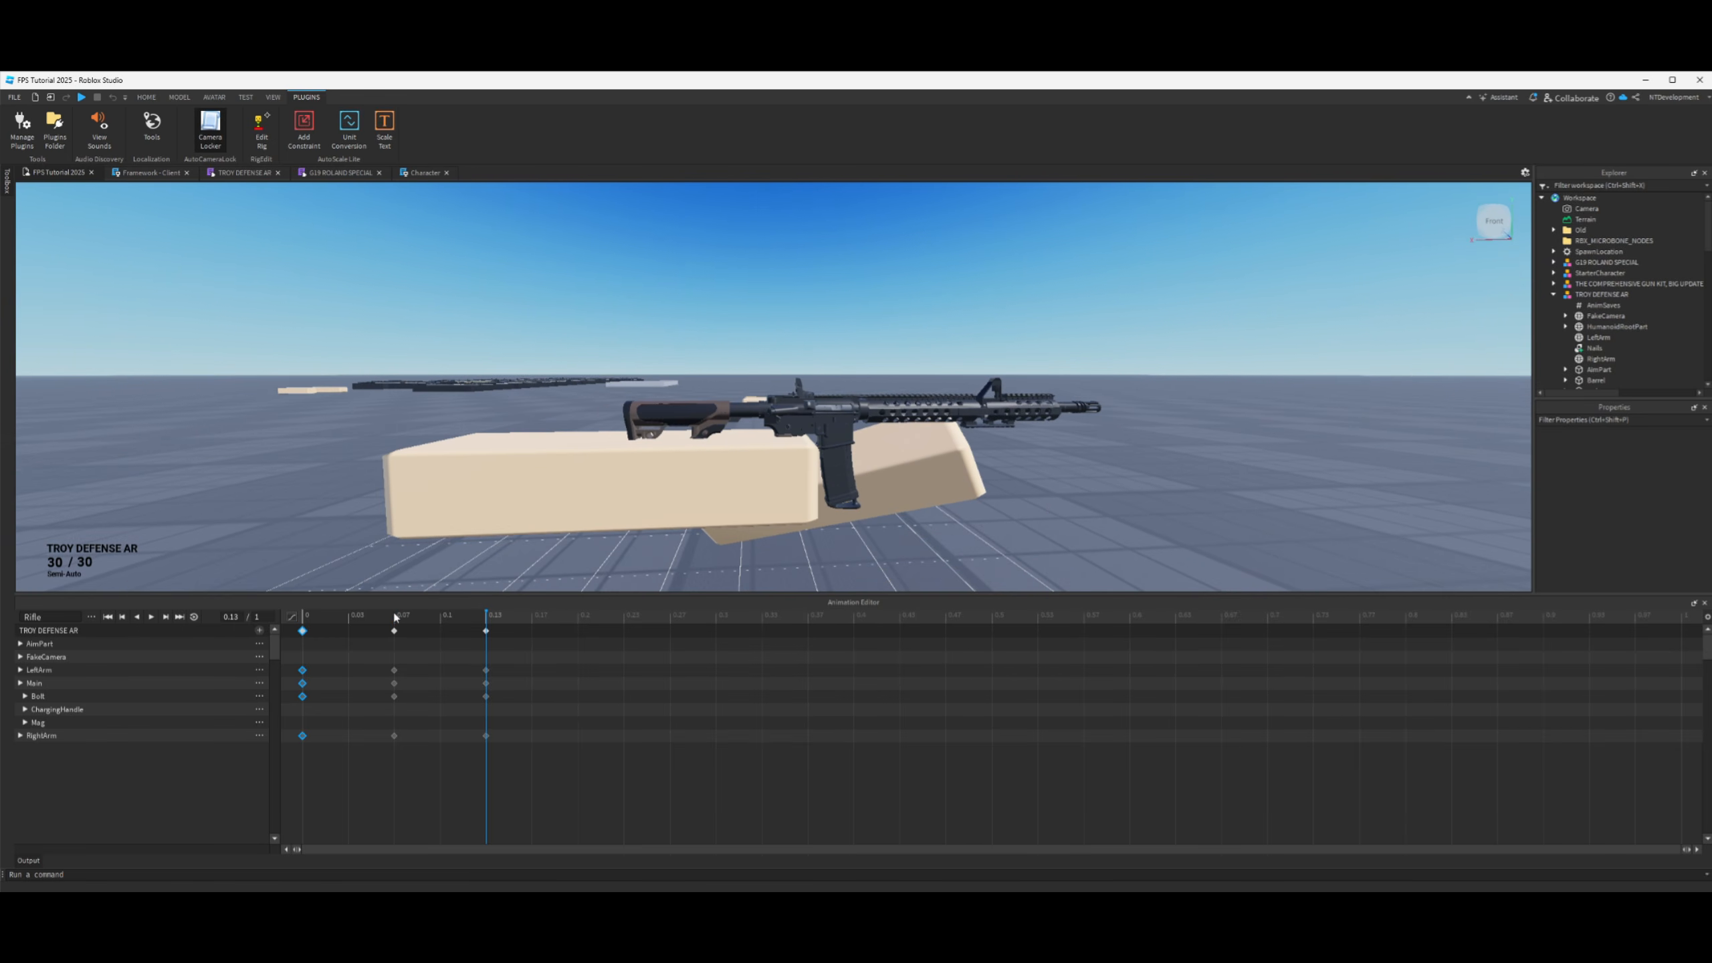
pyautogui.click(66, 685)
pyautogui.keyDown('ctrl'); pyautogui.click(78, 736); pyautogui.keyUp('ctrl')
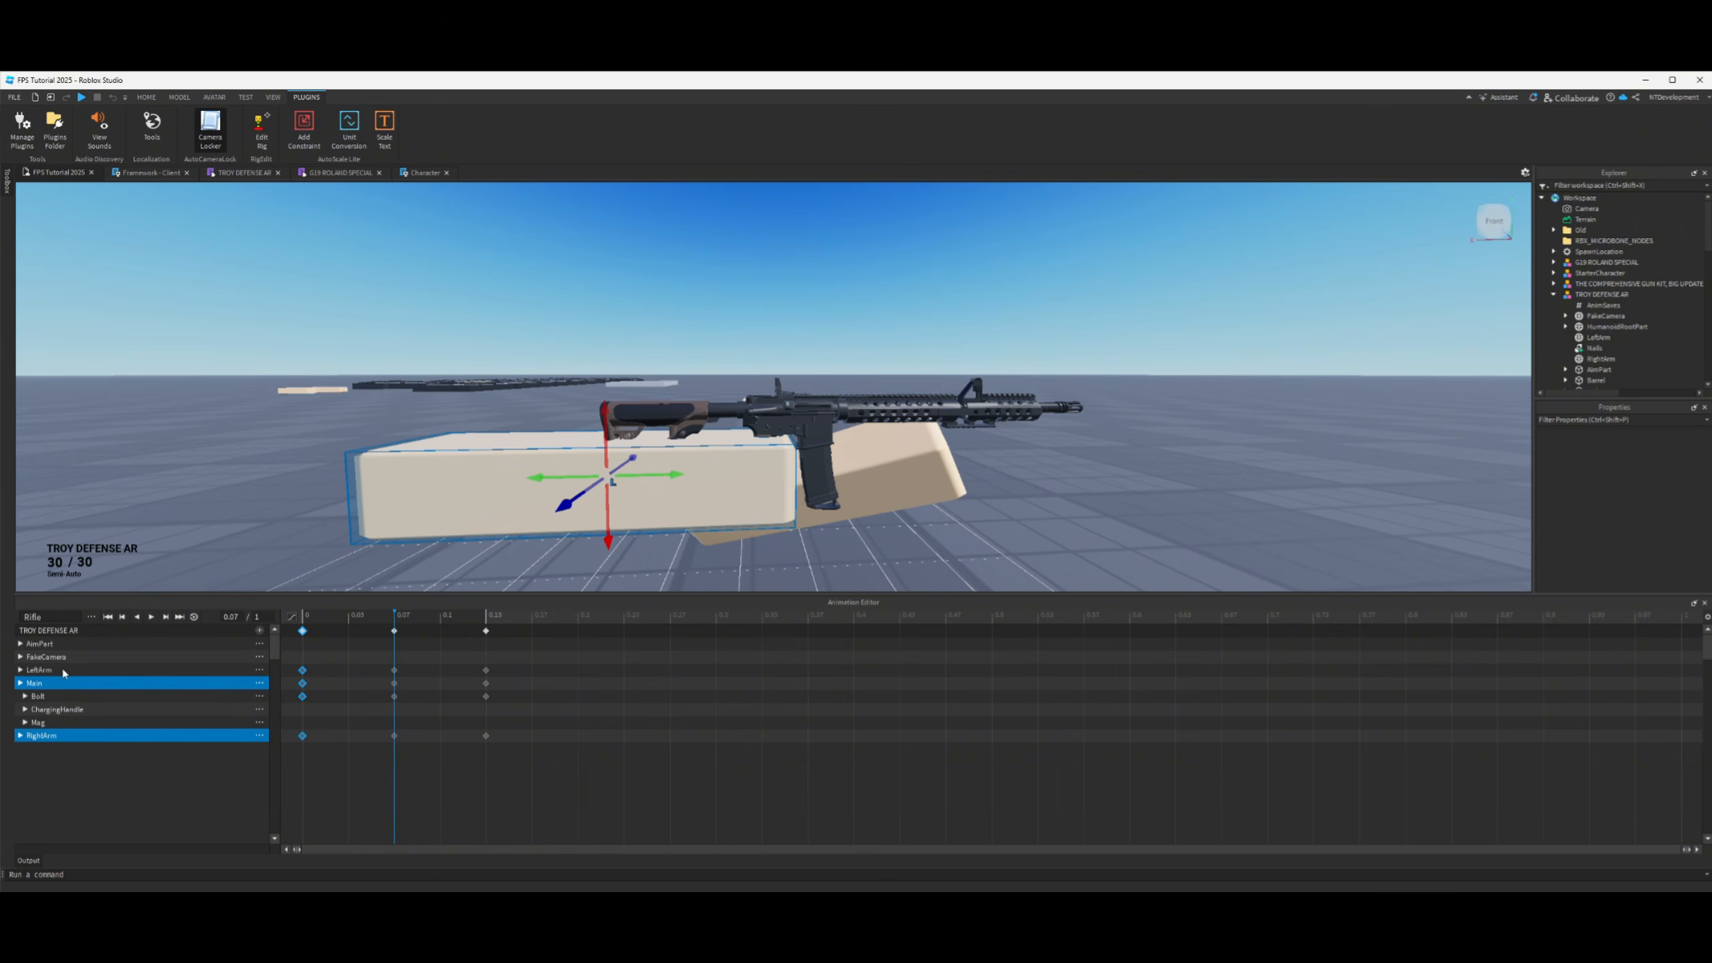
pyautogui.keyDown('ctrl'); pyautogui.click(94, 670); pyautogui.keyUp('ctrl')
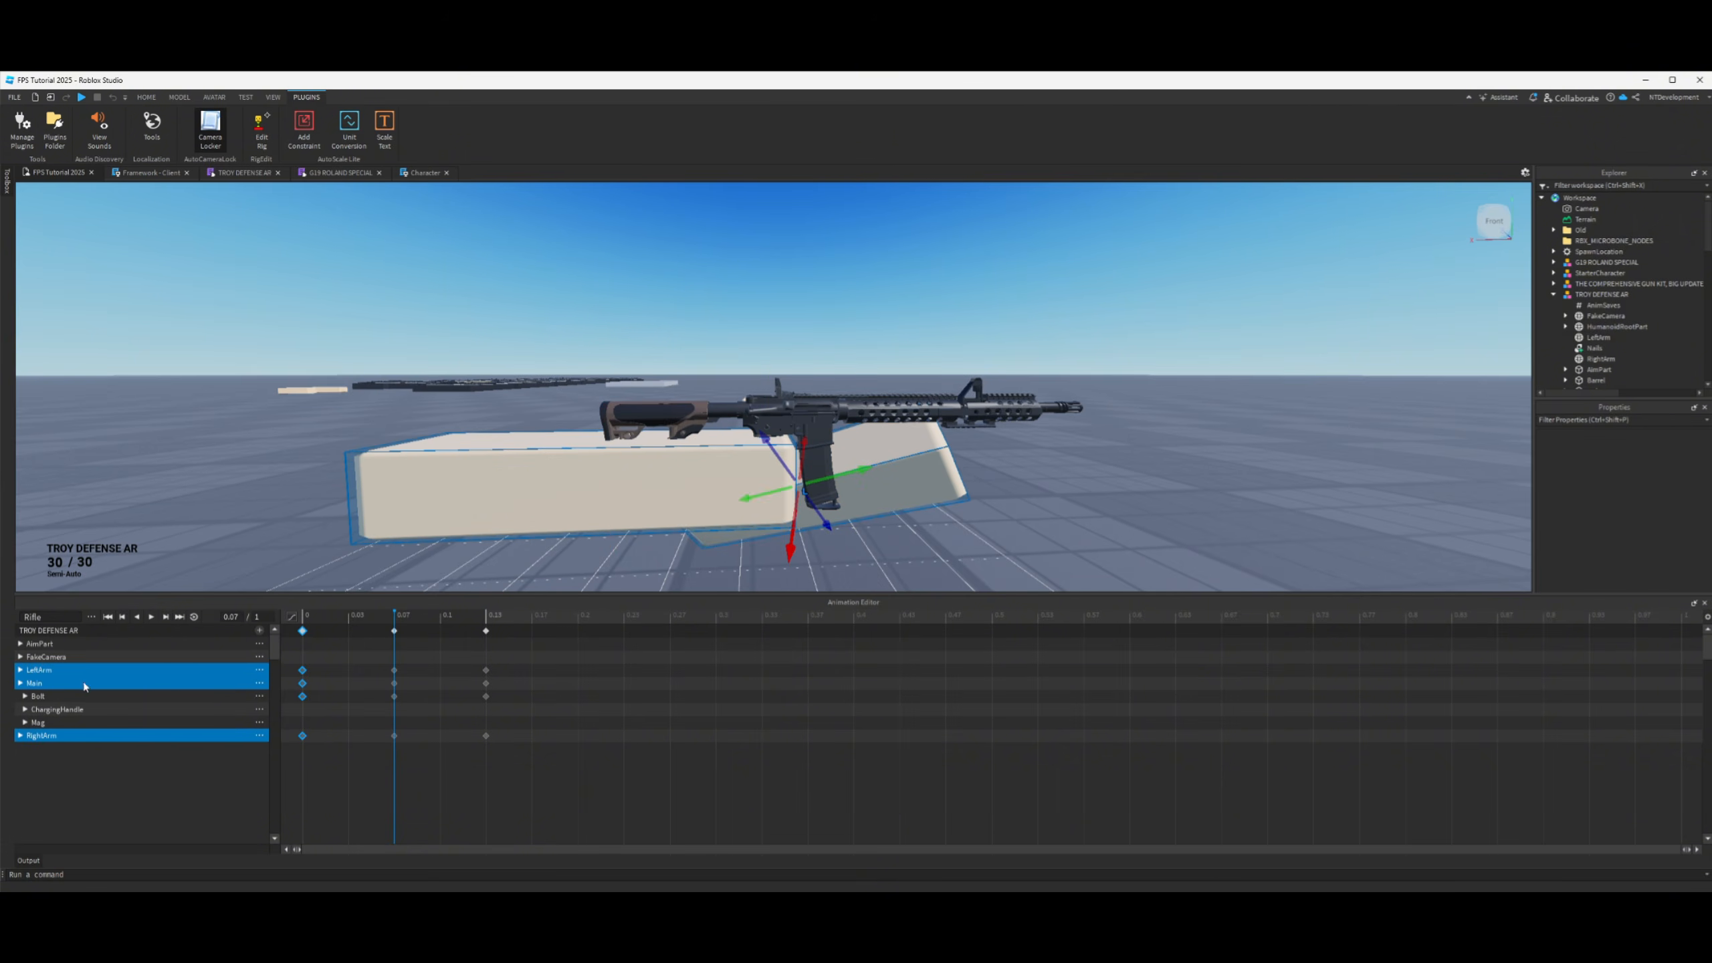
pyautogui.click(74, 685)
pyautogui.keyDown('ctrl'); pyautogui.click(66, 671); pyautogui.keyUp('ctrl')
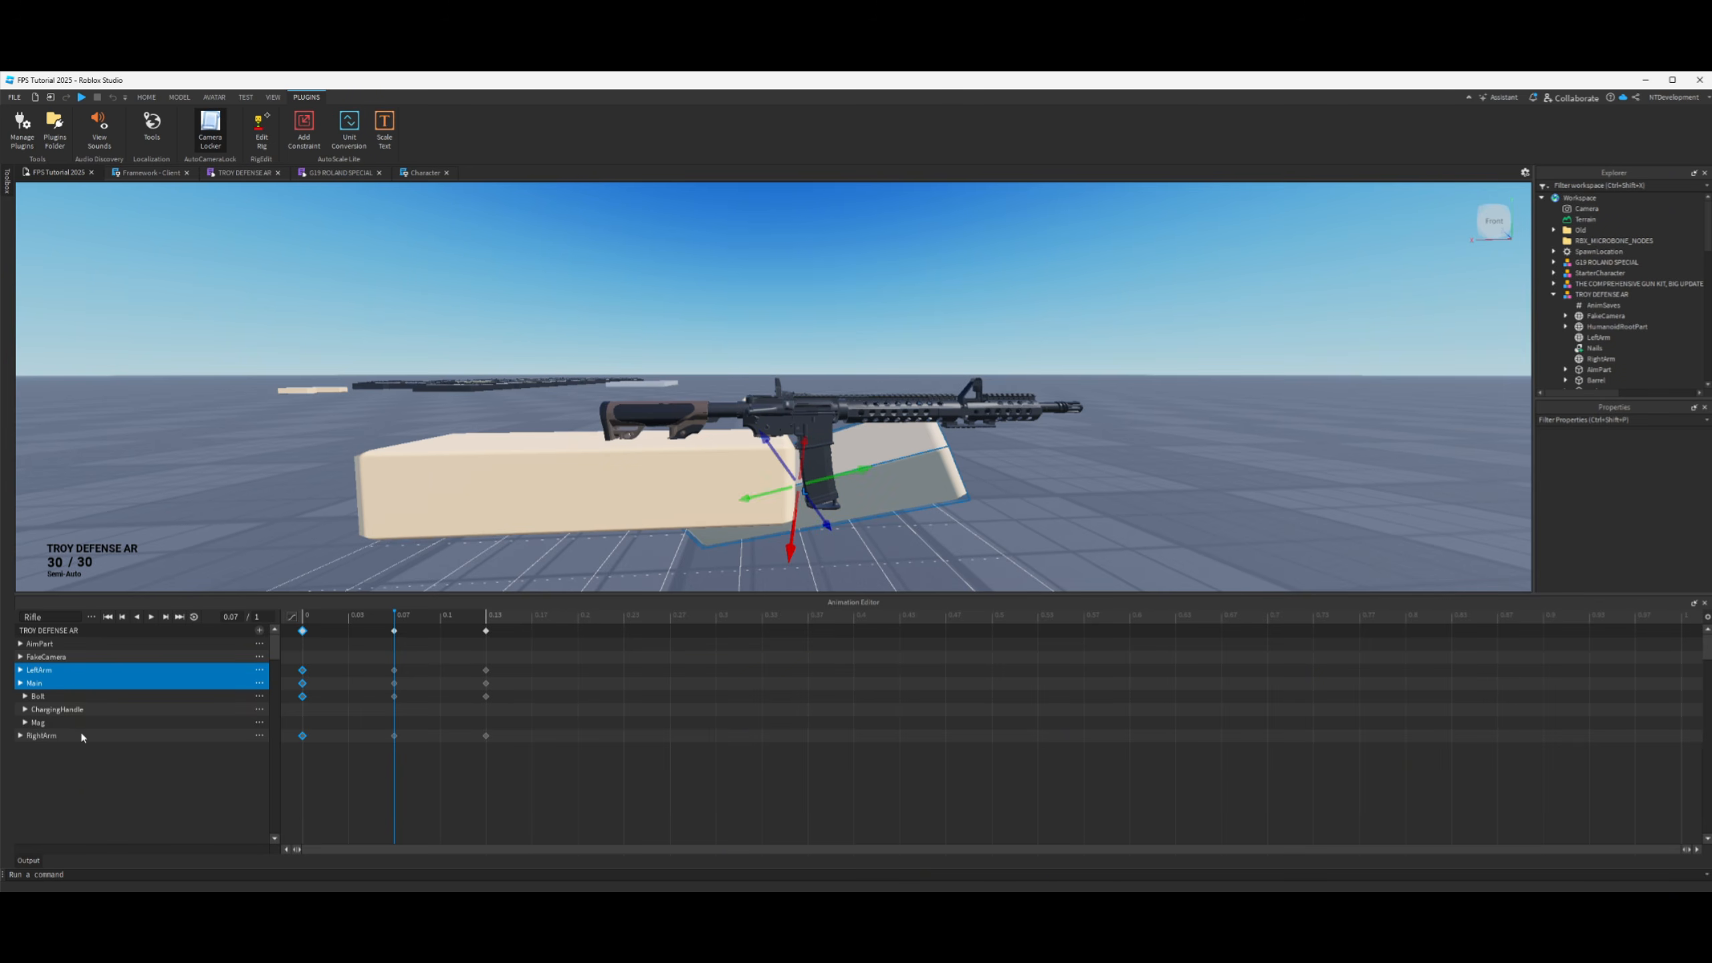
pyautogui.keyDown('ctrl'); pyautogui.click(83, 734); pyautogui.keyUp('ctrl')
pyautogui.moveTo(679, 475); pyautogui.dragTo(665, 479)
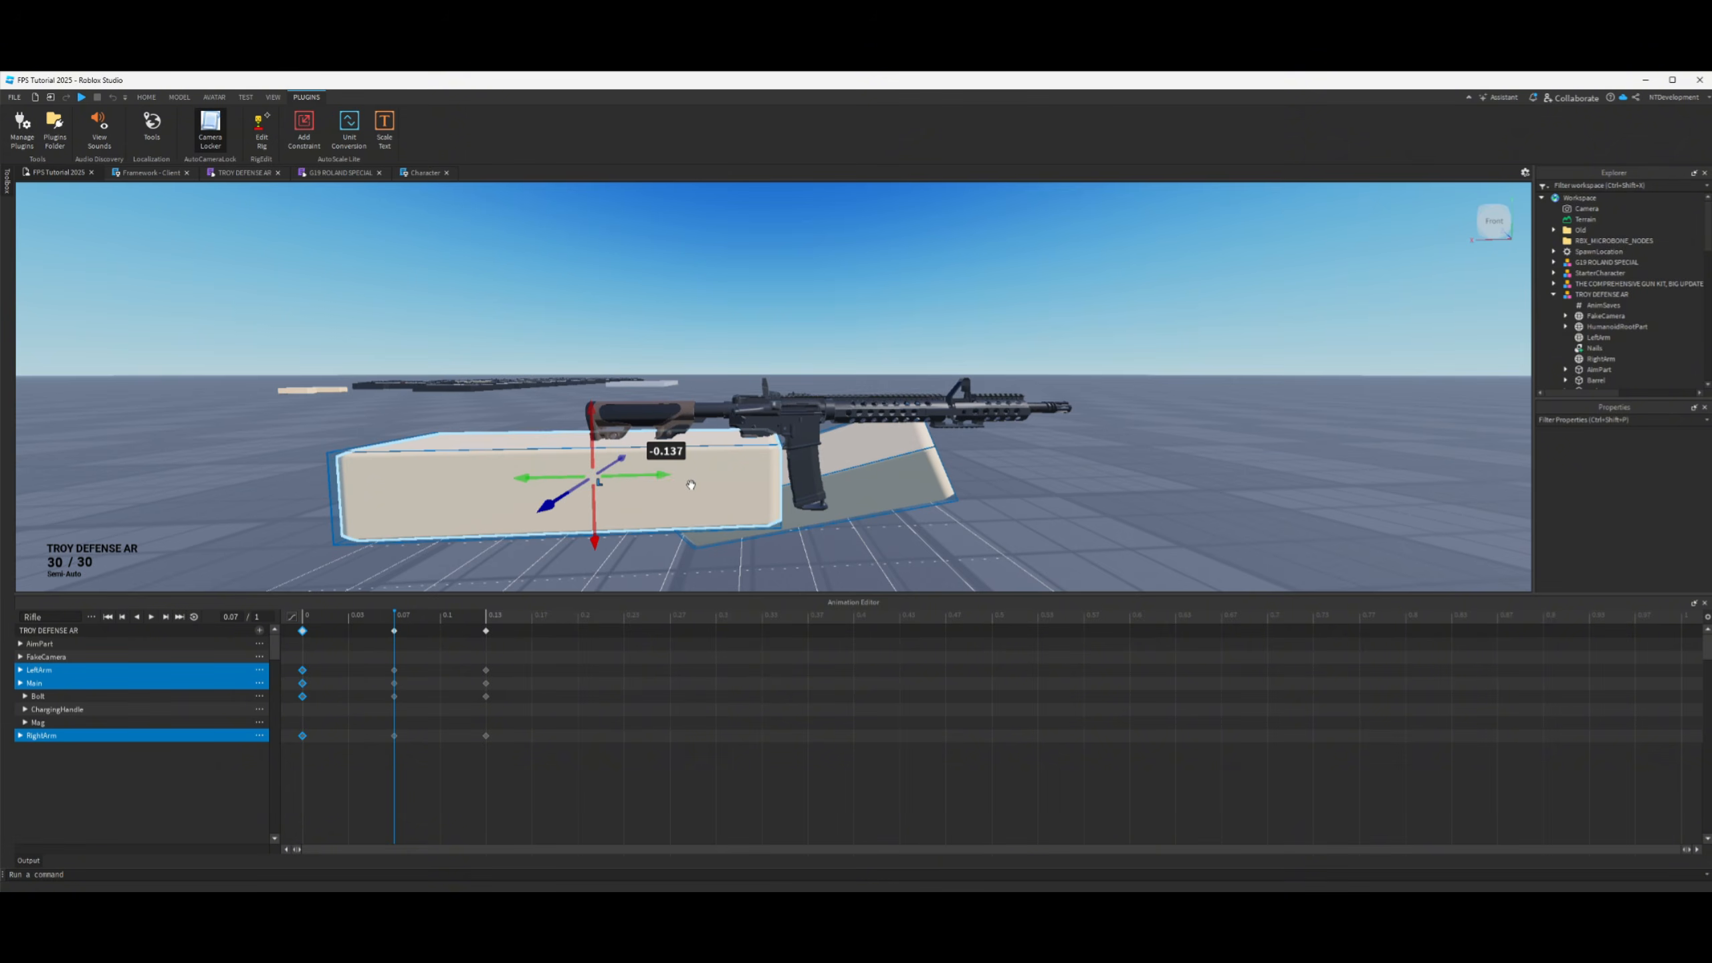
pyautogui.click(151, 617)
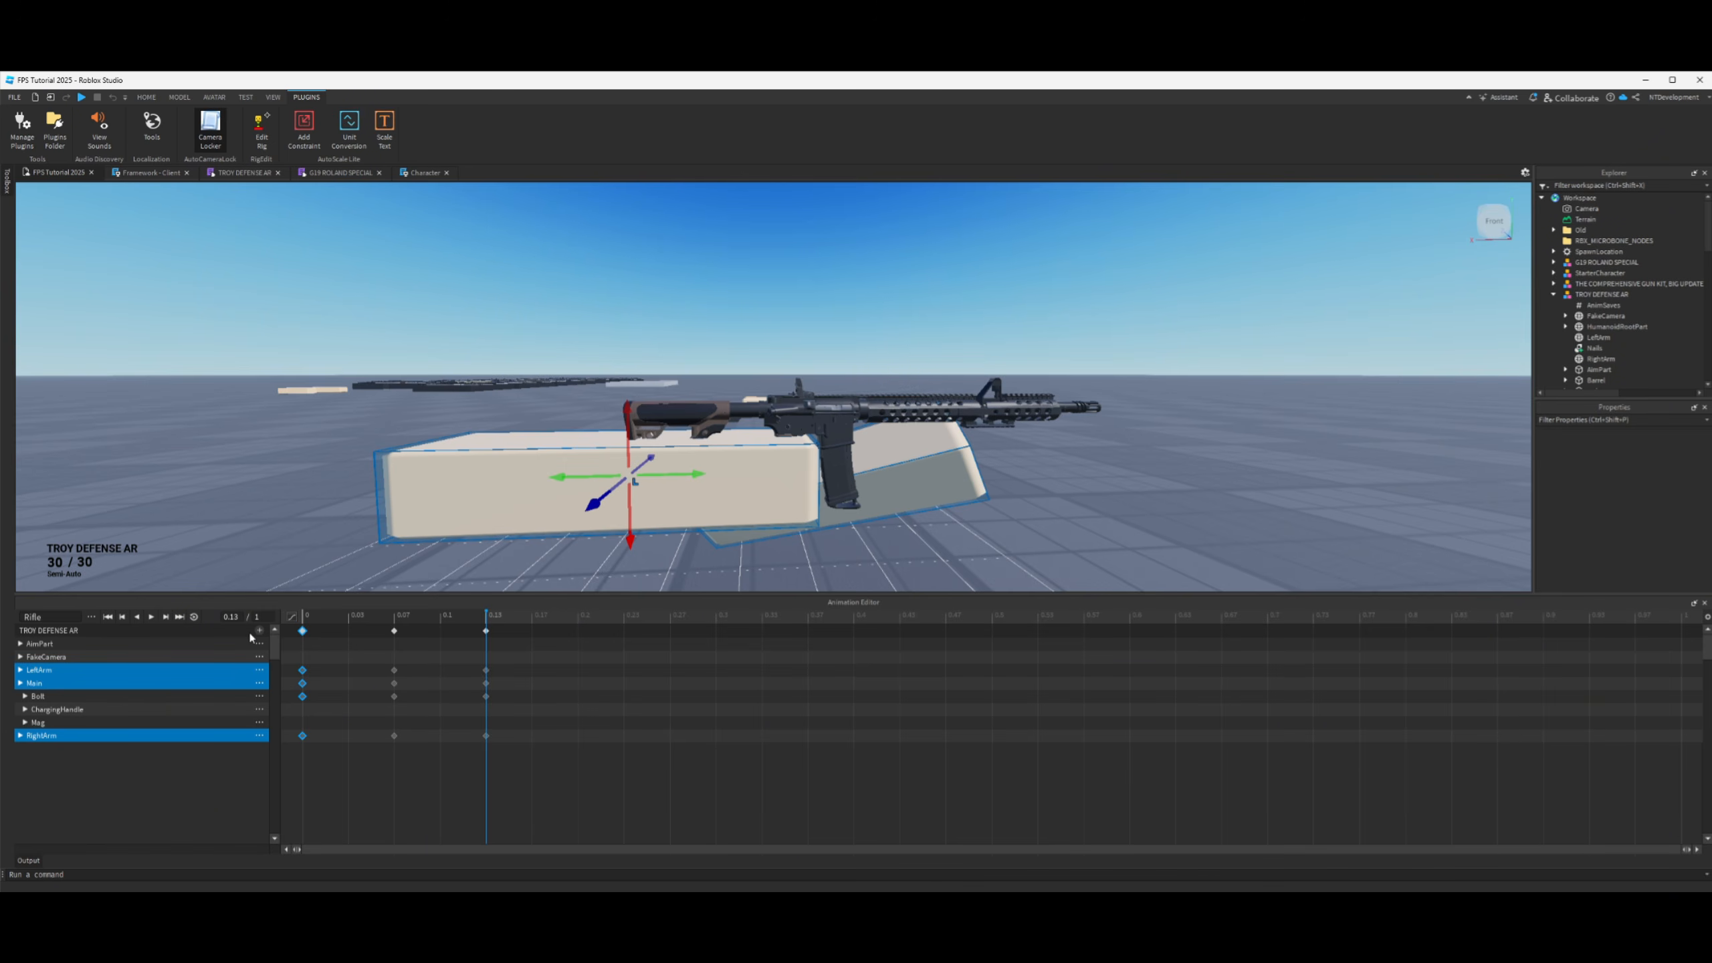
# - Try to set the rifle animation's easing style to Bounce
pyautogui.click(93, 619)
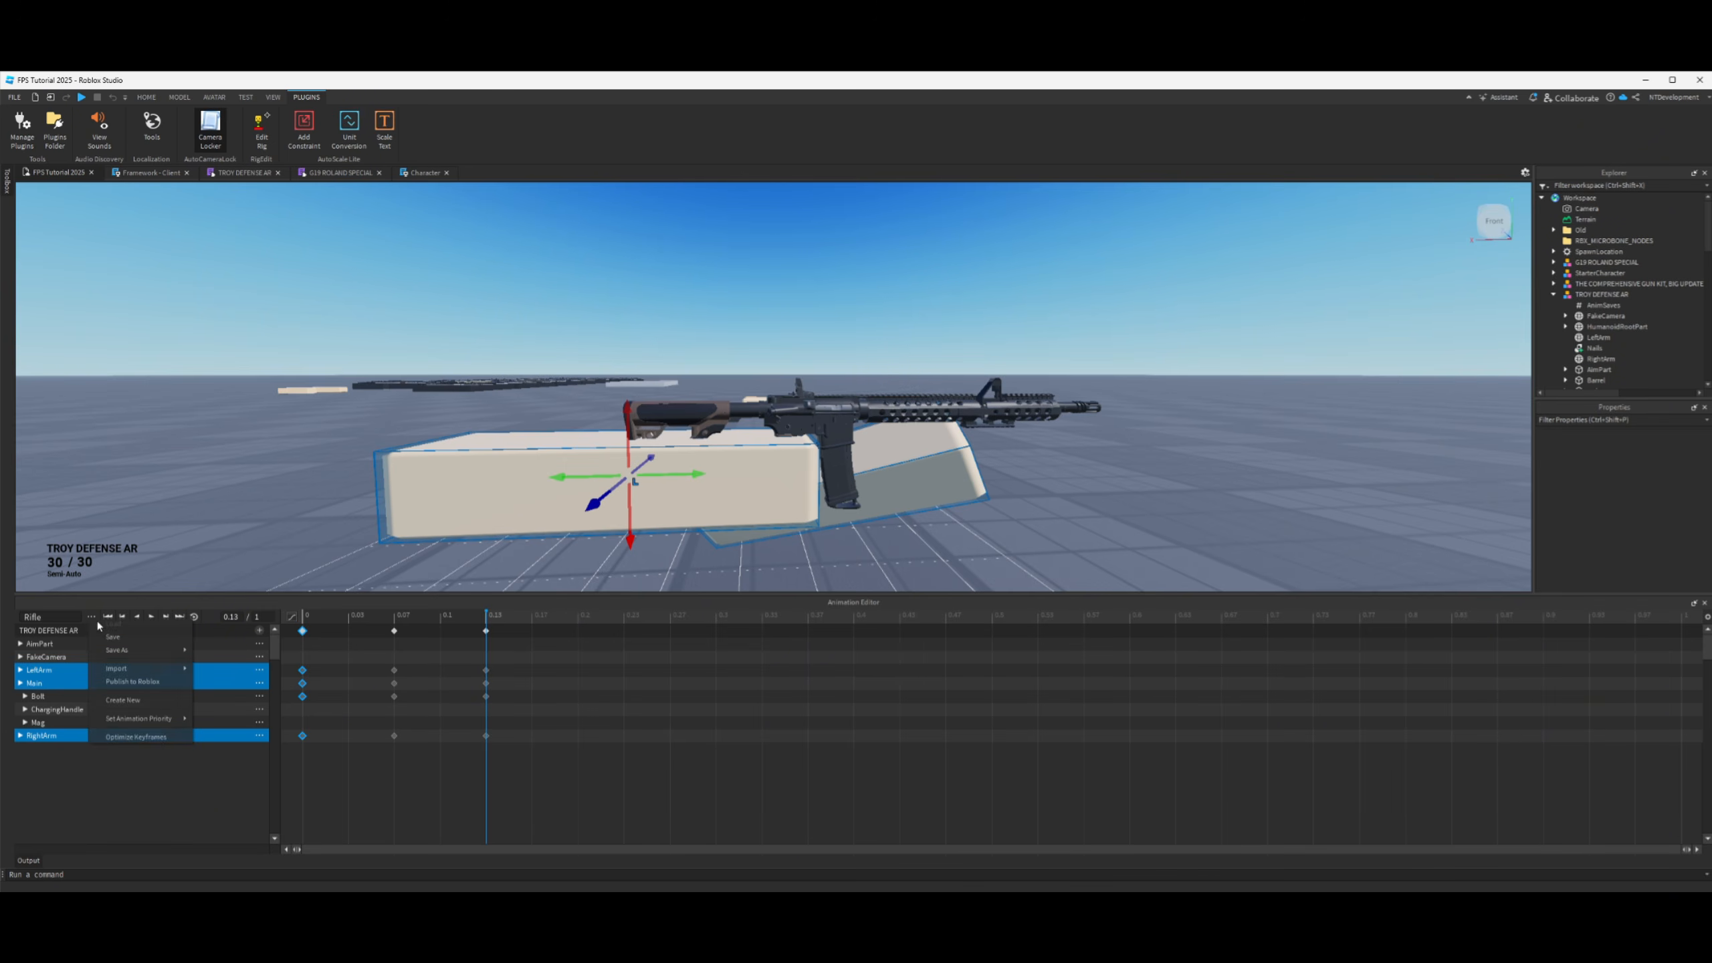
pyautogui.rightClick(431, 677)
pyautogui.rightClick(633, 663)
pyautogui.click(528, 686)
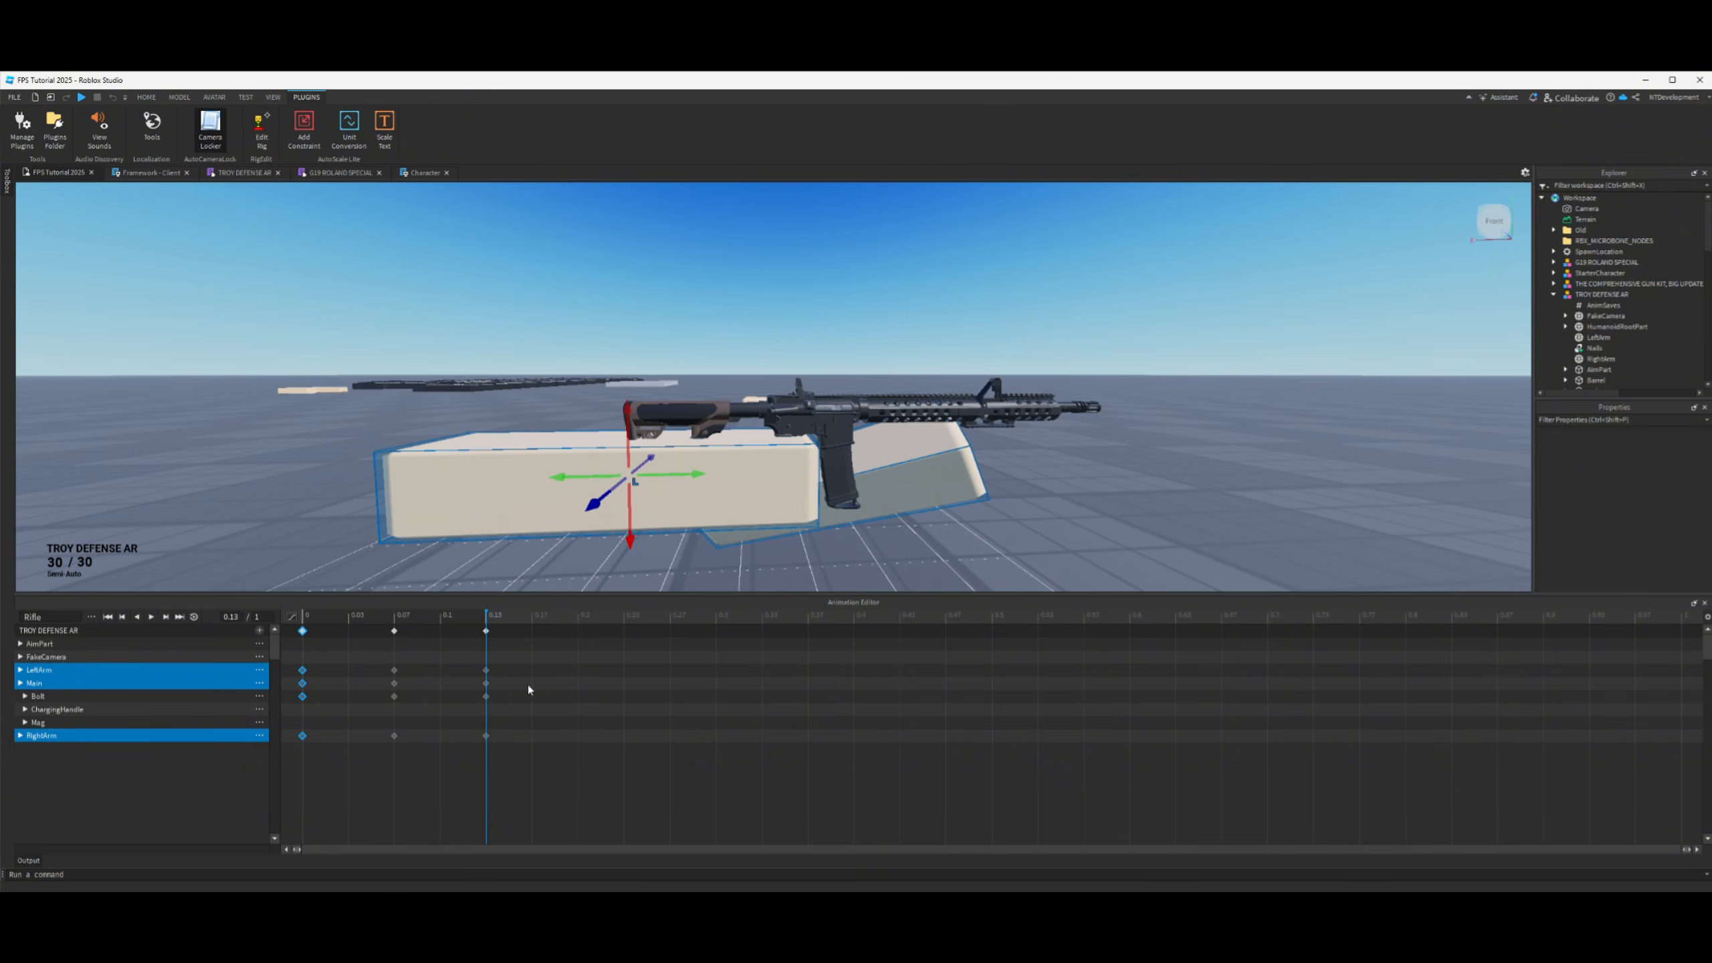
pyautogui.rightClick(529, 689)
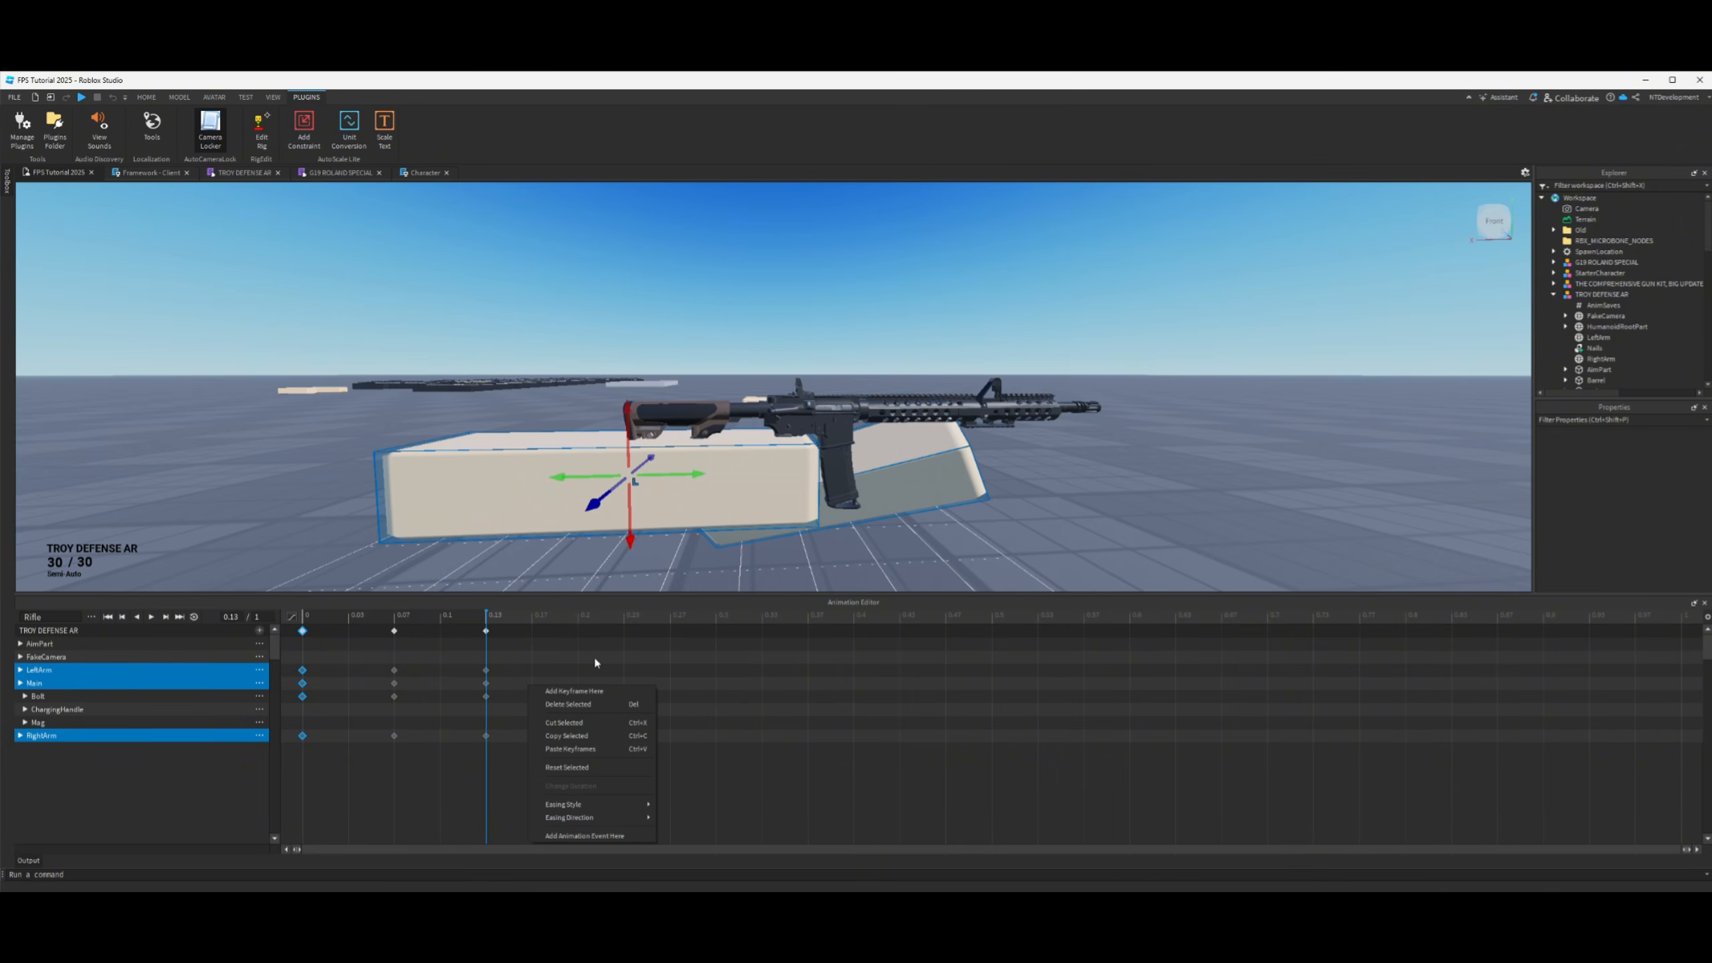
pyautogui.moveTo(646, 805)
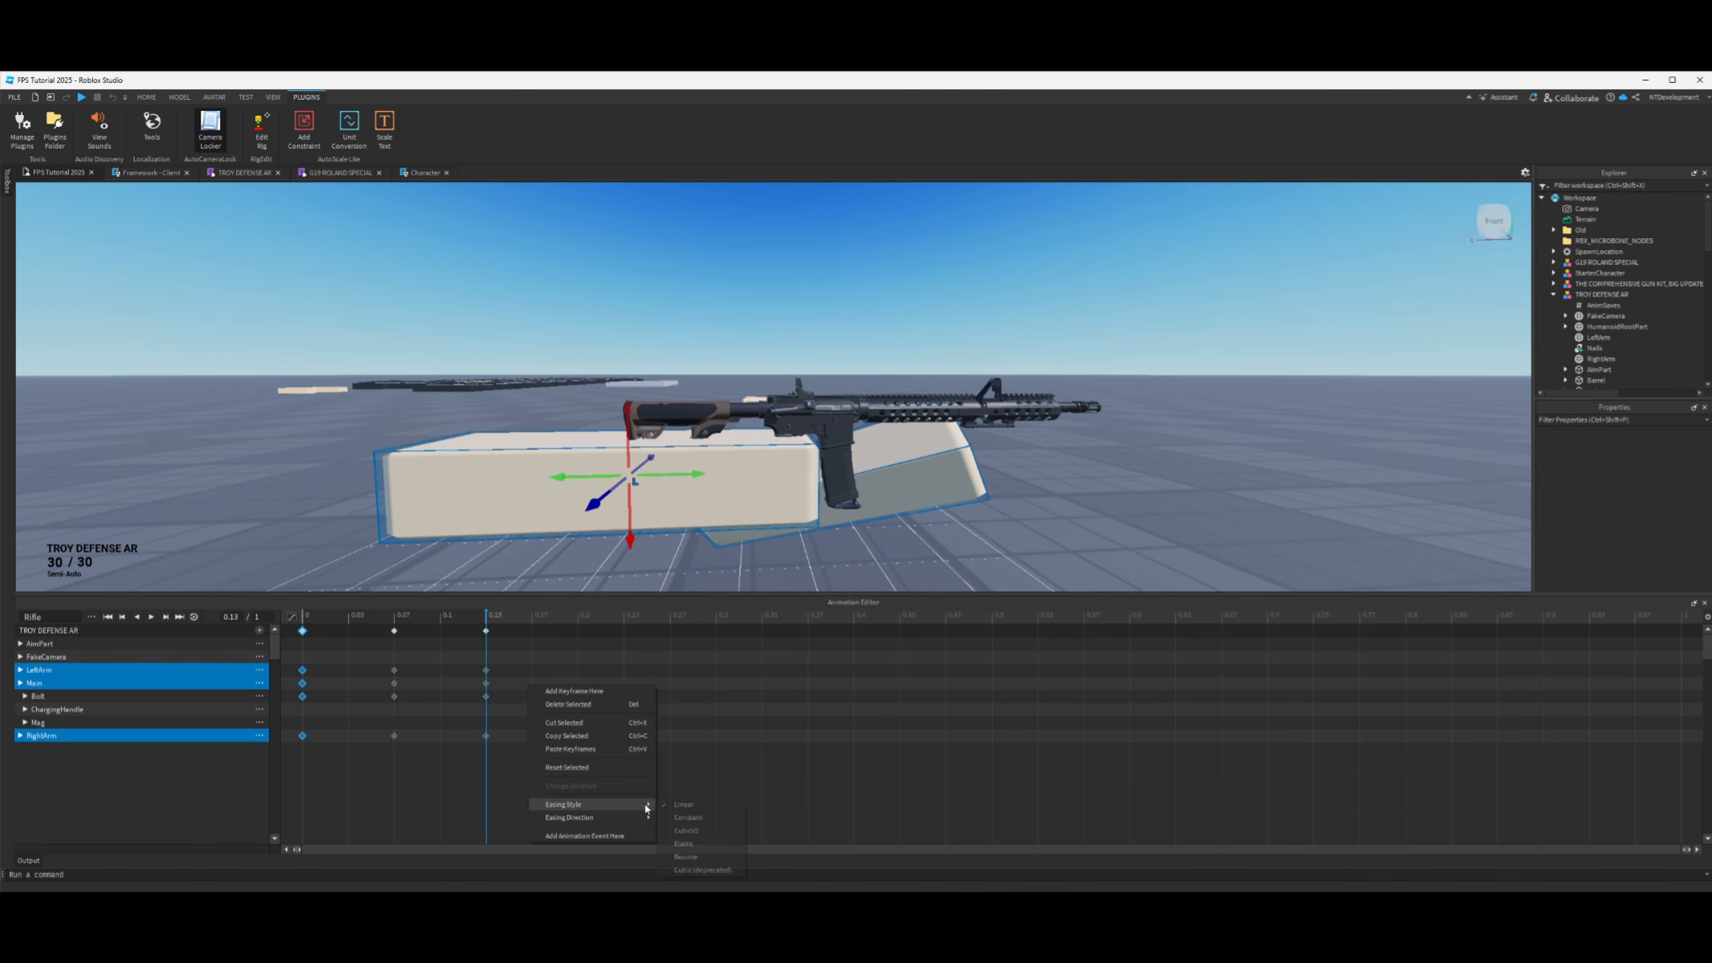
pyautogui.click(686, 857)
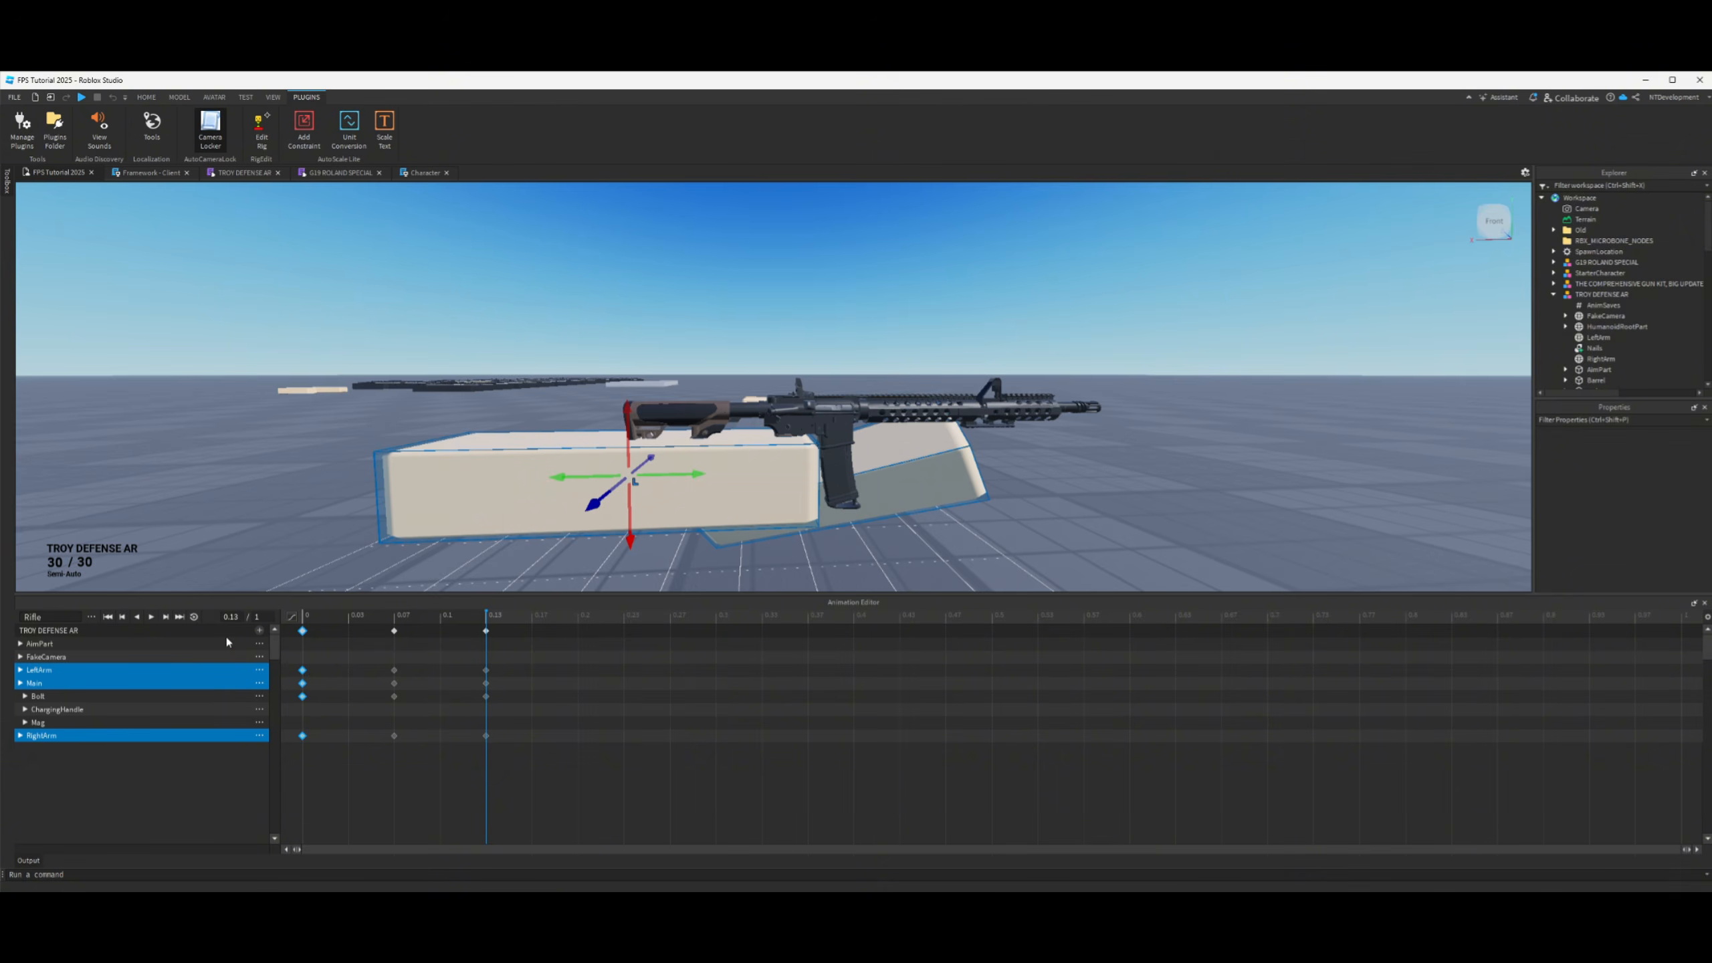
# - Select all keyframes of the rifle animation, set their easing style to Elastic and preview the animation
pyautogui.moveTo(291, 626); pyautogui.dragTo(569, 742)
pyautogui.rightClick(455, 716)
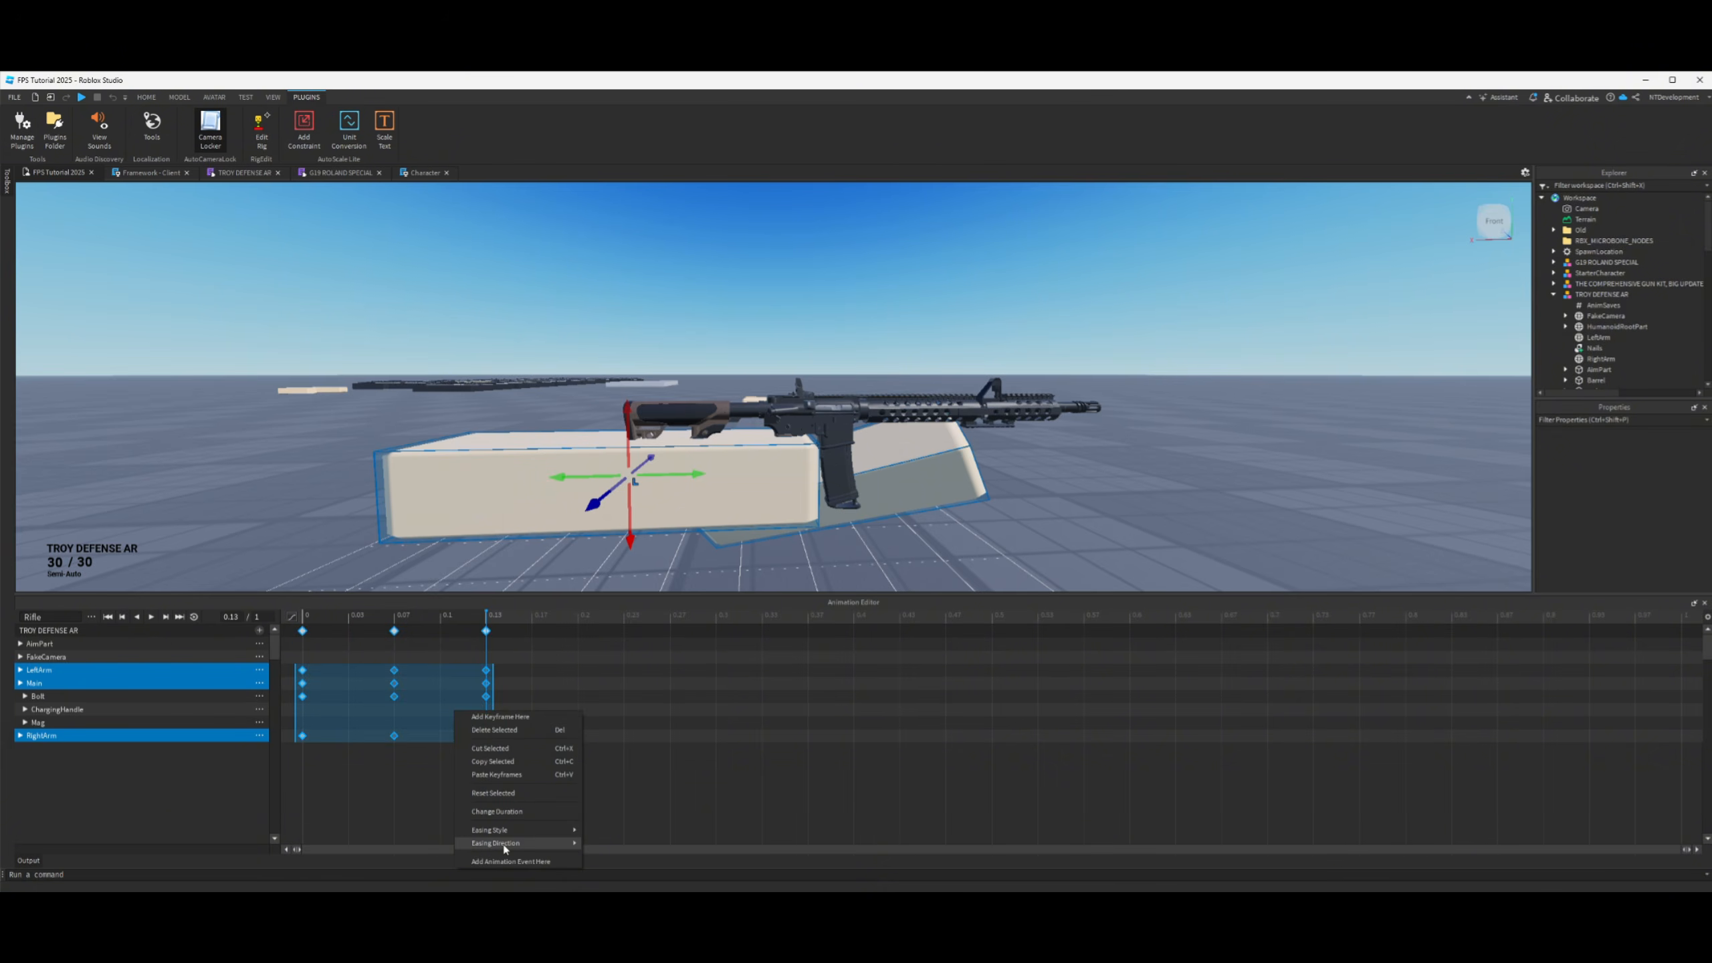
pyautogui.moveTo(576, 834)
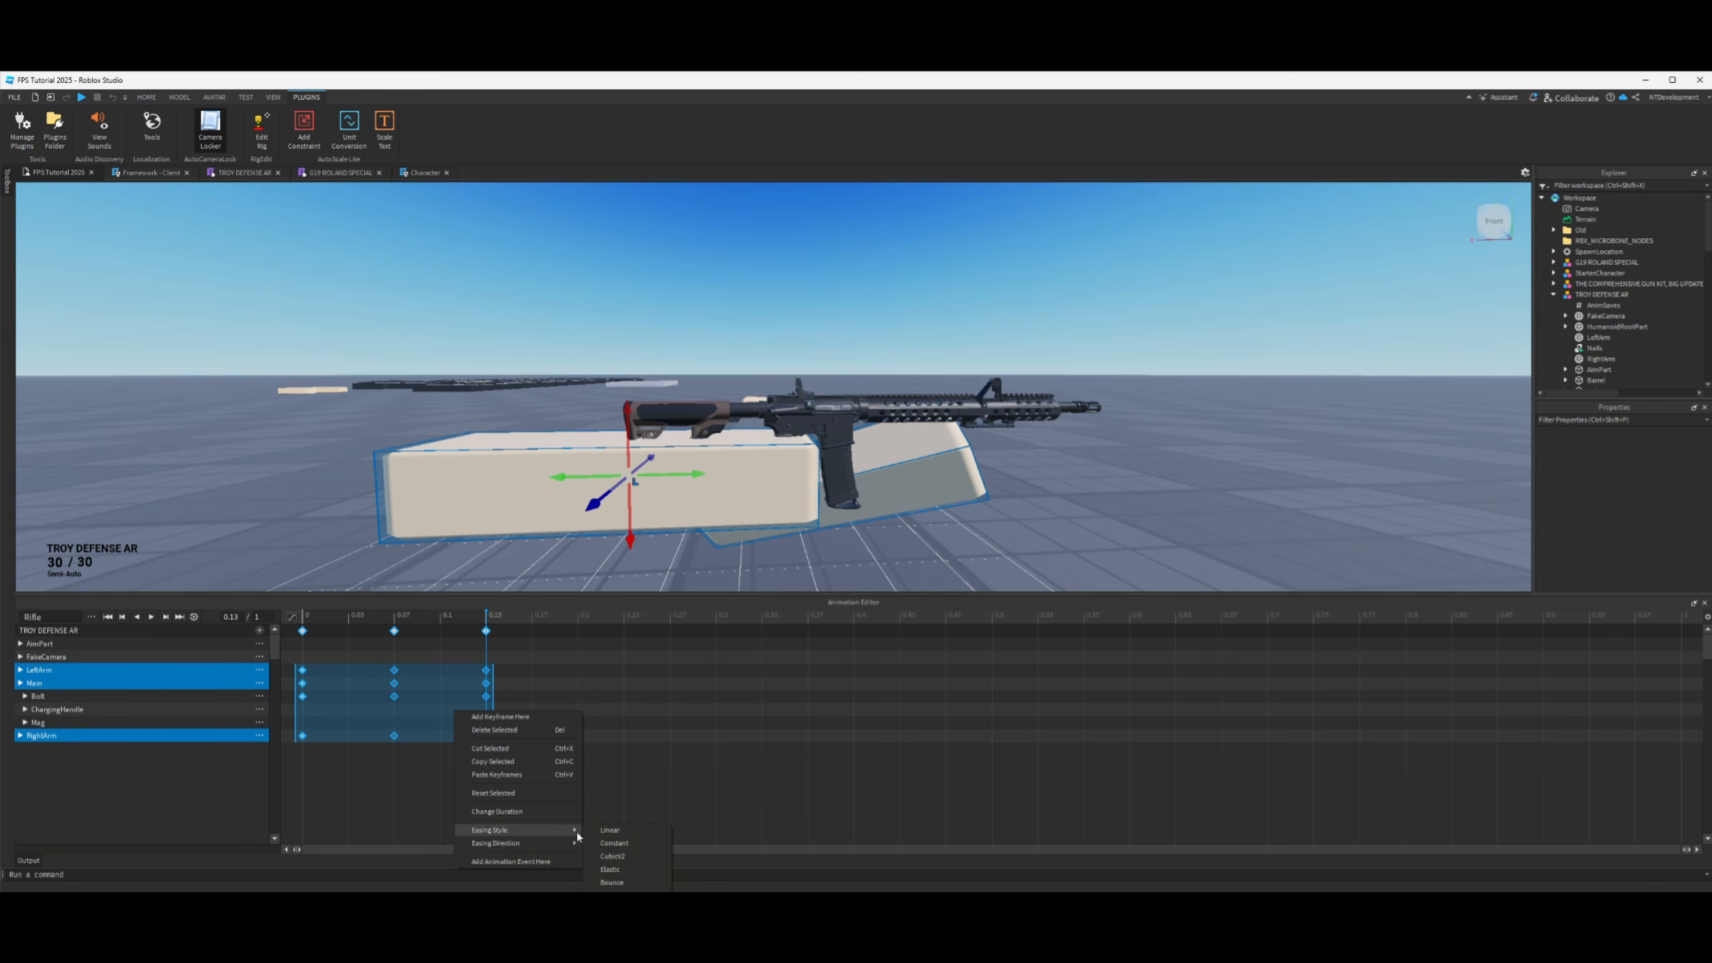
pyautogui.click(612, 870)
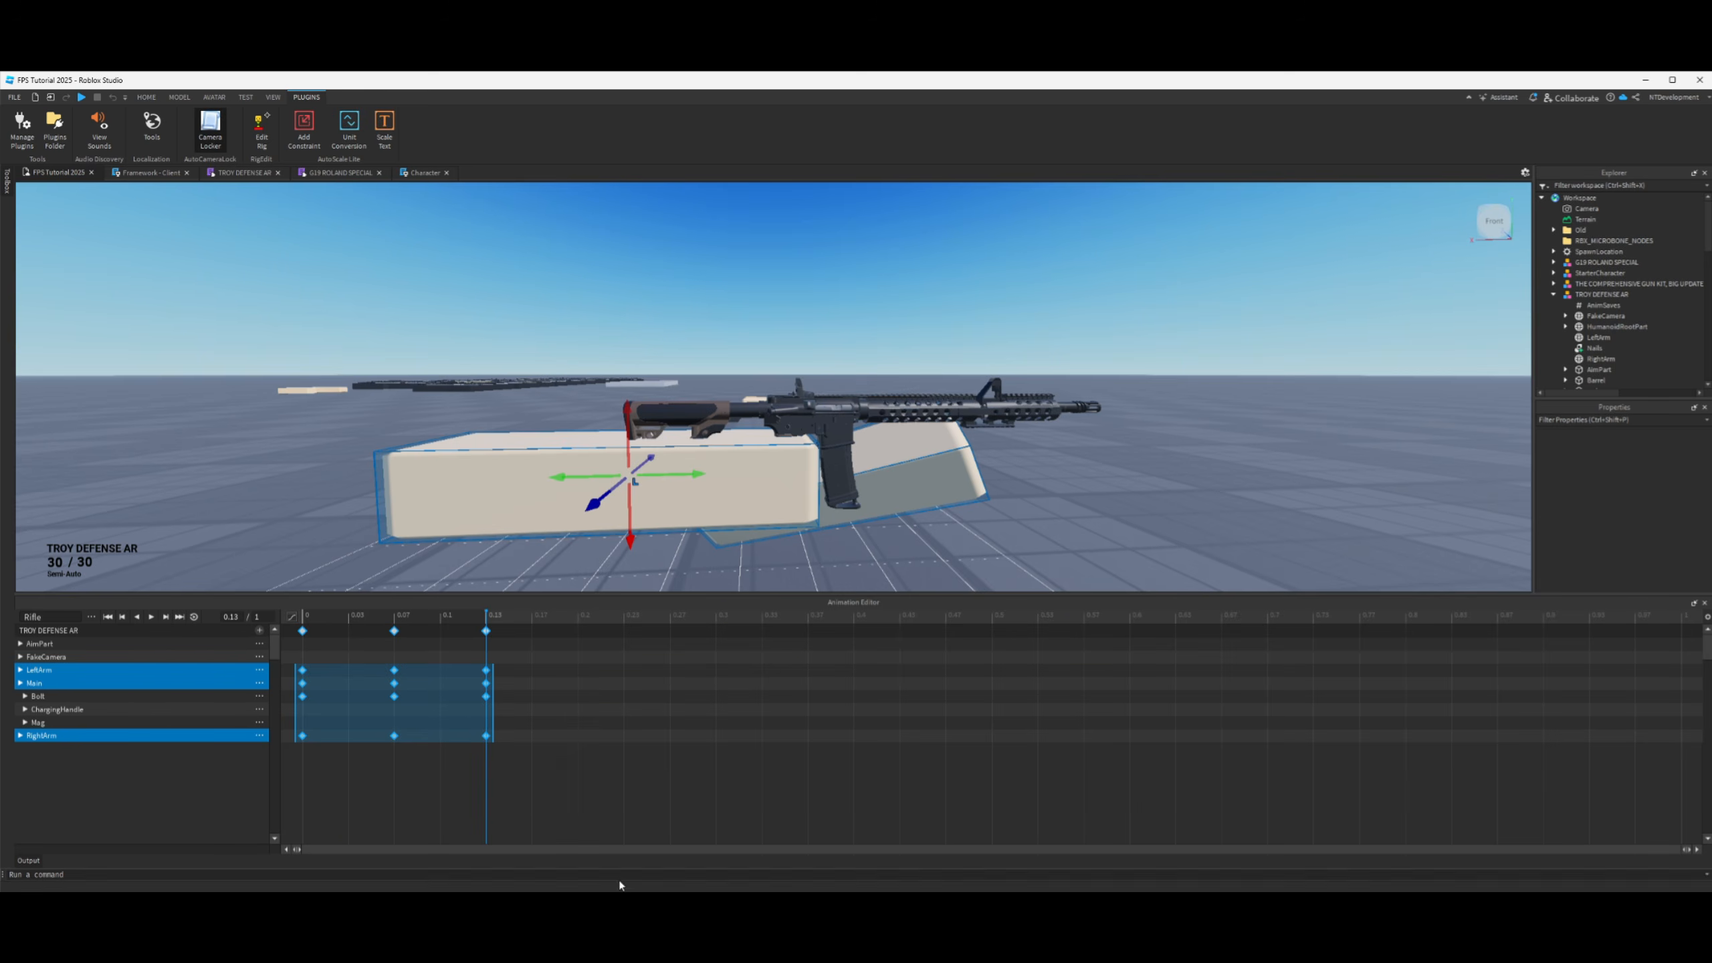
pyautogui.click(151, 617)
# - Publish the rifle animation to Roblox under the title Rifle and copy its asset ID
pyautogui.click(91, 617)
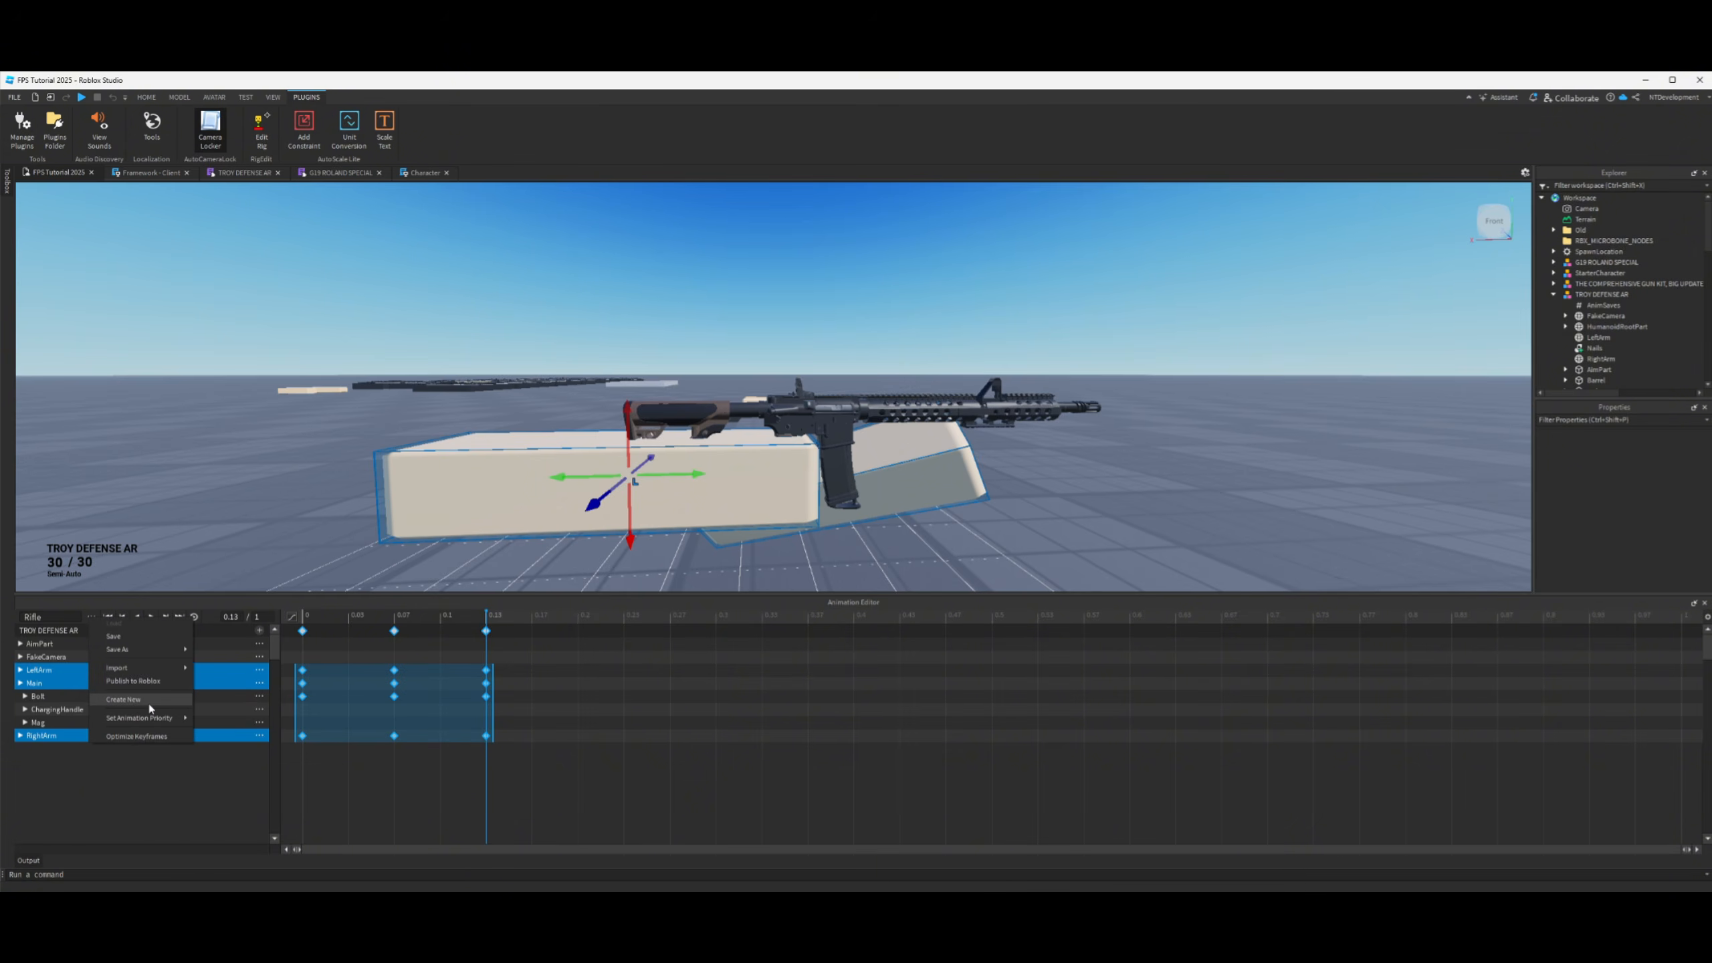
pyautogui.click(161, 683)
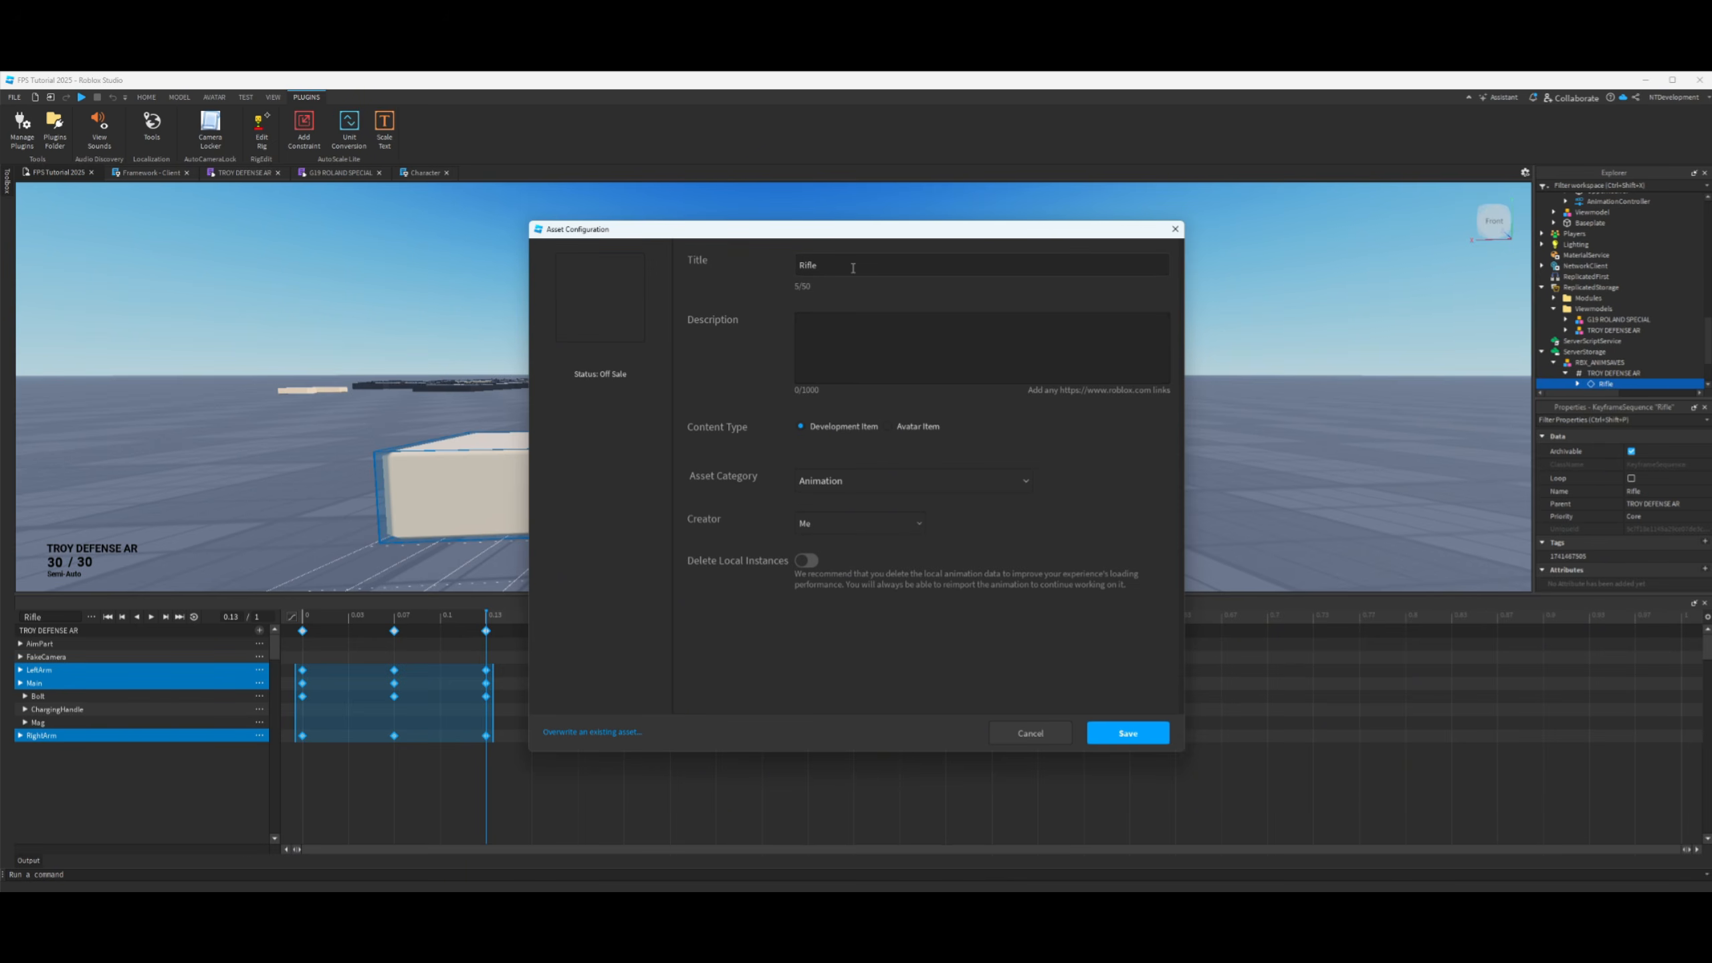
pyautogui.click(1127, 732)
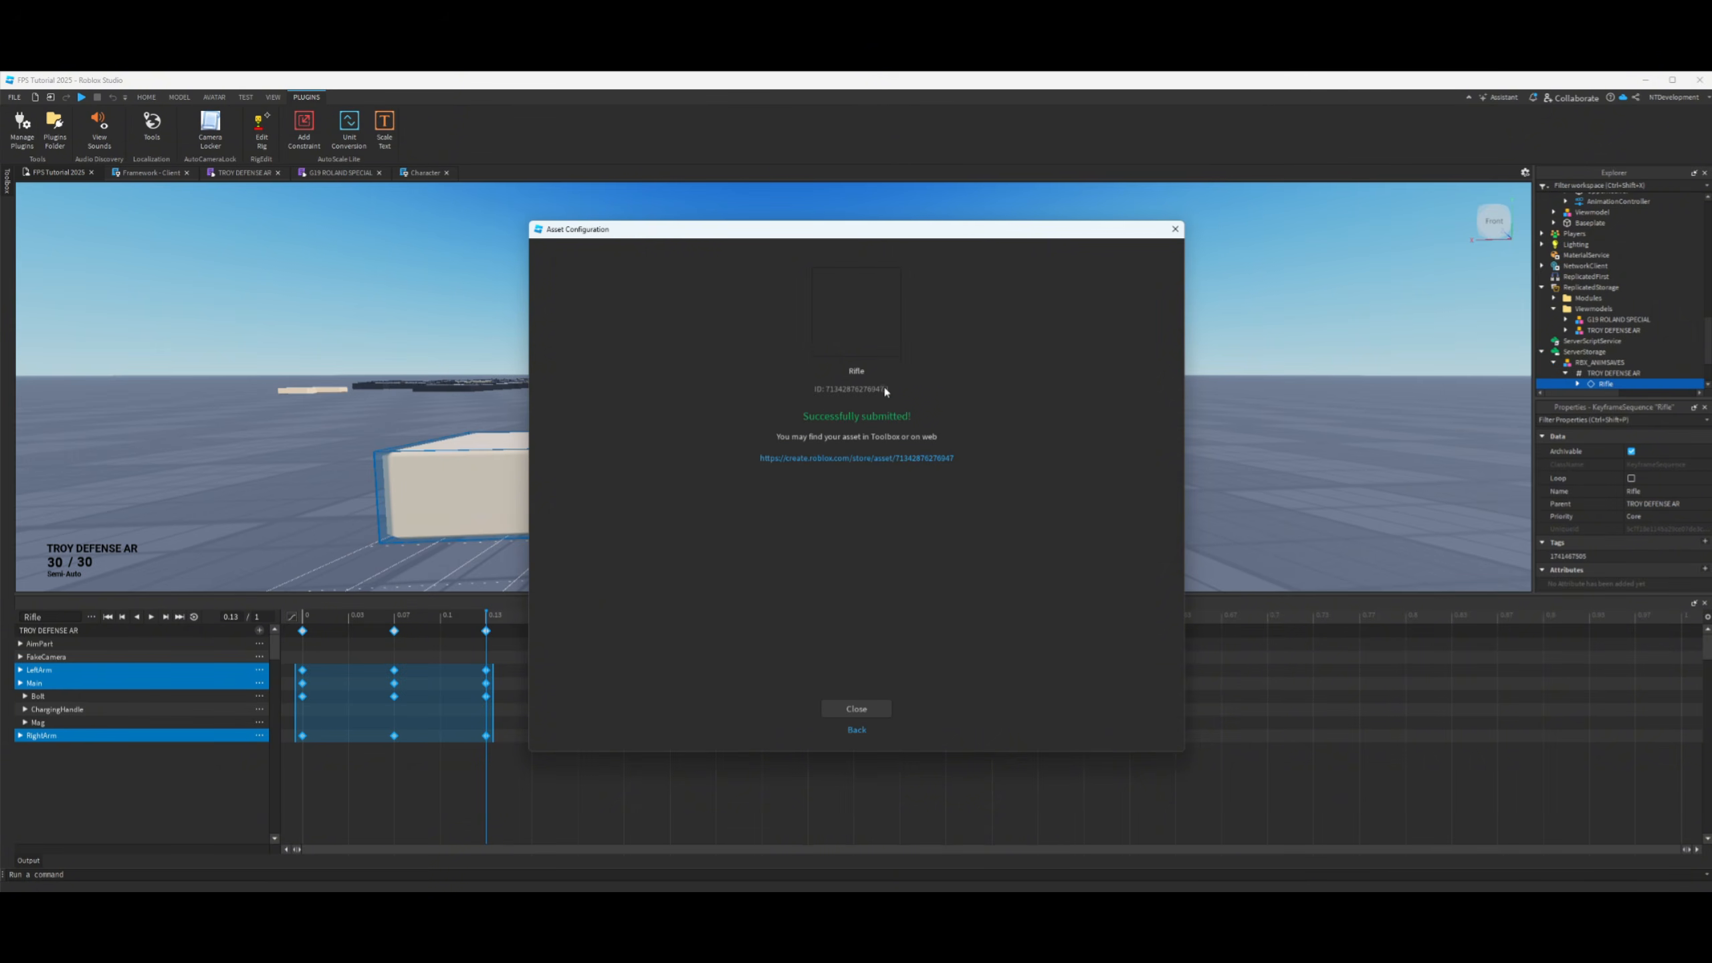
pyautogui.click(884, 390)
pyautogui.click(856, 708)
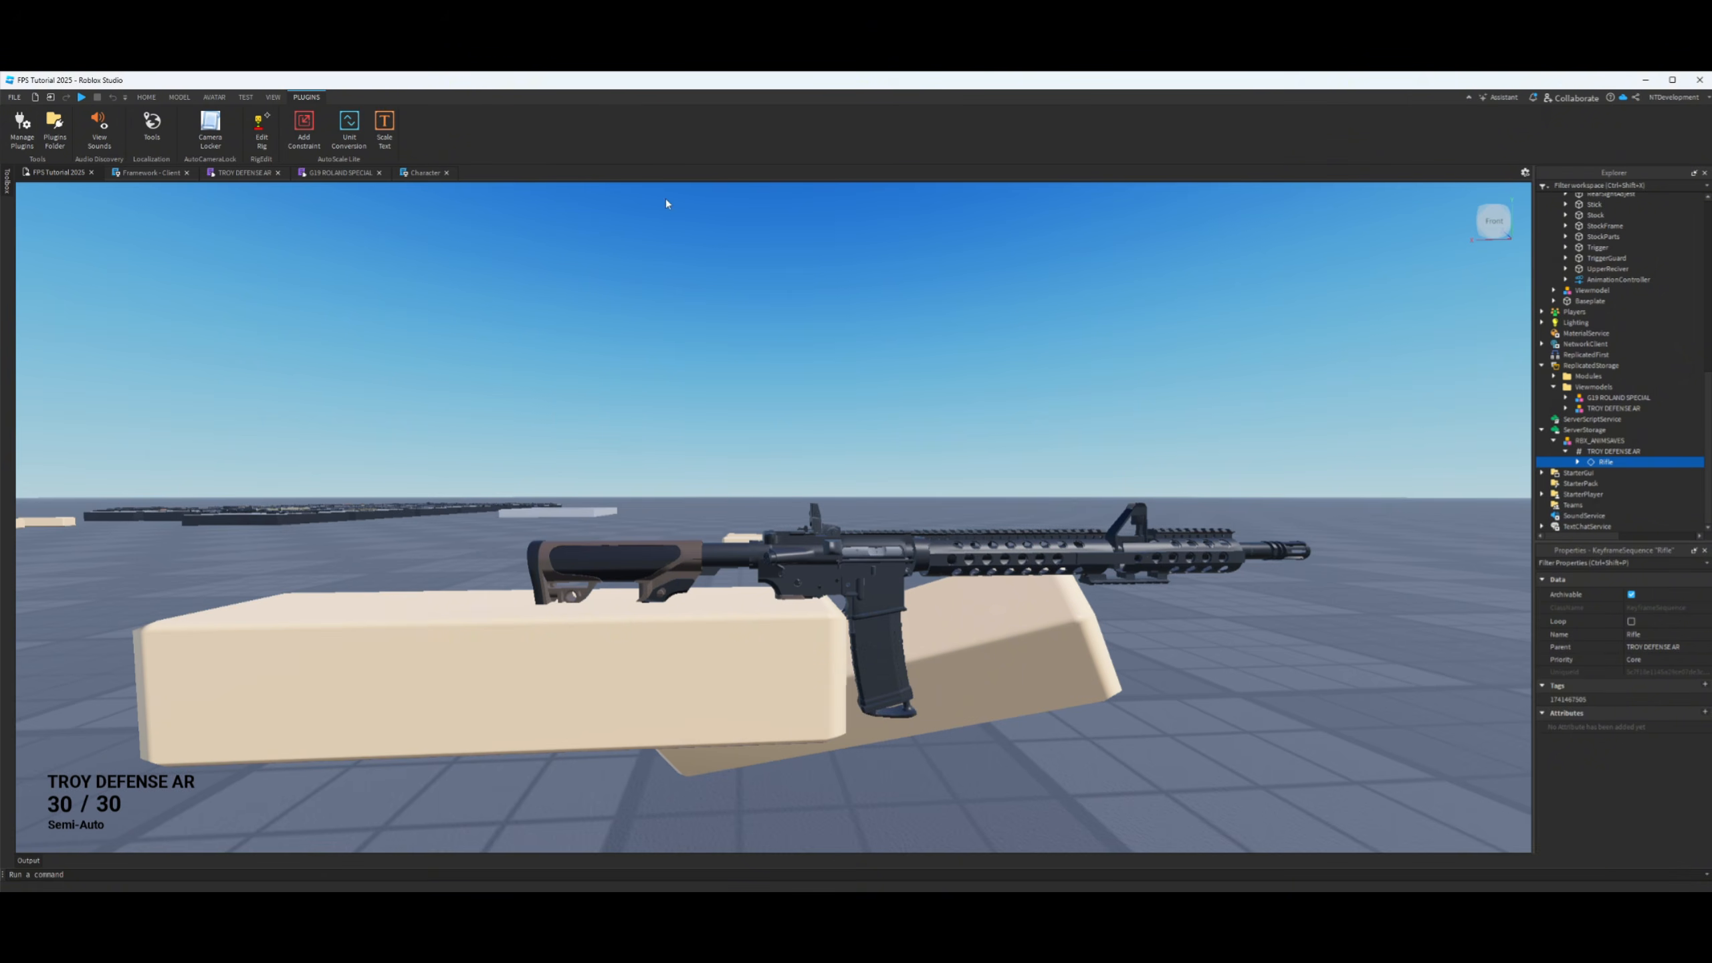
# - Add the copied animation asset ID as a comment below the return line in the TROY DEFENSE AR module script
pyautogui.scroll(12, 1558, 236)
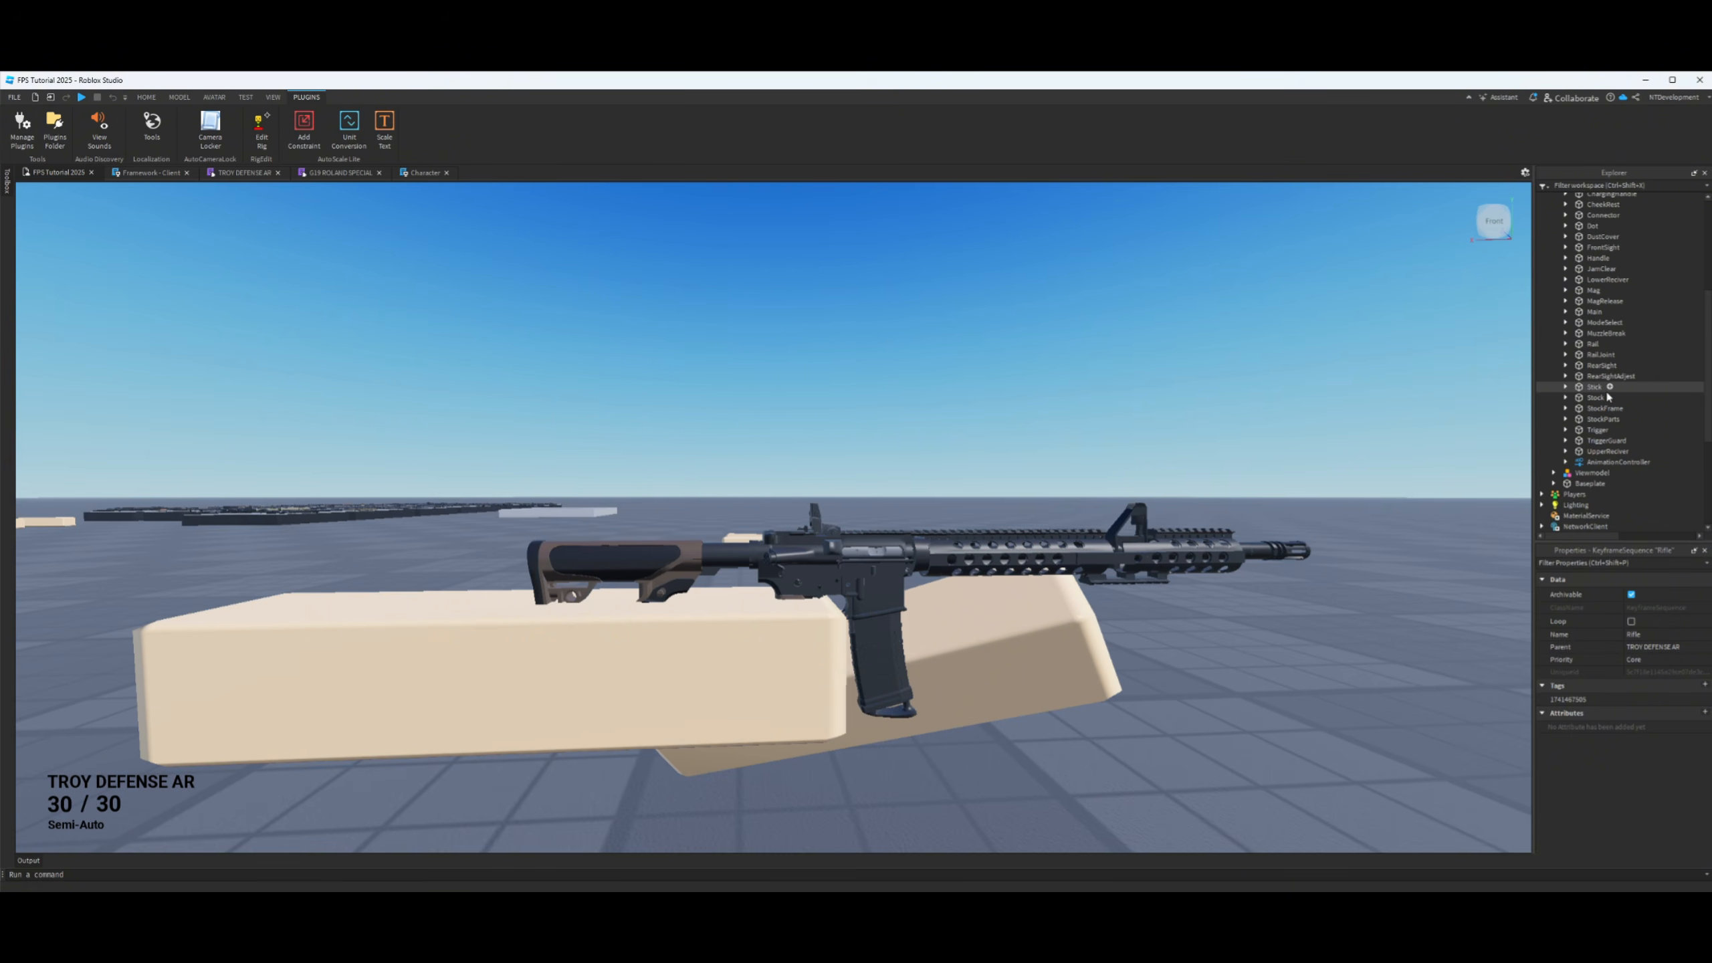
pyautogui.click(1554, 284)
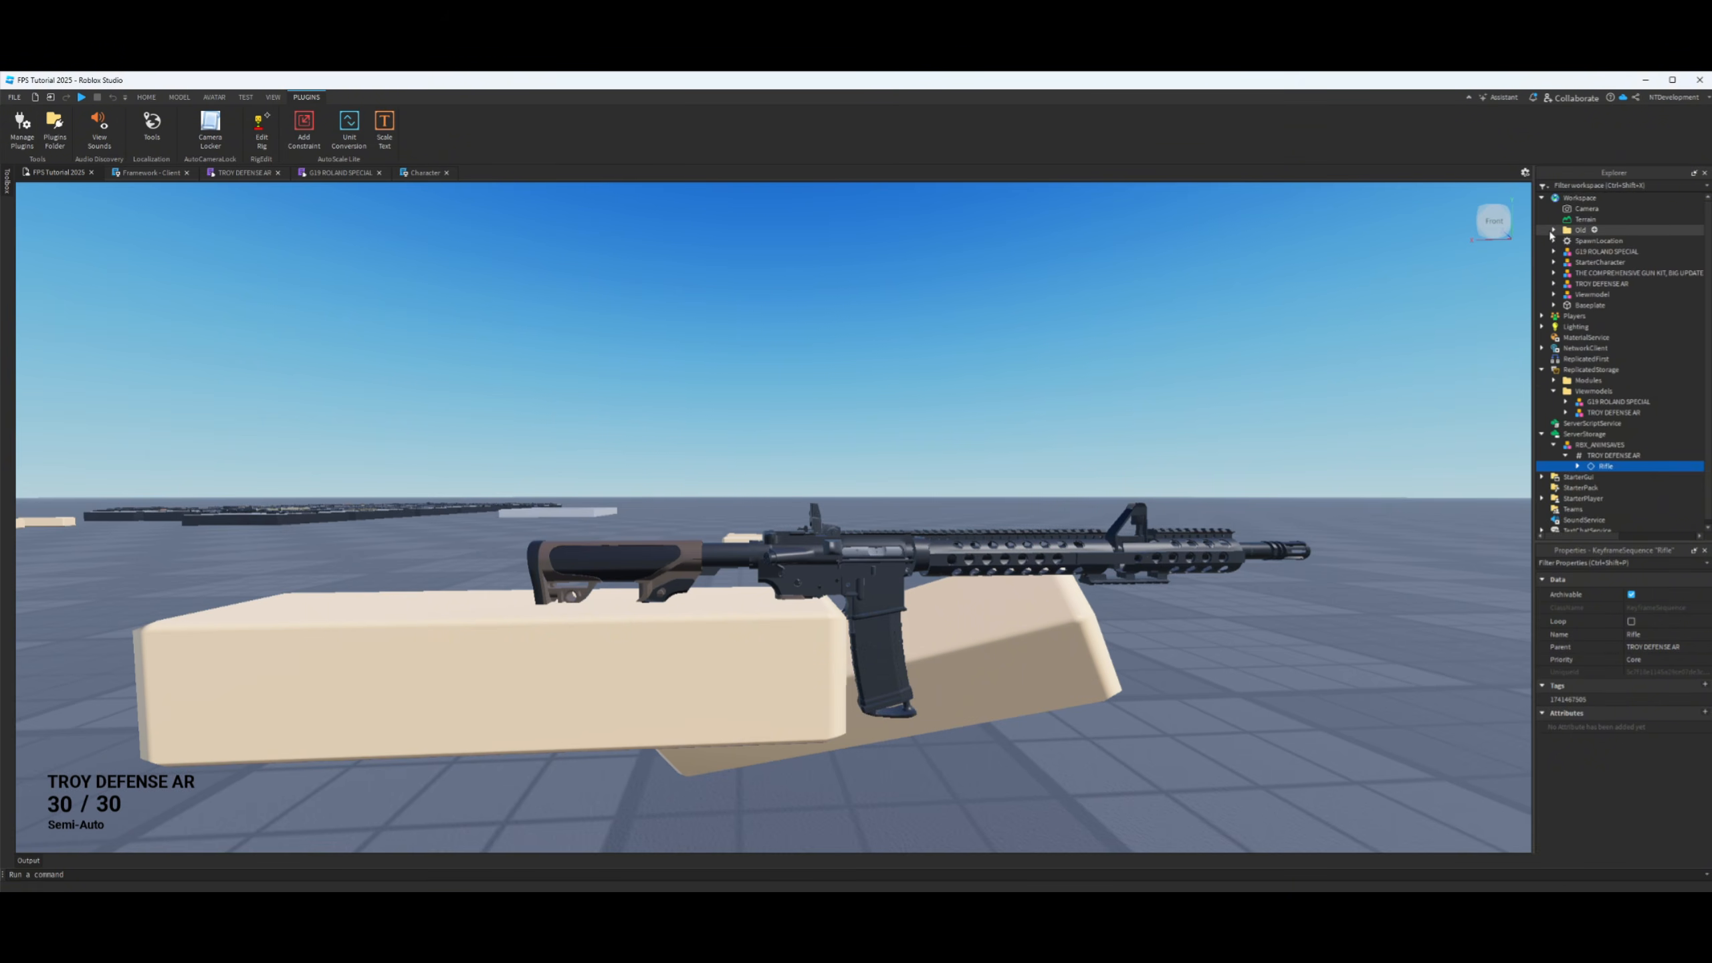
pyautogui.click(1556, 381)
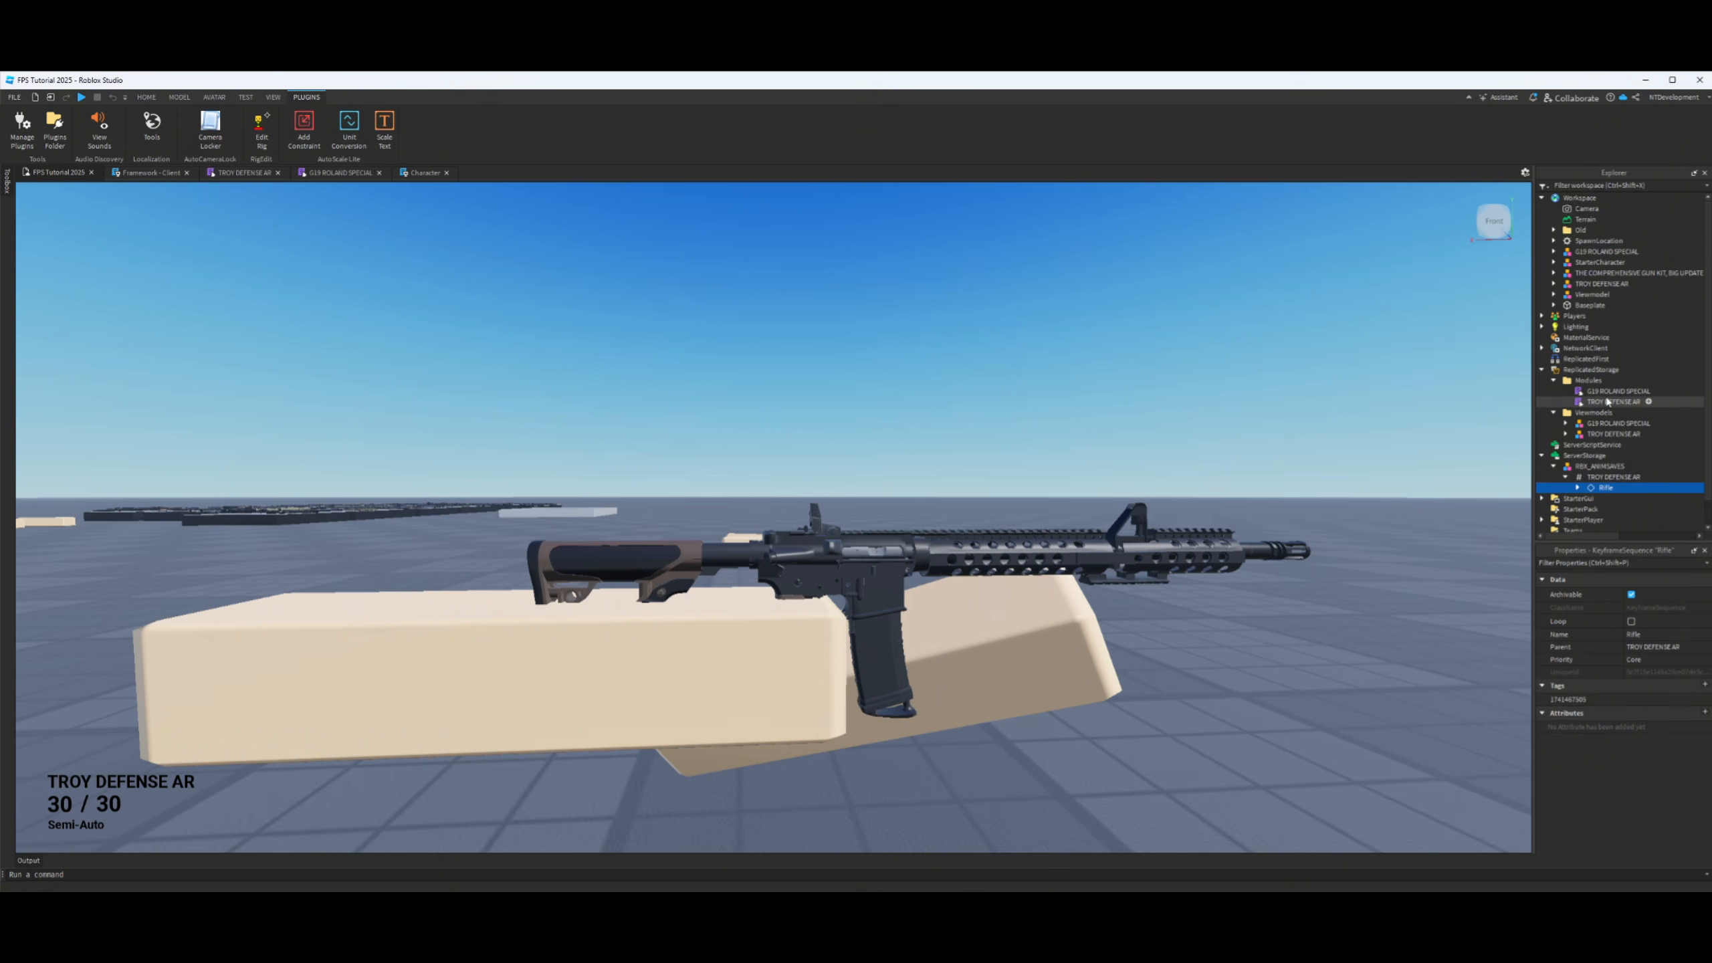
pyautogui.click(256, 177)
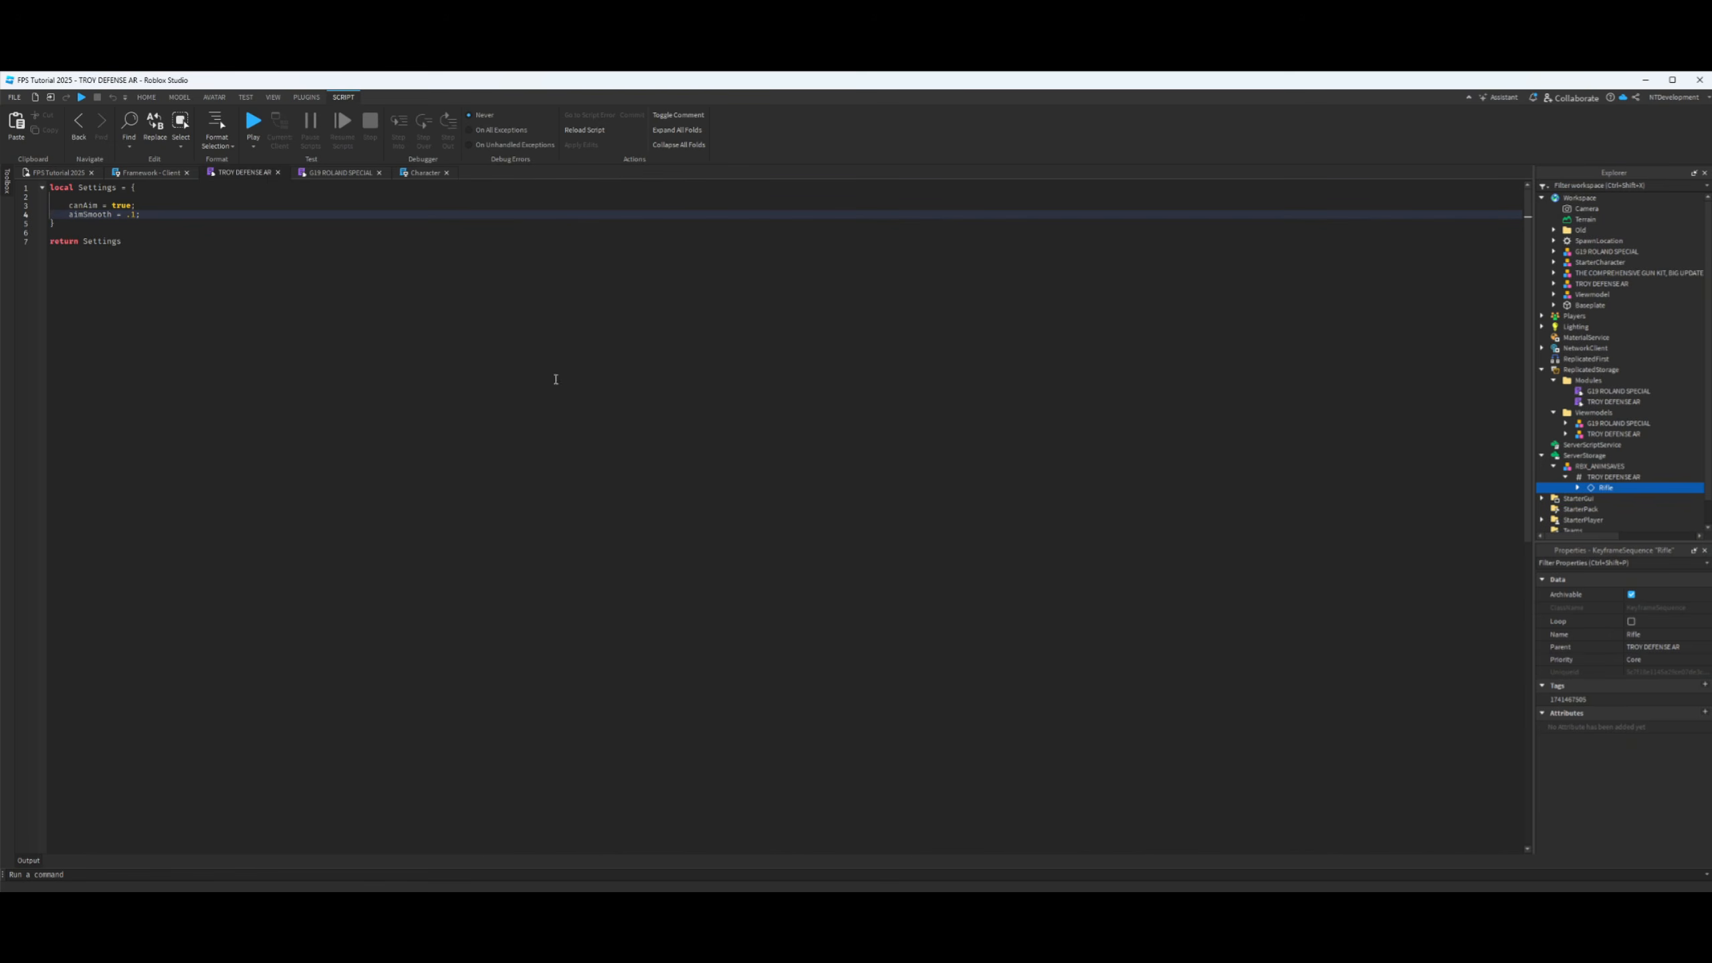
pyautogui.click(141, 263)
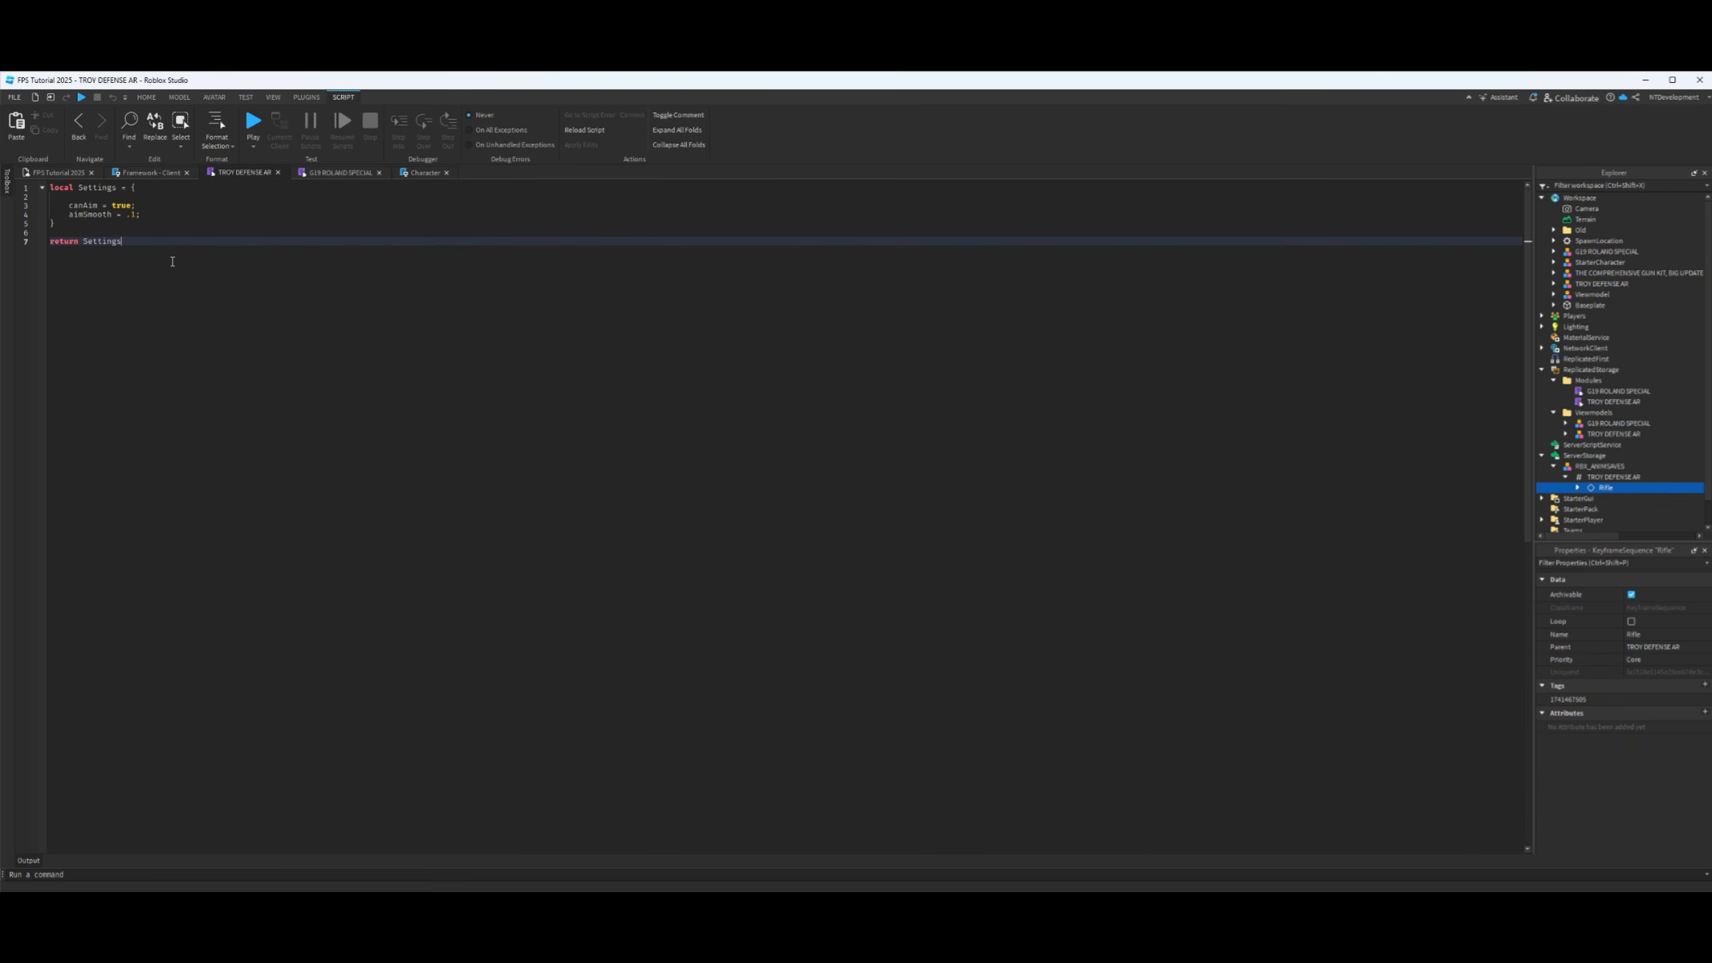
pyautogui.press('Return')
pyautogui.press('Return')
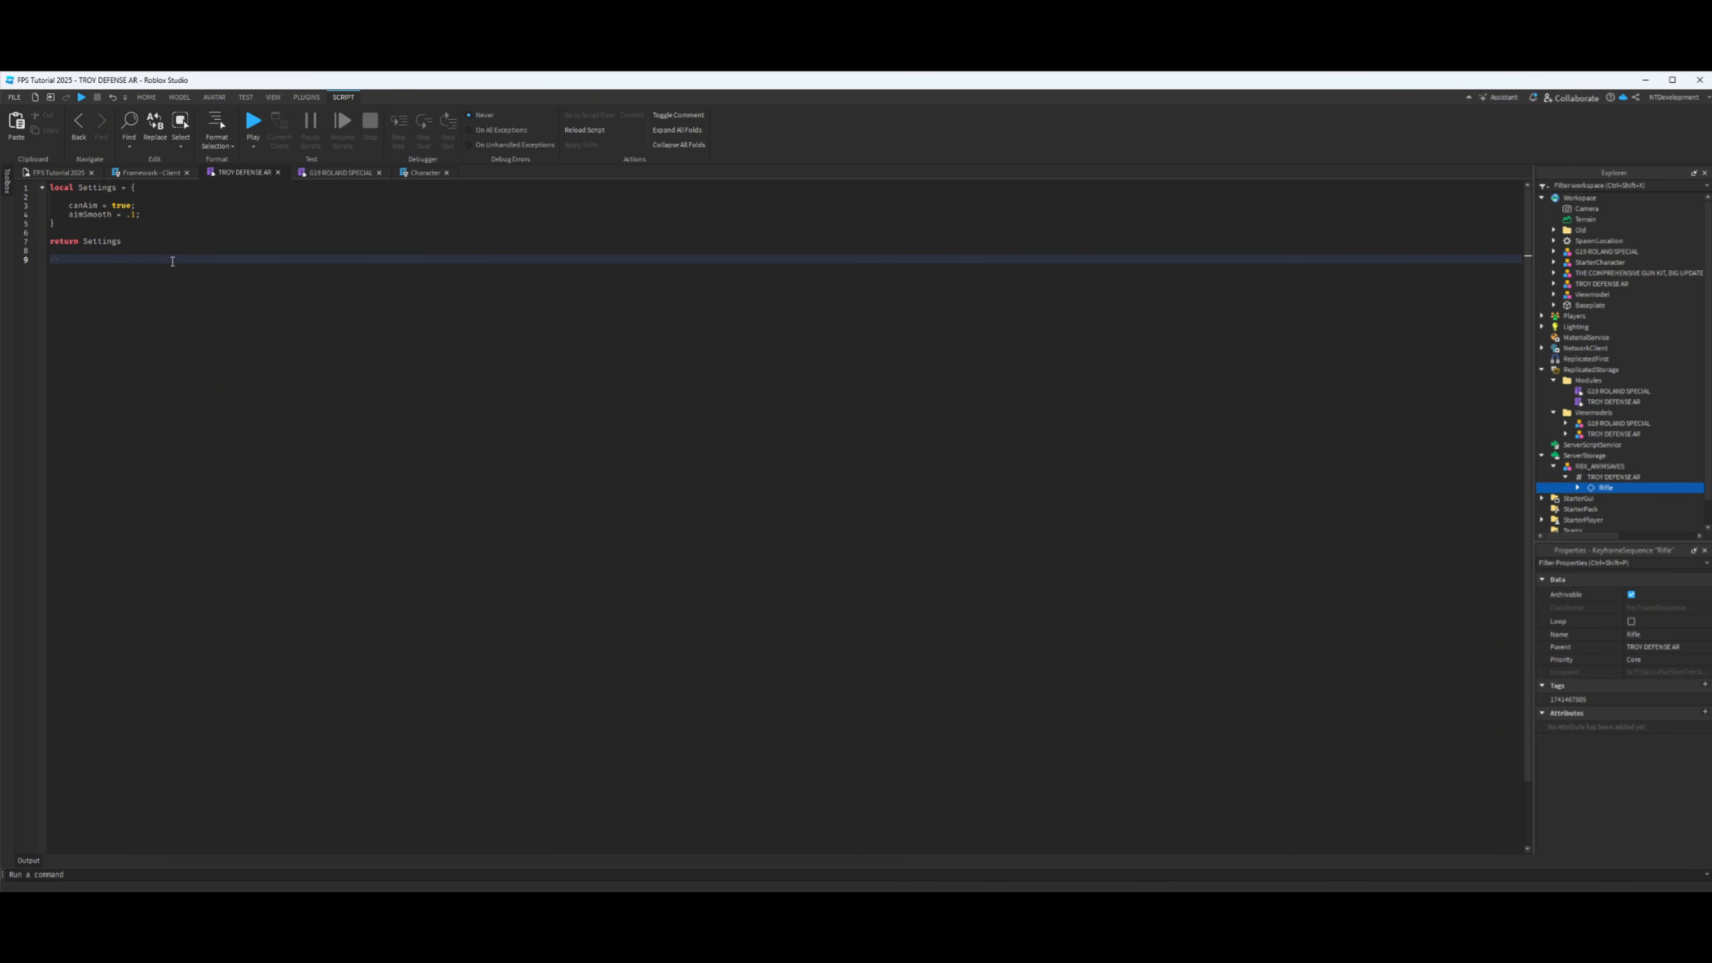
pyautogui.write('--')
pyautogui.hotkey('ctrl', 'v')
# - Open the G19 ROLAND SPECIAL viewmodel from the workspace in the Animation Editor
pyautogui.click(58, 173)
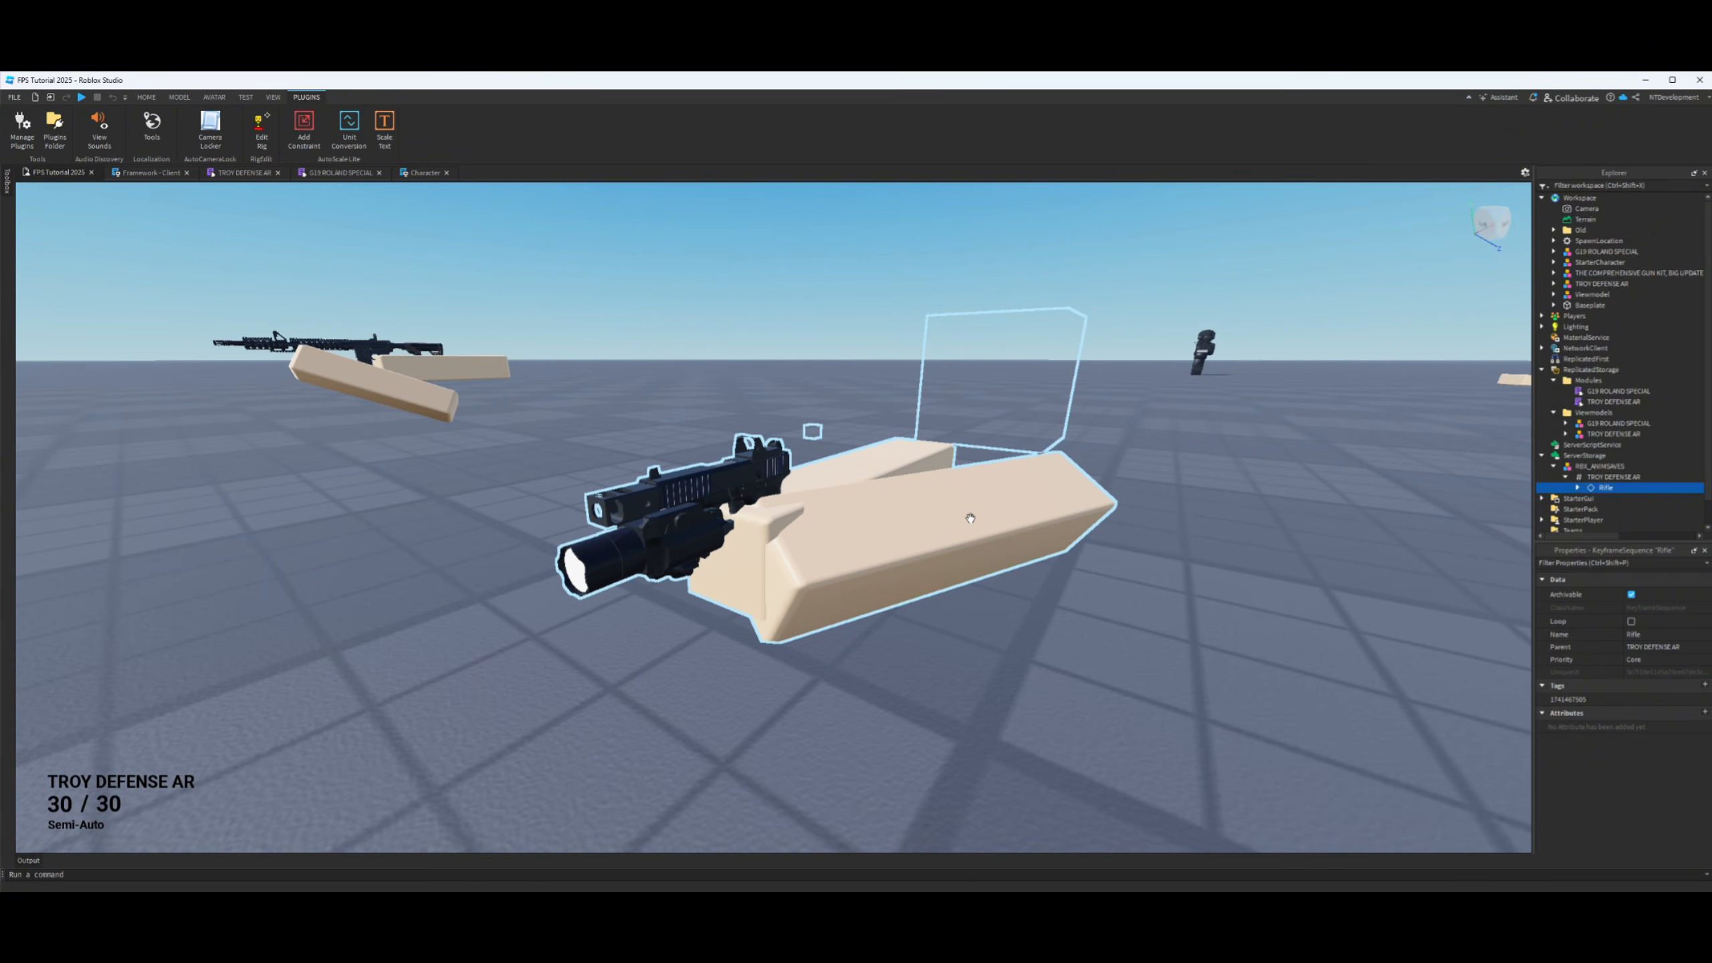
pyautogui.click(971, 522)
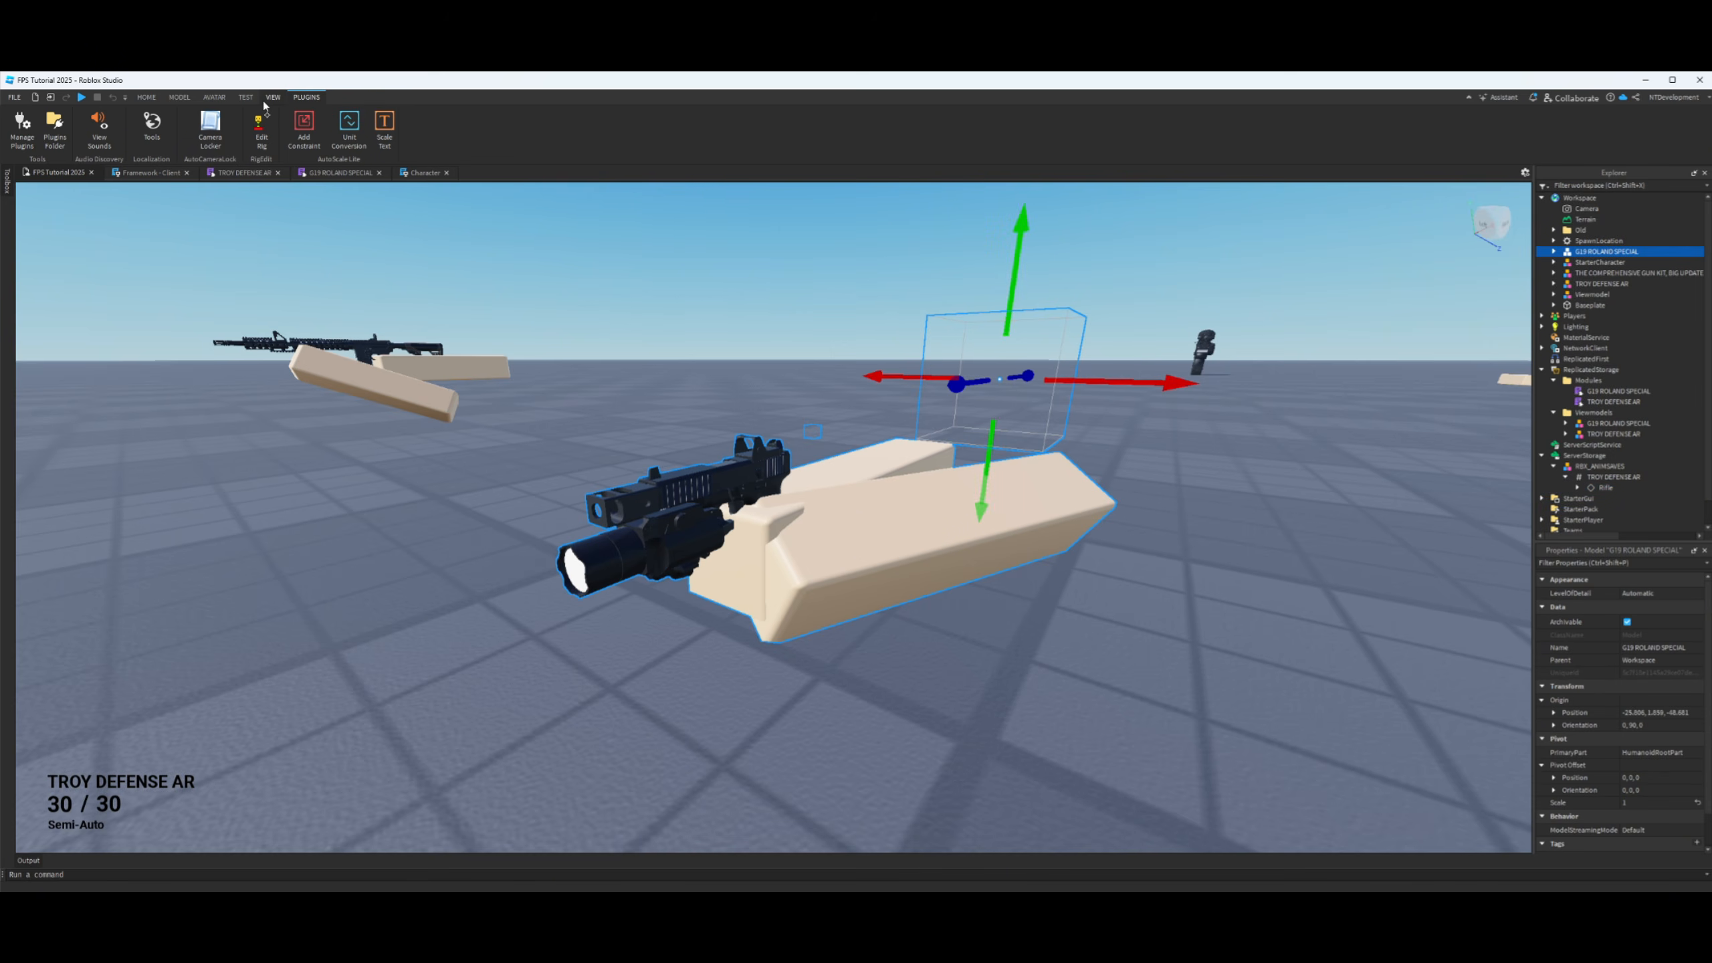
pyautogui.click(211, 98)
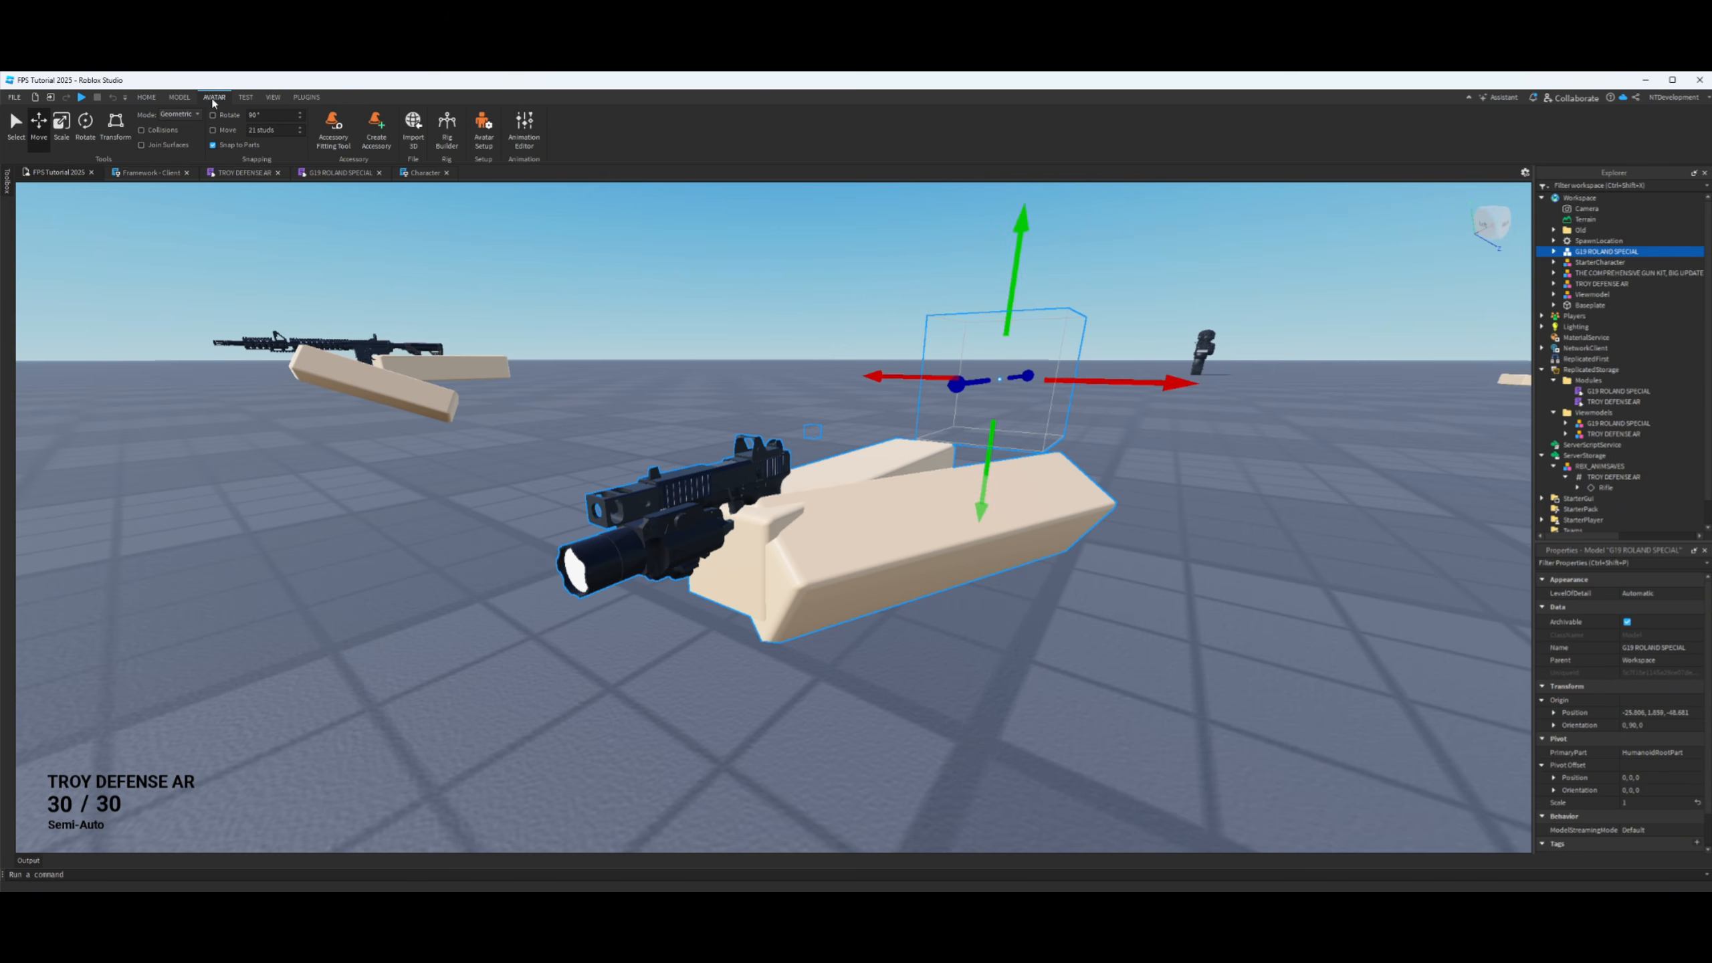
pyautogui.click(521, 142)
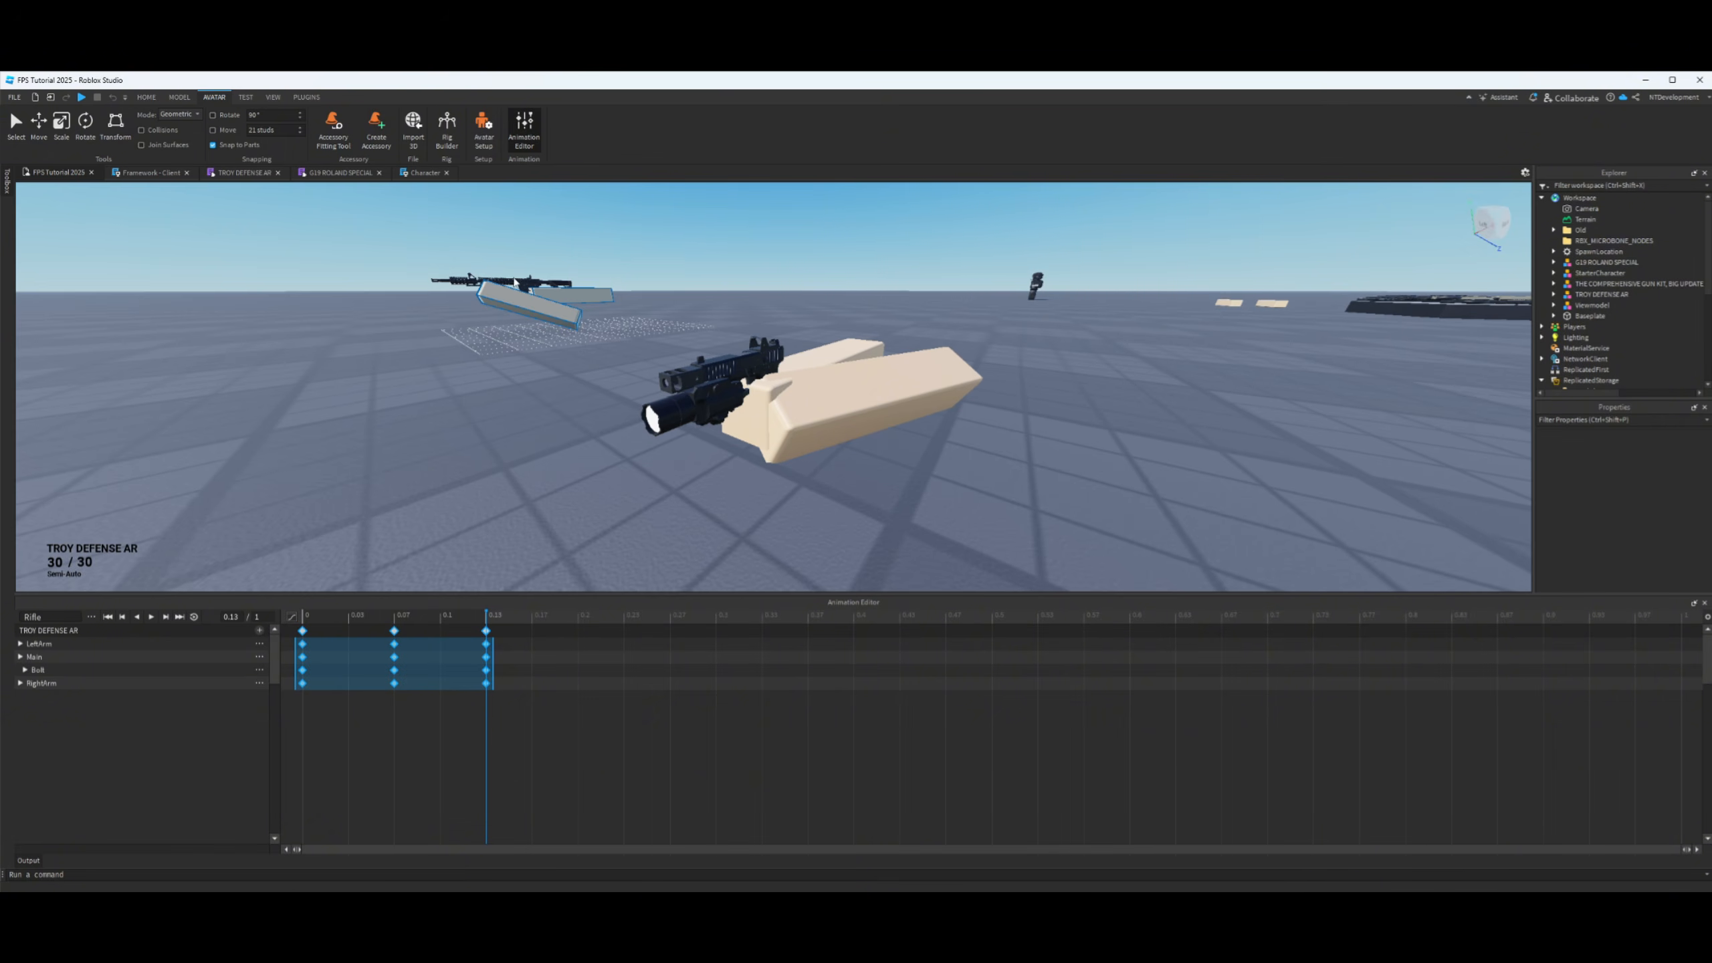
pyautogui.click(897, 438)
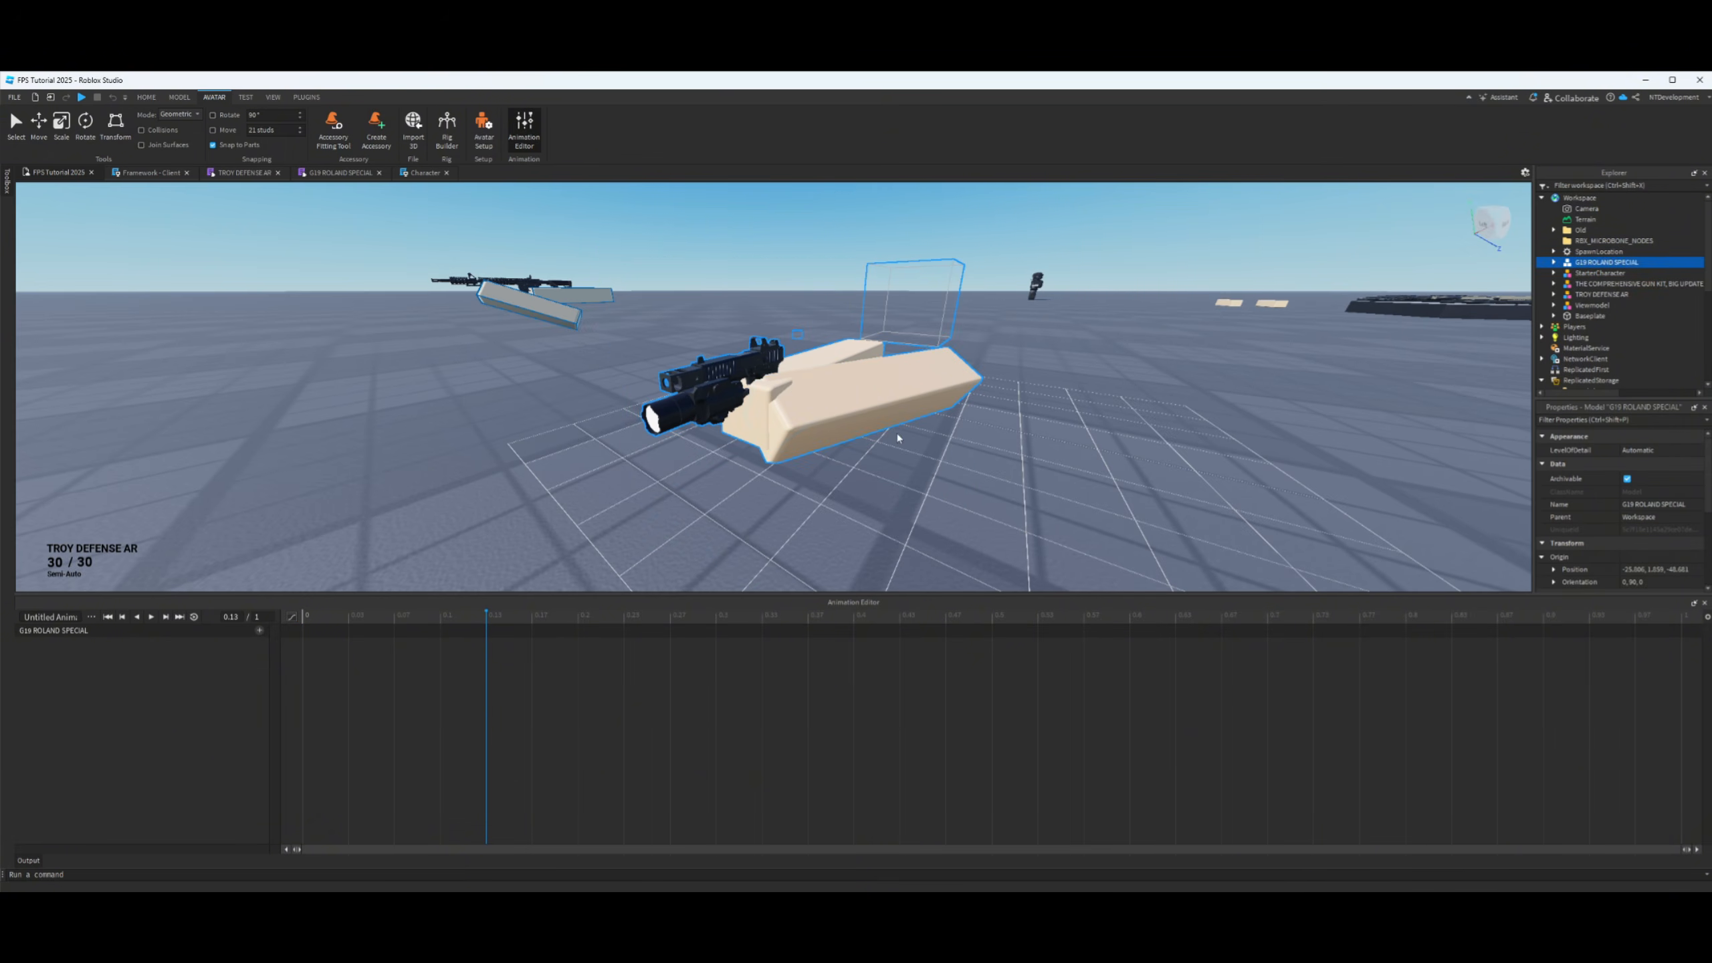
# - Name the pistol animation Glock19 and add all of the viewmodel's parts to its track list
pyautogui.doubleClick(39, 616)
pyautogui.click(53, 616)
pyautogui.write('Glock')
pyautogui.press('Return')
pyautogui.click(74, 617)
pyautogui.press('Return')
pyautogui.click(260, 631)
pyautogui.click(301, 735)
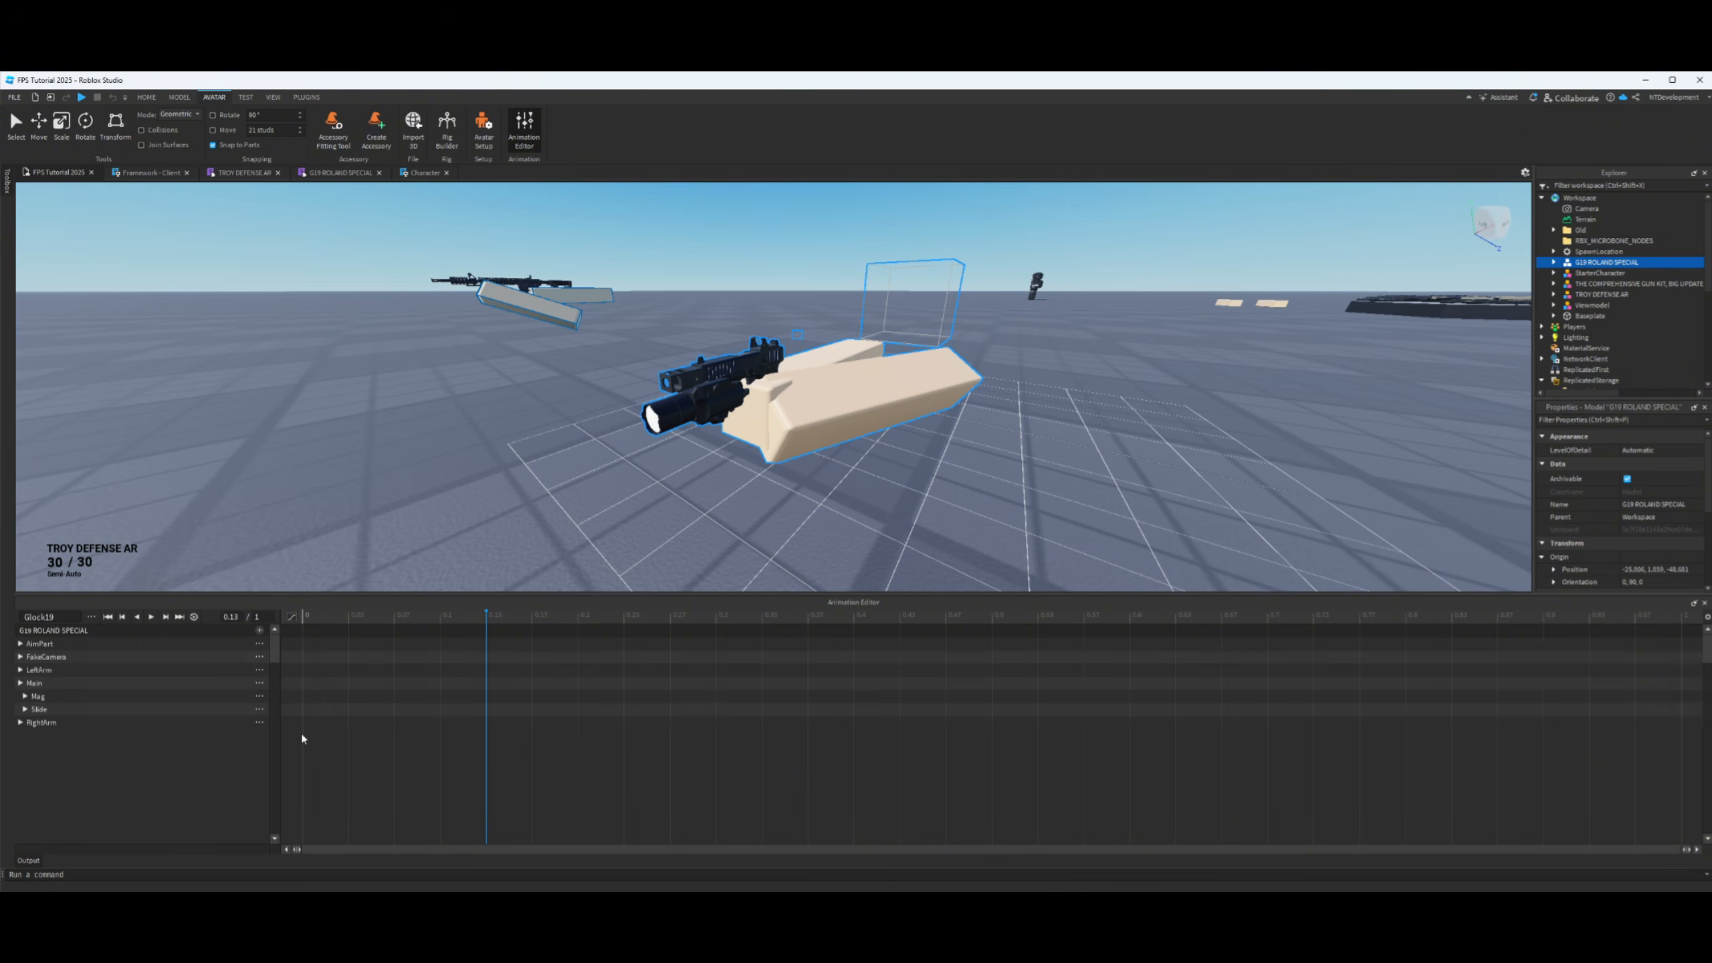
# - At 0.07 on the timeline, move the pistol's LeftArm, Main and RightArm together backward by about 0.36
pyautogui.click(51, 683)
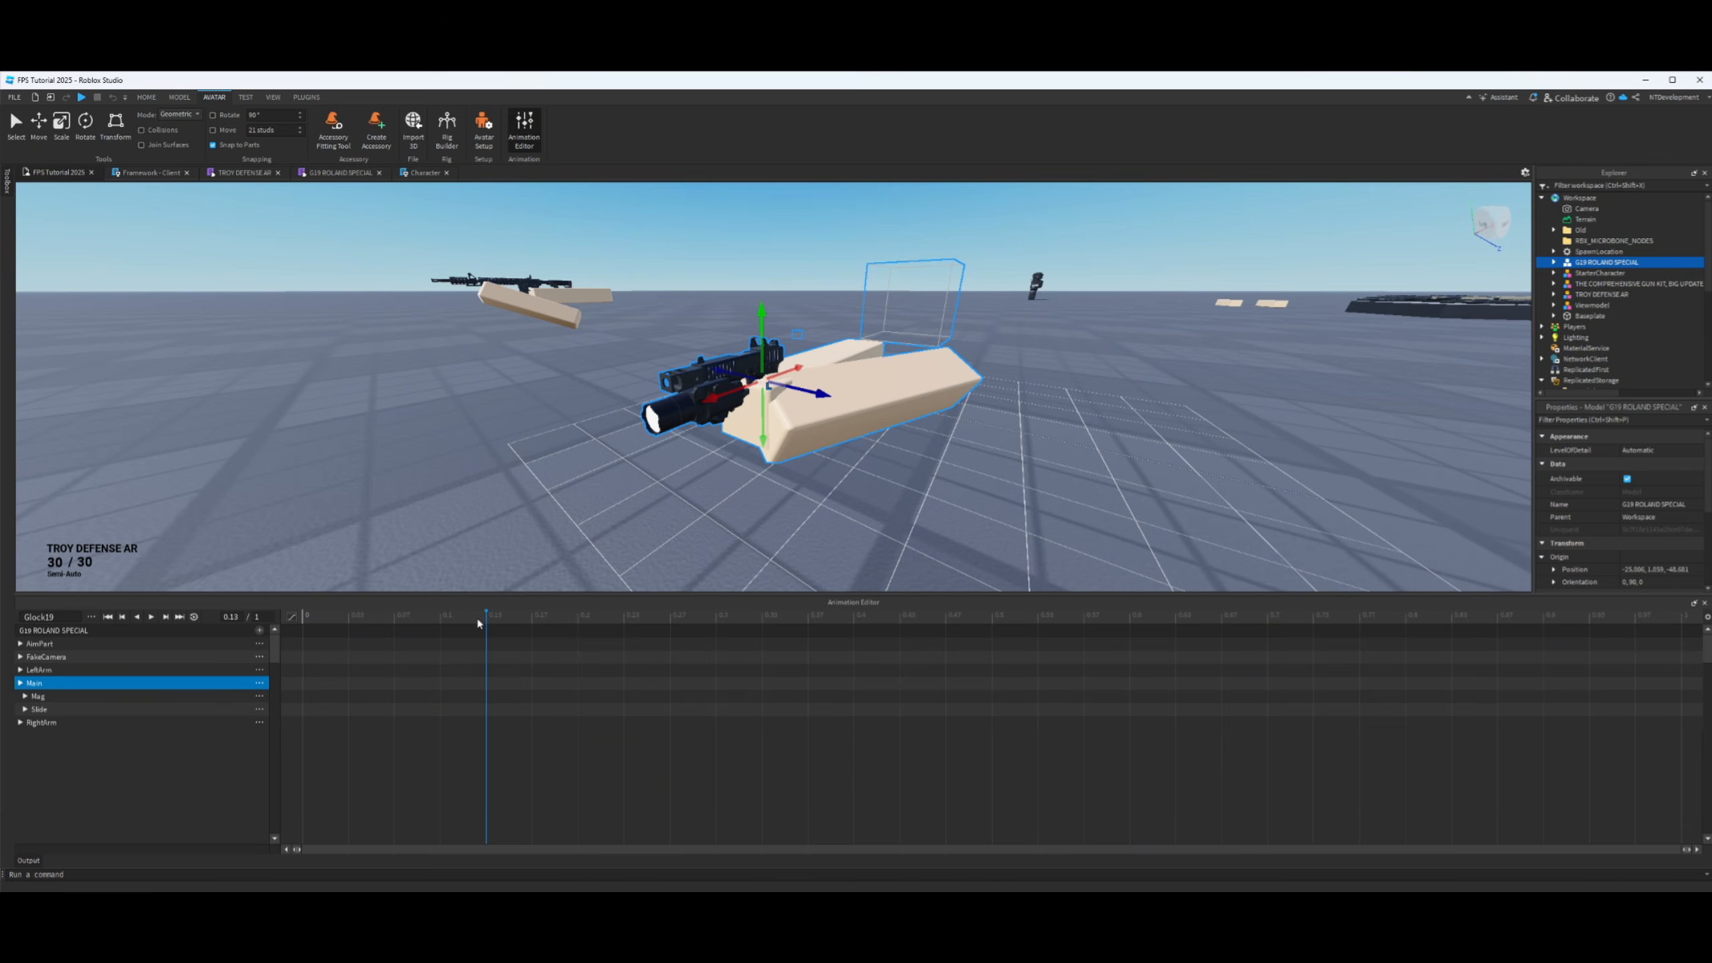
pyautogui.moveTo(487, 616); pyautogui.dragTo(395, 616)
pyautogui.keyDown('ctrl'); pyautogui.click(67, 669); pyautogui.keyUp('ctrl')
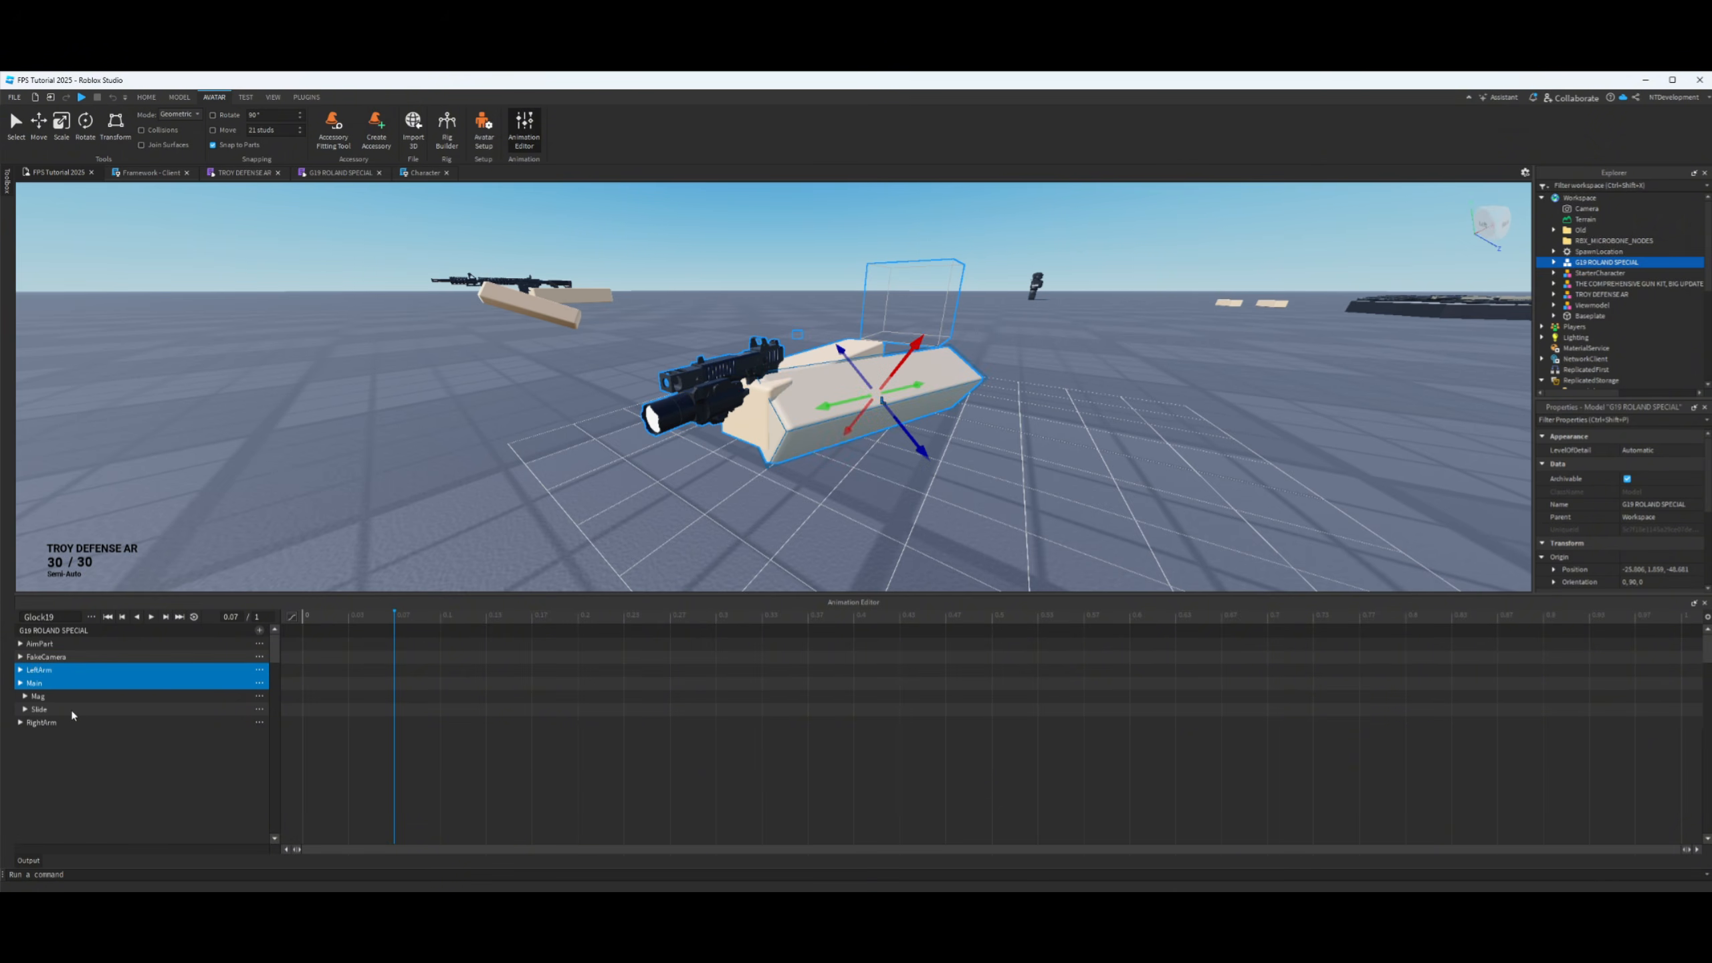
pyautogui.keyDown('ctrl'); pyautogui.click(74, 724); pyautogui.keyUp('ctrl')
pyautogui.press('a')
pyautogui.moveTo(389, 585); pyautogui.dragTo(390, 588, button='right')
pyautogui.press('a')
pyautogui.press('s')
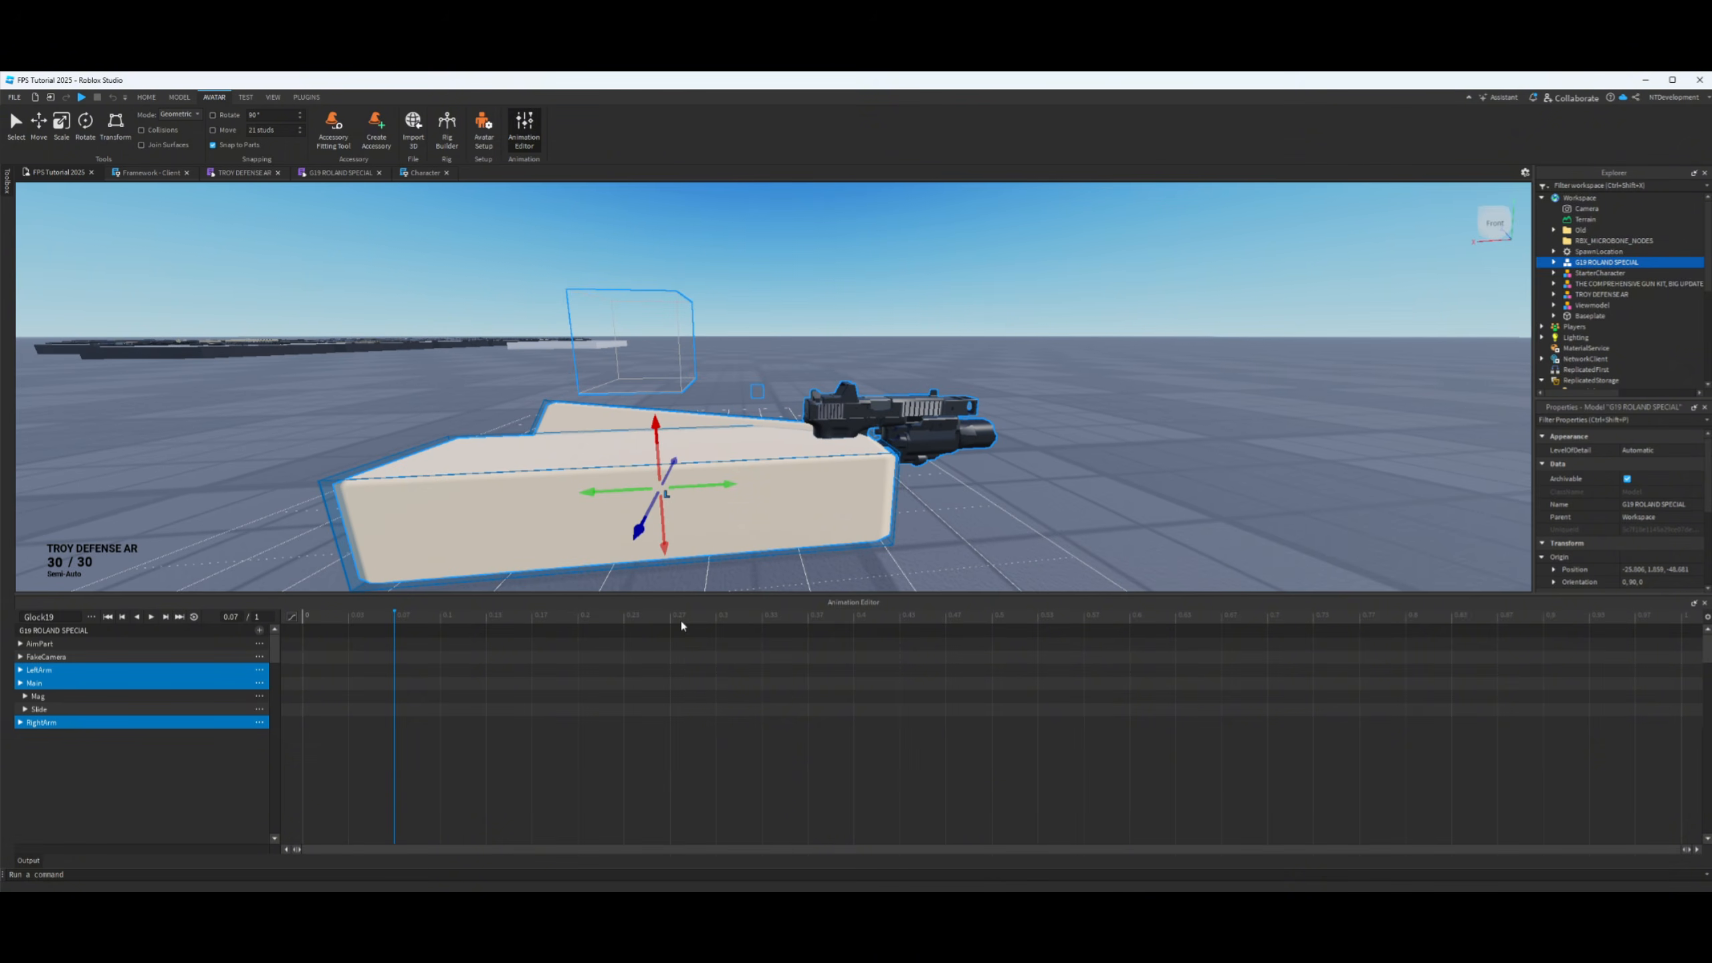
pyautogui.moveTo(723, 485)
pyautogui.mouseDown()
pyautogui.moveTo(674, 491)
pyautogui.moveTo(694, 490)
pyautogui.mouseUp()
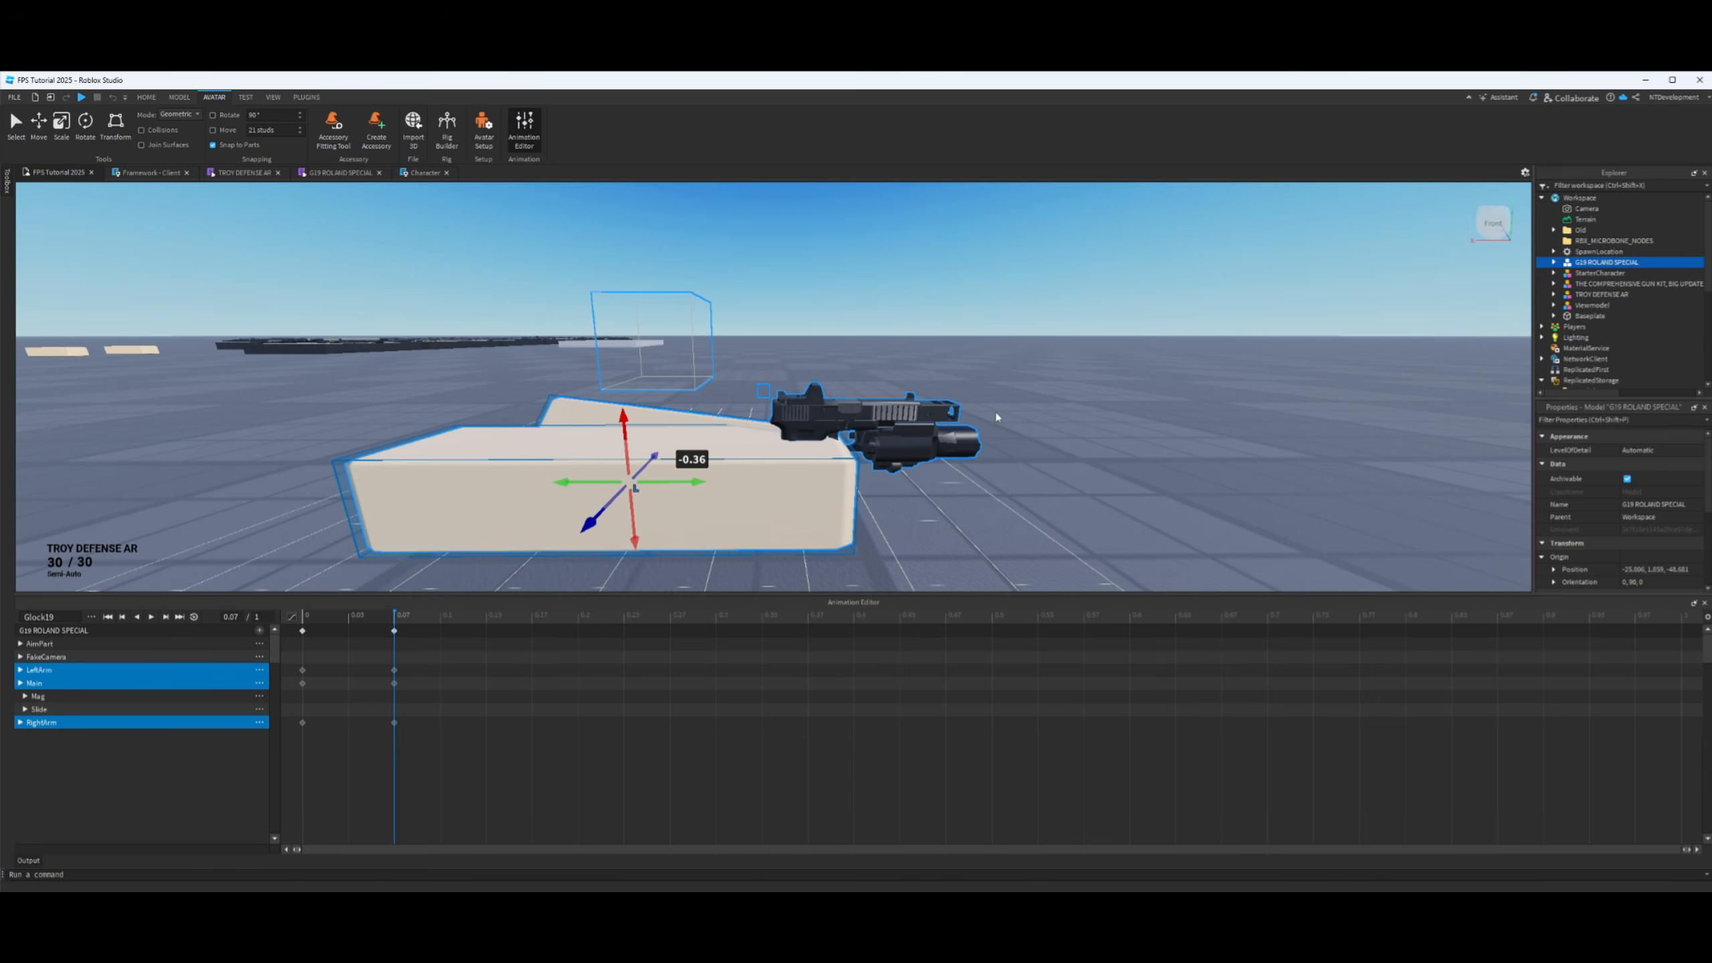
pyautogui.moveTo(995, 412); pyautogui.dragTo(1000, 422, button='right')
pyautogui.scroll(2, 991, 421)
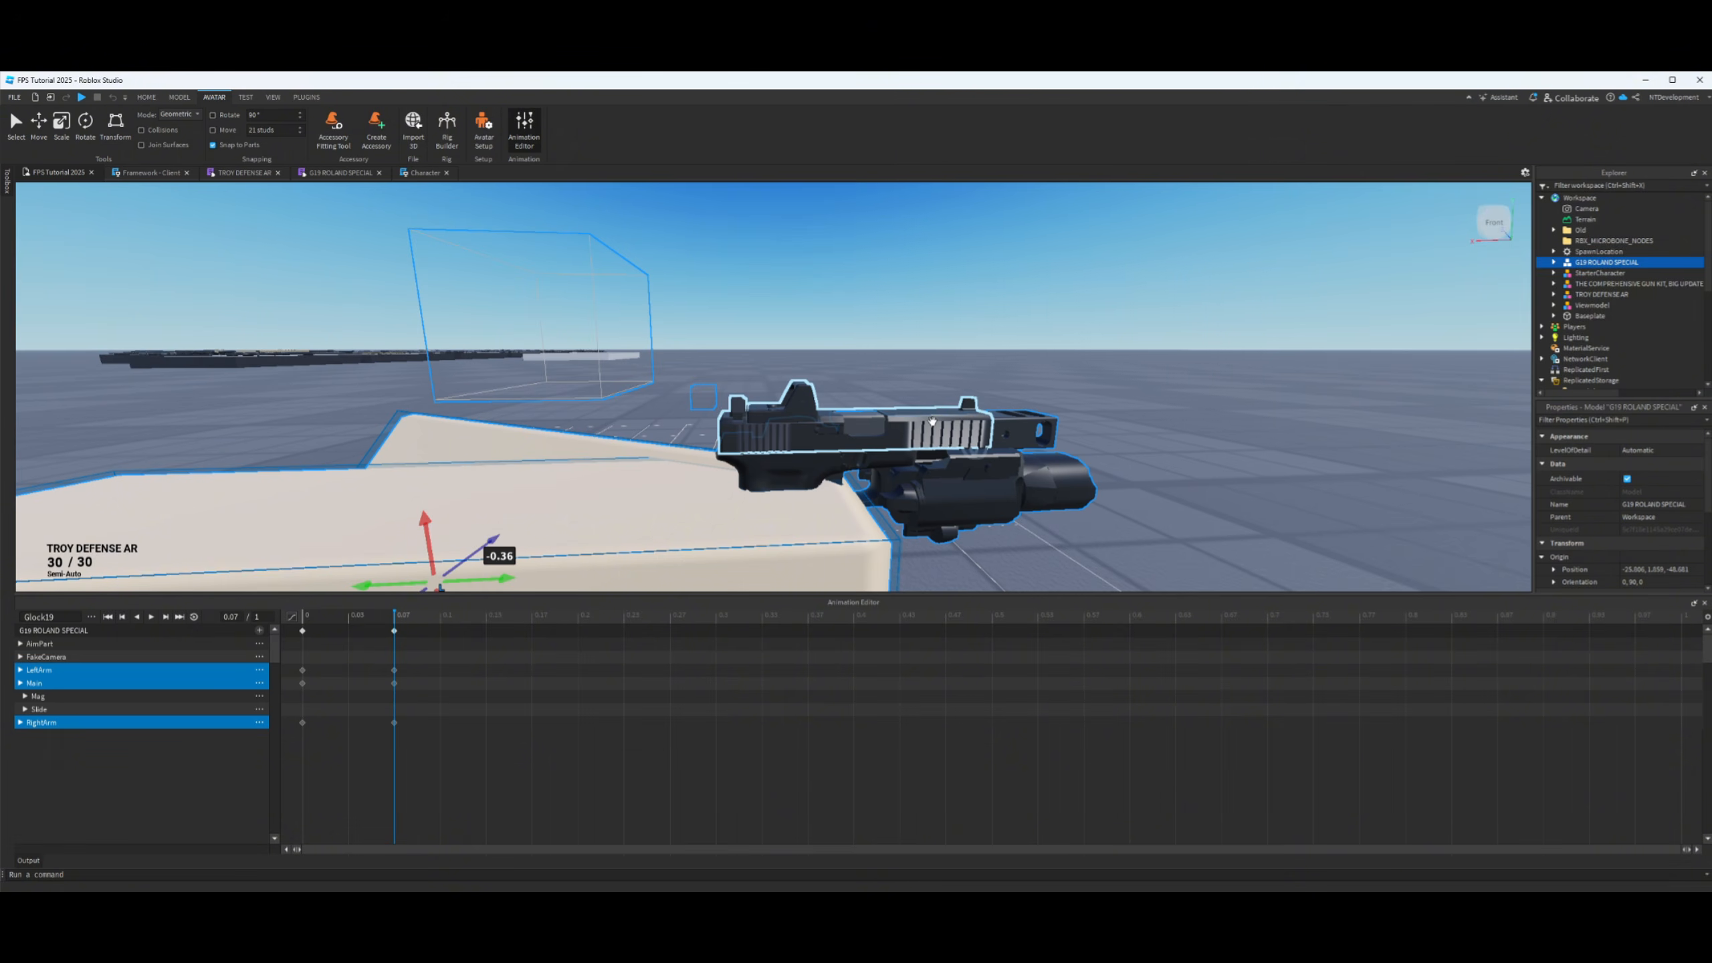
# - At 0.07 on the timeline, move the pistol's Slide backward by about 0.23, plus a further 0.08
pyautogui.click(39, 709)
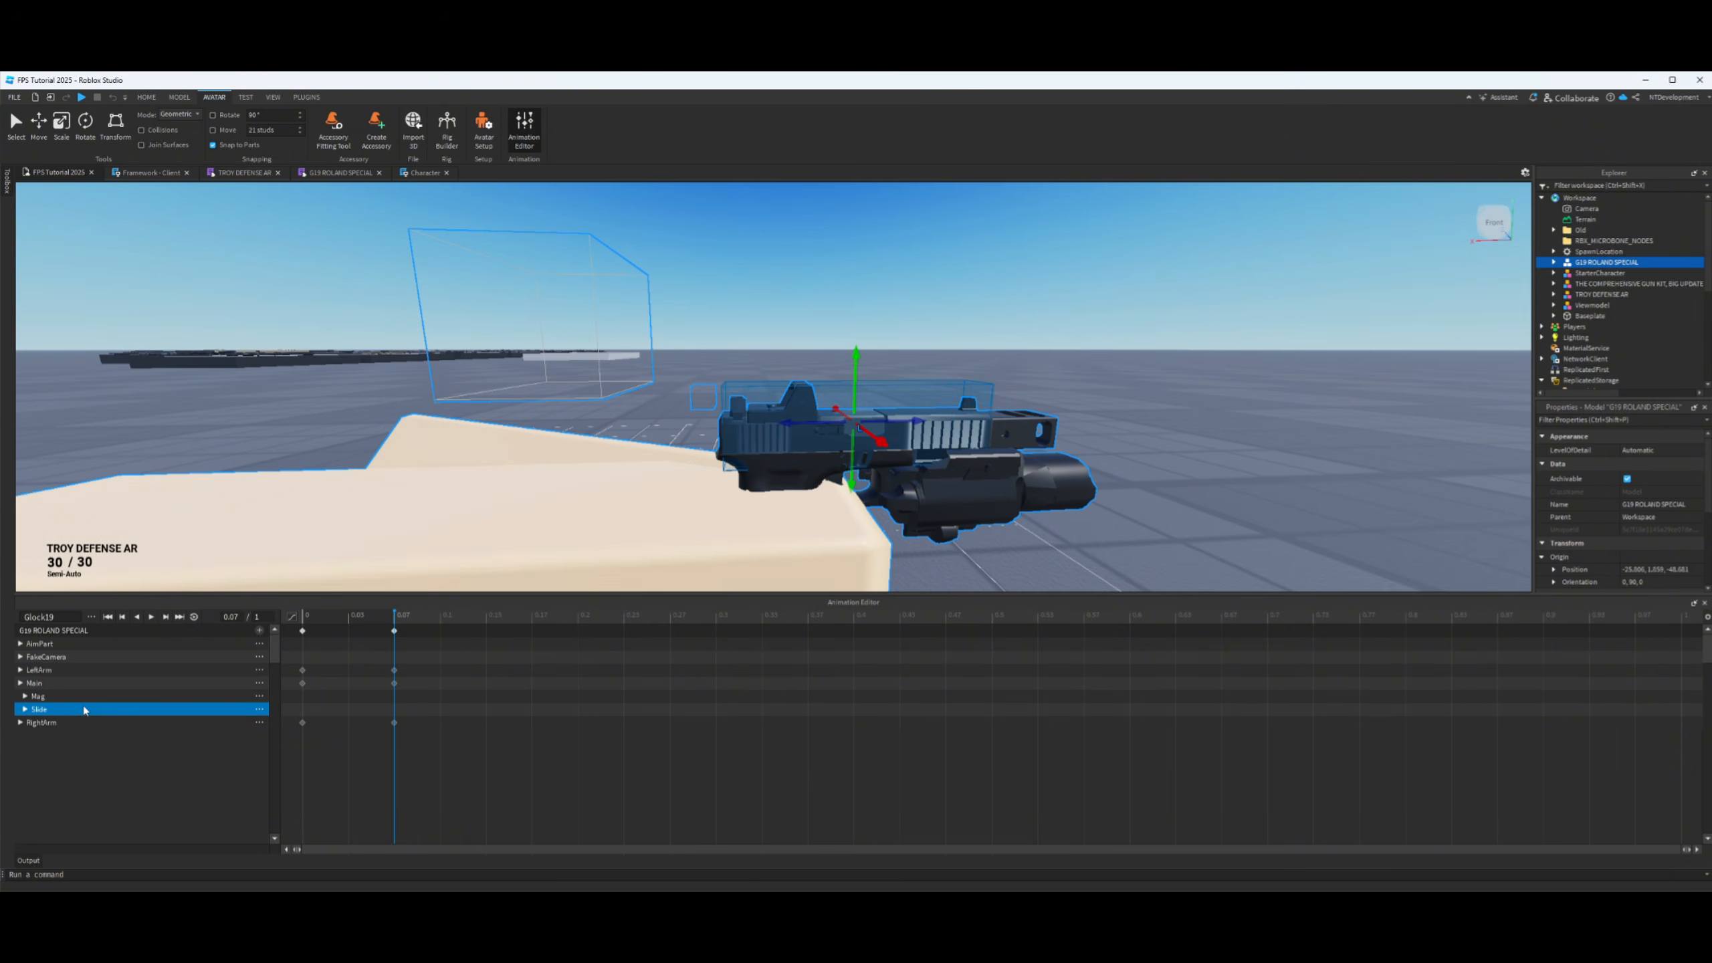
pyautogui.moveTo(907, 423); pyautogui.dragTo(864, 438)
pyautogui.moveTo(921, 439); pyautogui.dragTo(917, 454, button='right')
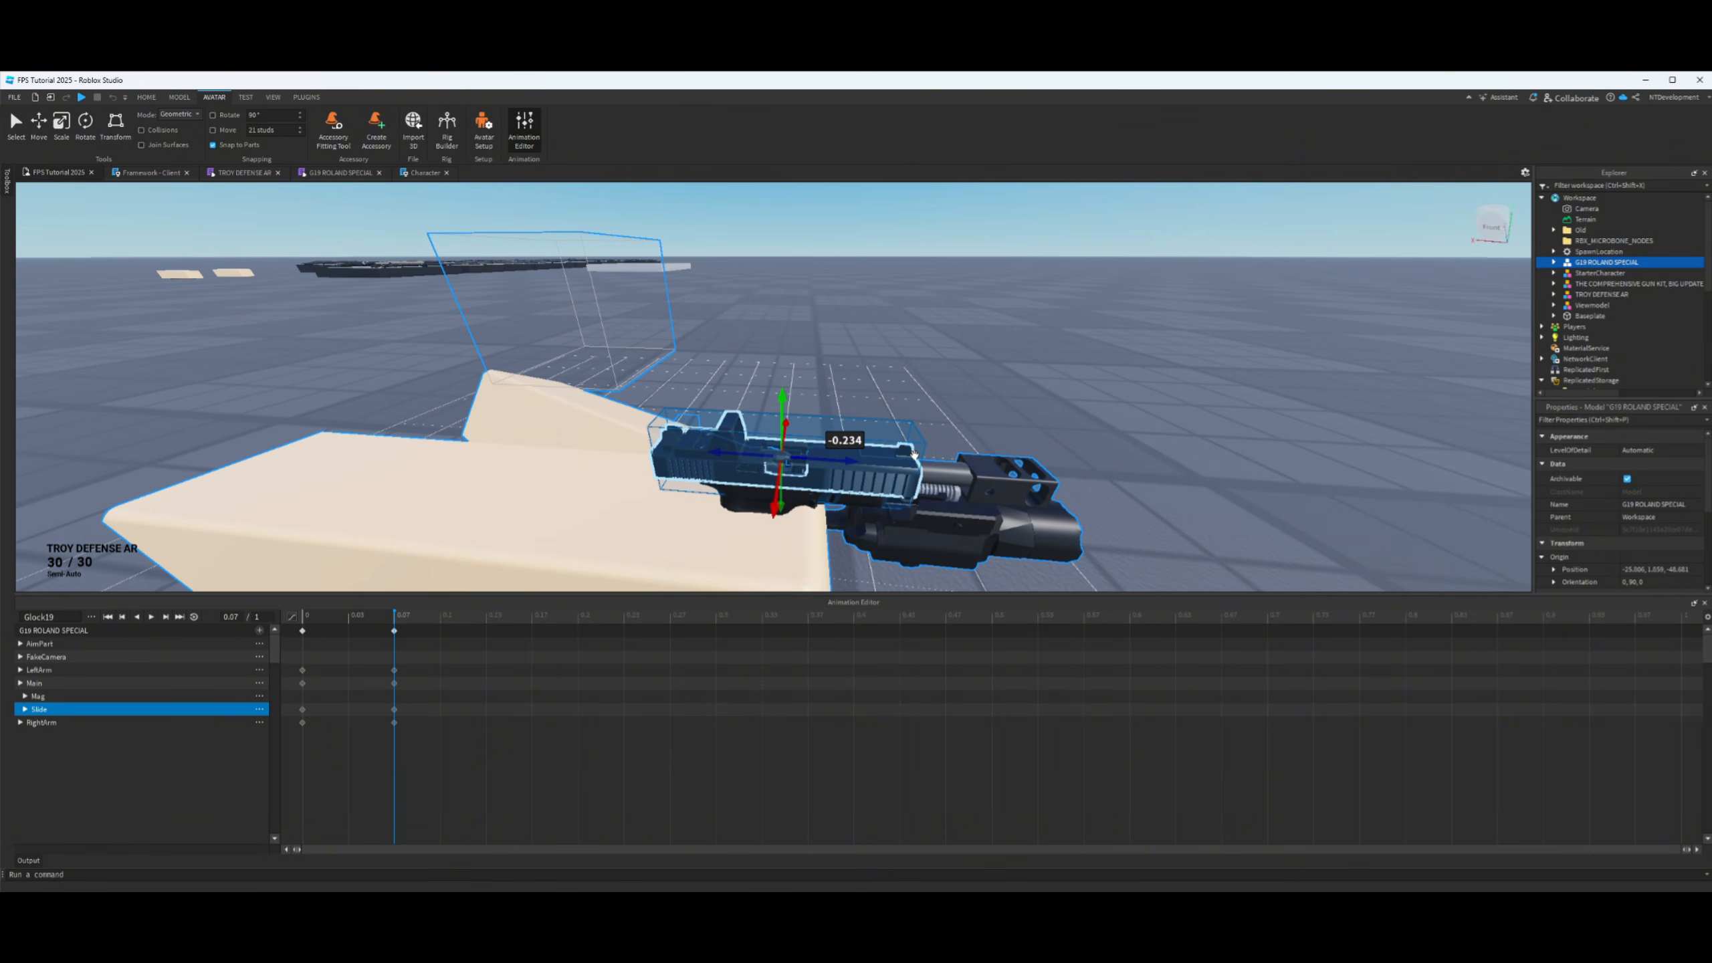
pyautogui.moveTo(848, 466); pyautogui.dragTo(782, 469)
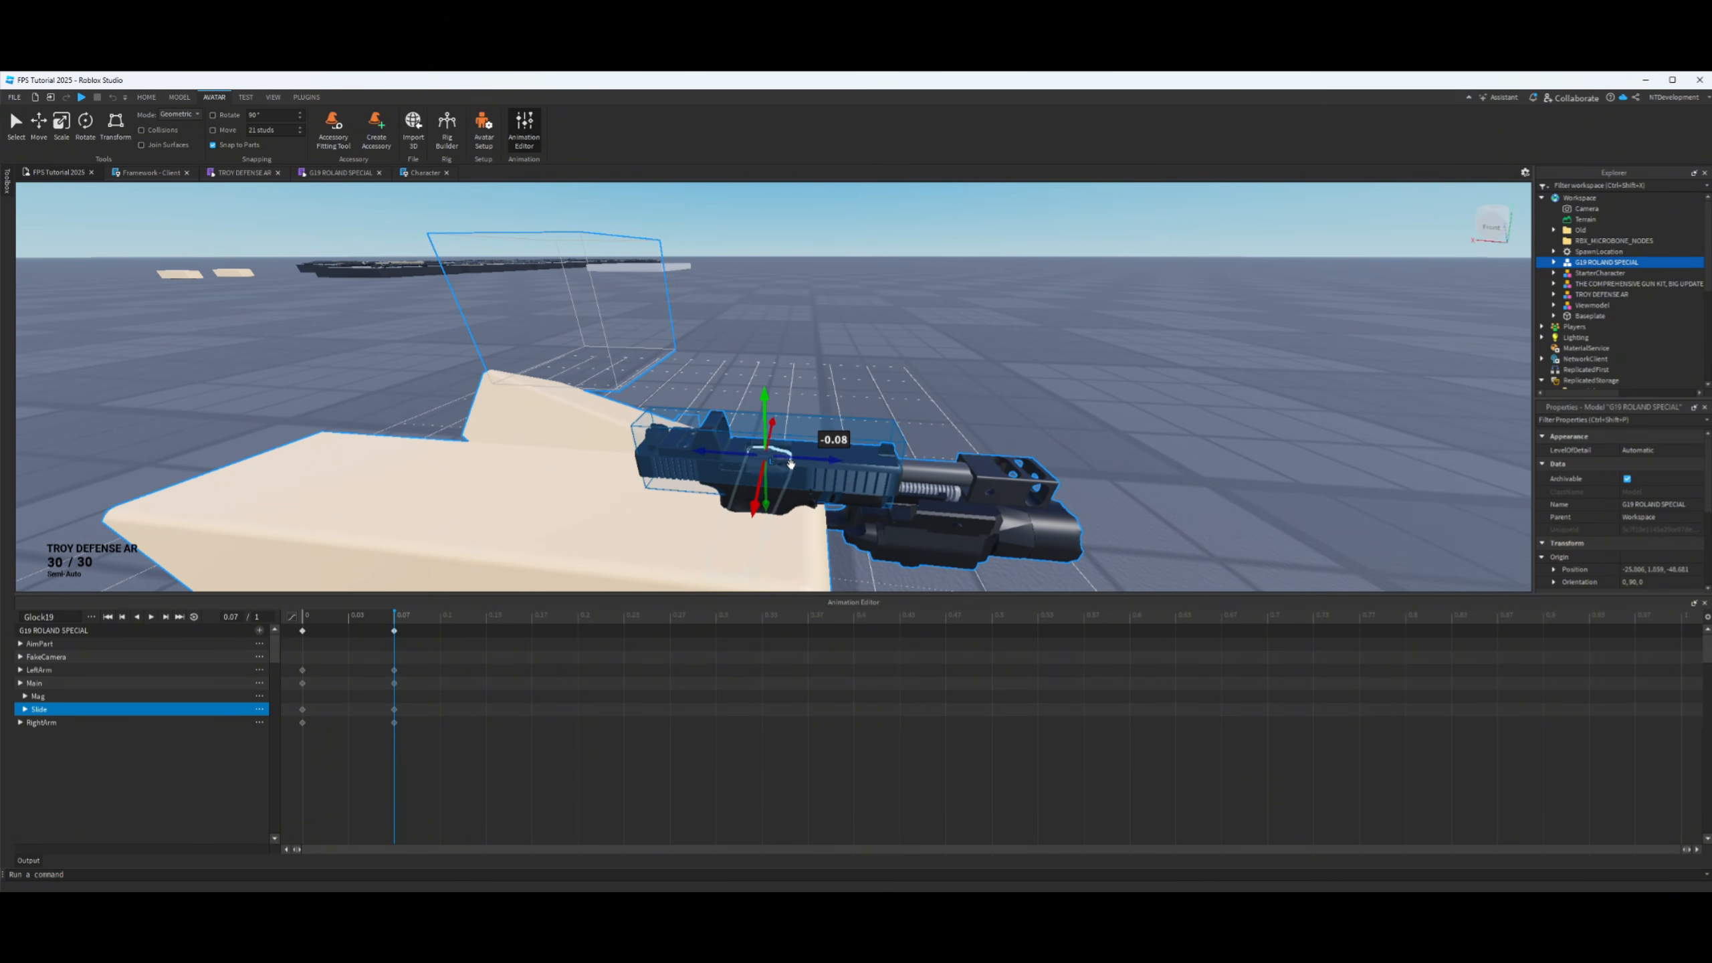
pyautogui.moveTo(962, 425); pyautogui.dragTo(961, 381, button='right')
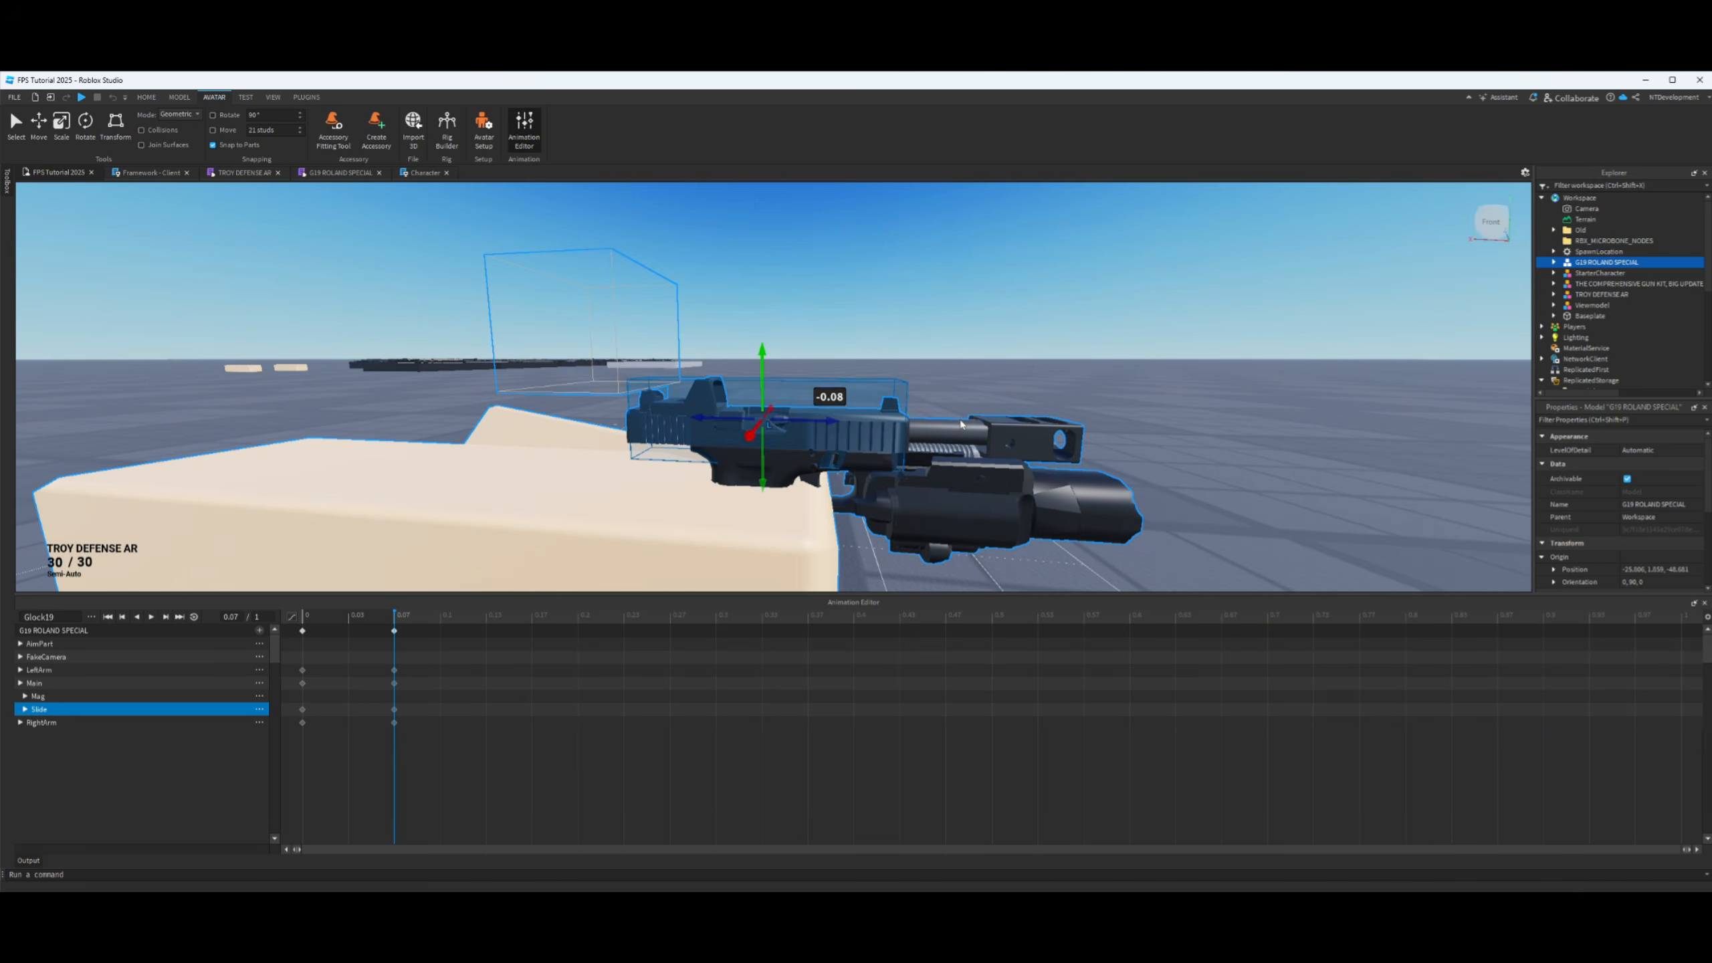
# - Copy the starting keyframes of all tracks to 0.13 on the timeline and check the recoil motion
pyautogui.click(486, 618)
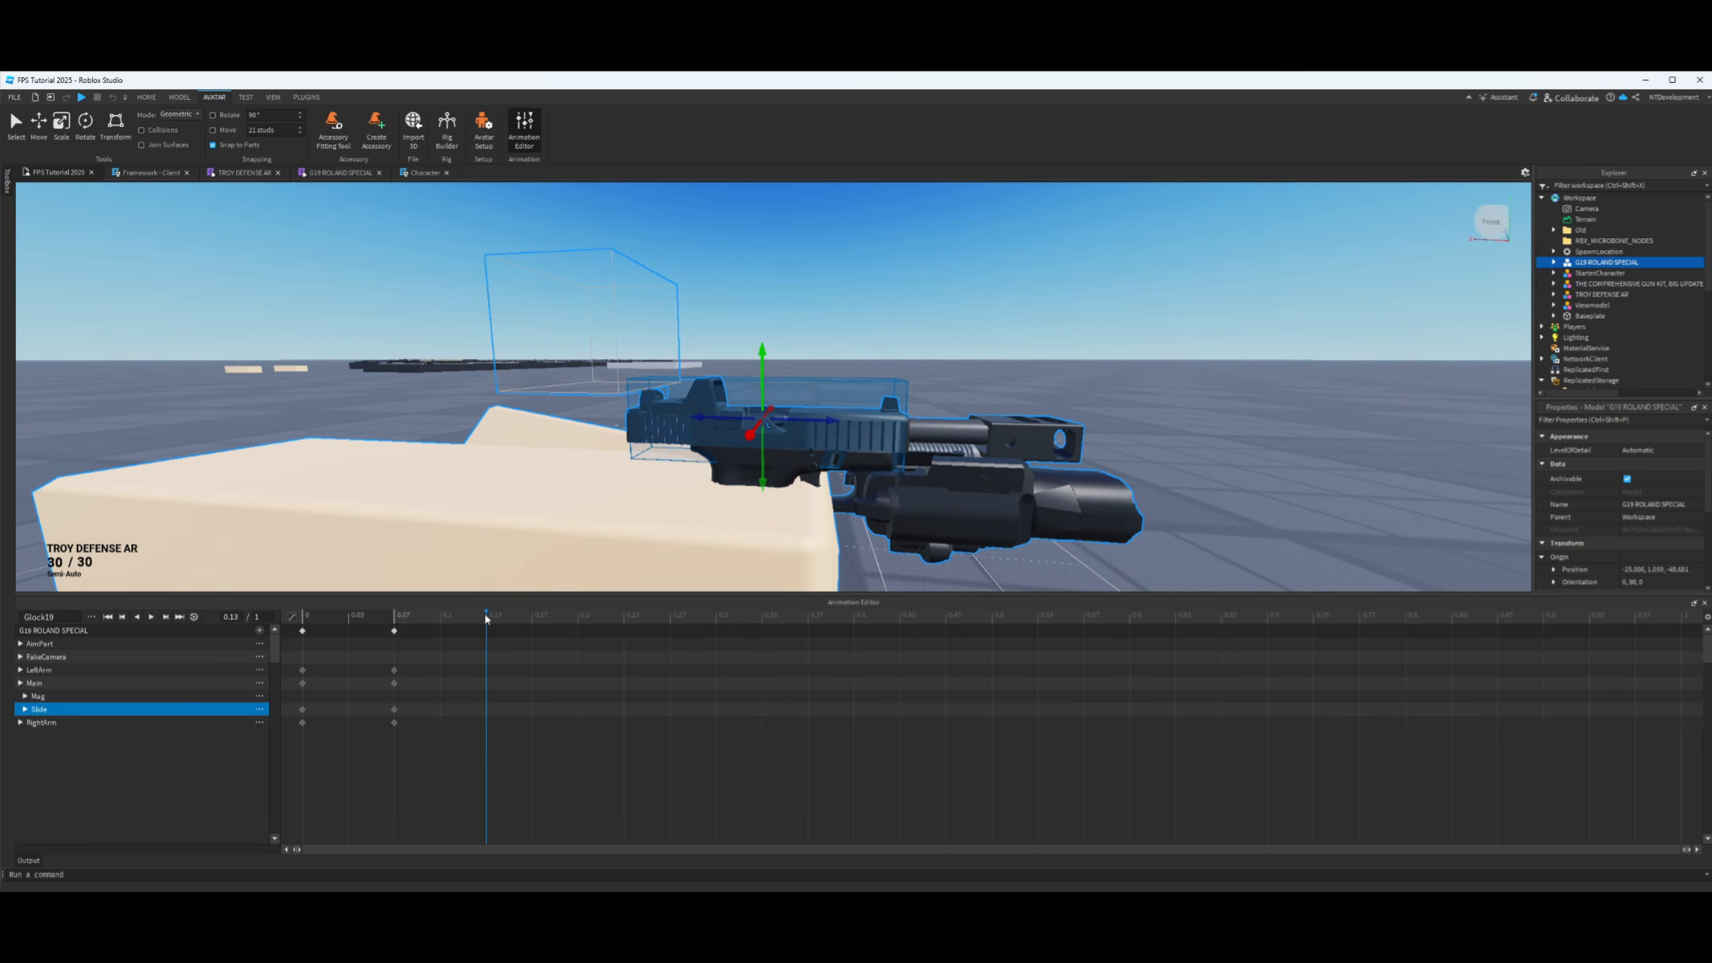
pyautogui.click(303, 632)
pyautogui.hotkey('ctrl', 'v')
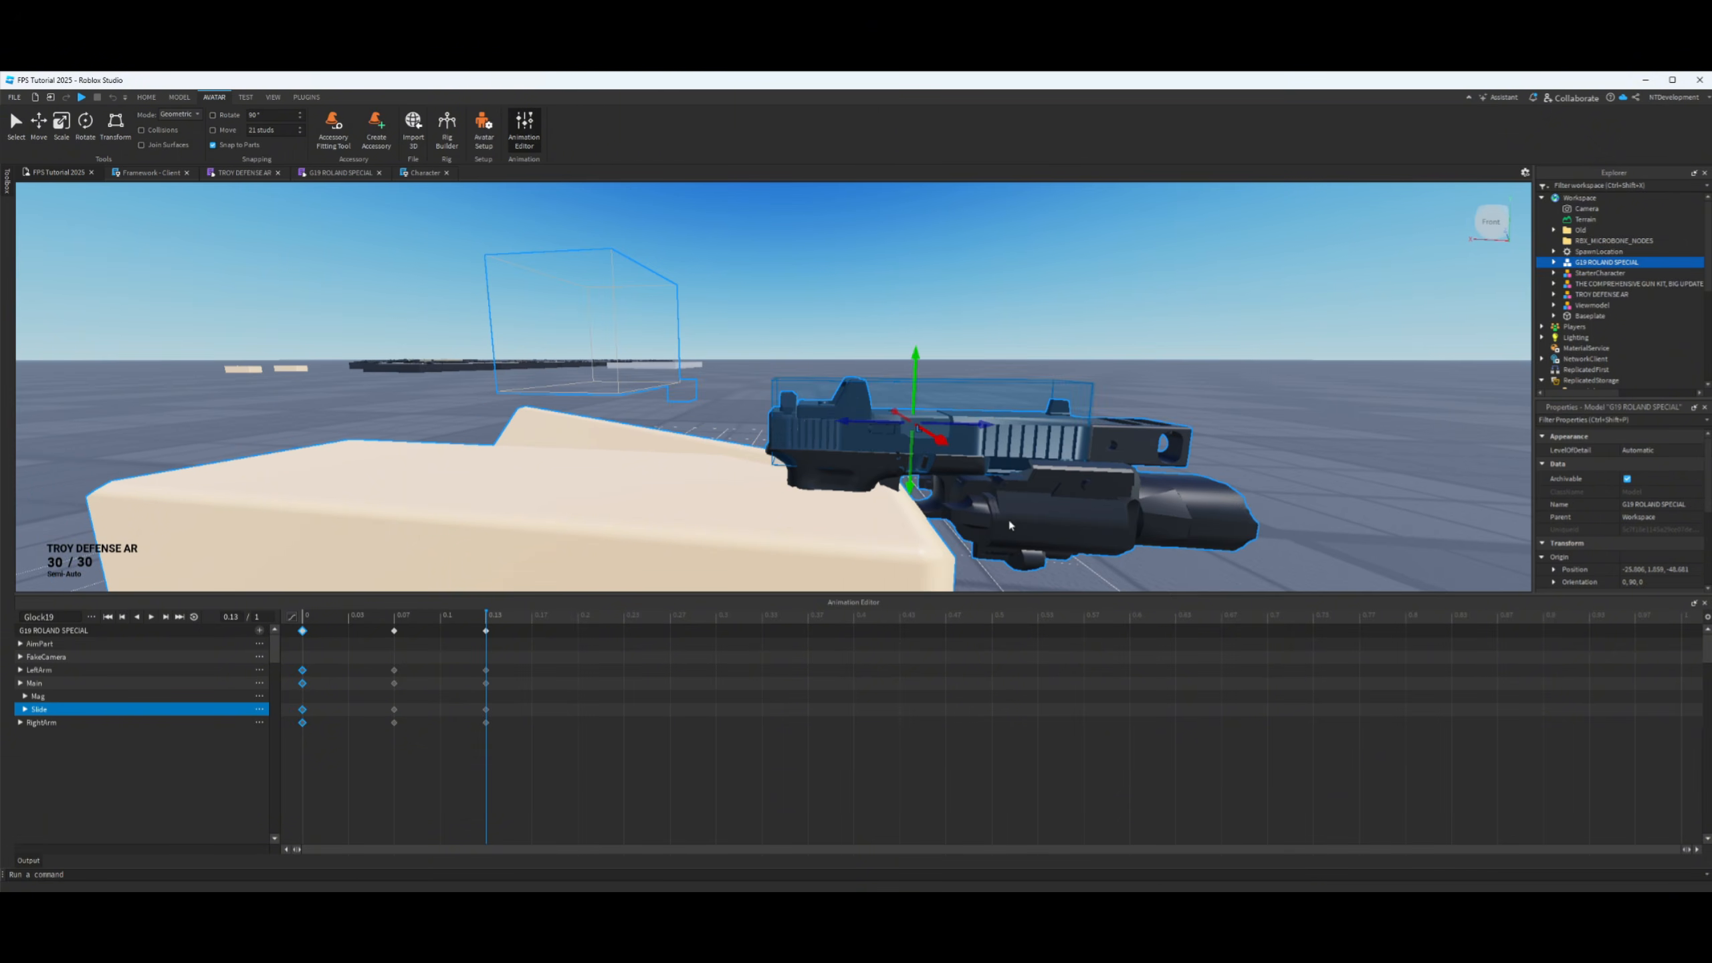
pyautogui.click(147, 622)
pyautogui.click(394, 619)
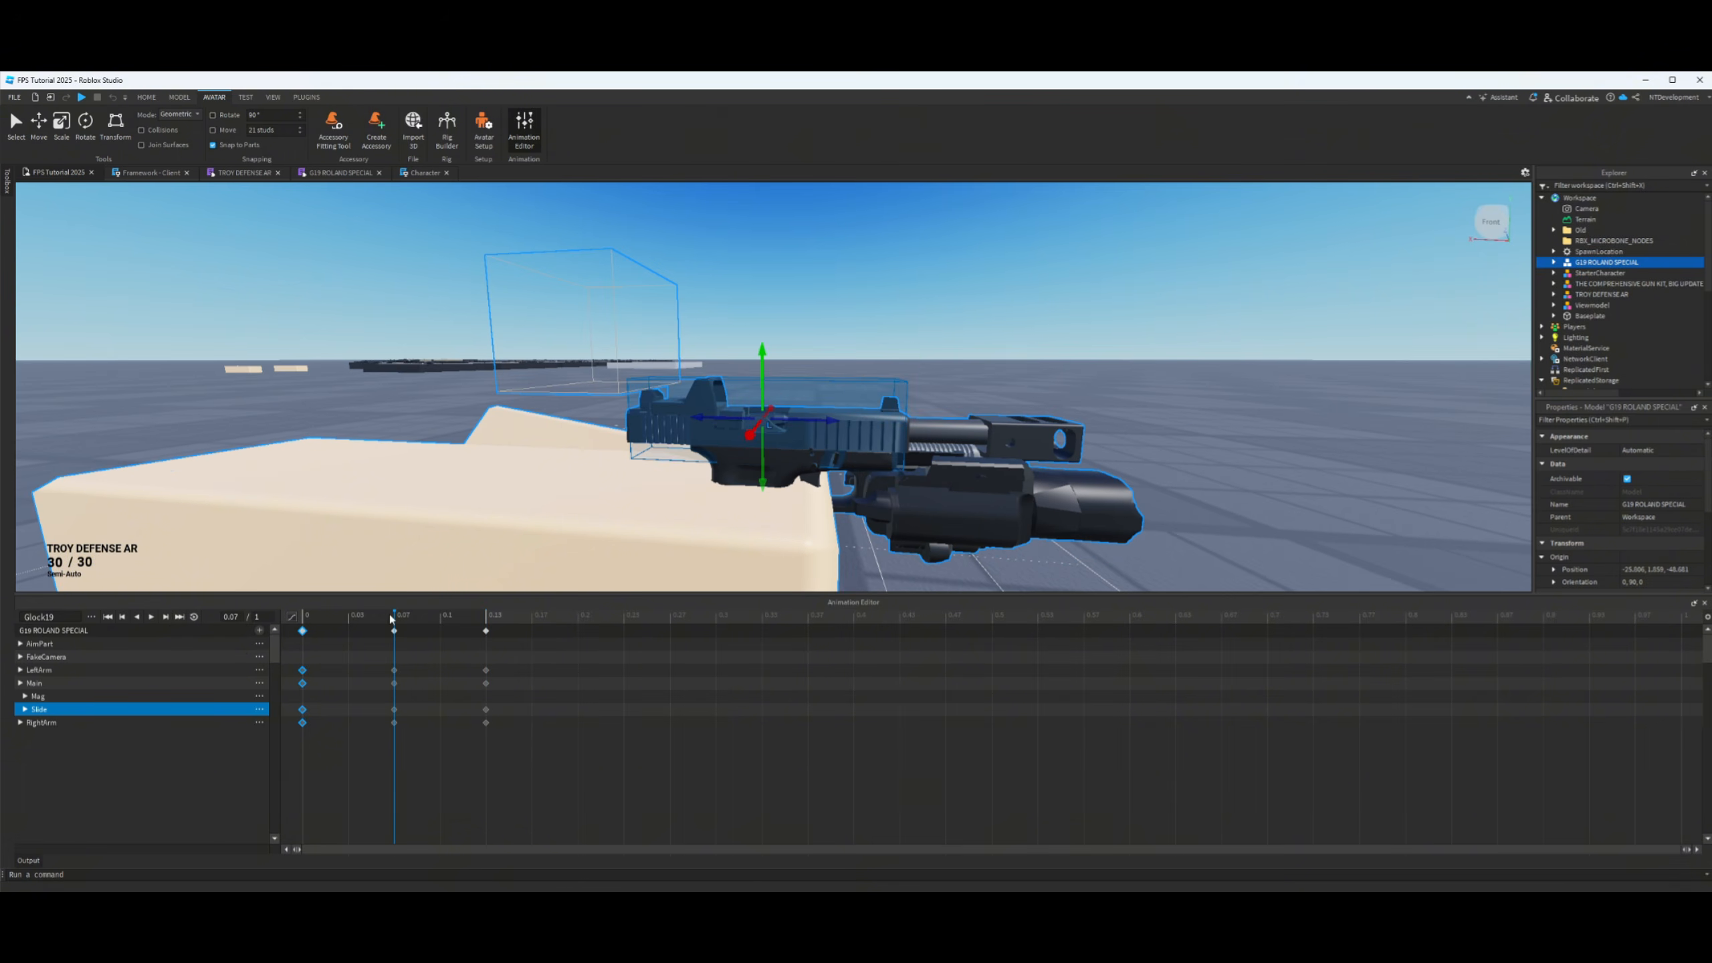
pyautogui.click(486, 617)
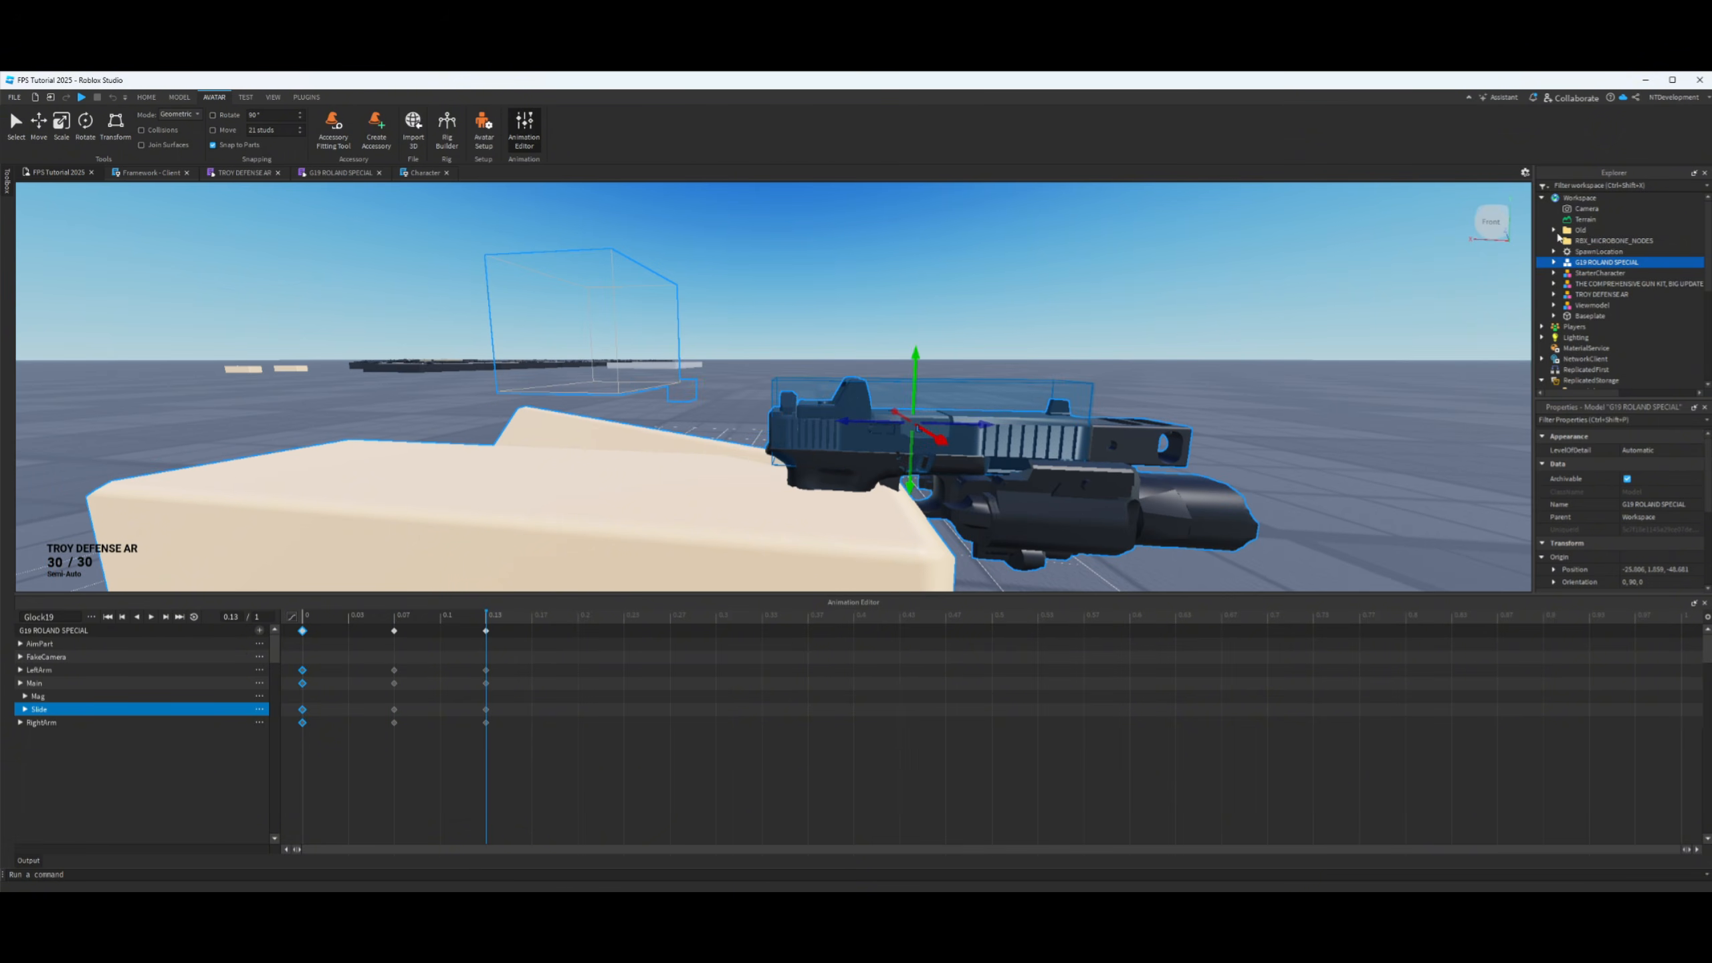
# - Lock the camera to the pistol viewmodel's FakeCamera part and preview the animation in first person
pyautogui.click(1554, 261)
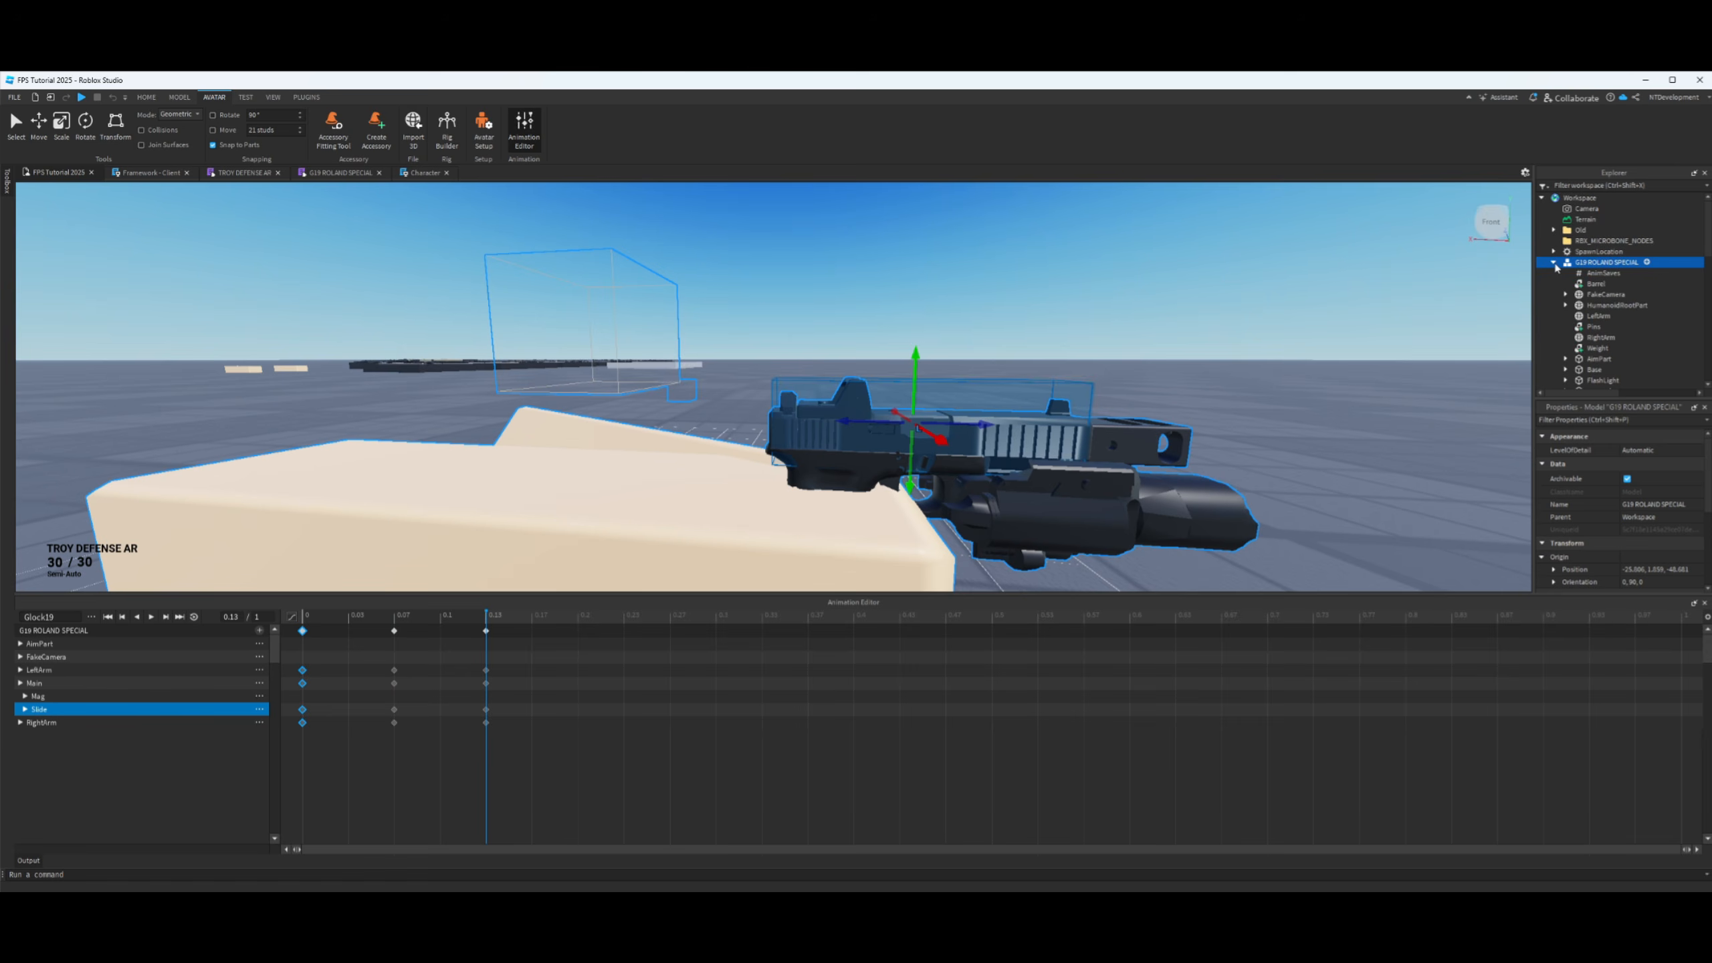
pyautogui.click(1603, 295)
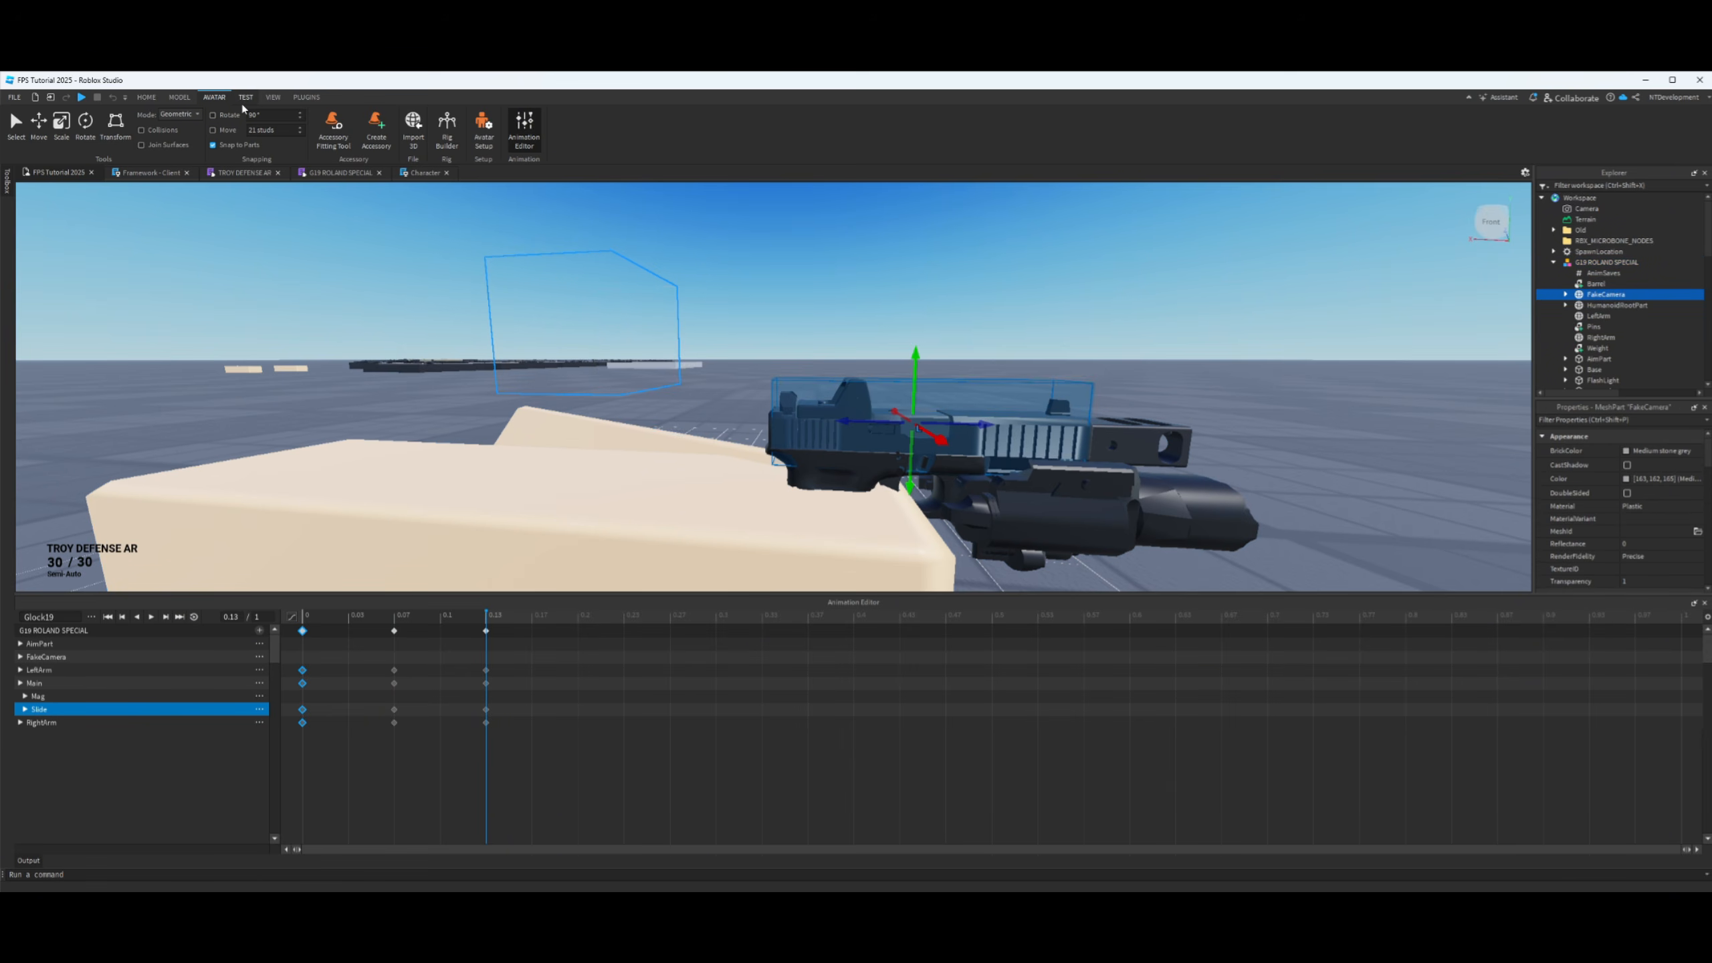
pyautogui.click(306, 96)
pyautogui.click(210, 128)
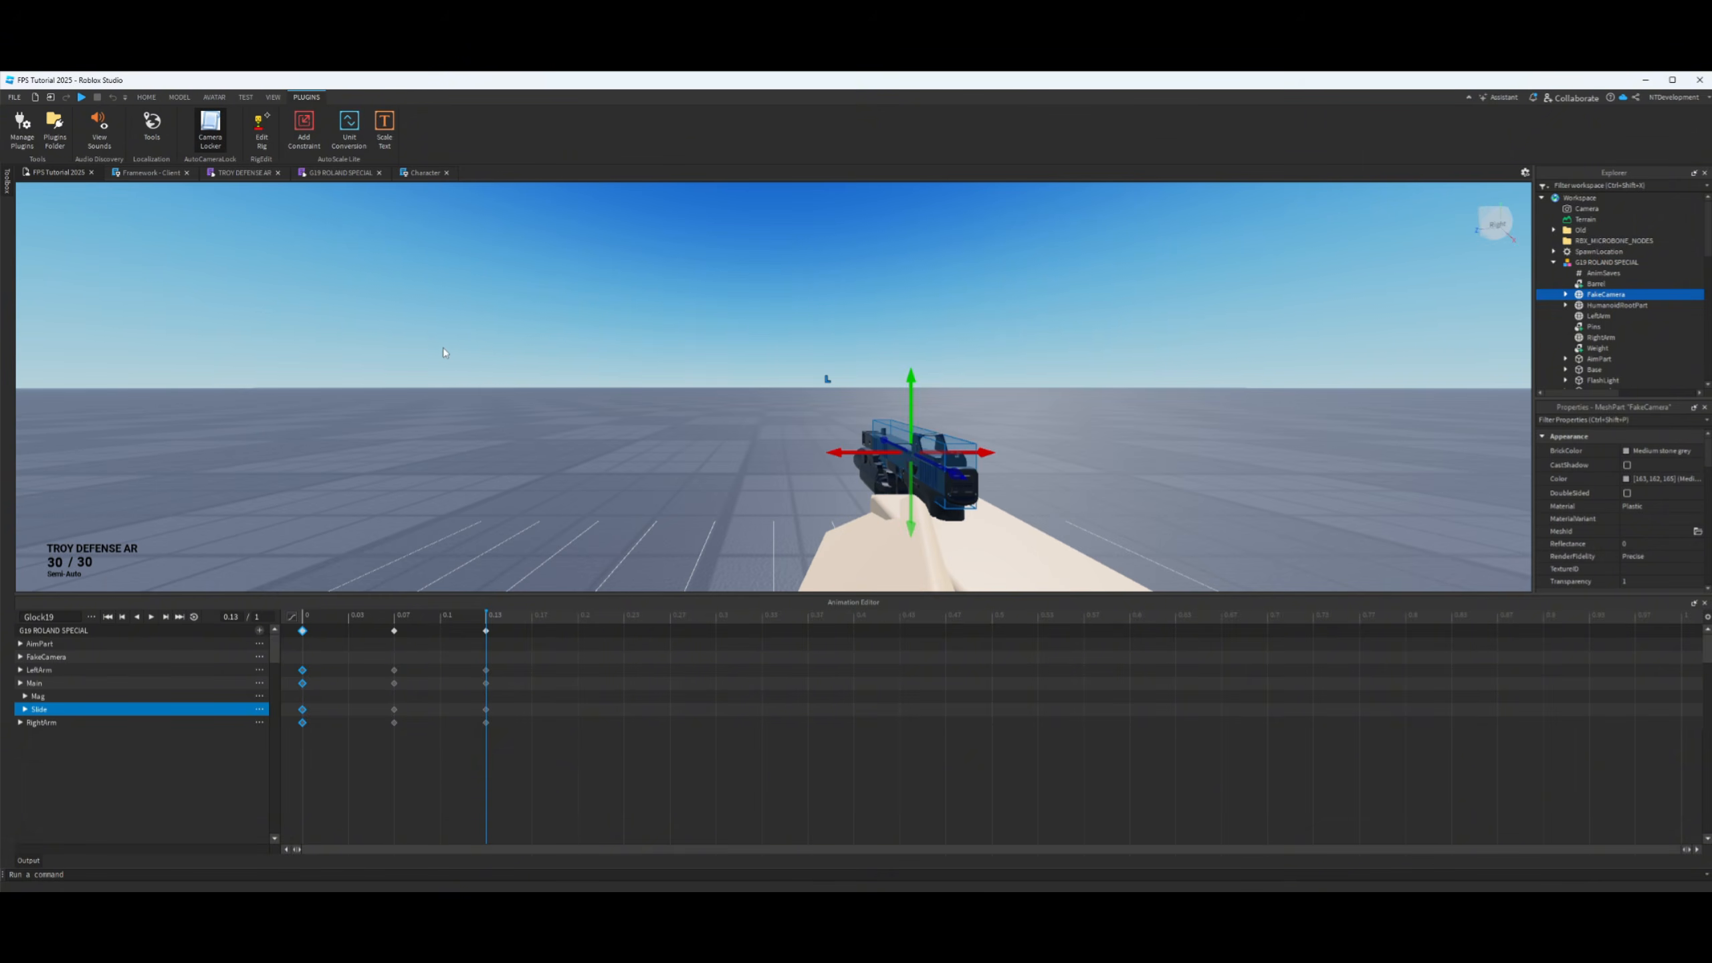
pyautogui.click(152, 618)
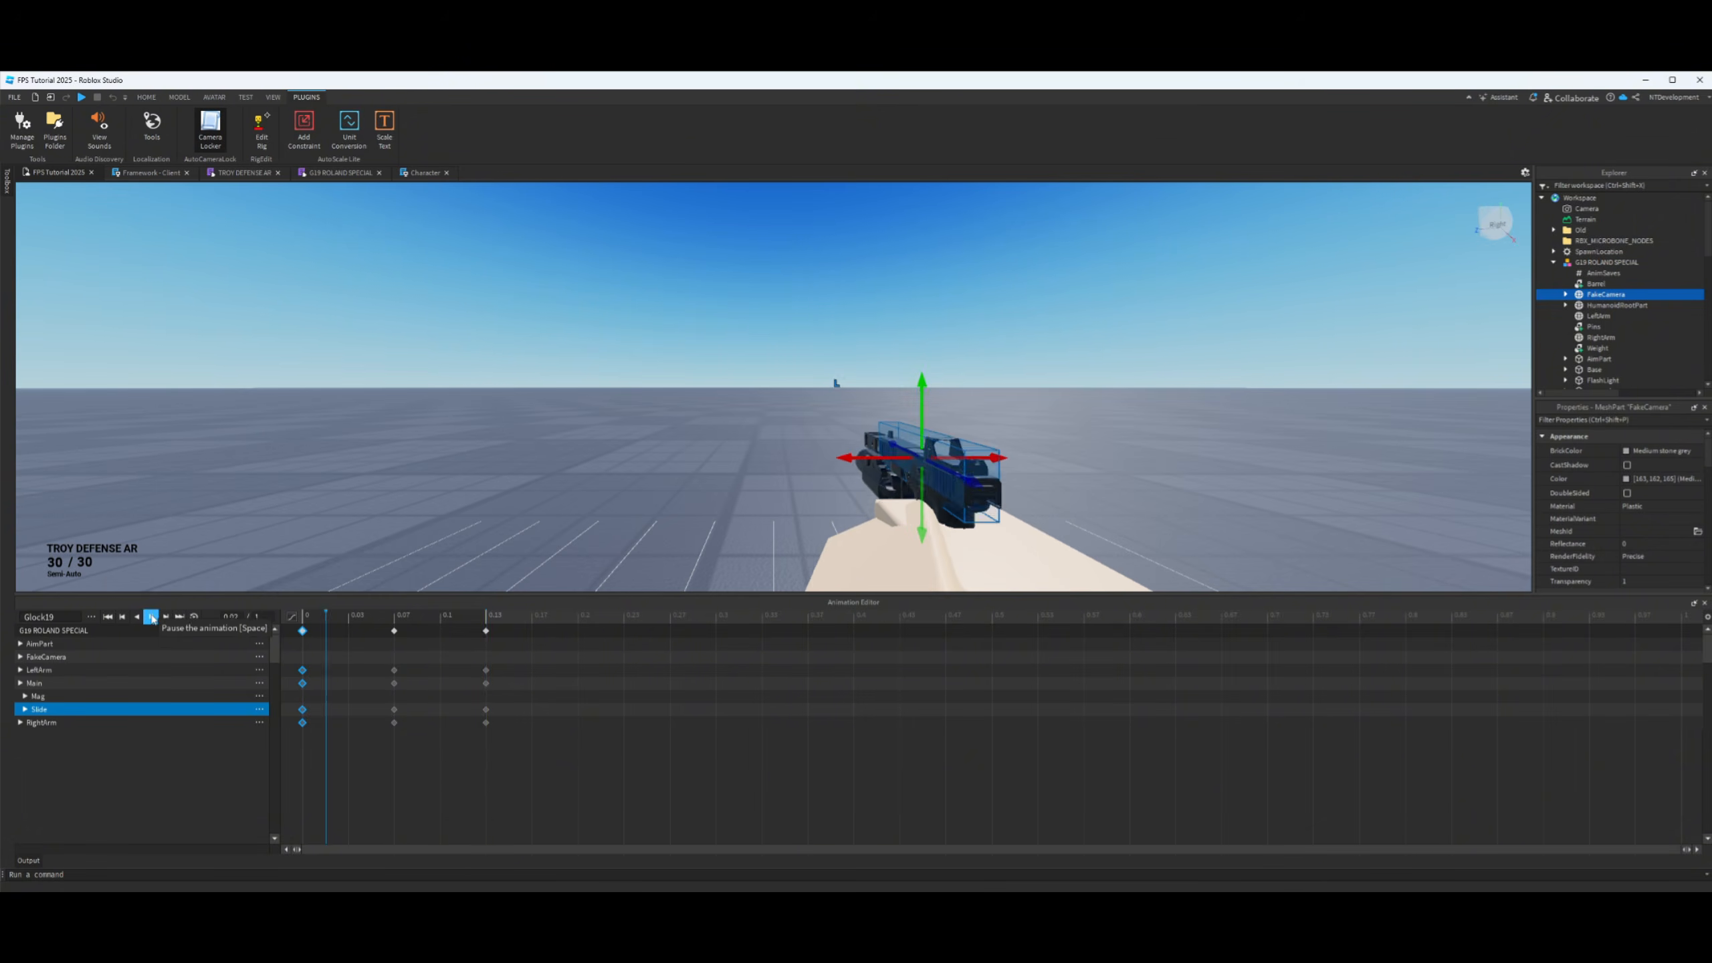
pyautogui.click(152, 619)
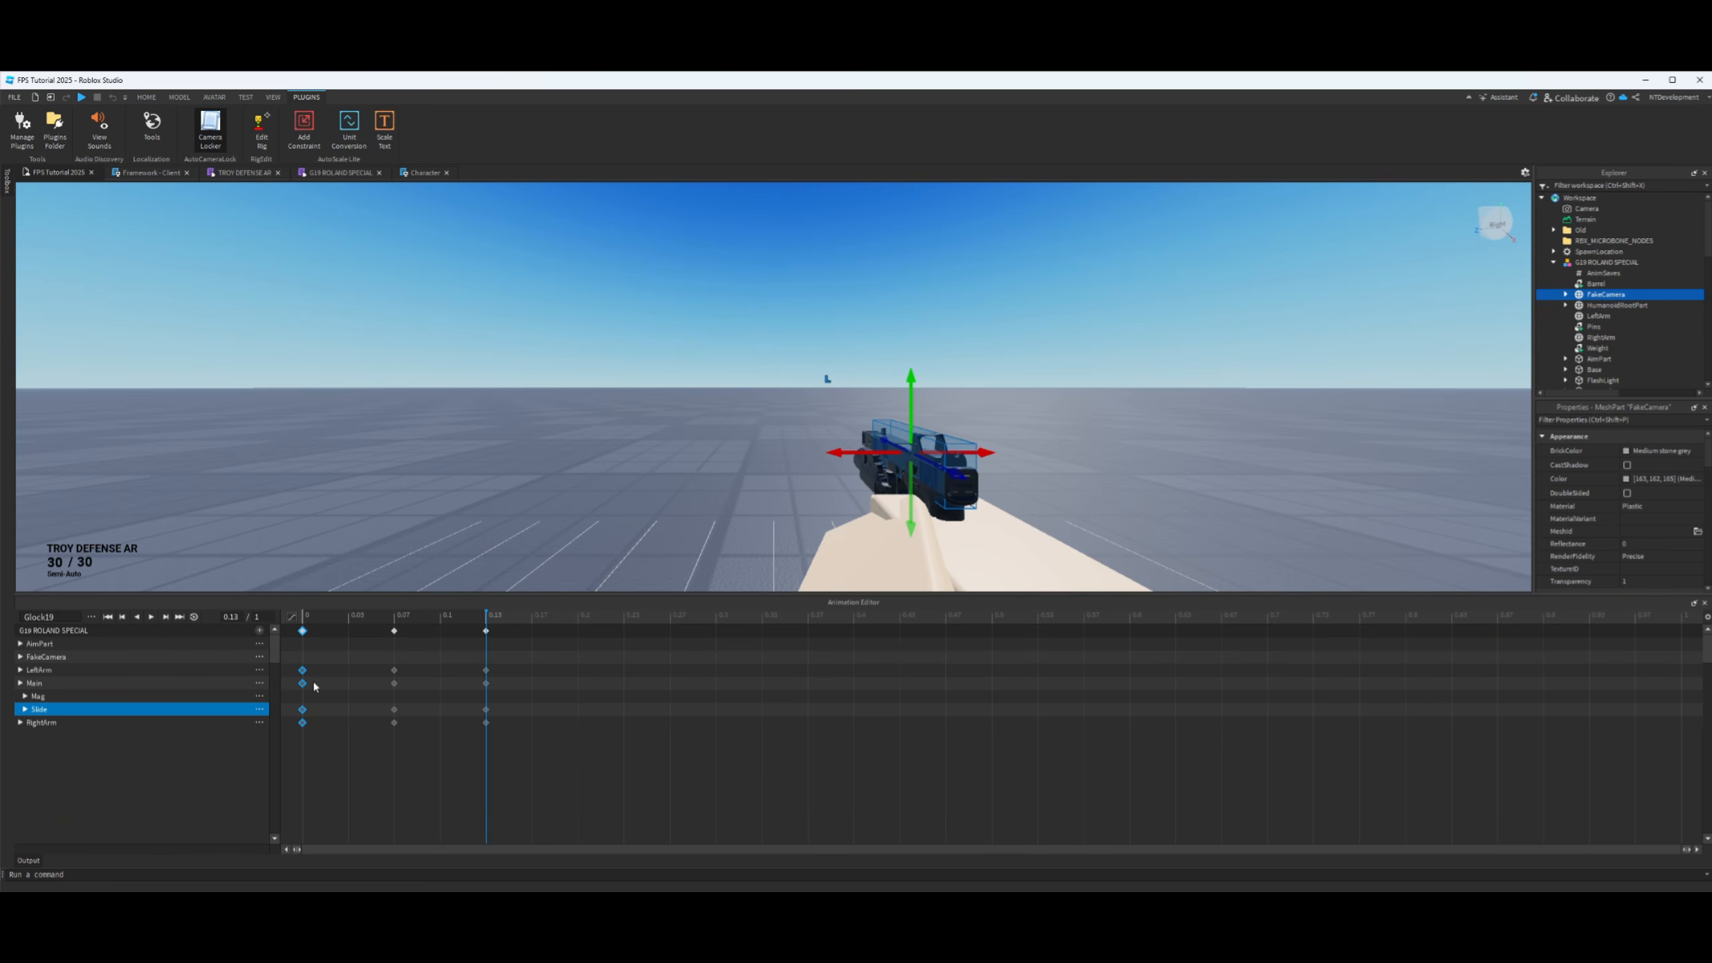
# - Set the easing style of all the pistol animation's keyframes to Elastic and preview the result
pyautogui.moveTo(296, 646); pyautogui.dragTo(524, 749)
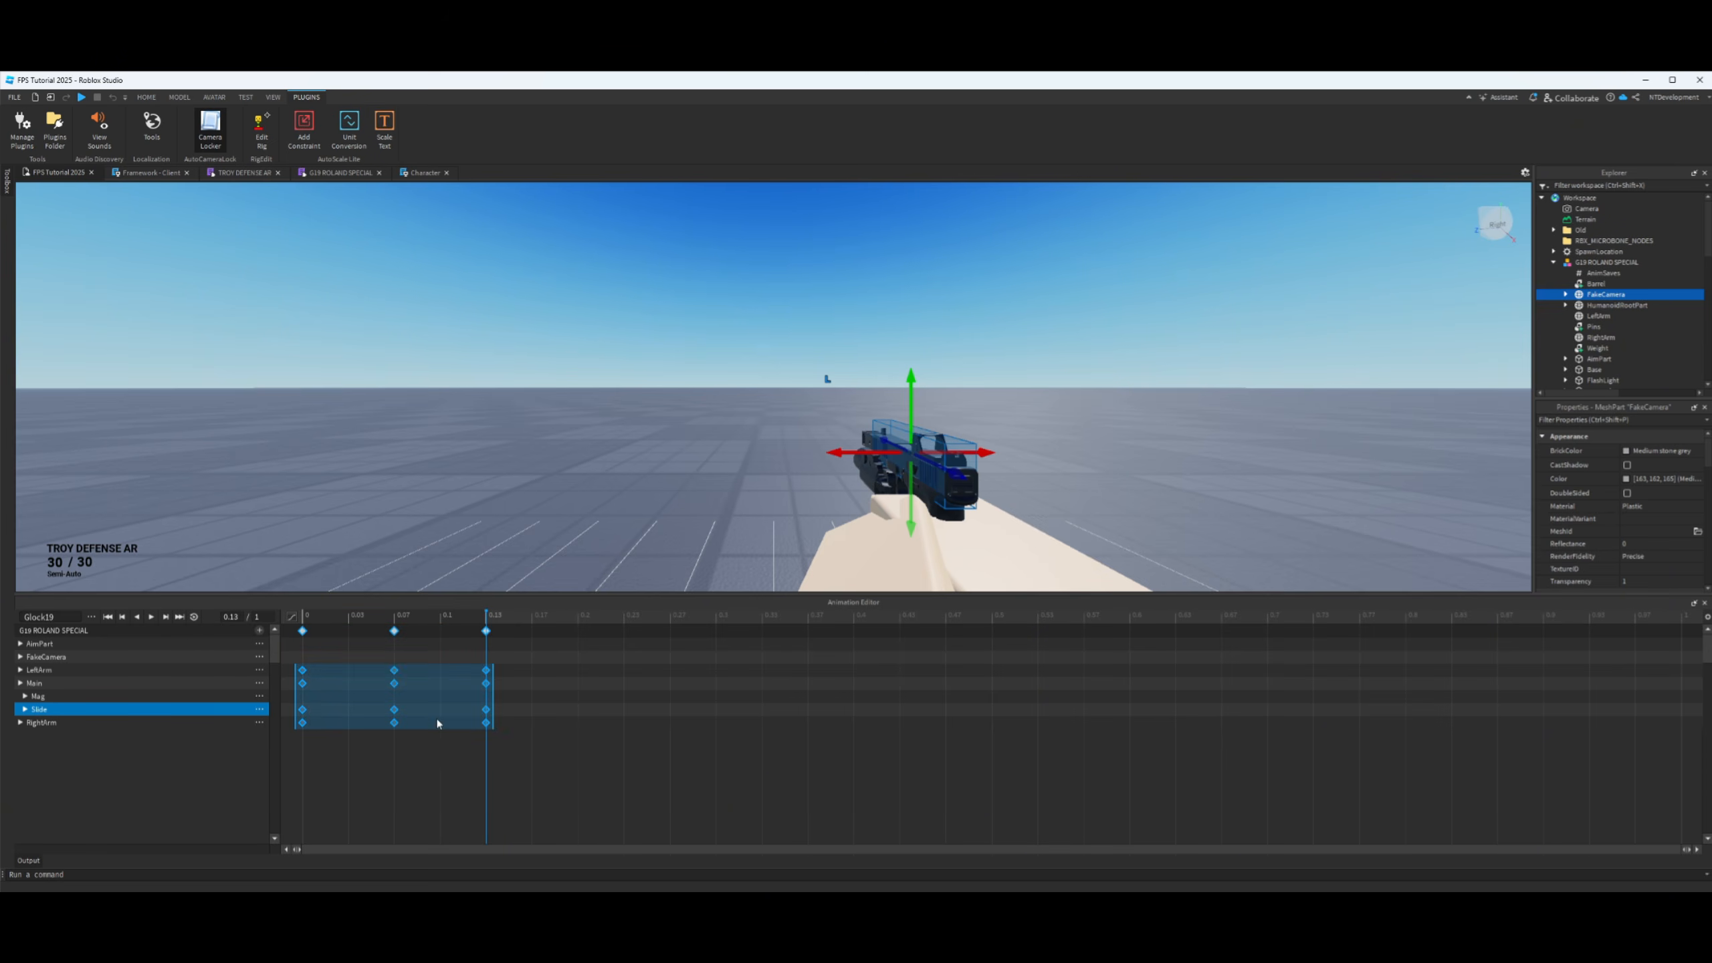
pyautogui.rightClick(426, 714)
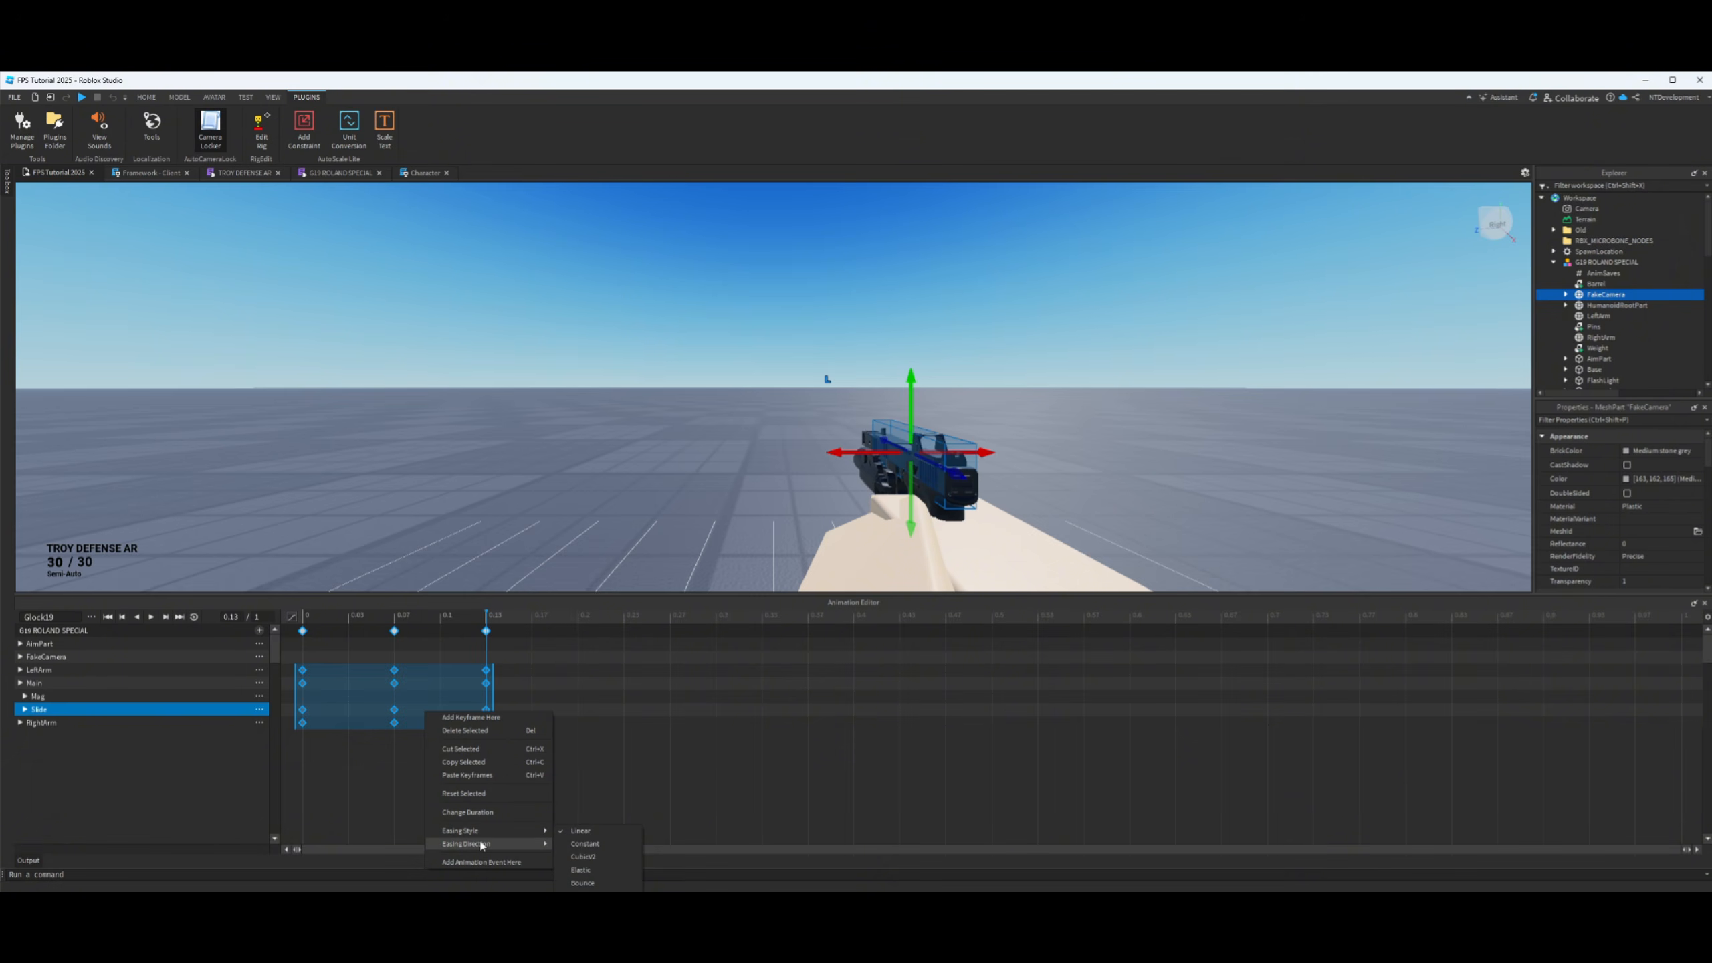
pyautogui.moveTo(497, 831)
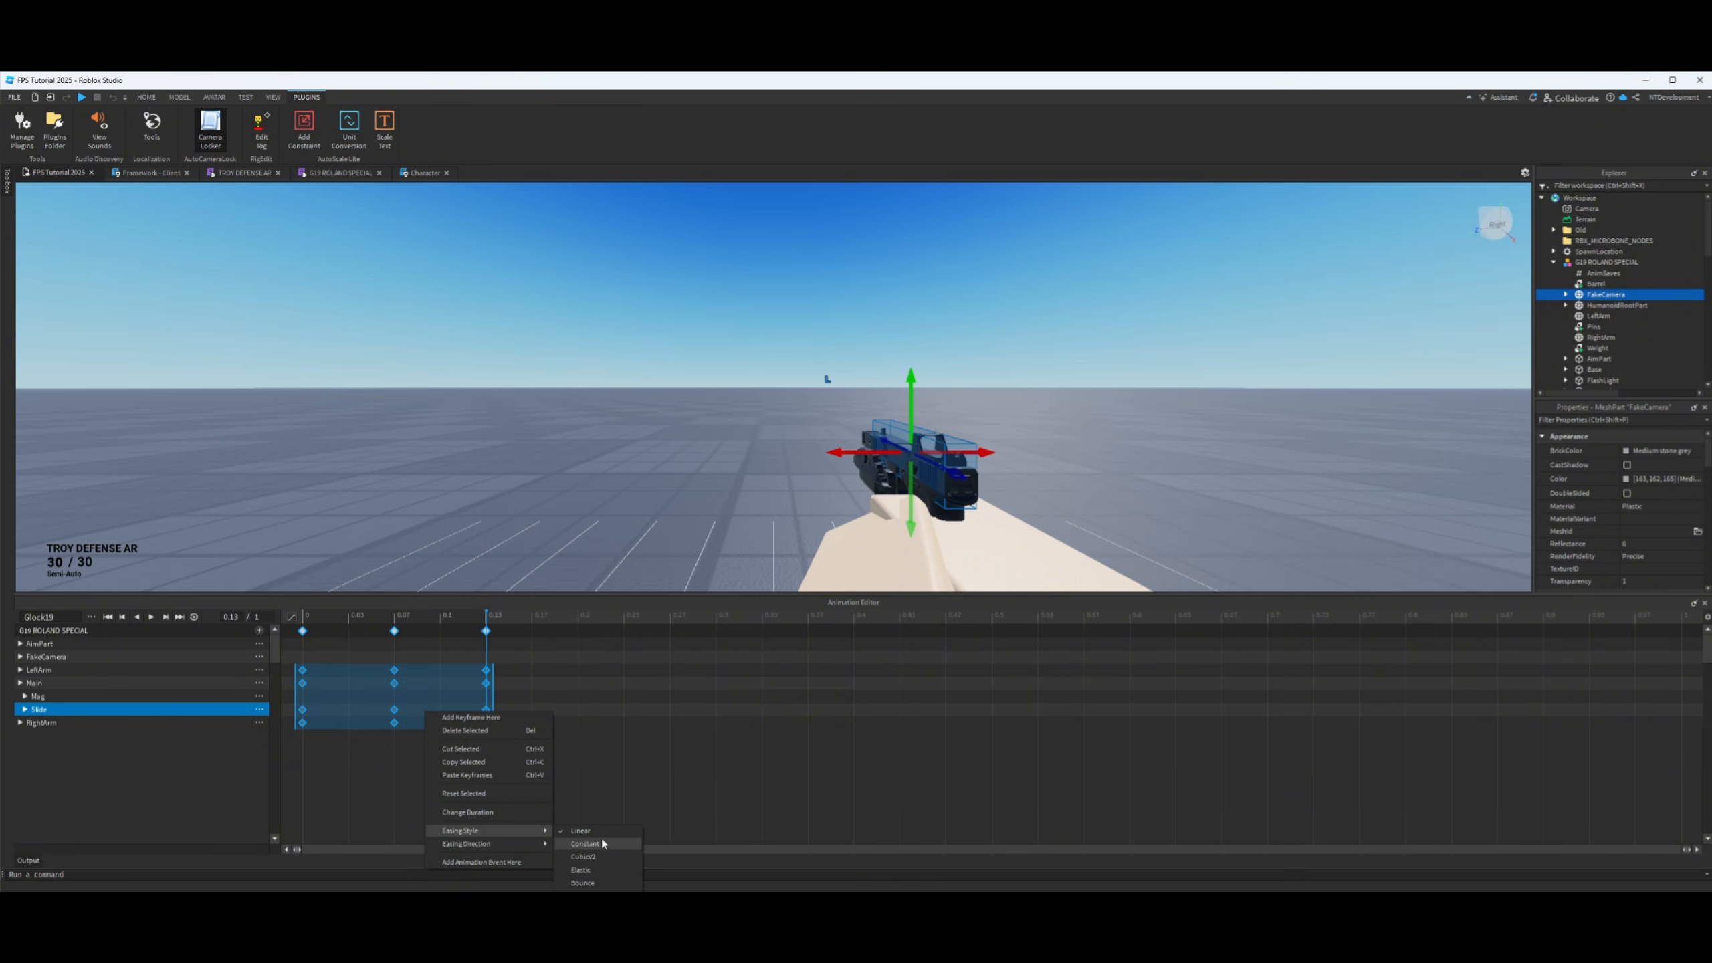
pyautogui.click(591, 872)
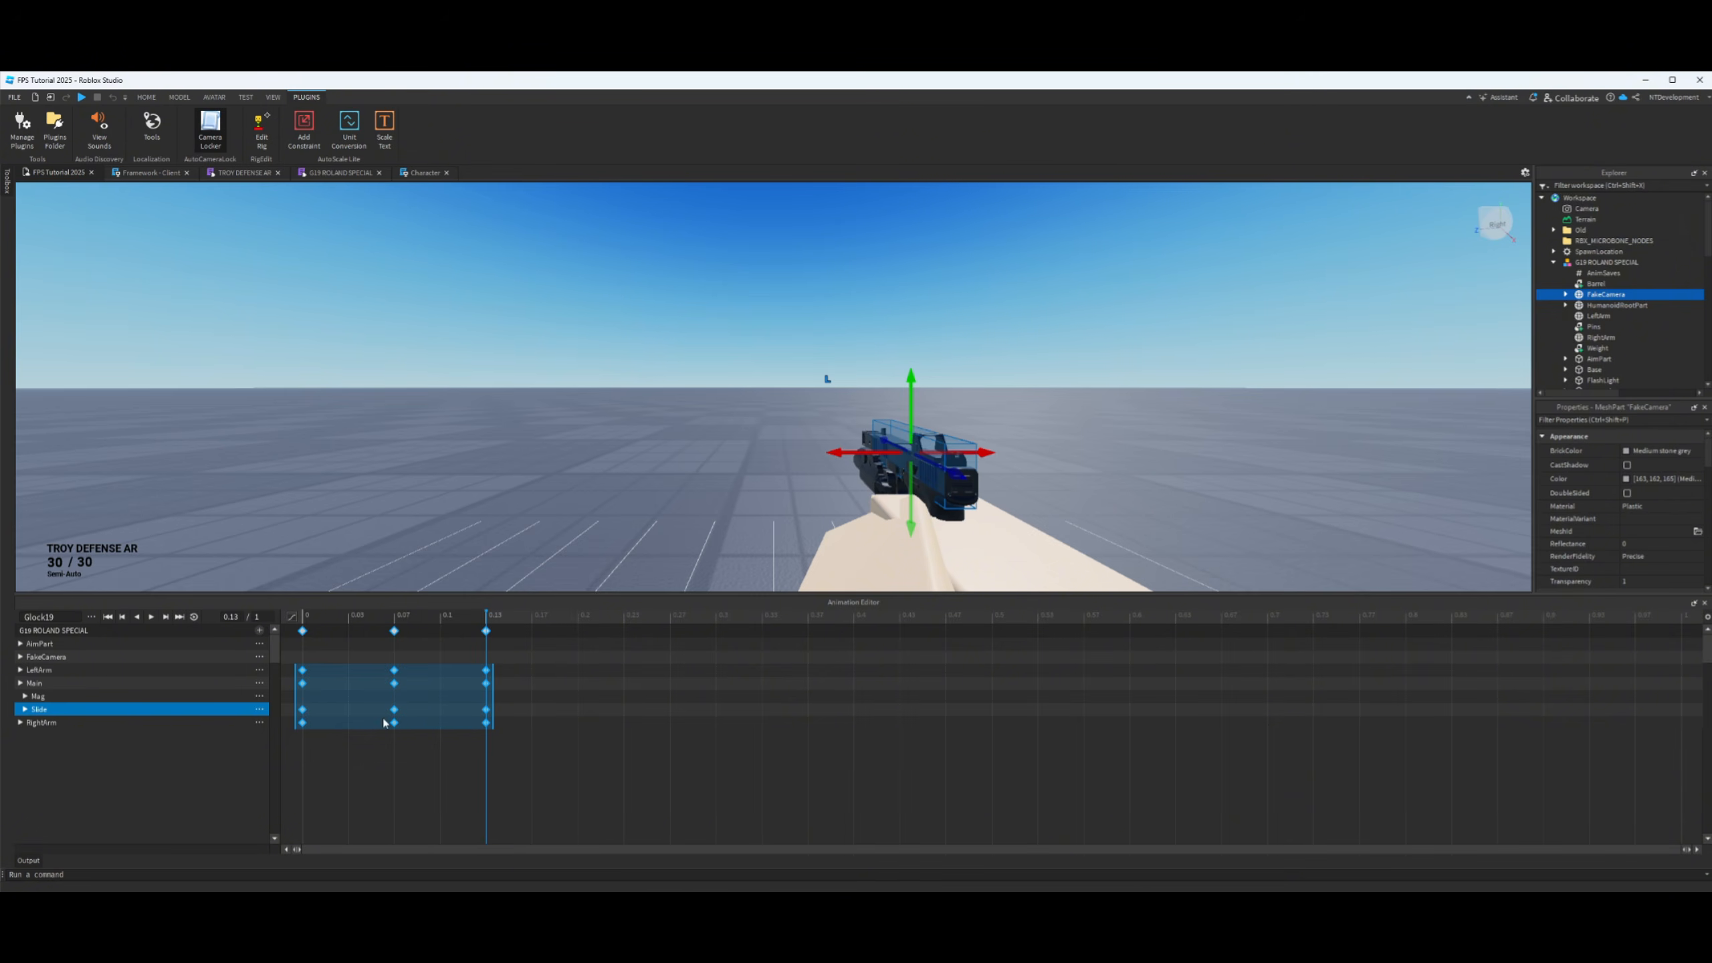
pyautogui.click(155, 621)
pyautogui.click(151, 617)
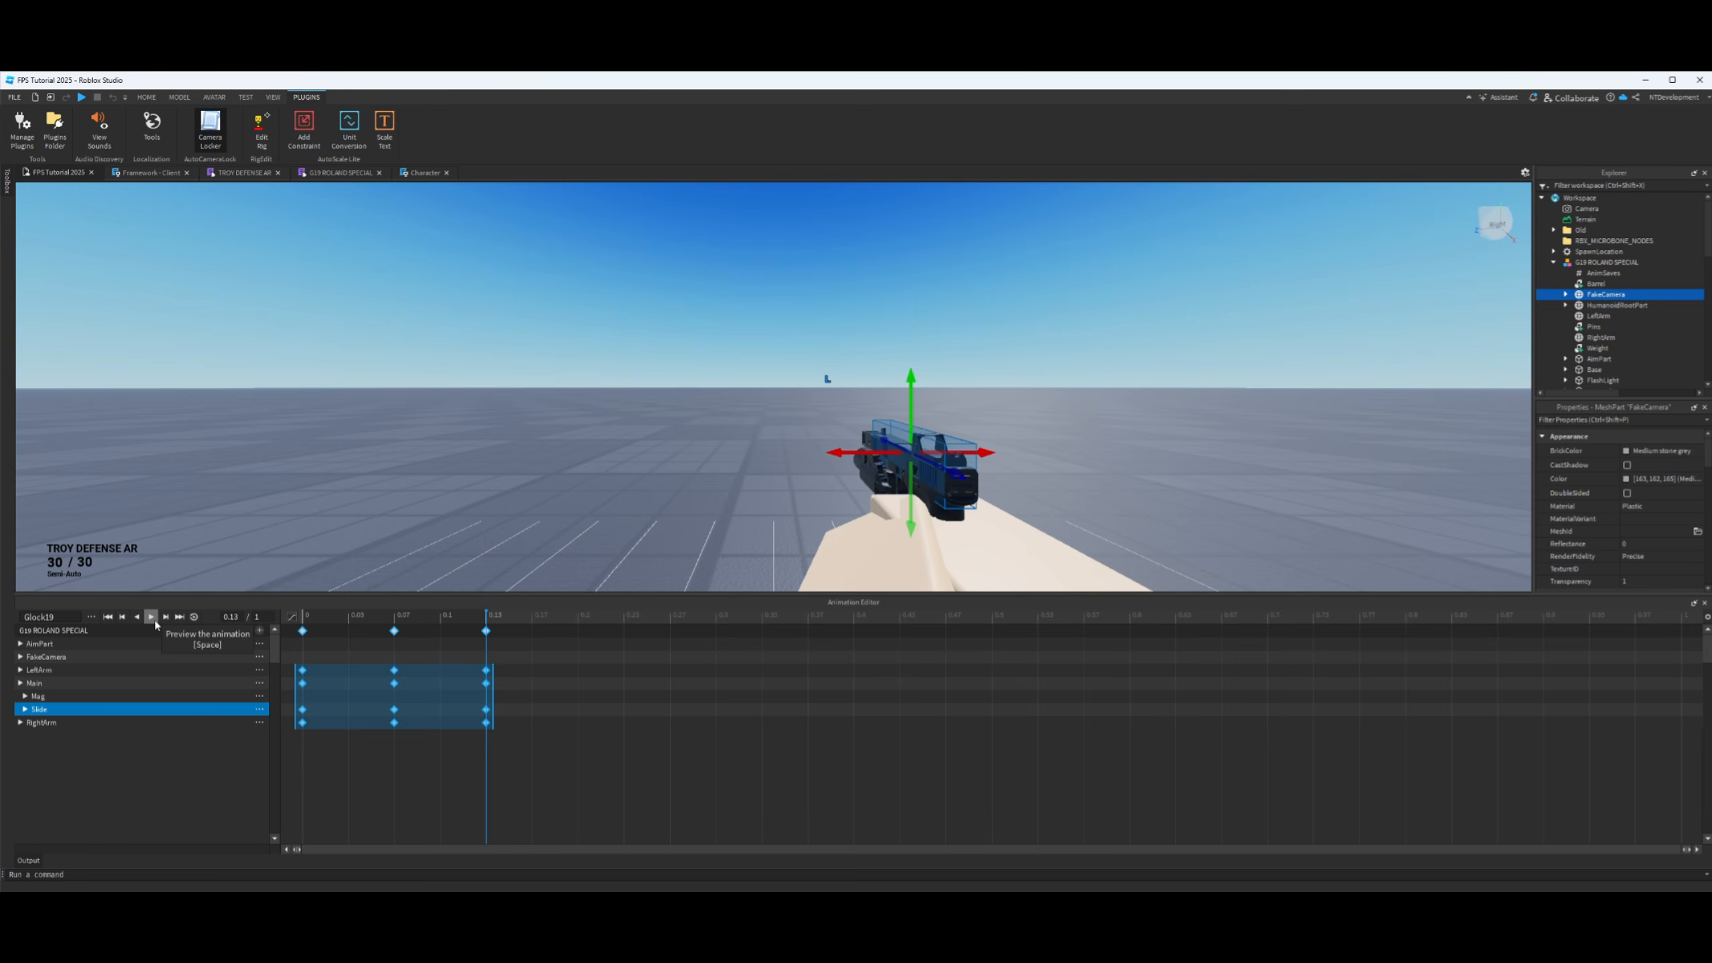
# - Publish the Glock19 animation to Roblox as a development item and copy its asset ID
pyautogui.click(91, 616)
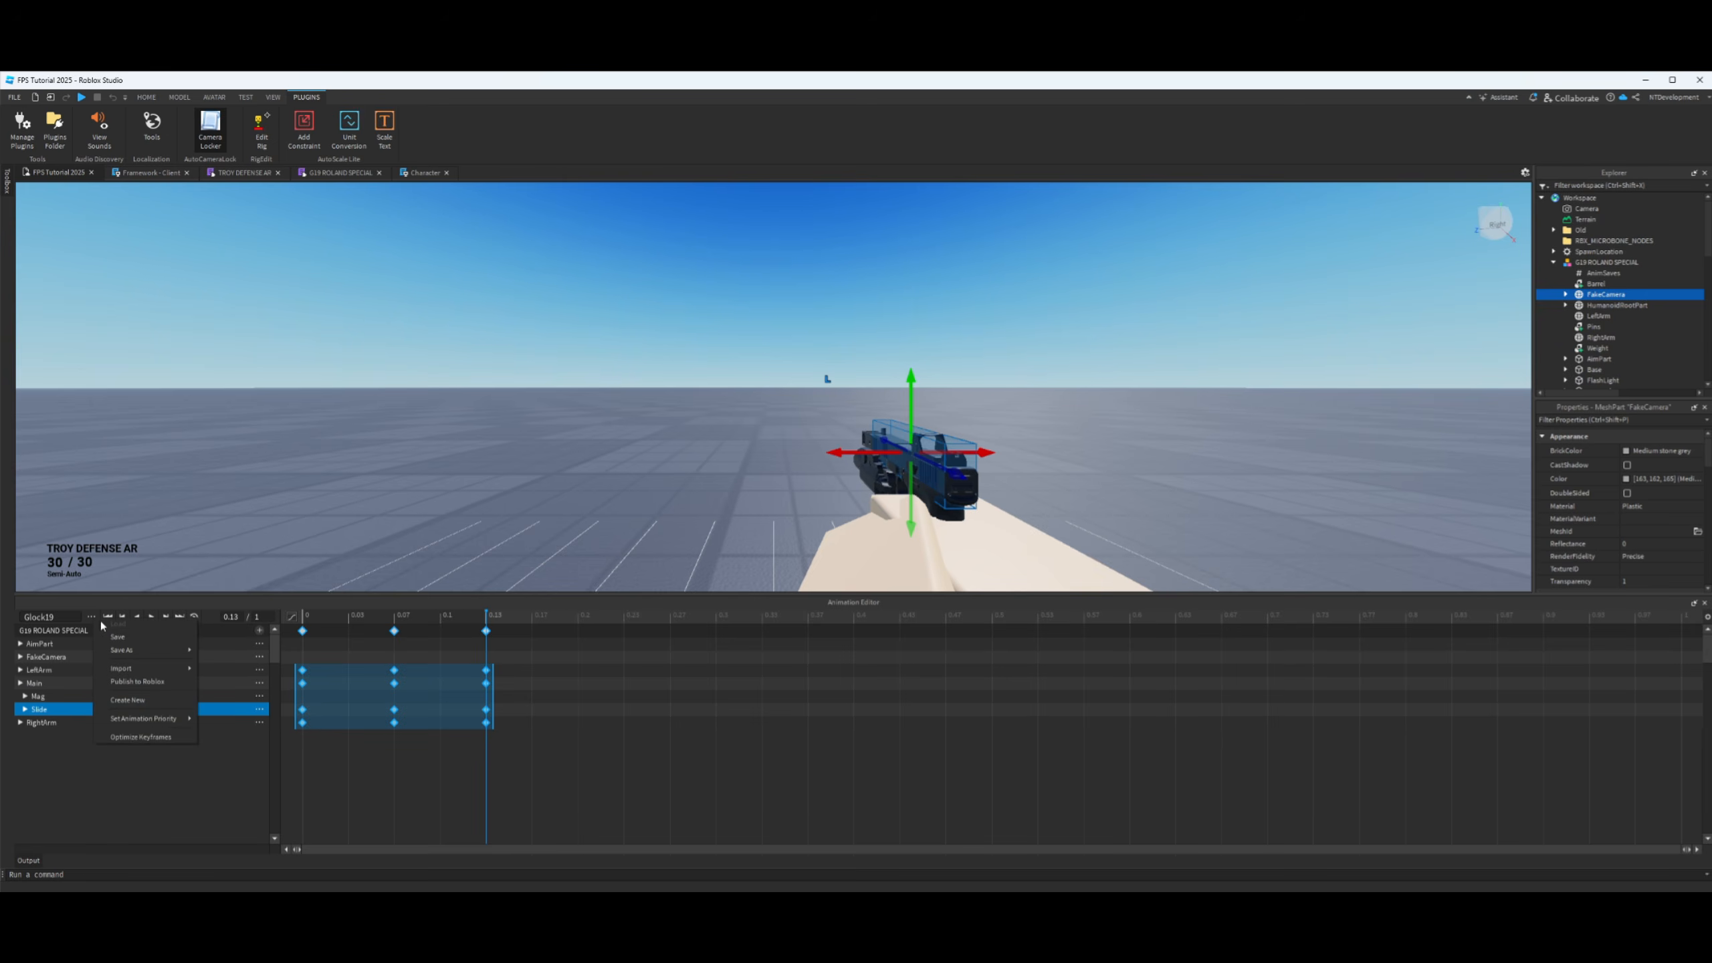
pyautogui.click(137, 681)
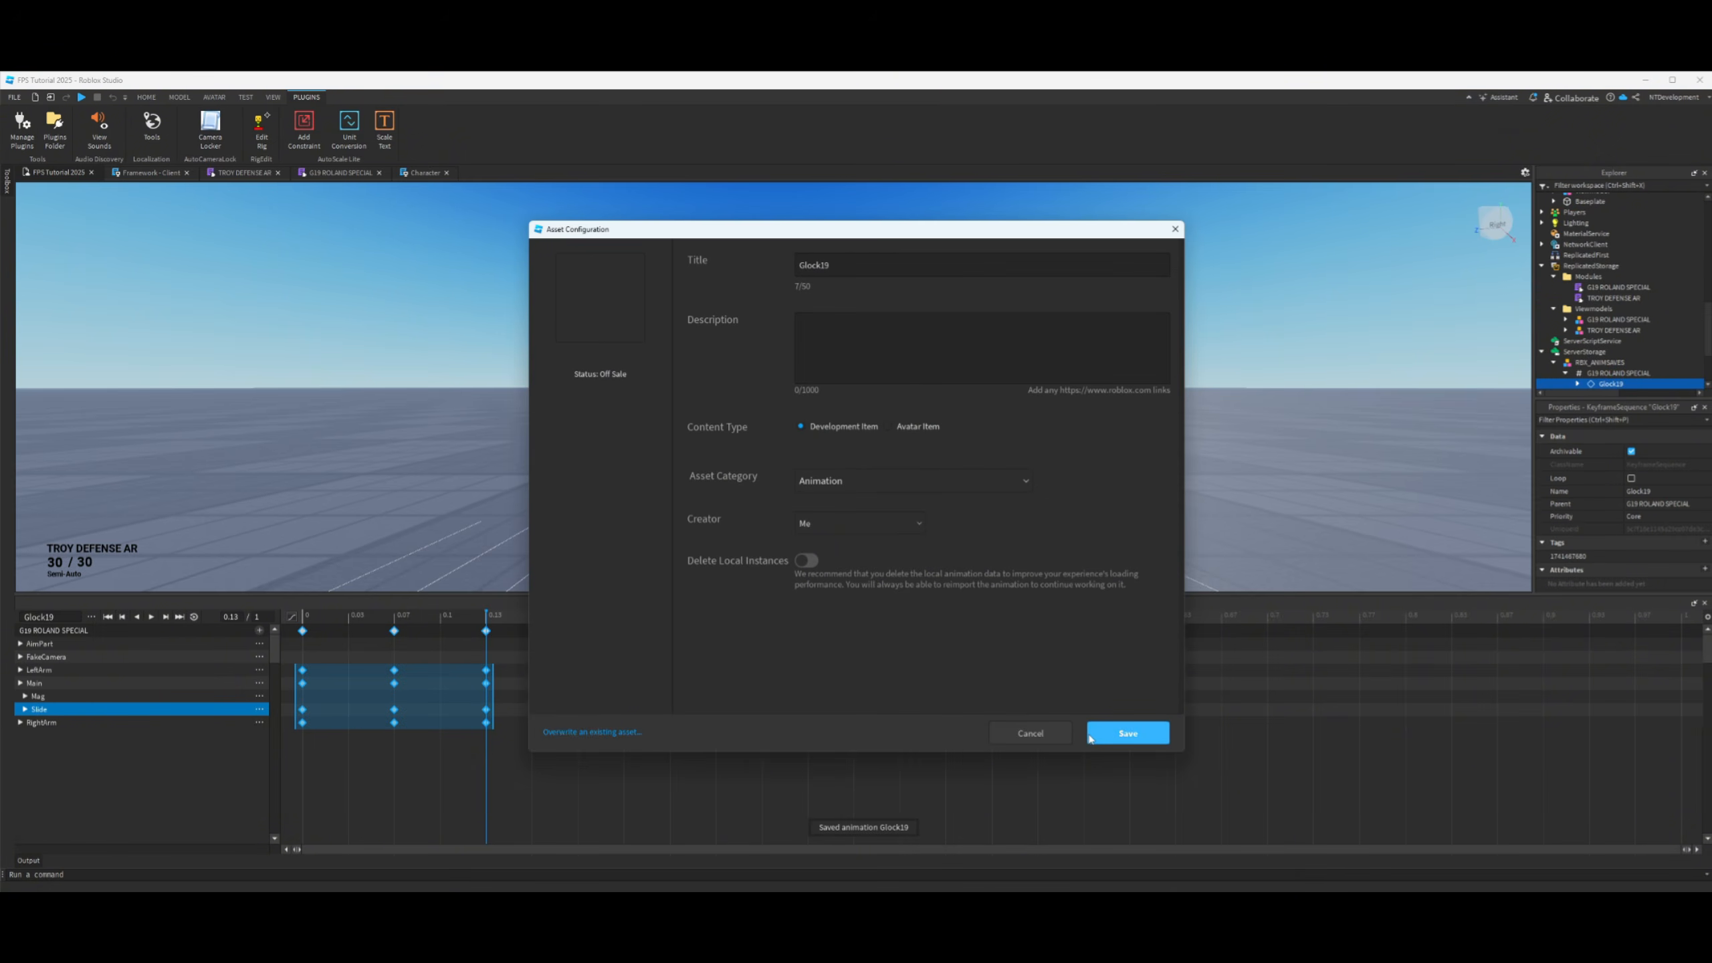
pyautogui.click(1128, 734)
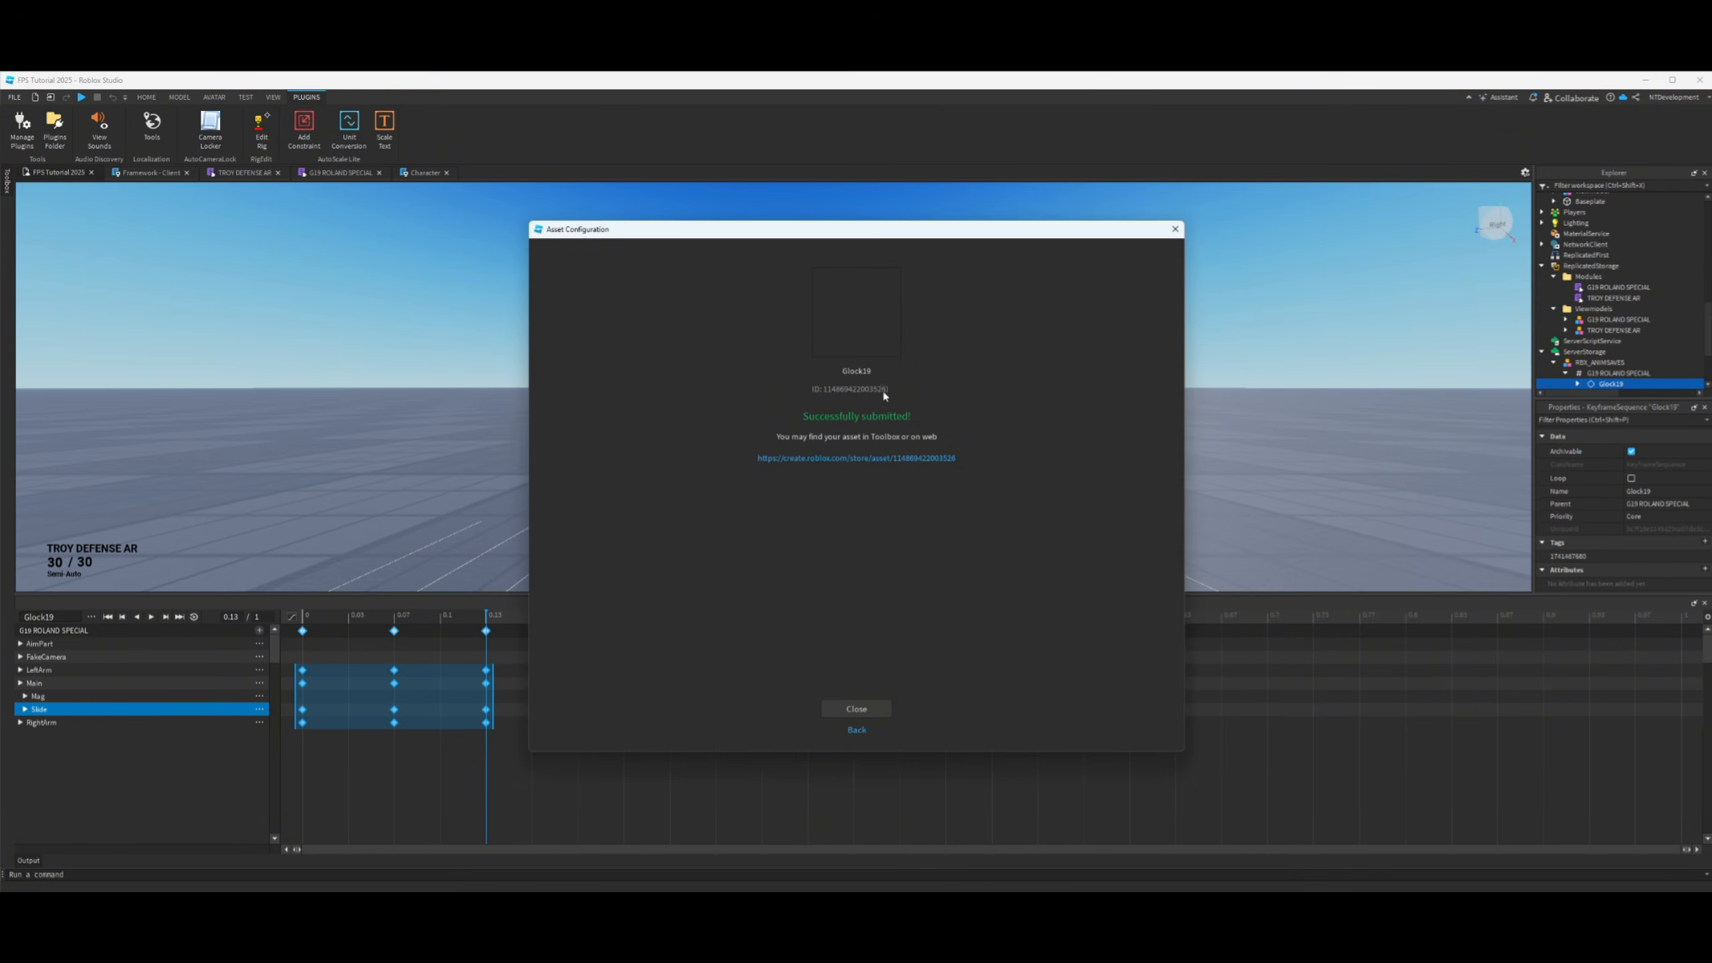
pyautogui.click(856, 708)
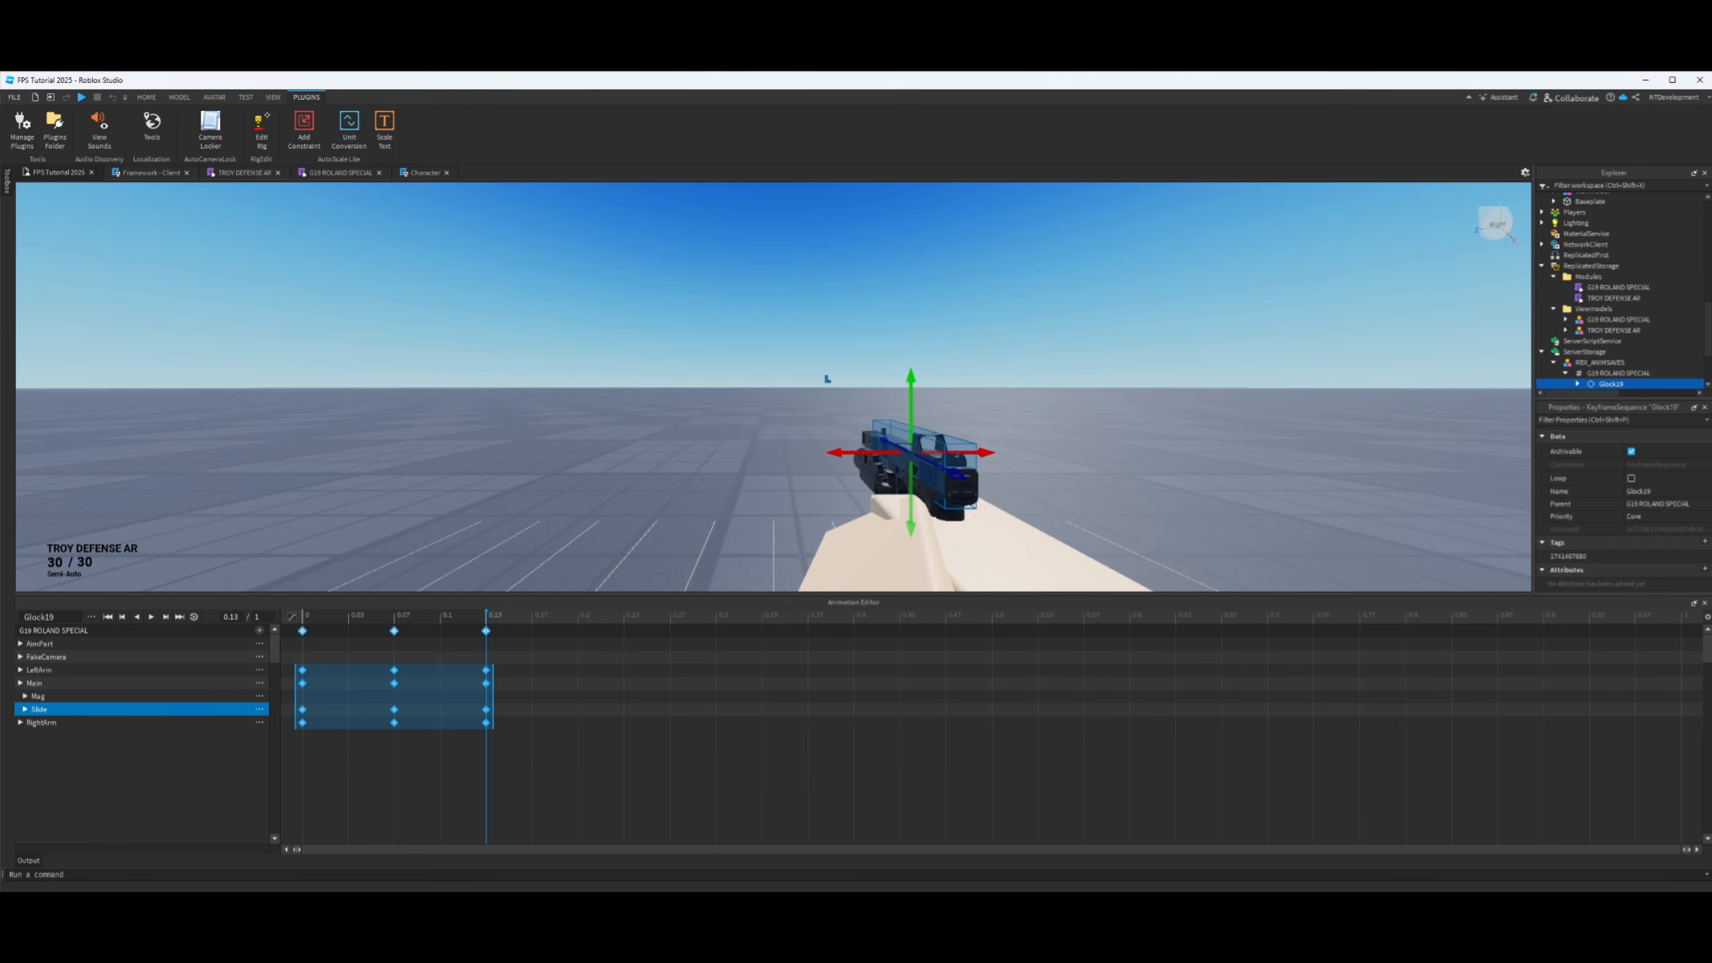
# - Close the Animation Editor and release the camera lock from the pistol's FakeCamera
pyautogui.click(1706, 604)
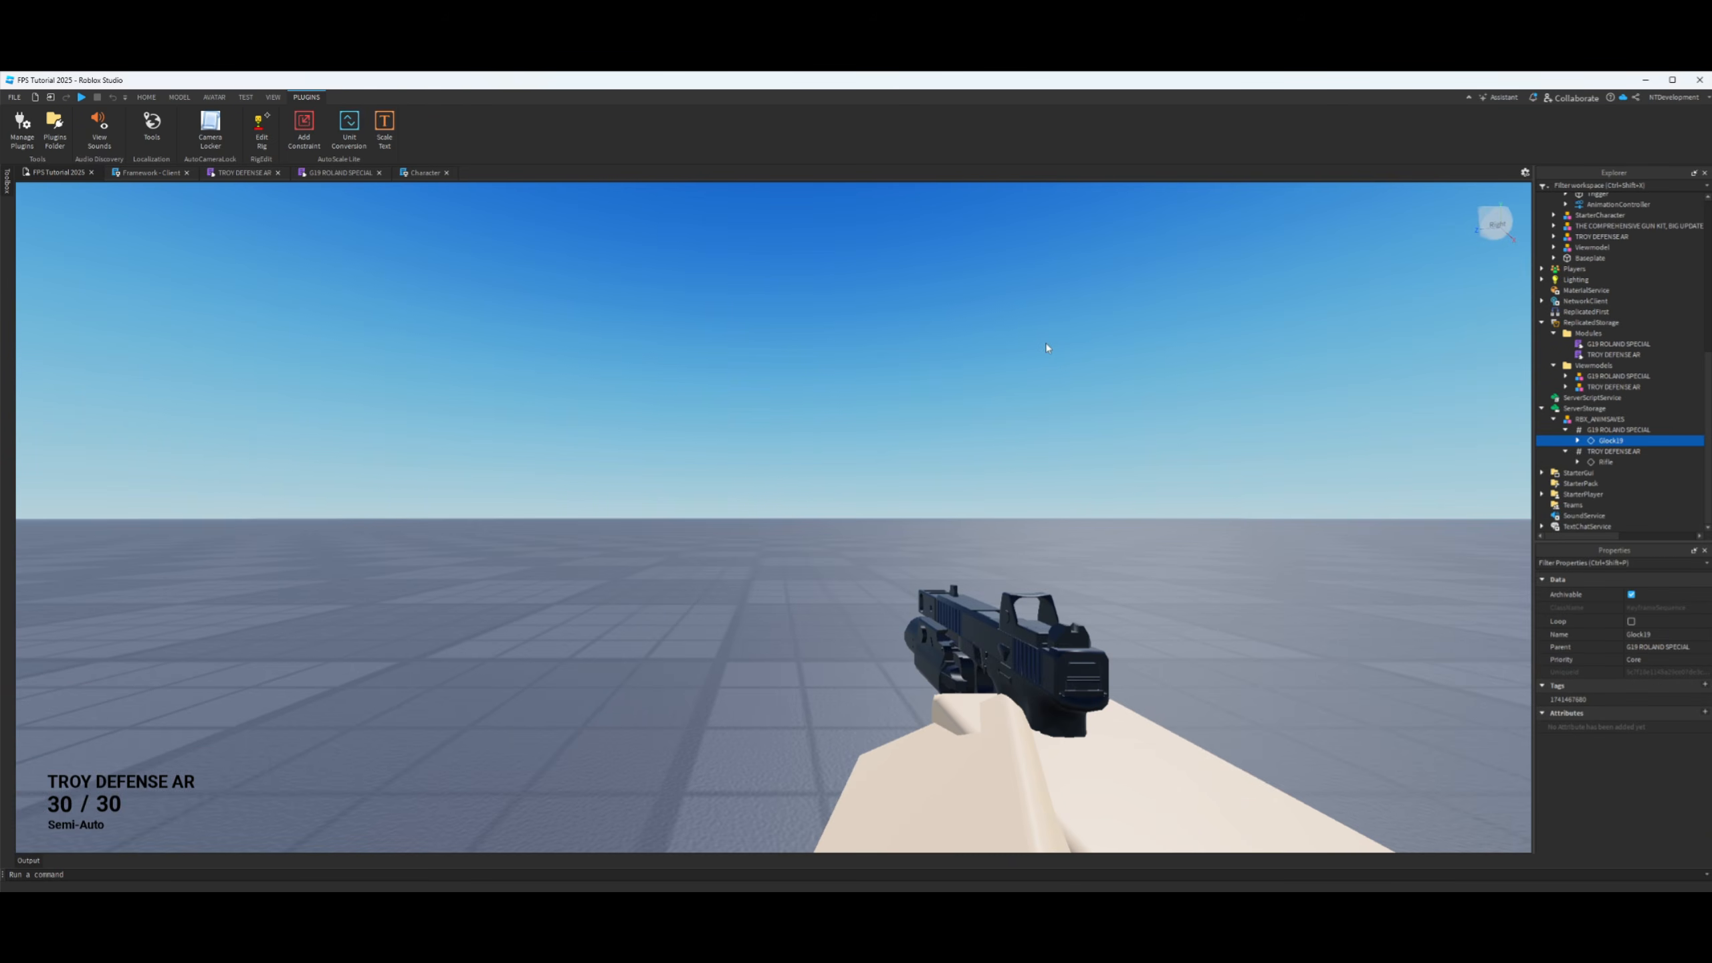
pyautogui.click(210, 129)
pyautogui.moveTo(923, 442); pyautogui.dragTo(497, 332, button='right')
# - Add the copied animation asset ID as a comment below the return line in the G19 ROLAND SPECIAL module script
pyautogui.click(341, 173)
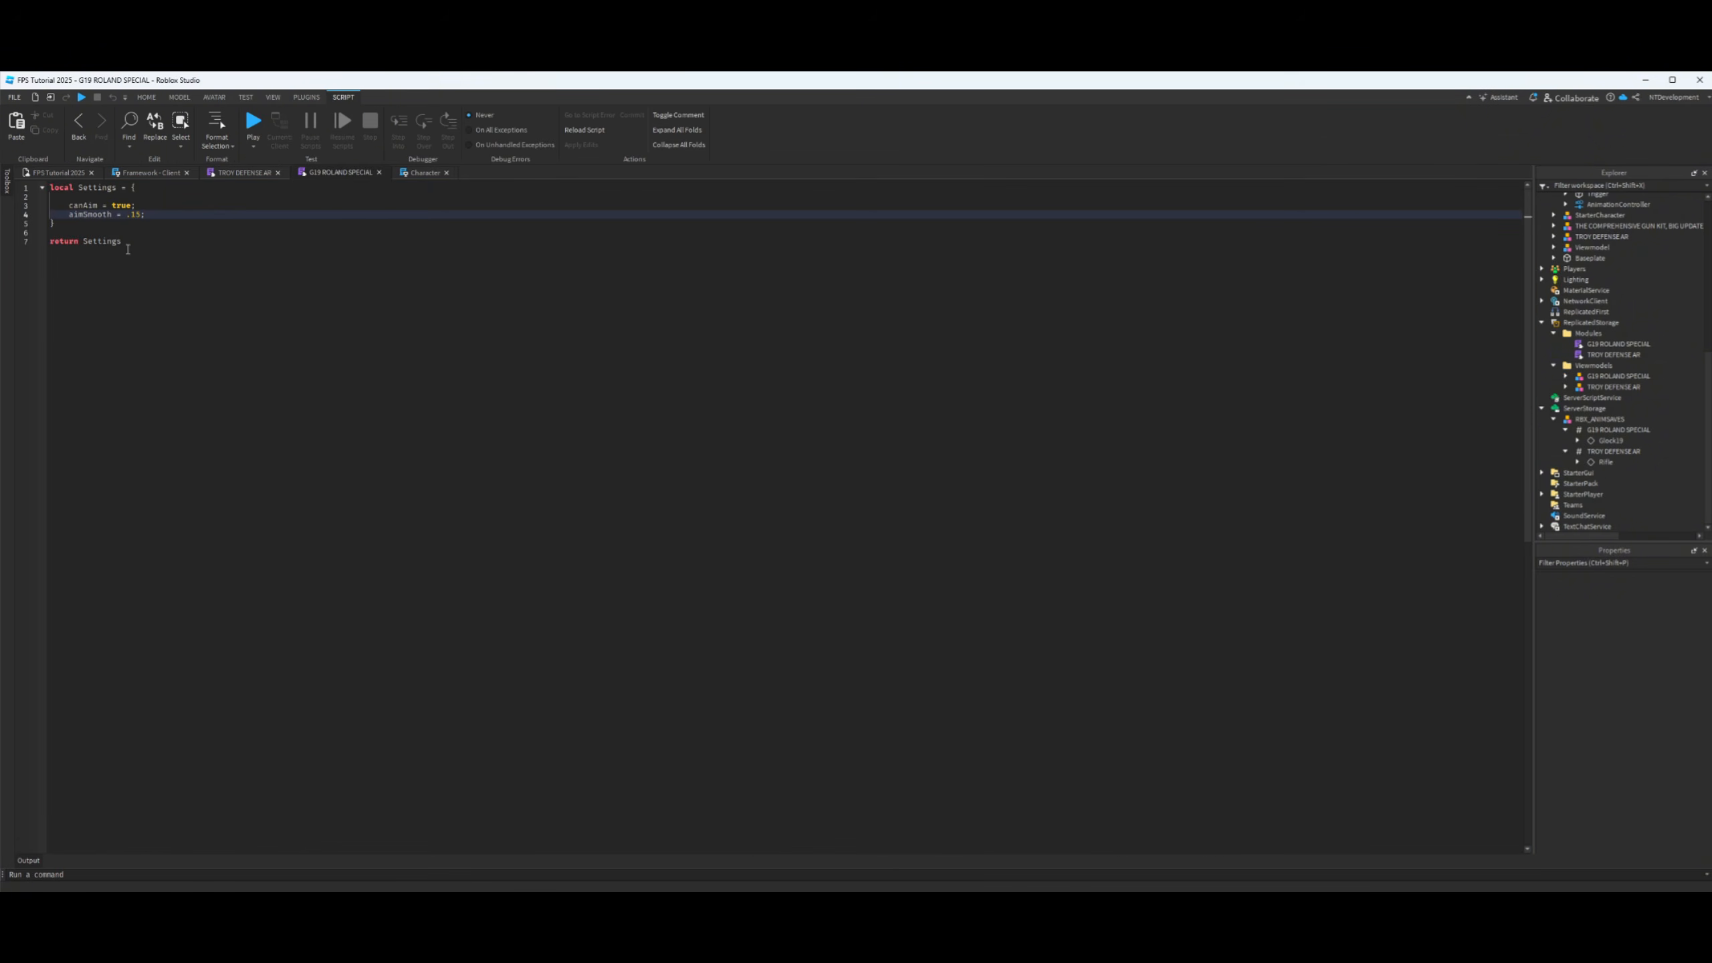
pyautogui.click(127, 249)
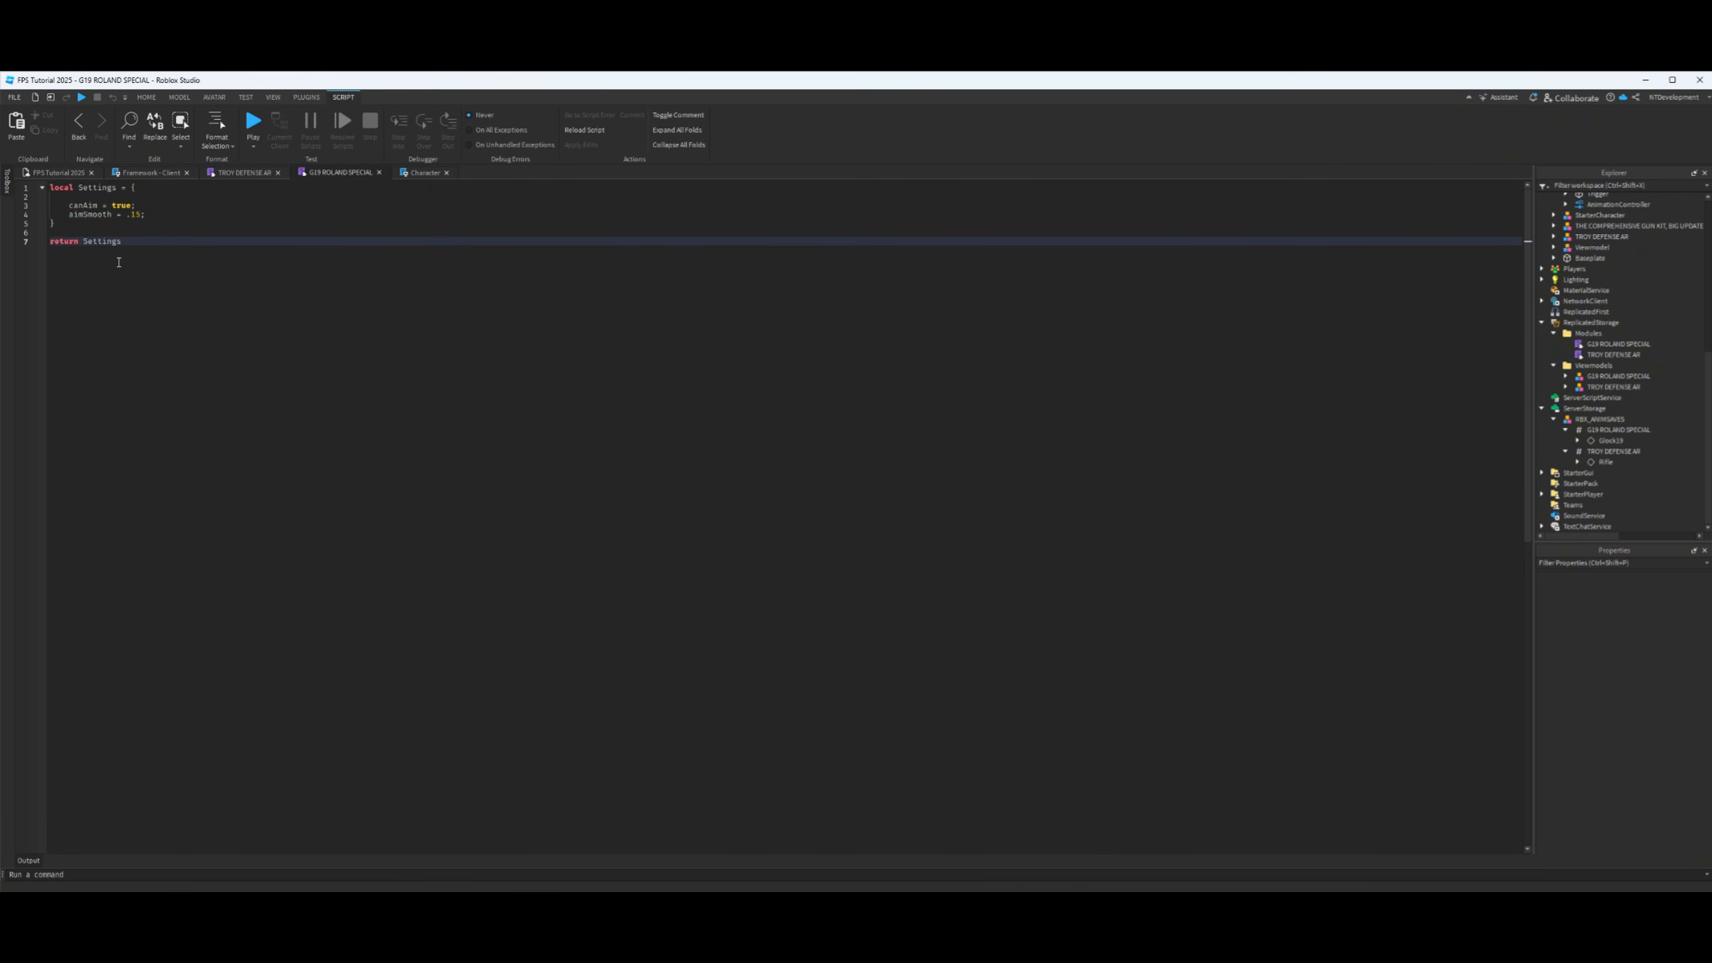
pyautogui.press('Return')
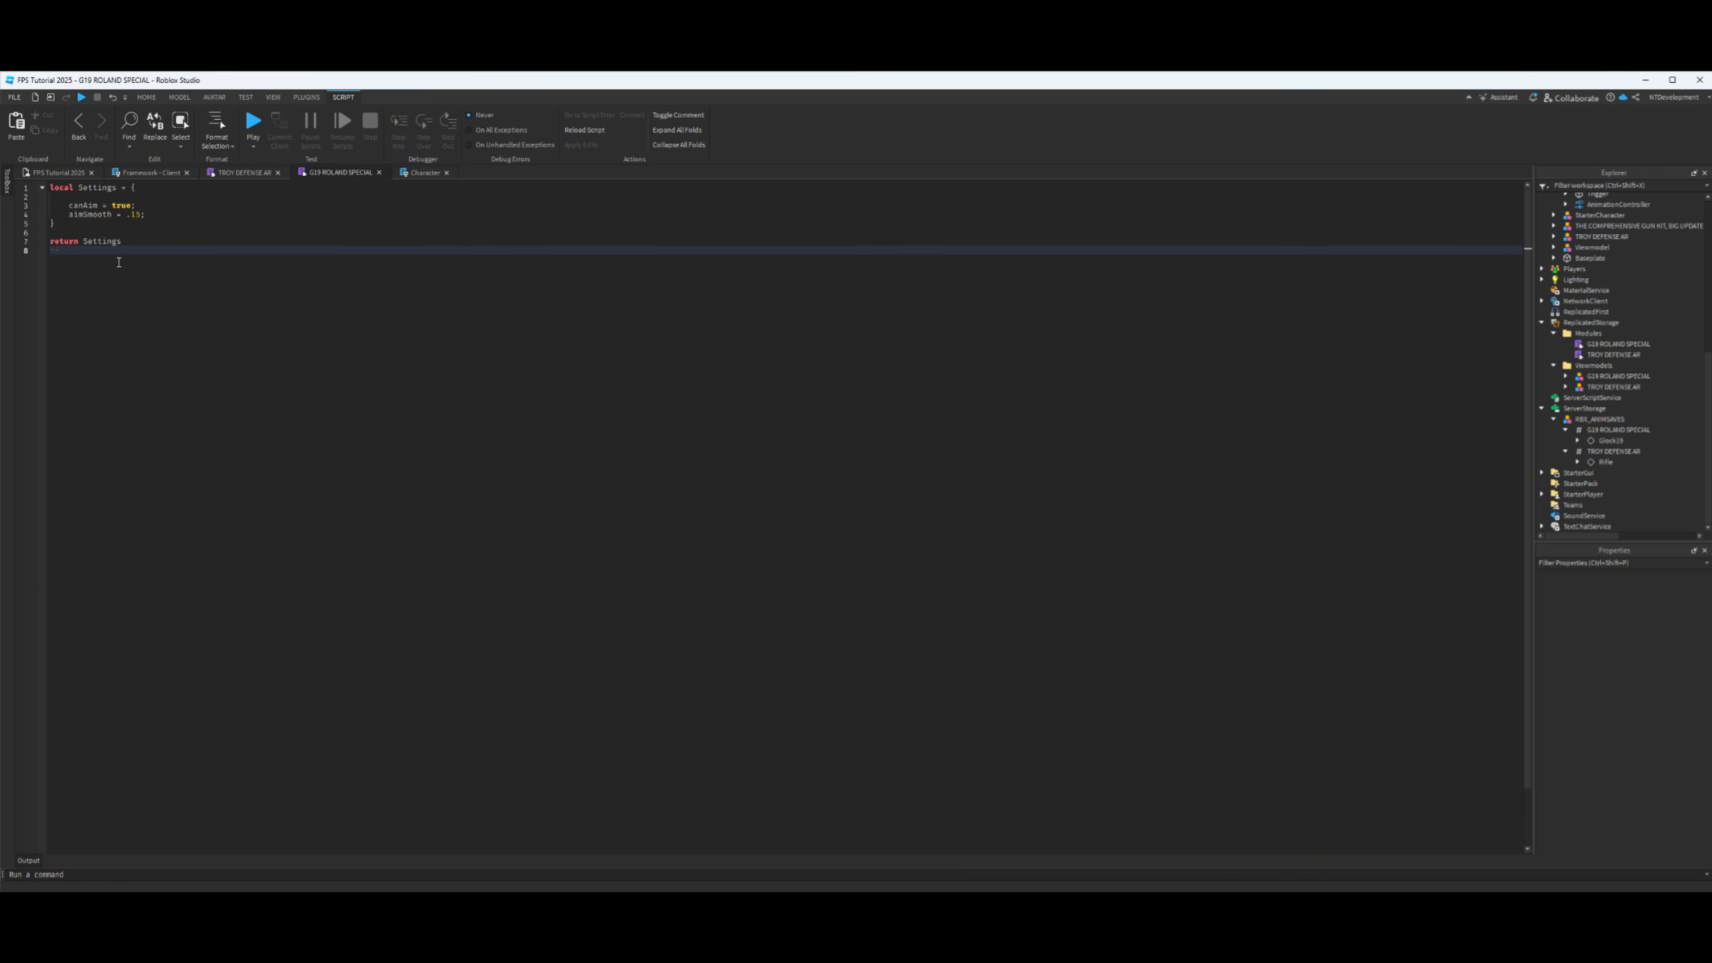
pyautogui.write('--')
pyautogui.hotkey('ctrl', 'v')
# - Delete the G19 ROLAND SPECIAL and TROY DEFENSE AR models from the Viewmodels folder in ReplicatedStorage
pyautogui.click(57, 173)
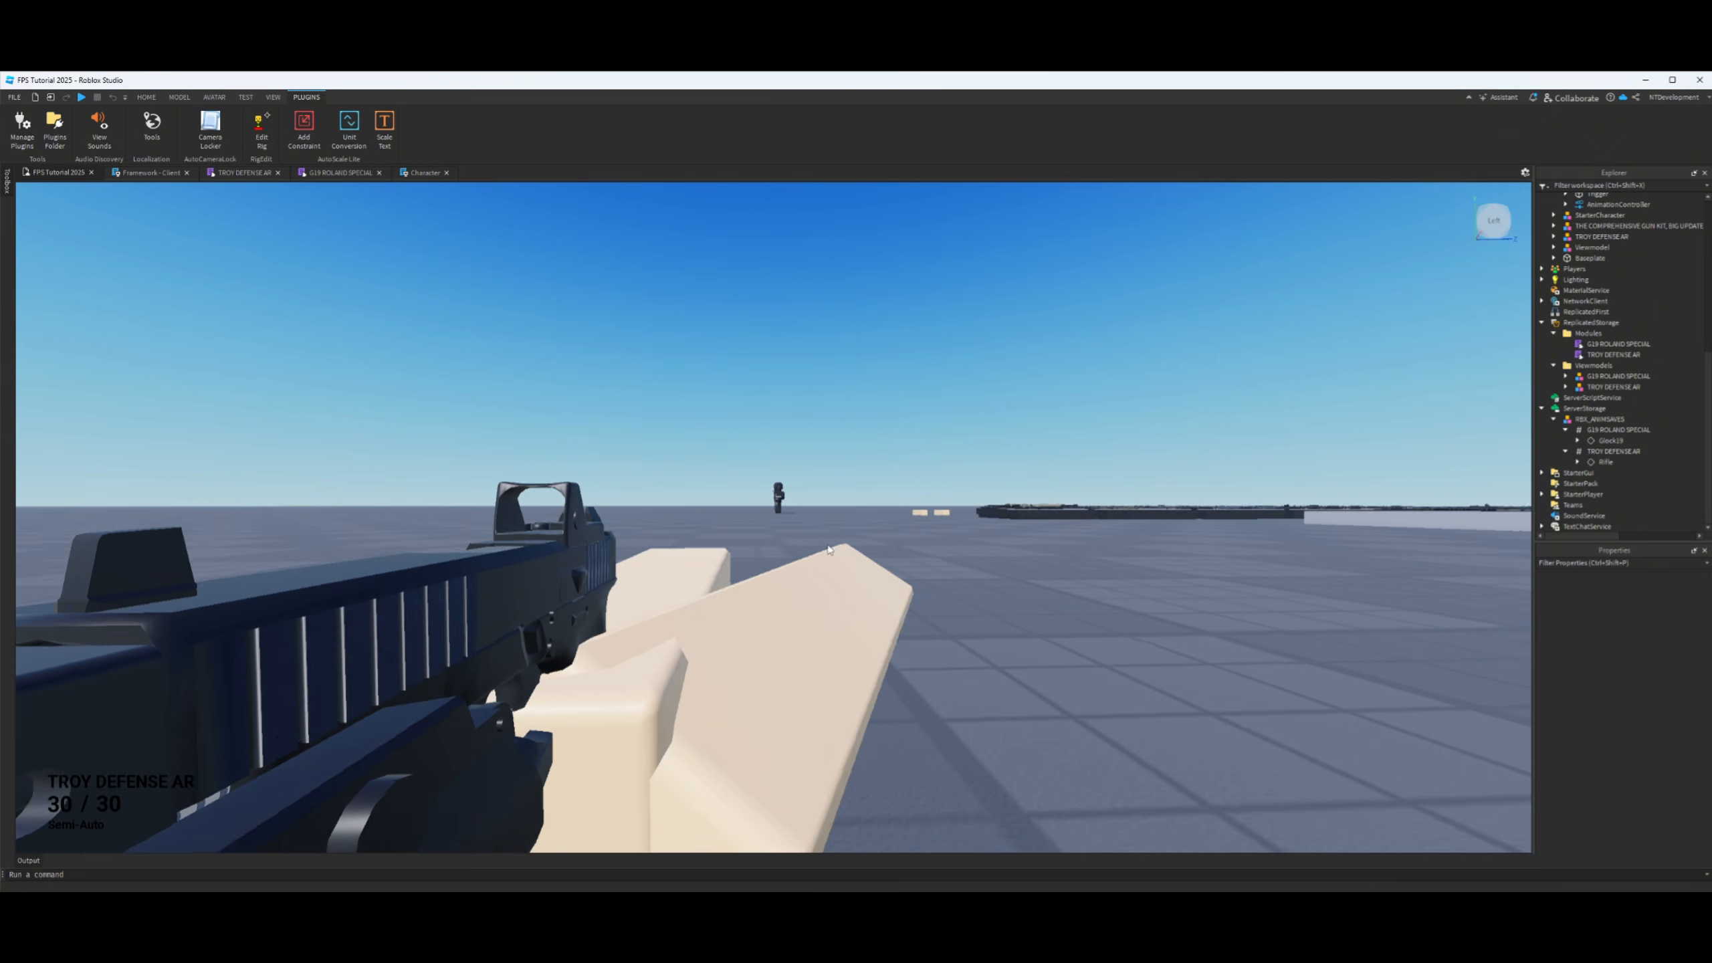
pyautogui.press('s')
pyautogui.press('a')
pyautogui.moveTo(831, 549); pyautogui.dragTo(691, 443, button='right')
pyautogui.press('s')
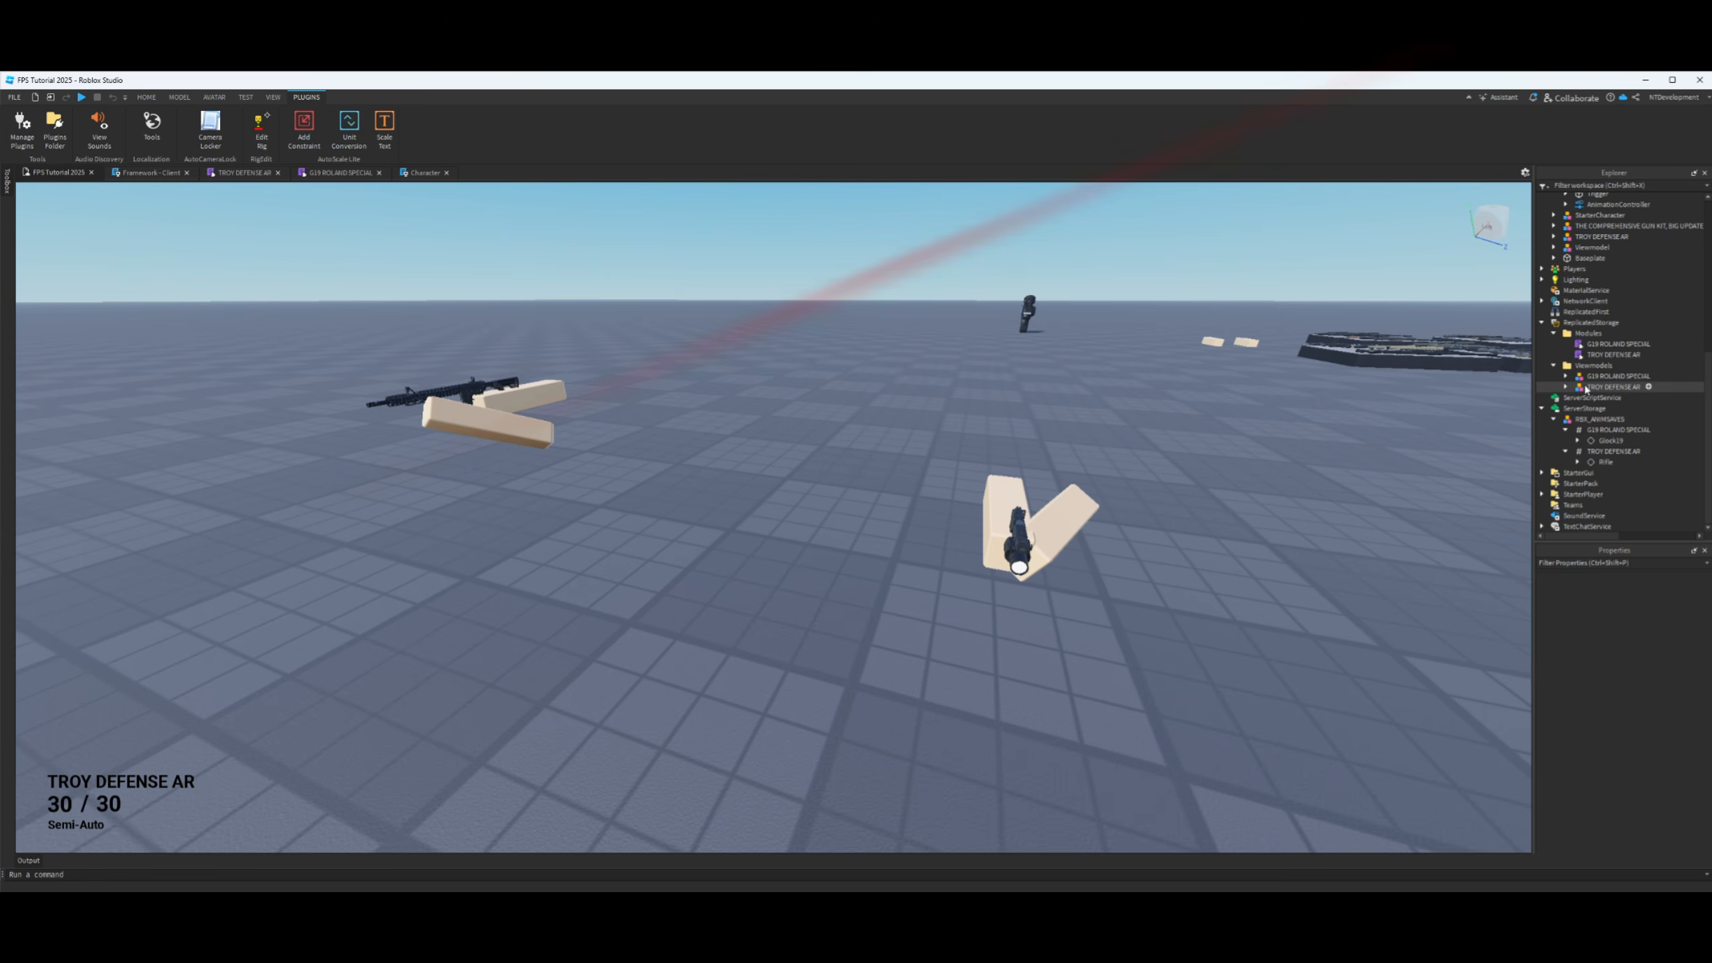
pyautogui.click(1553, 333)
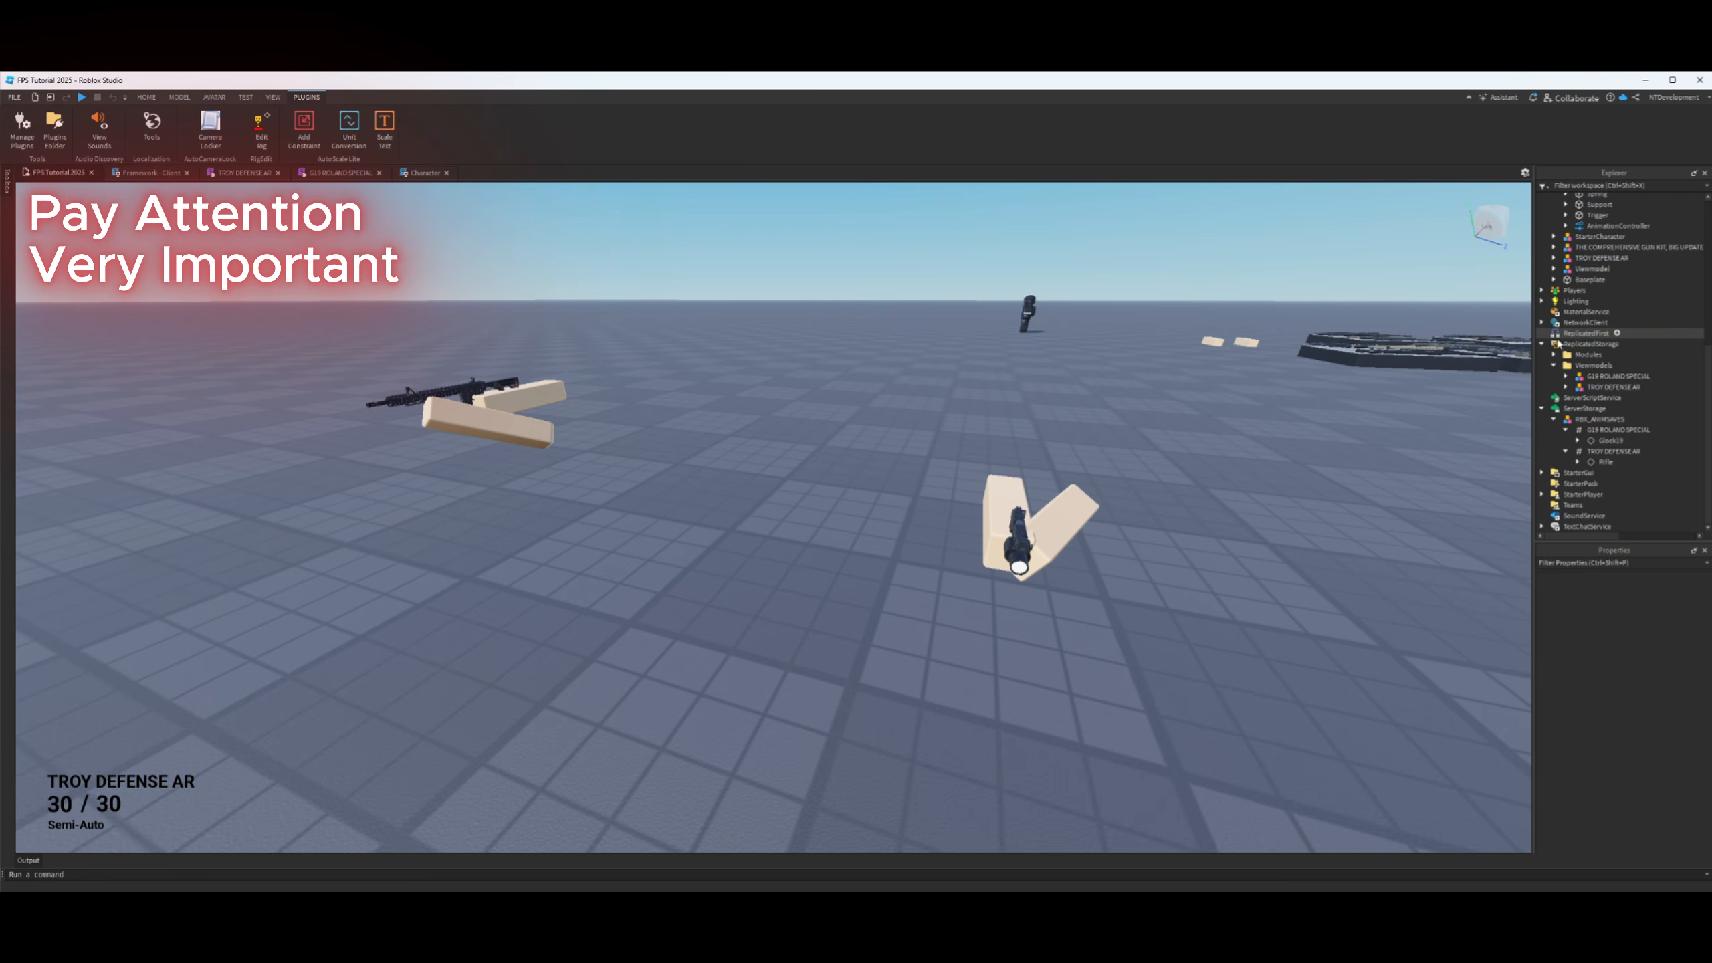
pyautogui.scroll(10, 1588, 385)
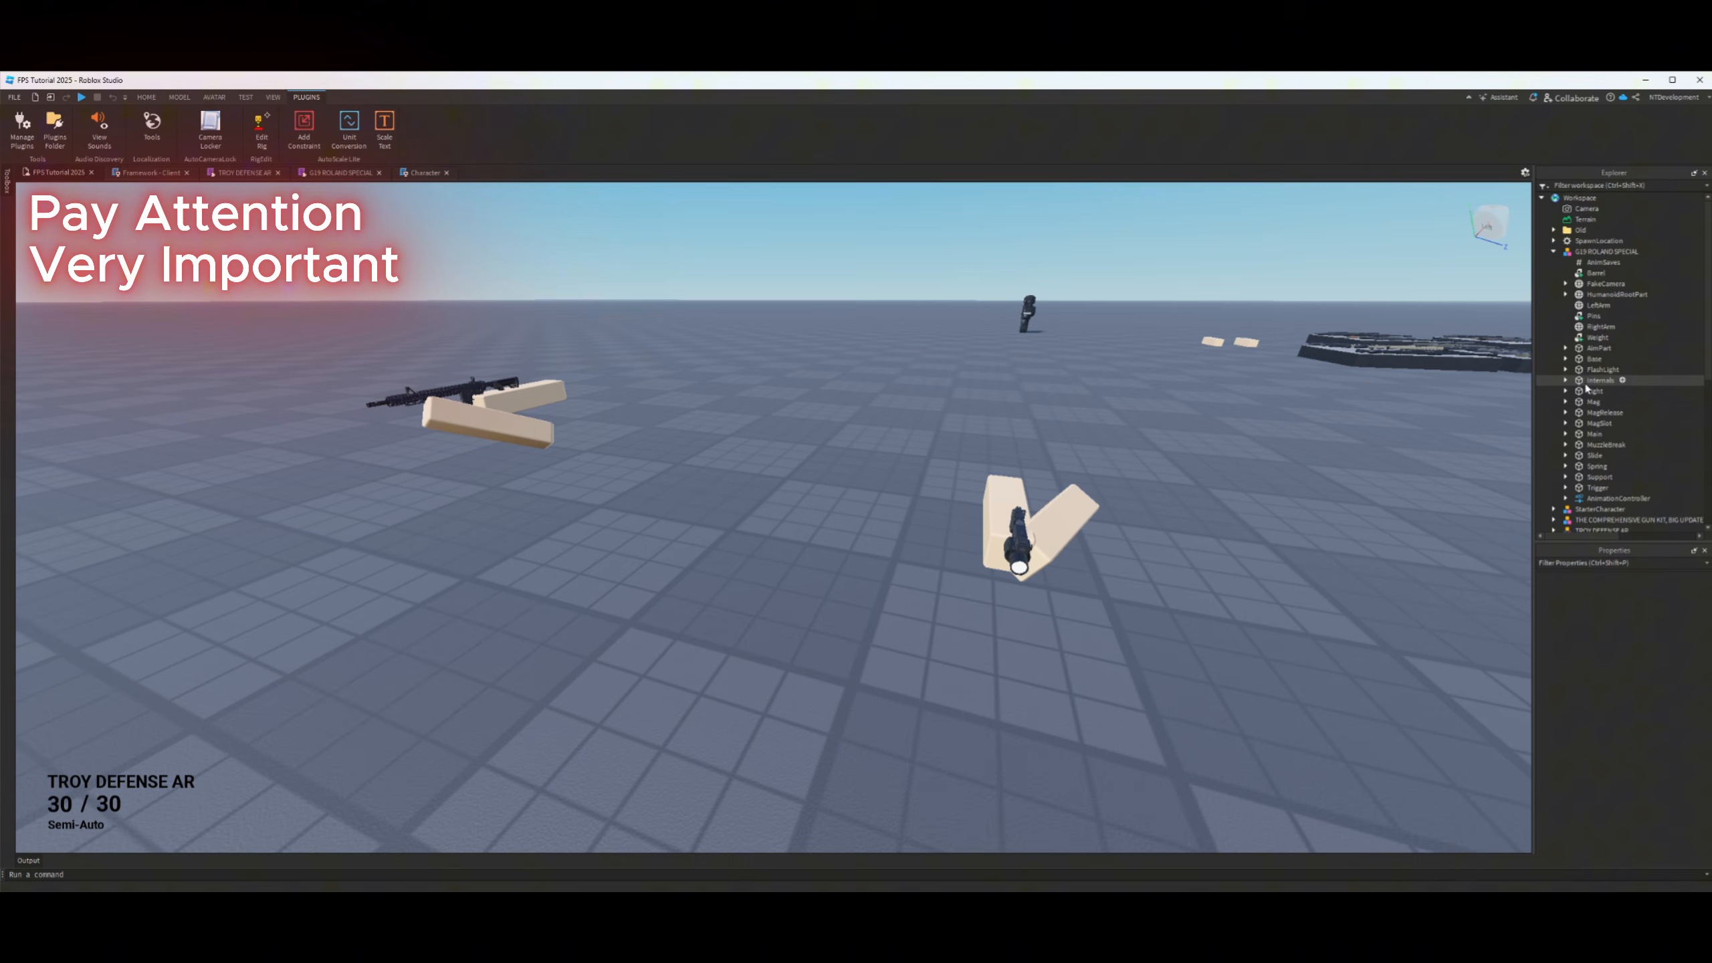
pyautogui.click(1554, 250)
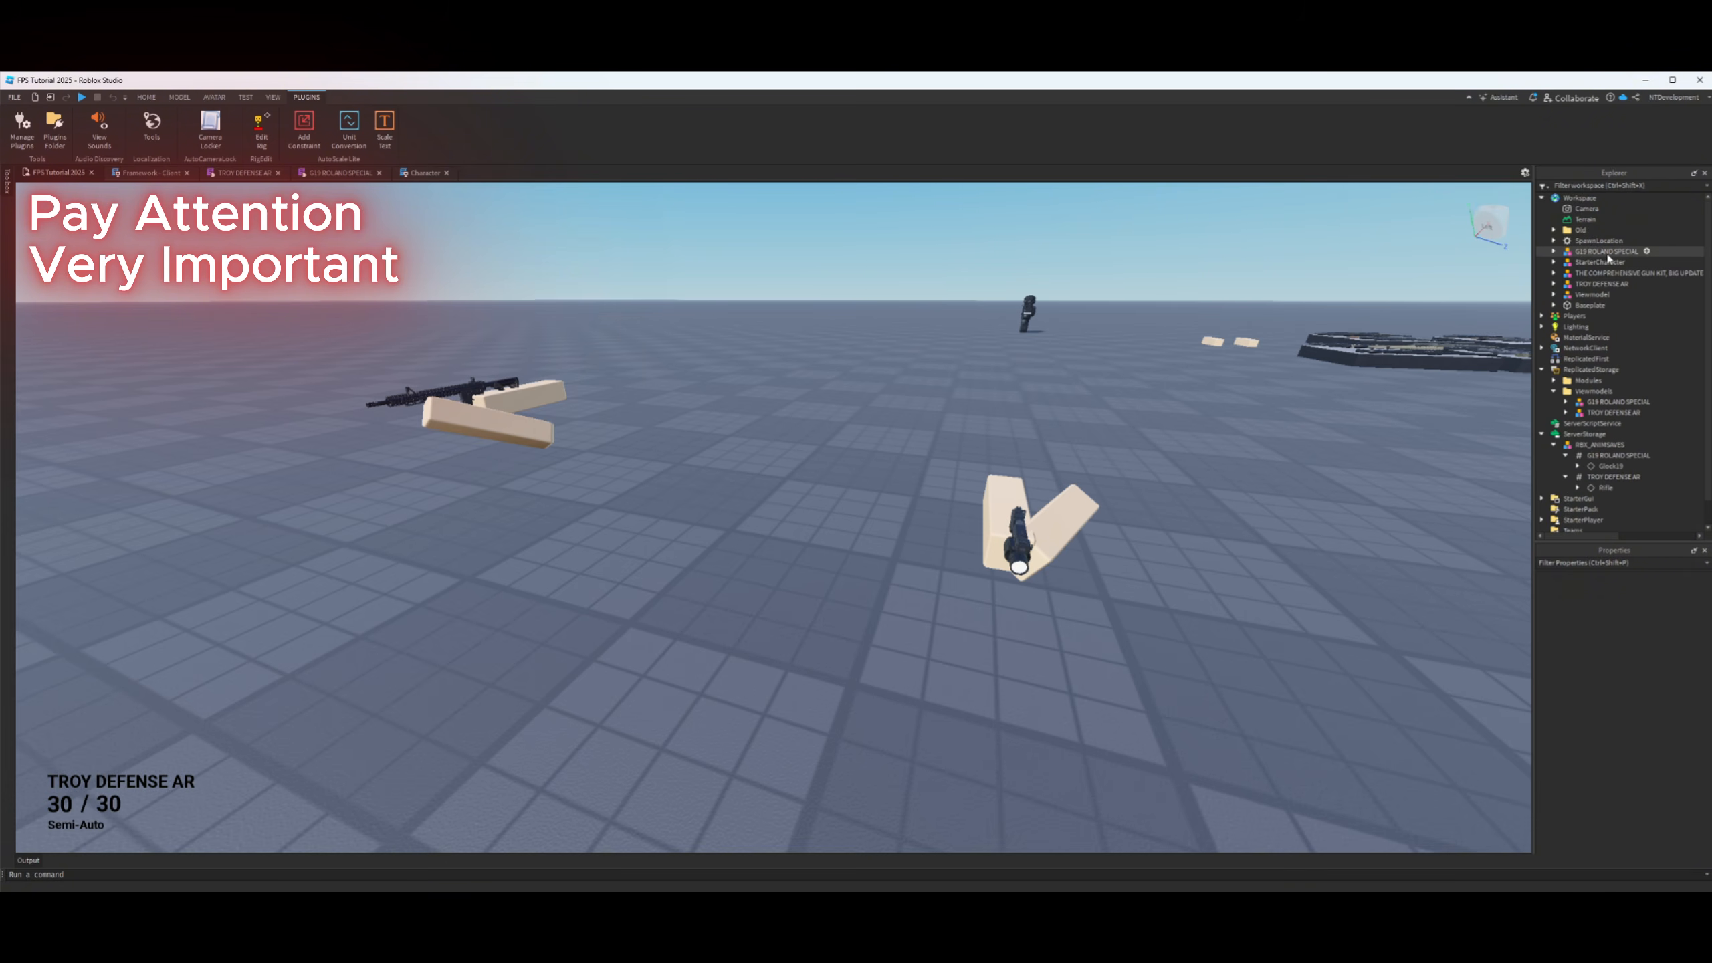
pyautogui.scroll(-2, 1594, 448)
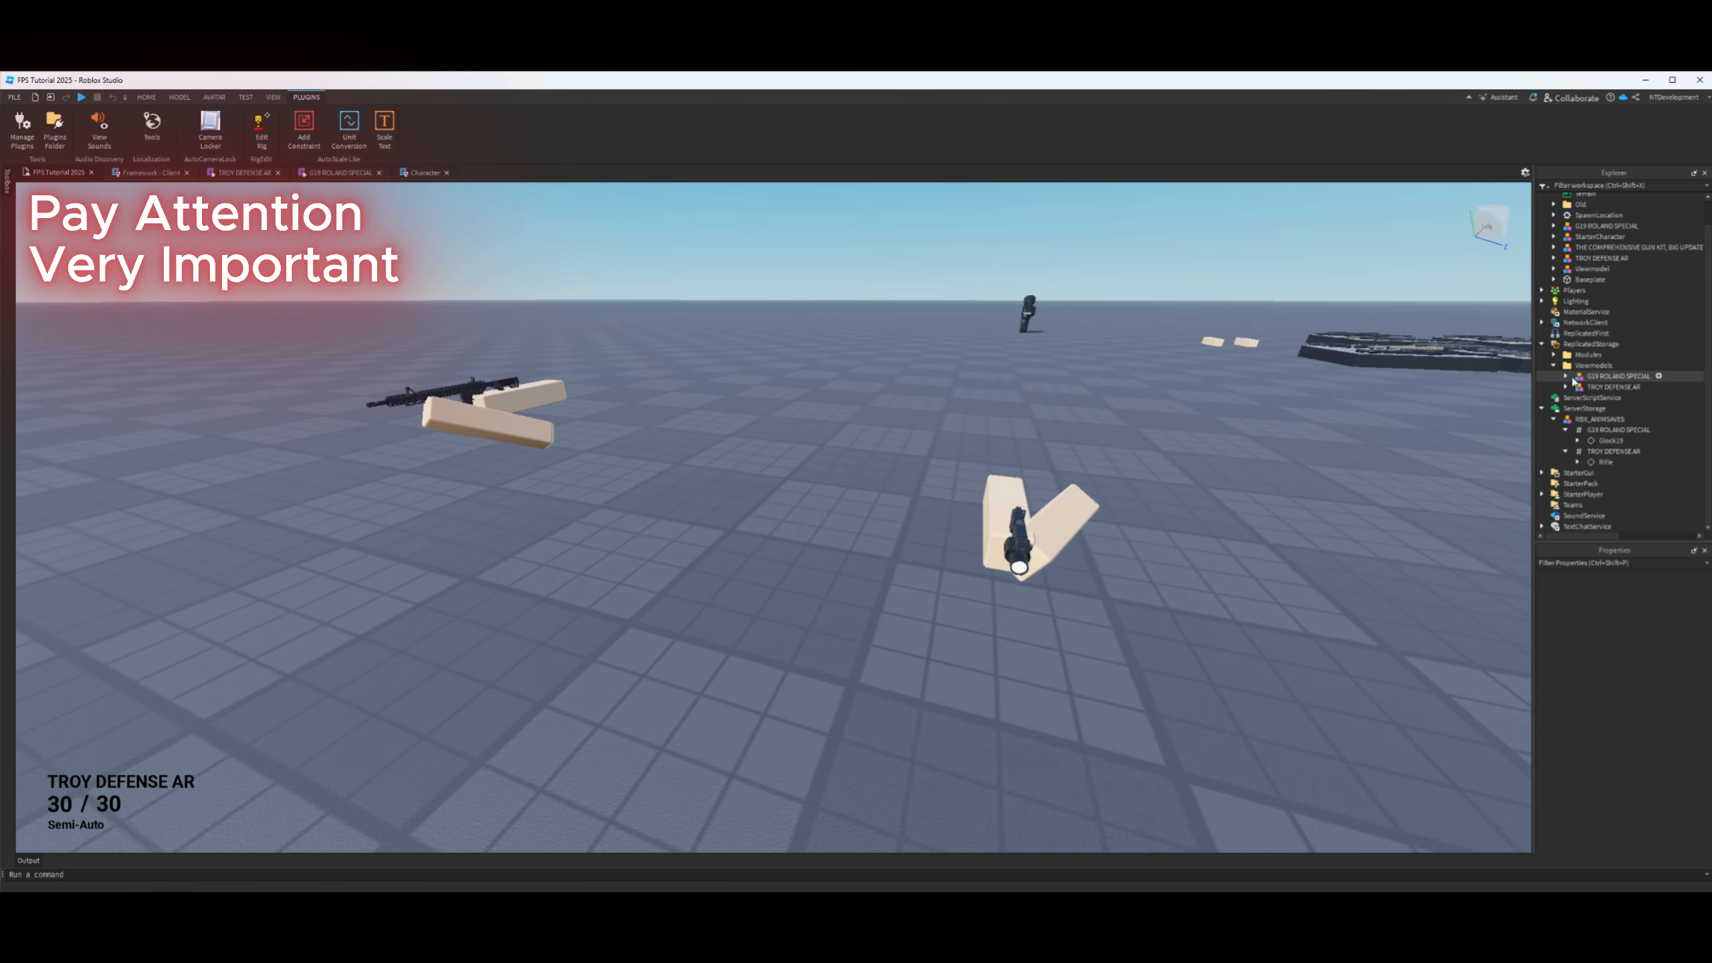
pyautogui.click(1593, 376)
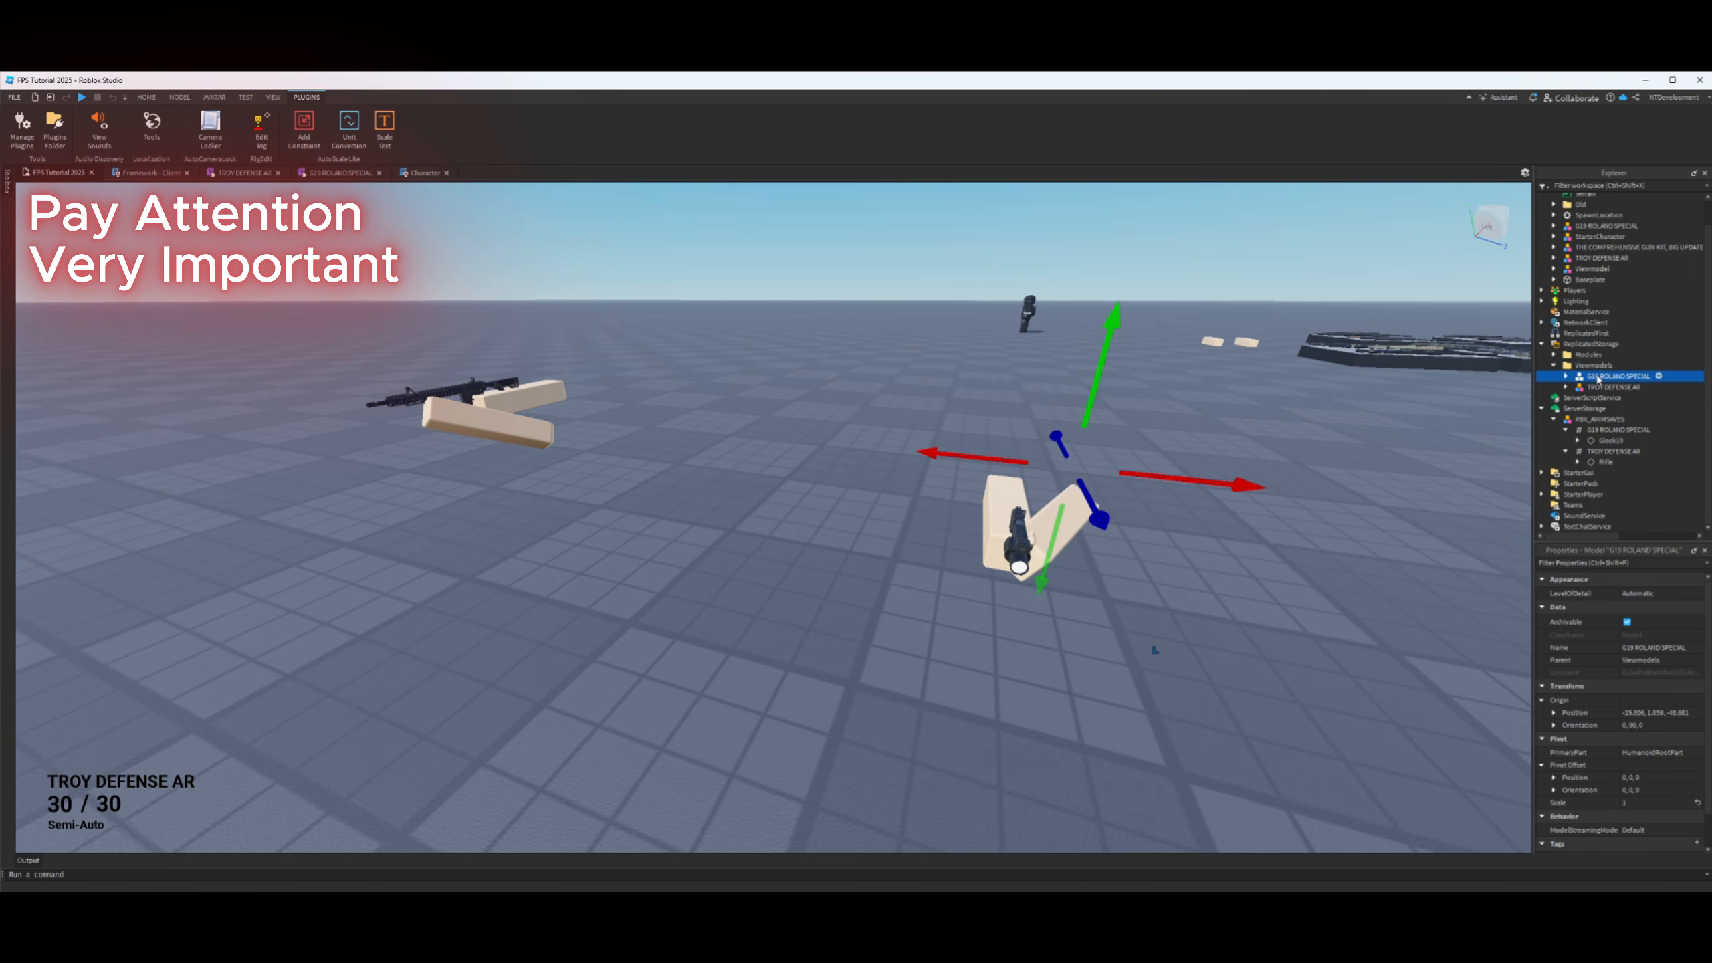
pyautogui.keyDown('ctrl'); pyautogui.click(1604, 388); pyautogui.keyUp('ctrl')
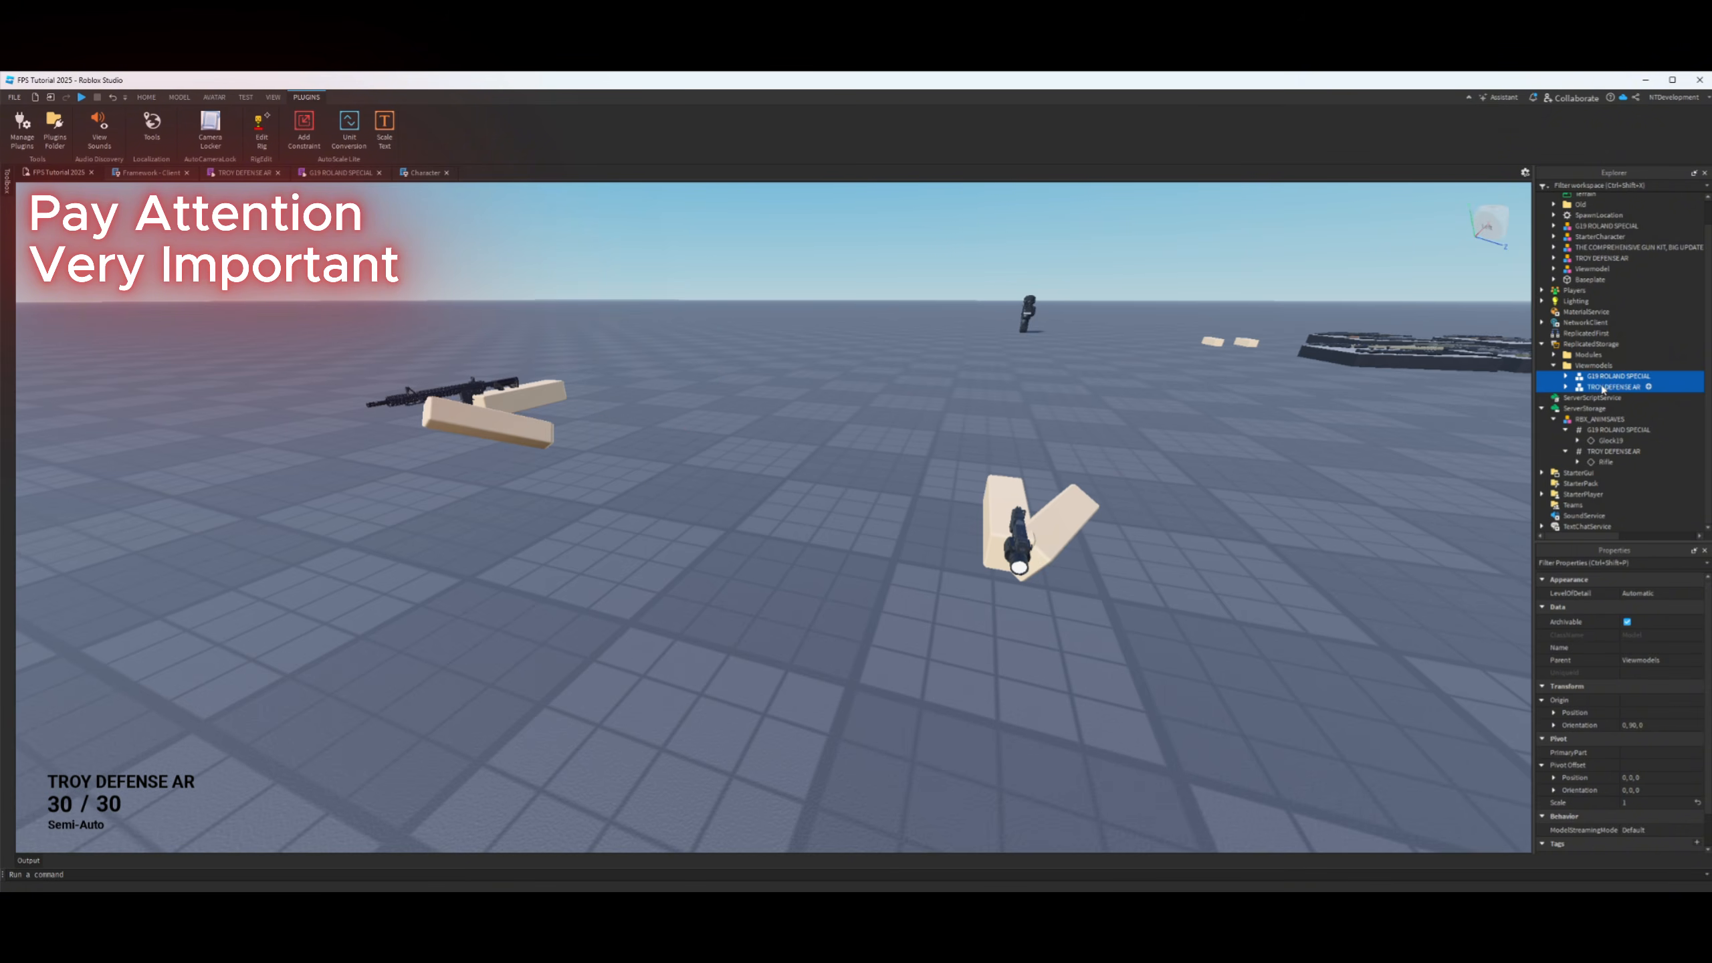
pyautogui.press('Delete')
# - Duplicate the G19 ROLAND SPECIAL and TROY DEFENSE AR models in Workspace and move the copies into ReplicatedStorage's Viewmodels folder
pyautogui.click(1590, 248)
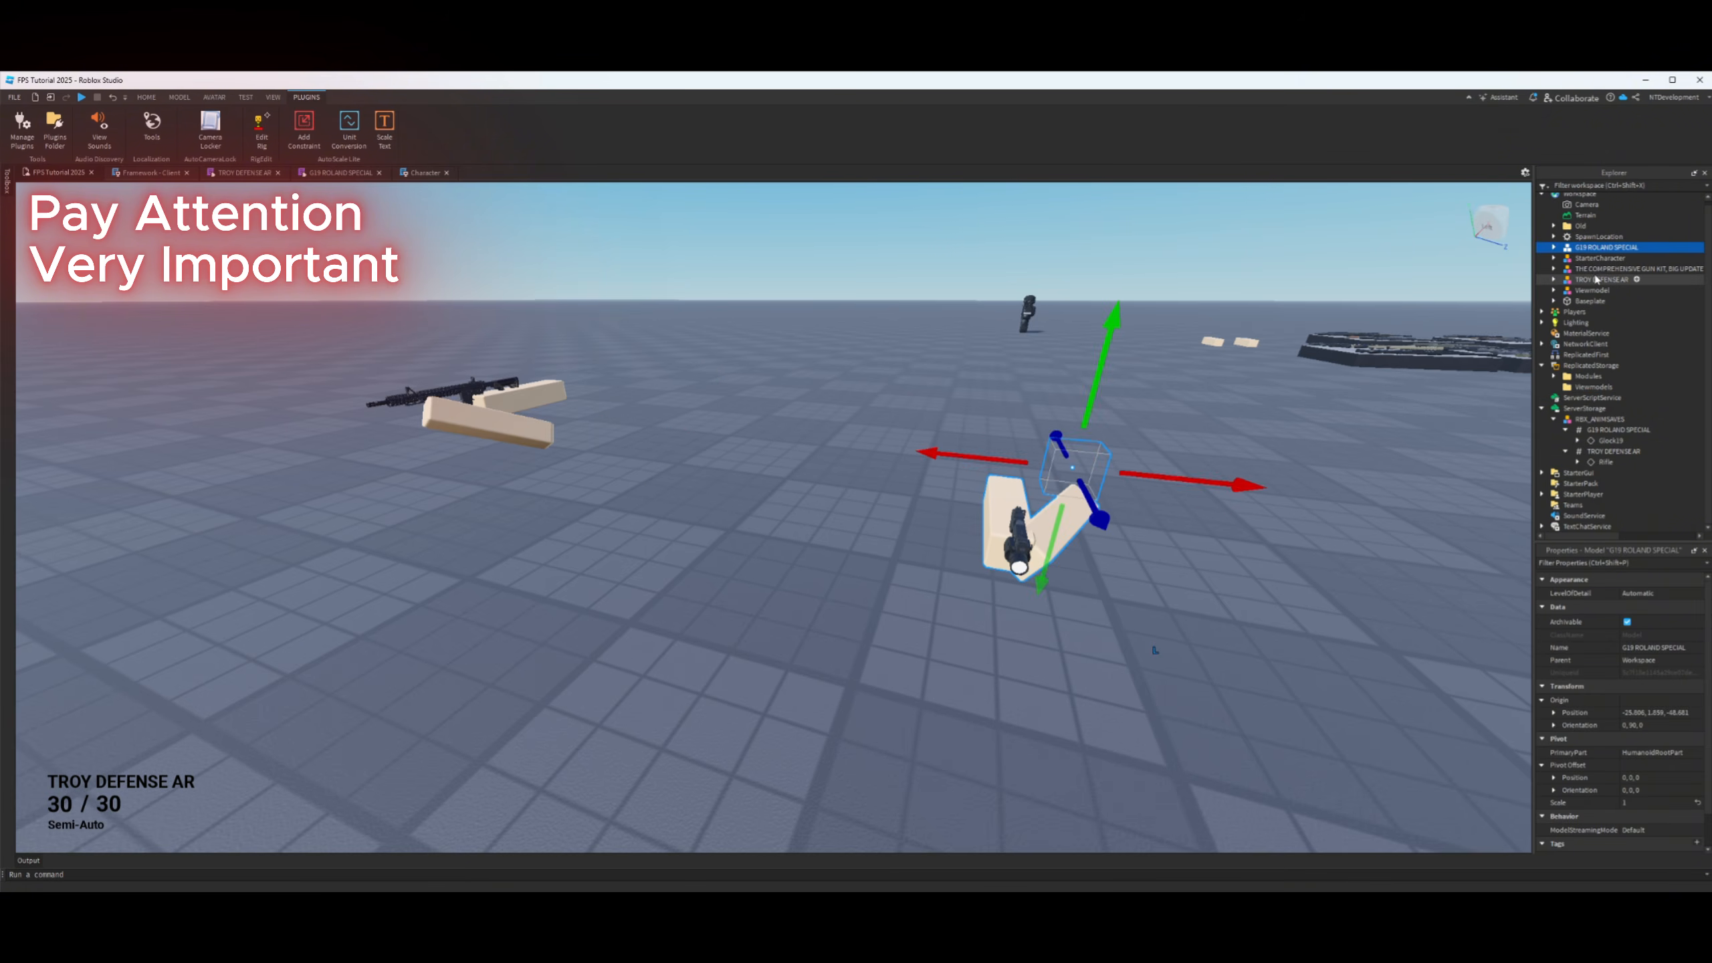
pyautogui.keyDown('ctrl'); pyautogui.click(1602, 280); pyautogui.keyUp('ctrl')
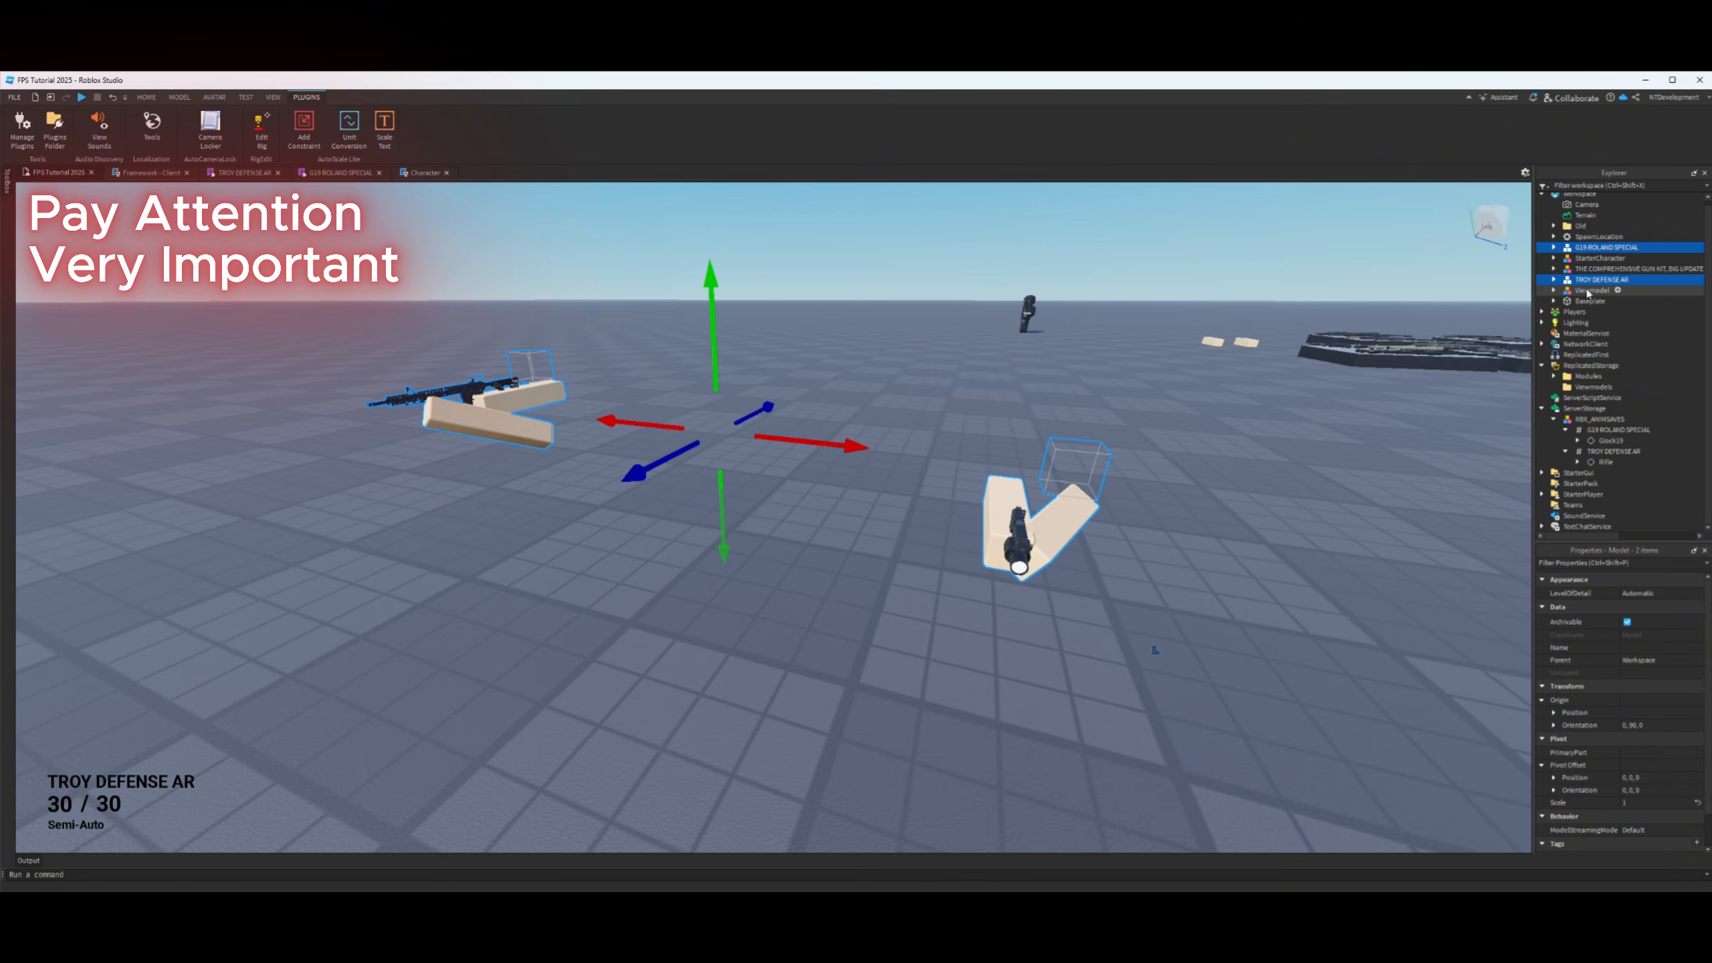
pyautogui.hotkey('ctrl', 'd')
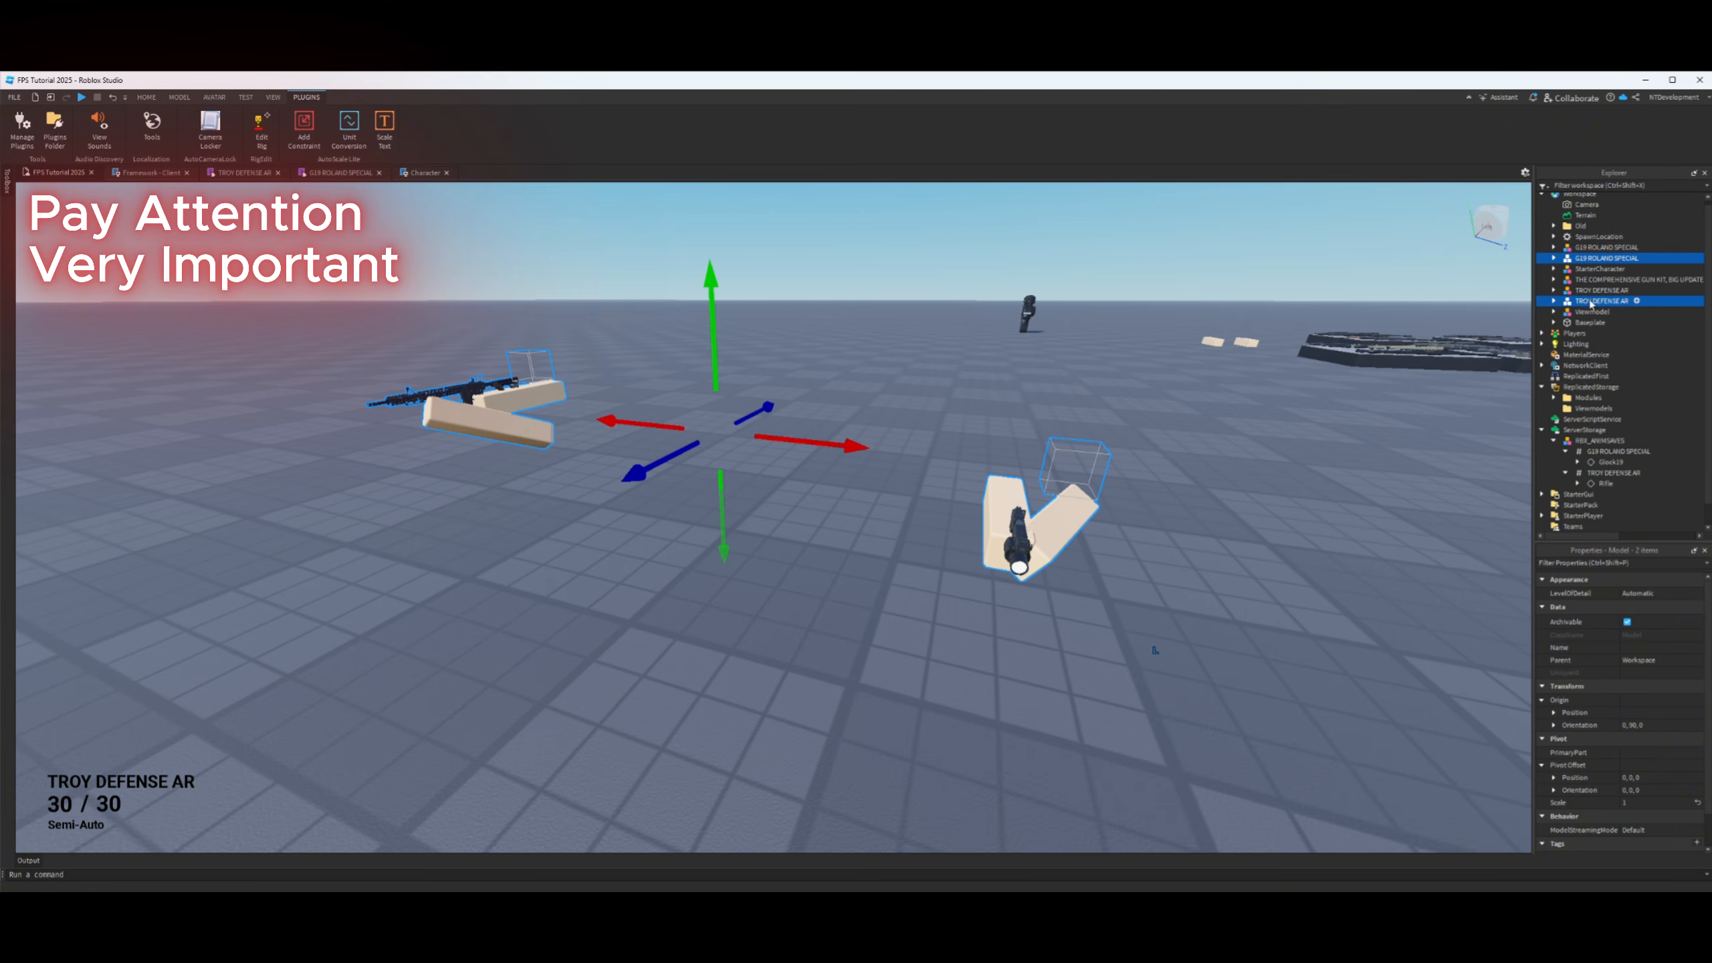
pyautogui.moveTo(1592, 303); pyautogui.dragTo(1585, 408)
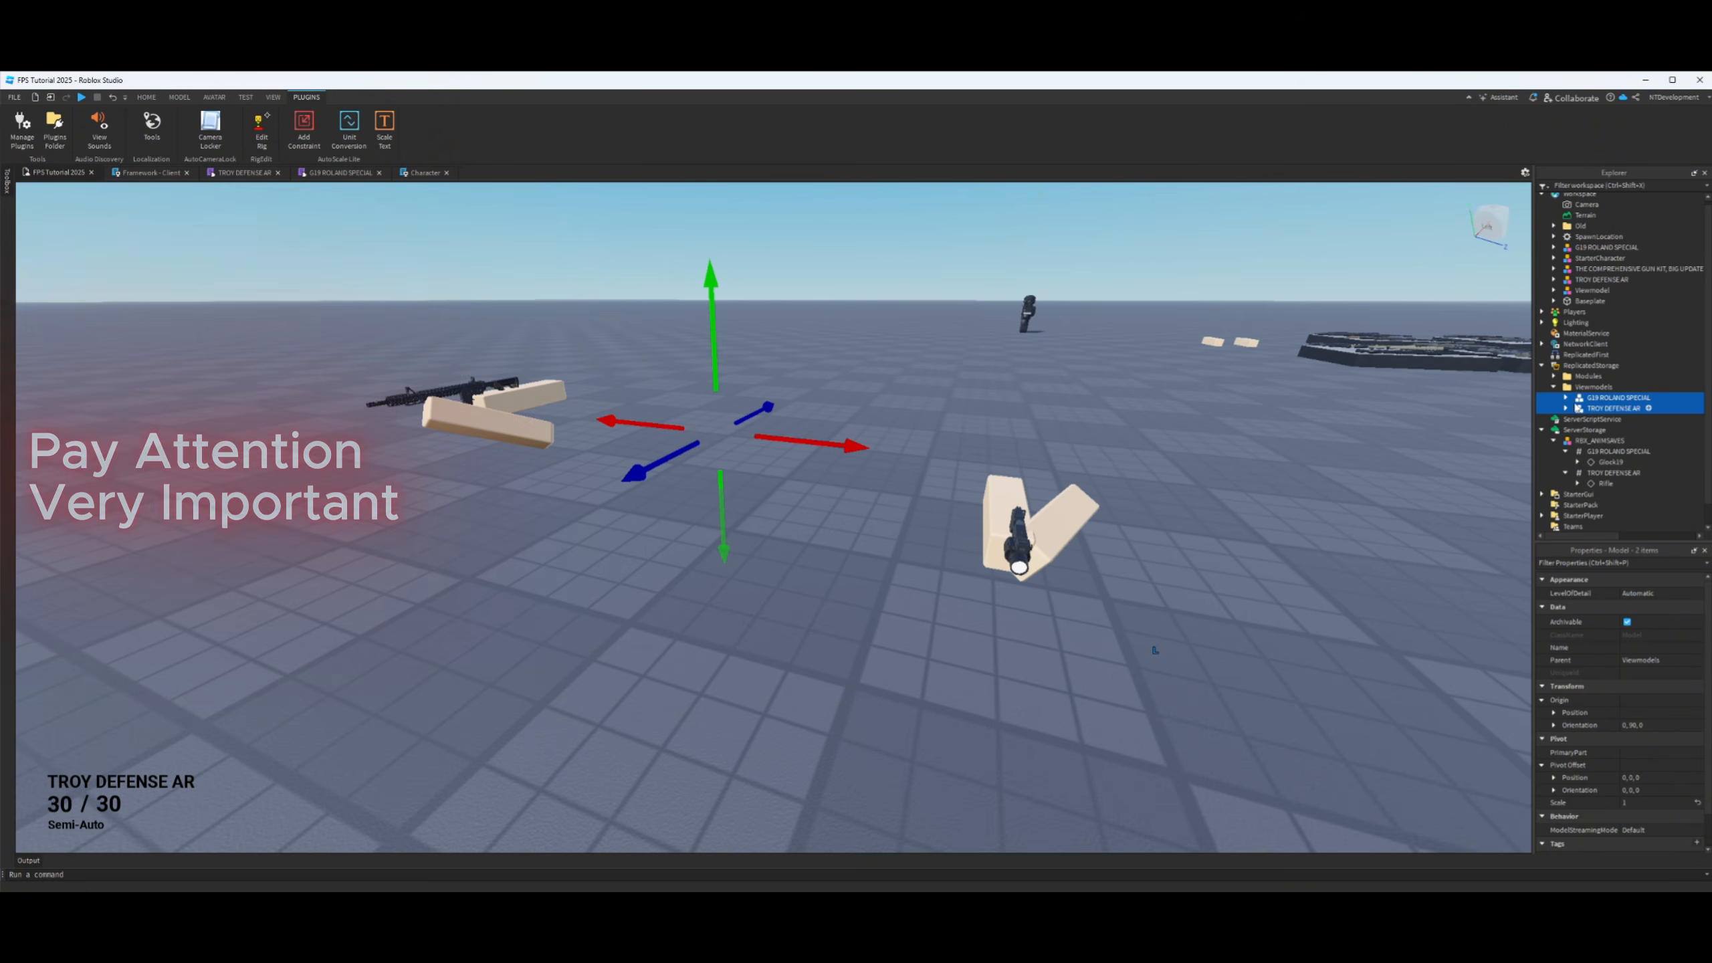
pyautogui.click(1543, 366)
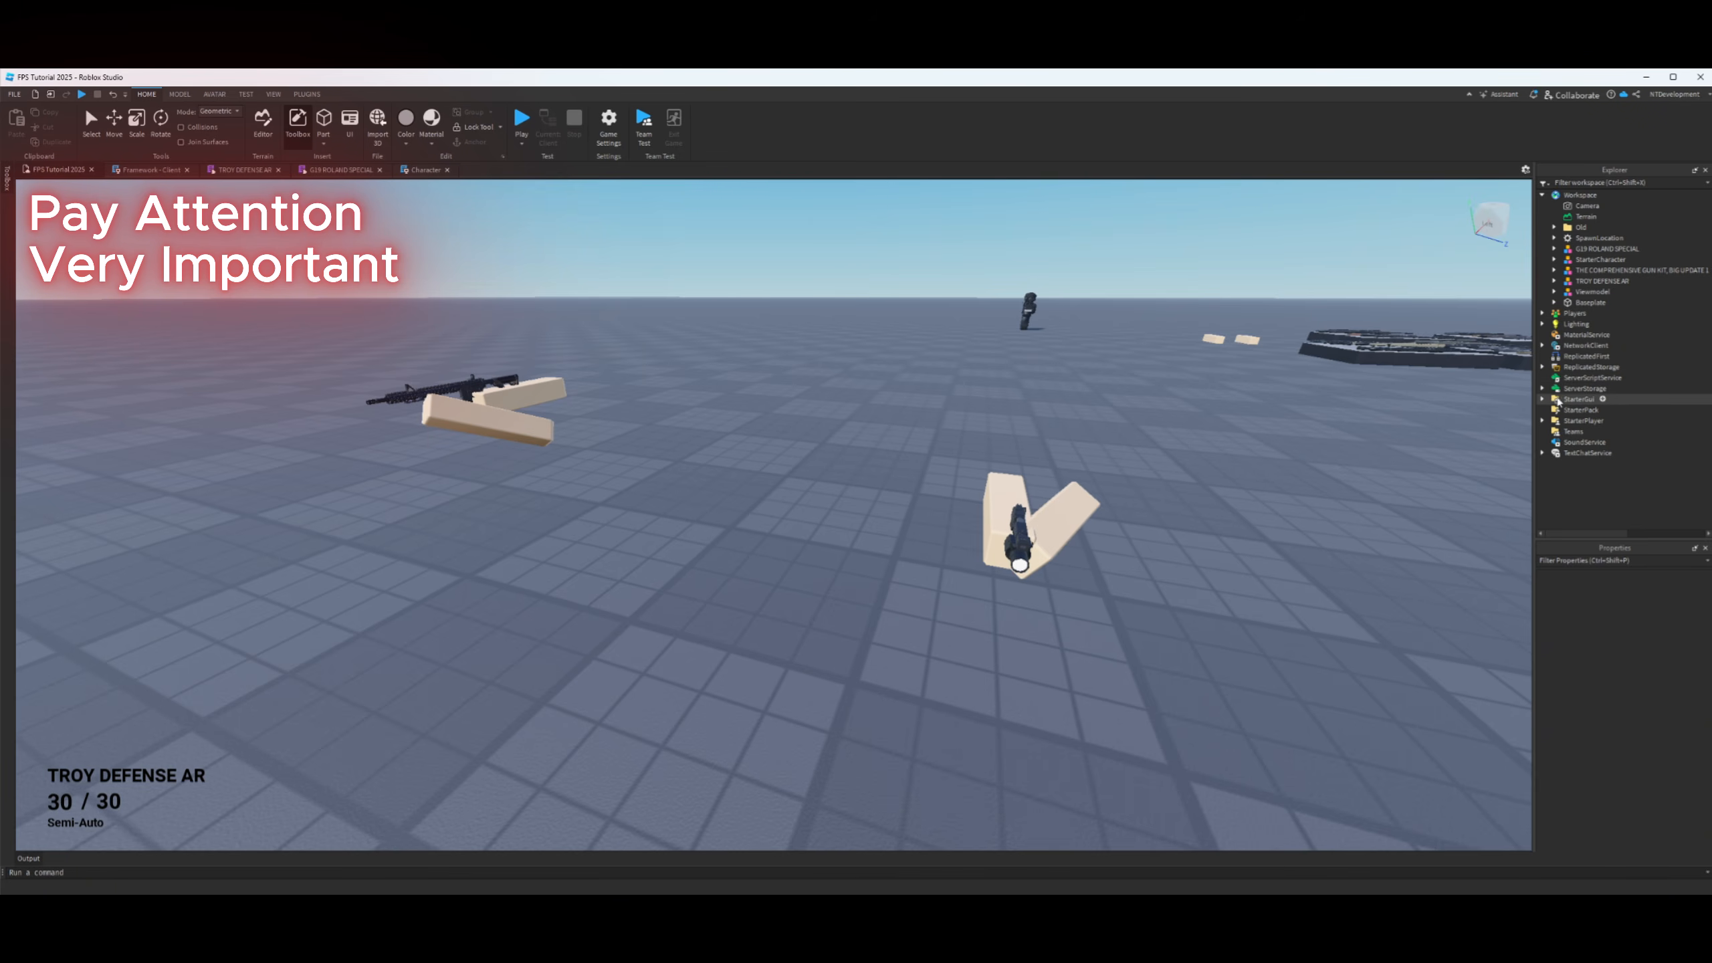
# - Examine the text properties of the GunName label in the StarterGui HUD
pyautogui.click(1543, 399)
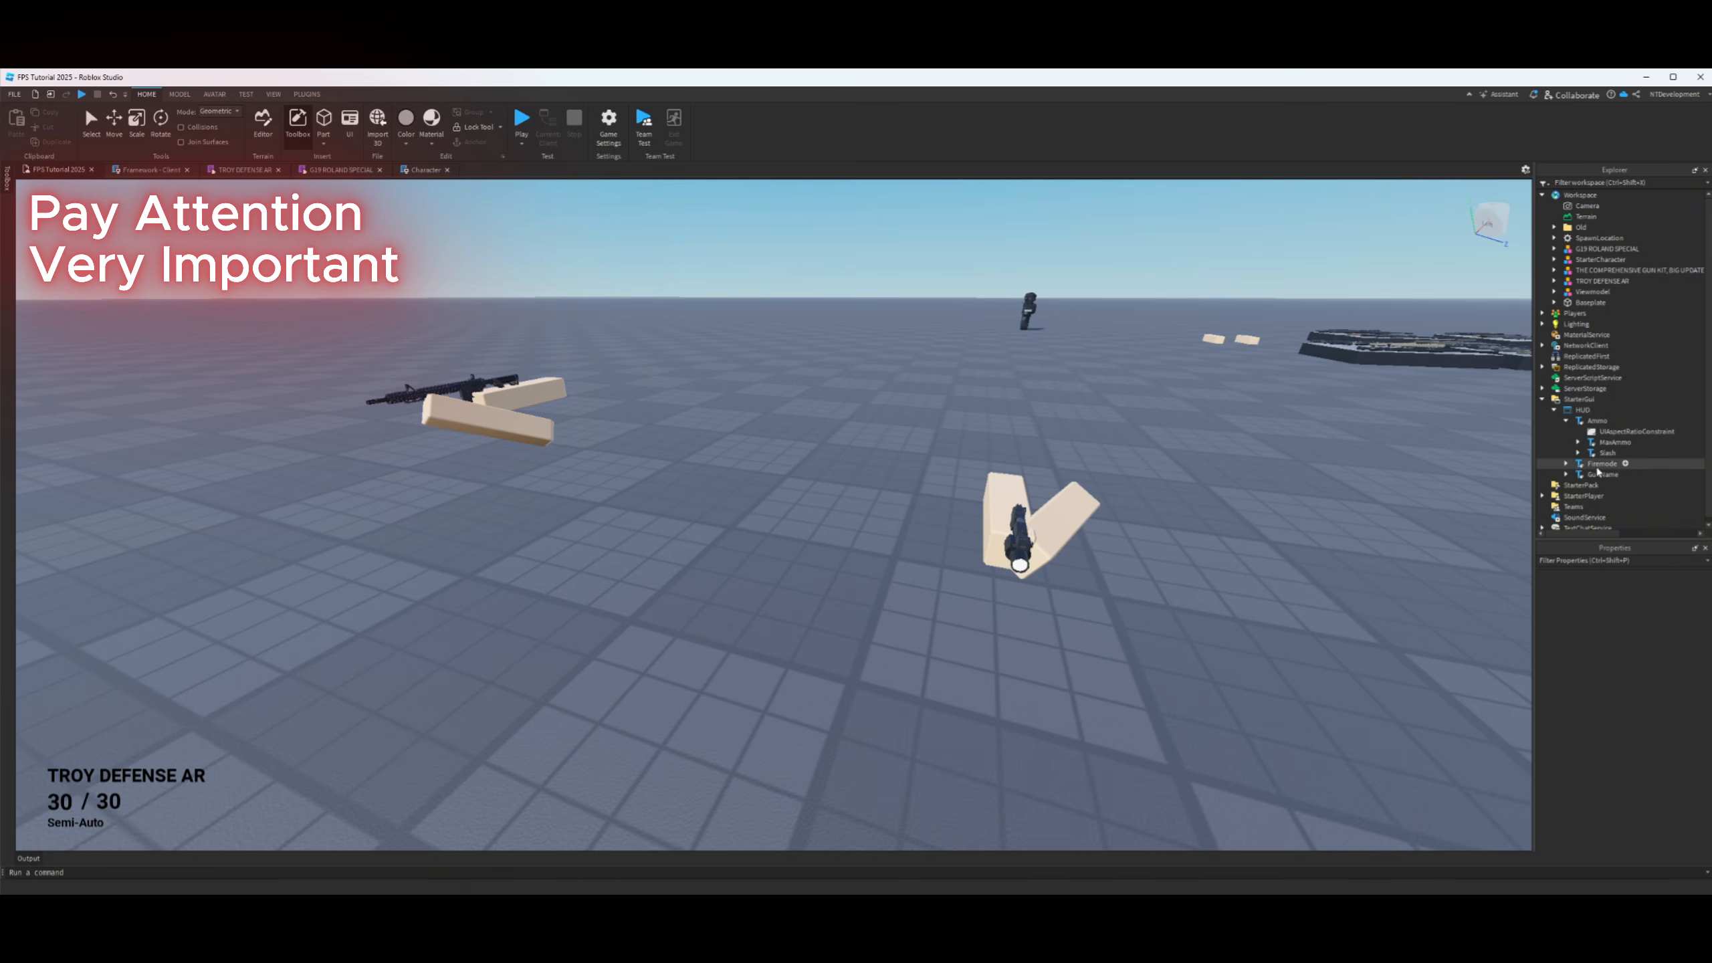
pyautogui.click(1602, 474)
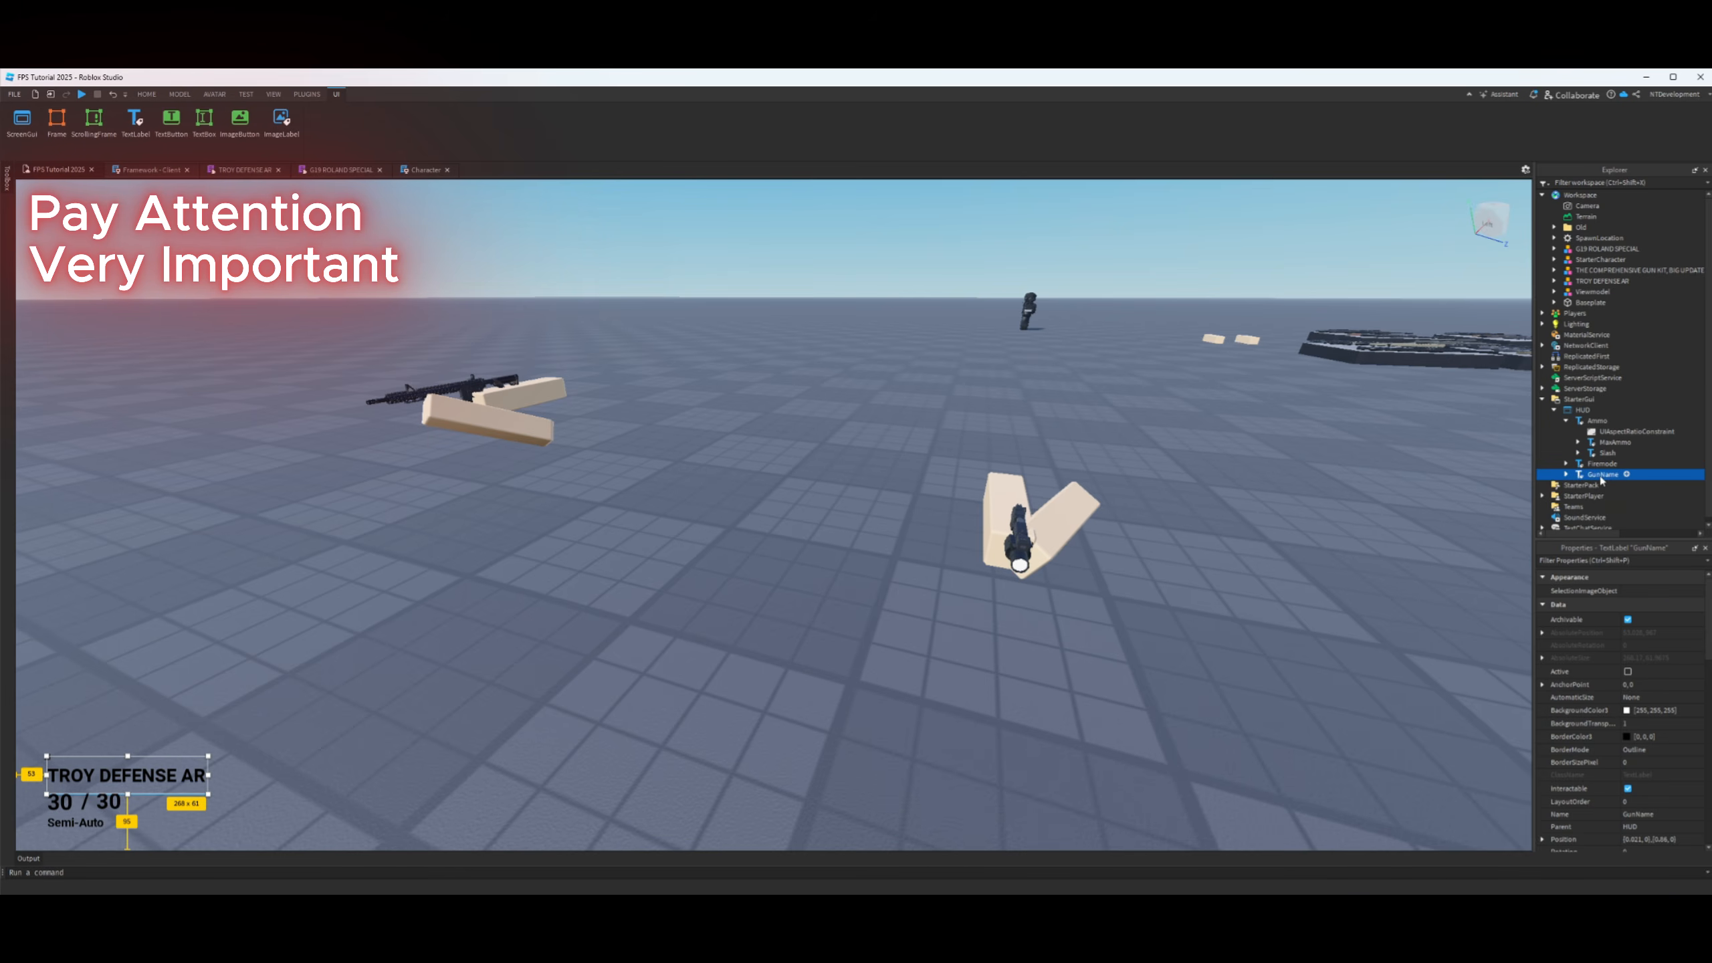
pyautogui.scroll(-5, 1623, 695)
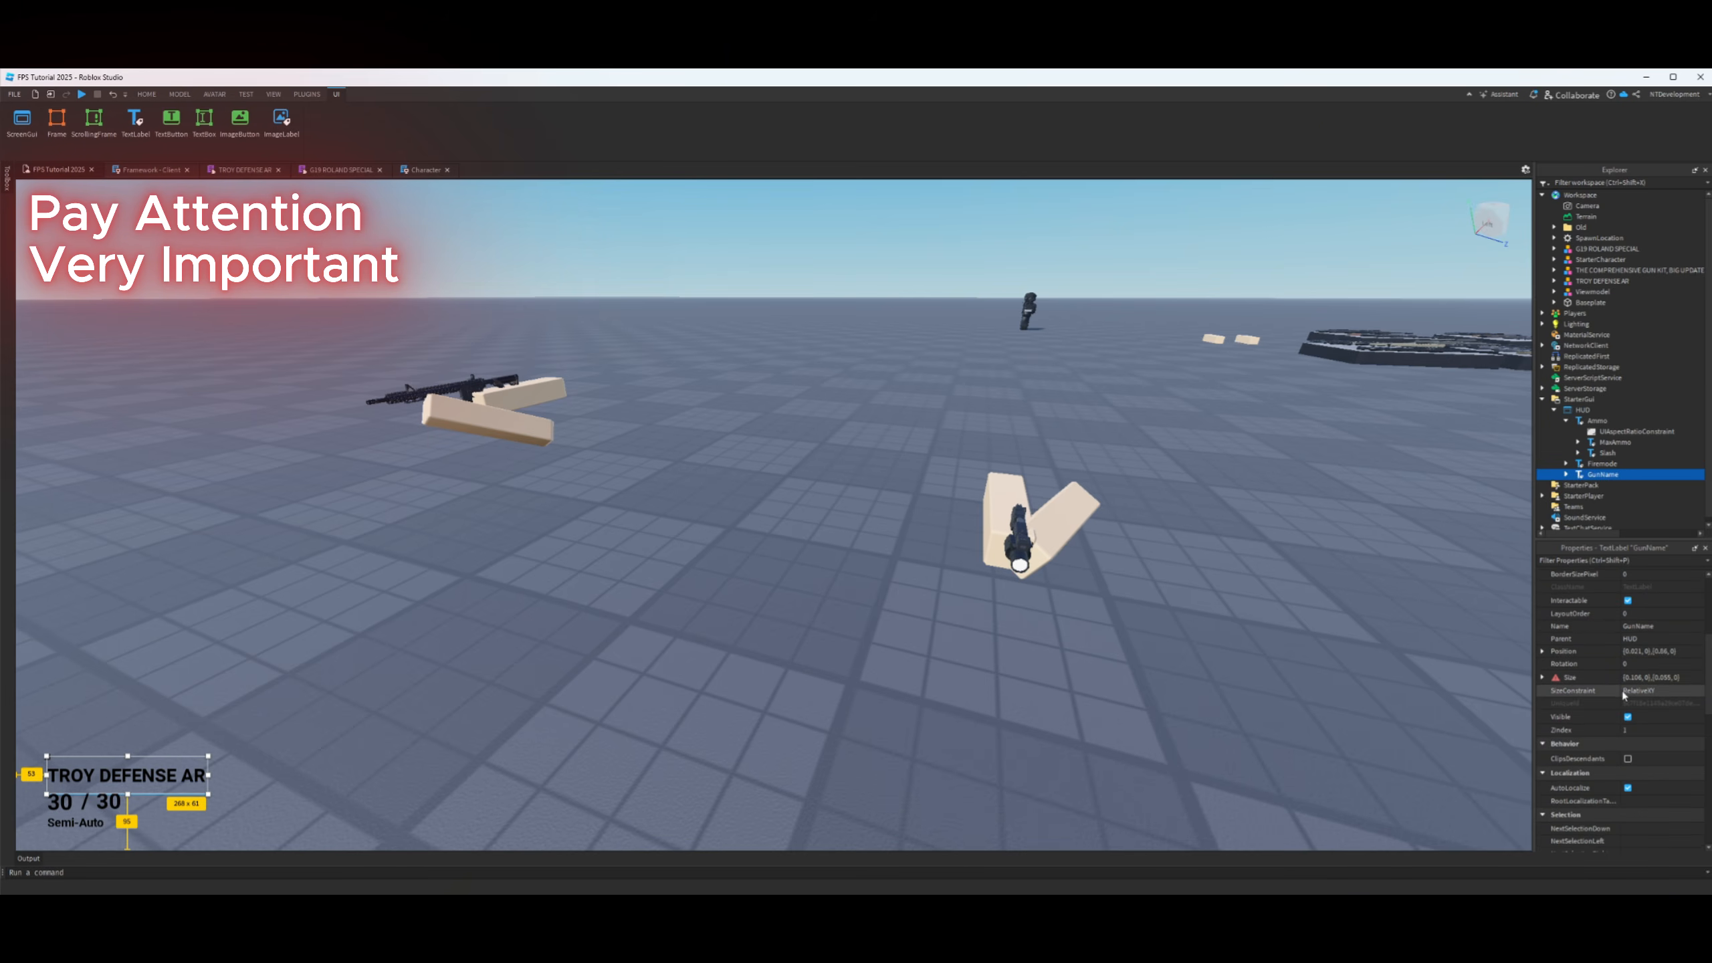
pyautogui.scroll(-10, 1623, 695)
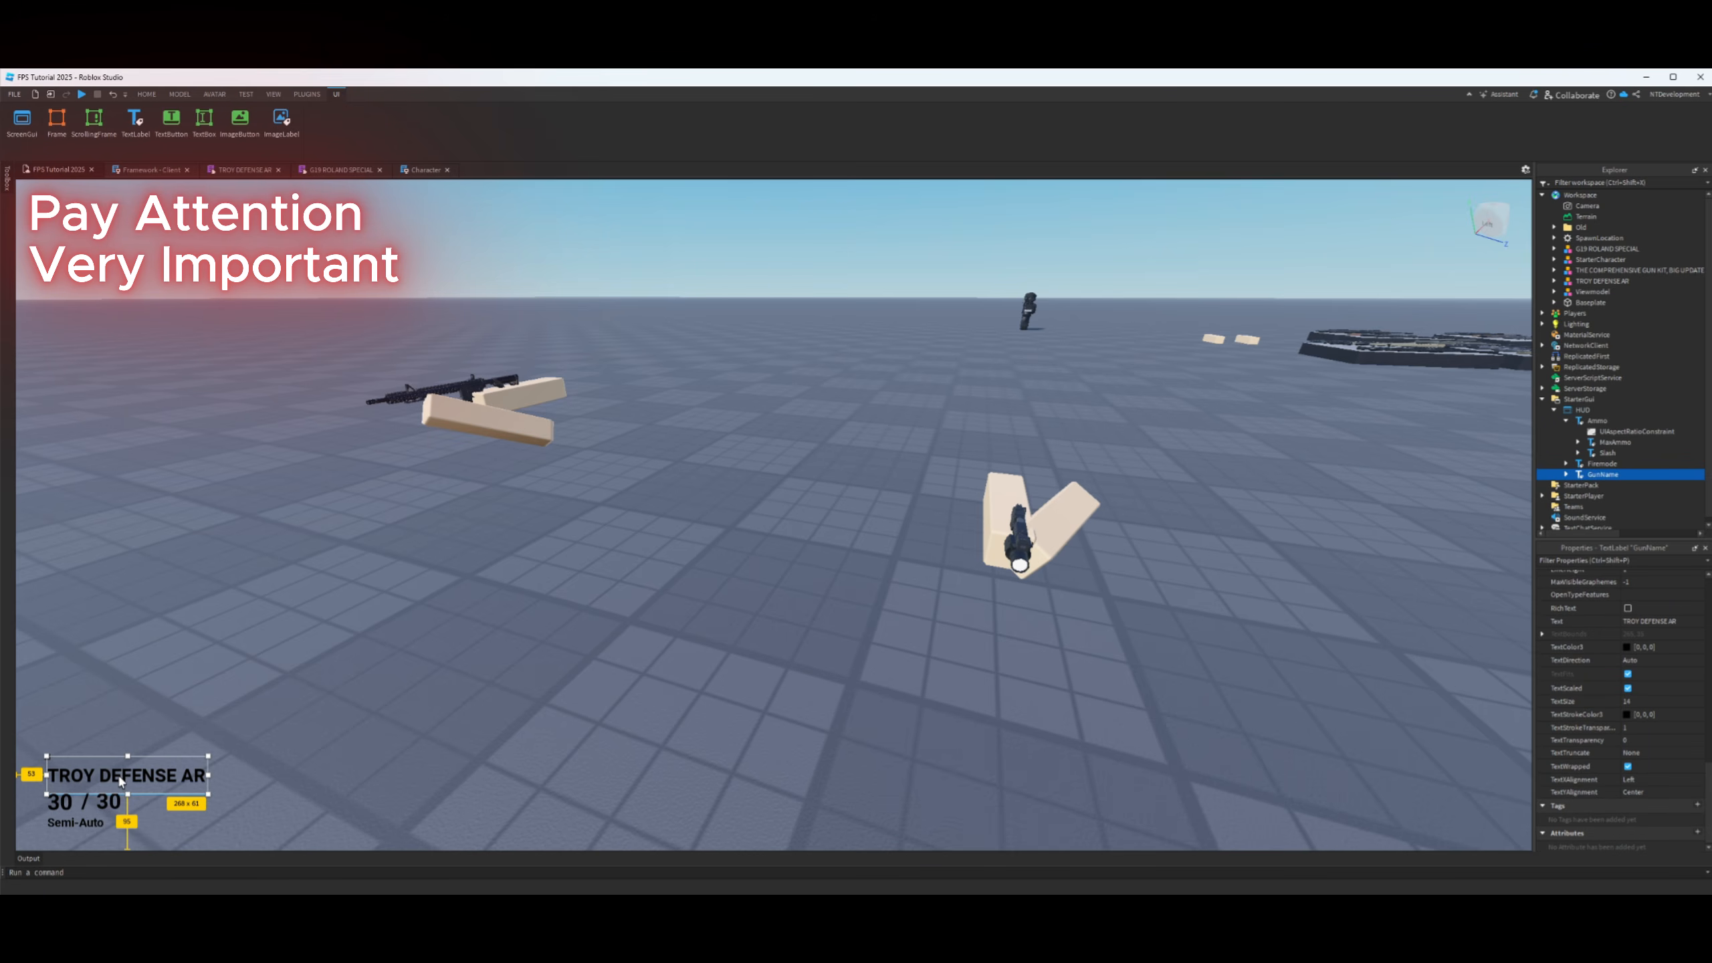
pyautogui.click(1542, 399)
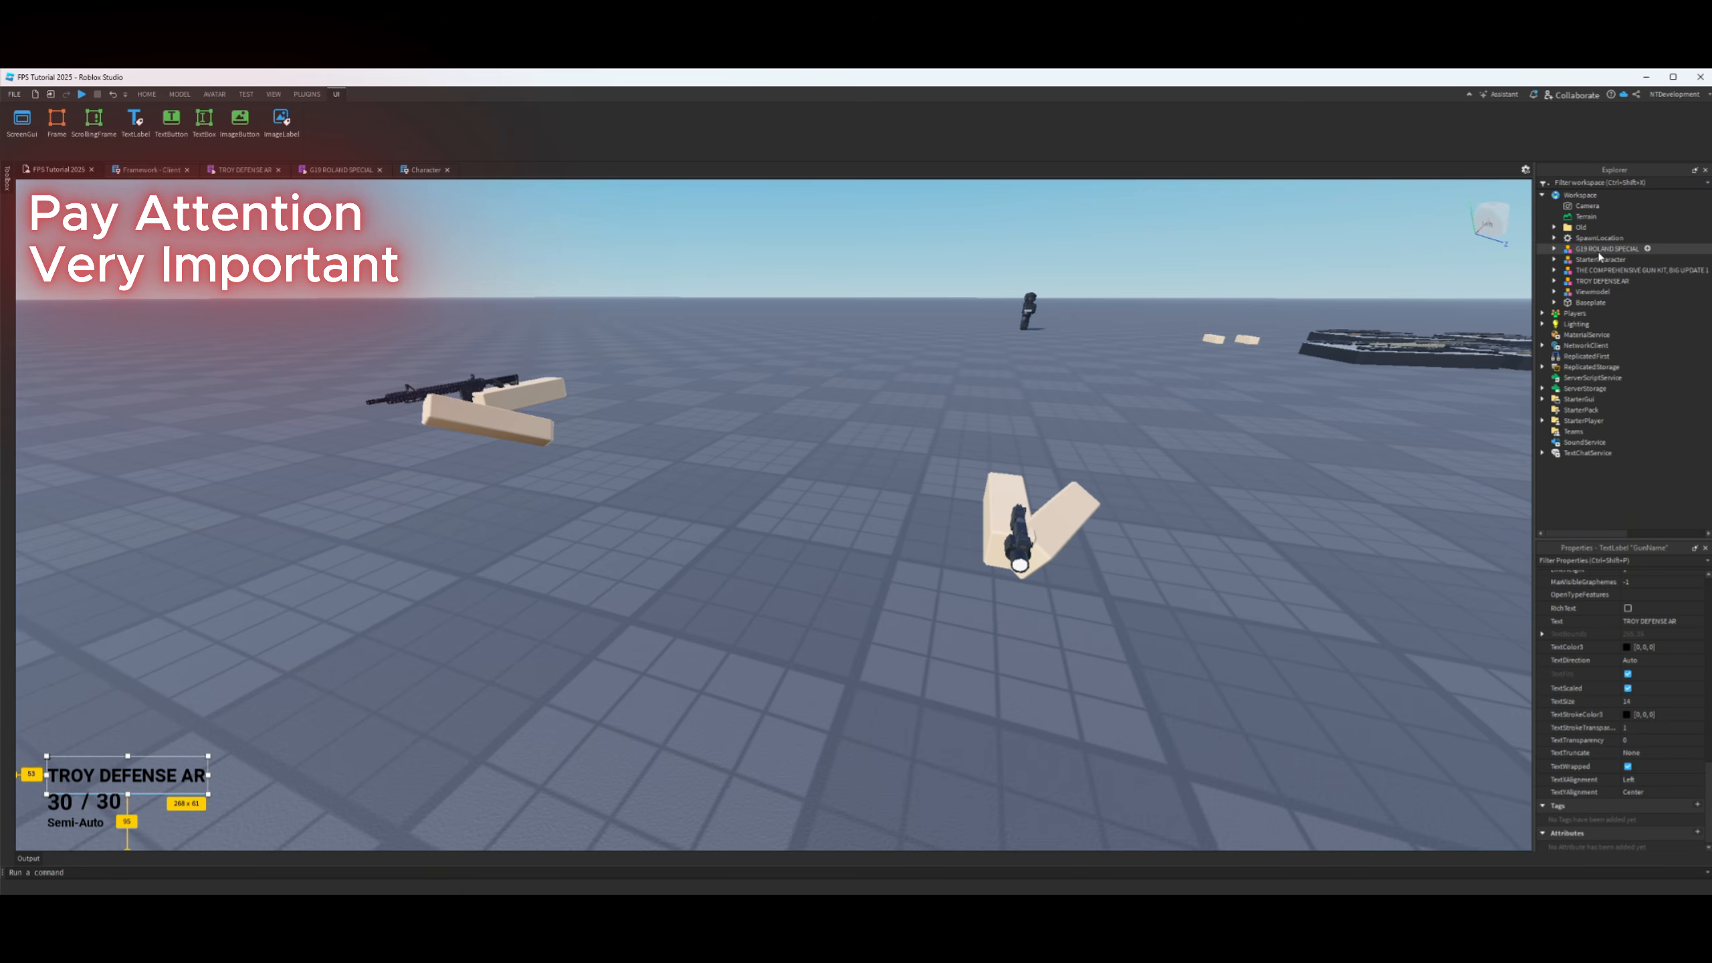
# - Check the G19 ROLAND SPECIAL viewmodel in ReplicatedStorage for an Animator inside its AnimationController
pyautogui.click(1543, 368)
pyautogui.click(1554, 399)
pyautogui.scroll(-6, 1591, 425)
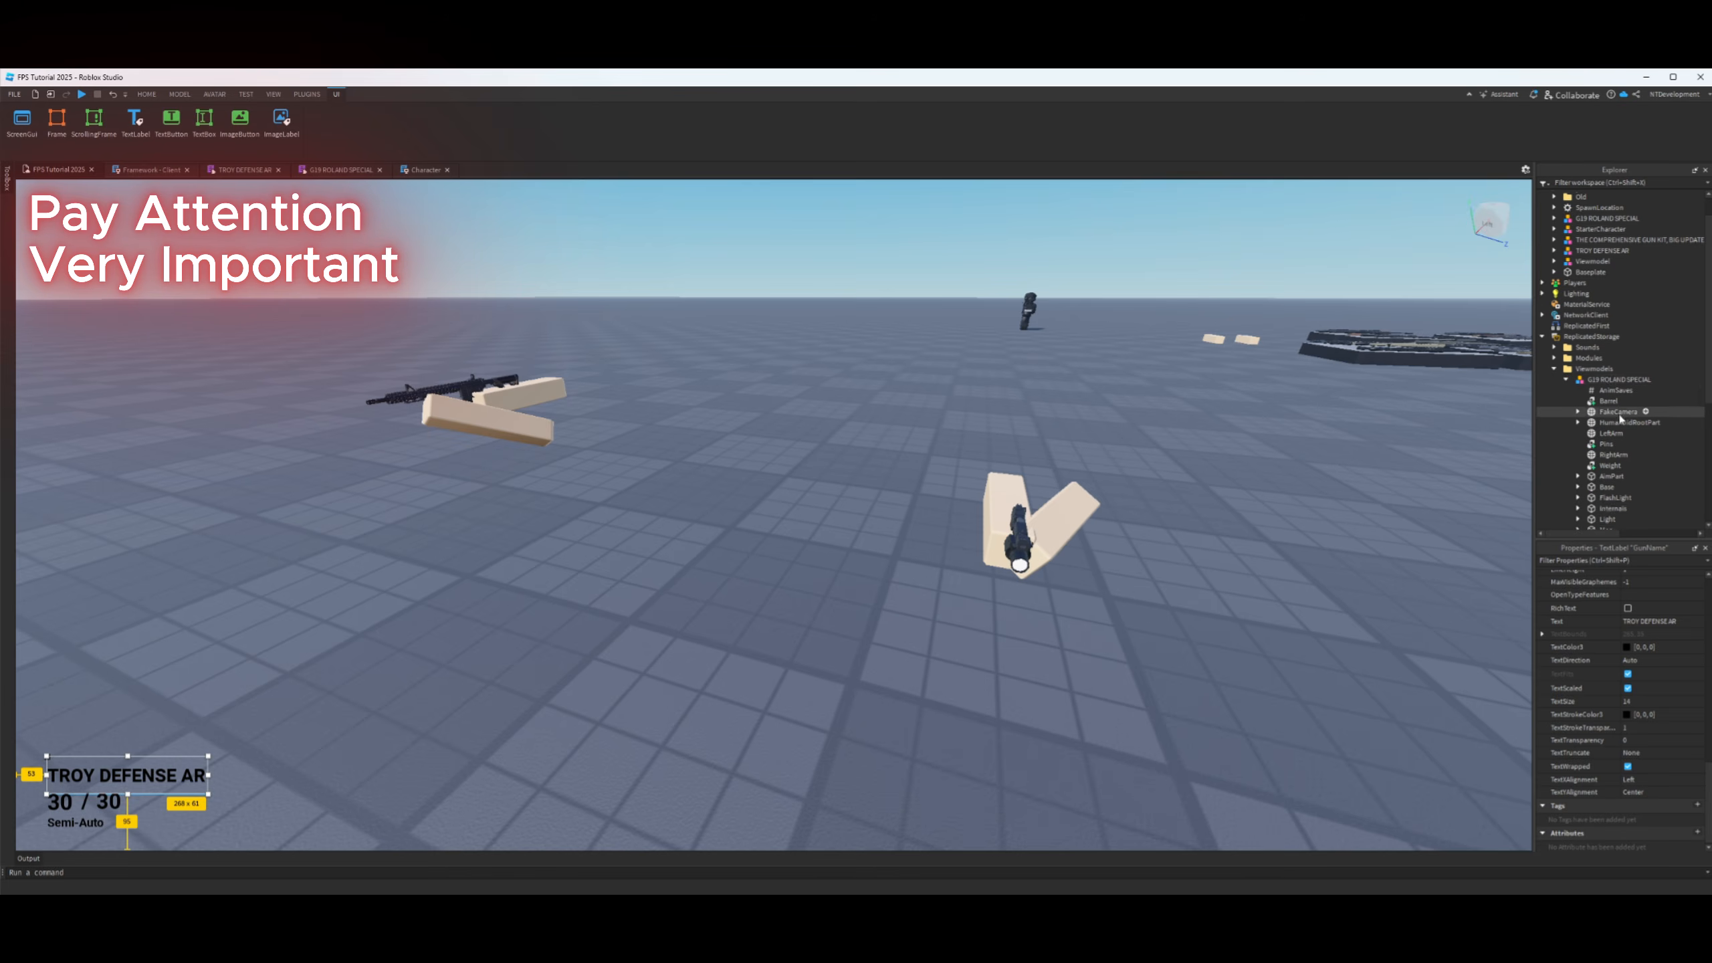
pyautogui.click(1578, 445)
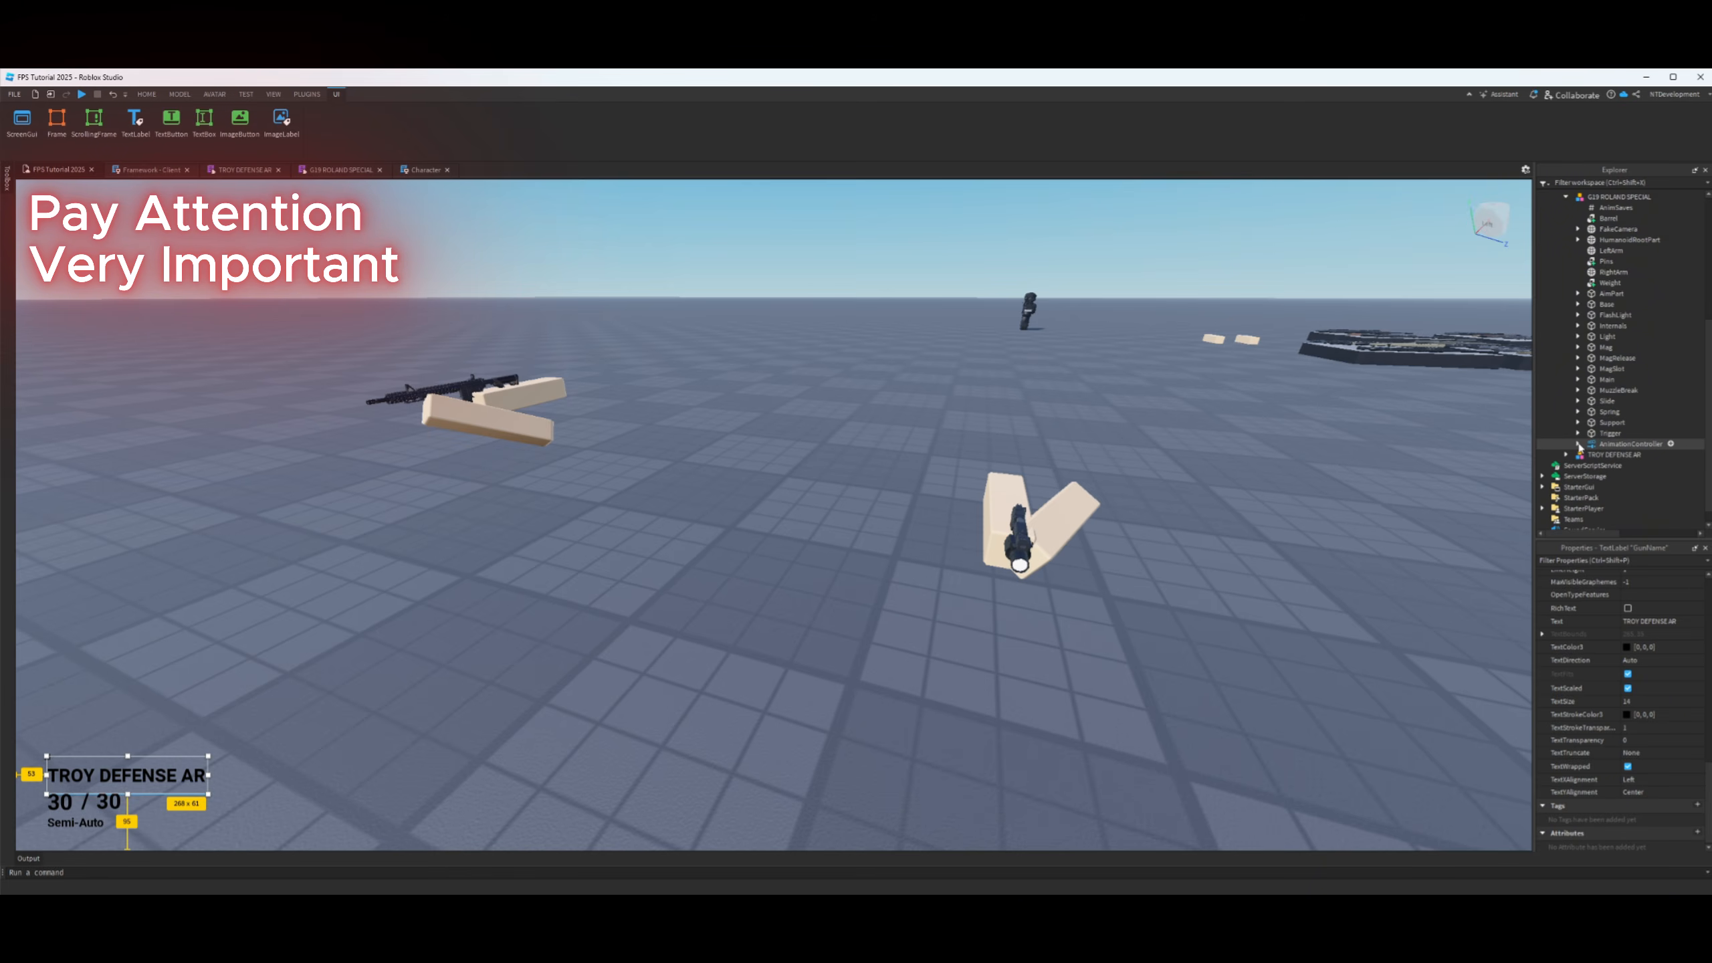
pyautogui.click(1578, 445)
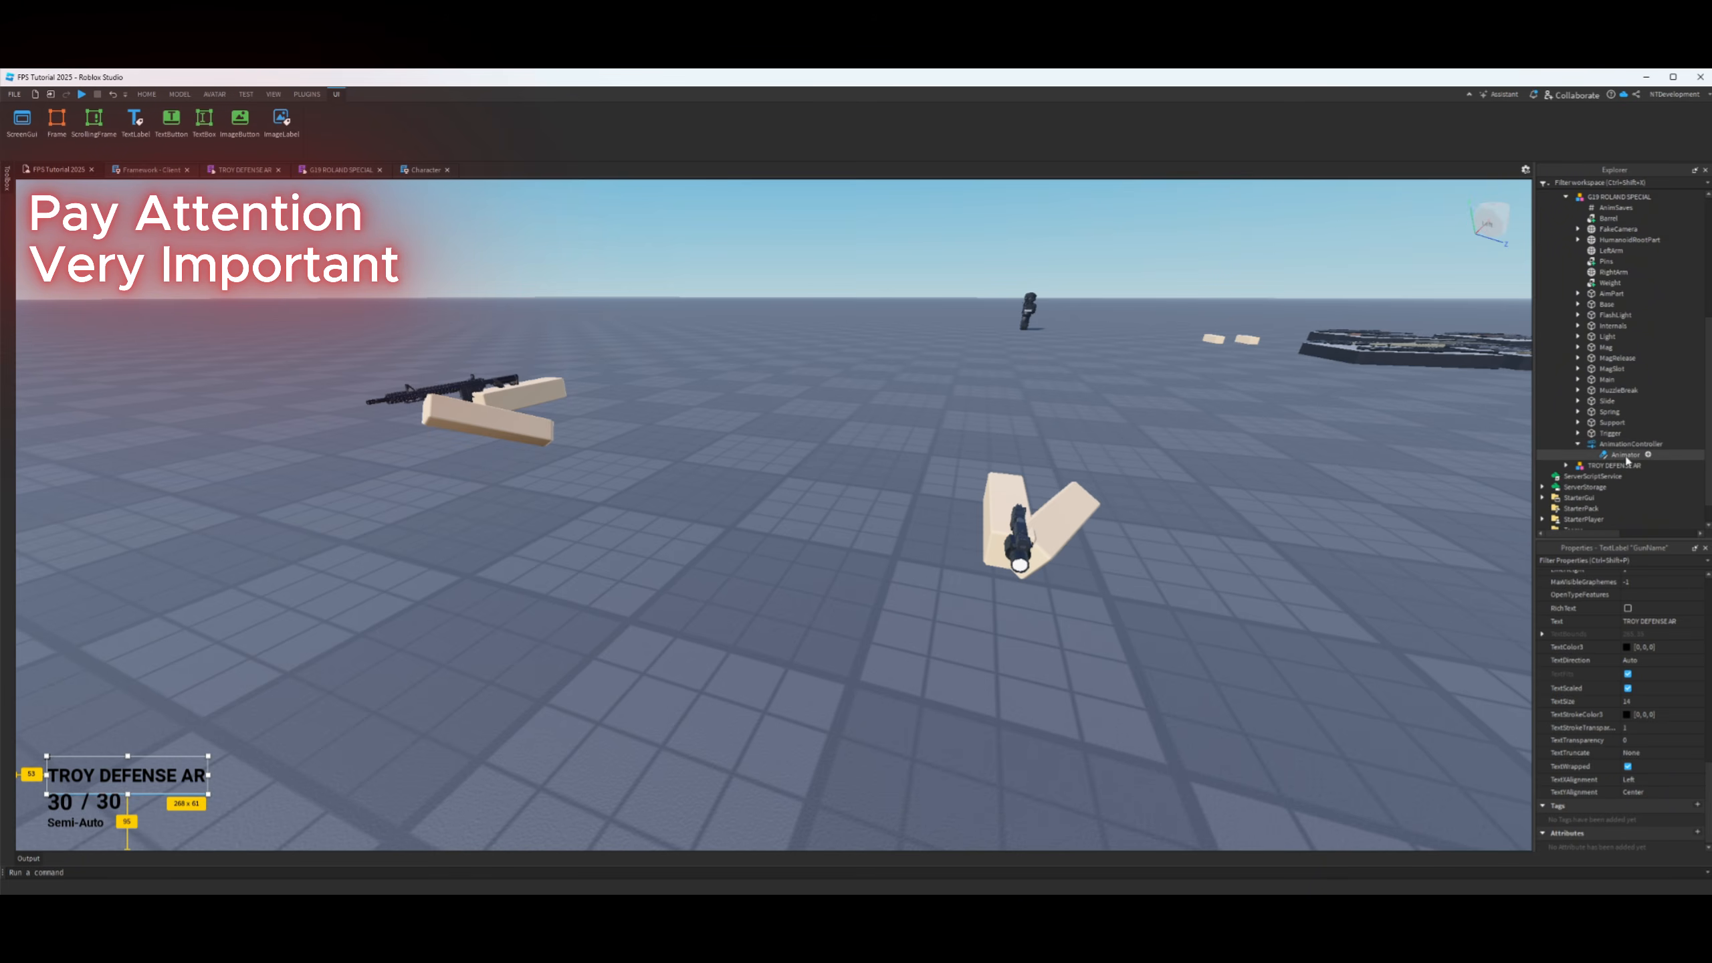
pyautogui.click(1579, 445)
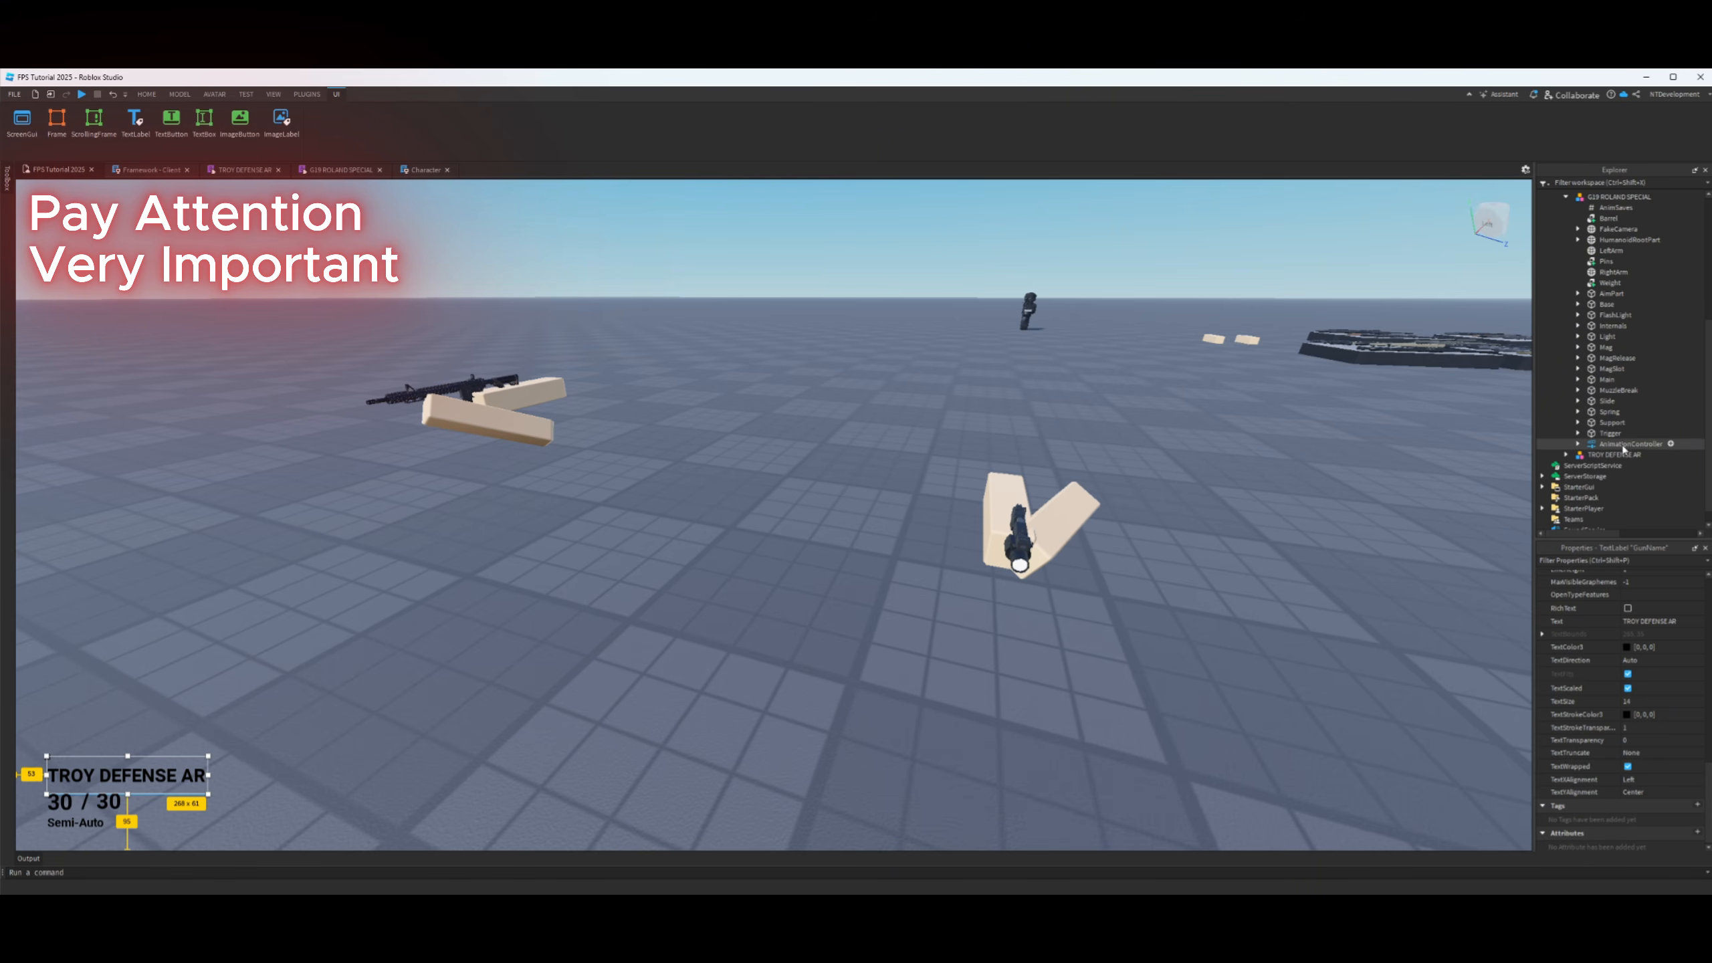
pyautogui.click(1671, 444)
pyautogui.write('a')
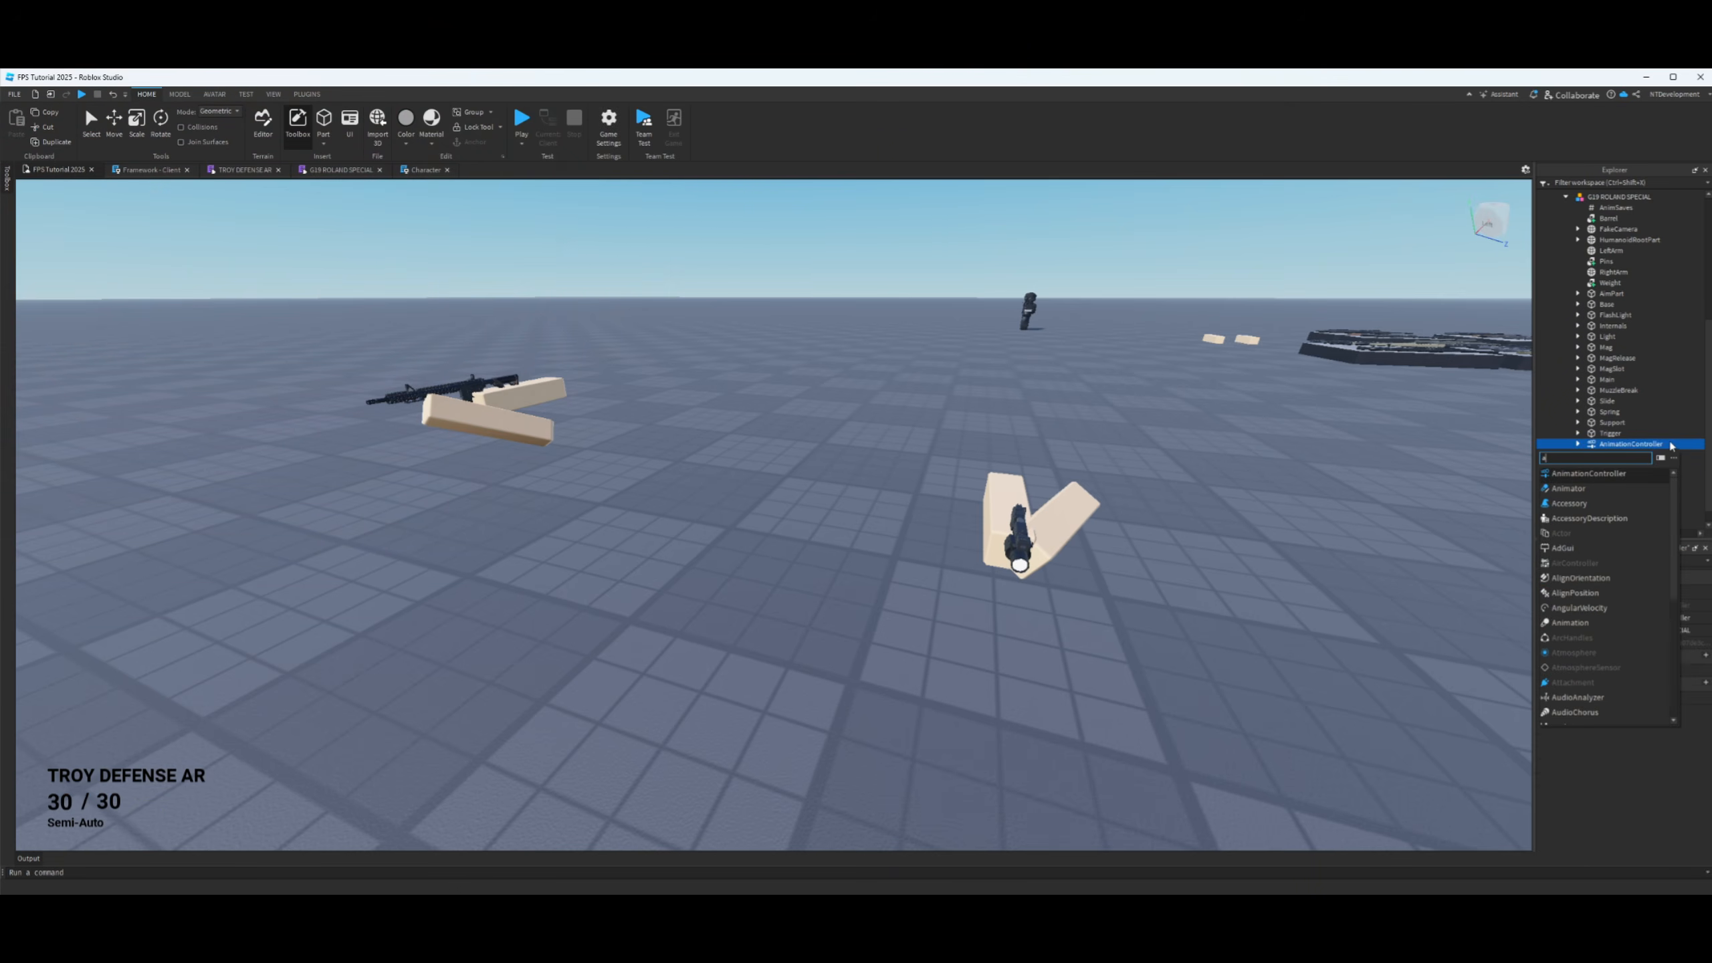
pyautogui.write('ni')
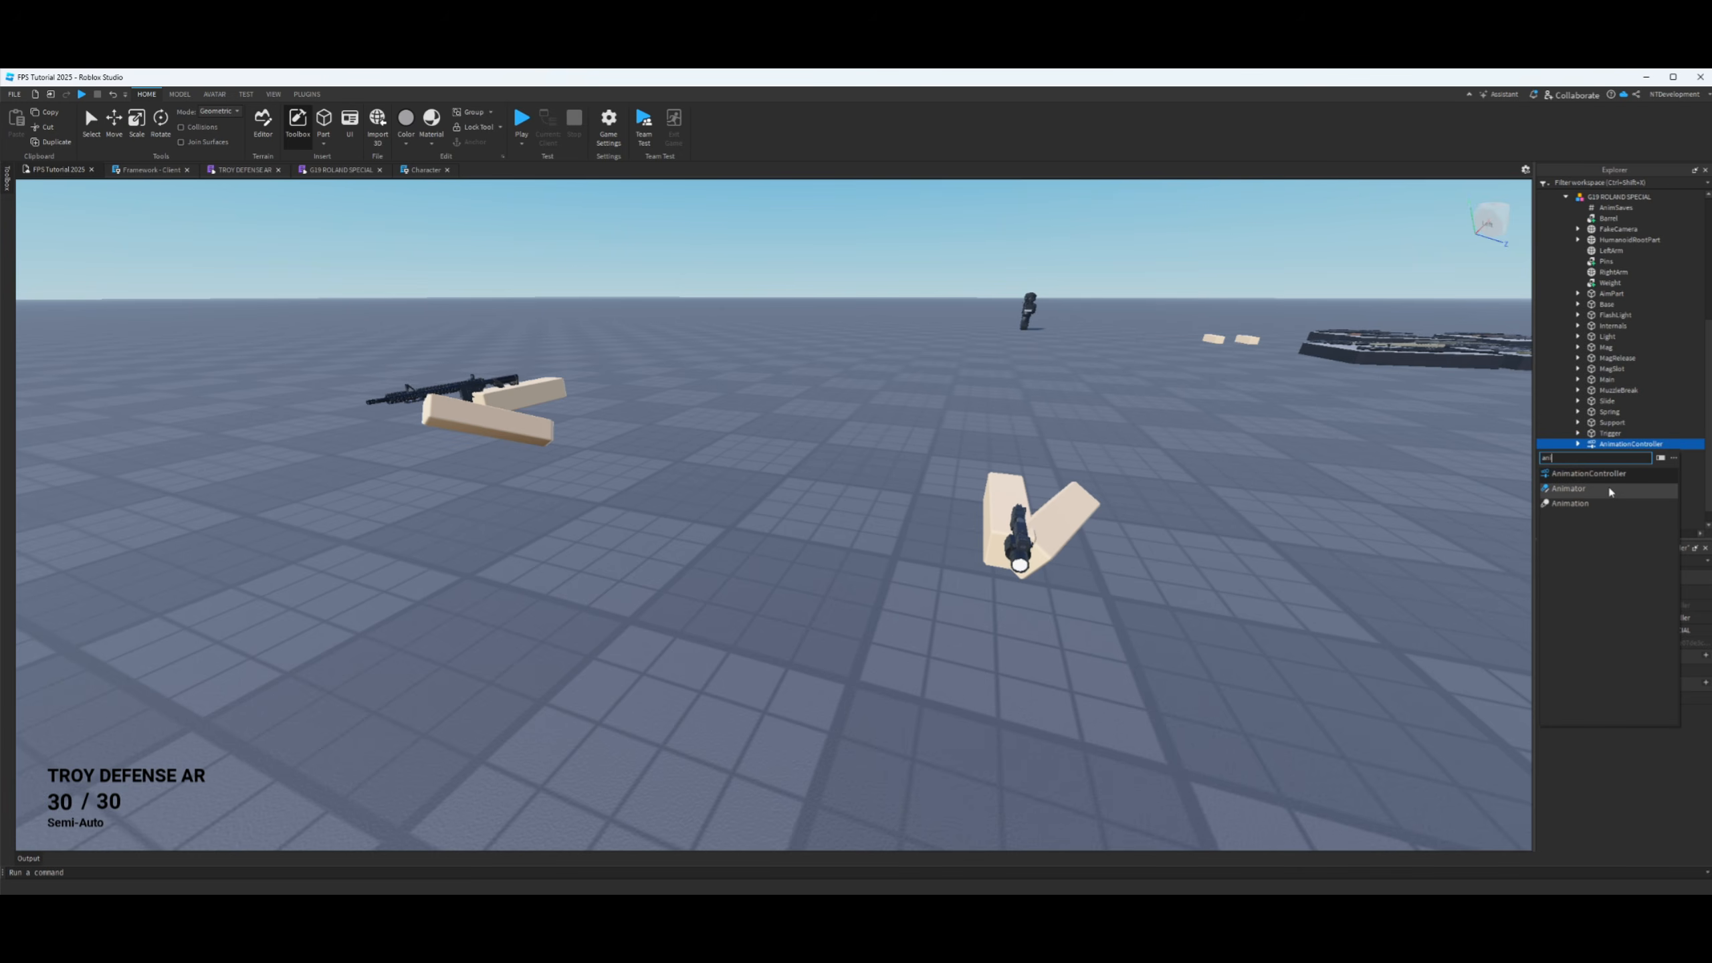
pyautogui.press('Escape')
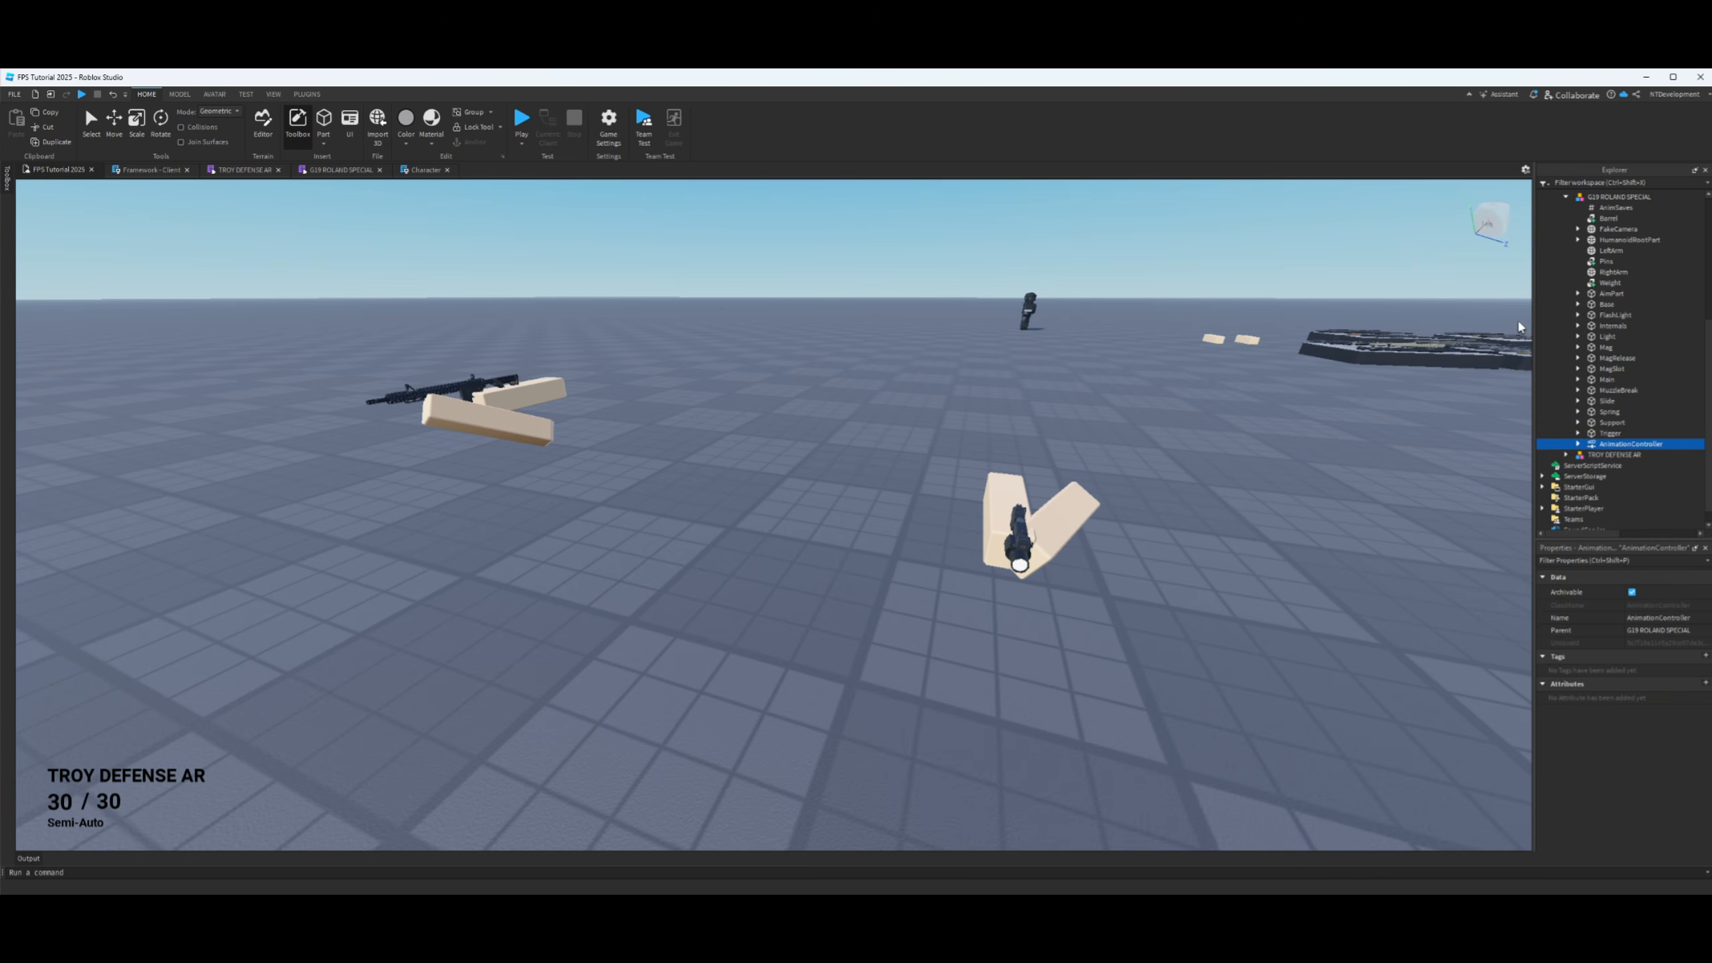
pyautogui.scroll(7, 1589, 403)
pyautogui.click(1543, 367)
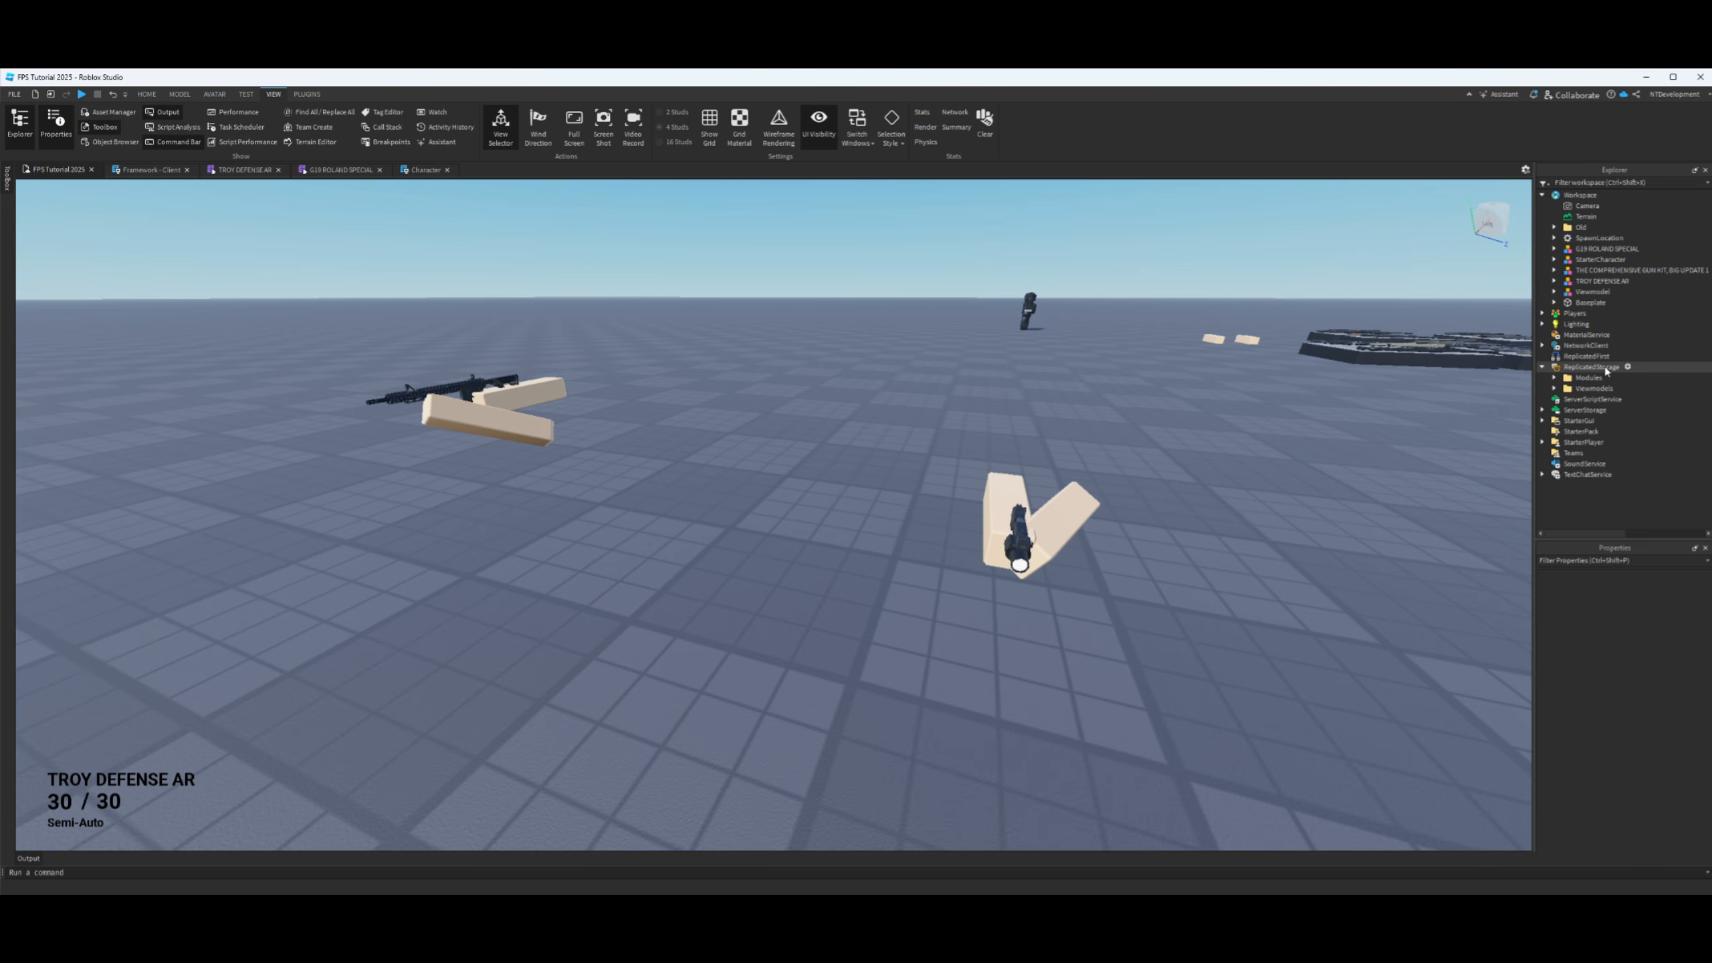
# - Create a folder in ReplicatedStorage and name it Sounds
pyautogui.click(1629, 368)
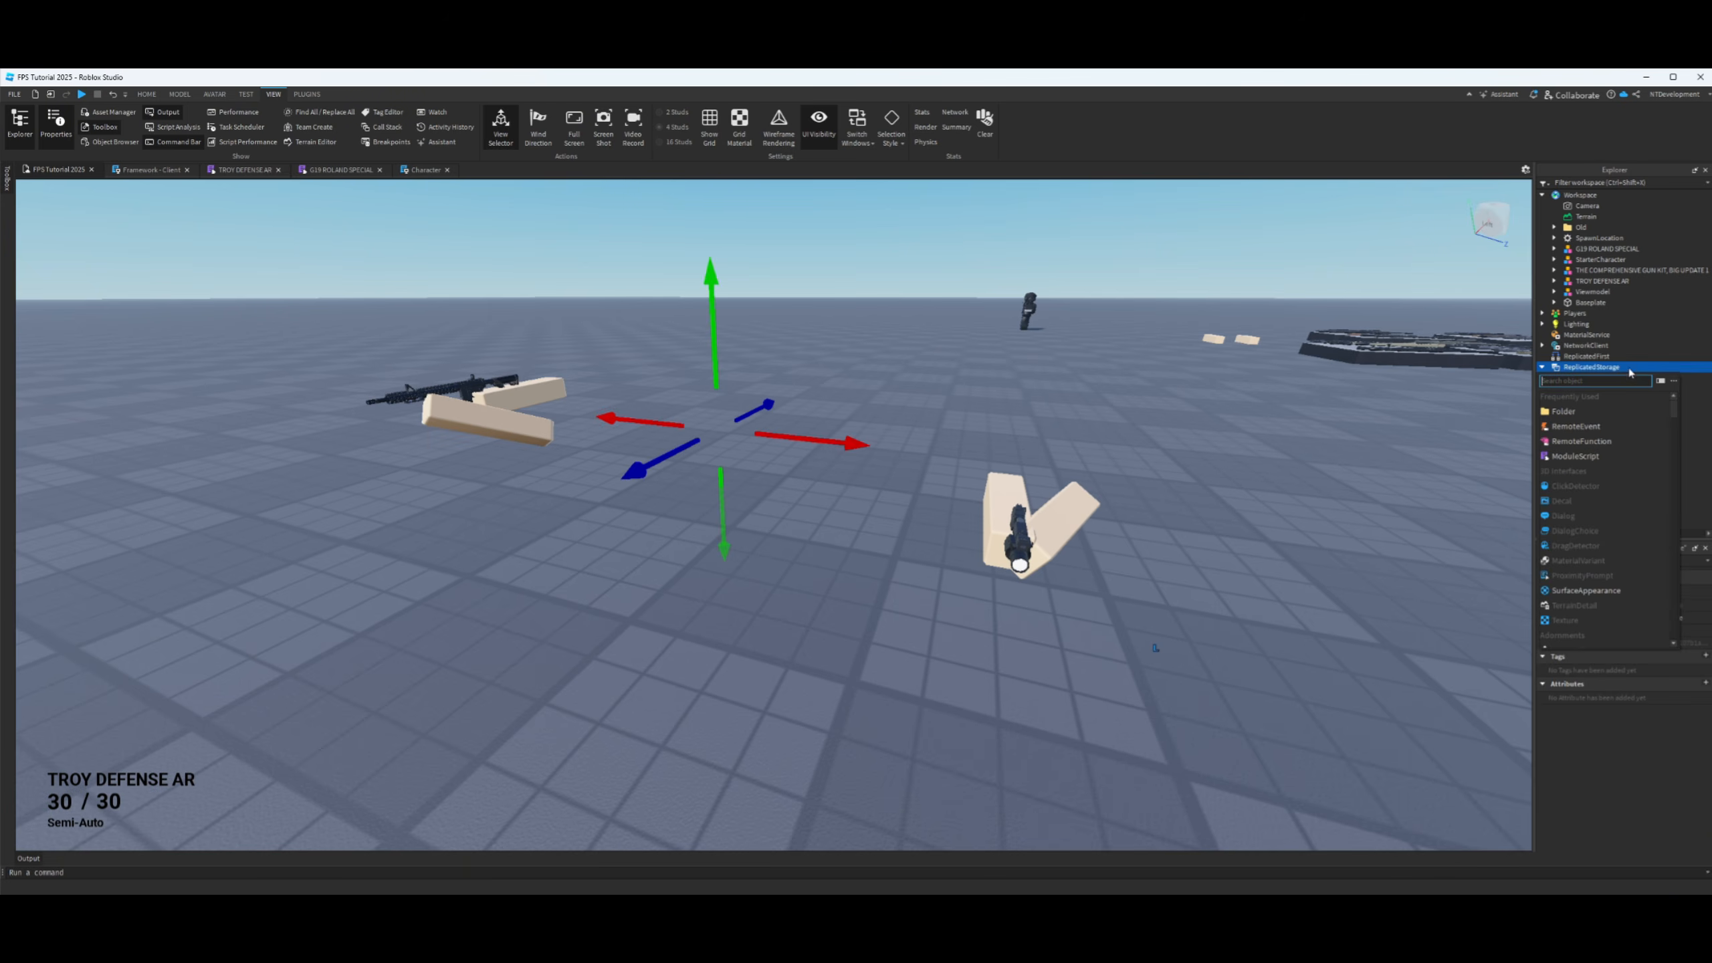
pyautogui.click(1579, 390)
pyautogui.doubleClick(1586, 379)
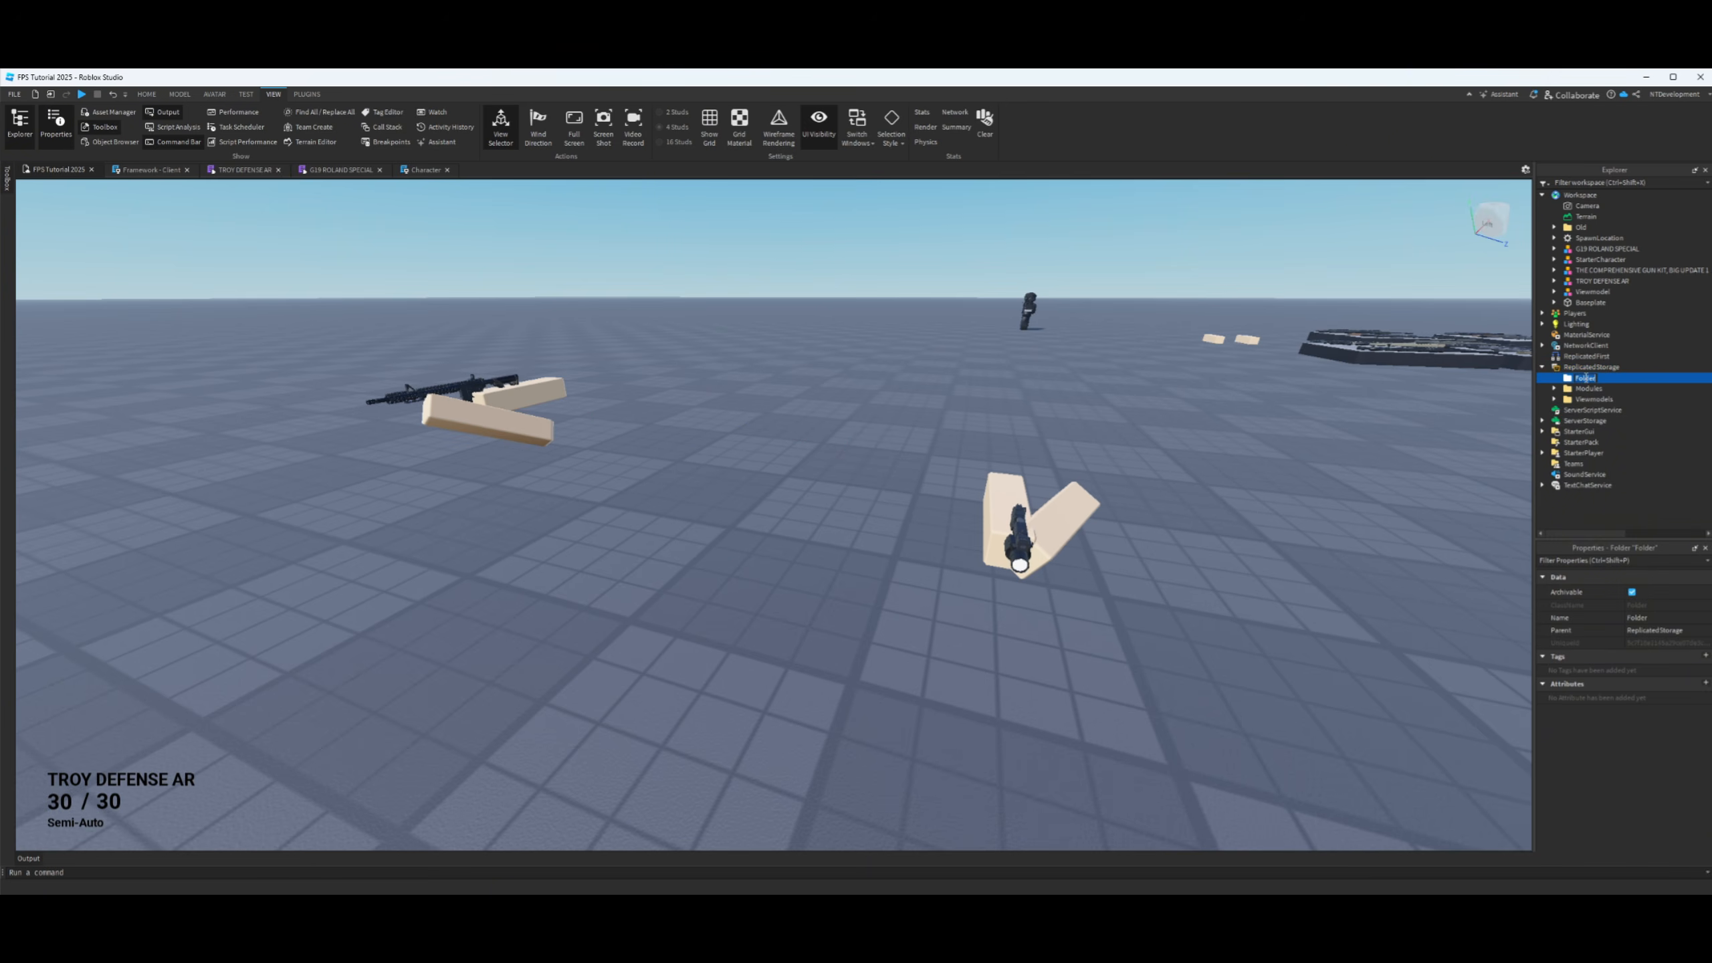
pyautogui.write('Sounds')
pyautogui.press('Return')
# - Add two subfolders inside the Sounds folder
pyautogui.click(1609, 379)
pyautogui.click(1593, 400)
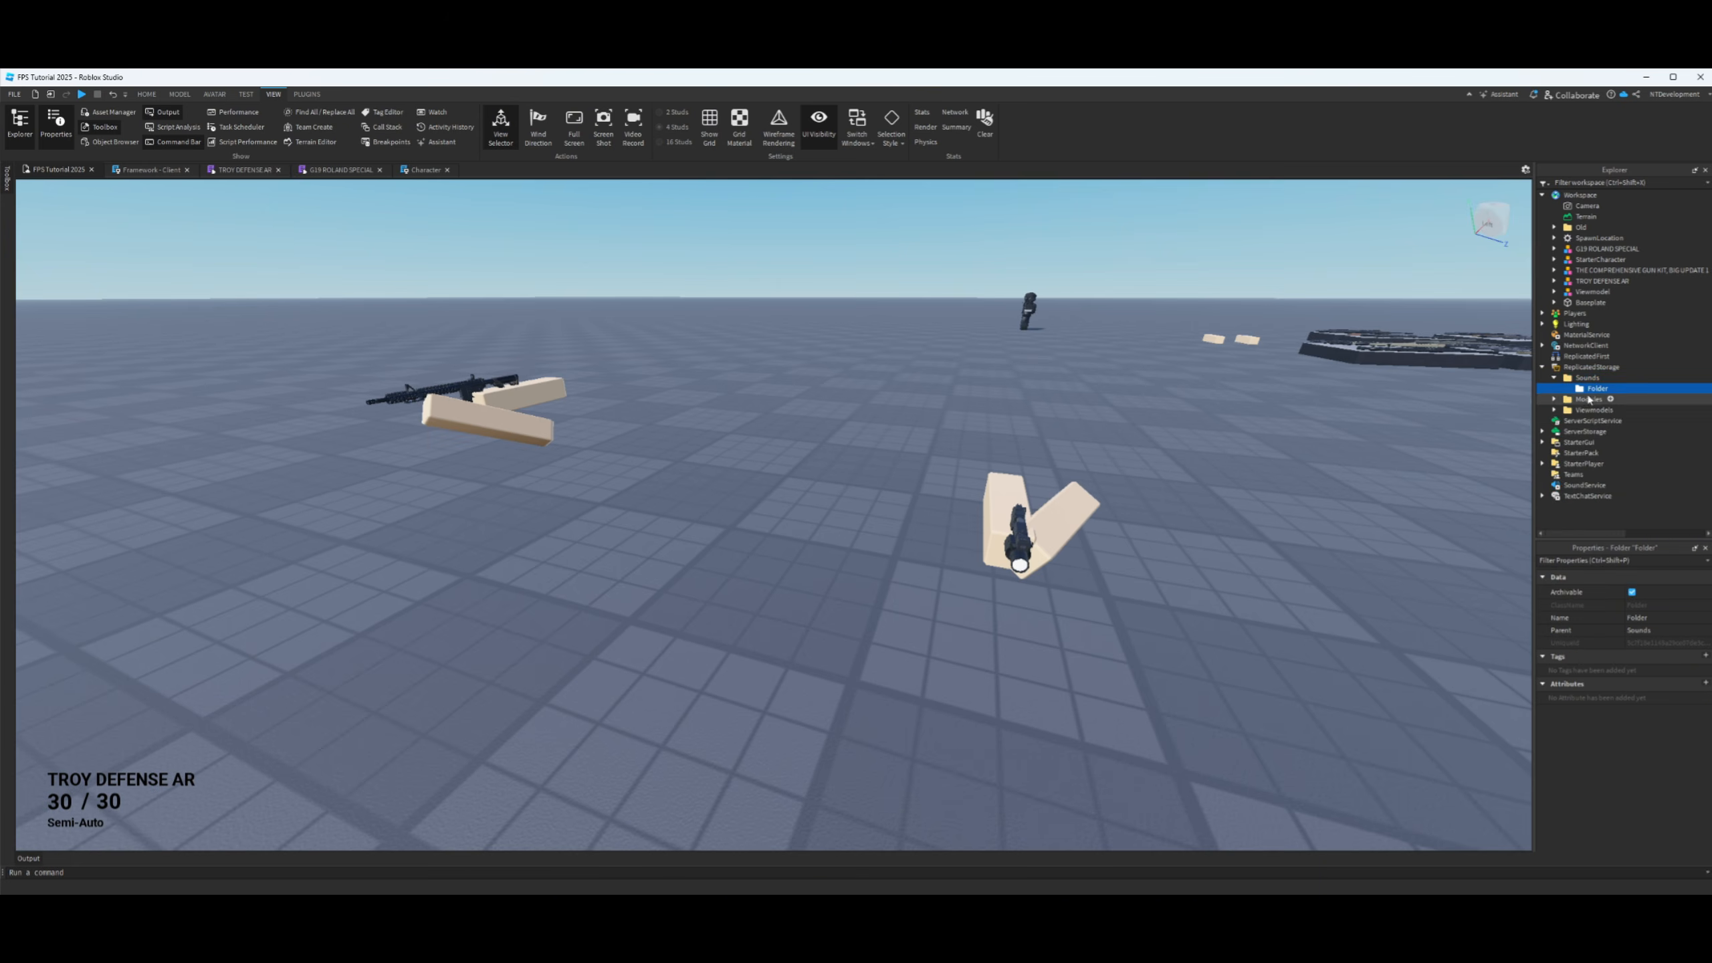
pyautogui.click(1610, 378)
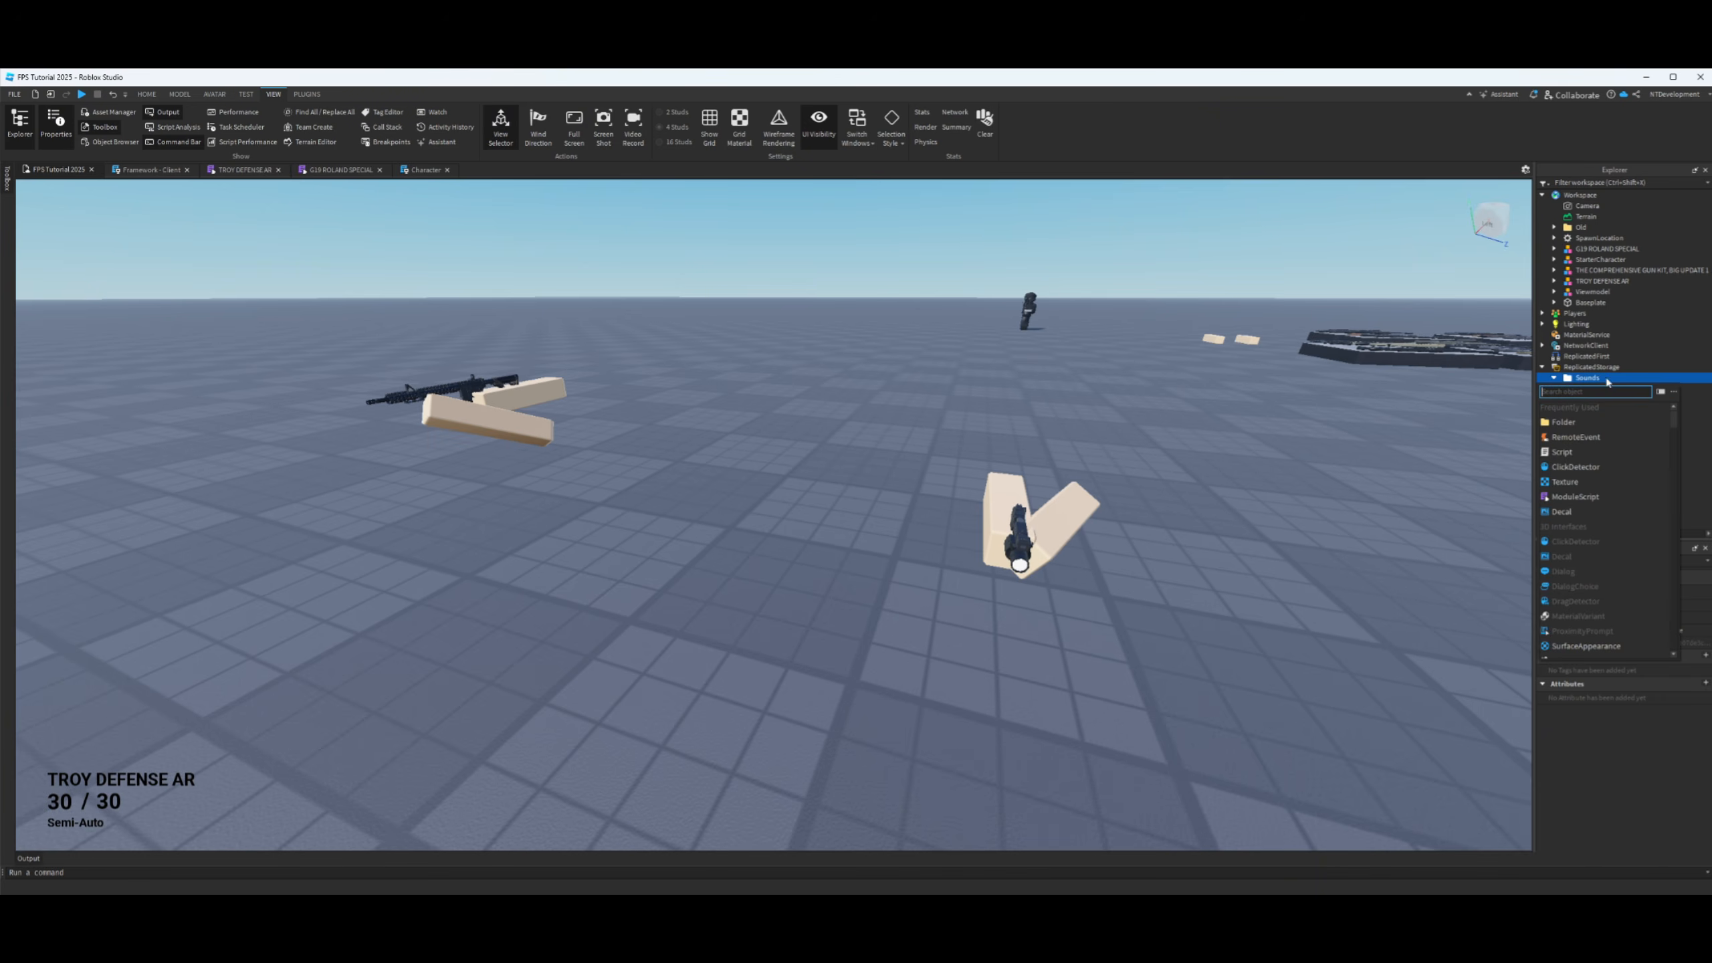
pyautogui.click(1576, 432)
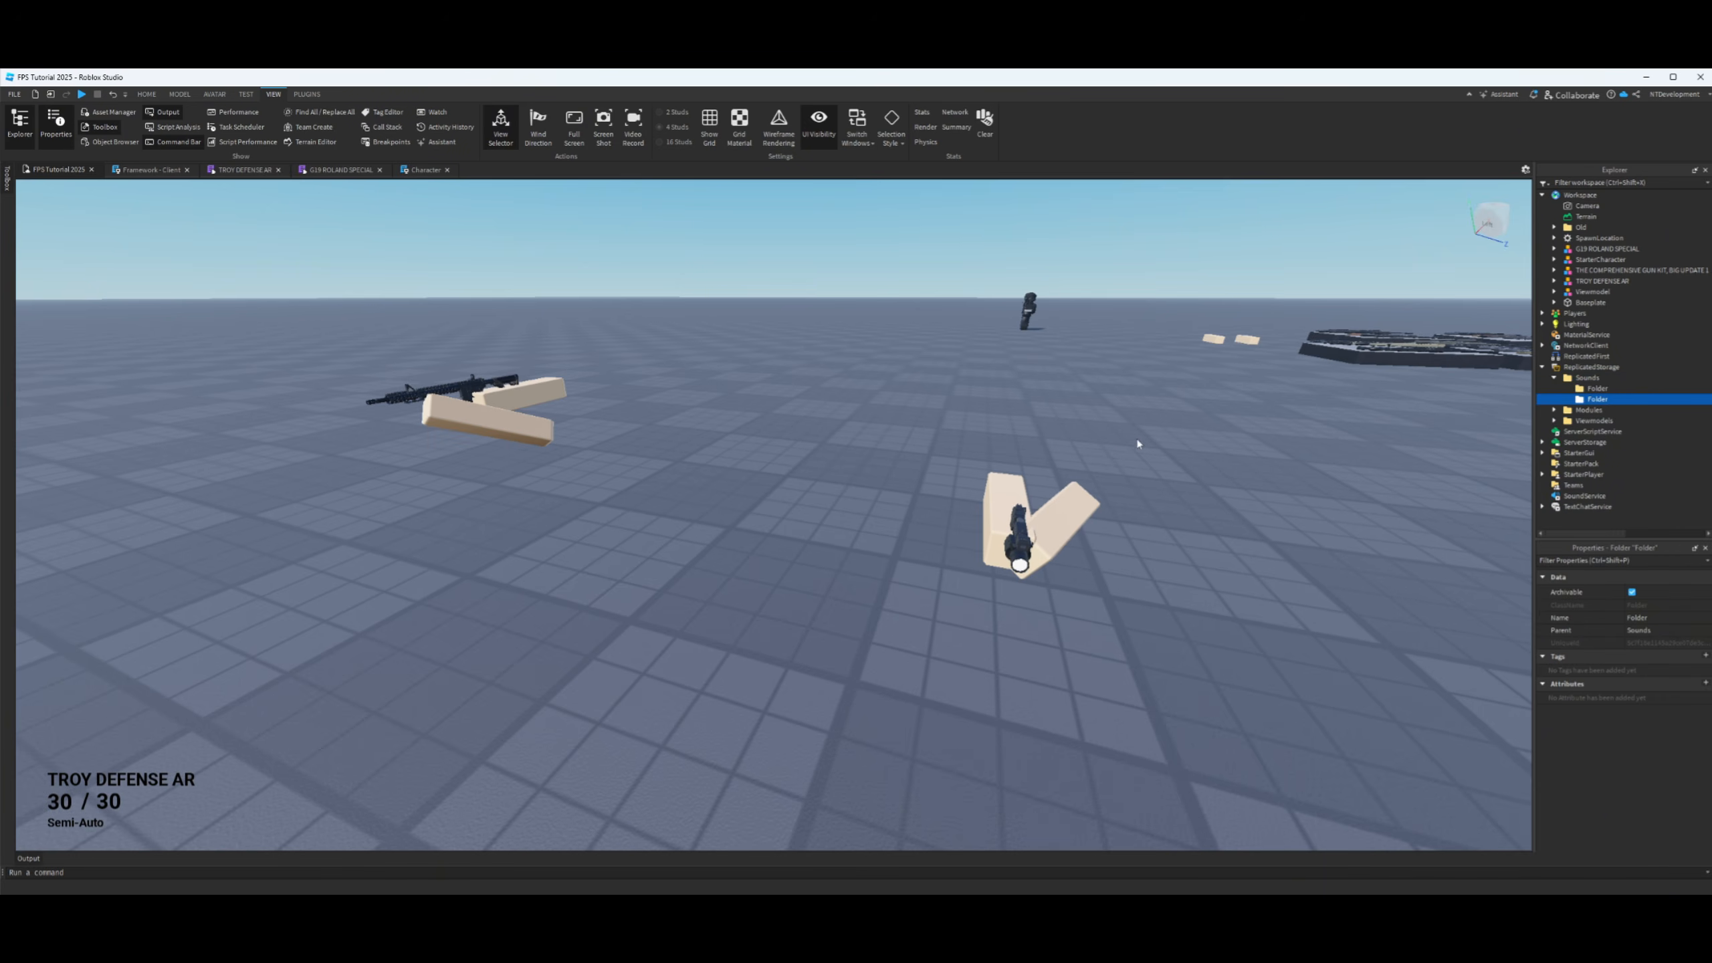
# - Rename the first subfolder of Sounds after the rifle model, without spaces, as TROYDEFENSEAR
pyautogui.click(1593, 282)
pyautogui.click(1593, 282)
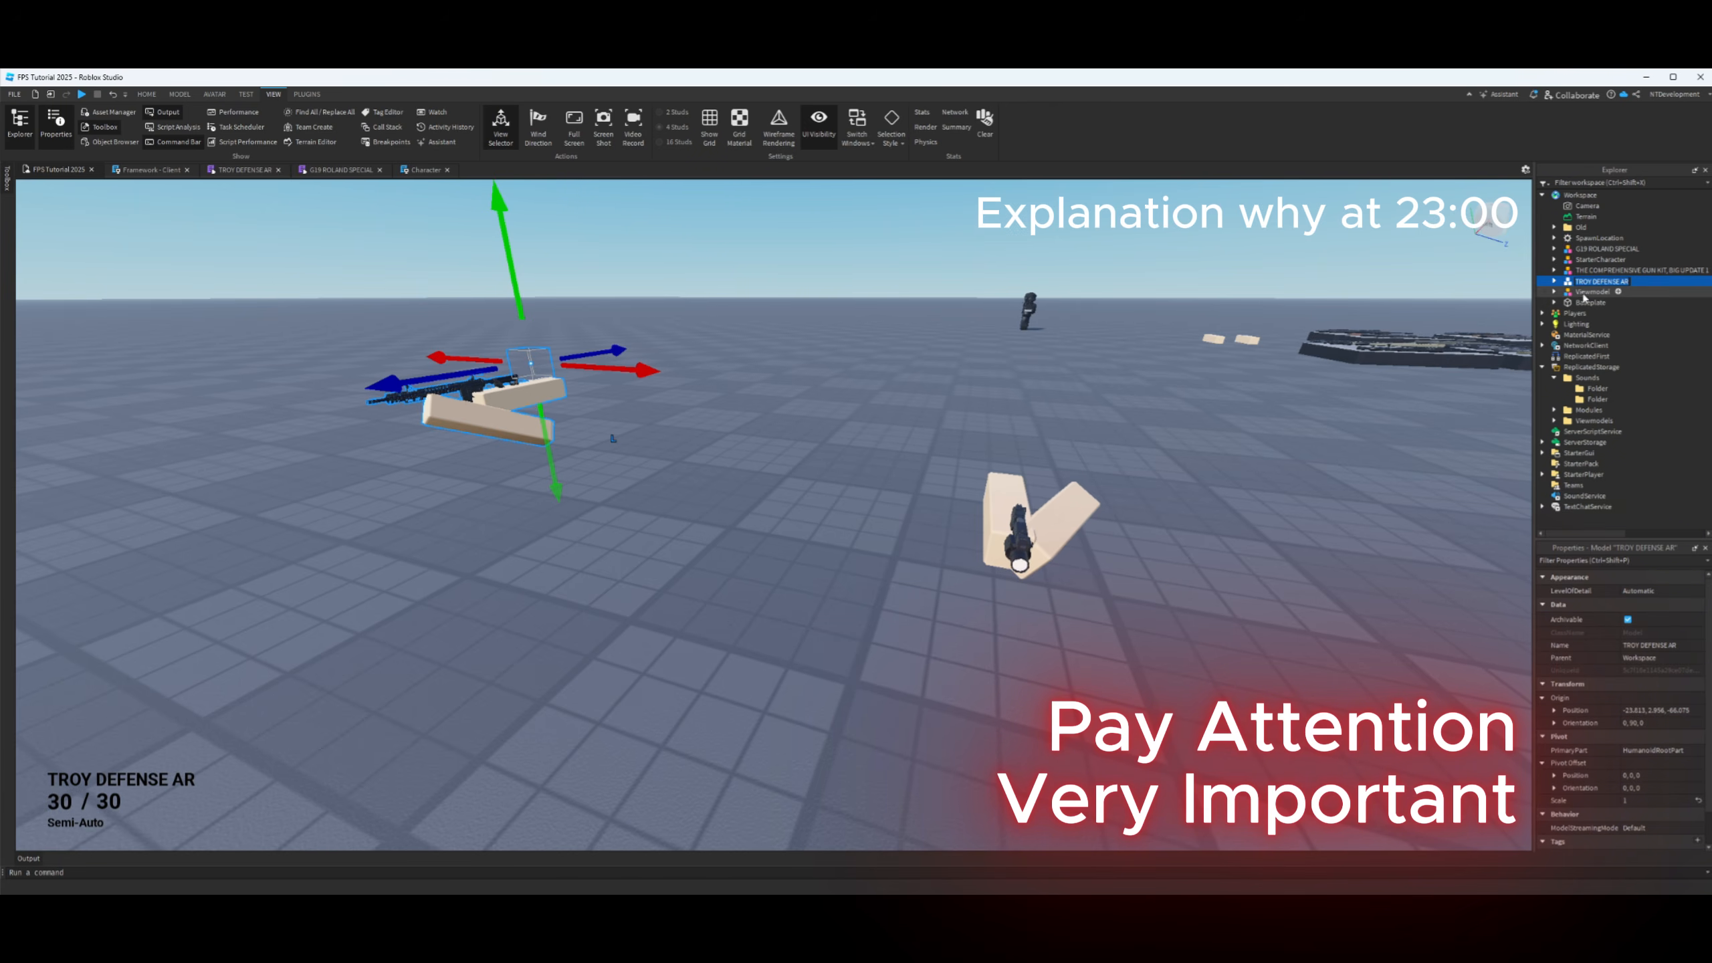
pyautogui.click(1595, 390)
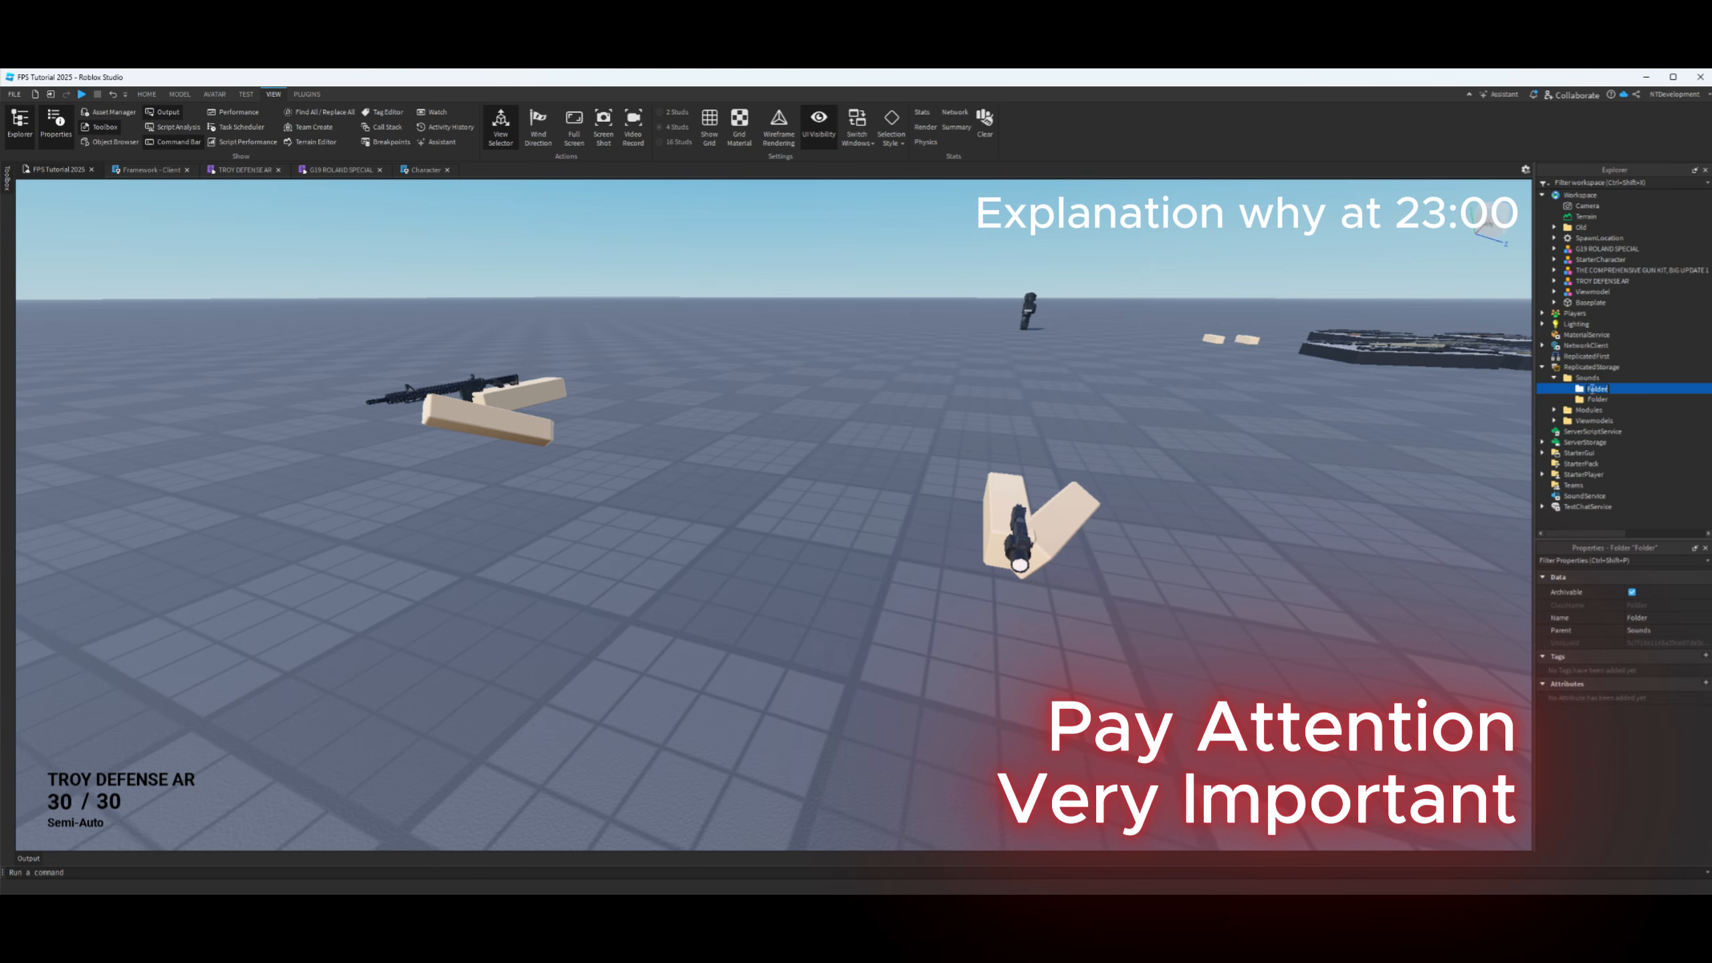
pyautogui.write('TROY DEFENSE AR')
pyautogui.click(1605, 392)
pyautogui.press('BackSpace')
pyautogui.press('Return')
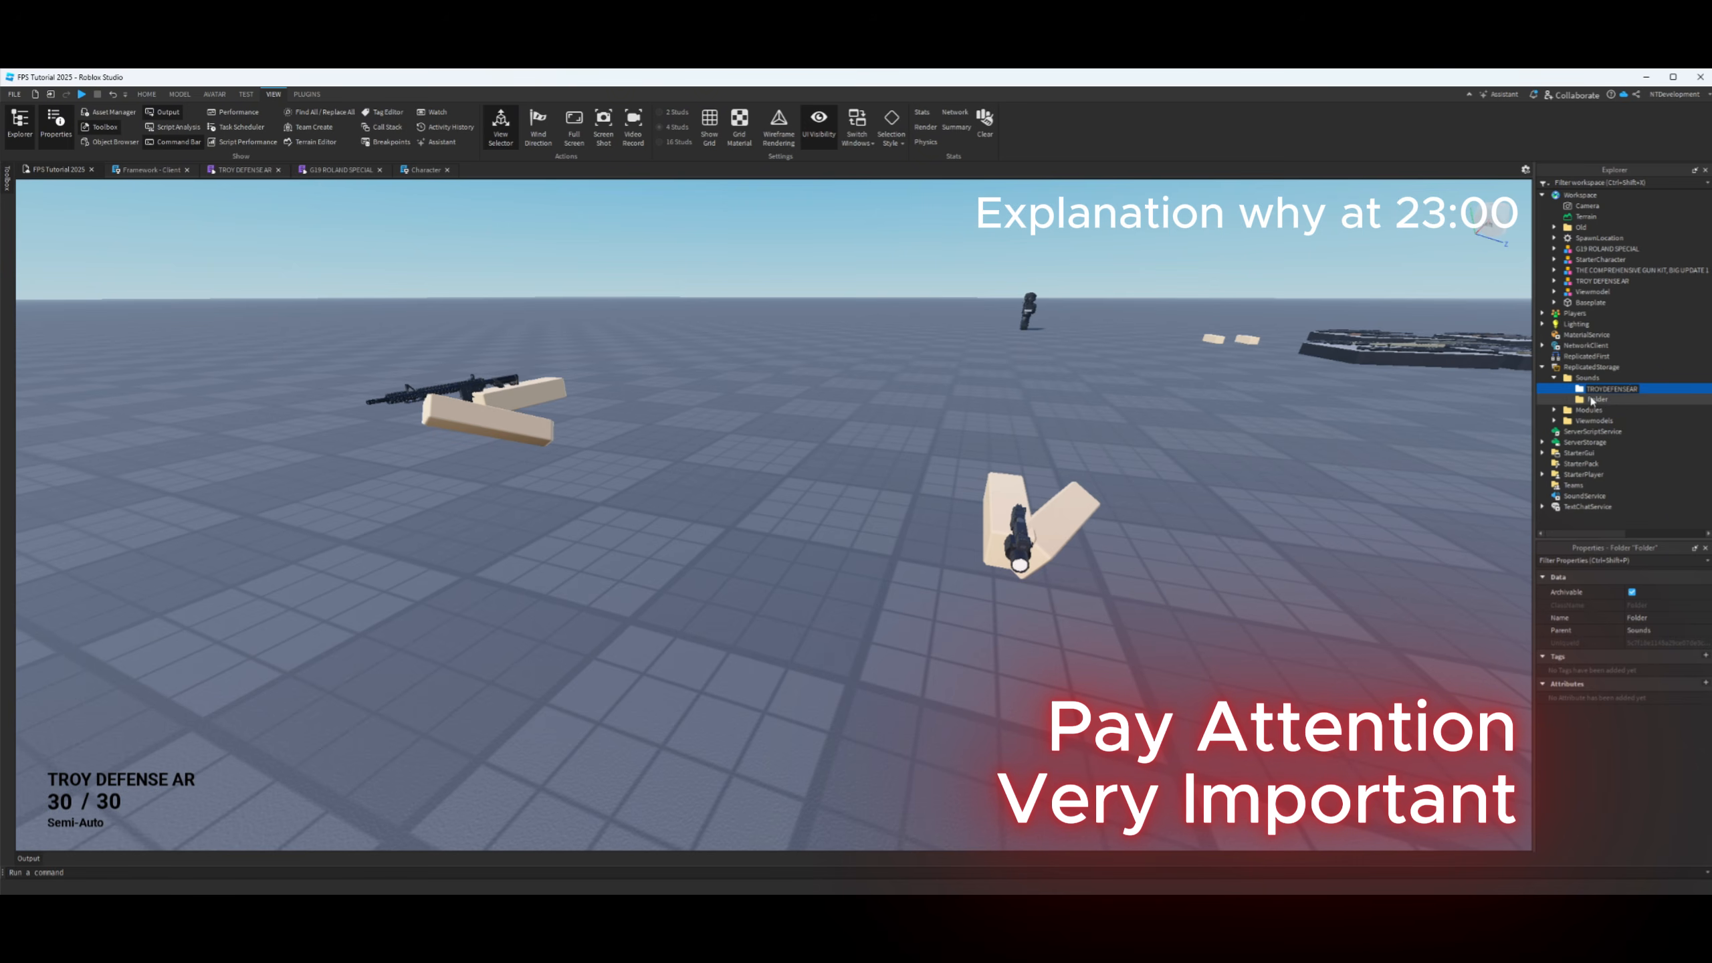
# - Copy the pistol model's name to the second subfolder of Sounds and remove the spaces so it reads G19ROLANDSPECIAL
pyautogui.click(1603, 282)
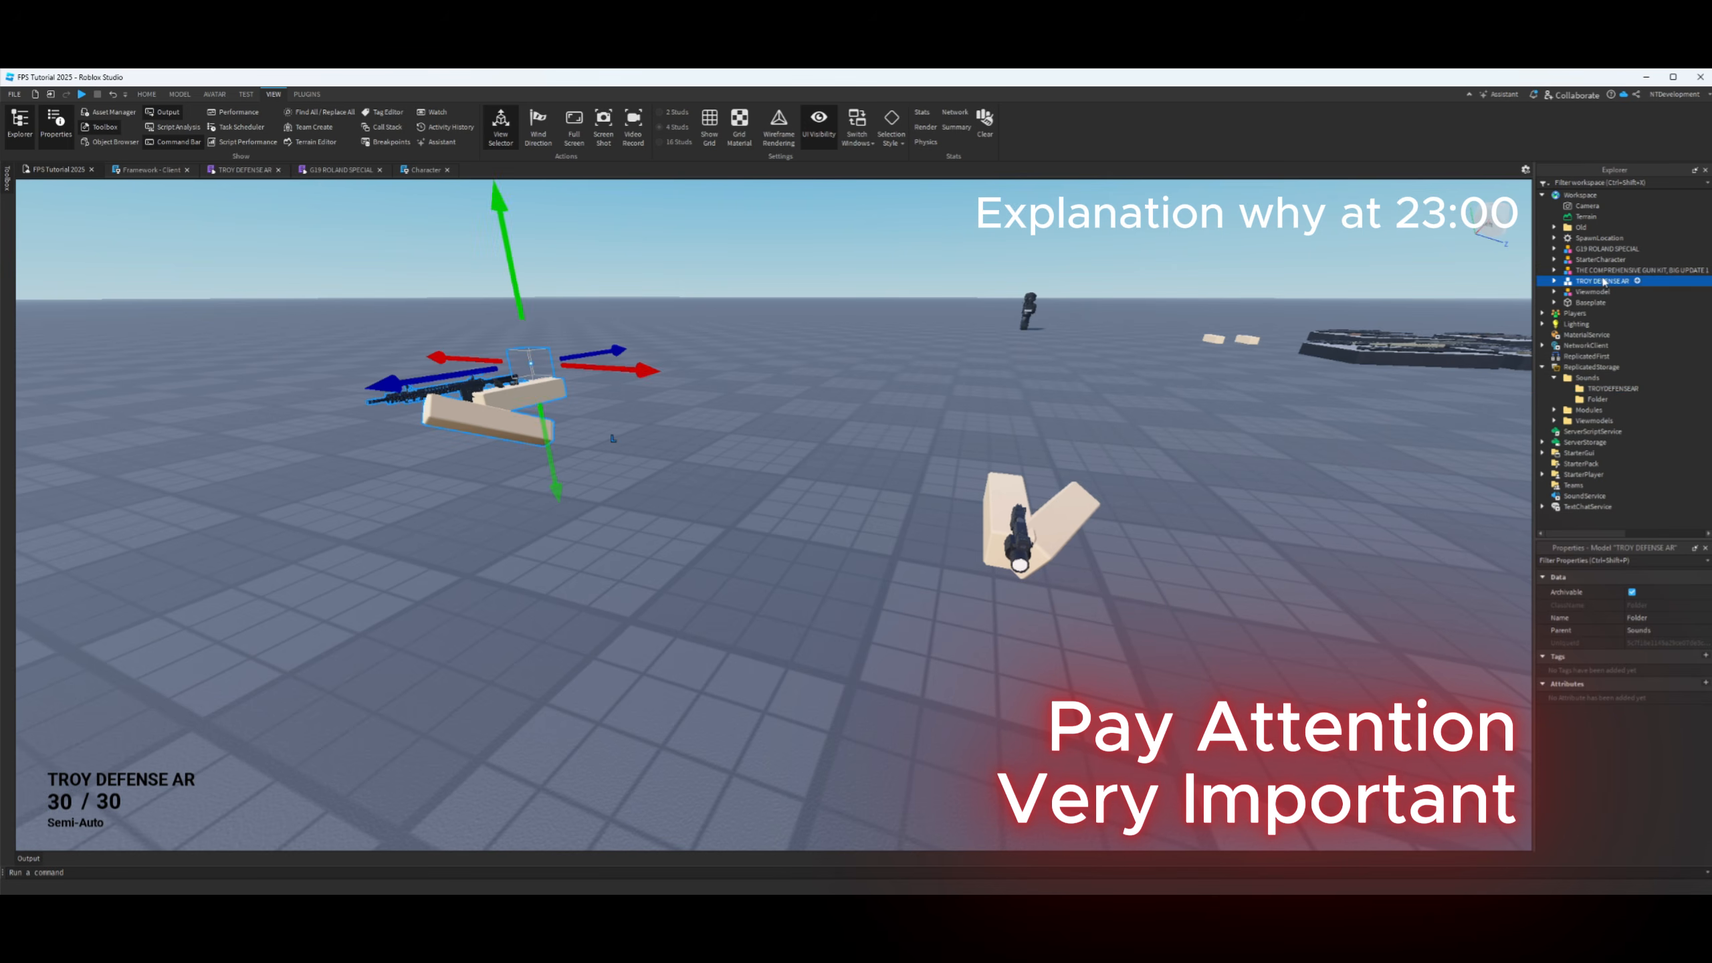
pyautogui.doubleClick(1604, 249)
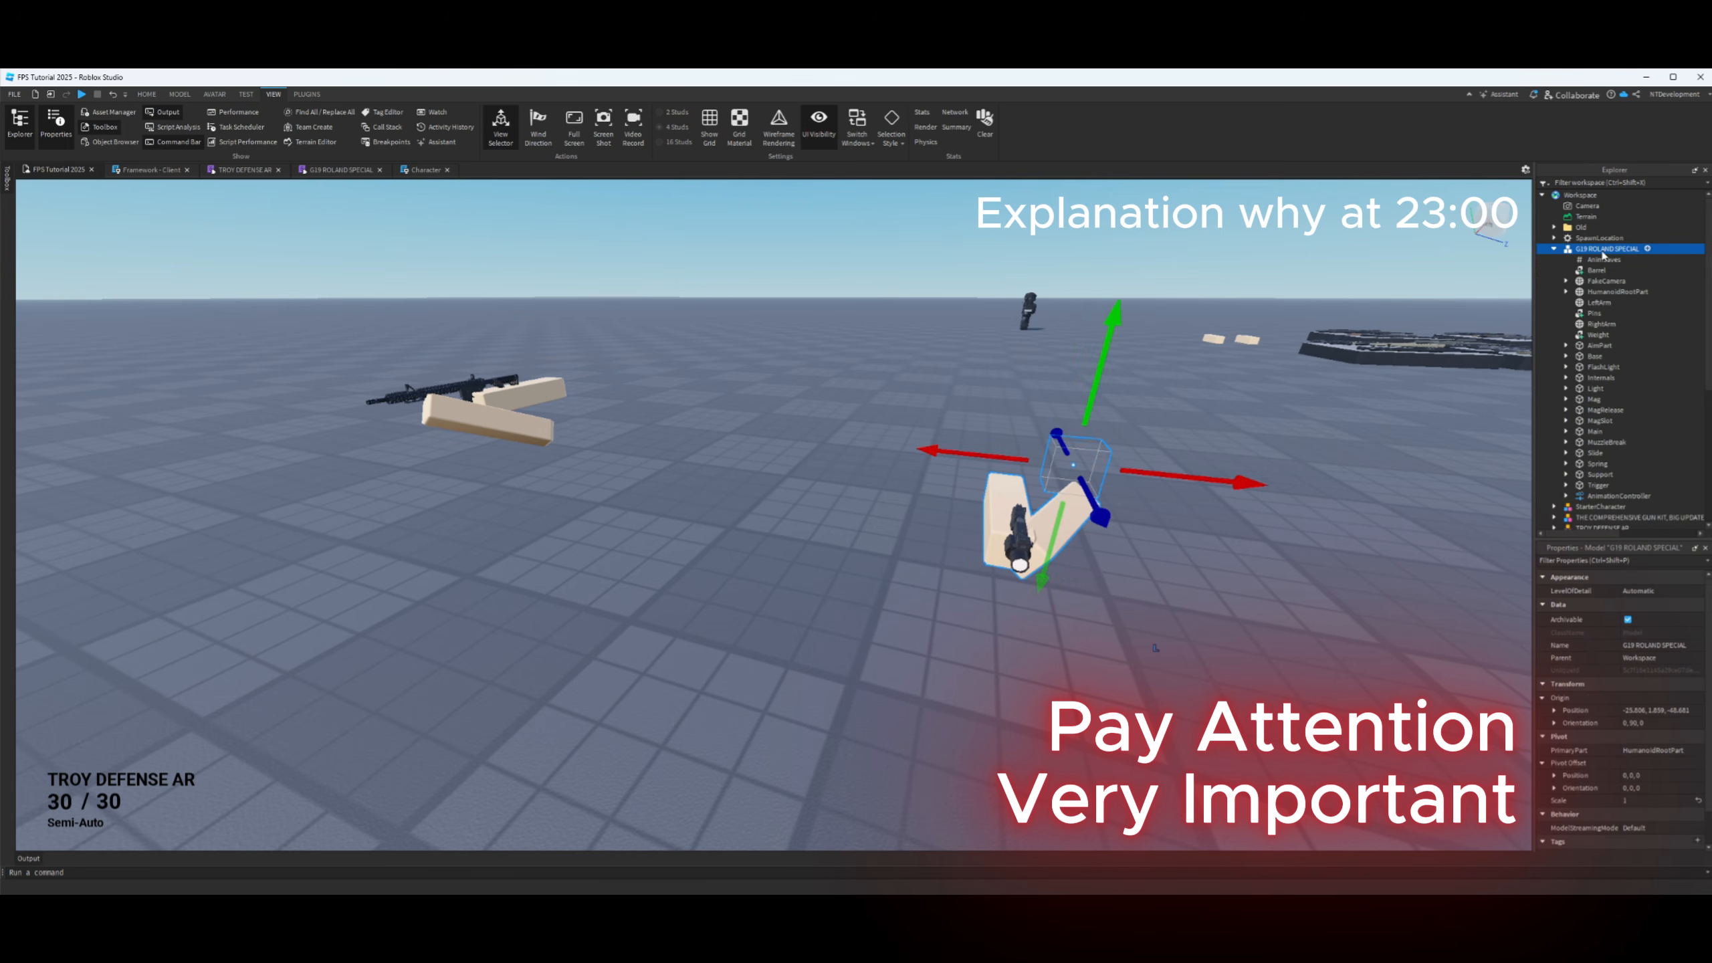
pyautogui.click(1604, 249)
pyautogui.hotkey('ctrl', 'c')
pyautogui.click(1553, 250)
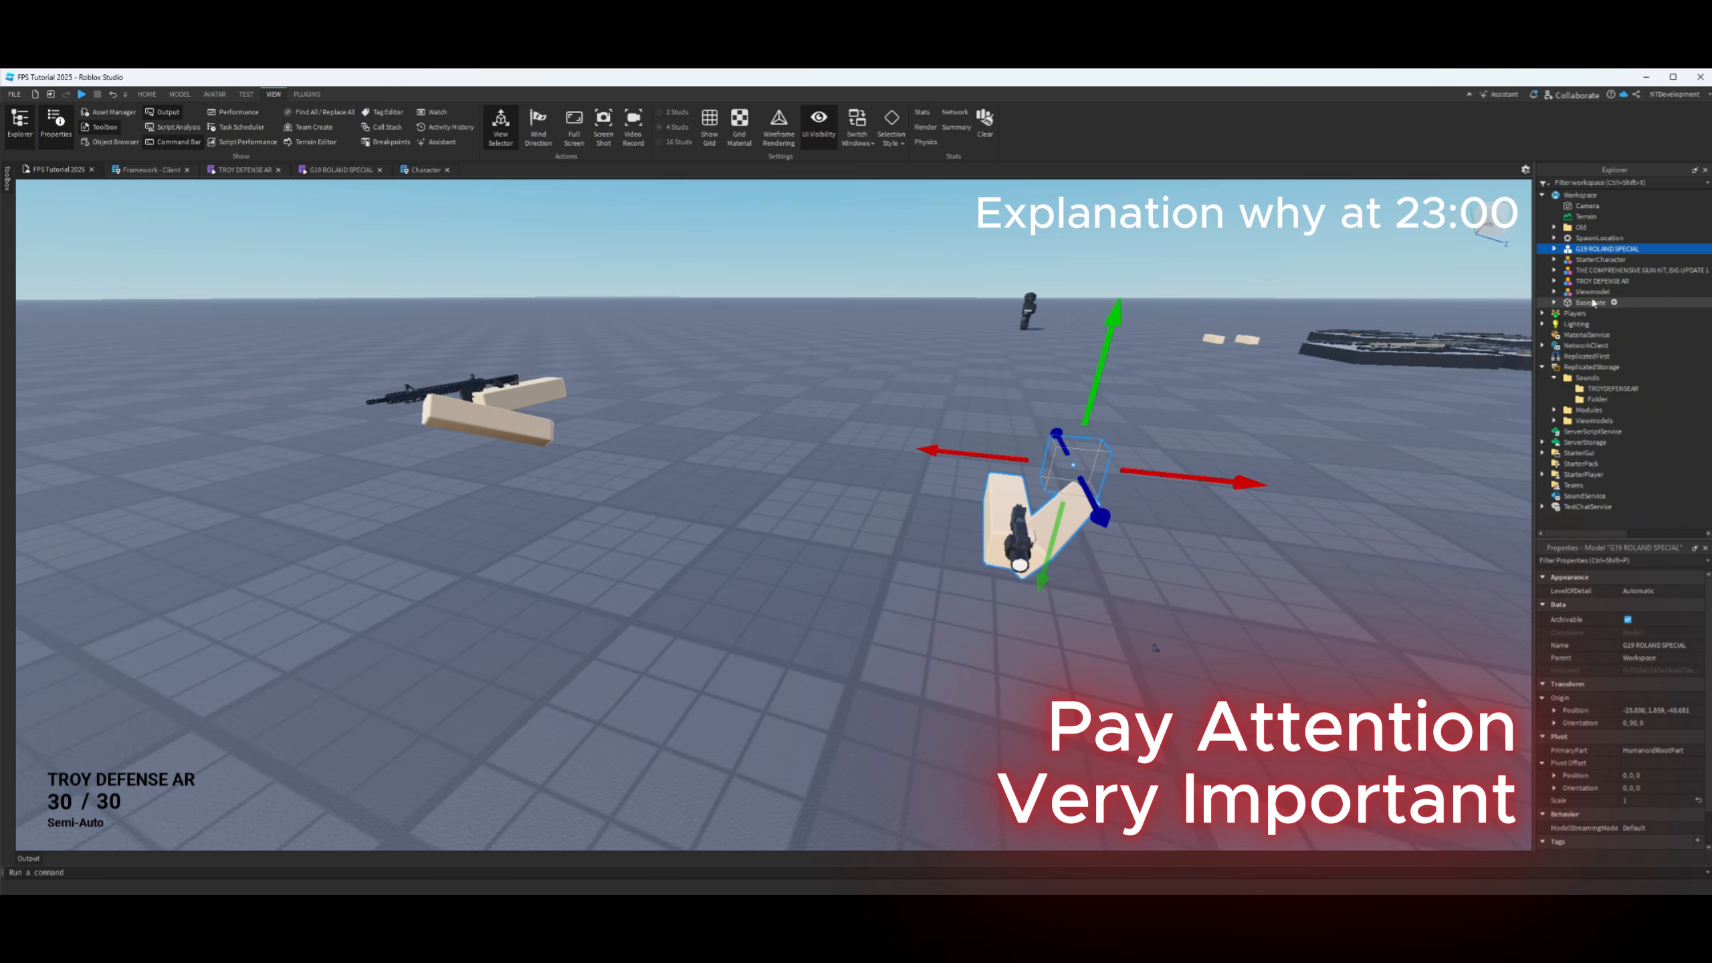
pyautogui.click(1603, 399)
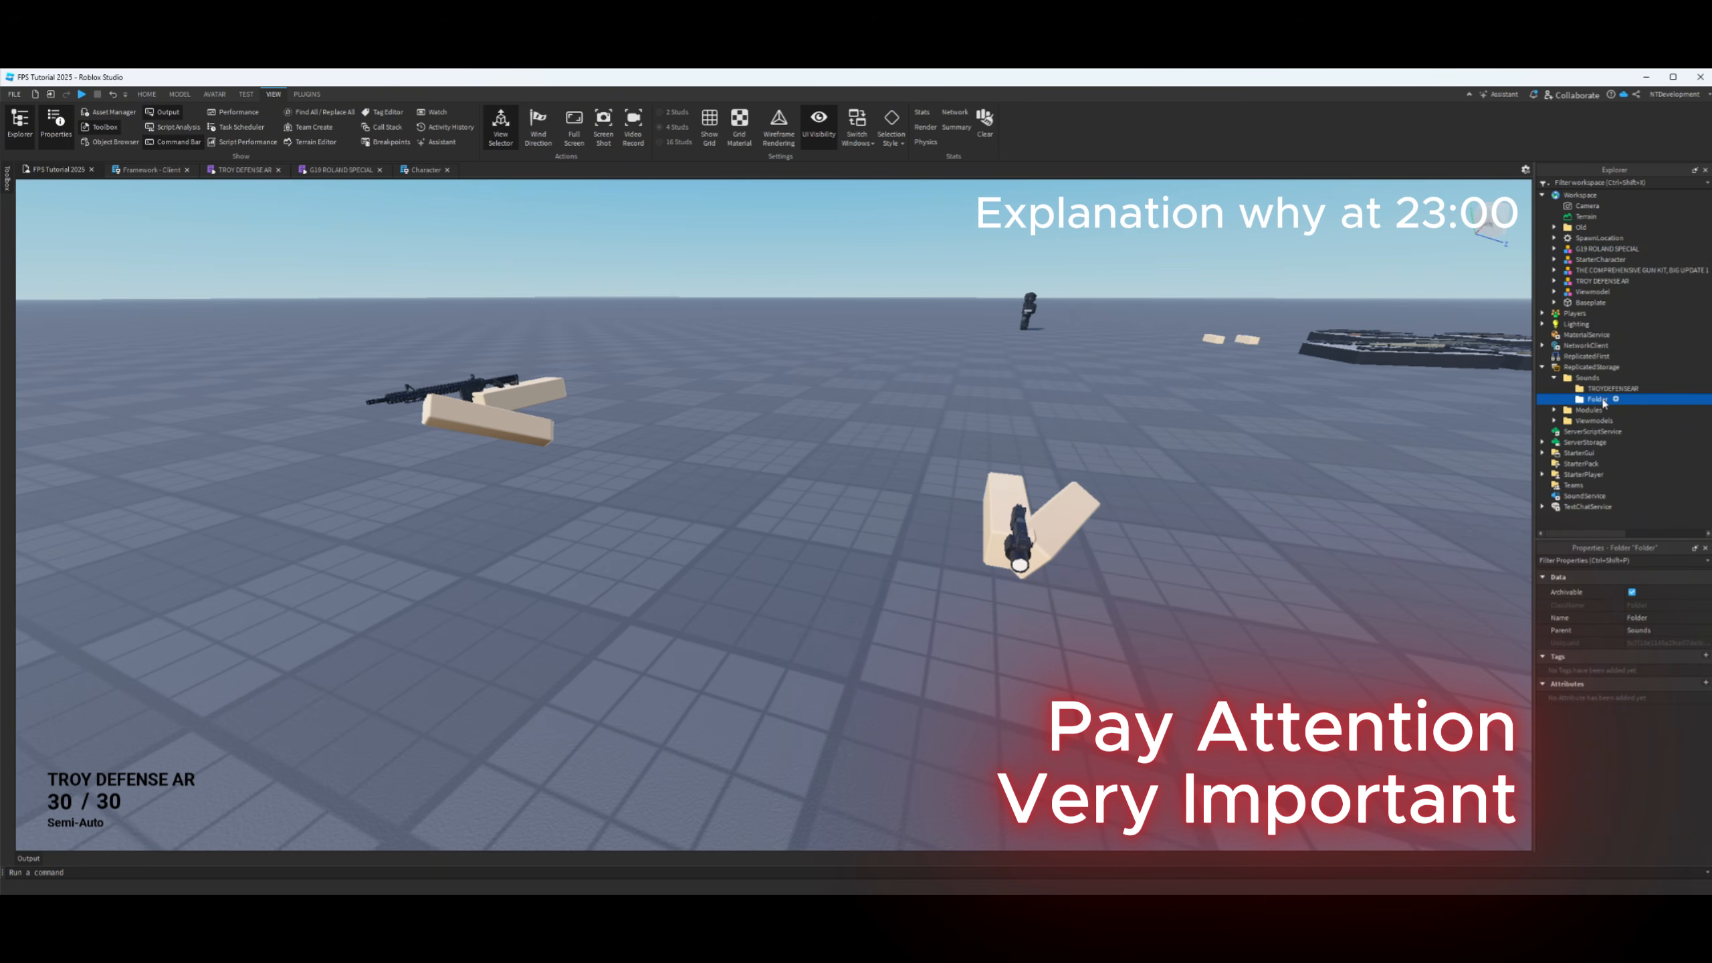
pyautogui.click(1604, 400)
pyautogui.hotkey('ctrl', 'v')
pyautogui.click(1600, 400)
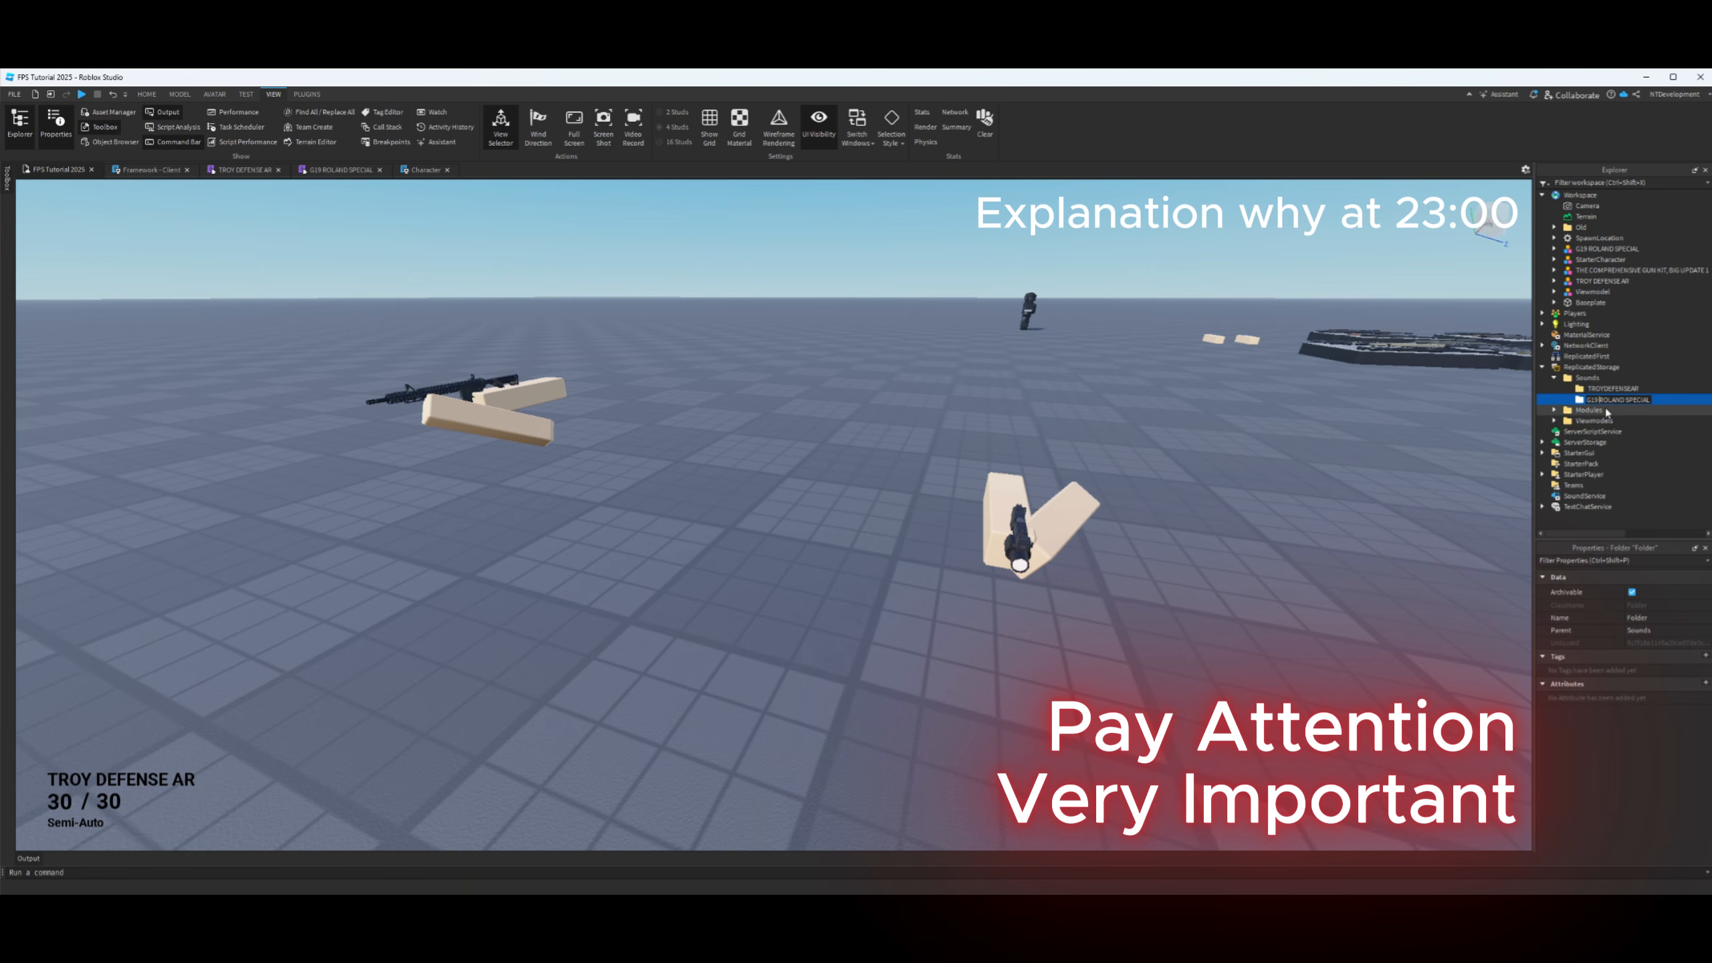
pyautogui.press('BackSpace')
pyautogui.click(1628, 400)
pyautogui.press('BackSpace')
pyautogui.press('Return')
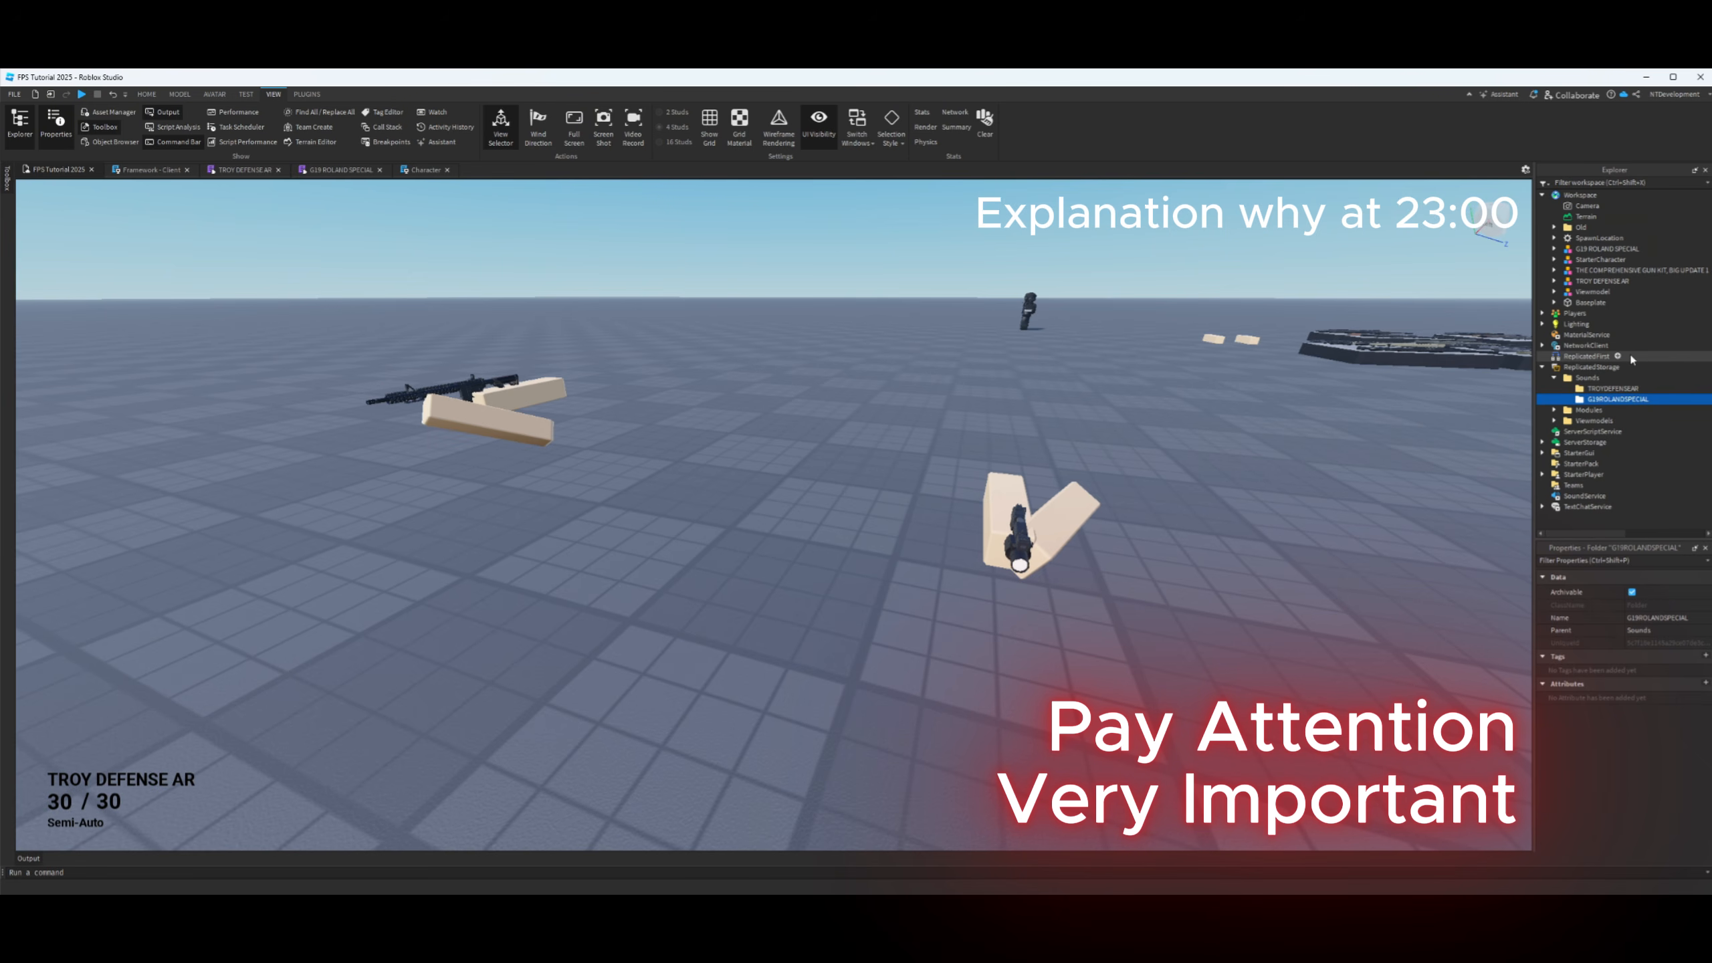
# - Search the Toolbox audio library for "m4 shoot"
pyautogui.click(6, 180)
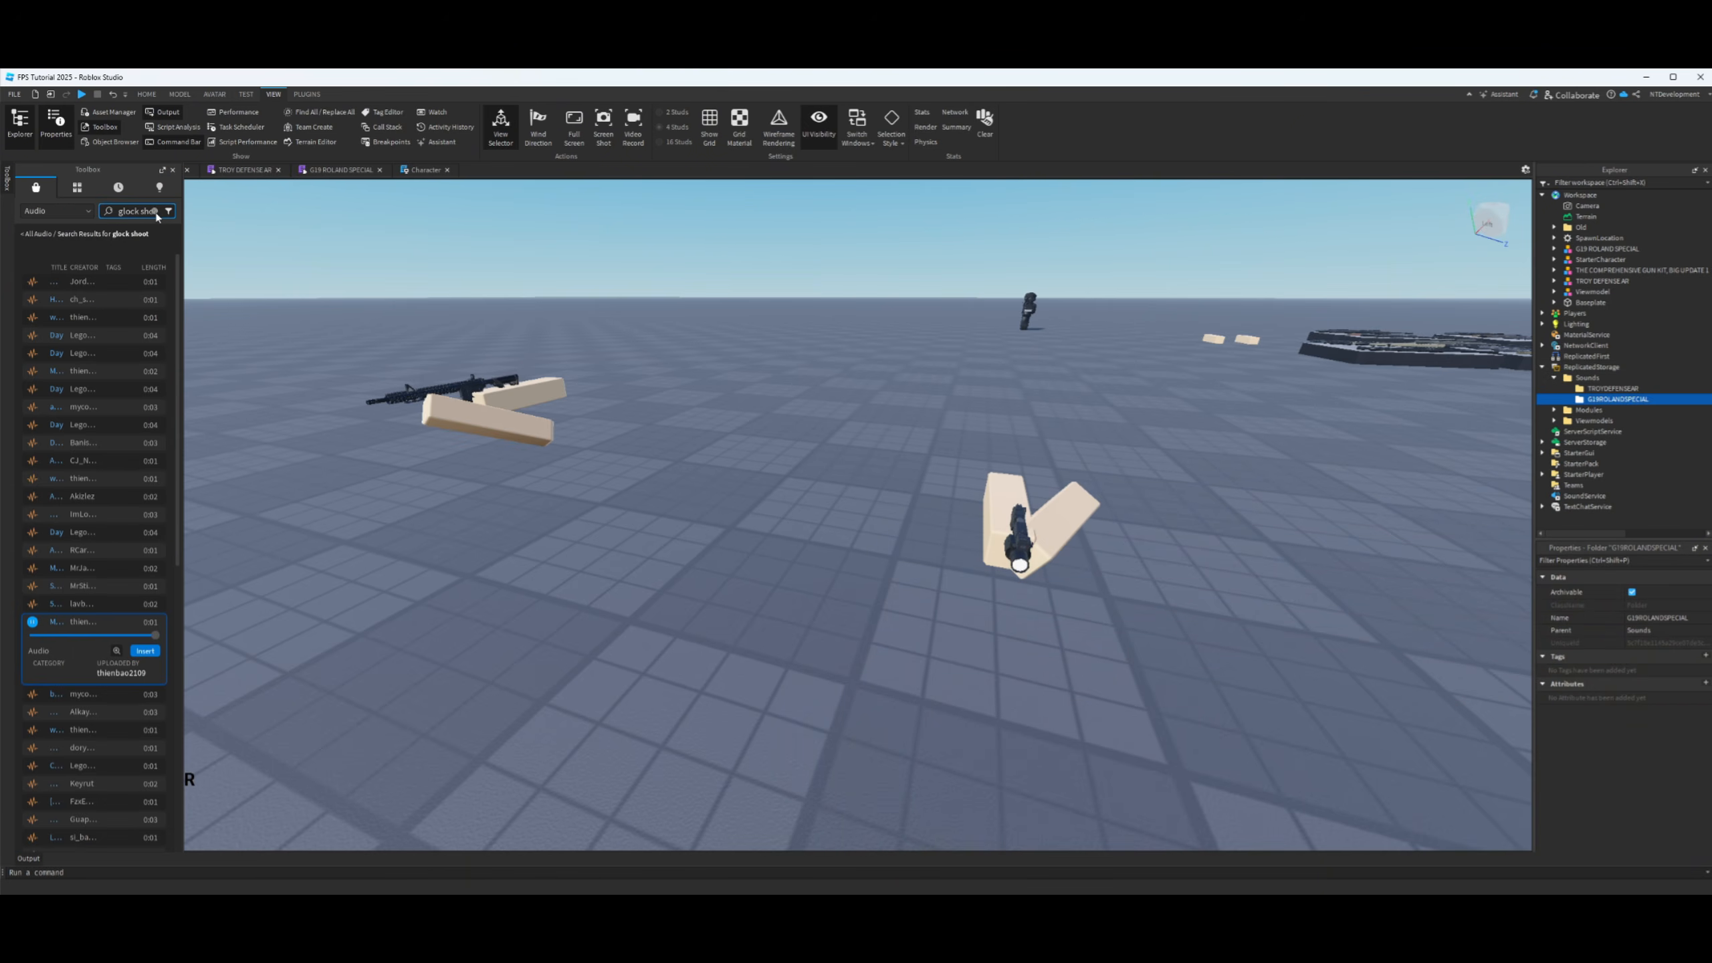
pyautogui.click(155, 212)
pyautogui.click(58, 211)
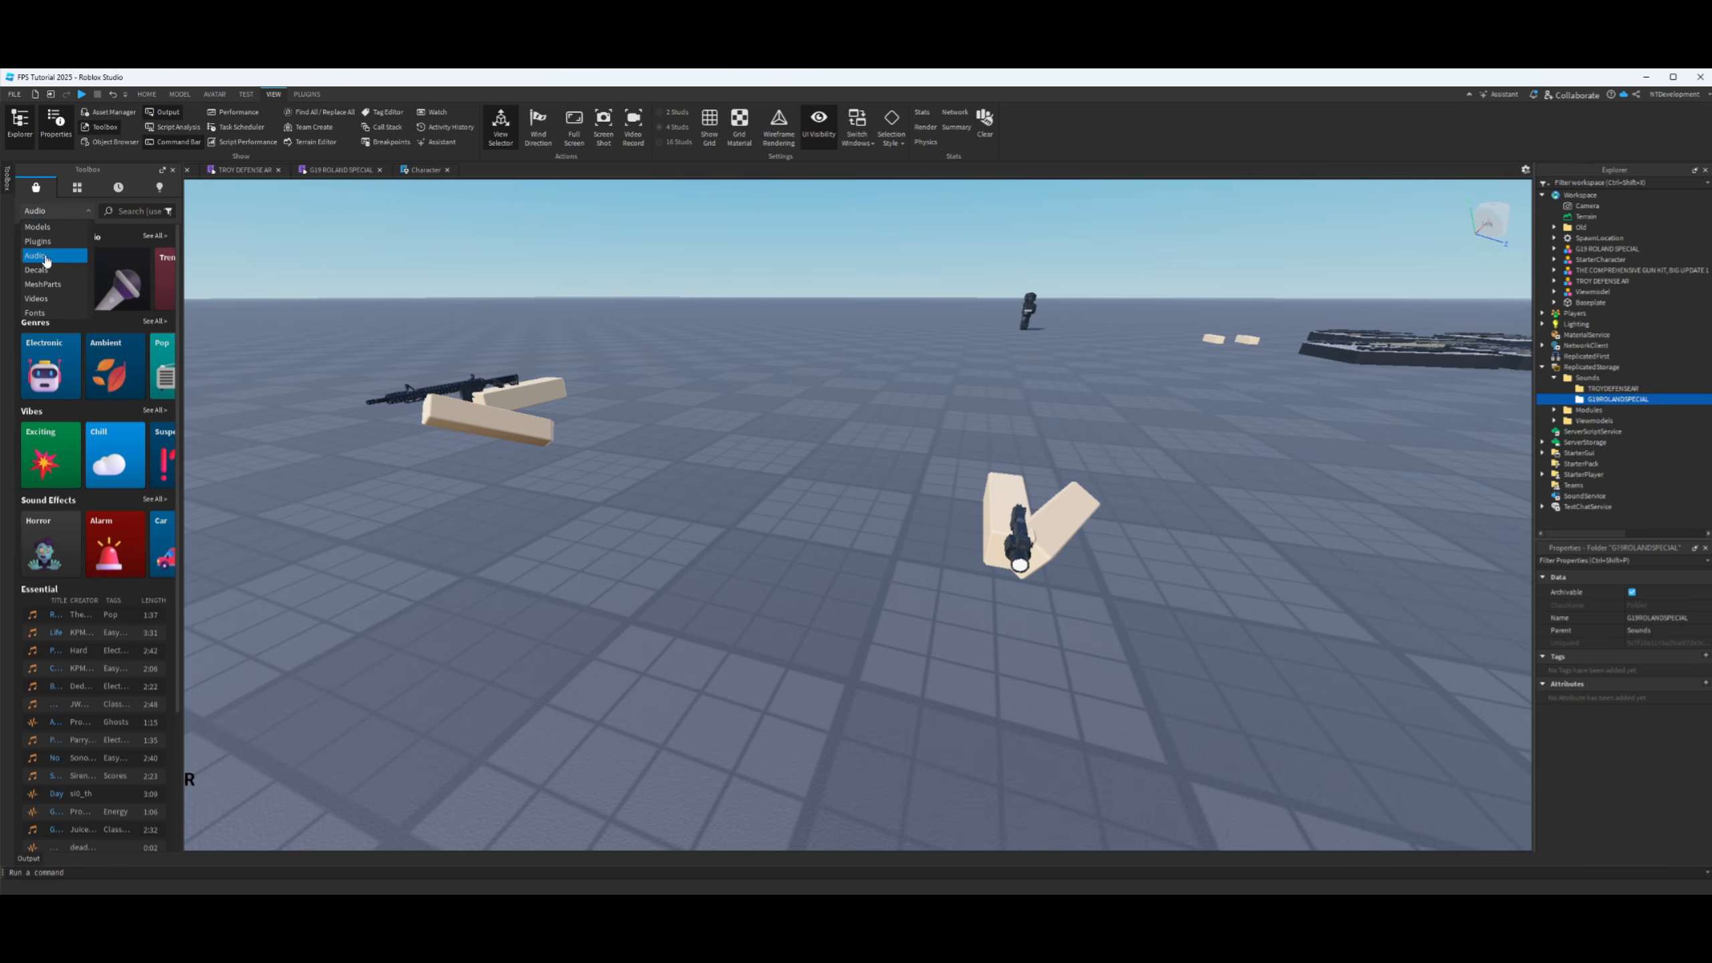
pyautogui.click(46, 260)
pyautogui.click(139, 211)
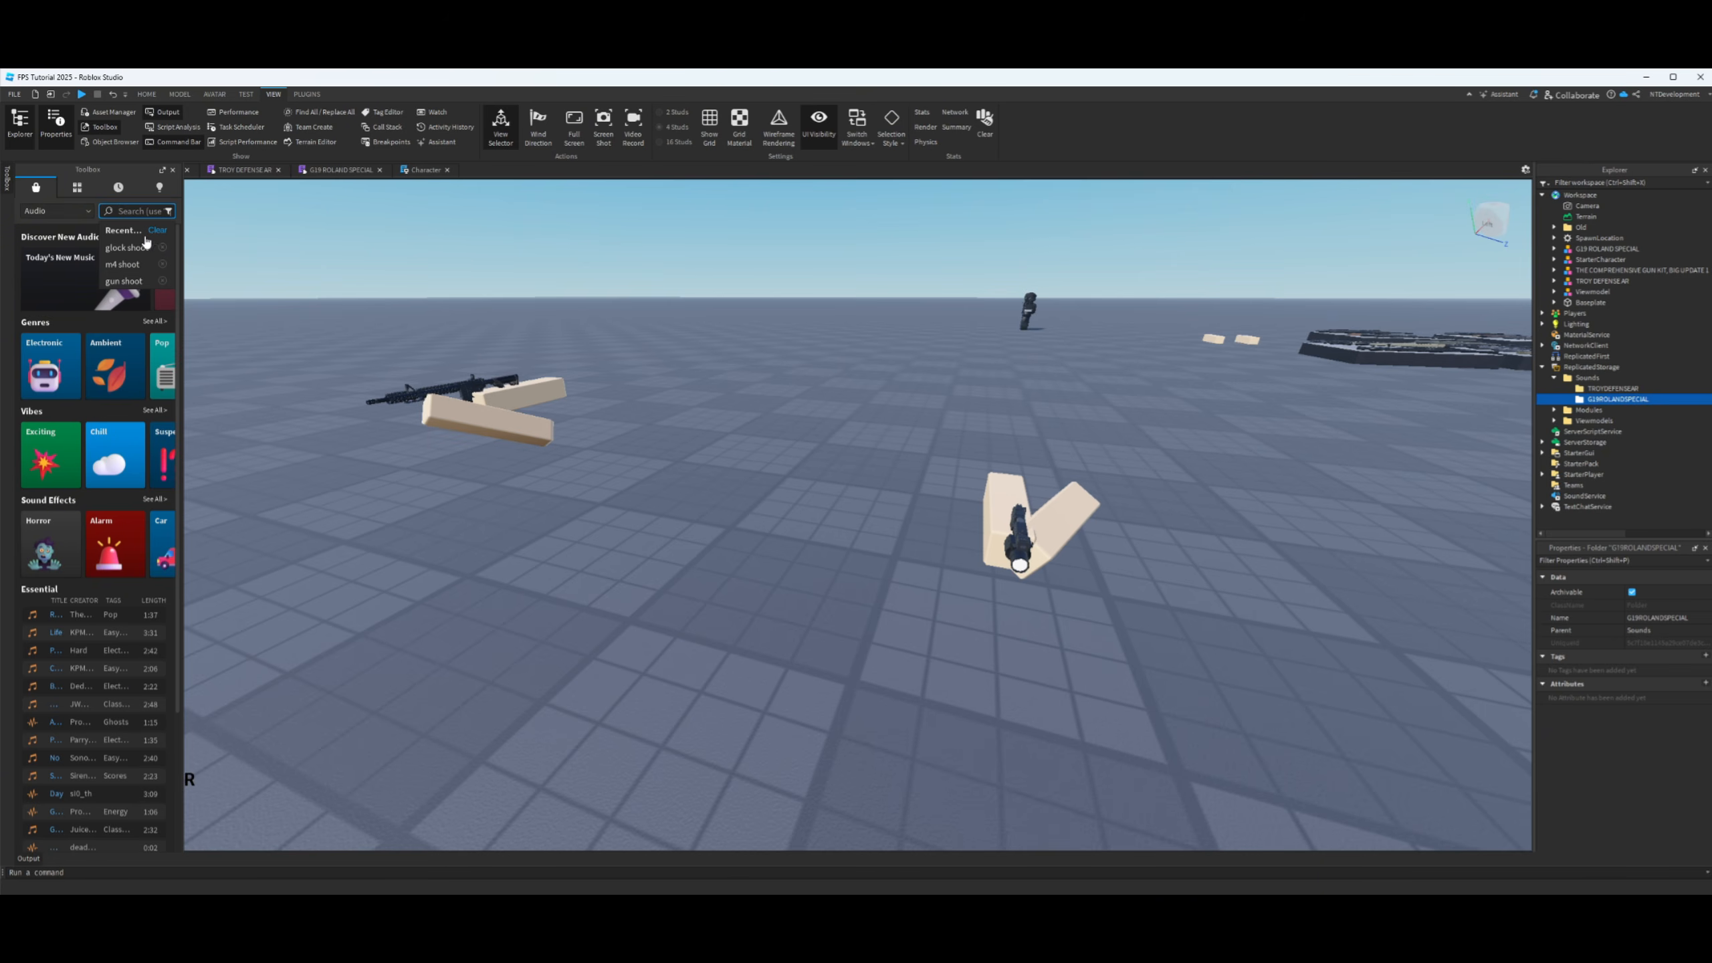
pyautogui.click(119, 264)
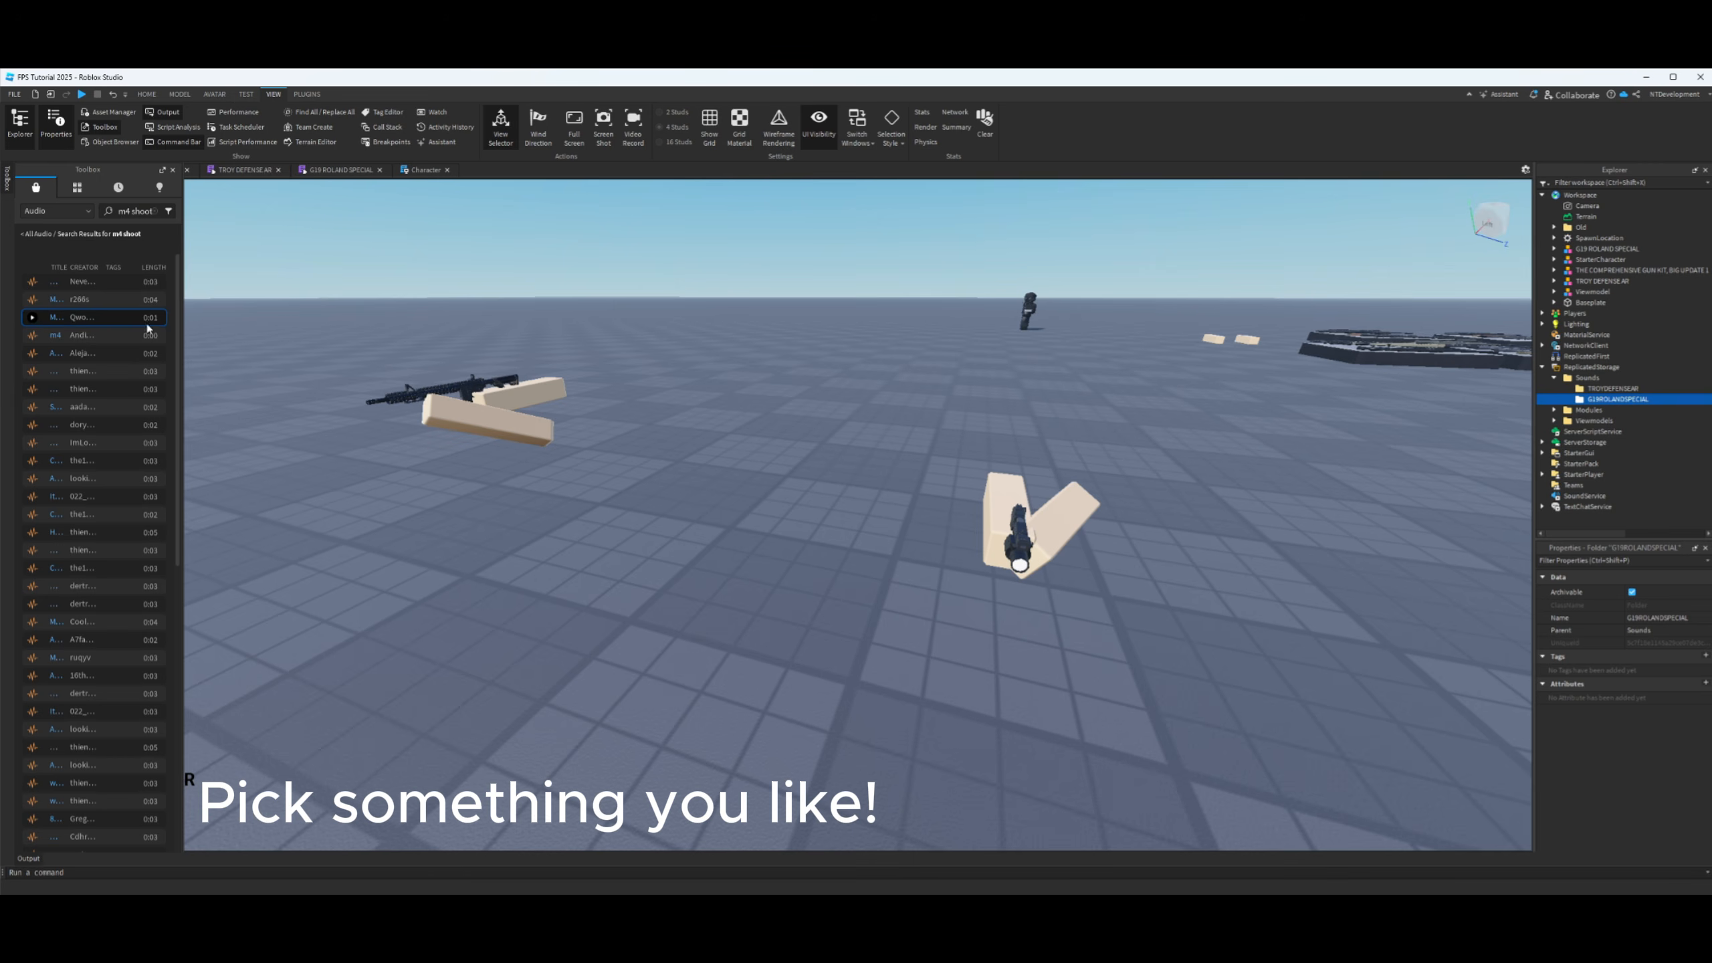
# - Preview several of the m4 shoot audio results to compare candidate firing sounds for the rifle
pyautogui.click(33, 318)
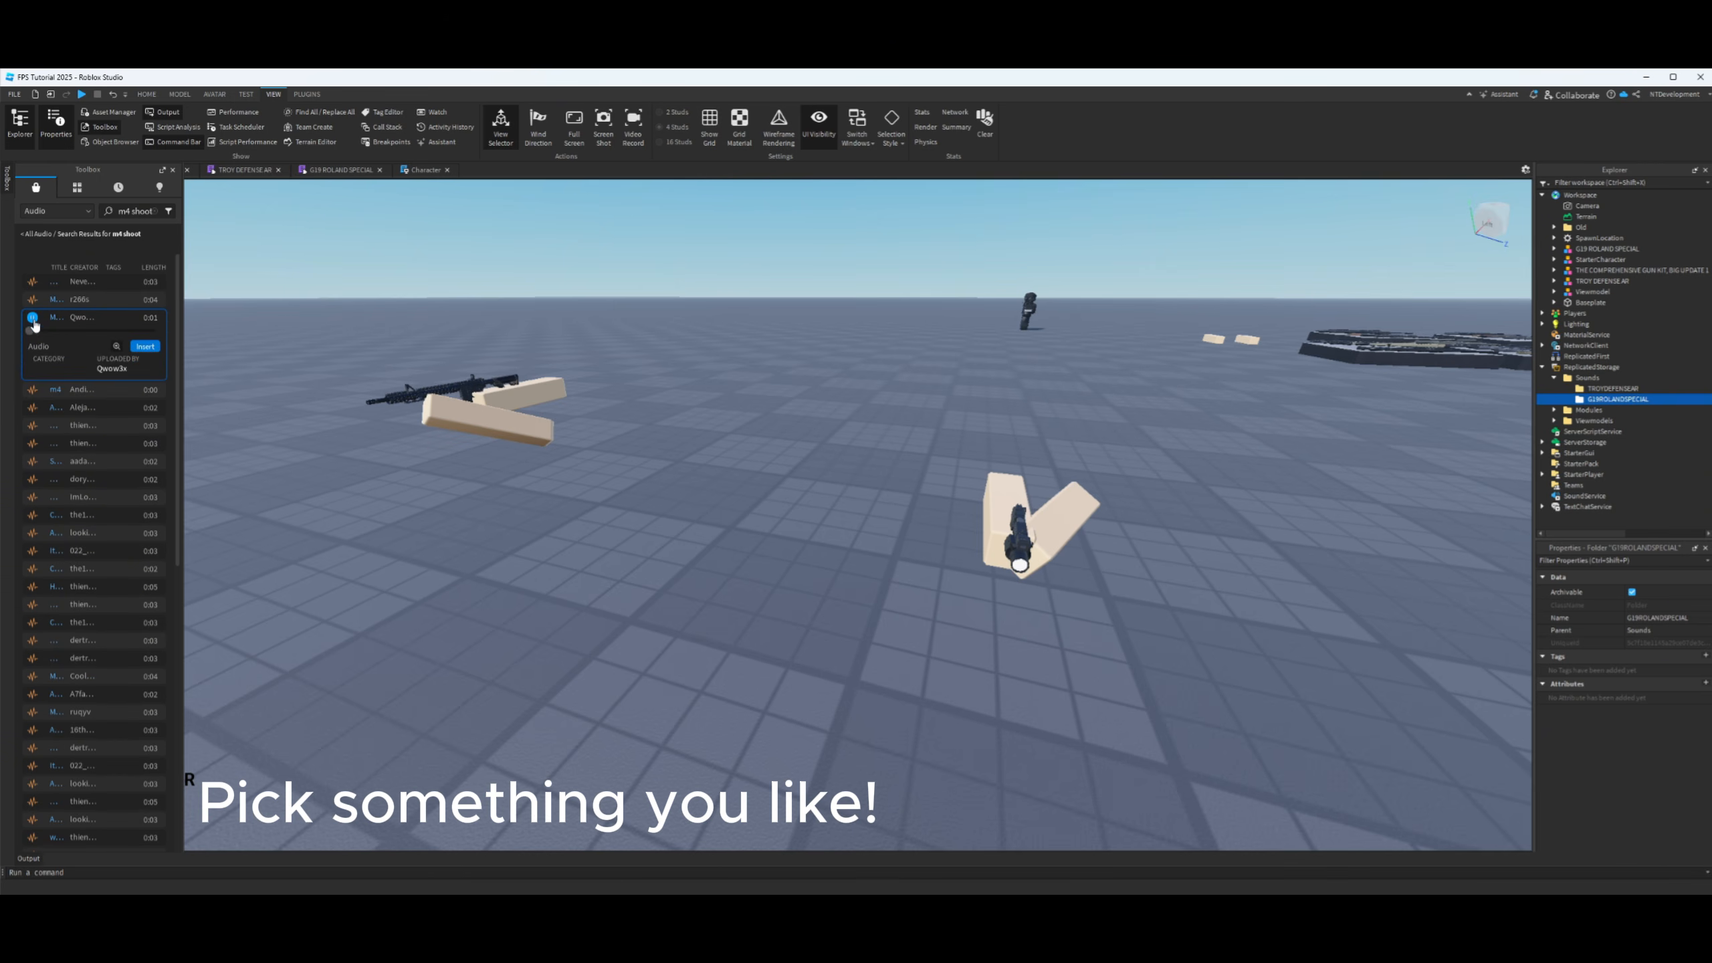
pyautogui.click(33, 408)
pyautogui.click(32, 336)
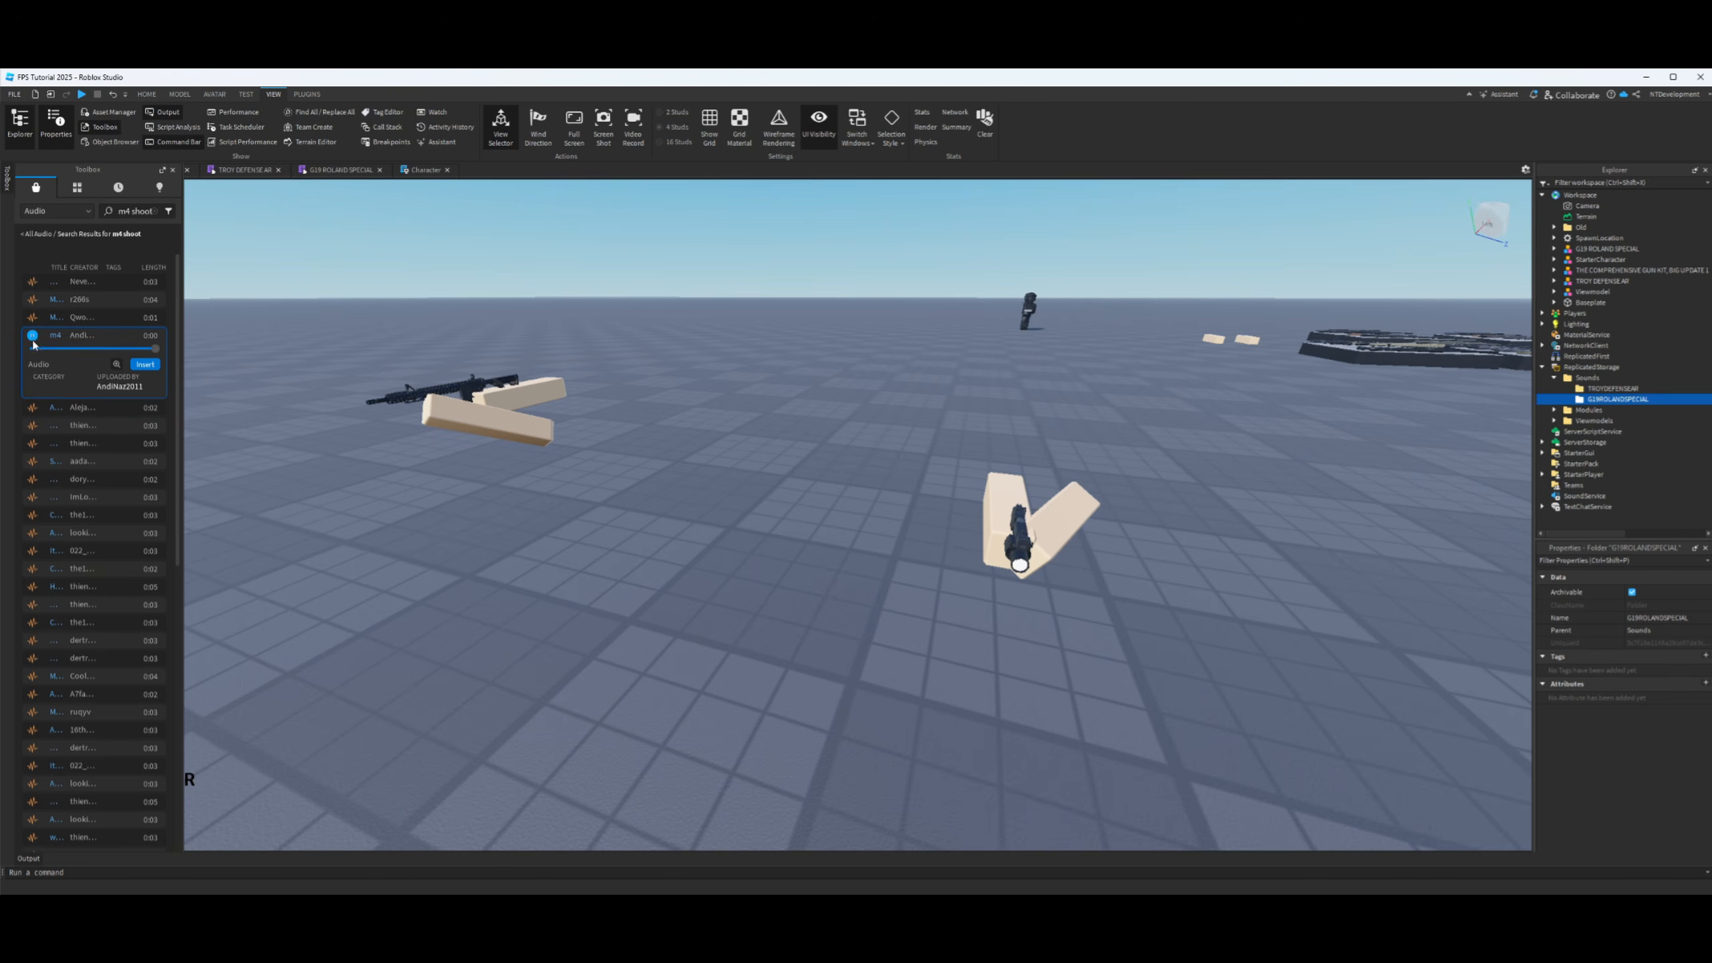
pyautogui.click(31, 425)
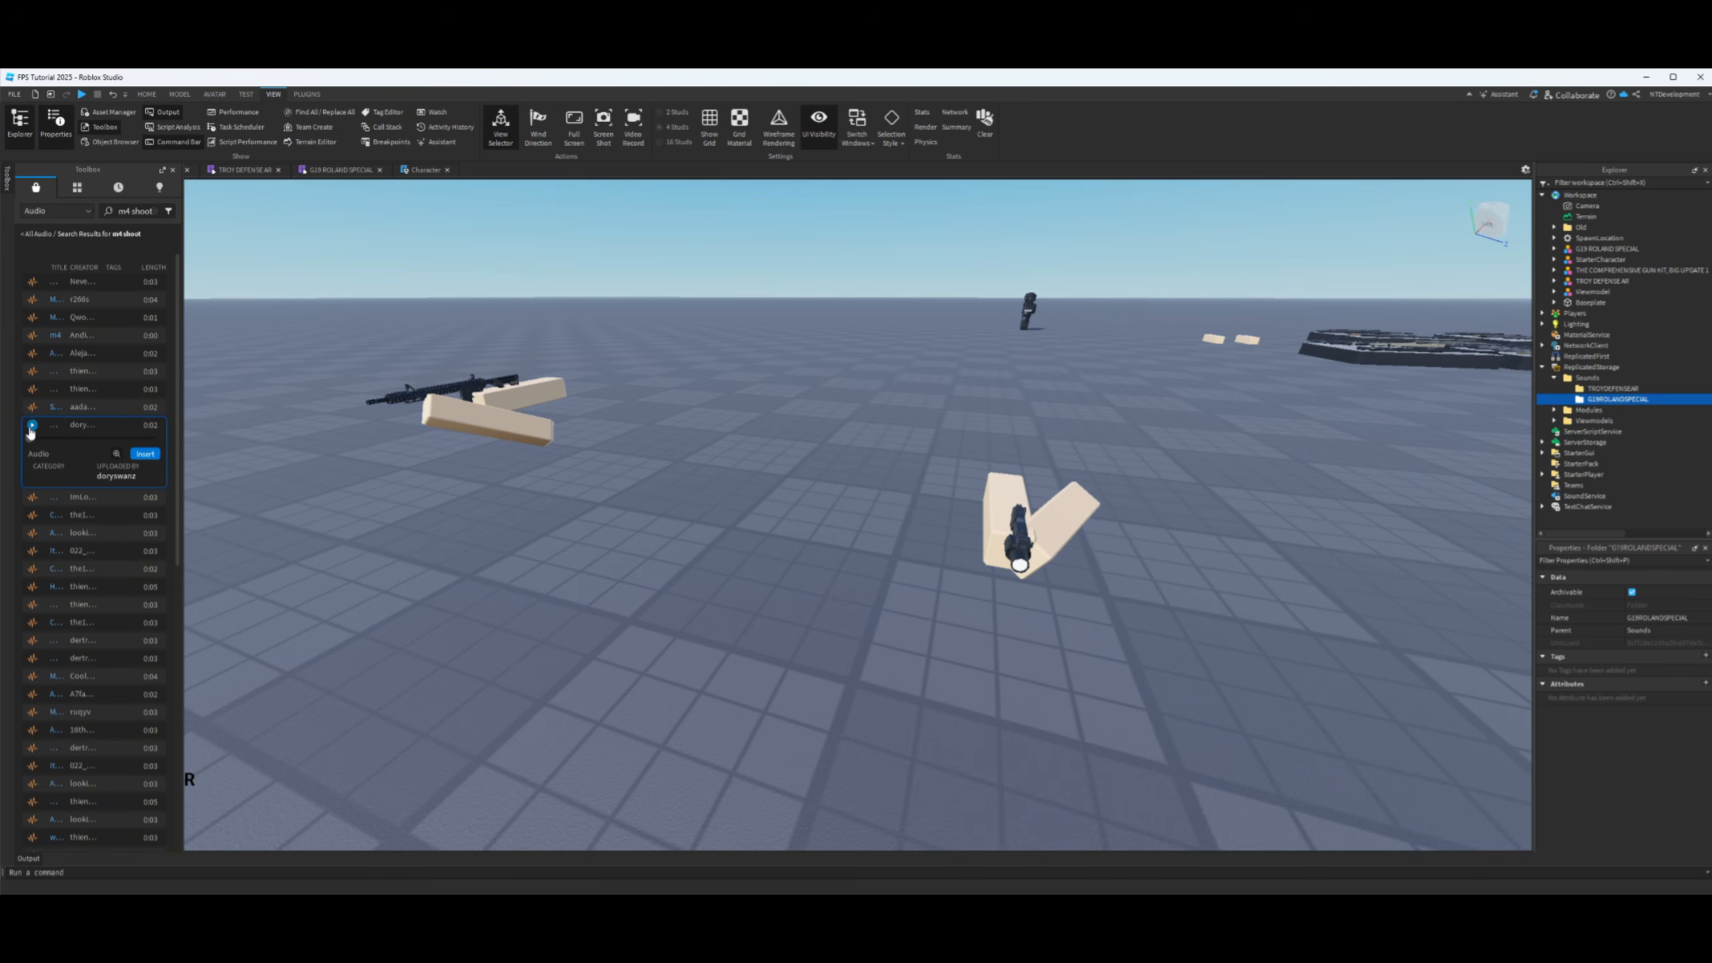
pyautogui.click(32, 497)
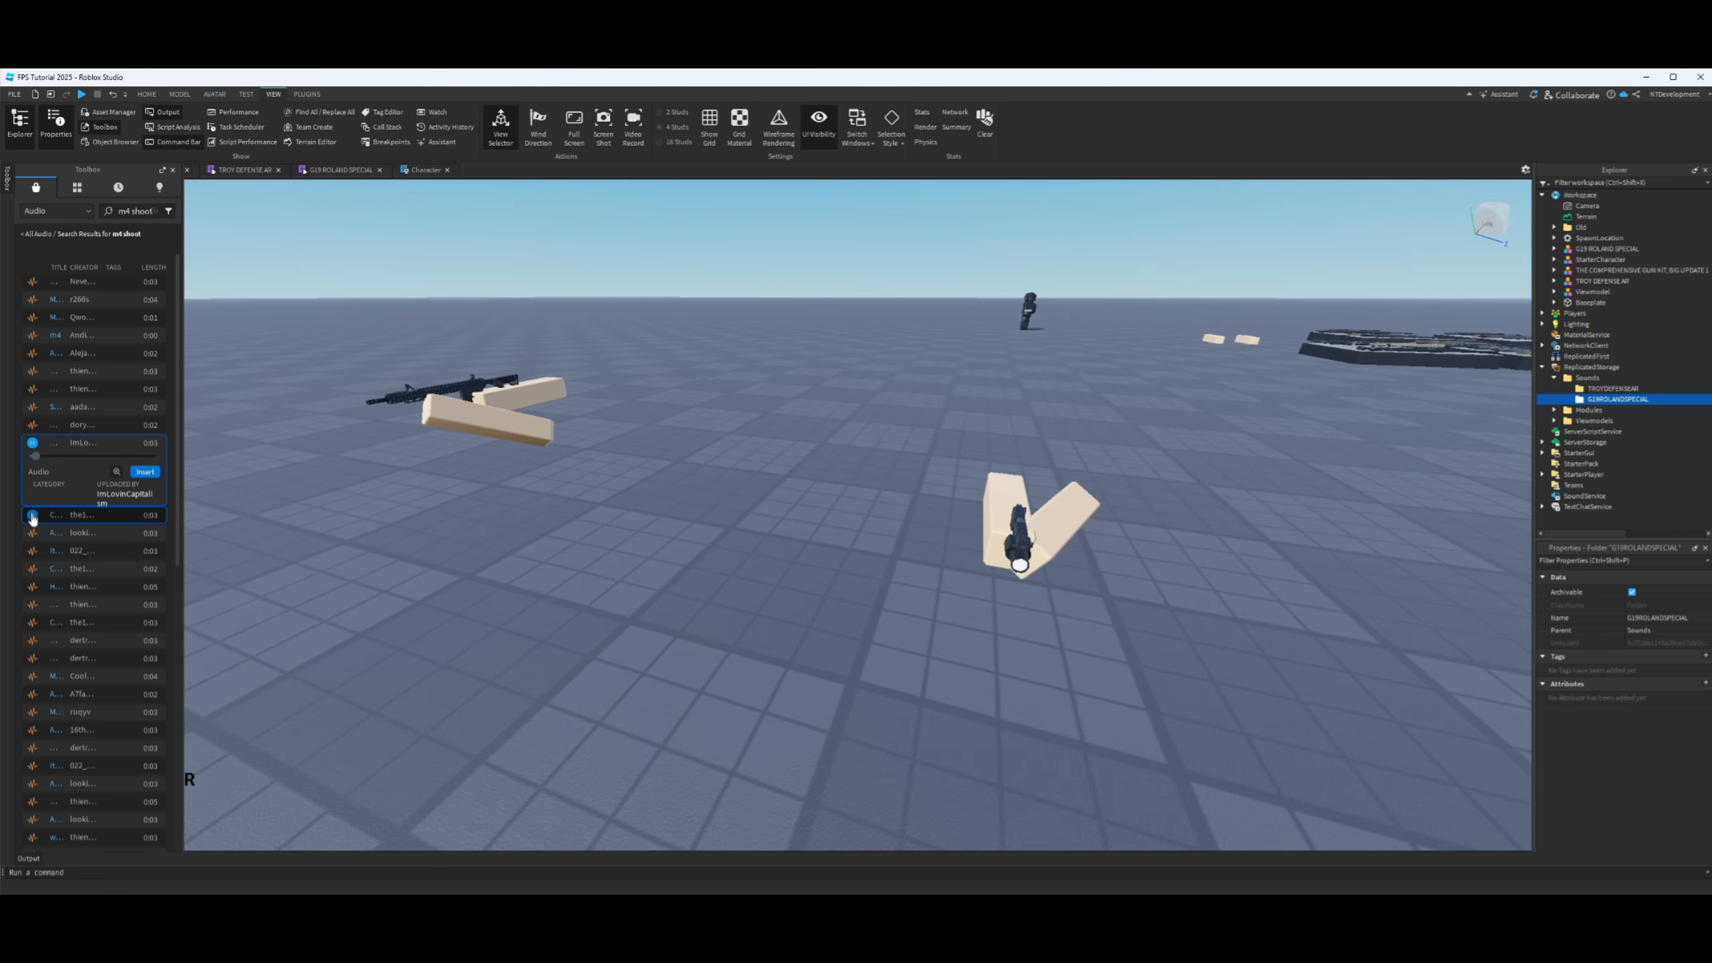
pyautogui.click(32, 517)
pyautogui.click(33, 536)
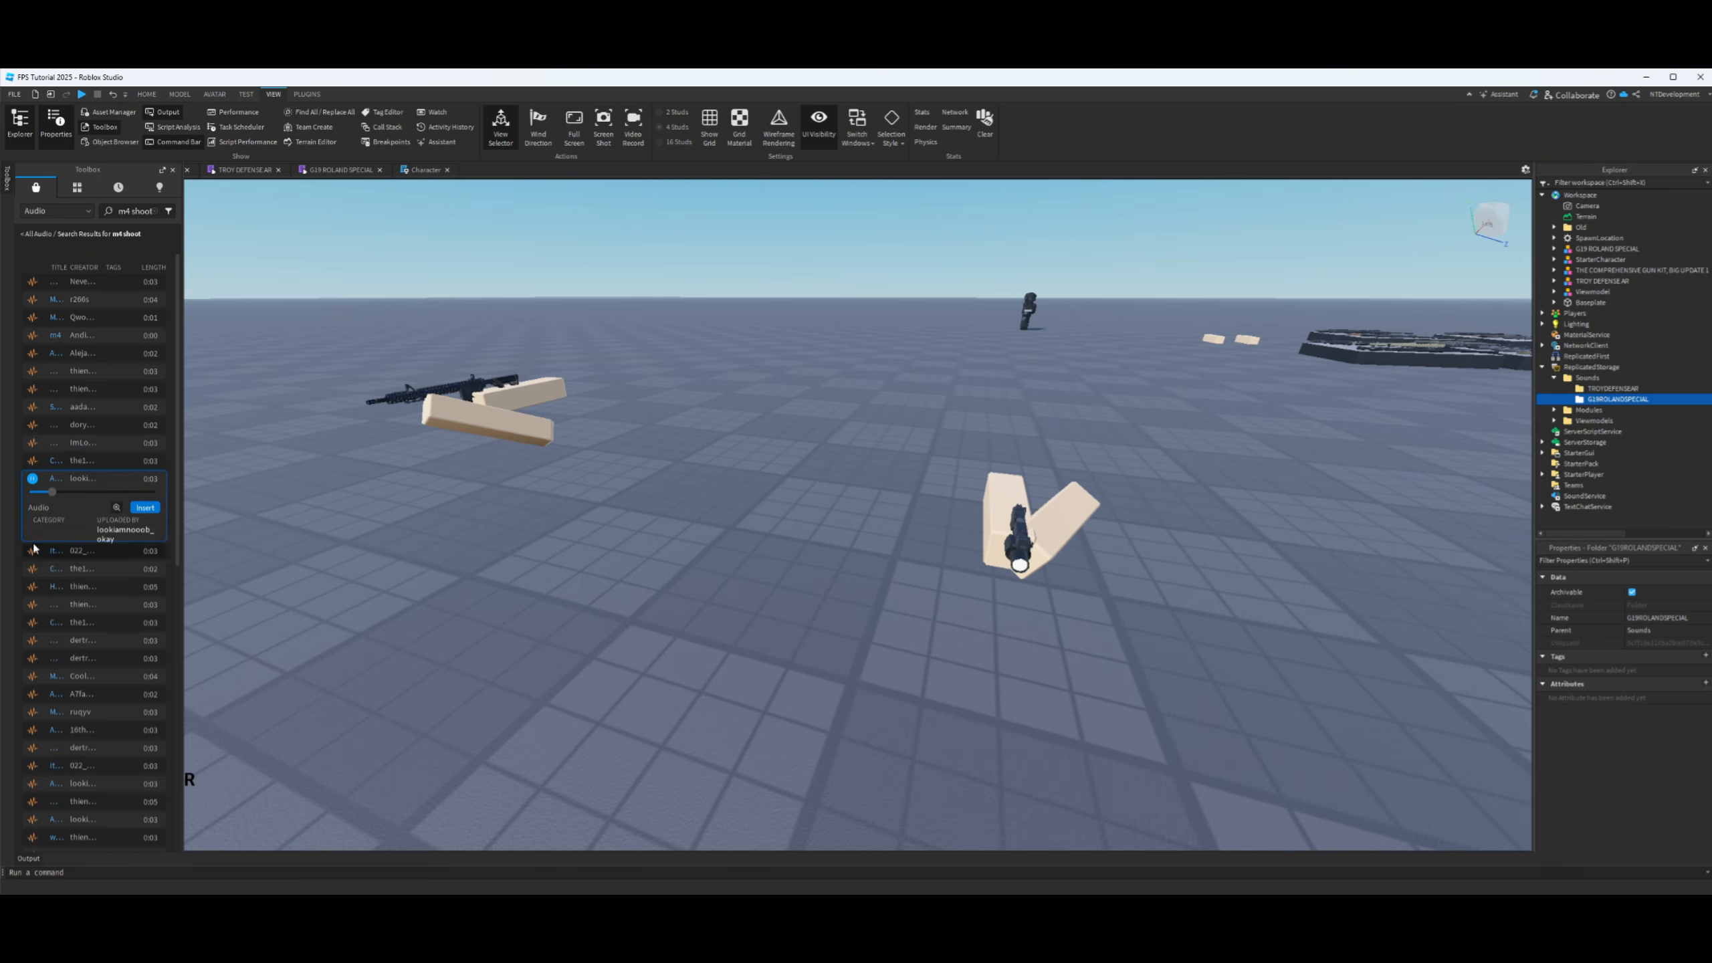
pyautogui.click(32, 551)
pyautogui.click(41, 583)
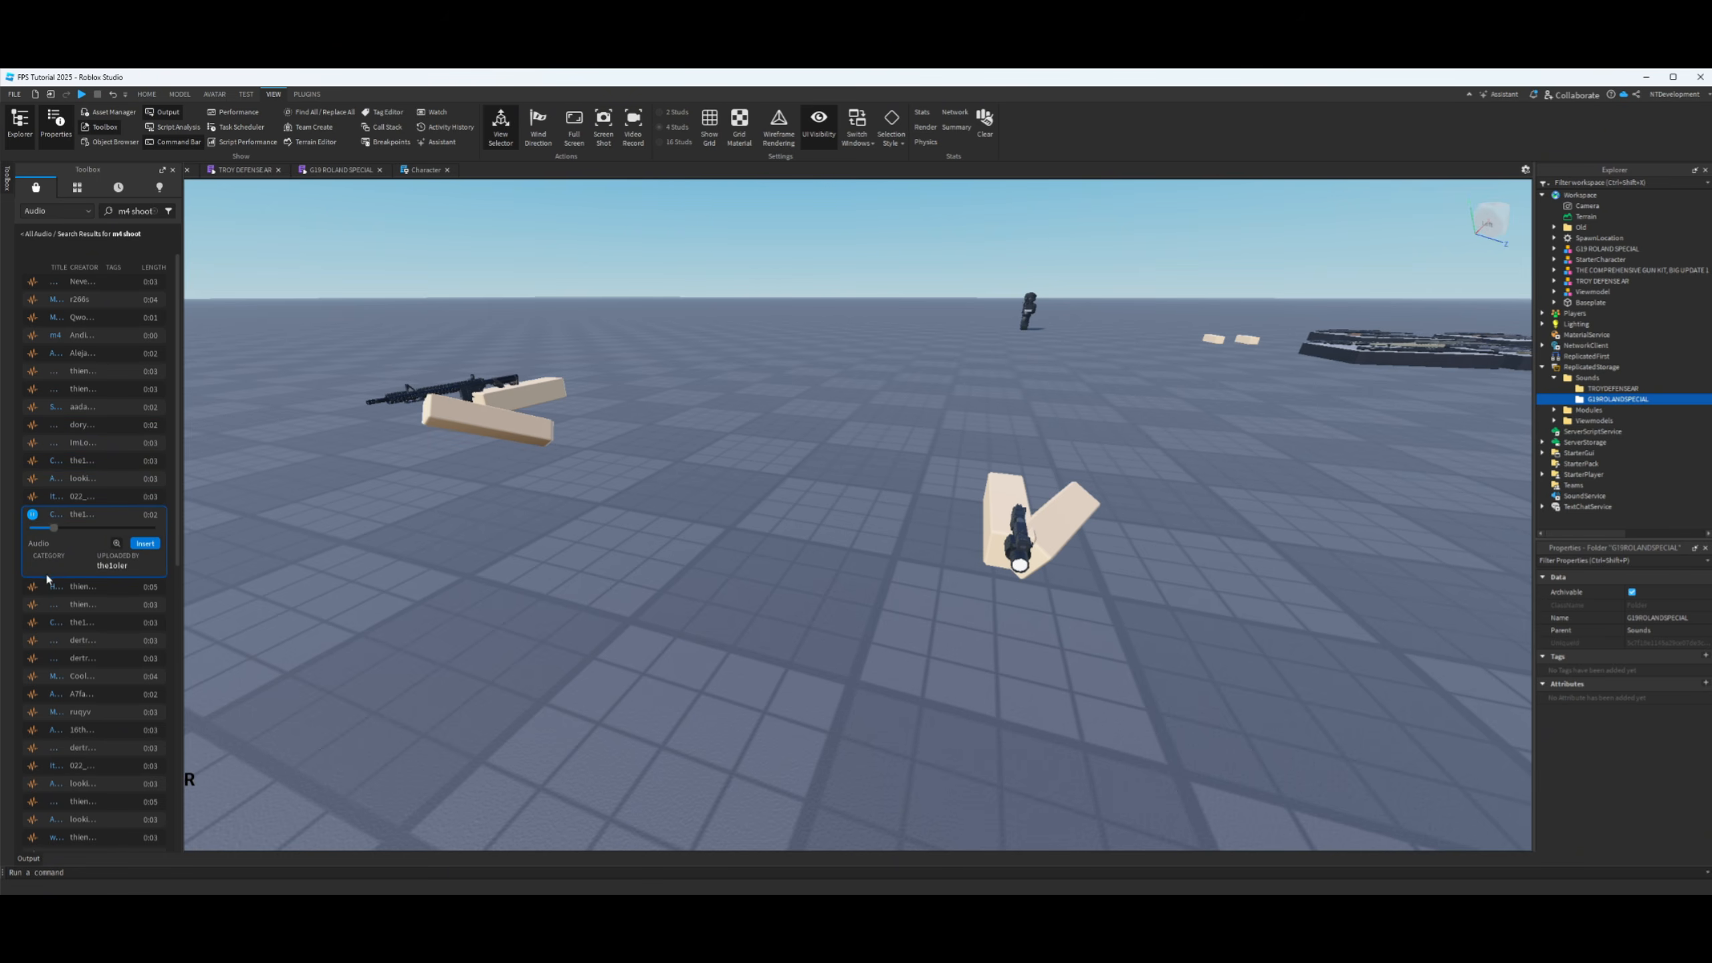
pyautogui.click(31, 301)
pyautogui.click(33, 374)
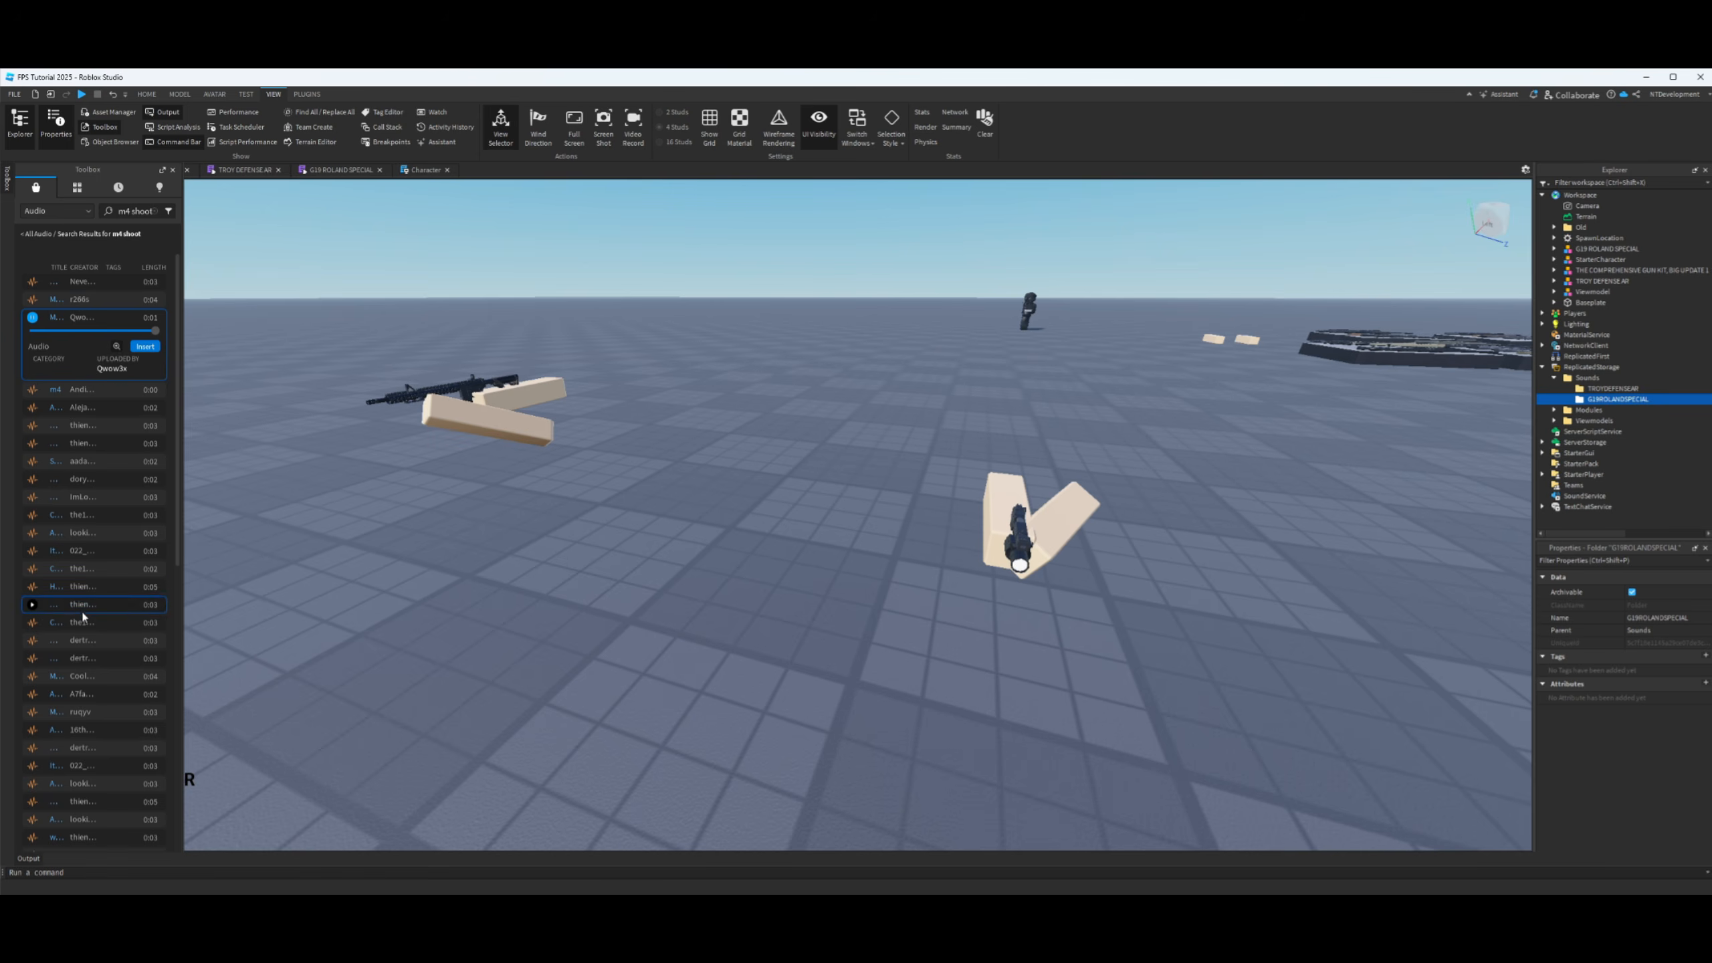
# - Insert the one-second M4A4 shoot sound from the audio results into the Workspace
pyautogui.click(33, 319)
pyautogui.moveTo(82, 331); pyautogui.dragTo(503, 410)
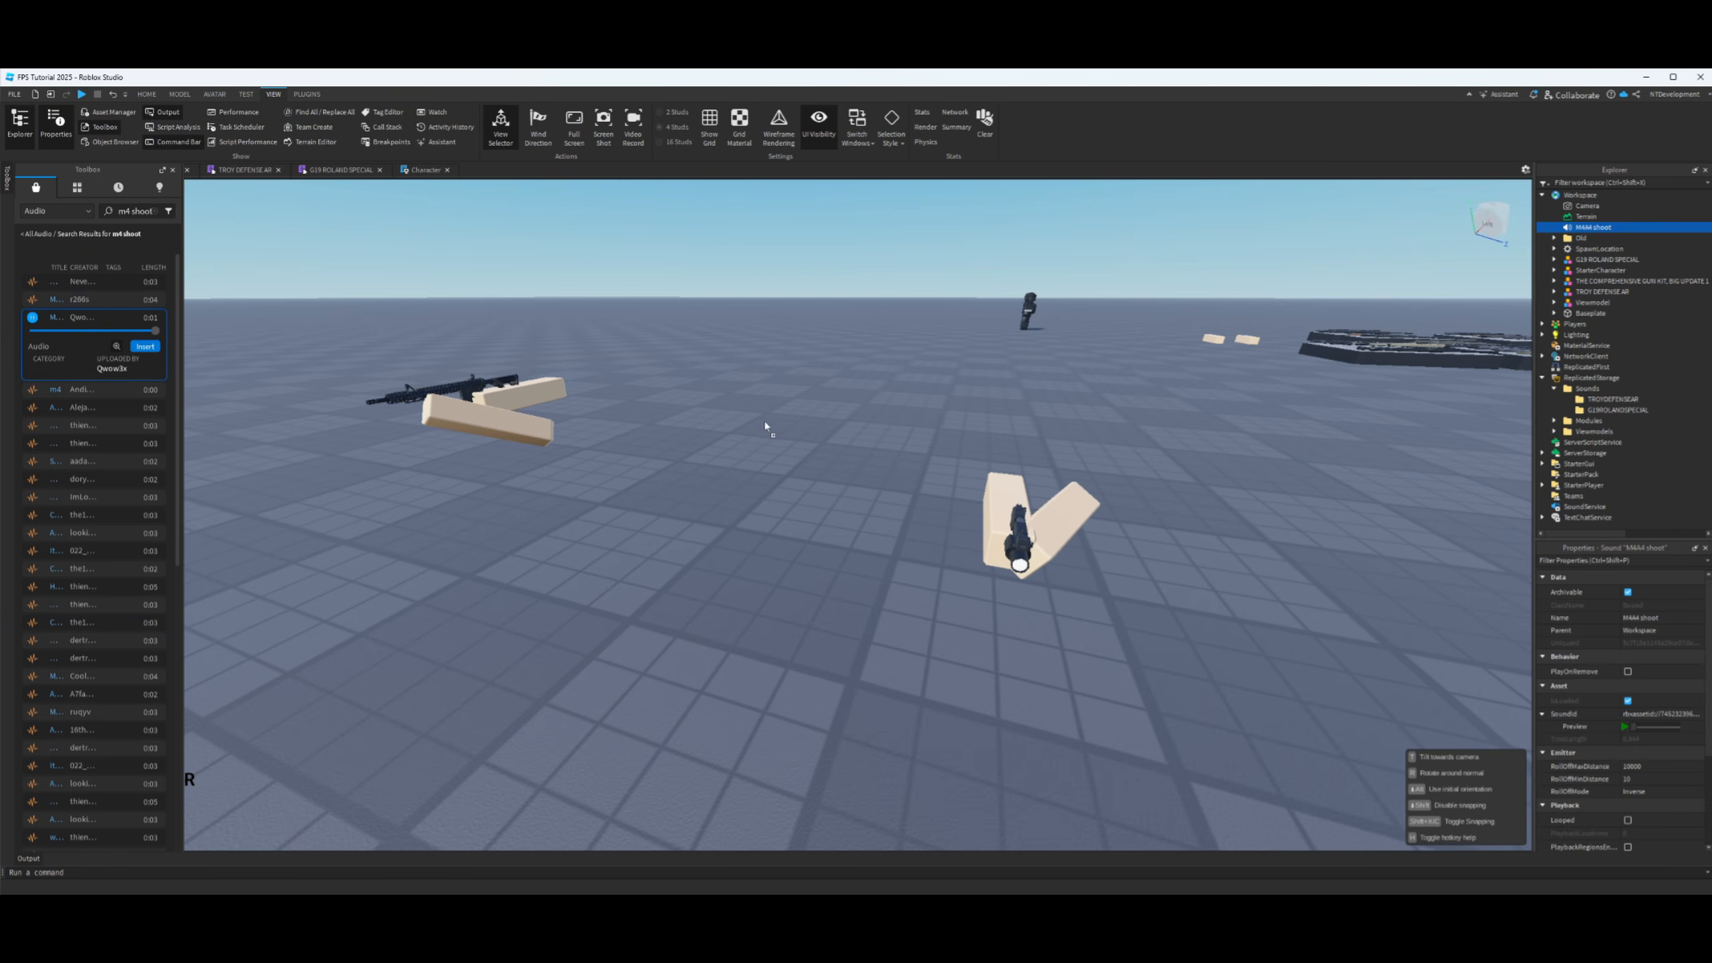
pyautogui.moveTo(766, 426); pyautogui.dragTo(859, 433)
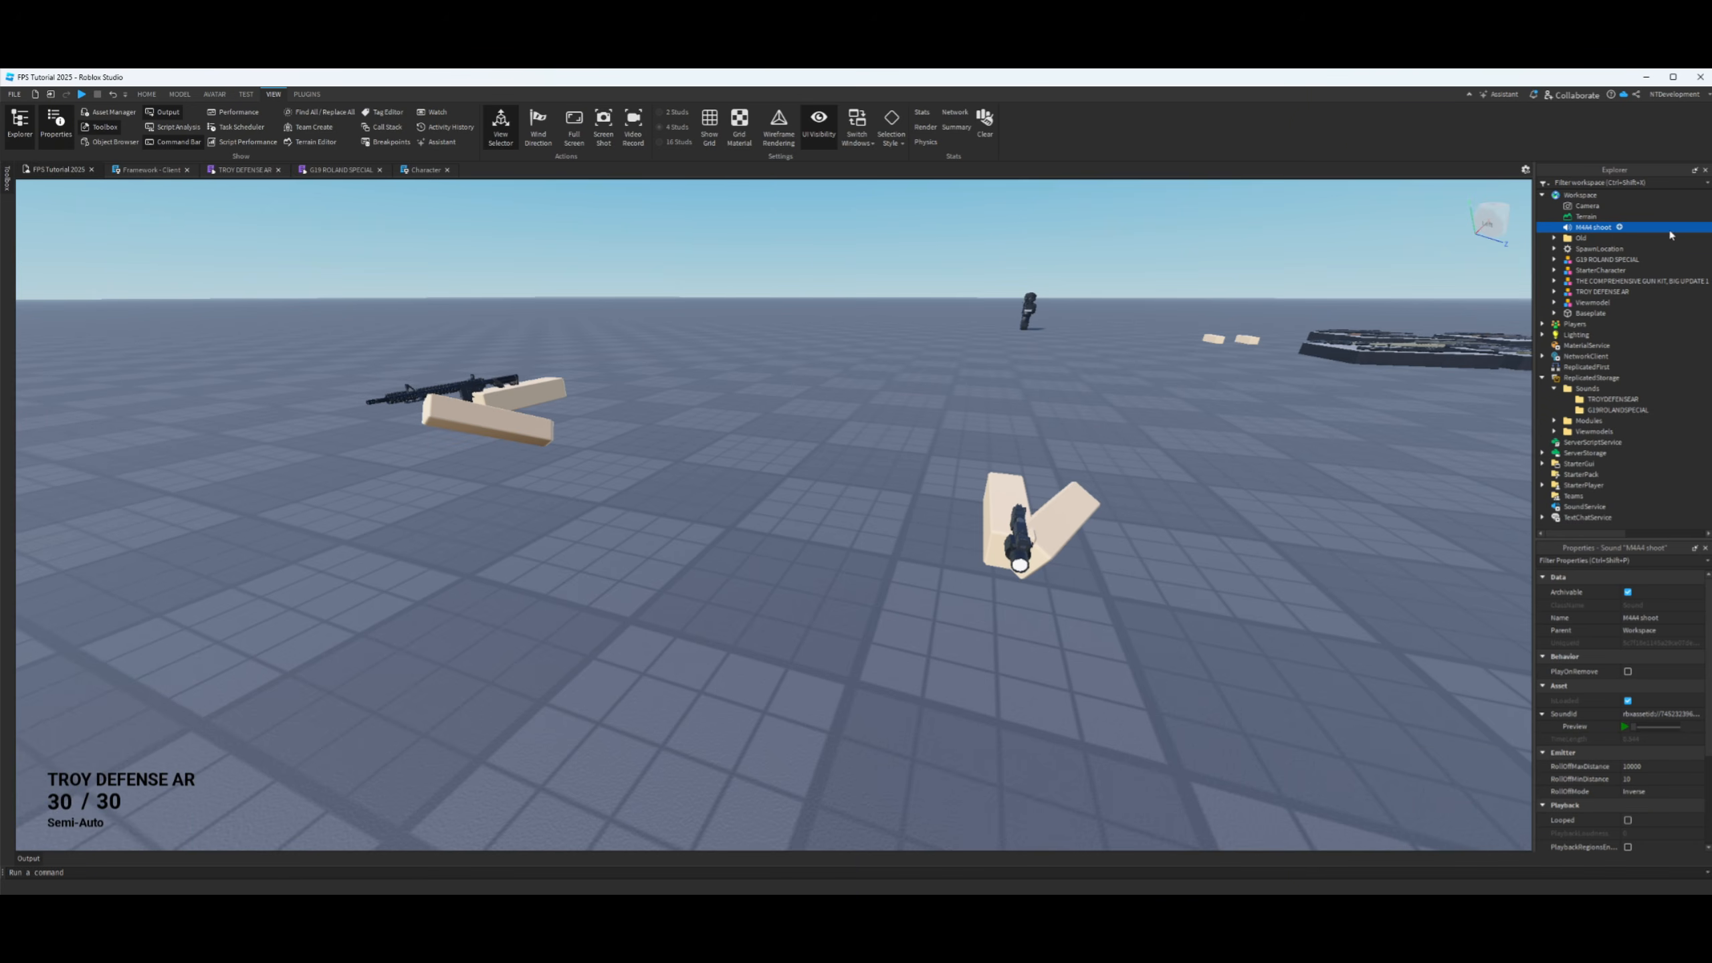
# - Move the inserted rifle sound into the TROYDEFENSEAR folder under Sounds and rename it Fire
pyautogui.moveTo(1593, 232); pyautogui.dragTo(1619, 398)
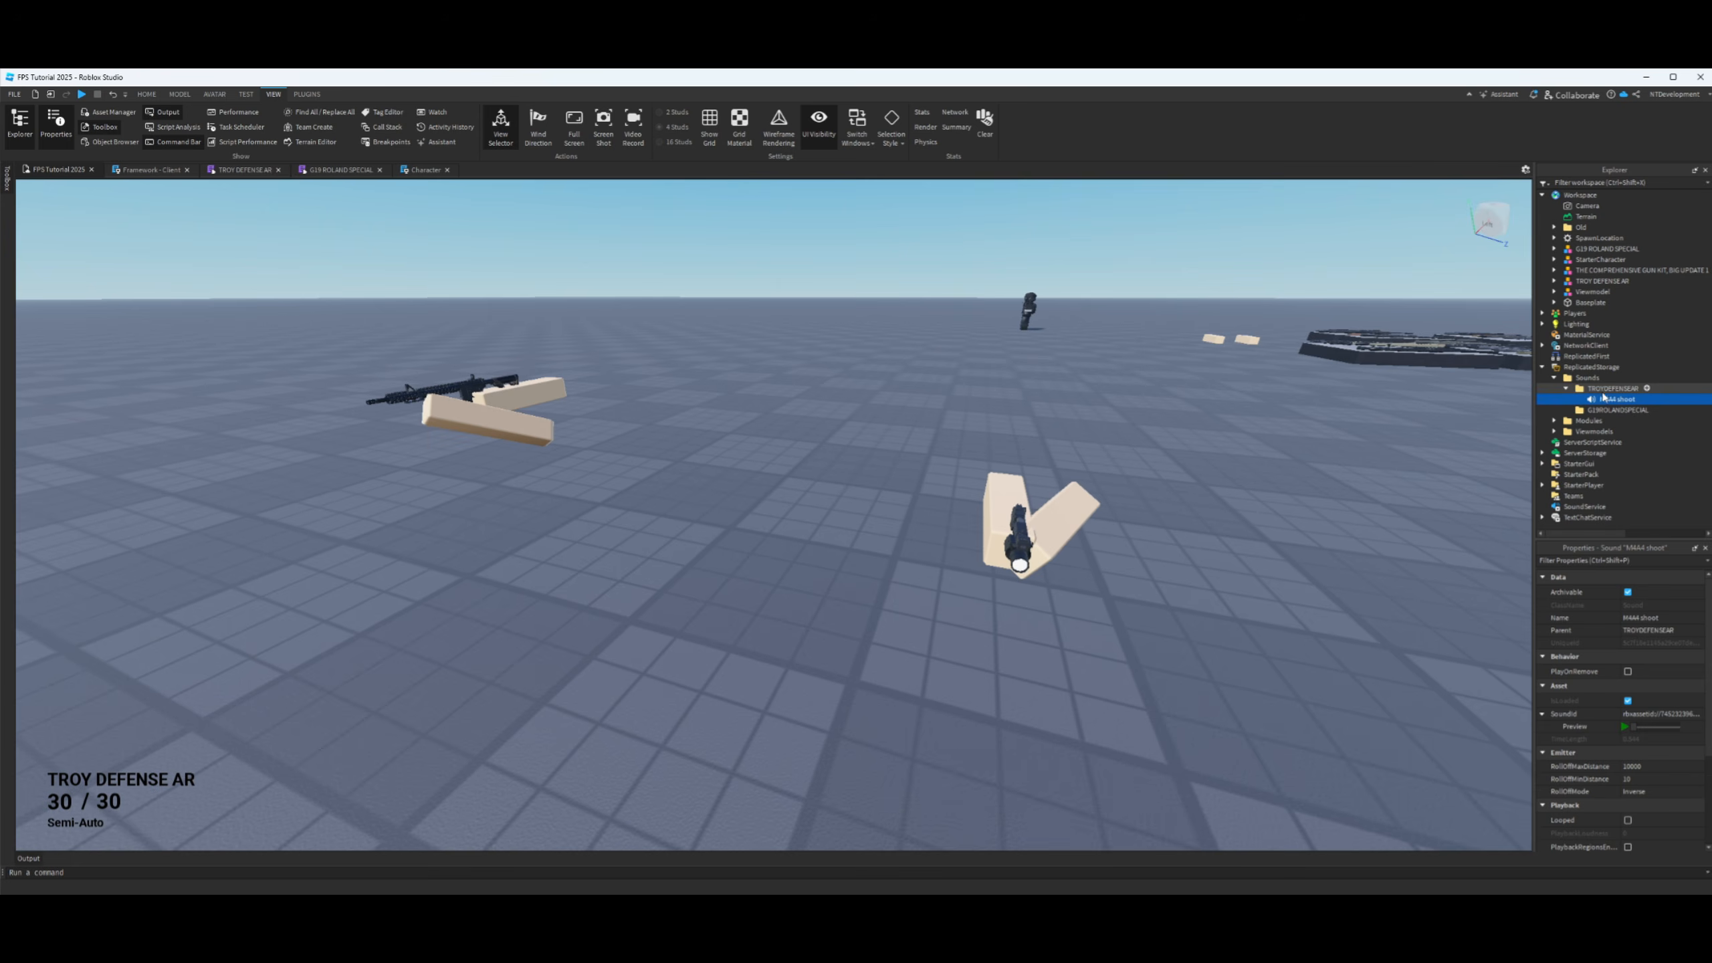
pyautogui.doubleClick(1620, 403)
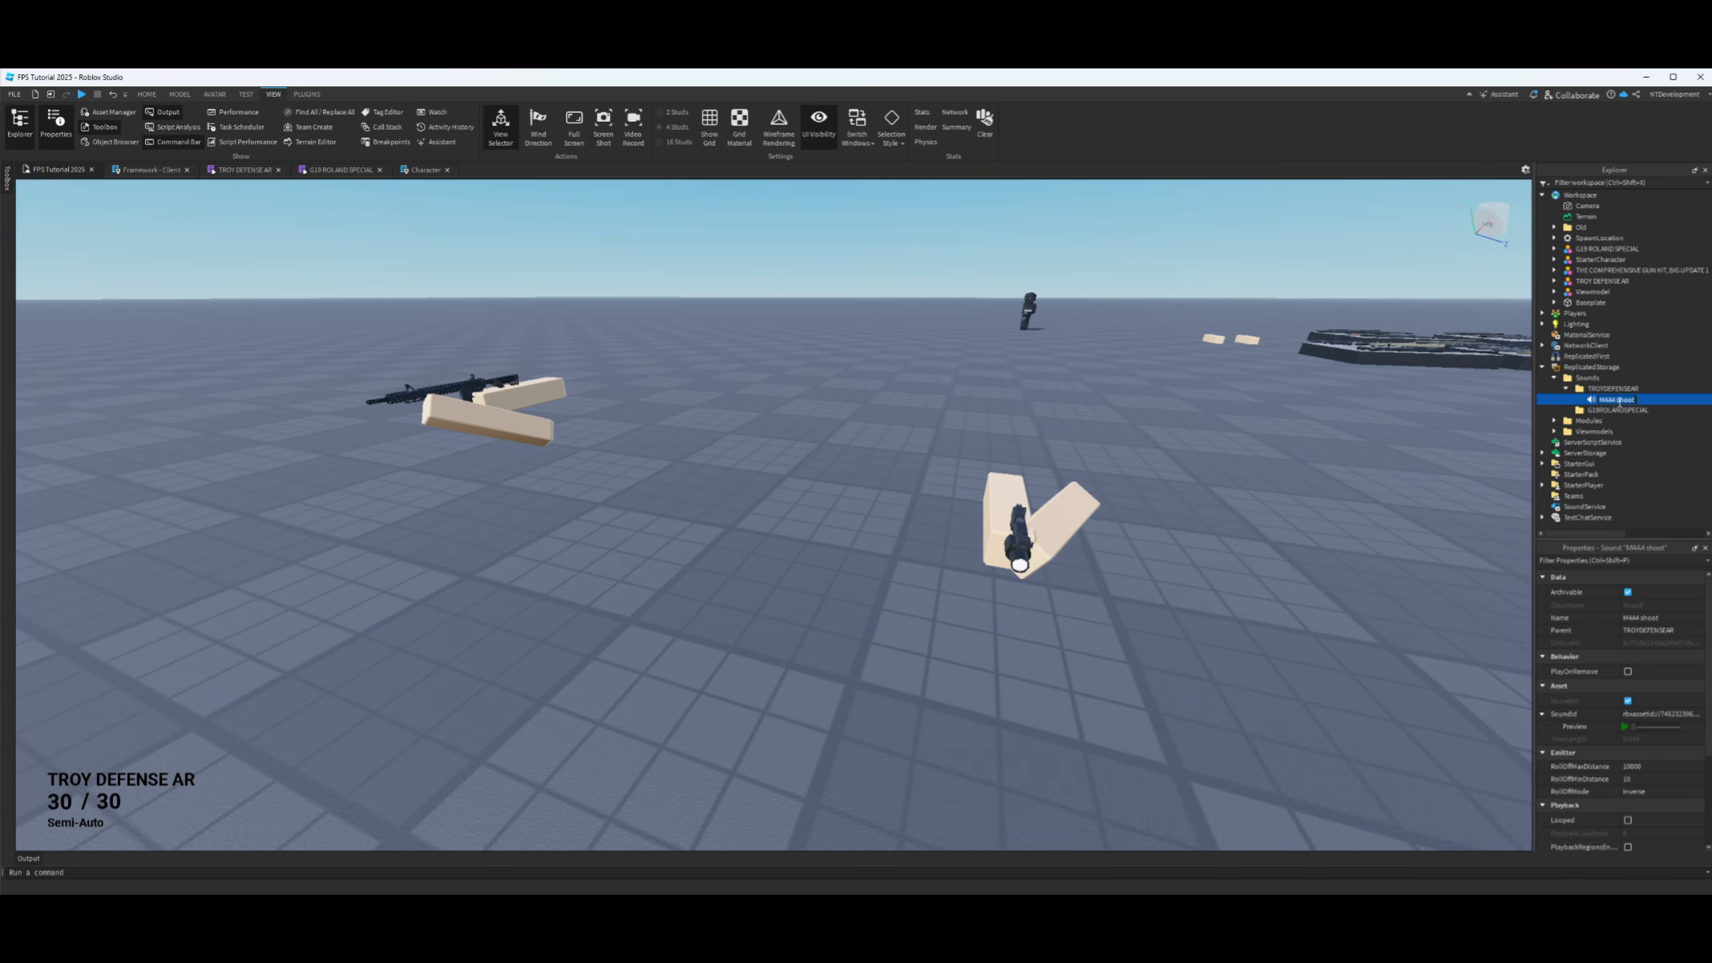
pyautogui.write('Fire')
pyautogui.press('Return')
# - Set the rifle's Fire sound volume to 1 and preview it
pyautogui.scroll(-4, 1632, 729)
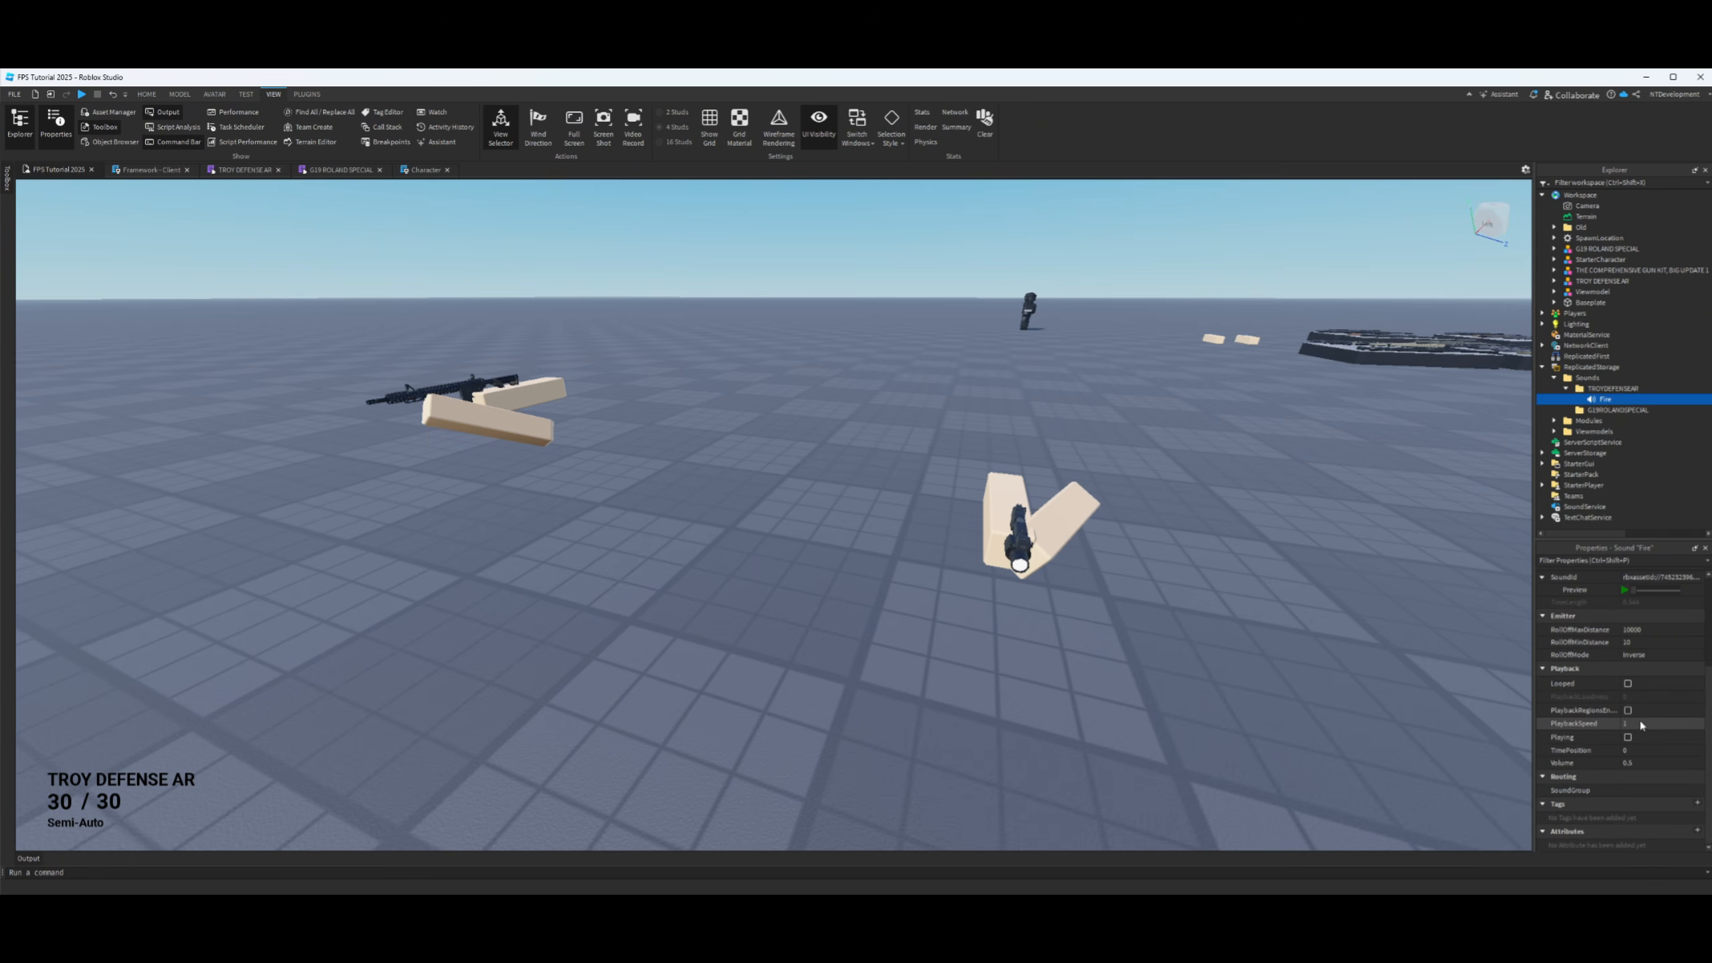
pyautogui.click(1645, 766)
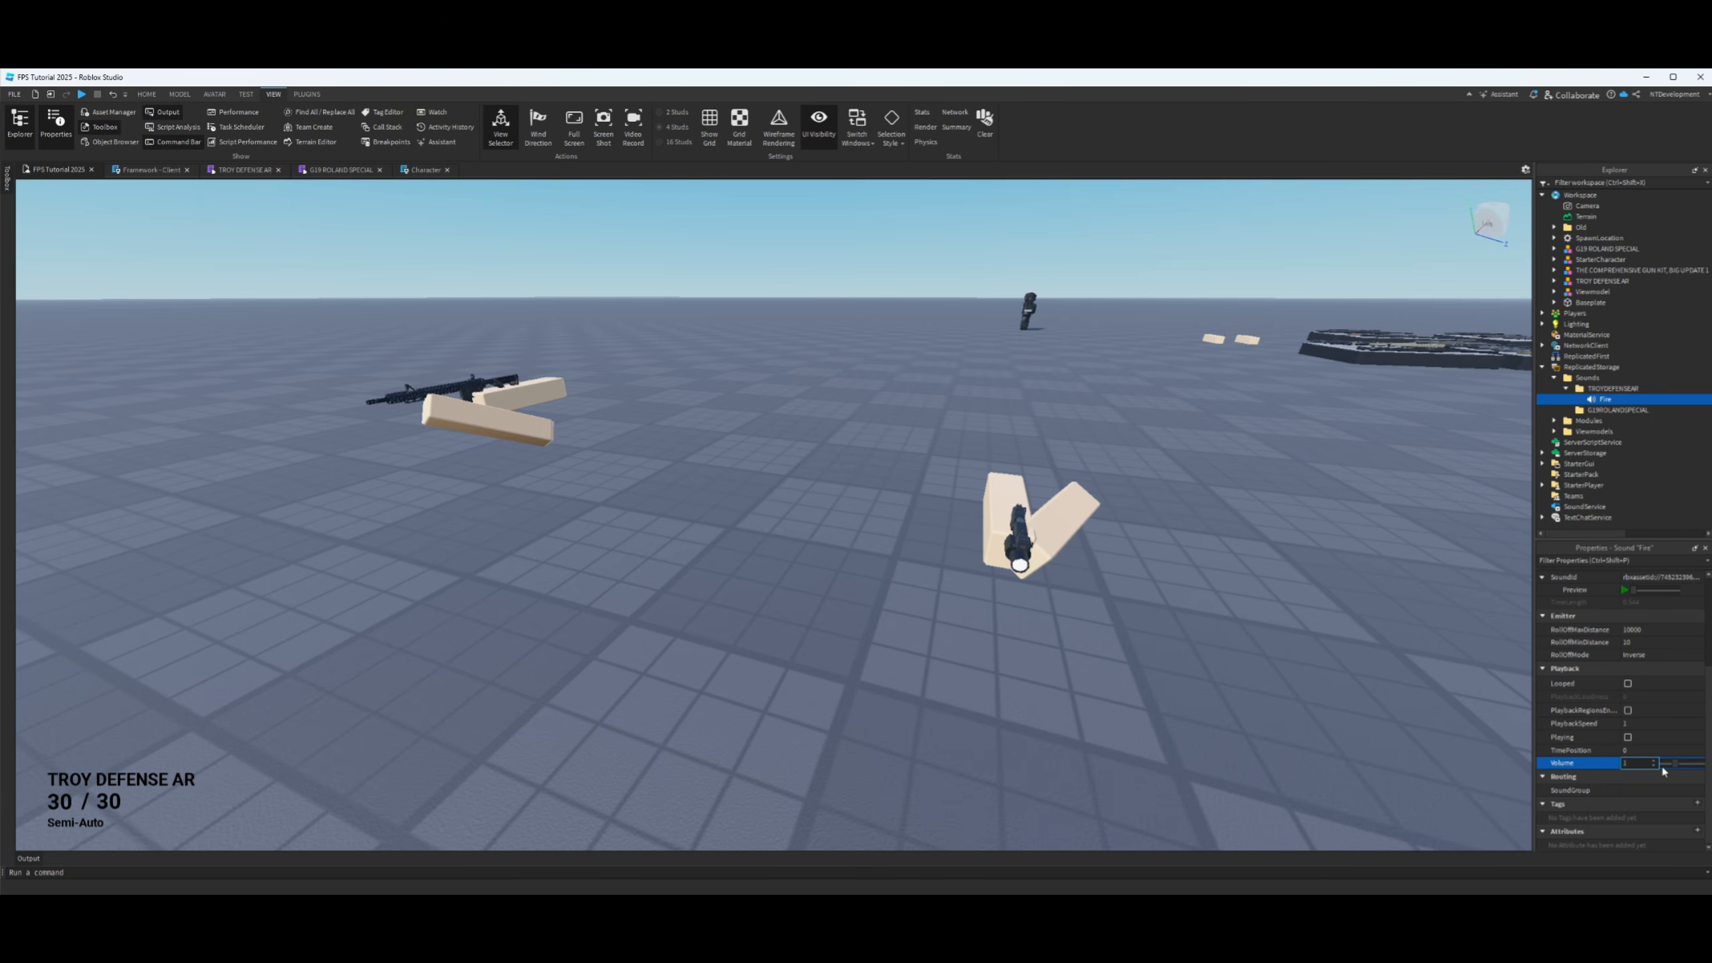
pyautogui.click(1625, 590)
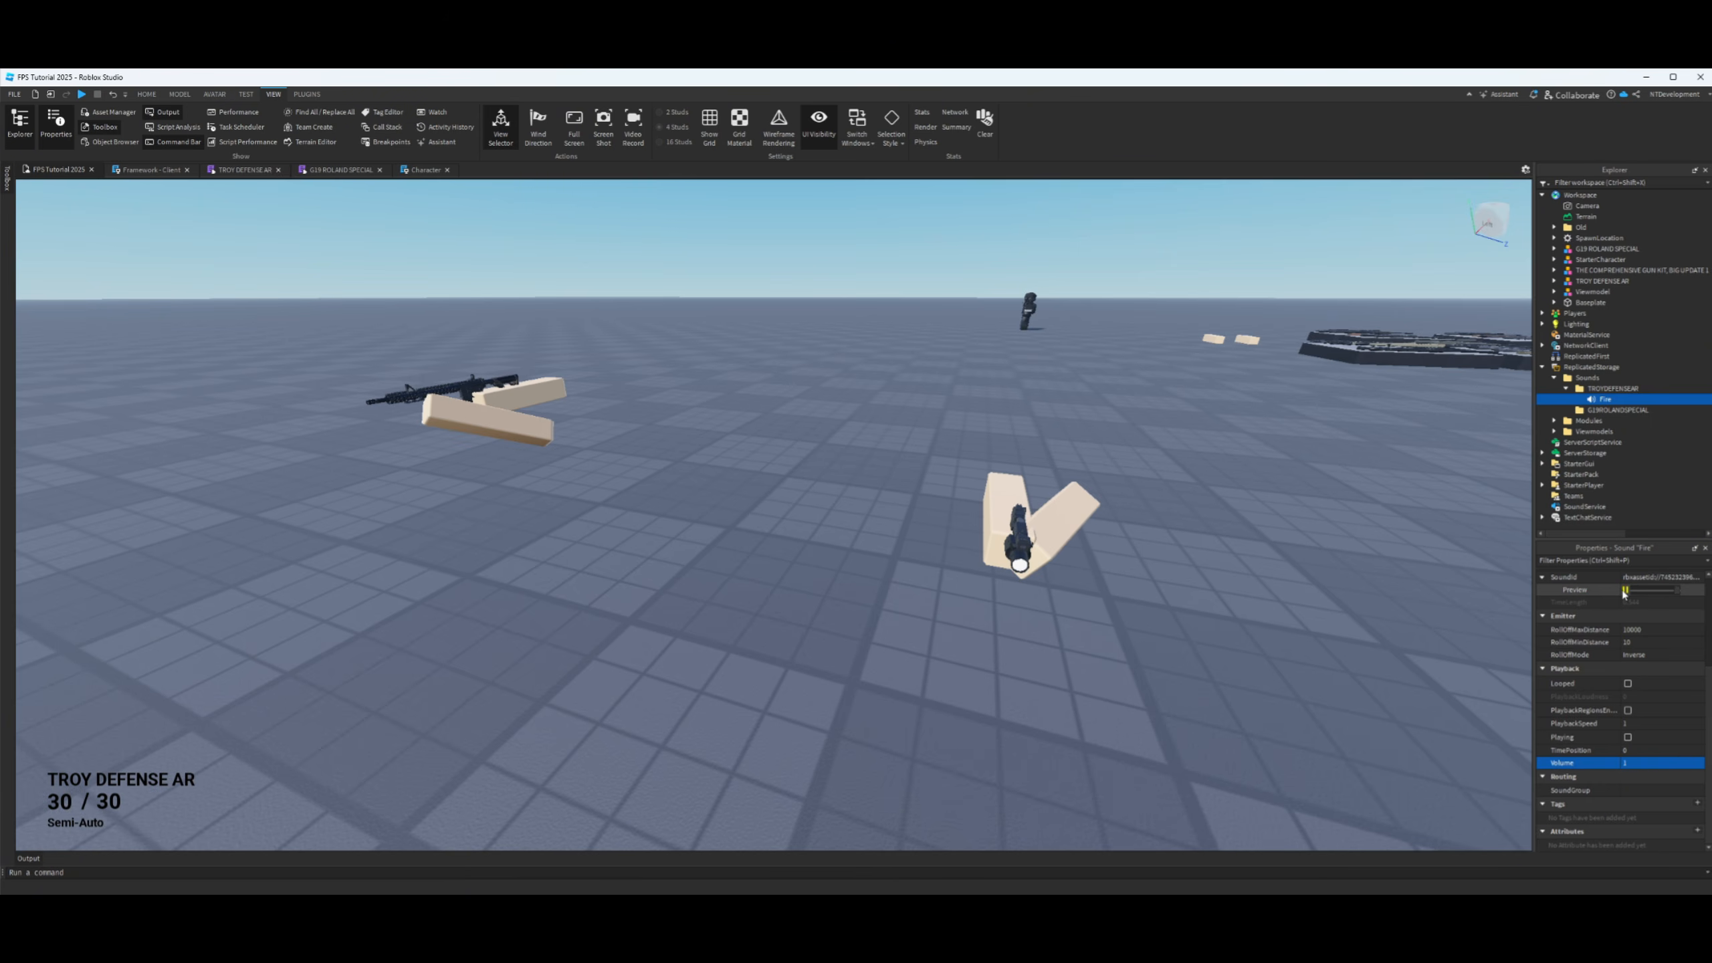
pyautogui.click(1625, 590)
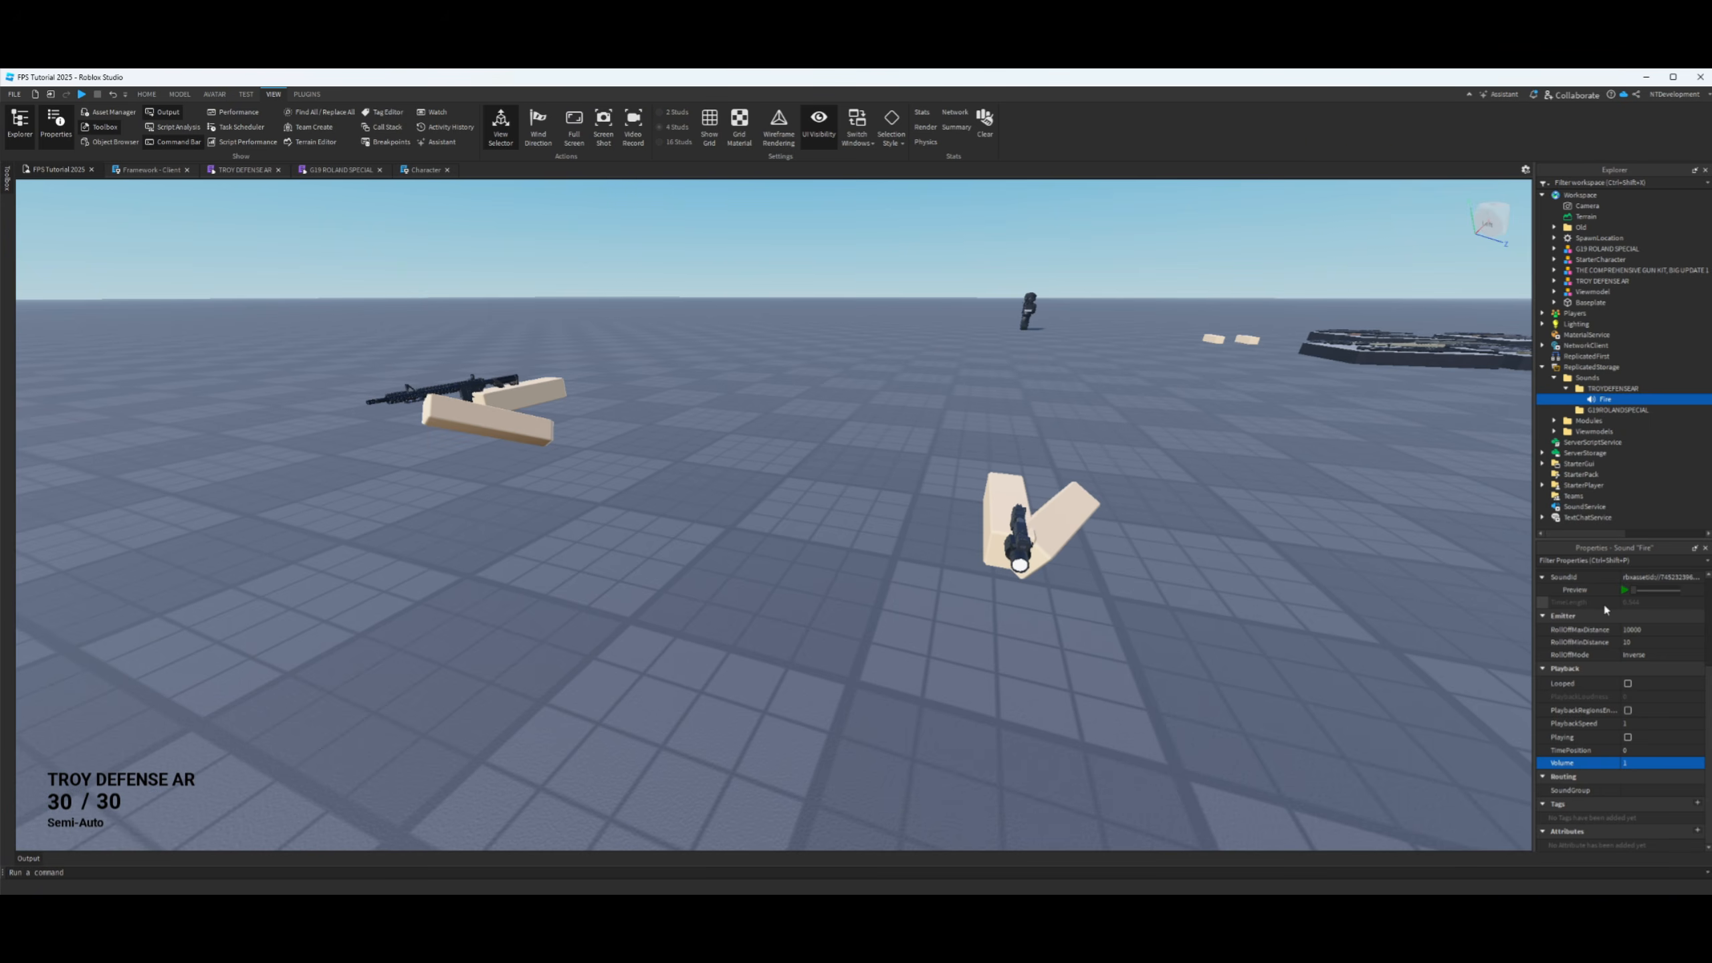
# - Search the Toolbox audio library for "glock shoot"
pyautogui.click(9, 181)
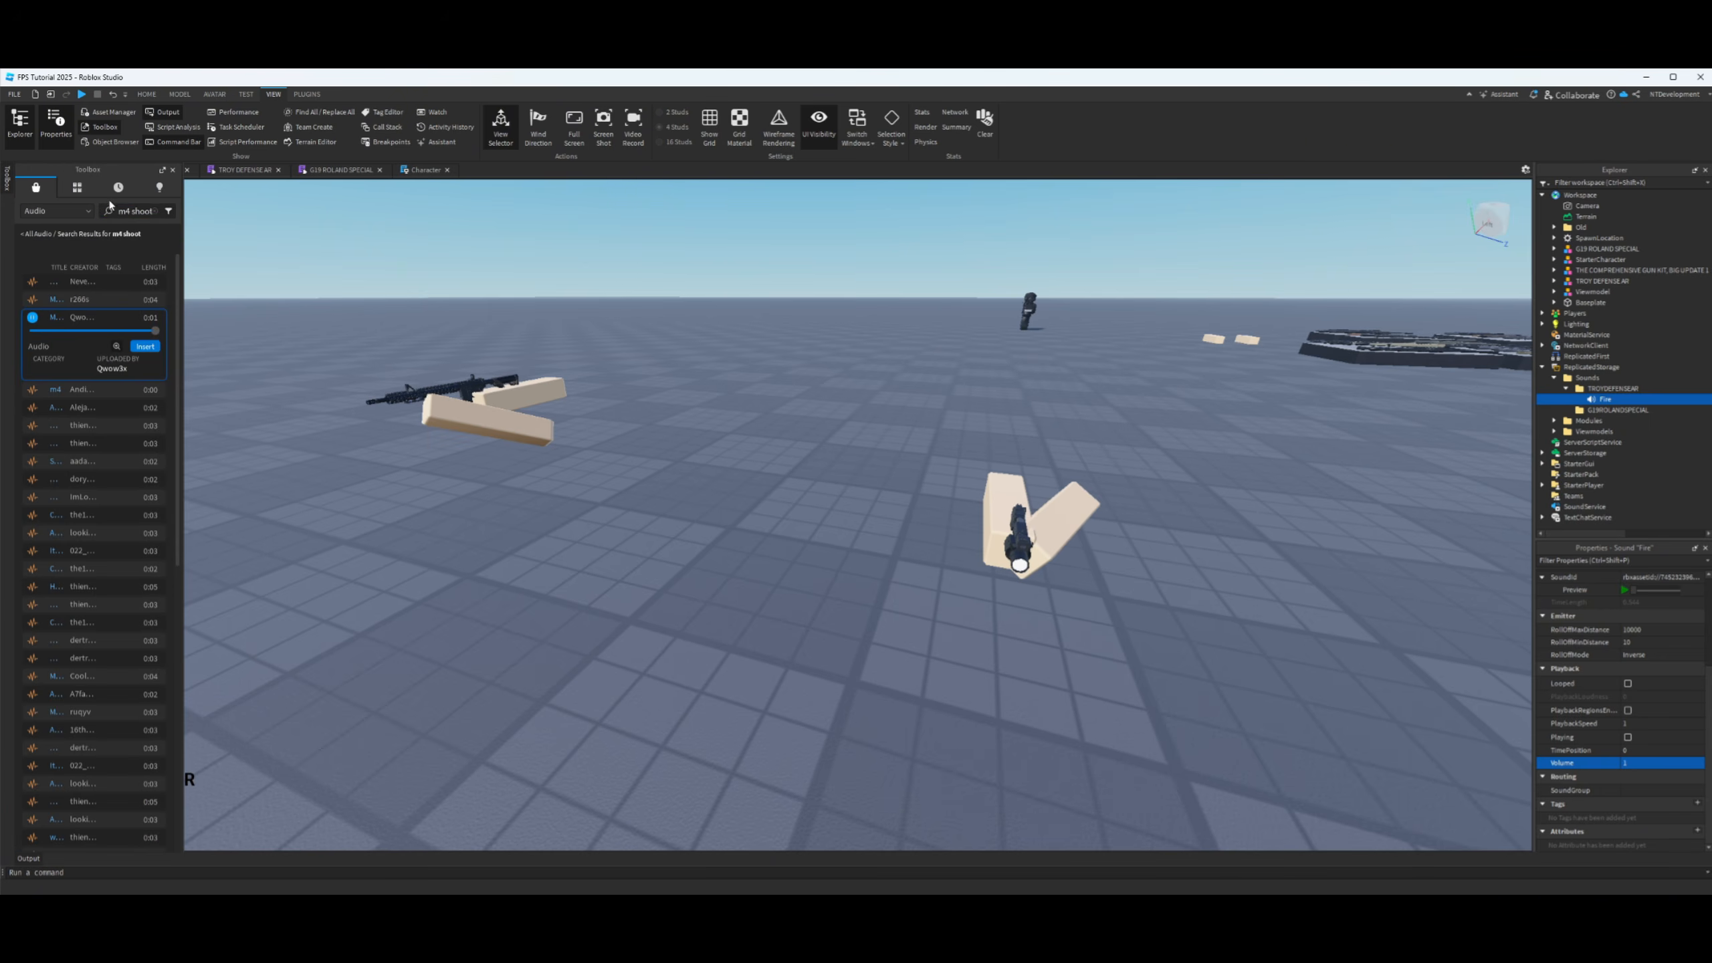
pyautogui.click(154, 212)
pyautogui.write('glock shoot')
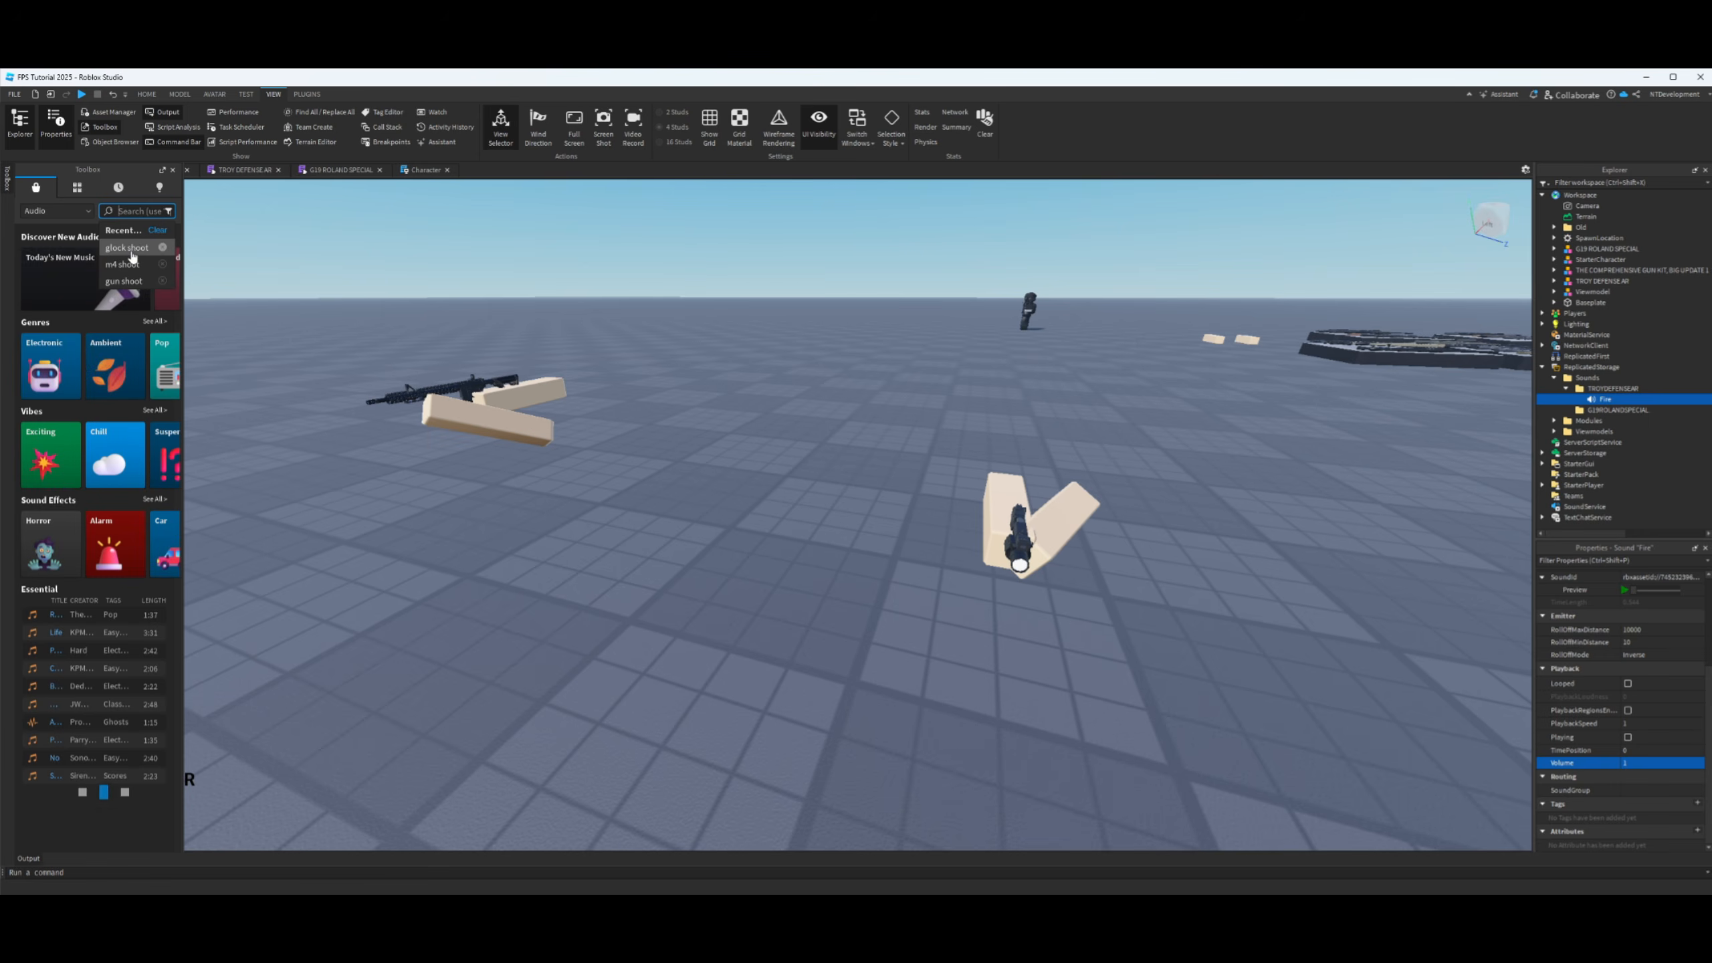
pyautogui.press('Return')
# - Preview the glock shoot audio results one after another to compare candidate firing sounds for the pistol
pyautogui.click(32, 281)
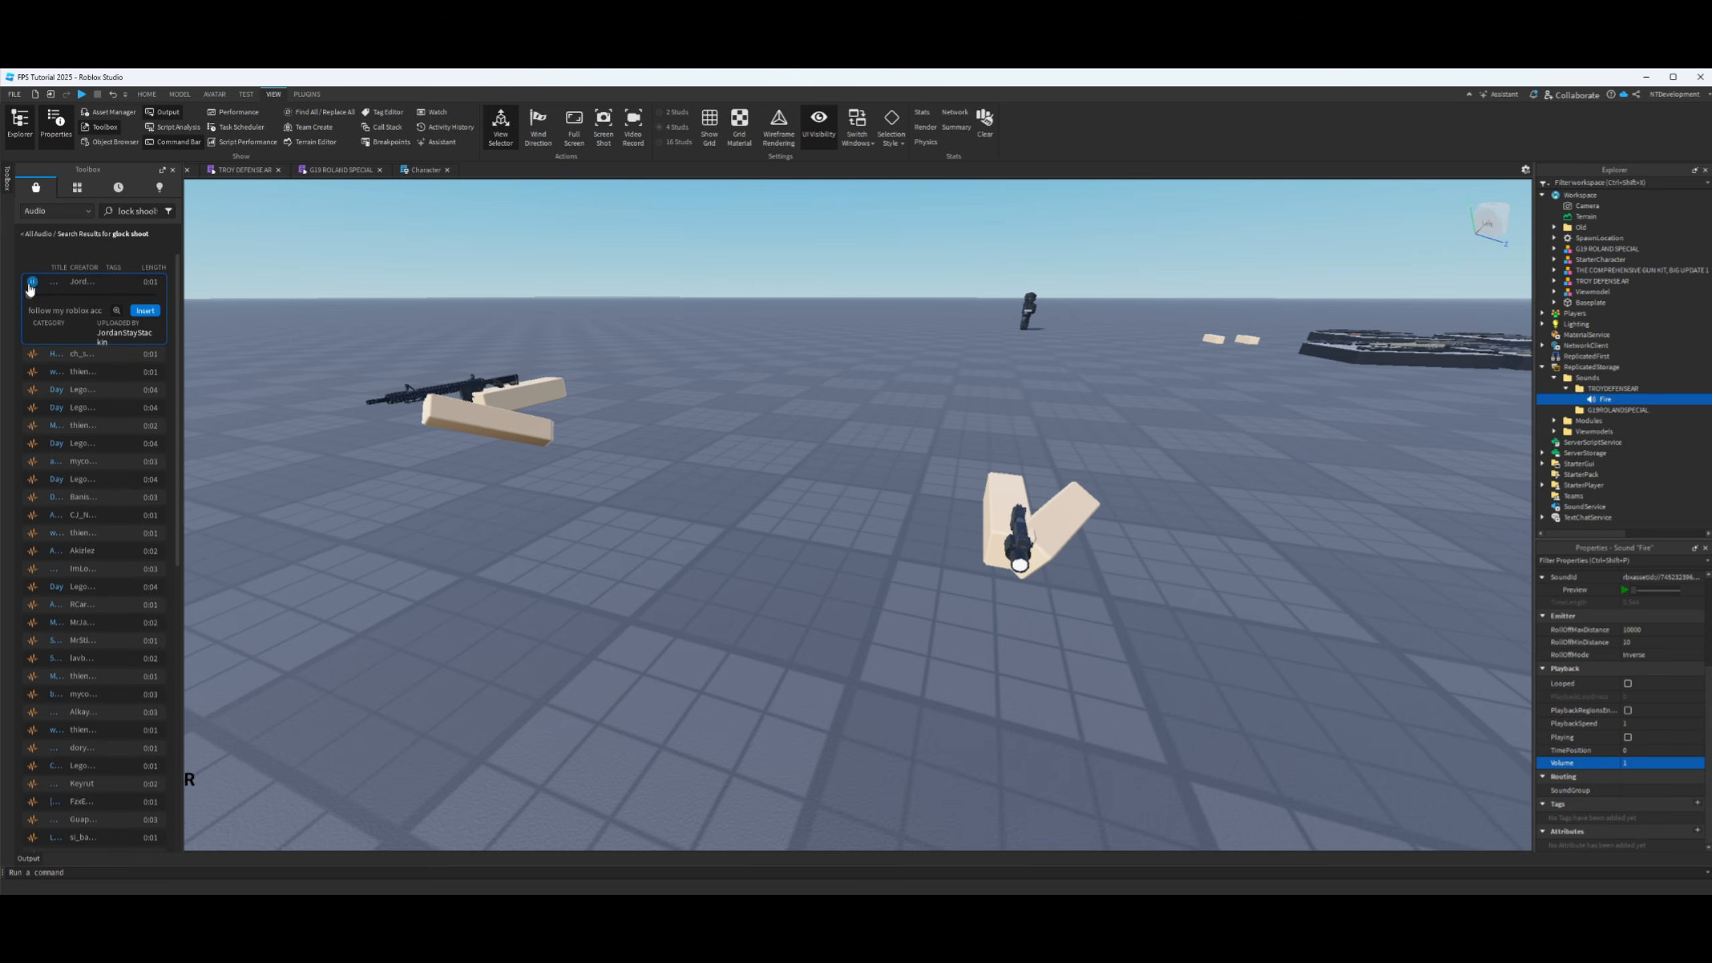
pyautogui.click(32, 353)
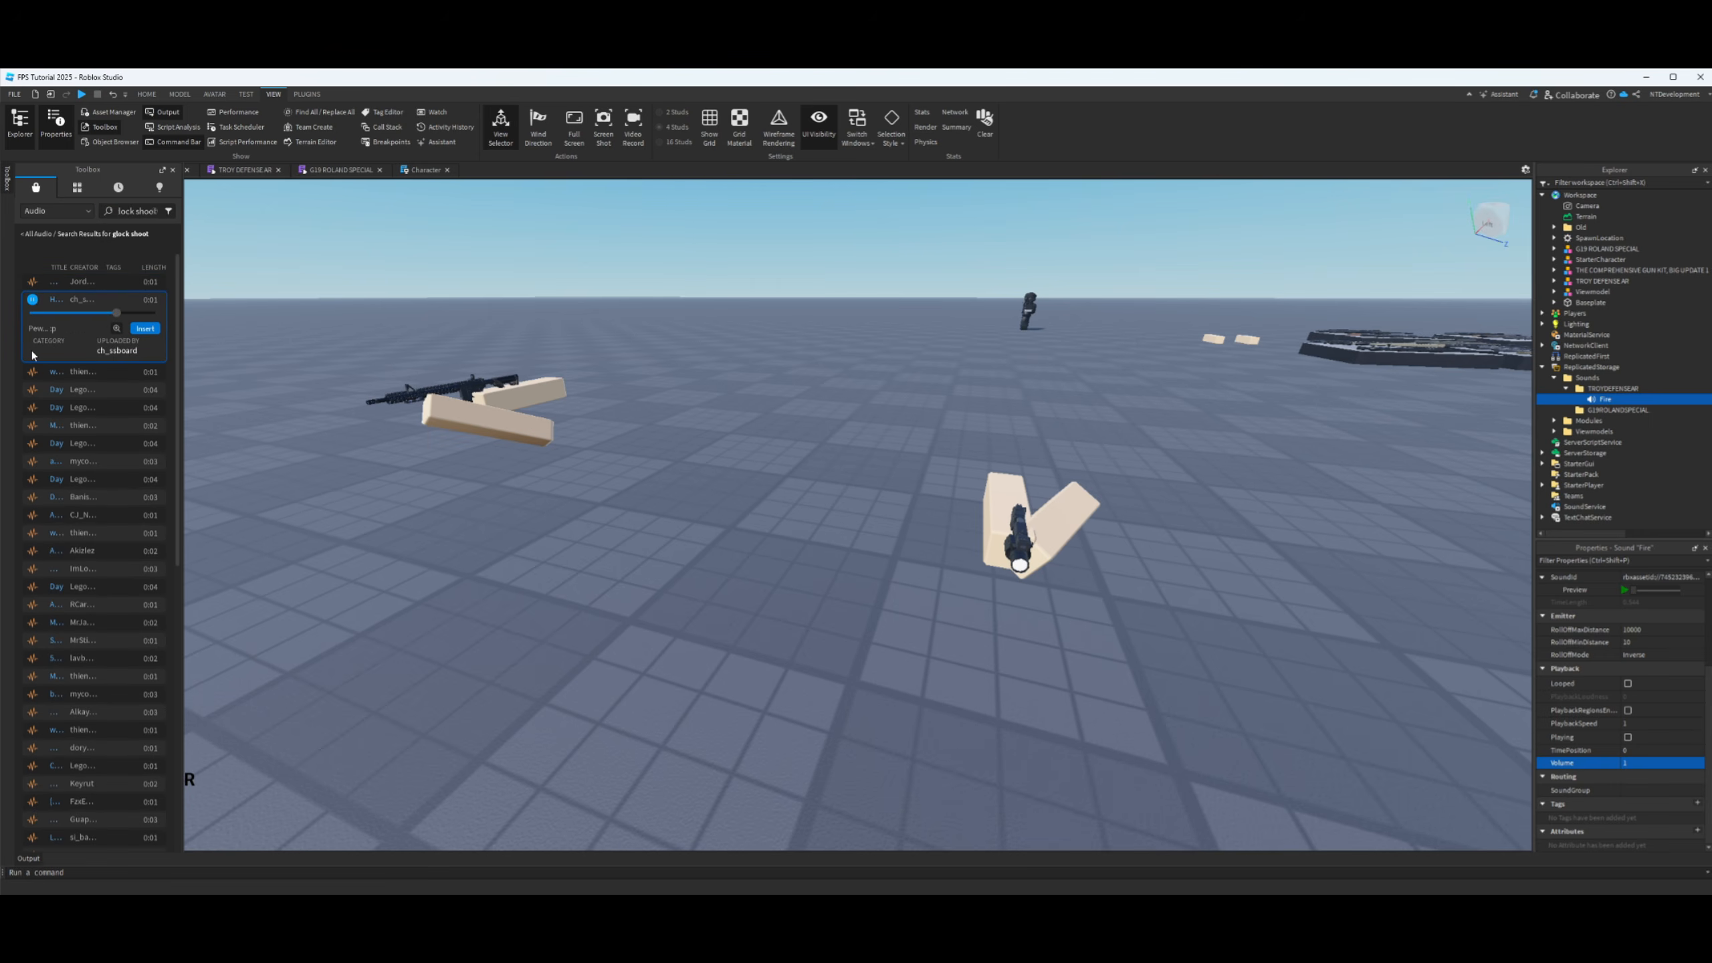
pyautogui.click(32, 374)
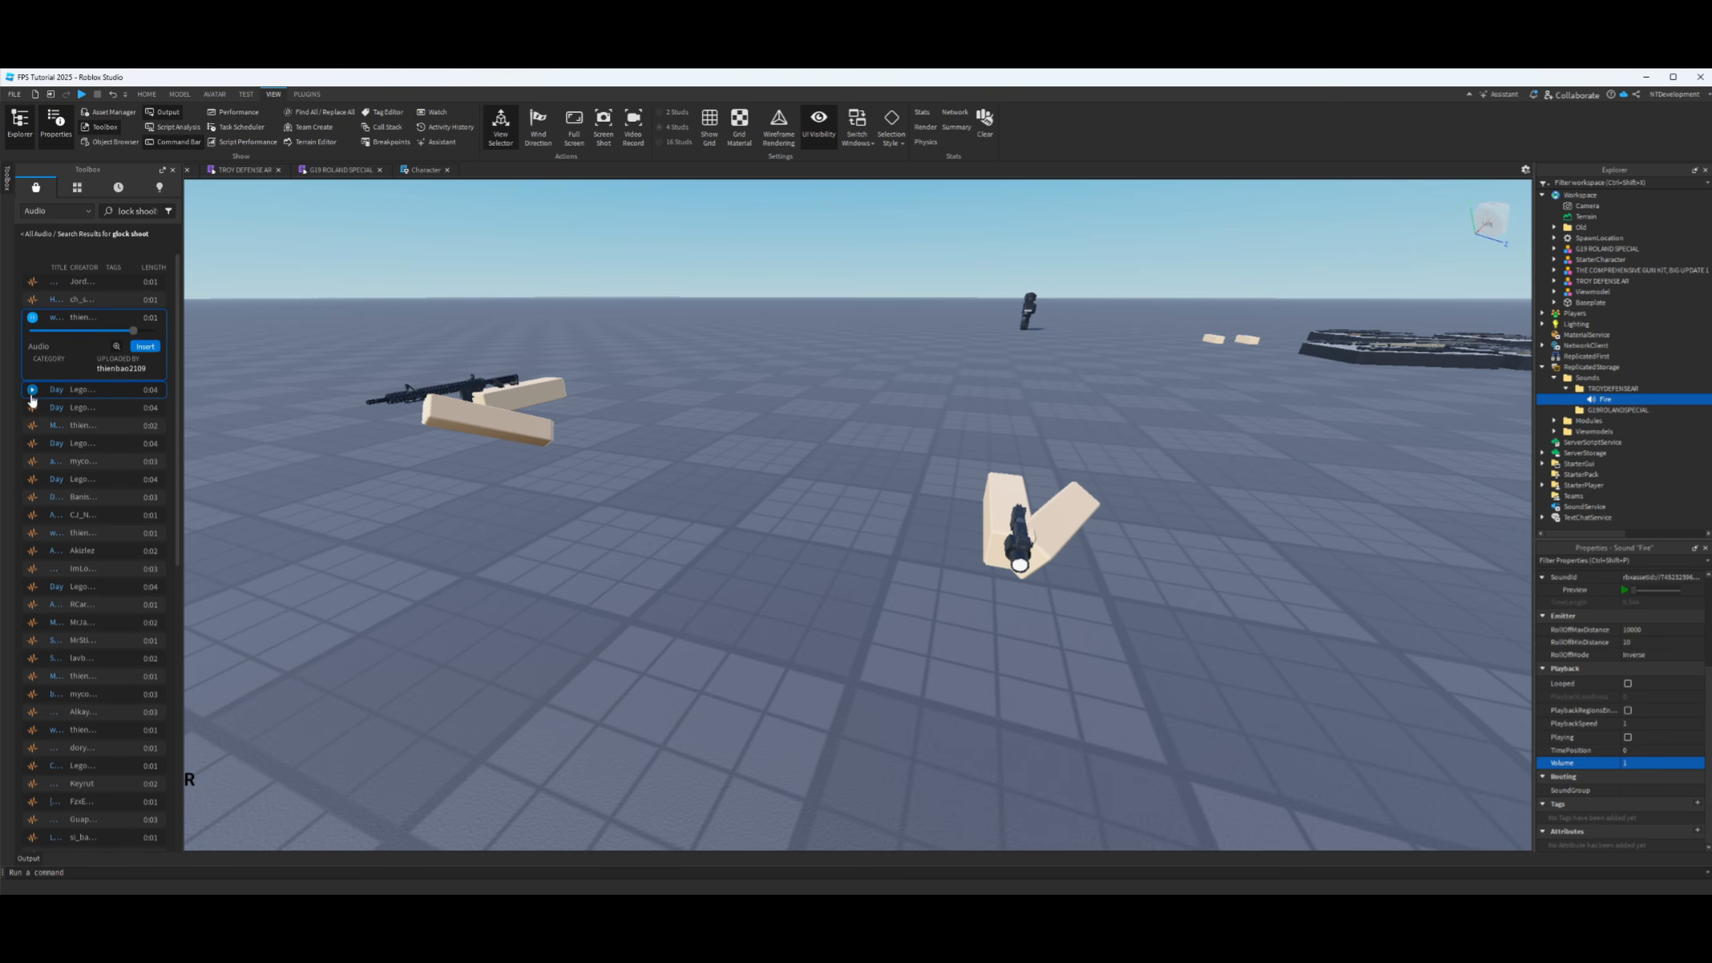
pyautogui.click(32, 389)
pyautogui.click(32, 408)
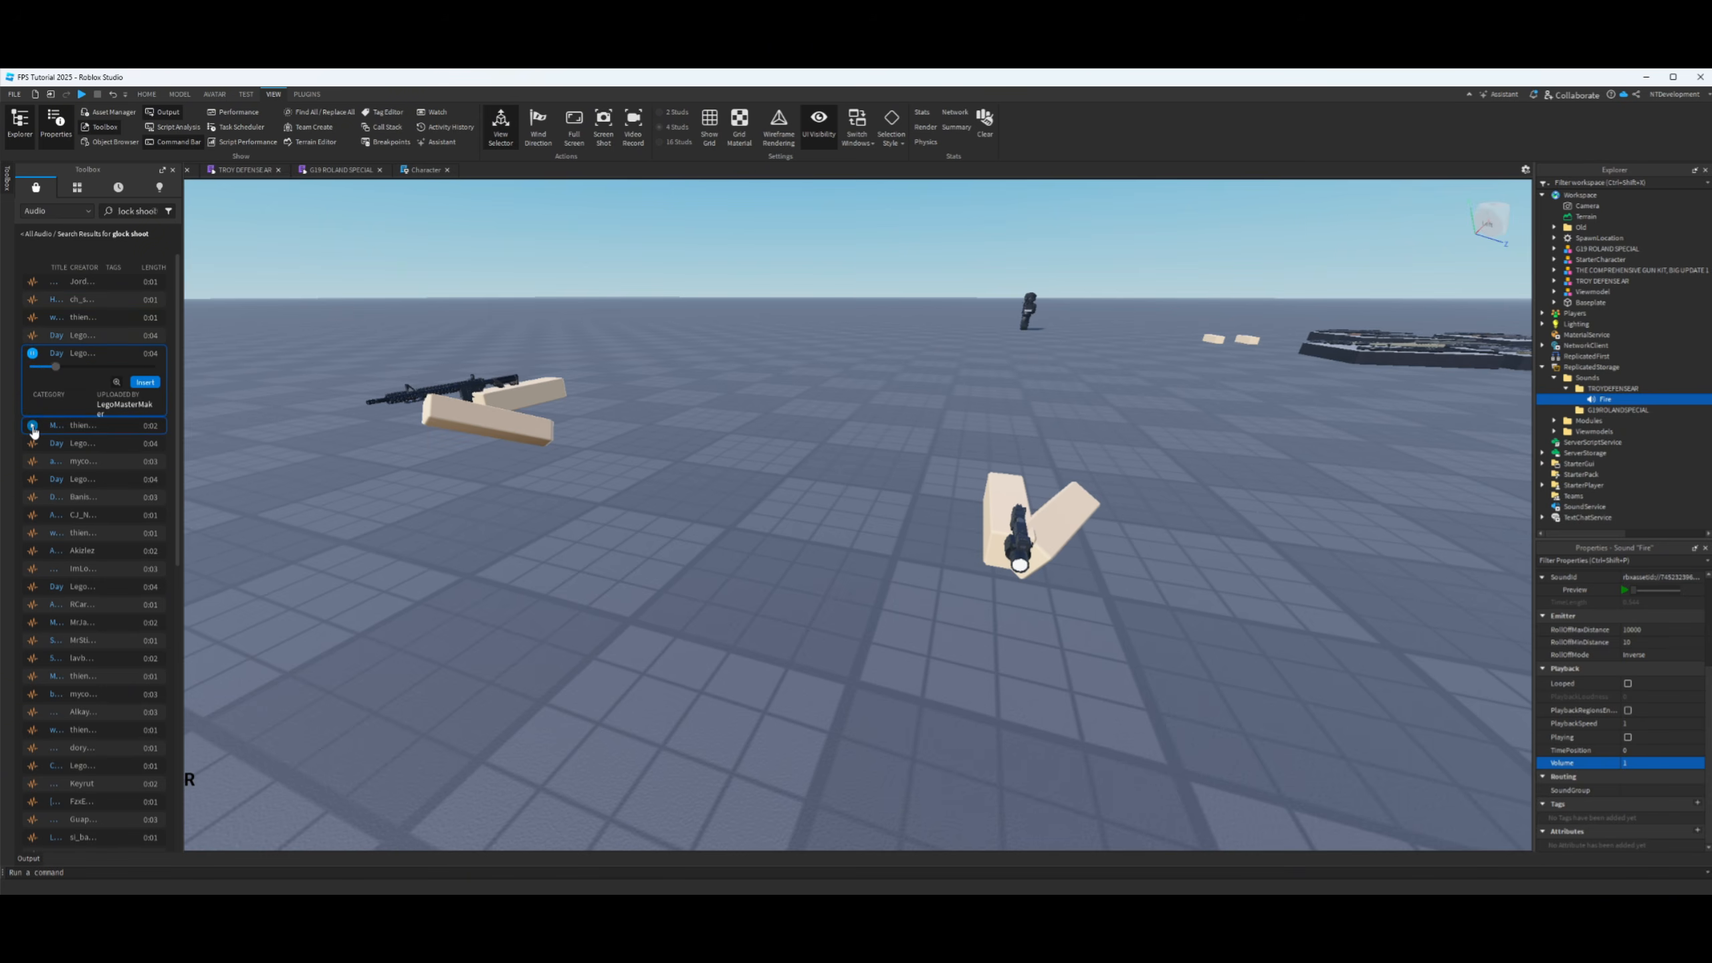
pyautogui.click(33, 429)
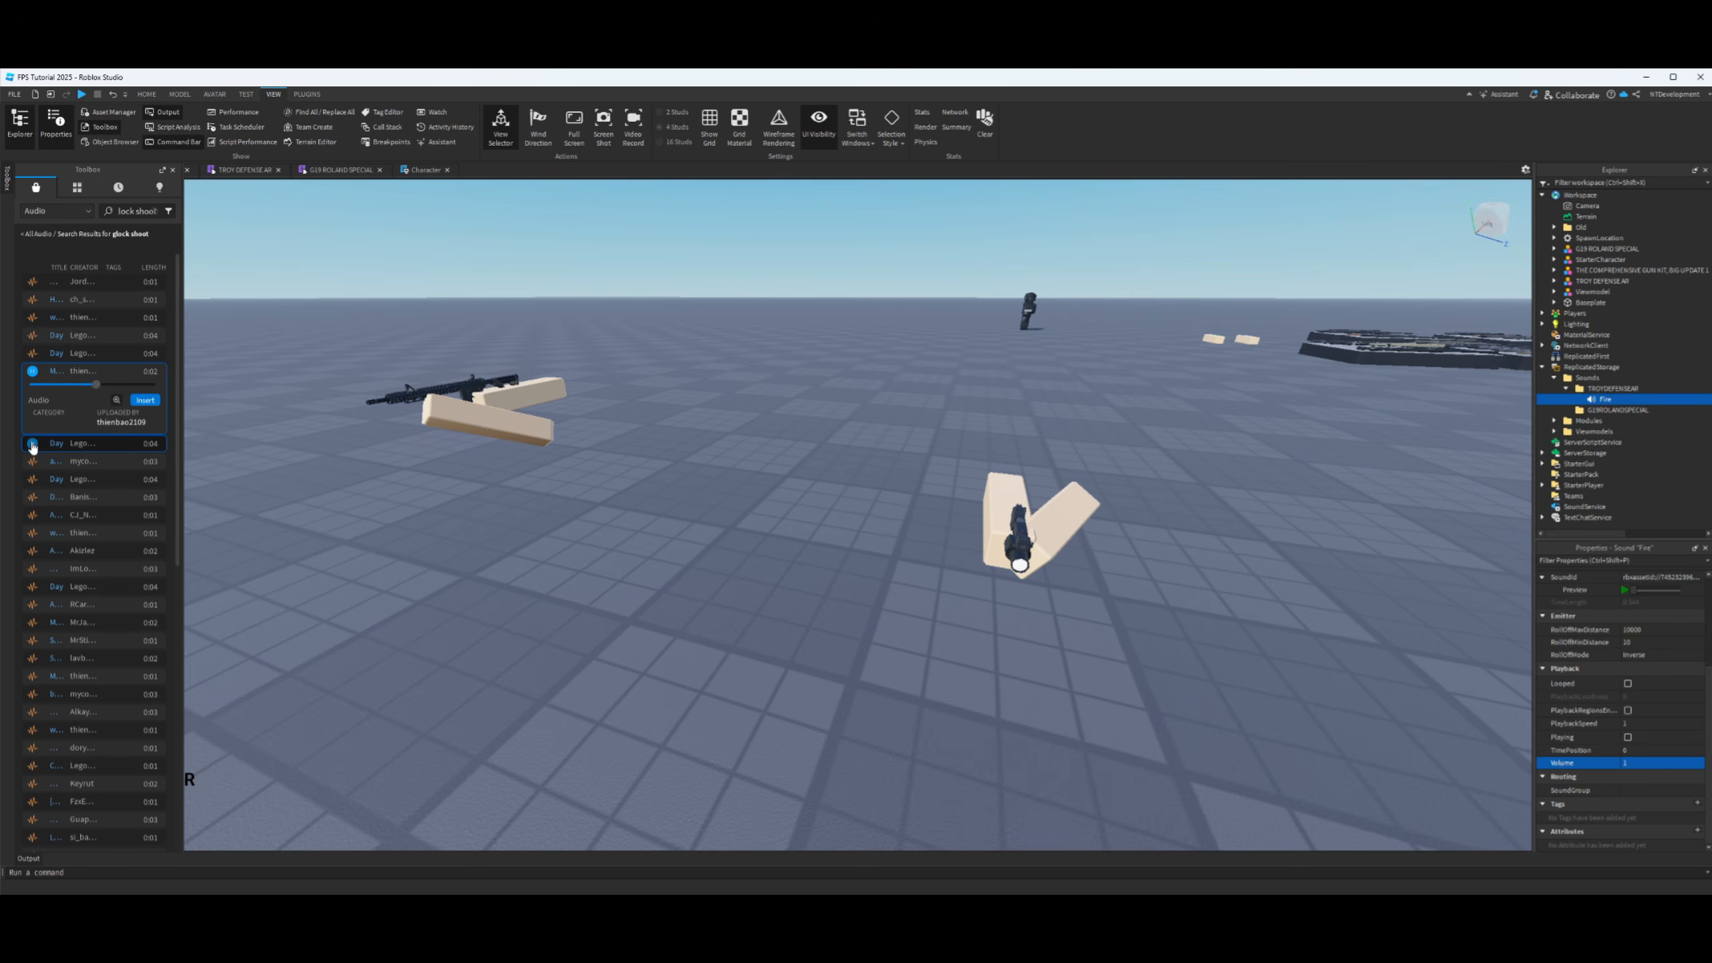
pyautogui.click(32, 479)
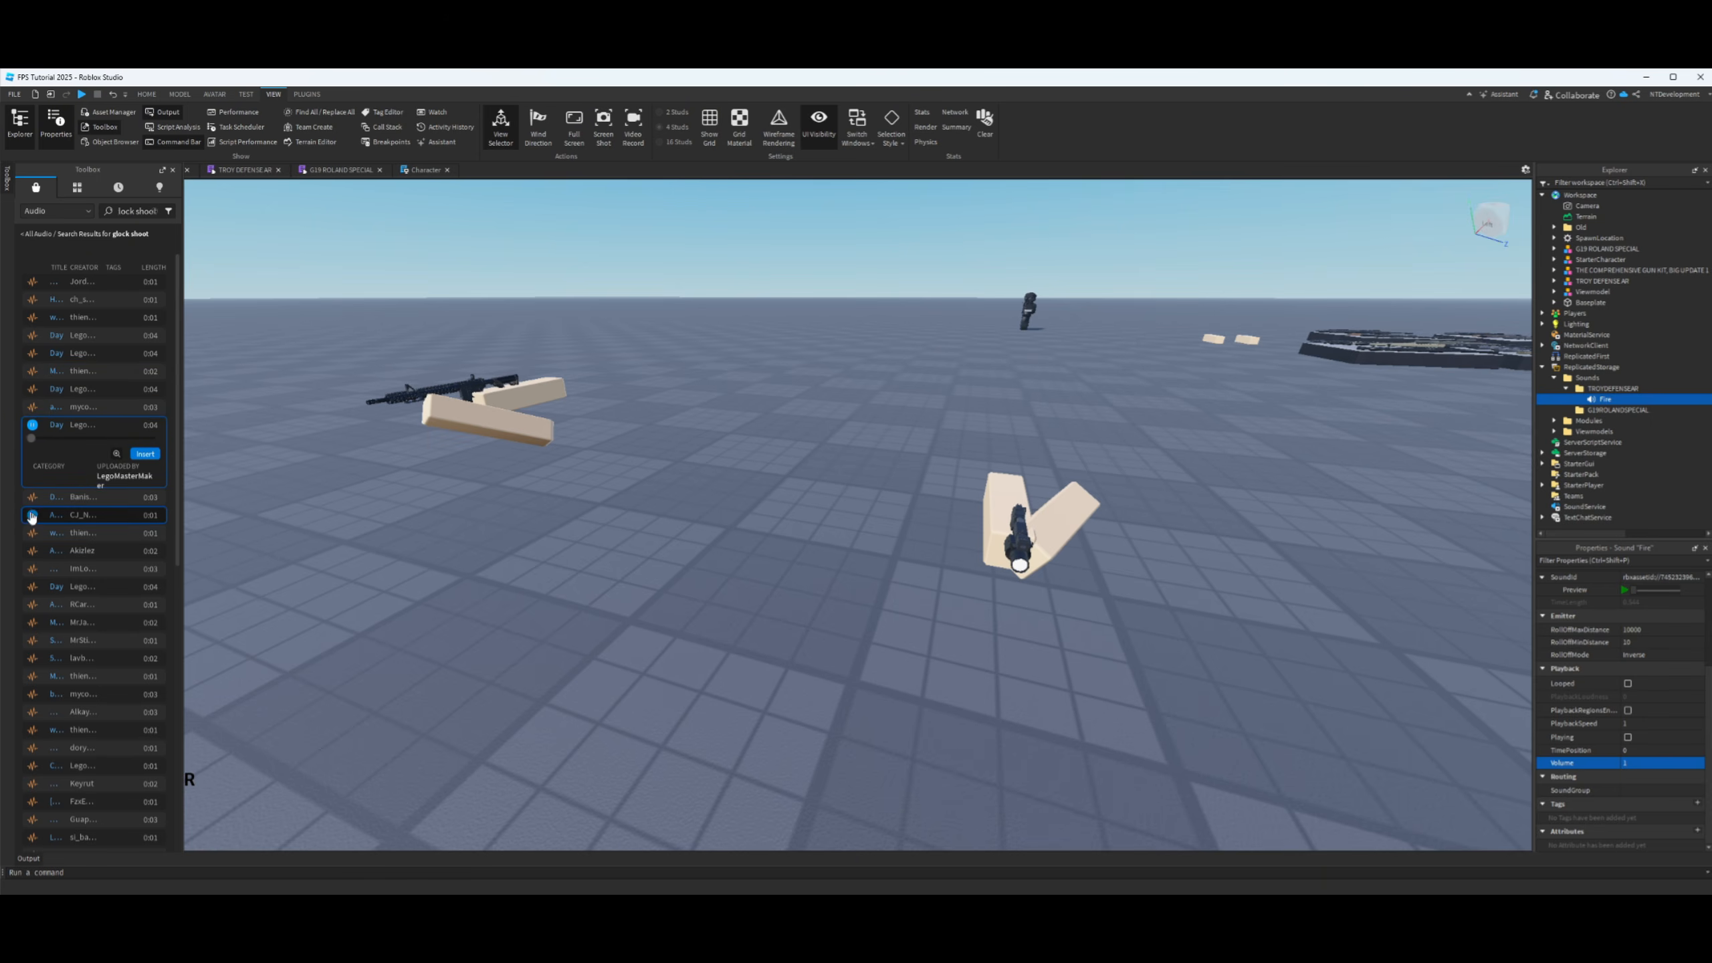
pyautogui.click(32, 514)
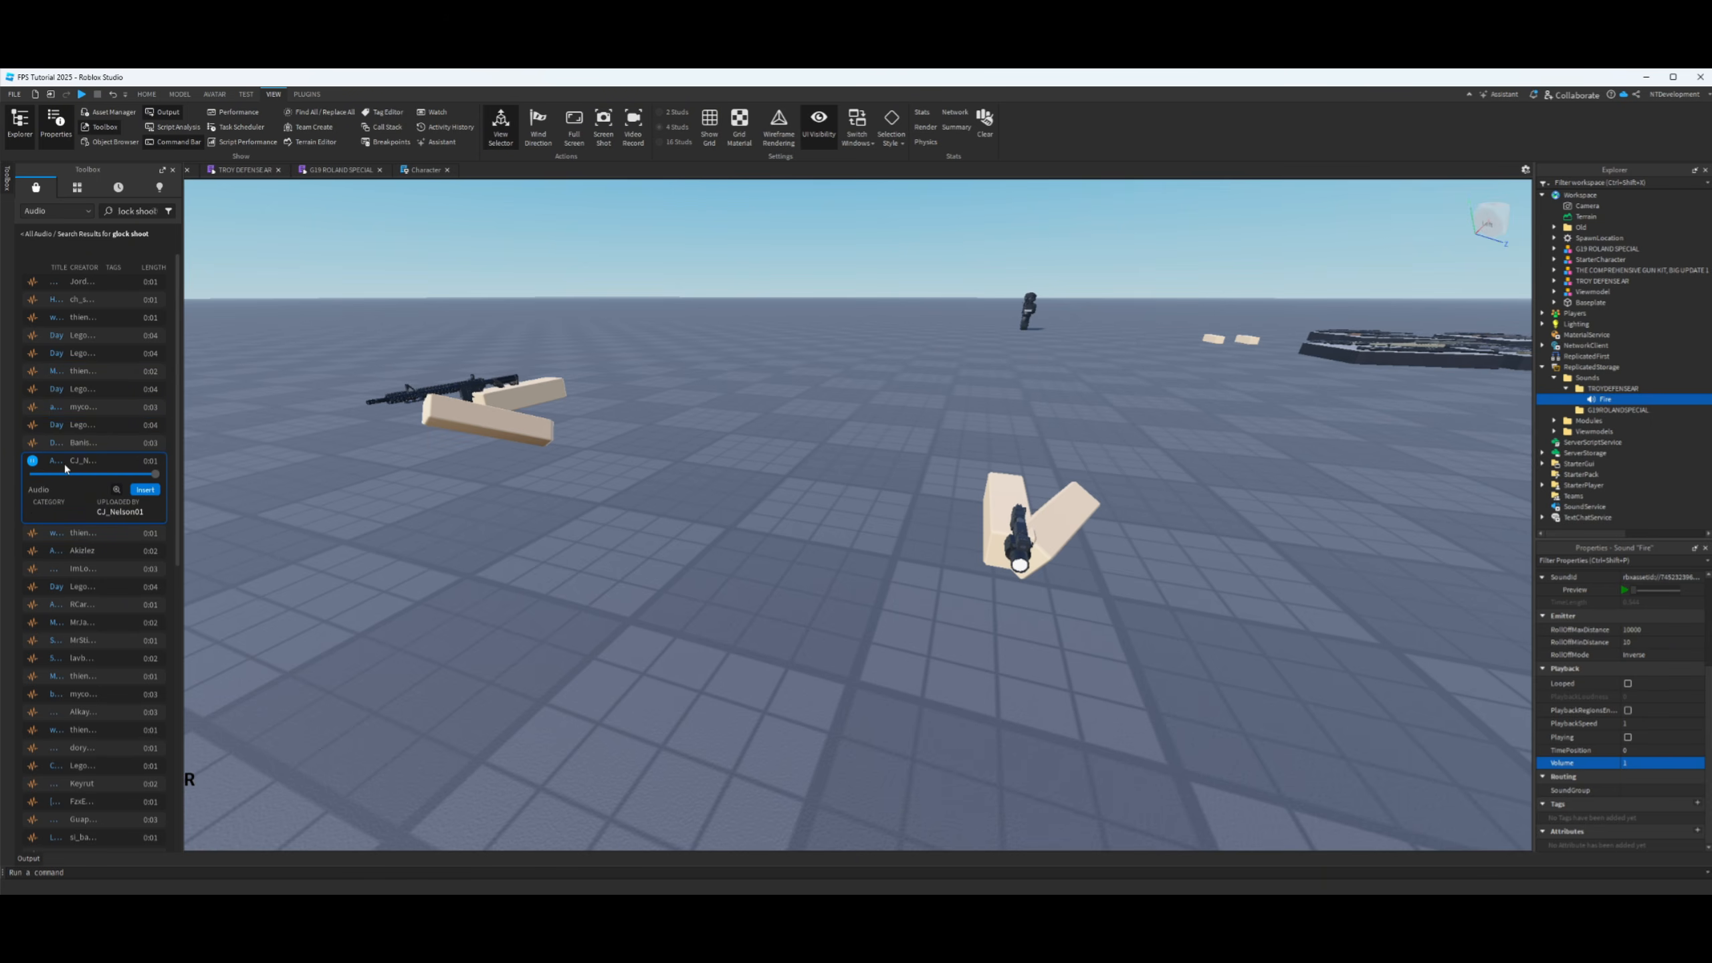
pyautogui.click(32, 534)
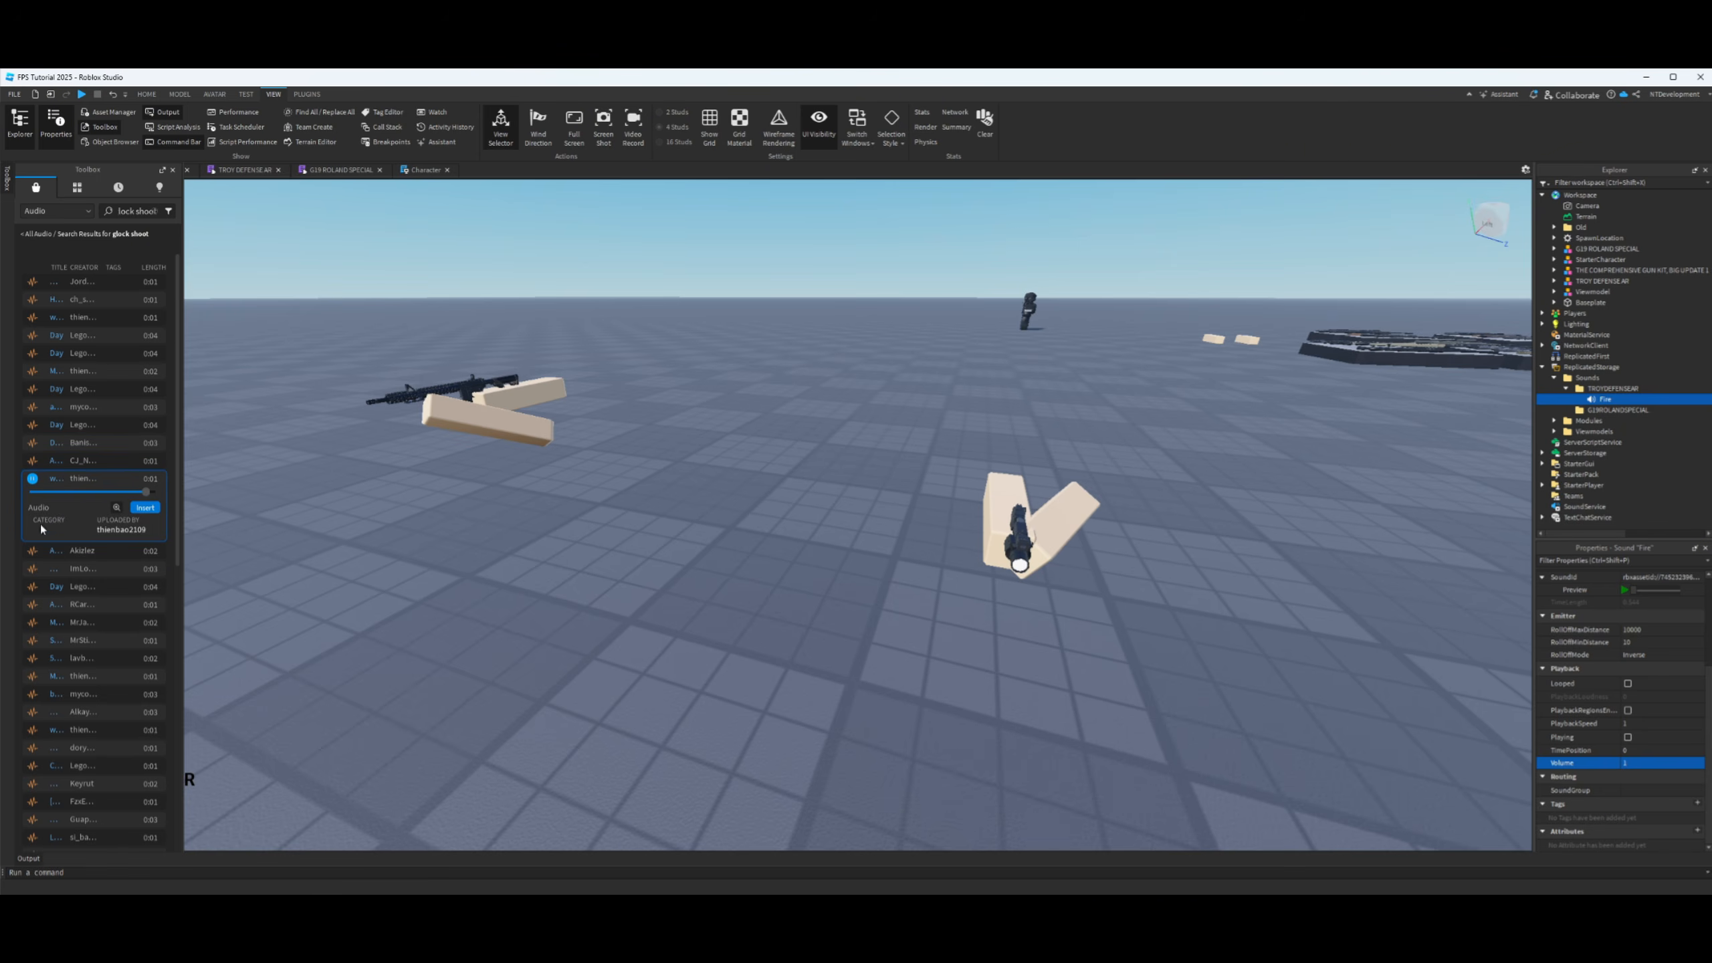
pyautogui.click(30, 551)
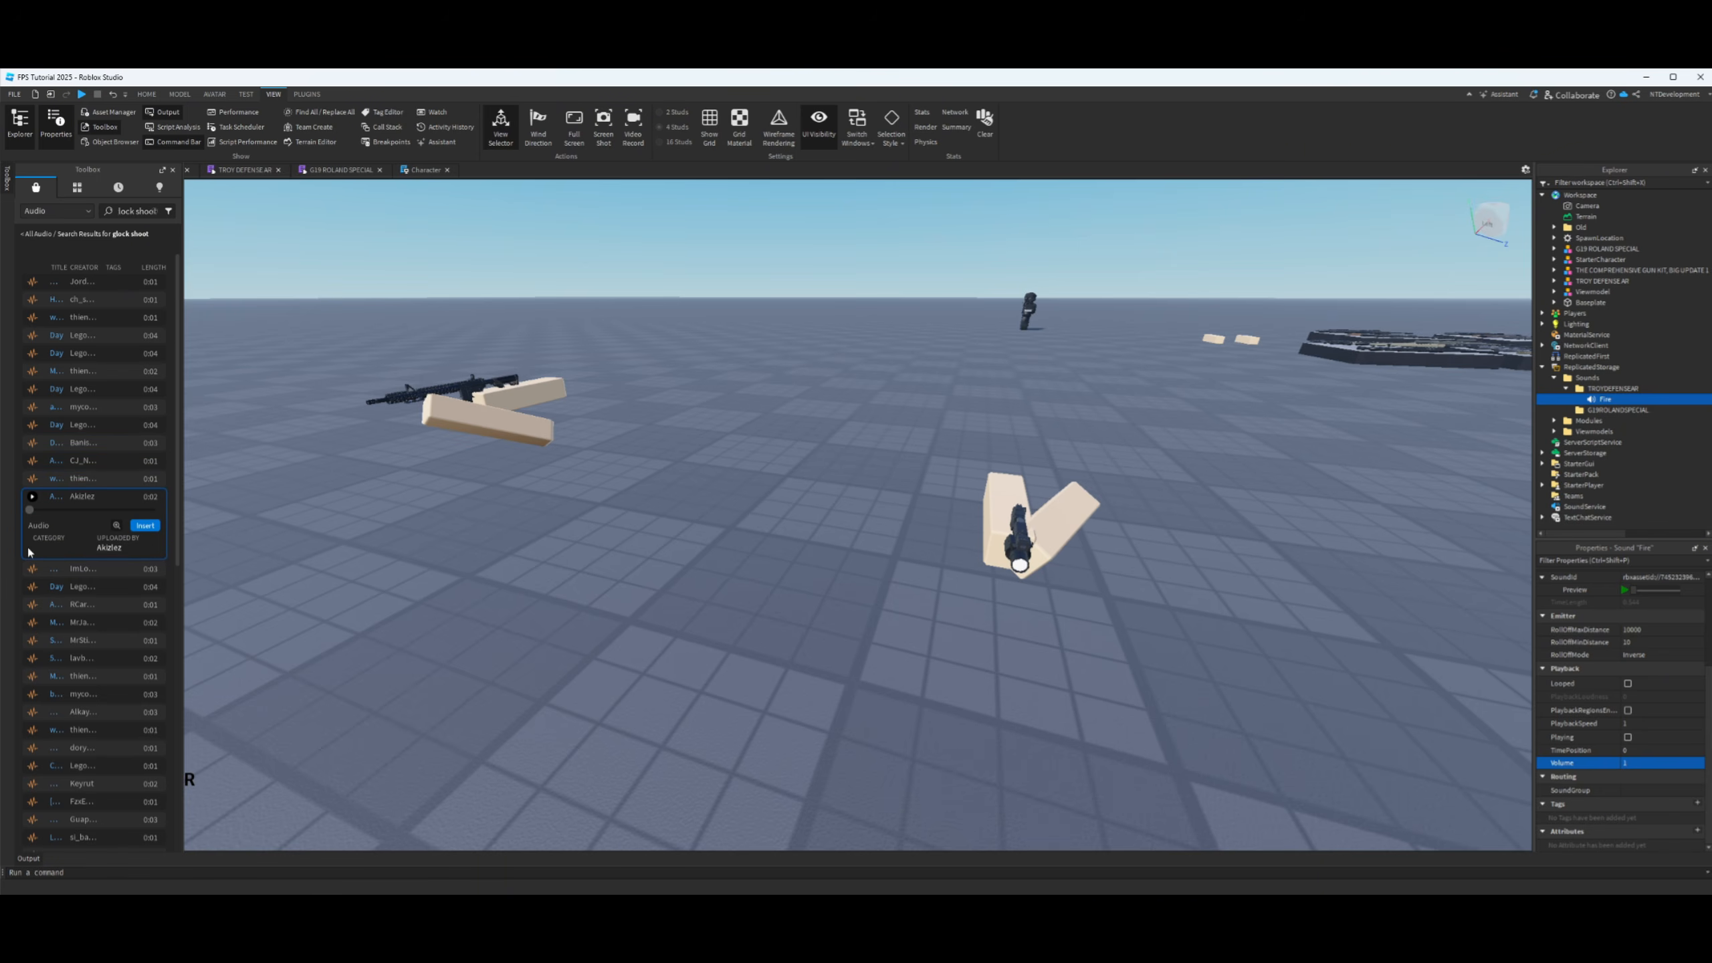
pyautogui.click(32, 497)
# - Insert the last previewed two-second glock shoot result into the Workspace and rename it Fire
pyautogui.click(145, 526)
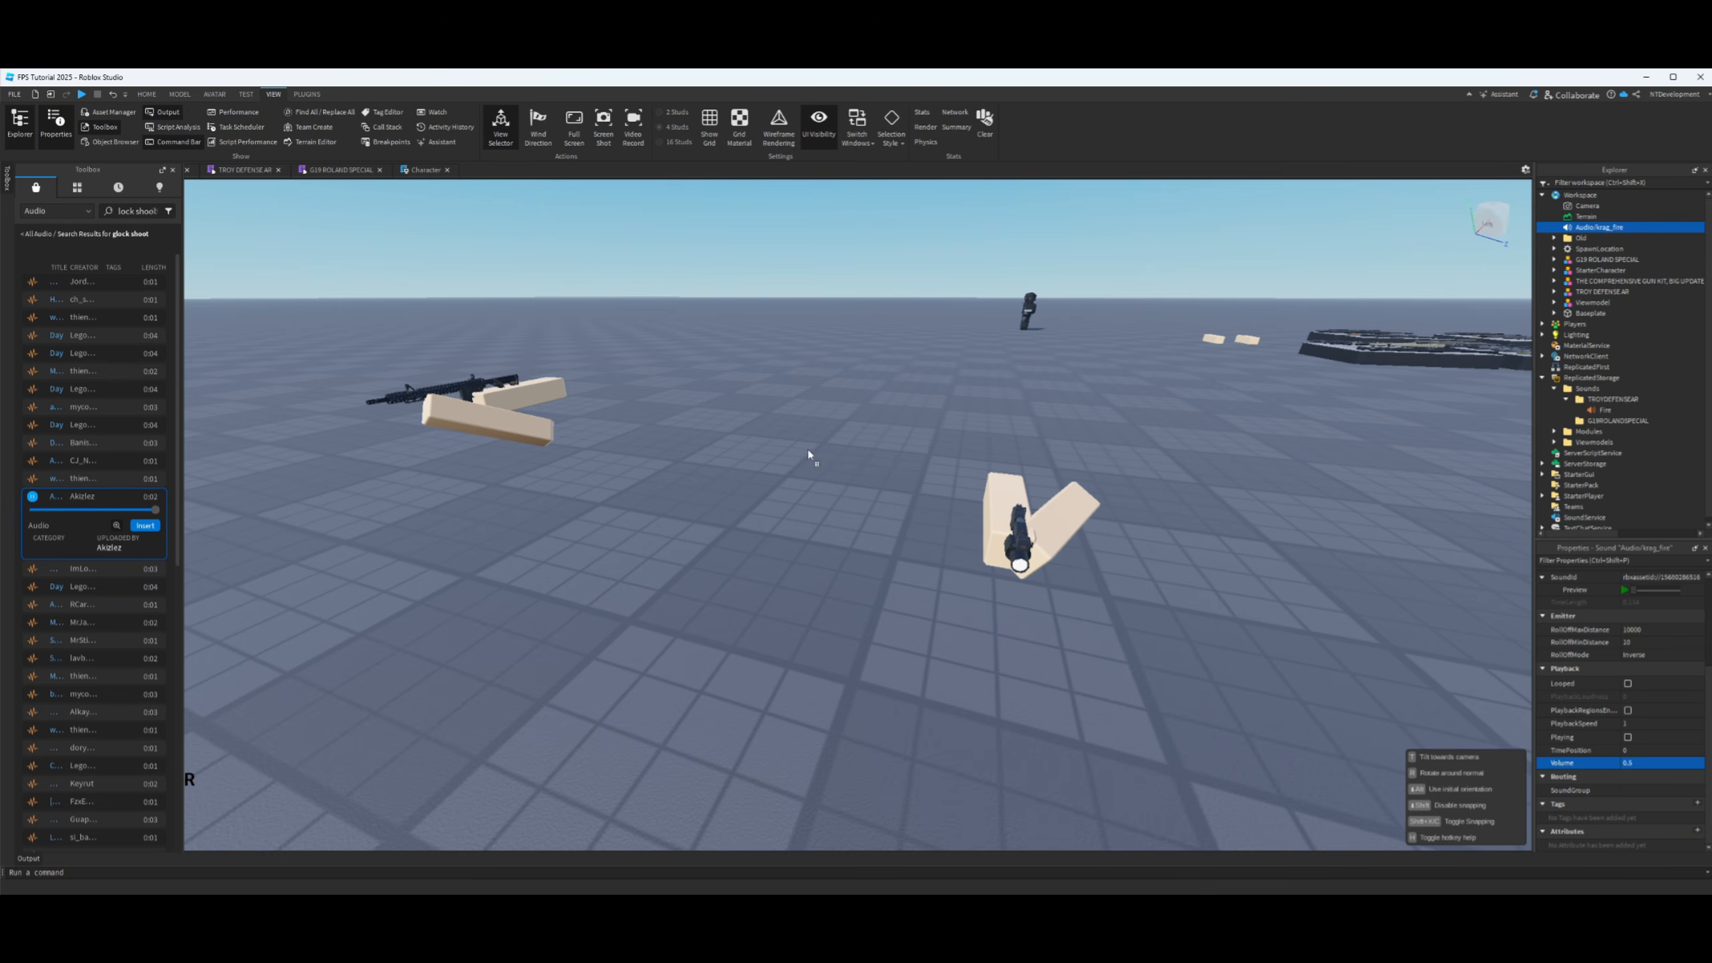
pyautogui.doubleClick(1605, 228)
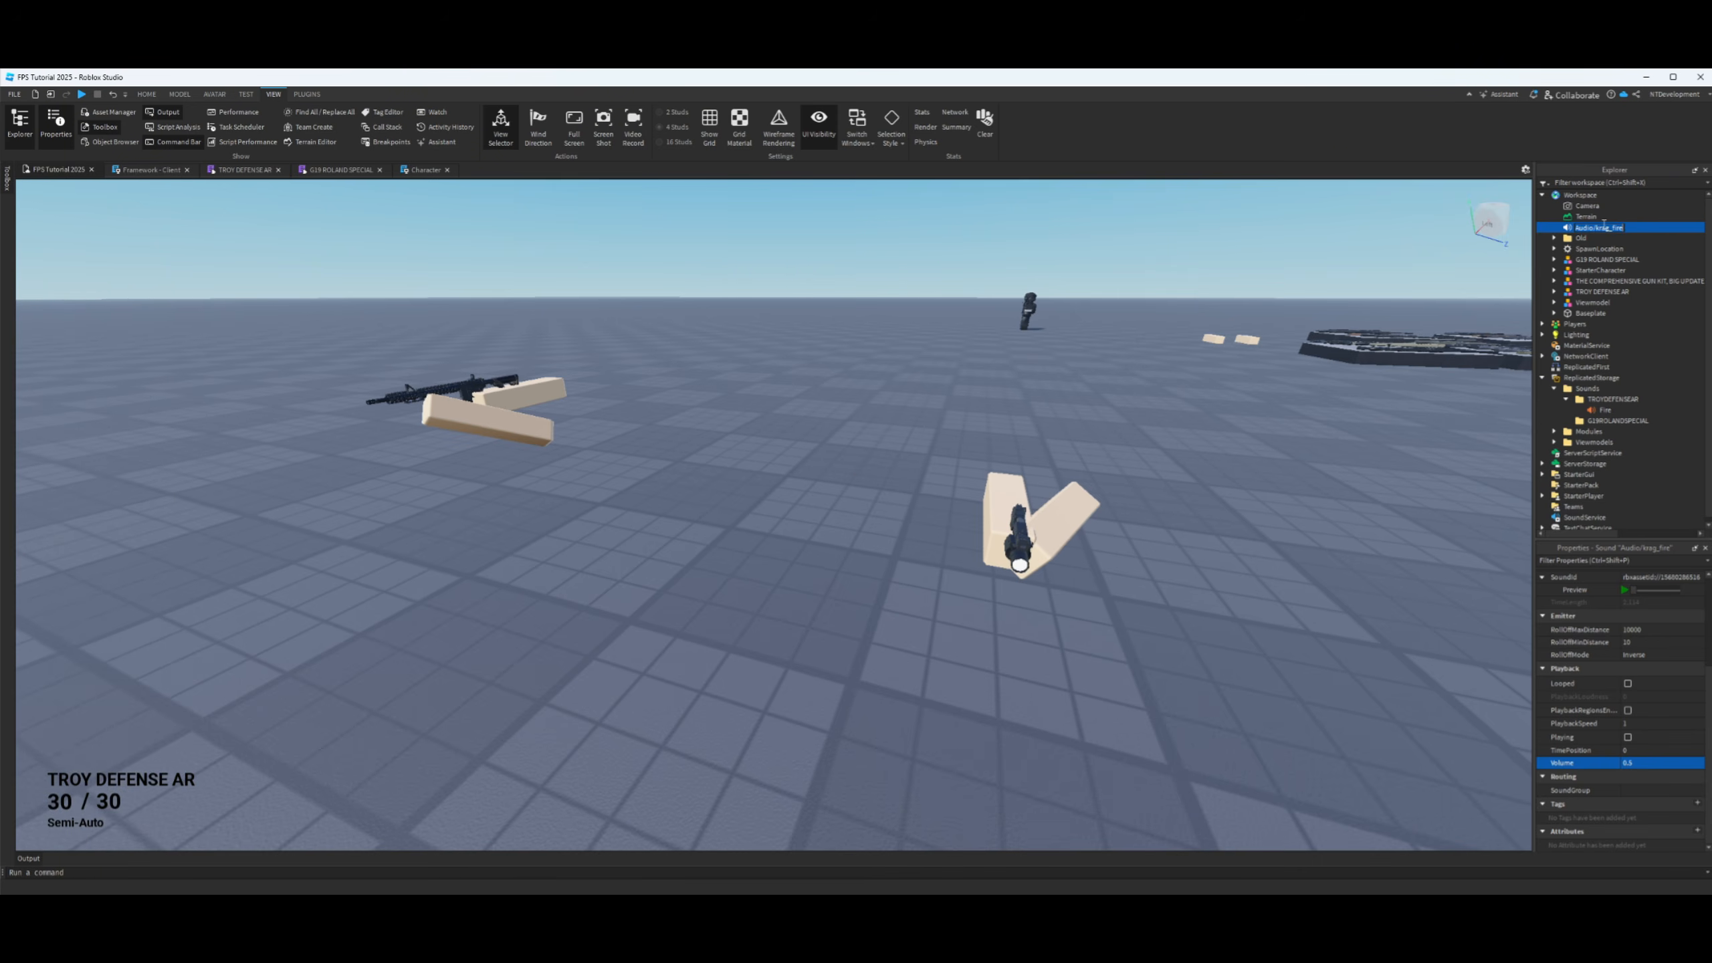
pyautogui.write('F')
pyautogui.press('Return')
# - Move the pistol's Fire sound into the G19ROLANDSPECIAL folder under Sounds and collapse the sound folders
pyautogui.moveTo(1602, 231); pyautogui.dragTo(1618, 420)
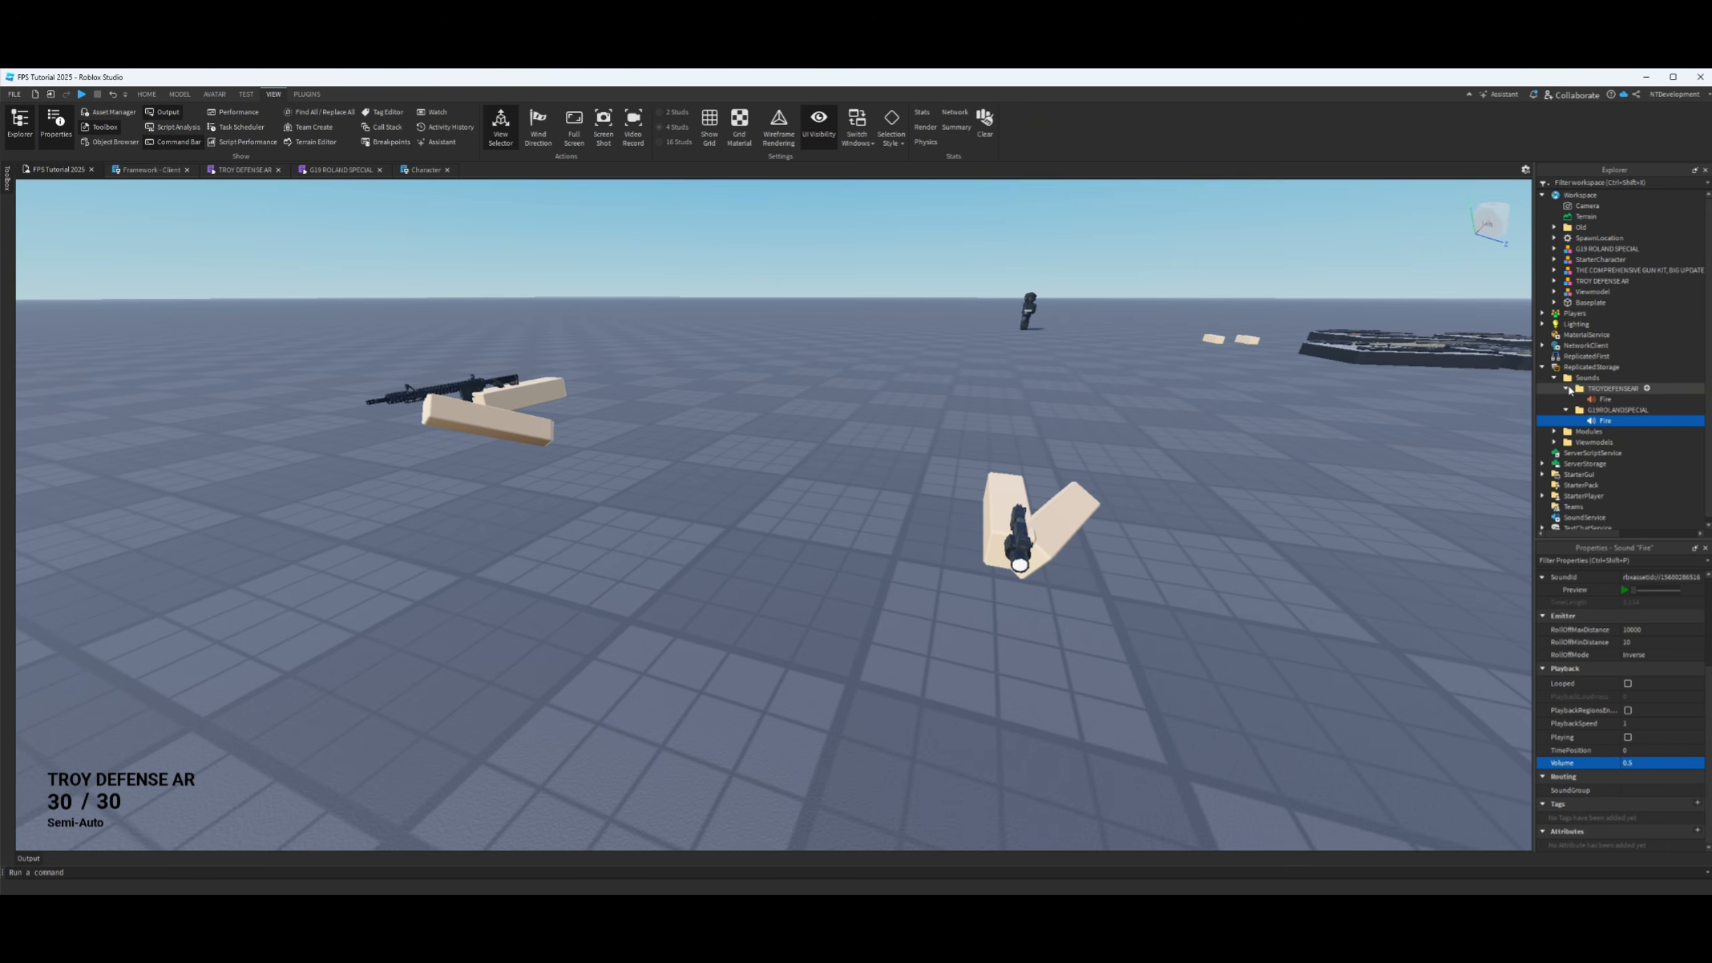
pyautogui.click(1567, 389)
pyautogui.click(1567, 399)
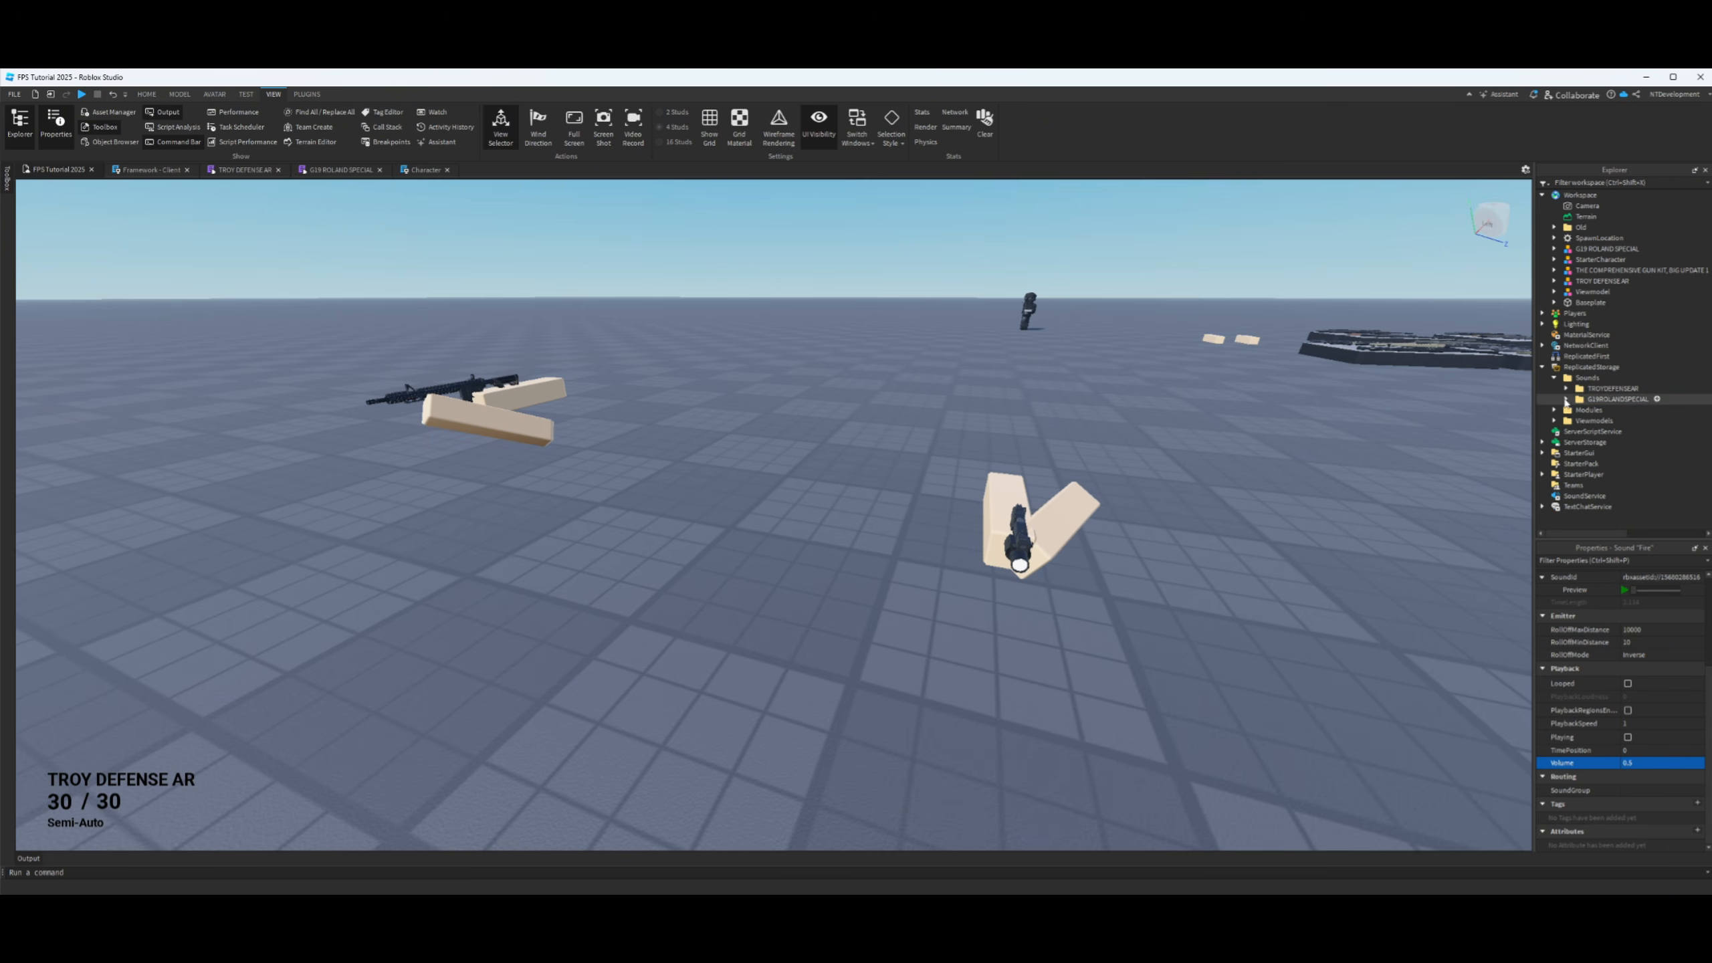
pyautogui.click(1555, 378)
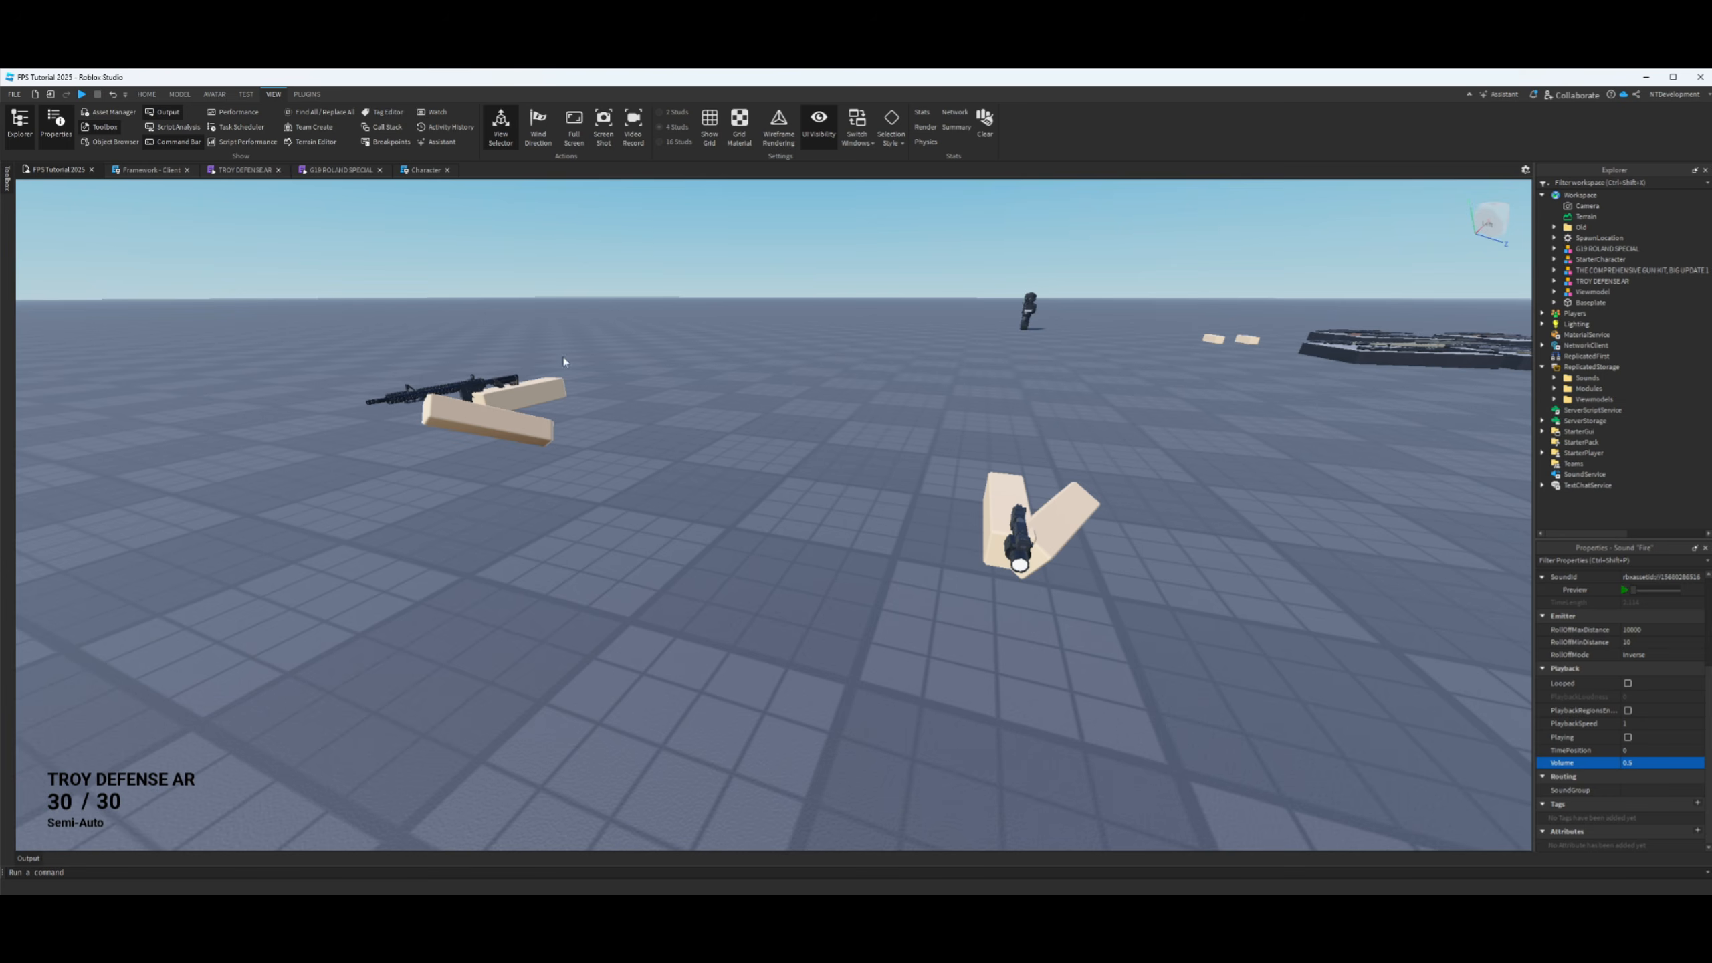
# - Open the Framework - Client script and insert "local mouse = player:GetMouse()" on line 11, copied from FrameWorkClientAddOns.lua in Discord's 5-shooting-ui-anim-sound channel
pyautogui.click(150, 169)
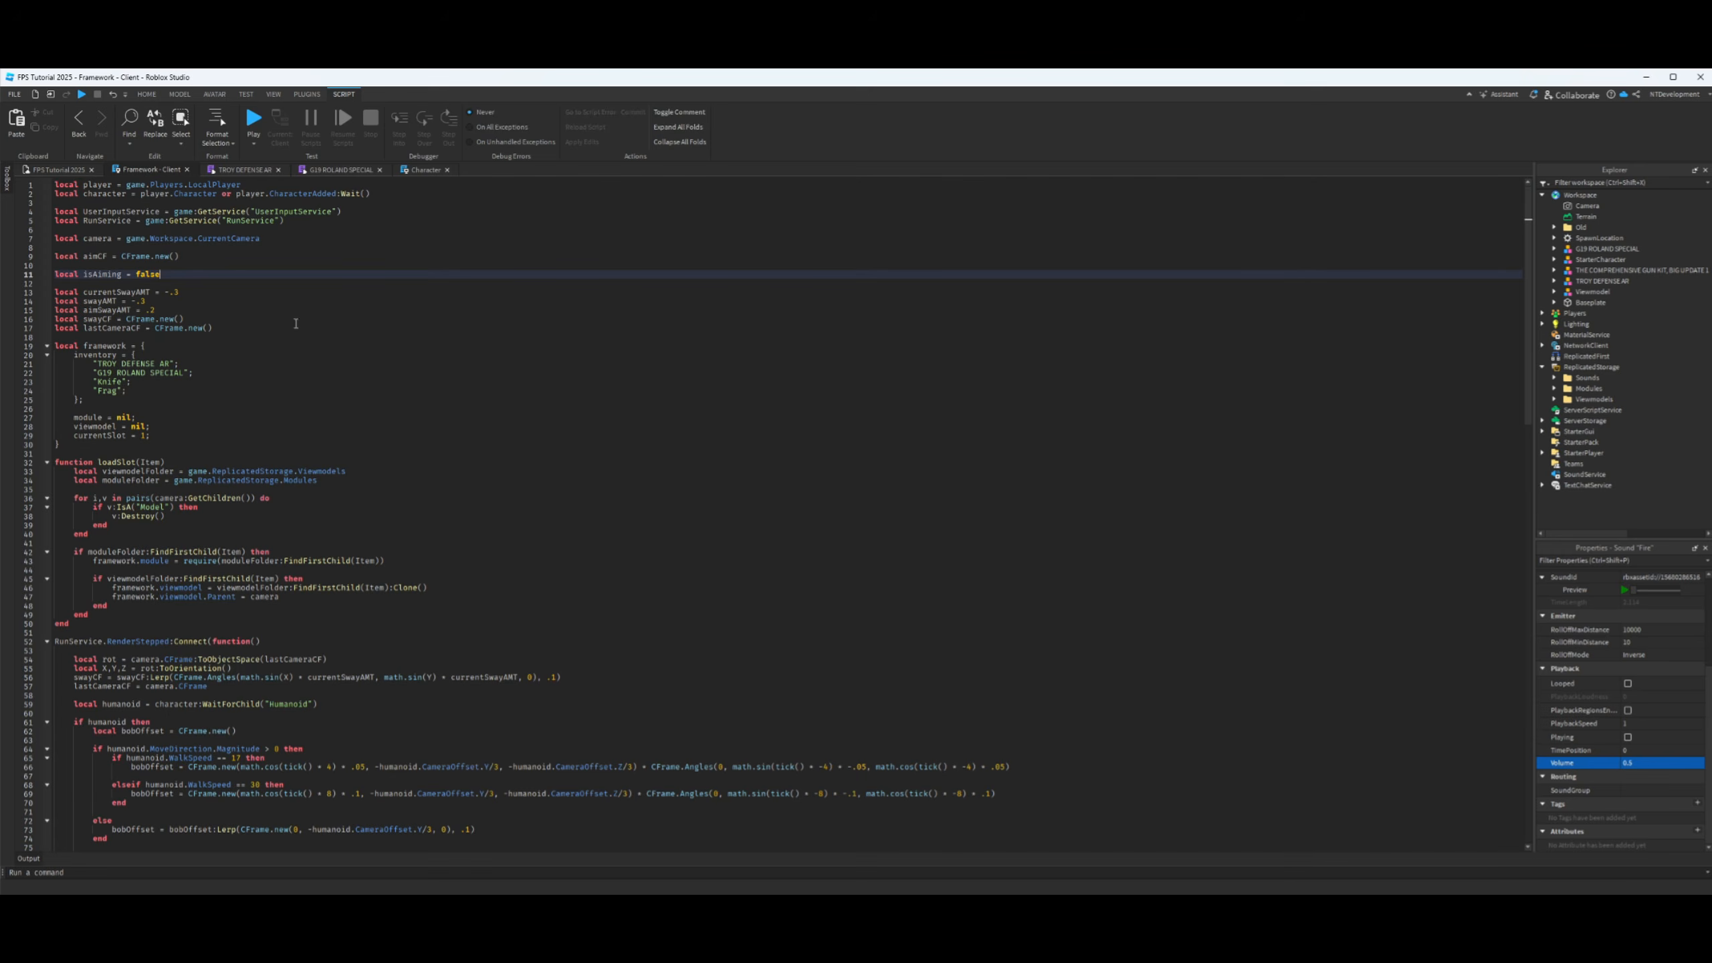
pyautogui.click(1105, 889)
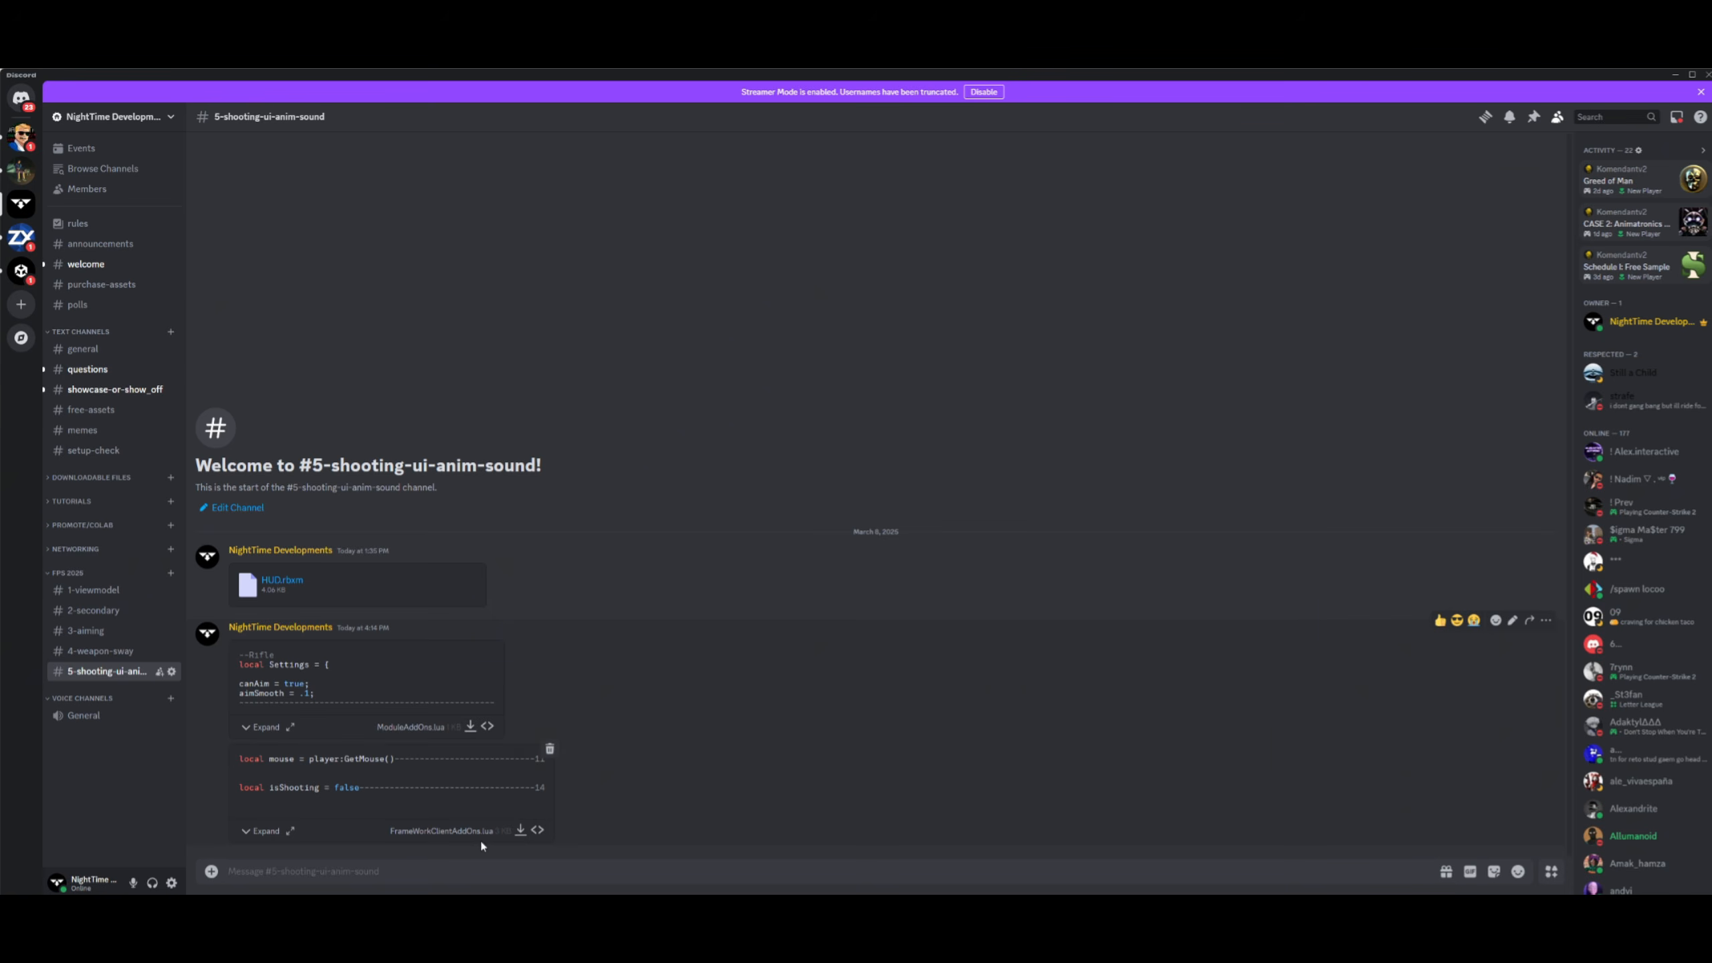
pyautogui.click(290, 832)
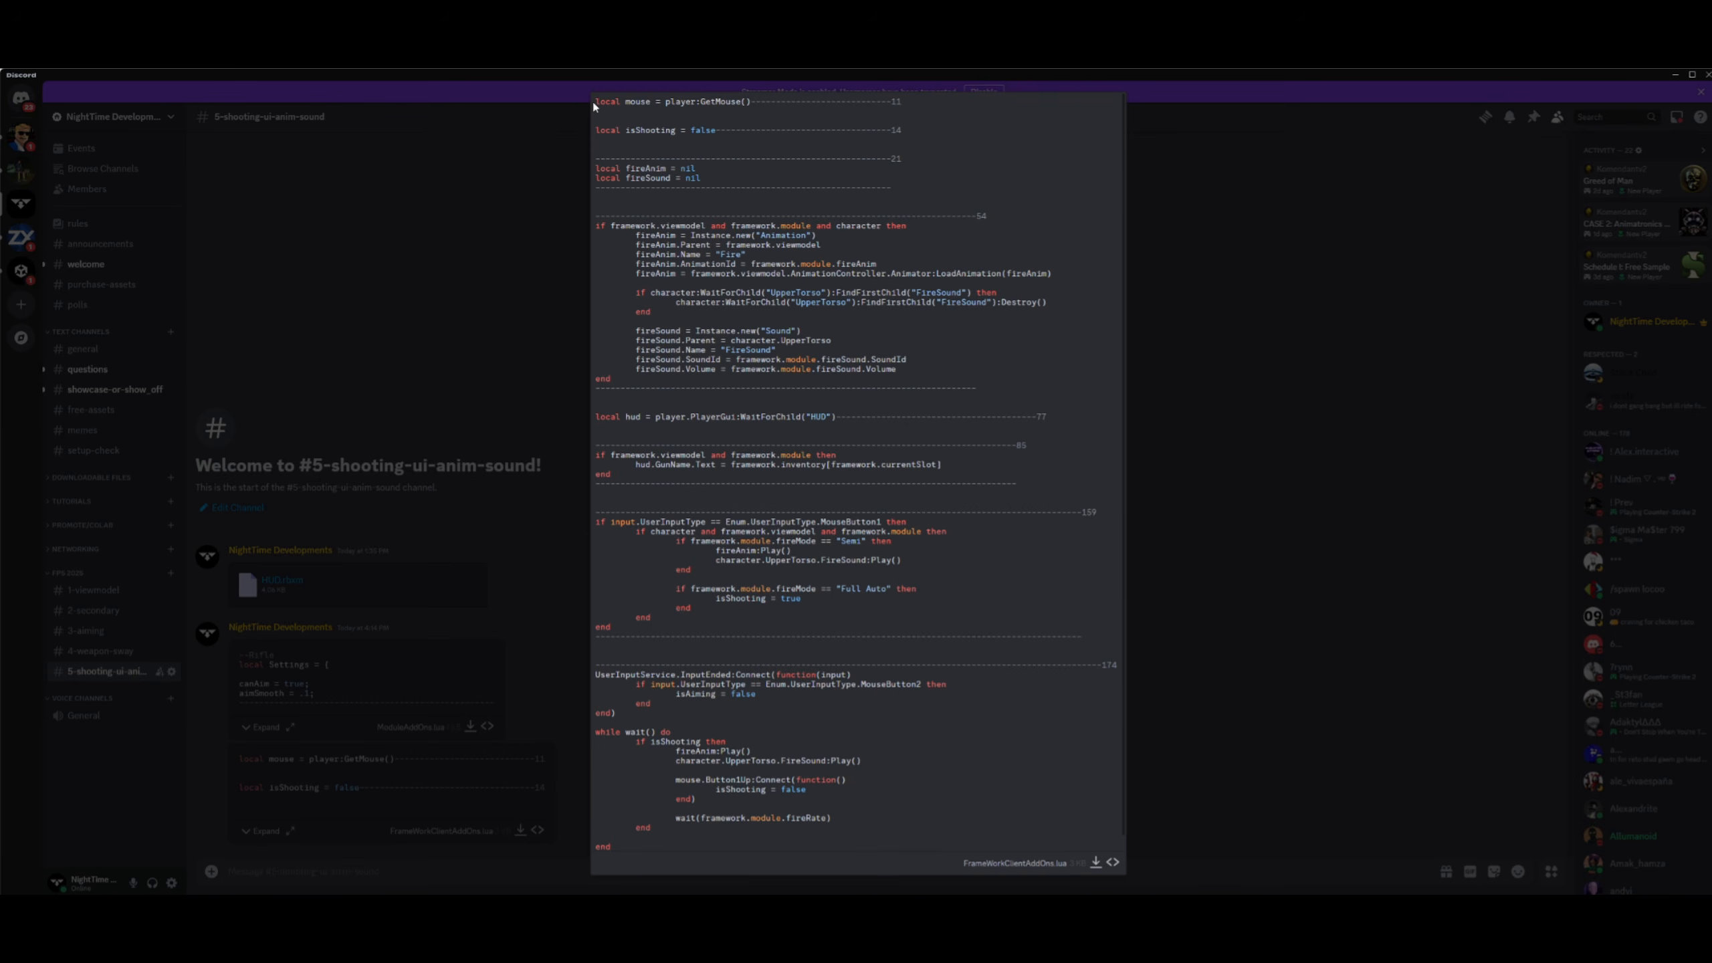
pyautogui.moveTo(595, 101); pyautogui.dragTo(924, 109)
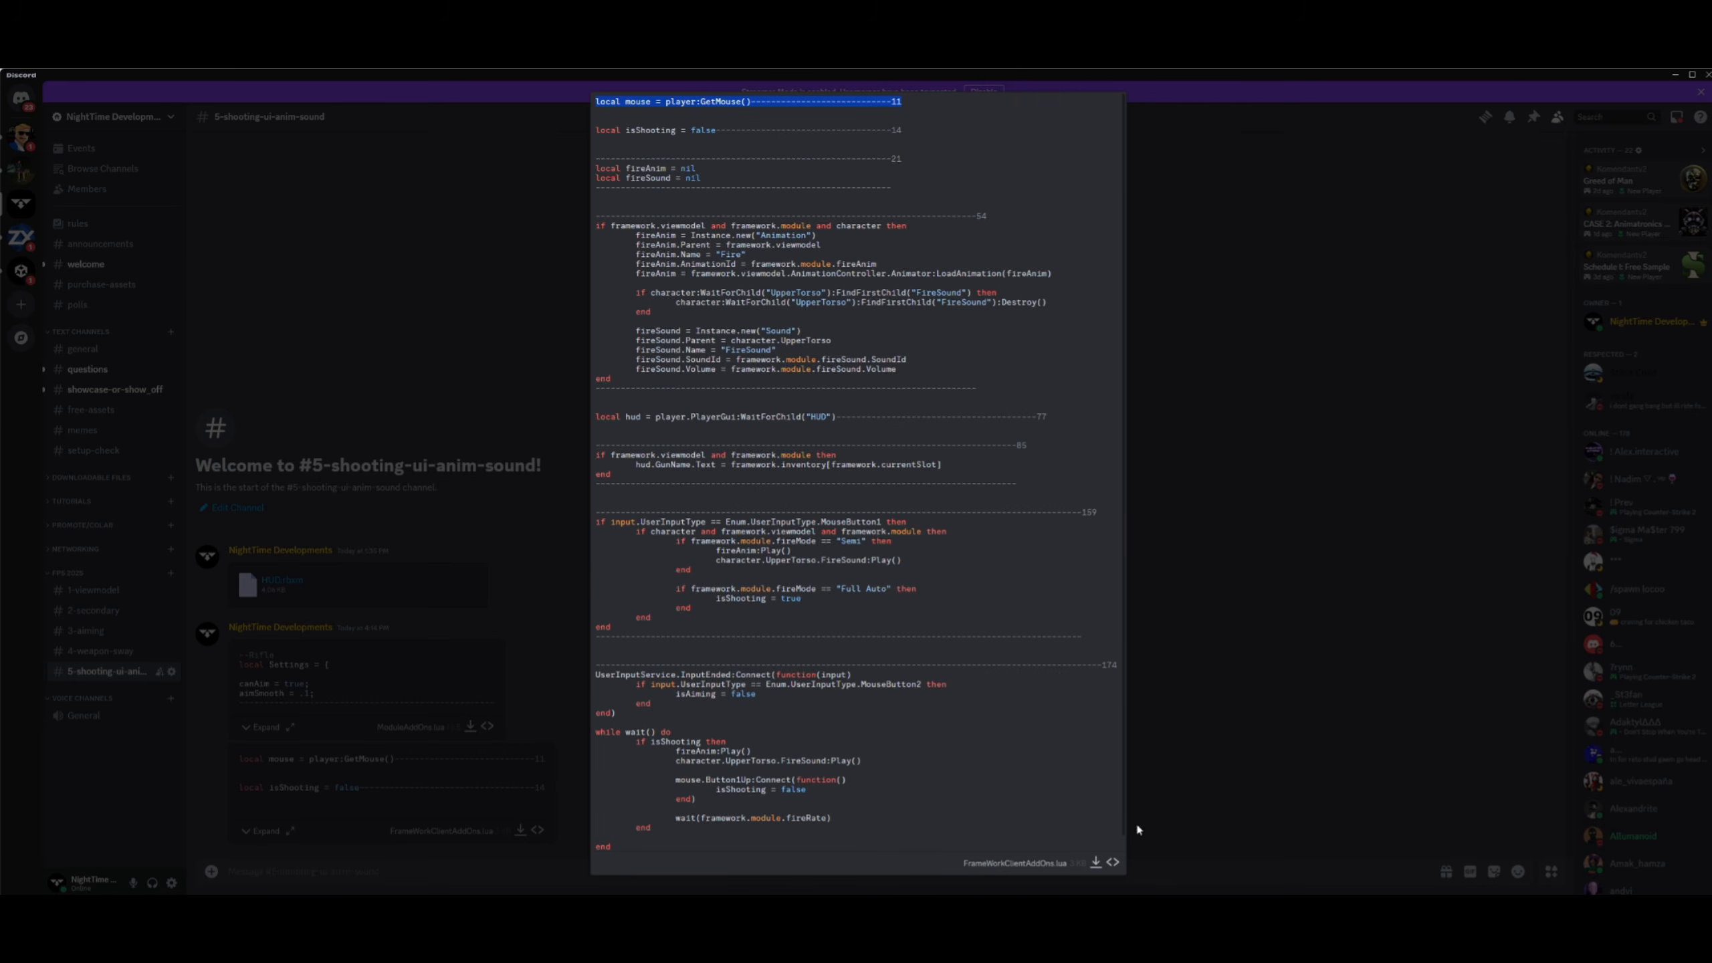
pyautogui.click(1190, 892)
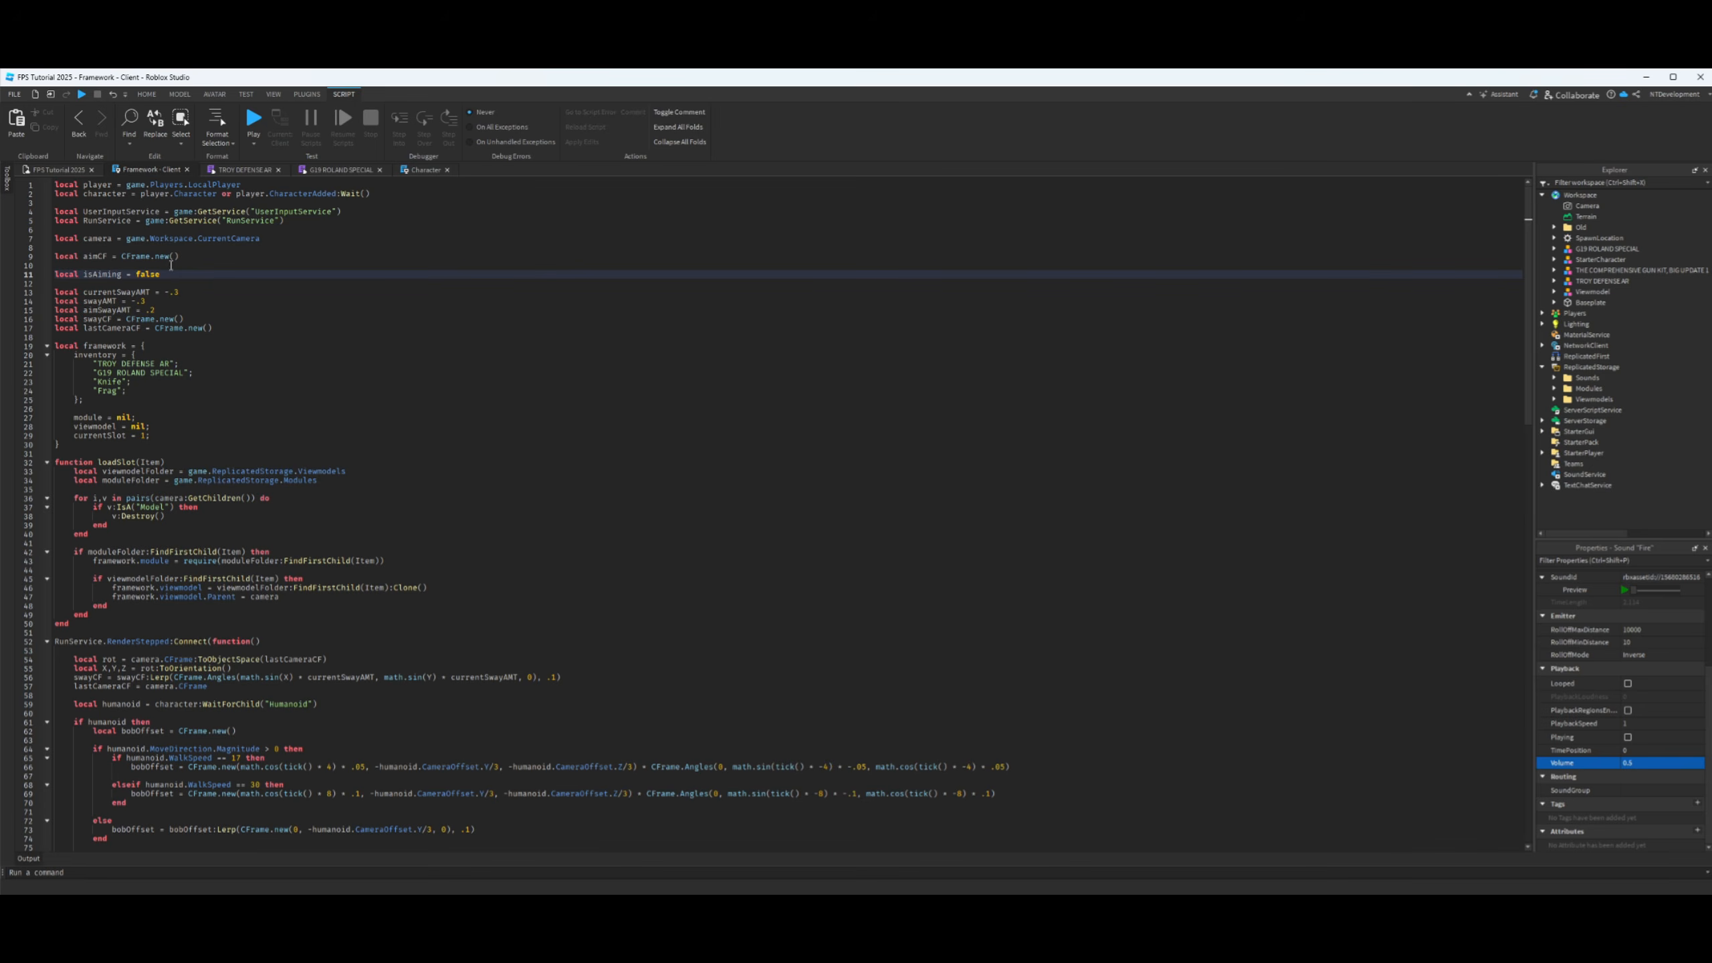
pyautogui.click(187, 256)
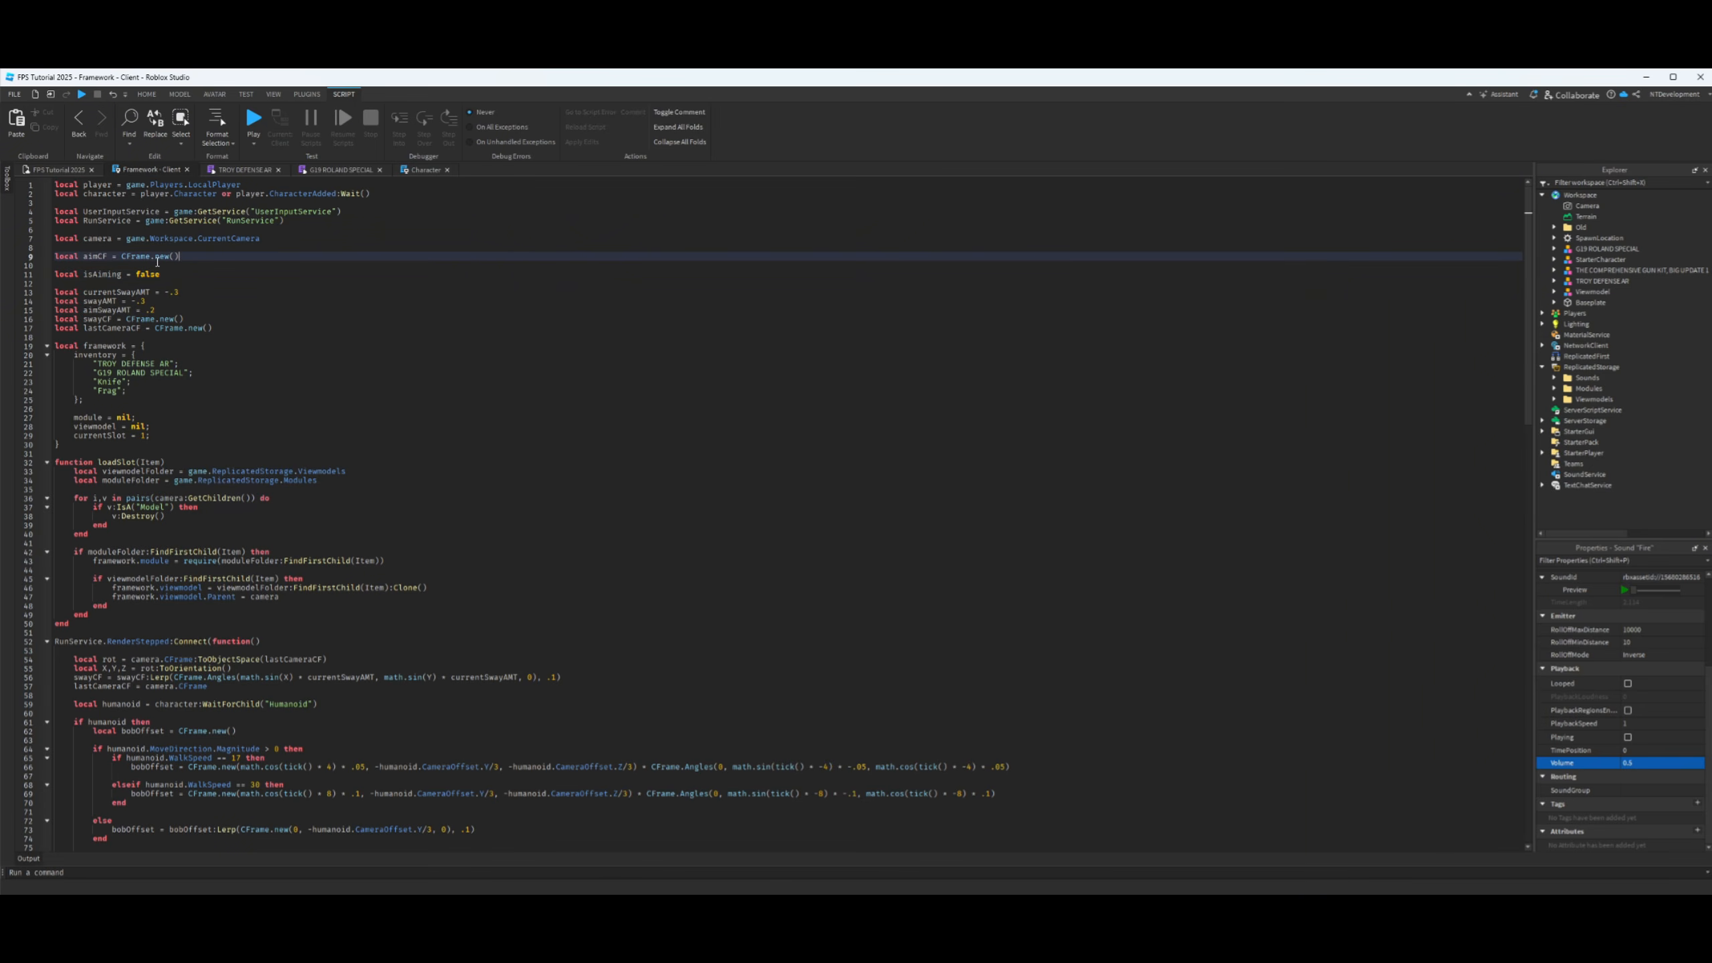
pyautogui.press('Return')
pyautogui.press('Return')
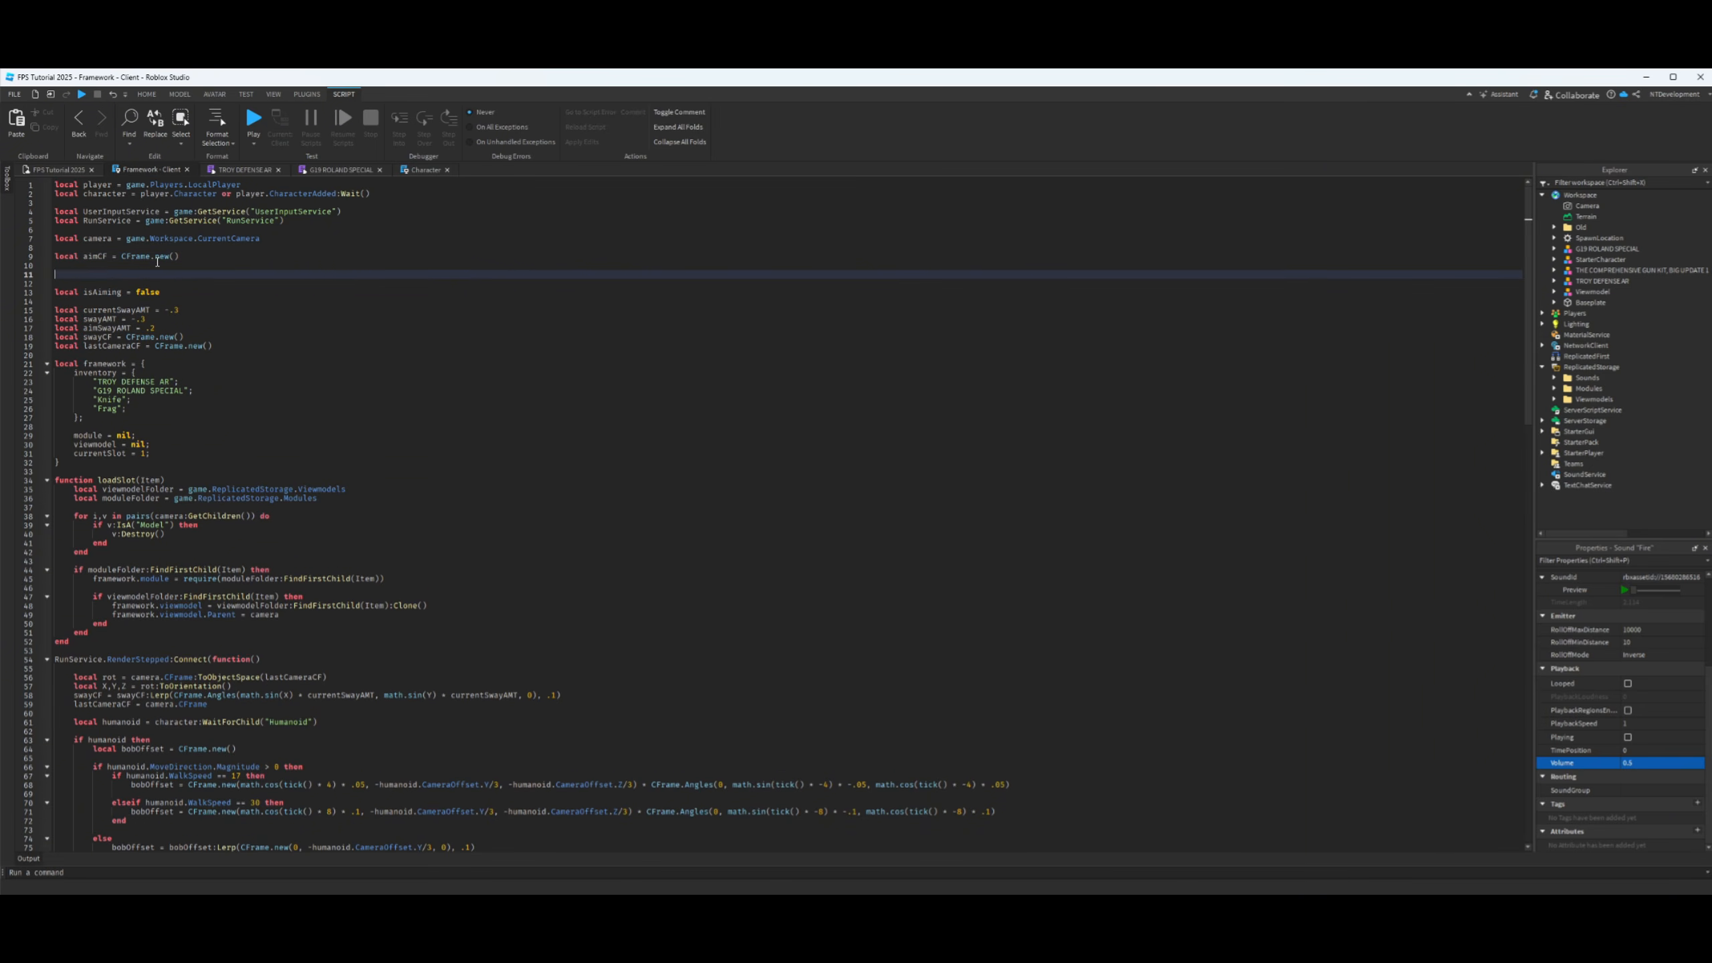
pyautogui.write('local mouse = player:GetMouse()----------------------------11')
# - Copy "local isShooting = false" from the Discord add-on code and insert it directly below the isAiming variable in the Framework - Client script
pyautogui.hotkey('alt', 'Tab')
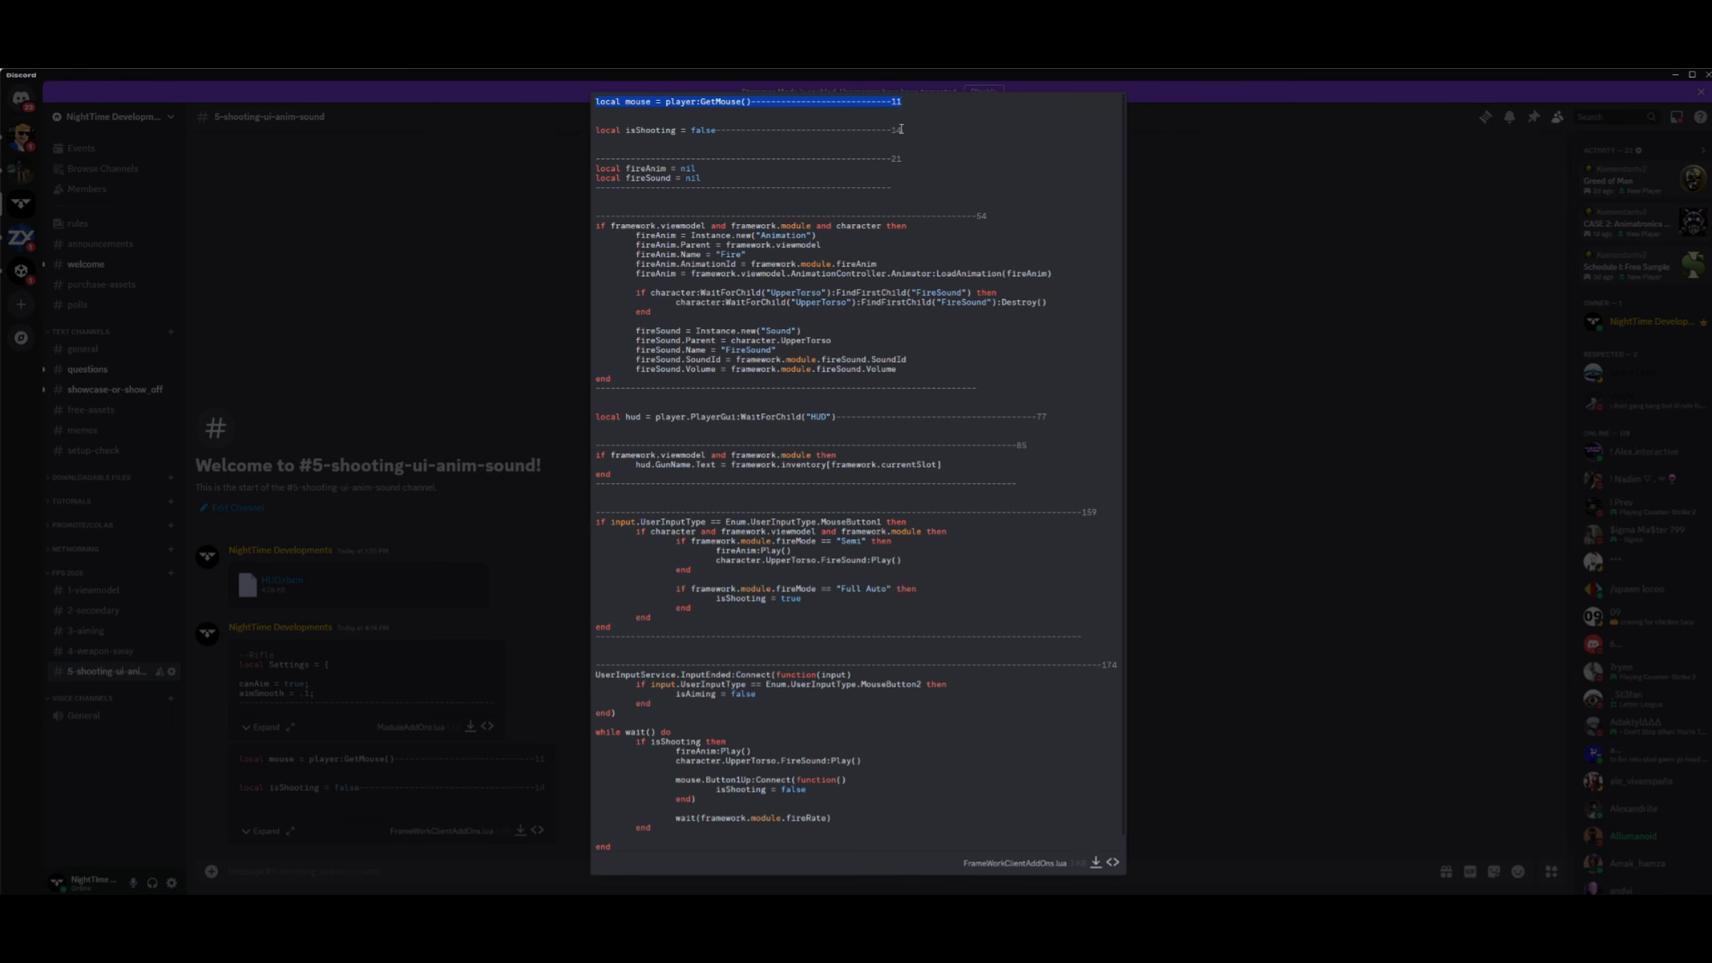
pyautogui.moveTo(901, 130); pyautogui.dragTo(589, 128)
pyautogui.tripleClick(624, 132)
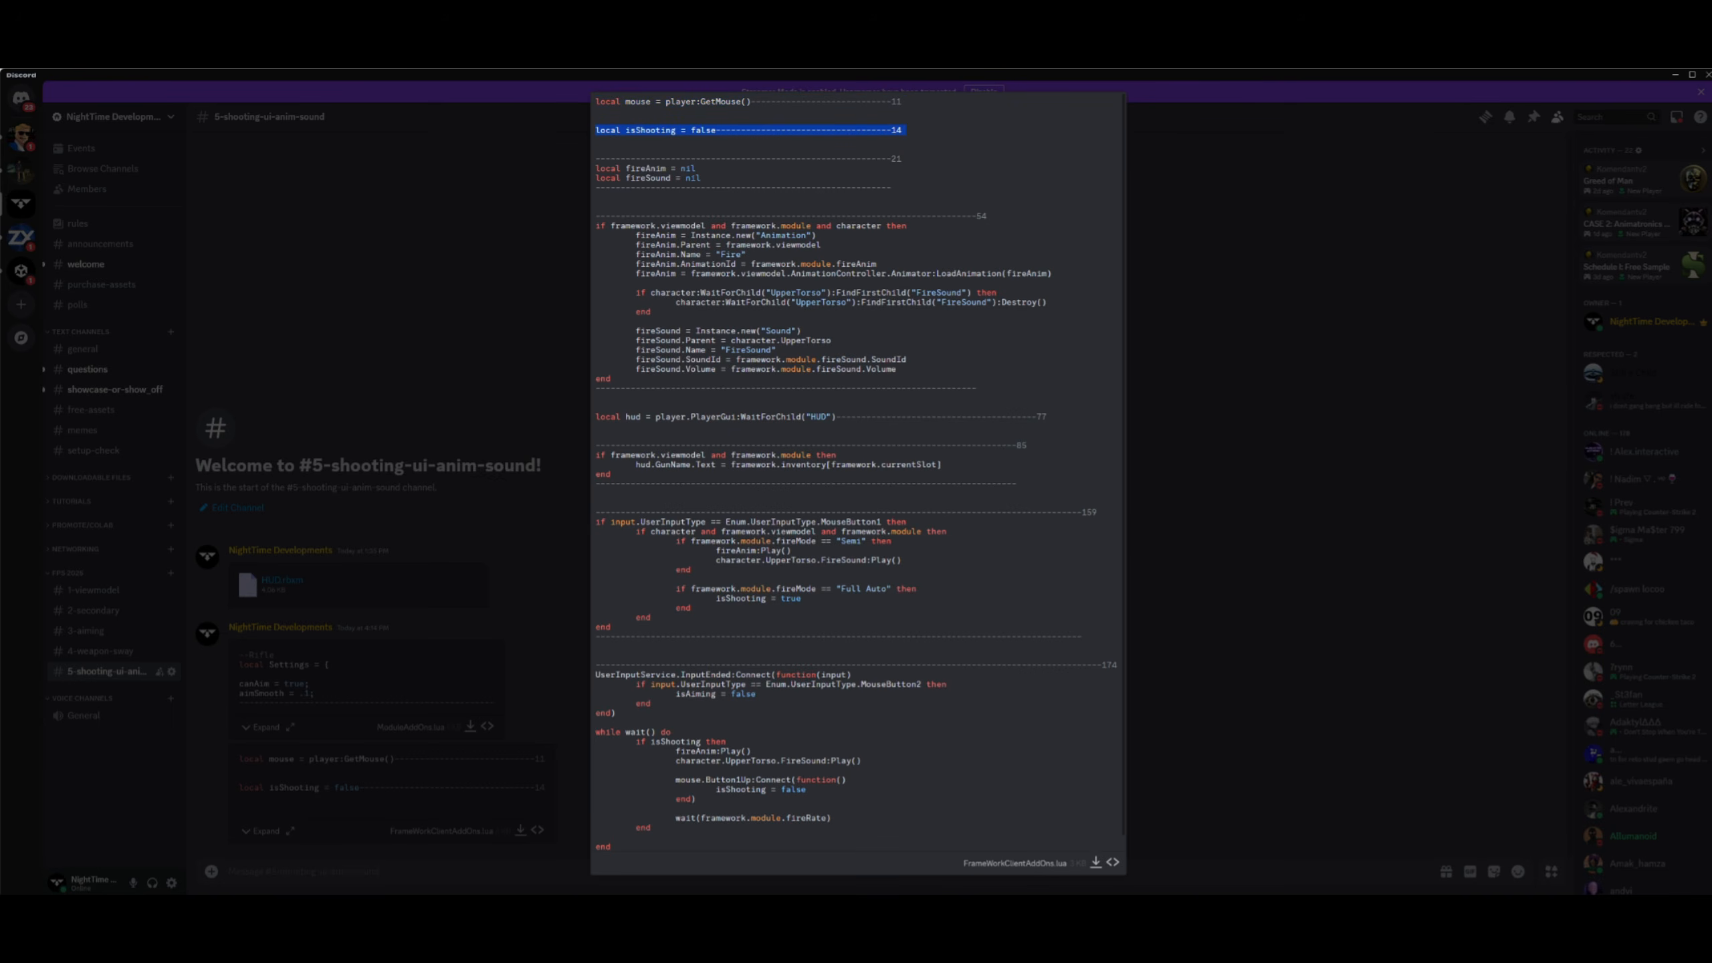
pyautogui.hotkey('alt', 'Tab')
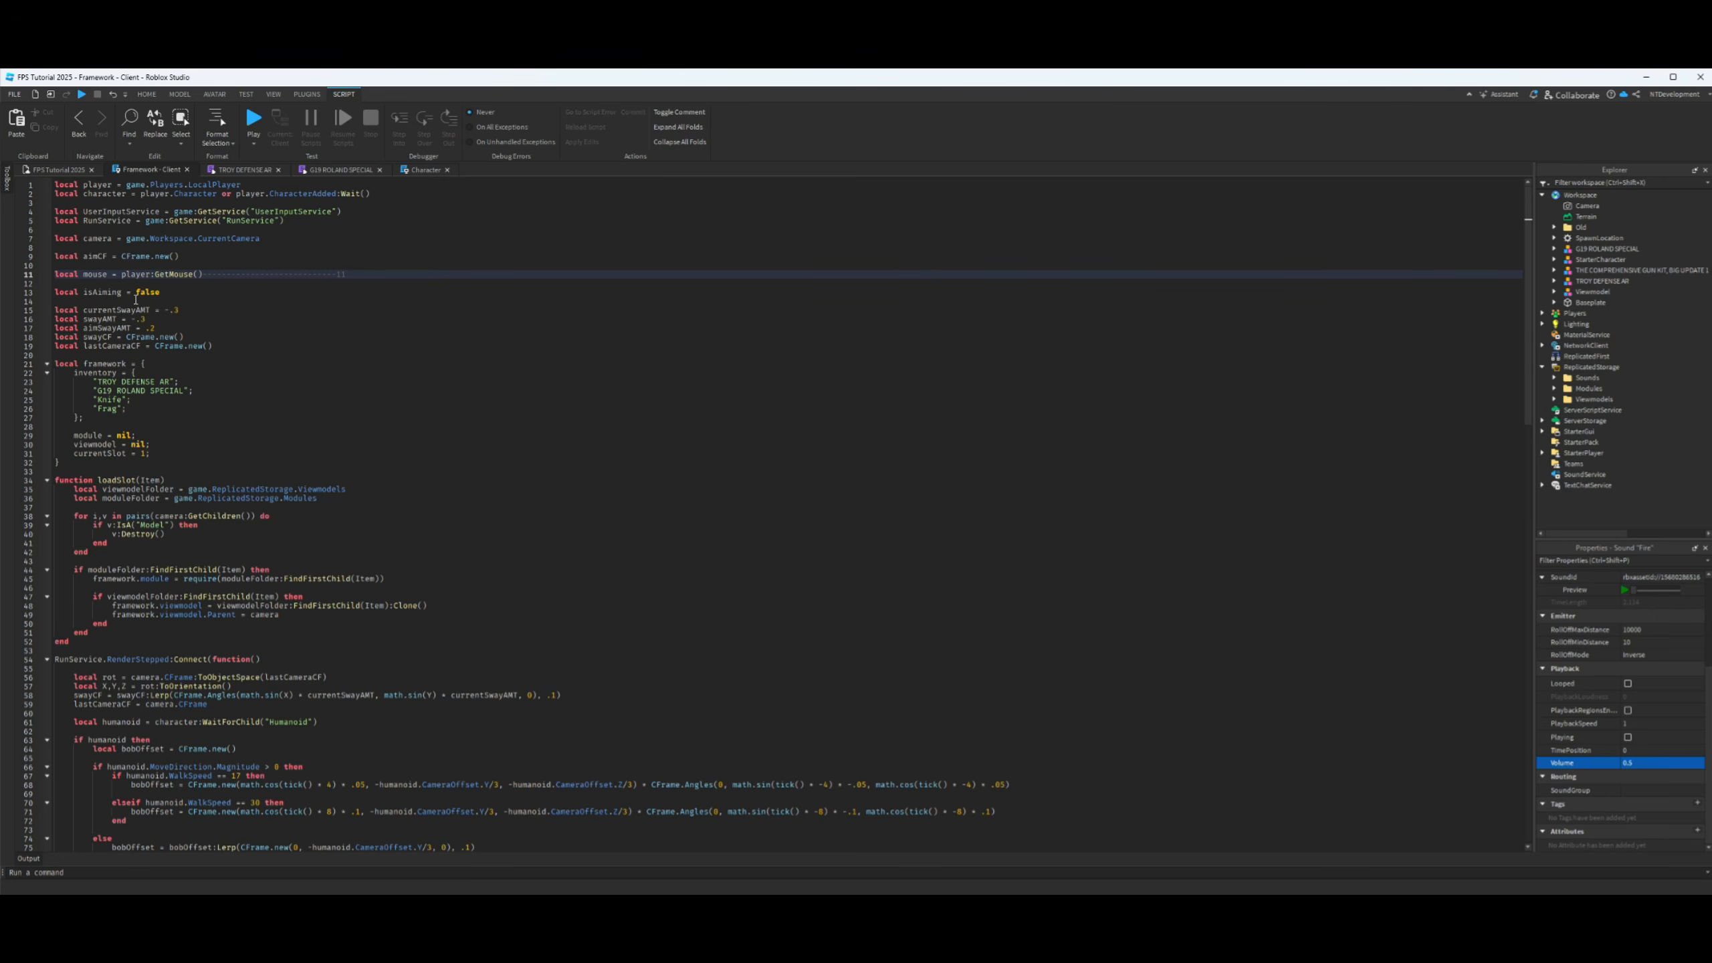
pyautogui.click(173, 294)
pyautogui.press('Return')
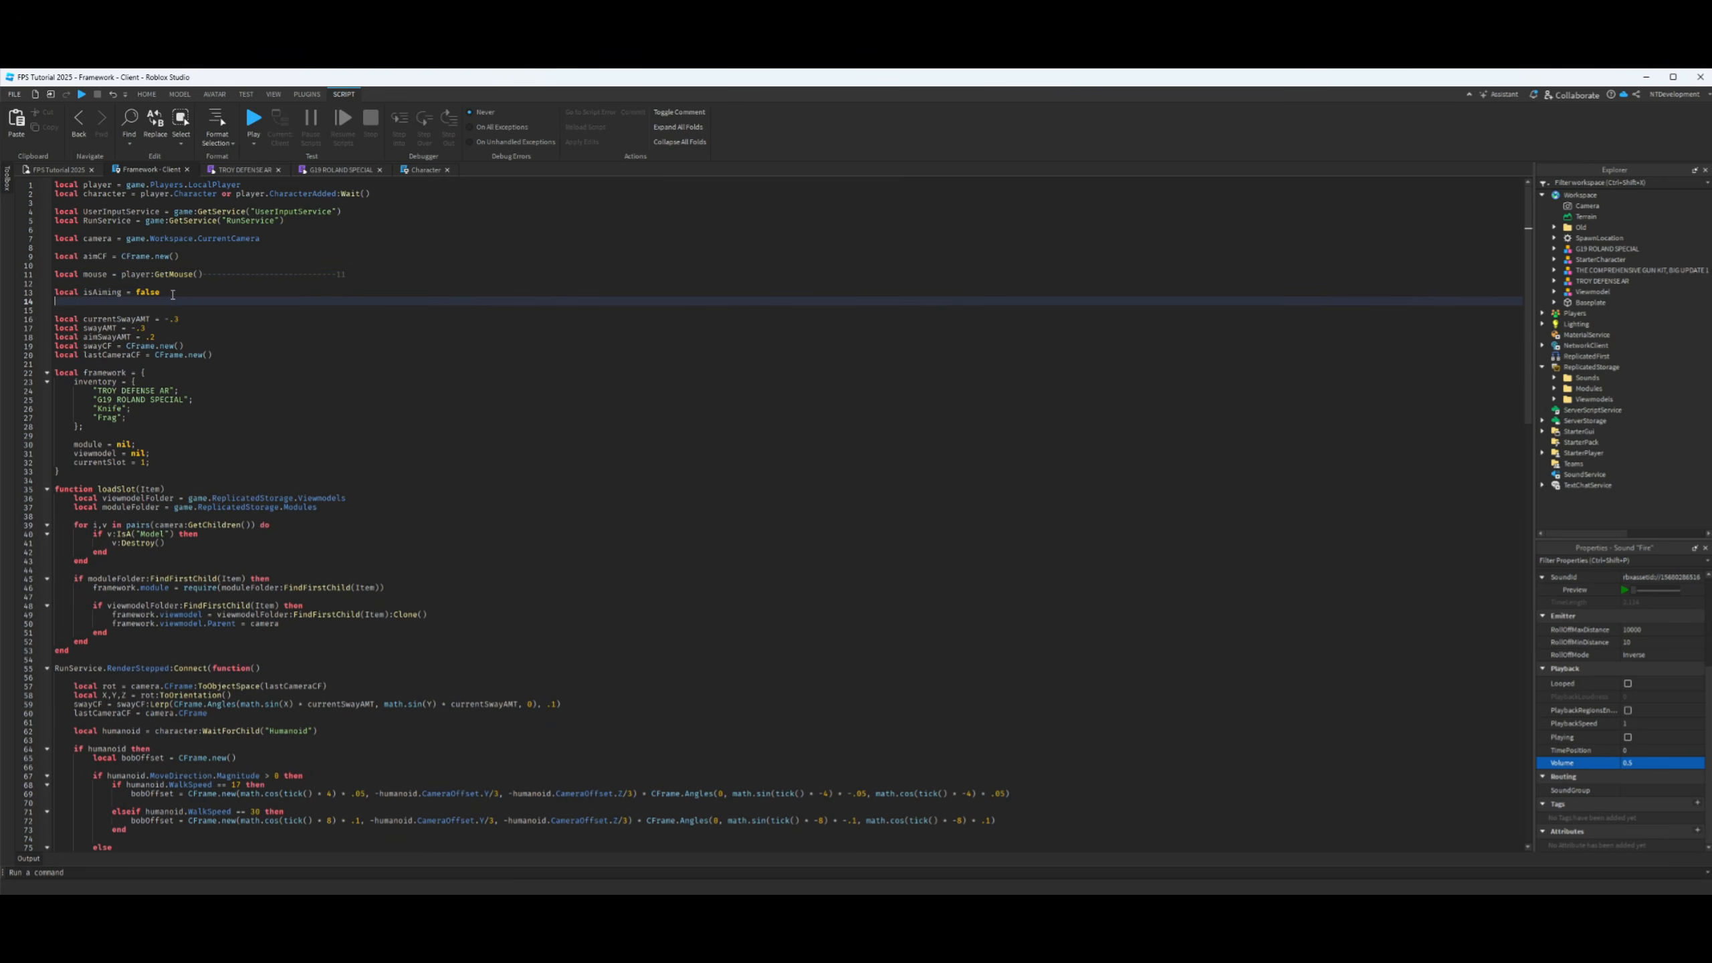
pyautogui.write('local isShooting = false')
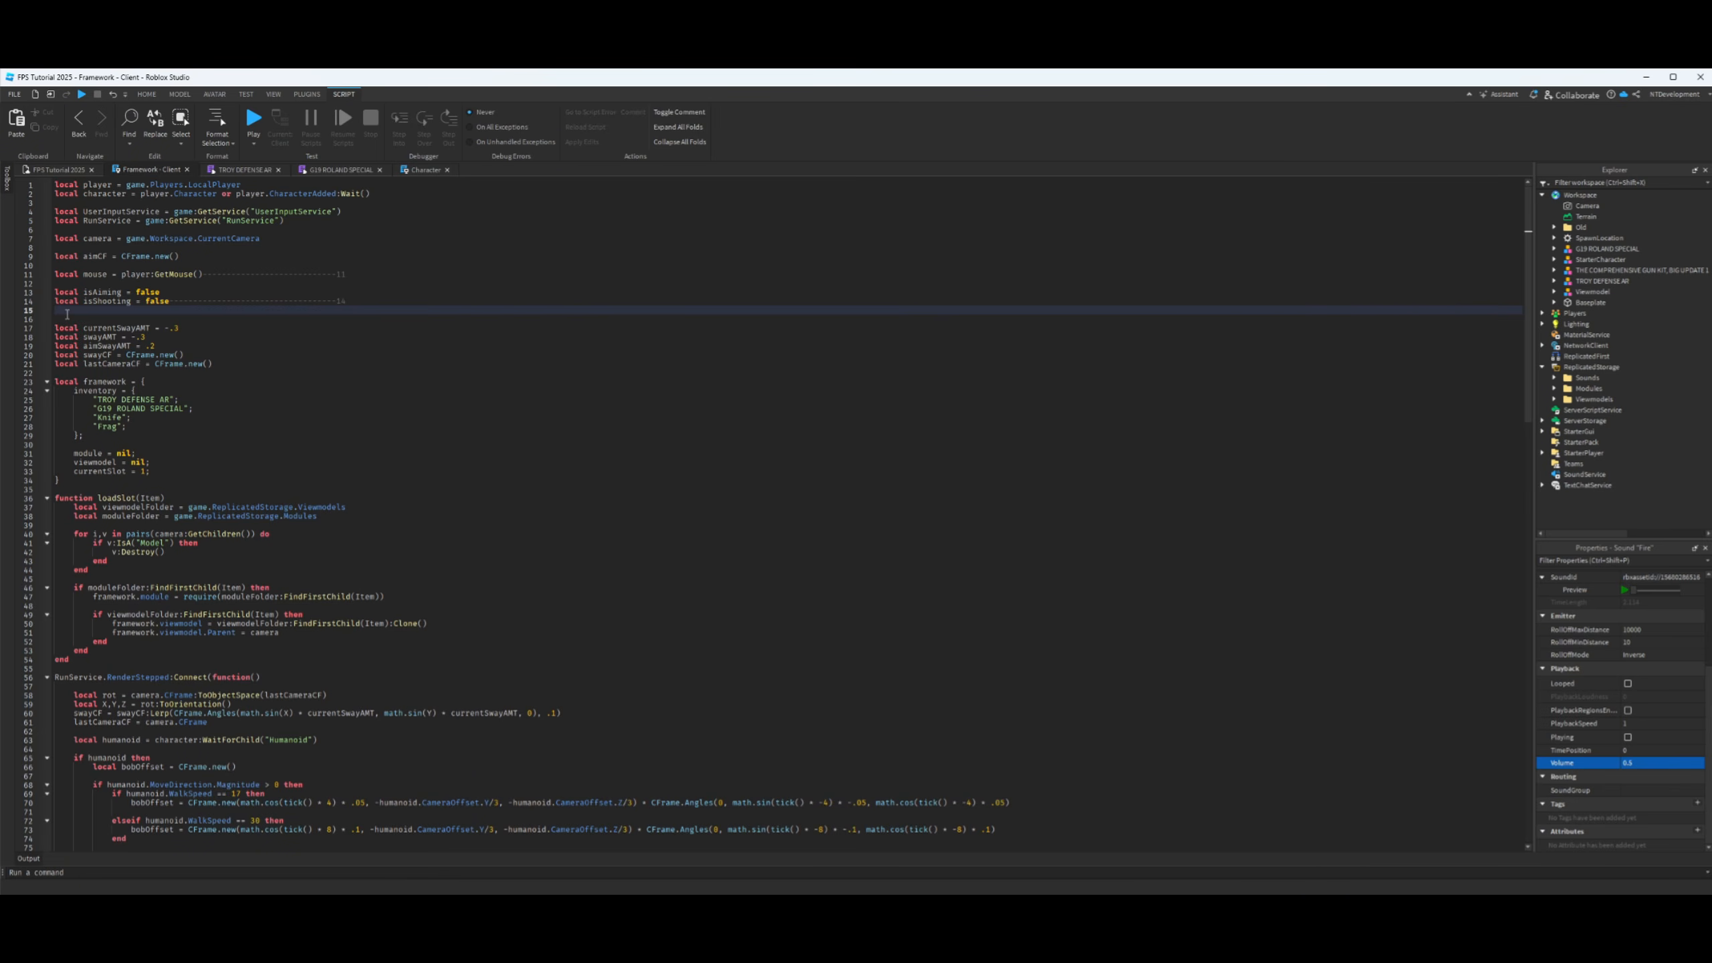
pyautogui.press('BackSpace')
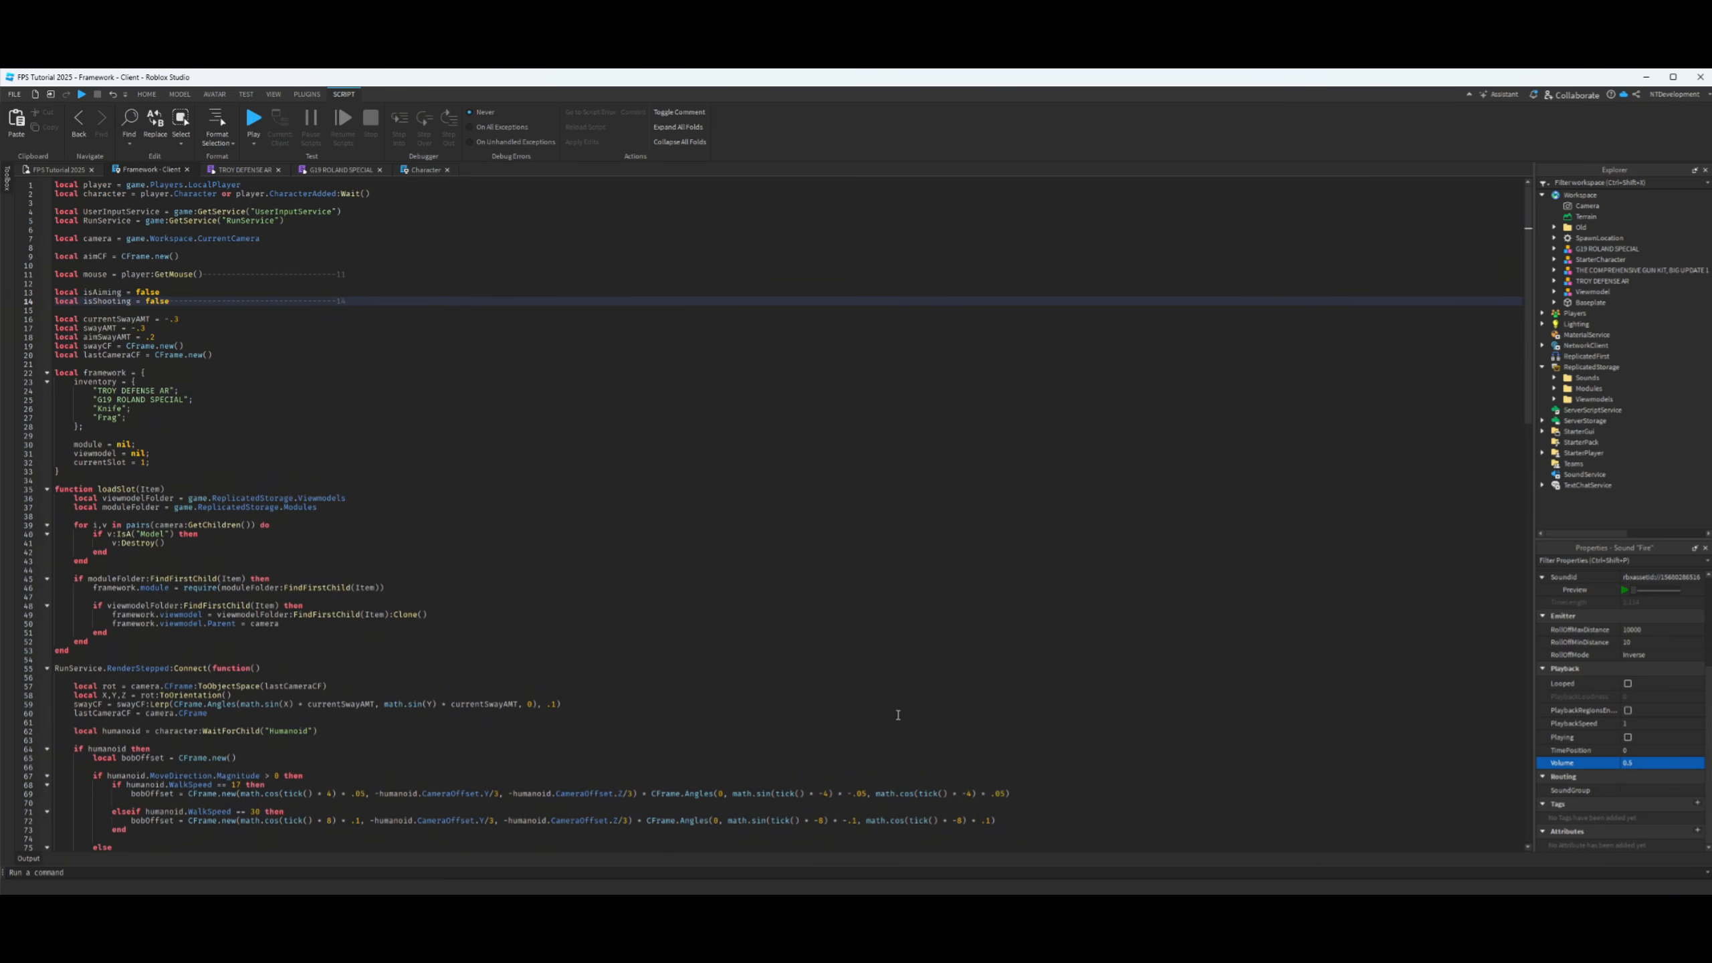
# - Copy the fireAnim and fireSound nil declarations from the Discord add-on code and insert them below lastCameraCF in the Framework - Client script
pyautogui.moveTo(1069, 892)
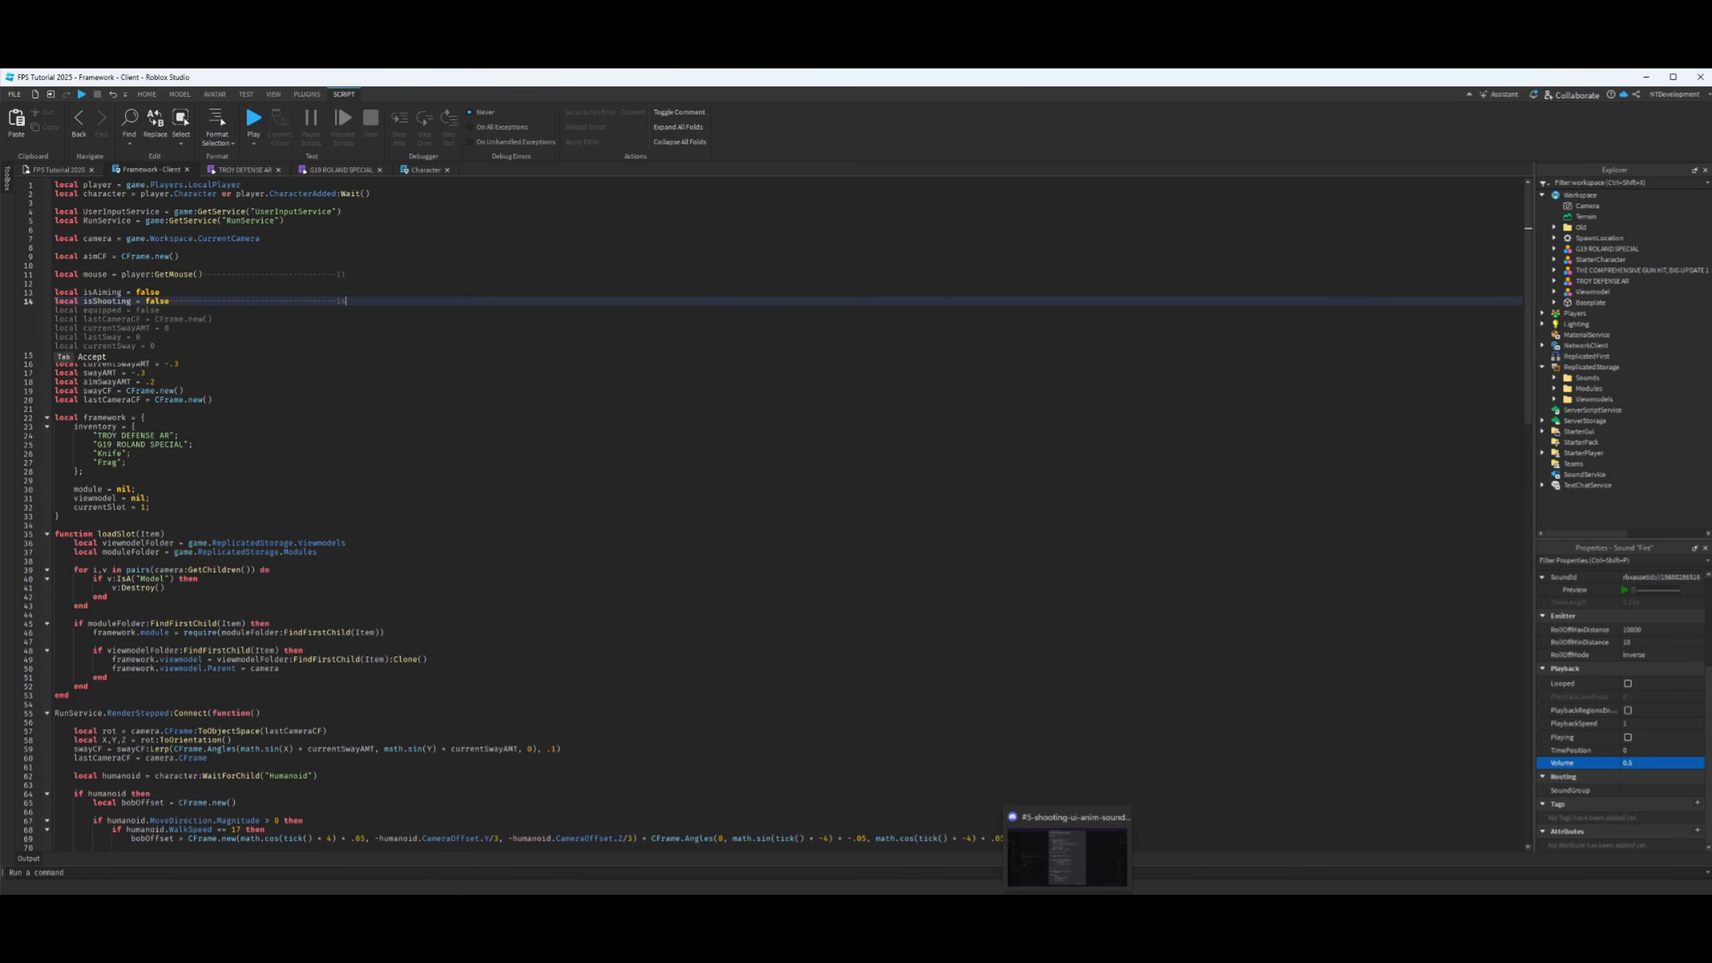
pyautogui.click(1068, 857)
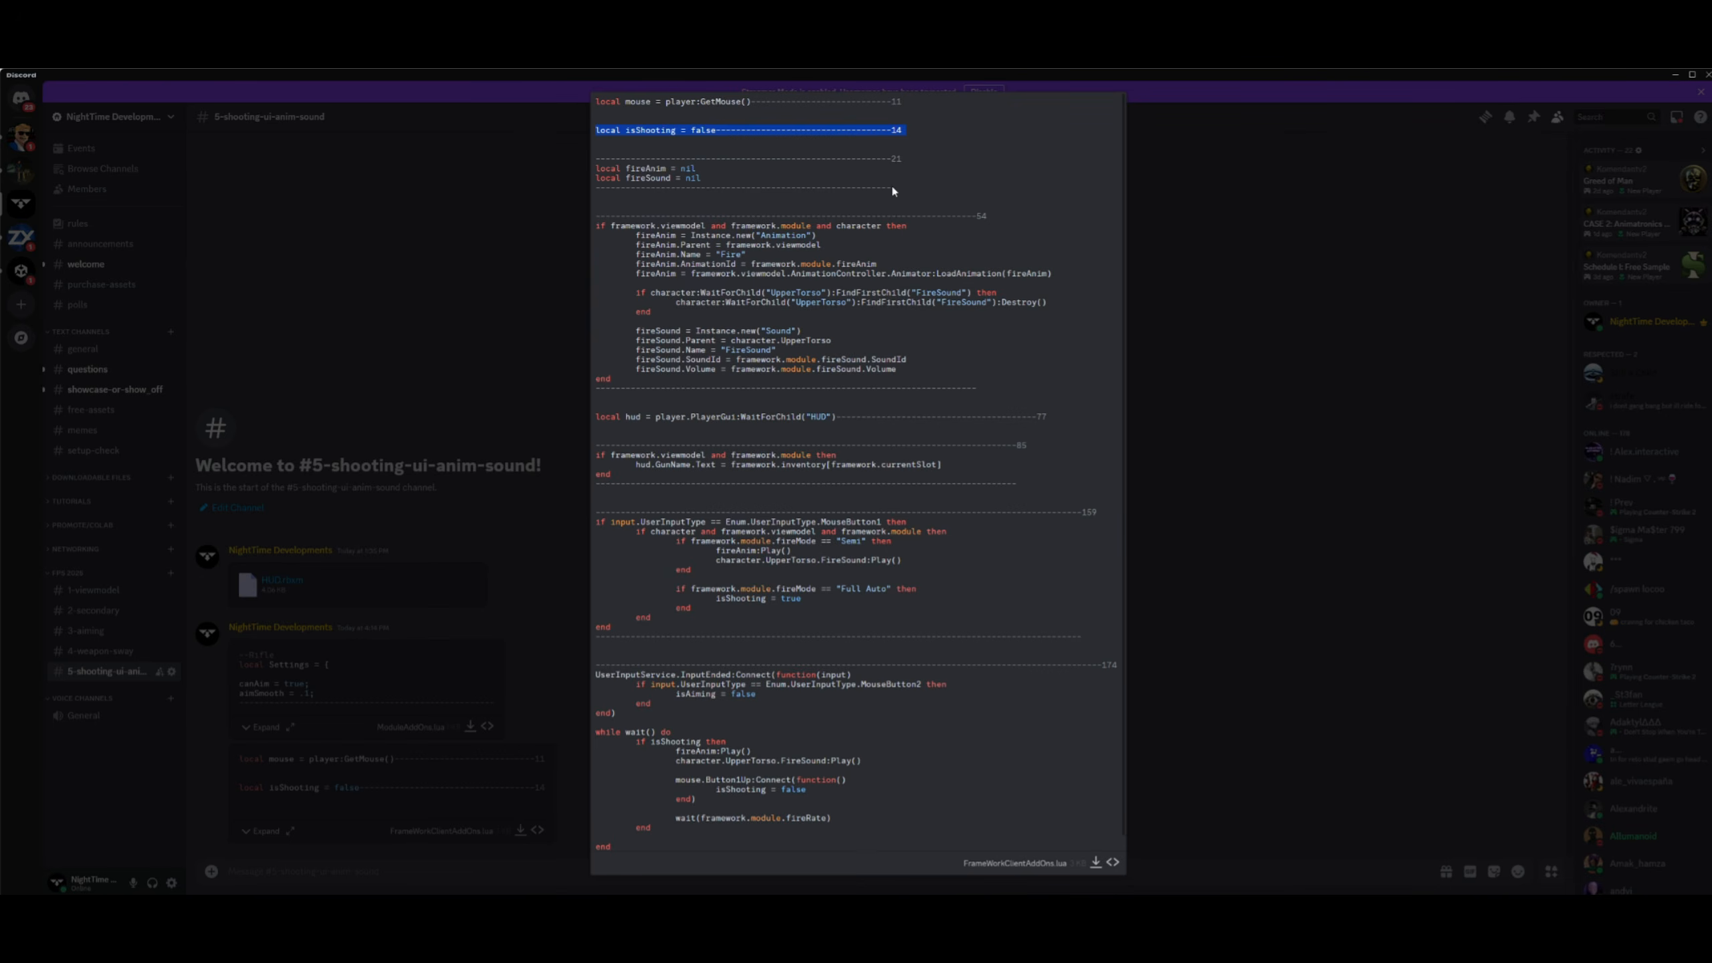
pyautogui.moveTo(897, 193); pyautogui.dragTo(597, 163)
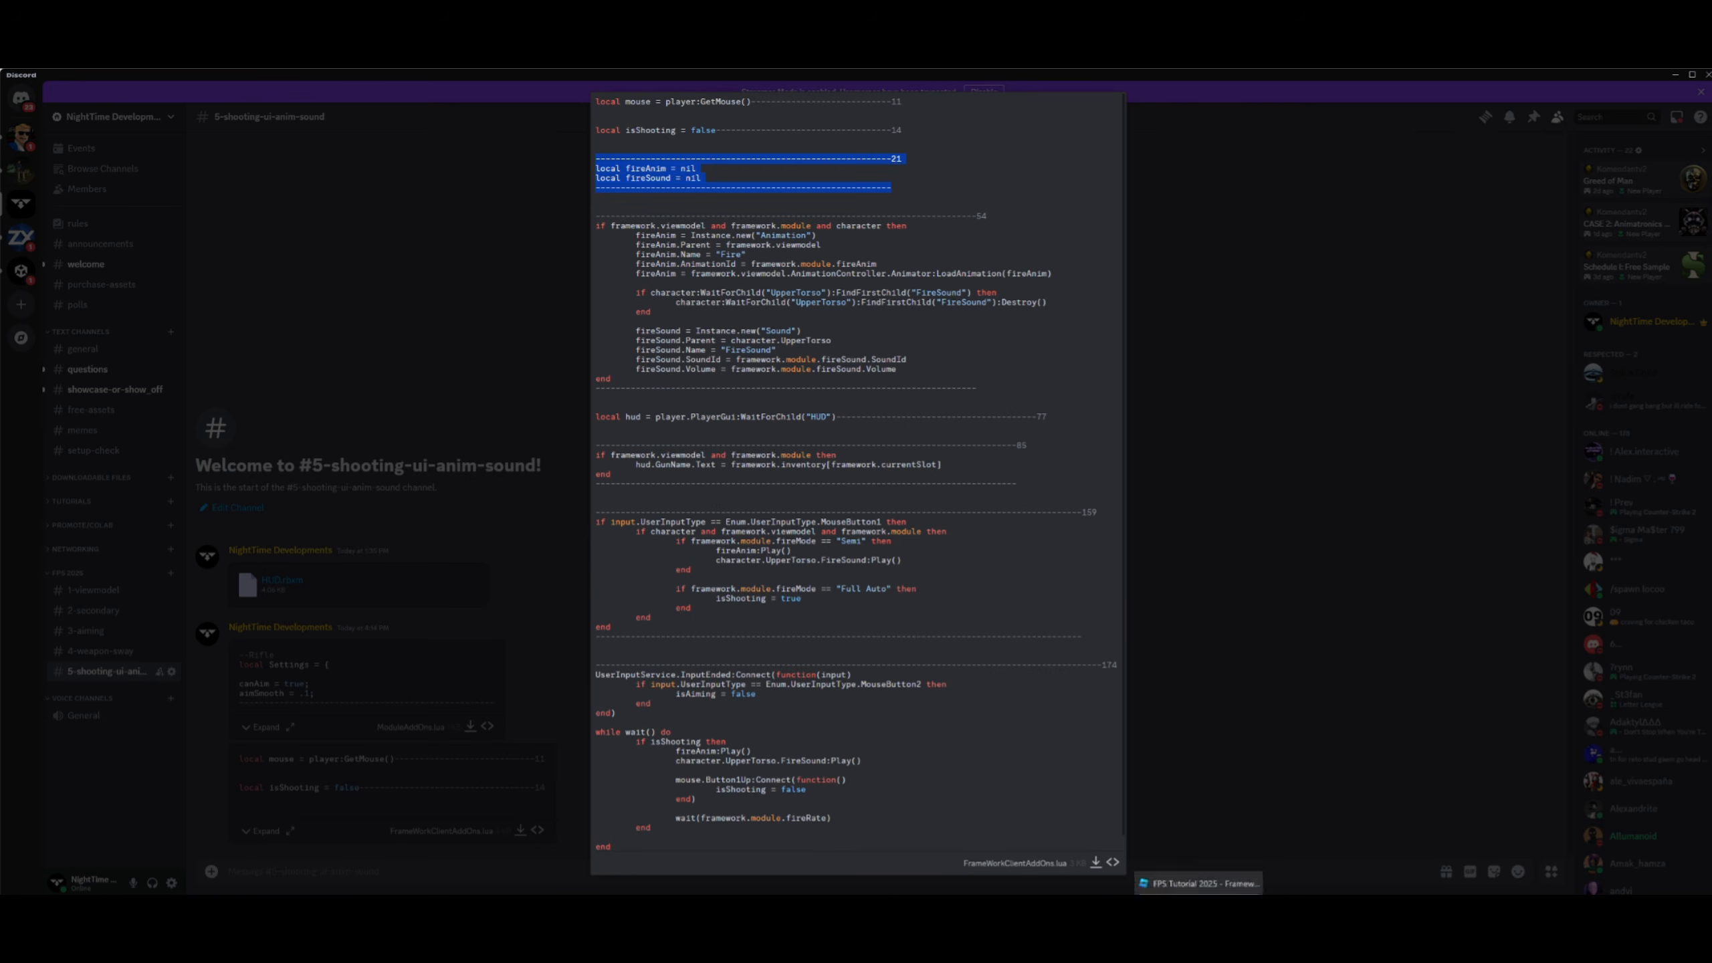
pyautogui.click(1199, 892)
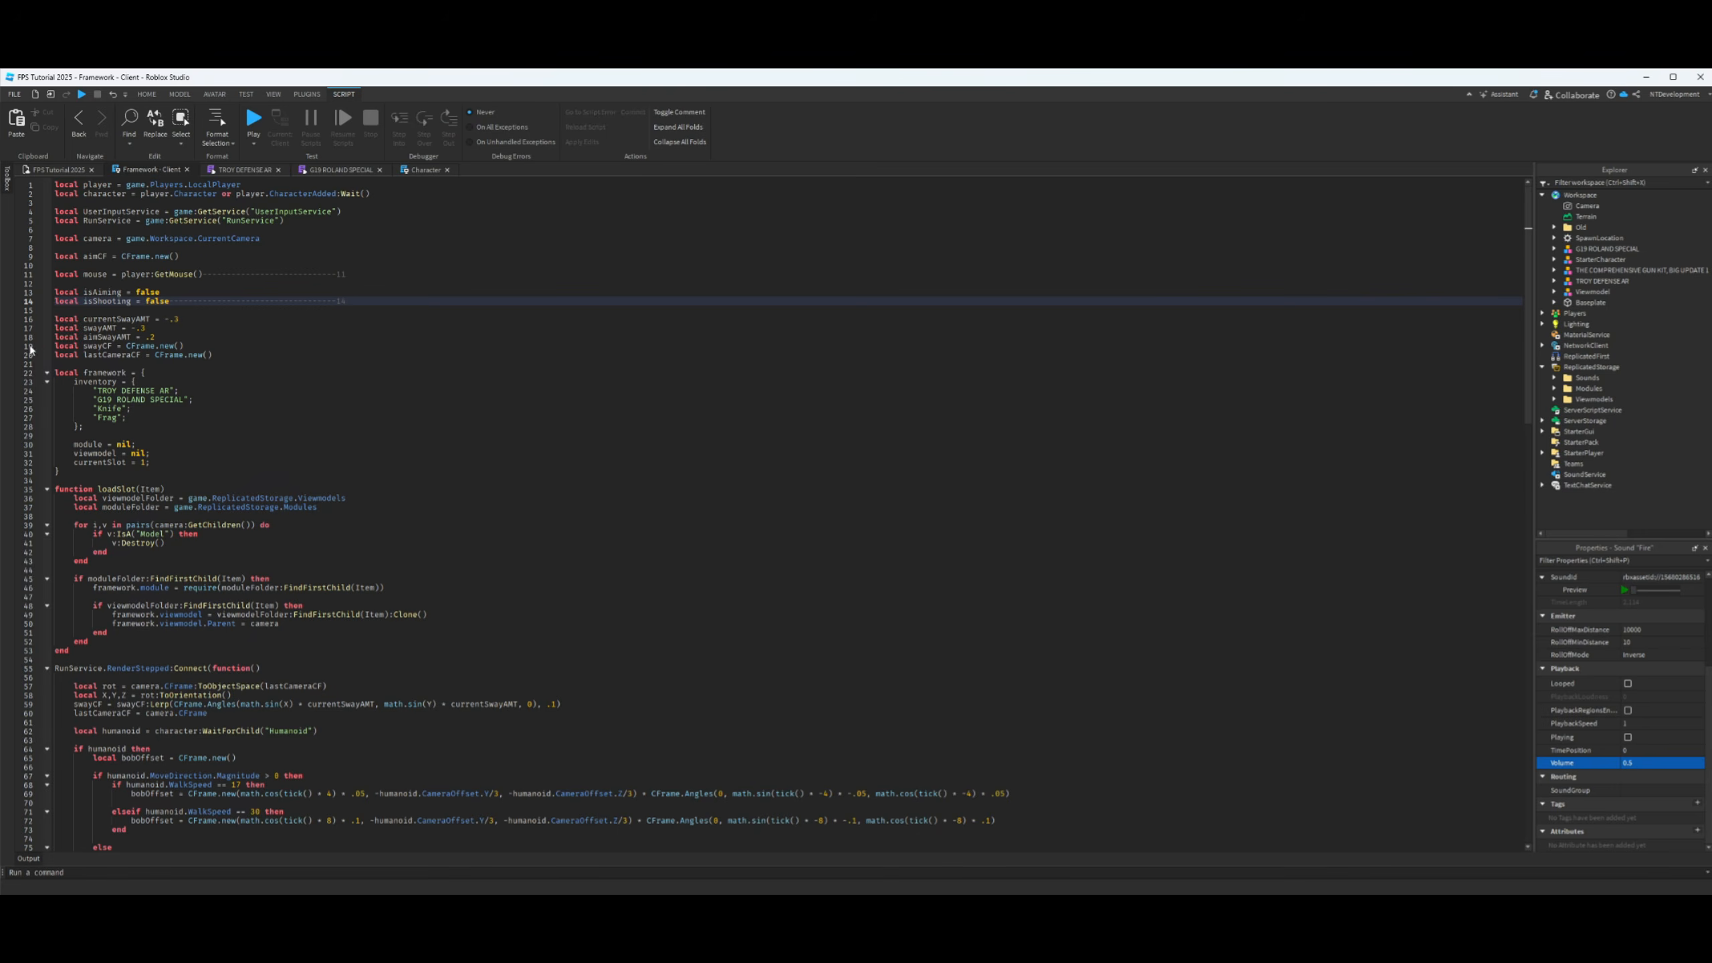
pyautogui.click(67, 365)
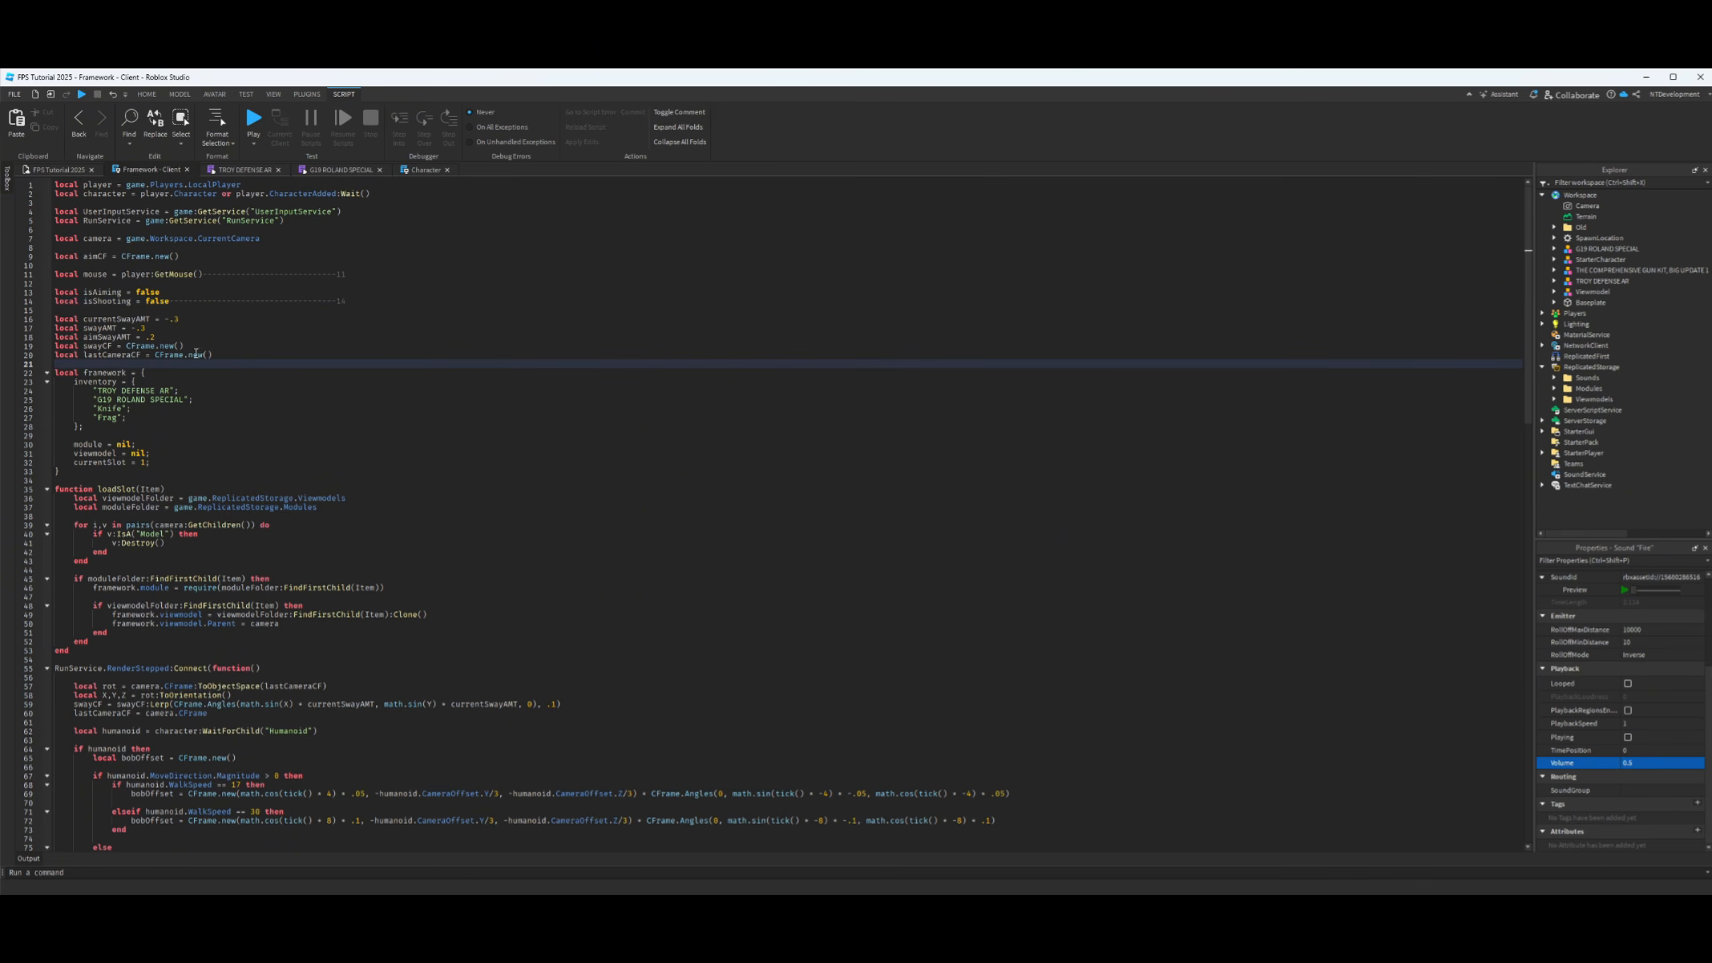
pyautogui.click(227, 352)
pyautogui.press('Return')
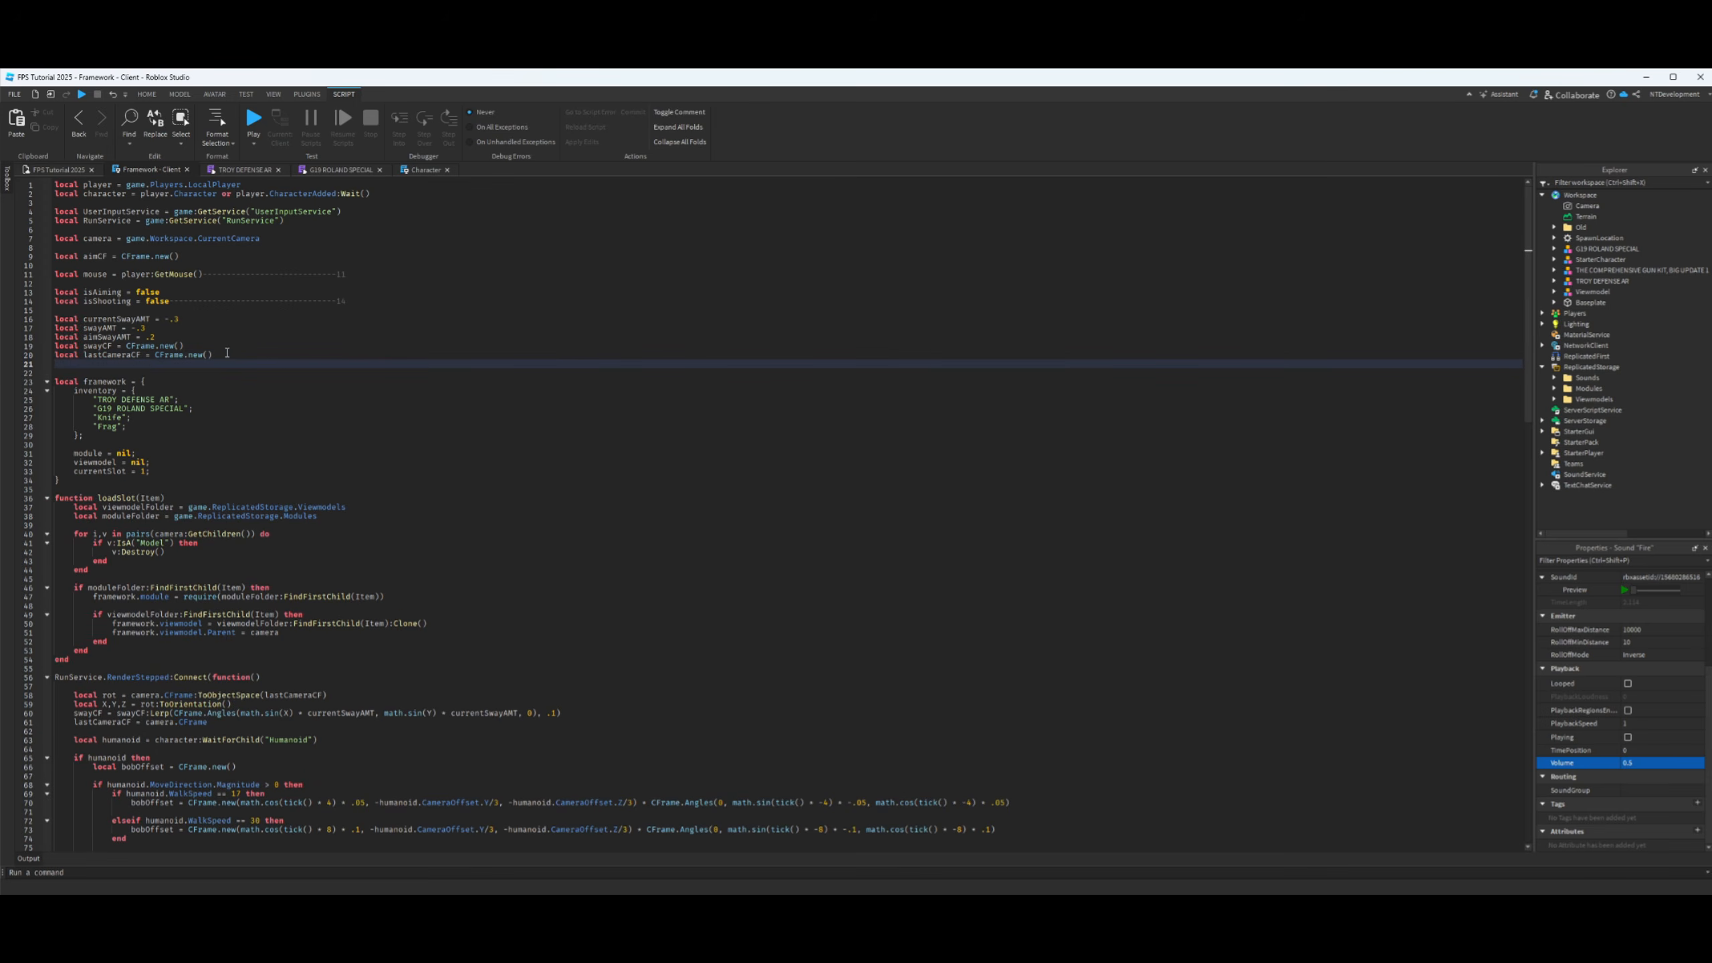
pyautogui.write('local fireAnim = nil local fireSound = nil')
pyautogui.click(100, 401)
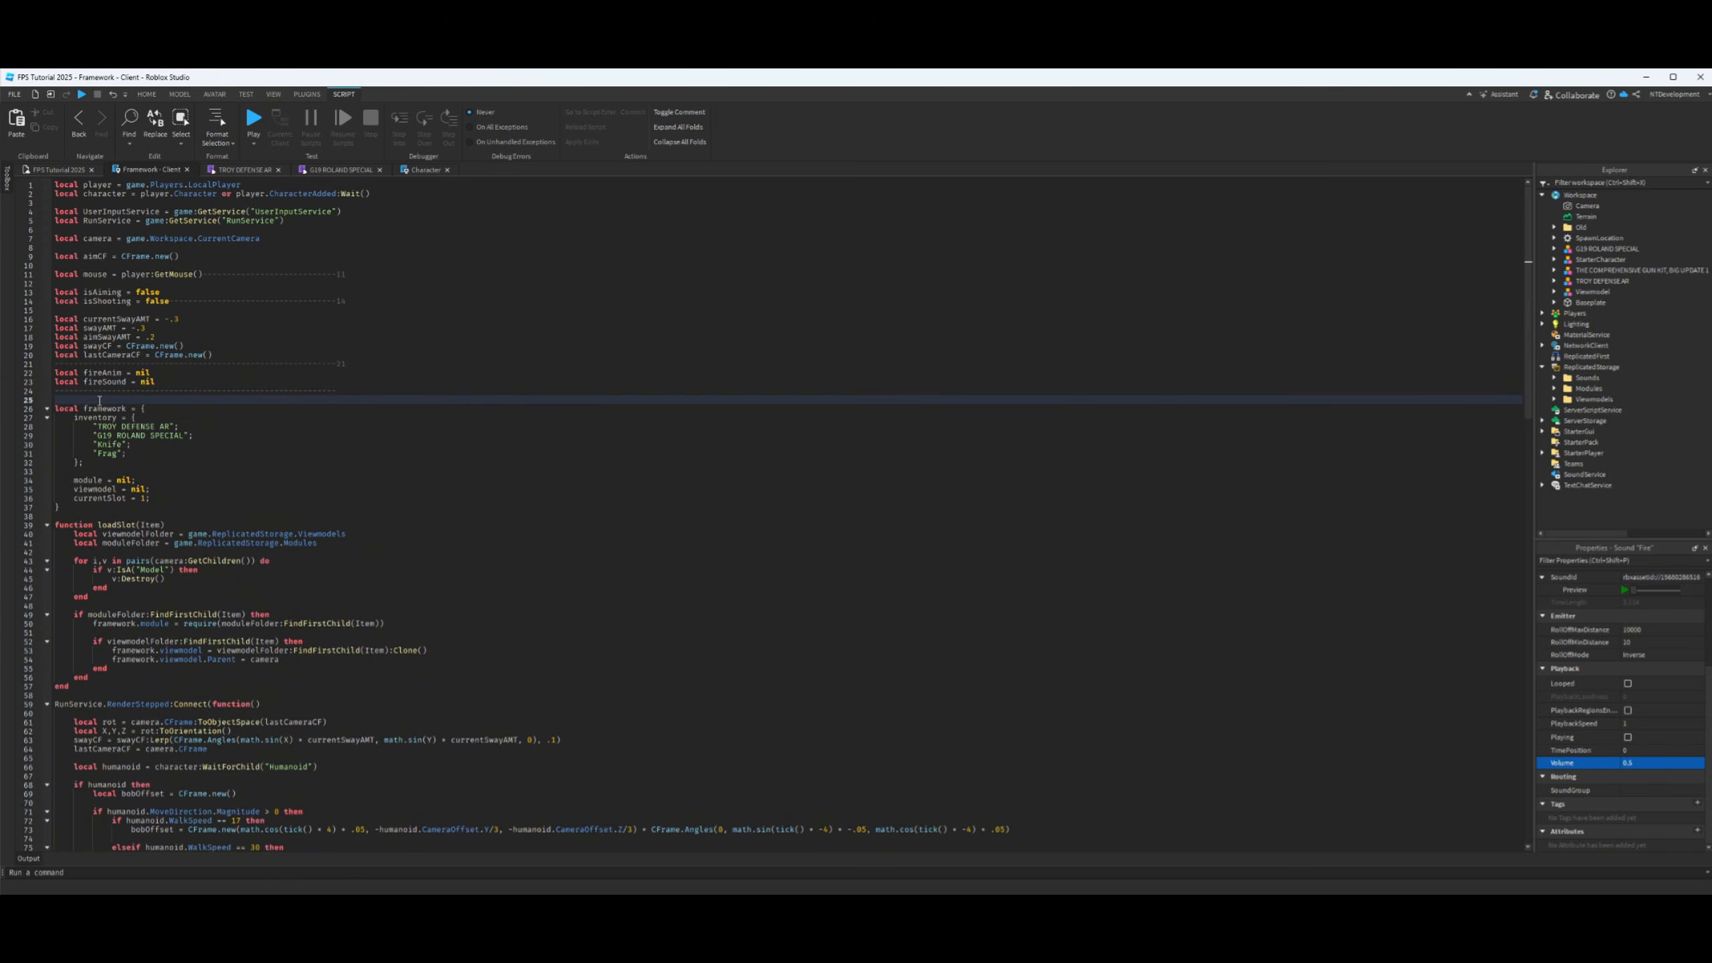
pyautogui.press('BackSpace')
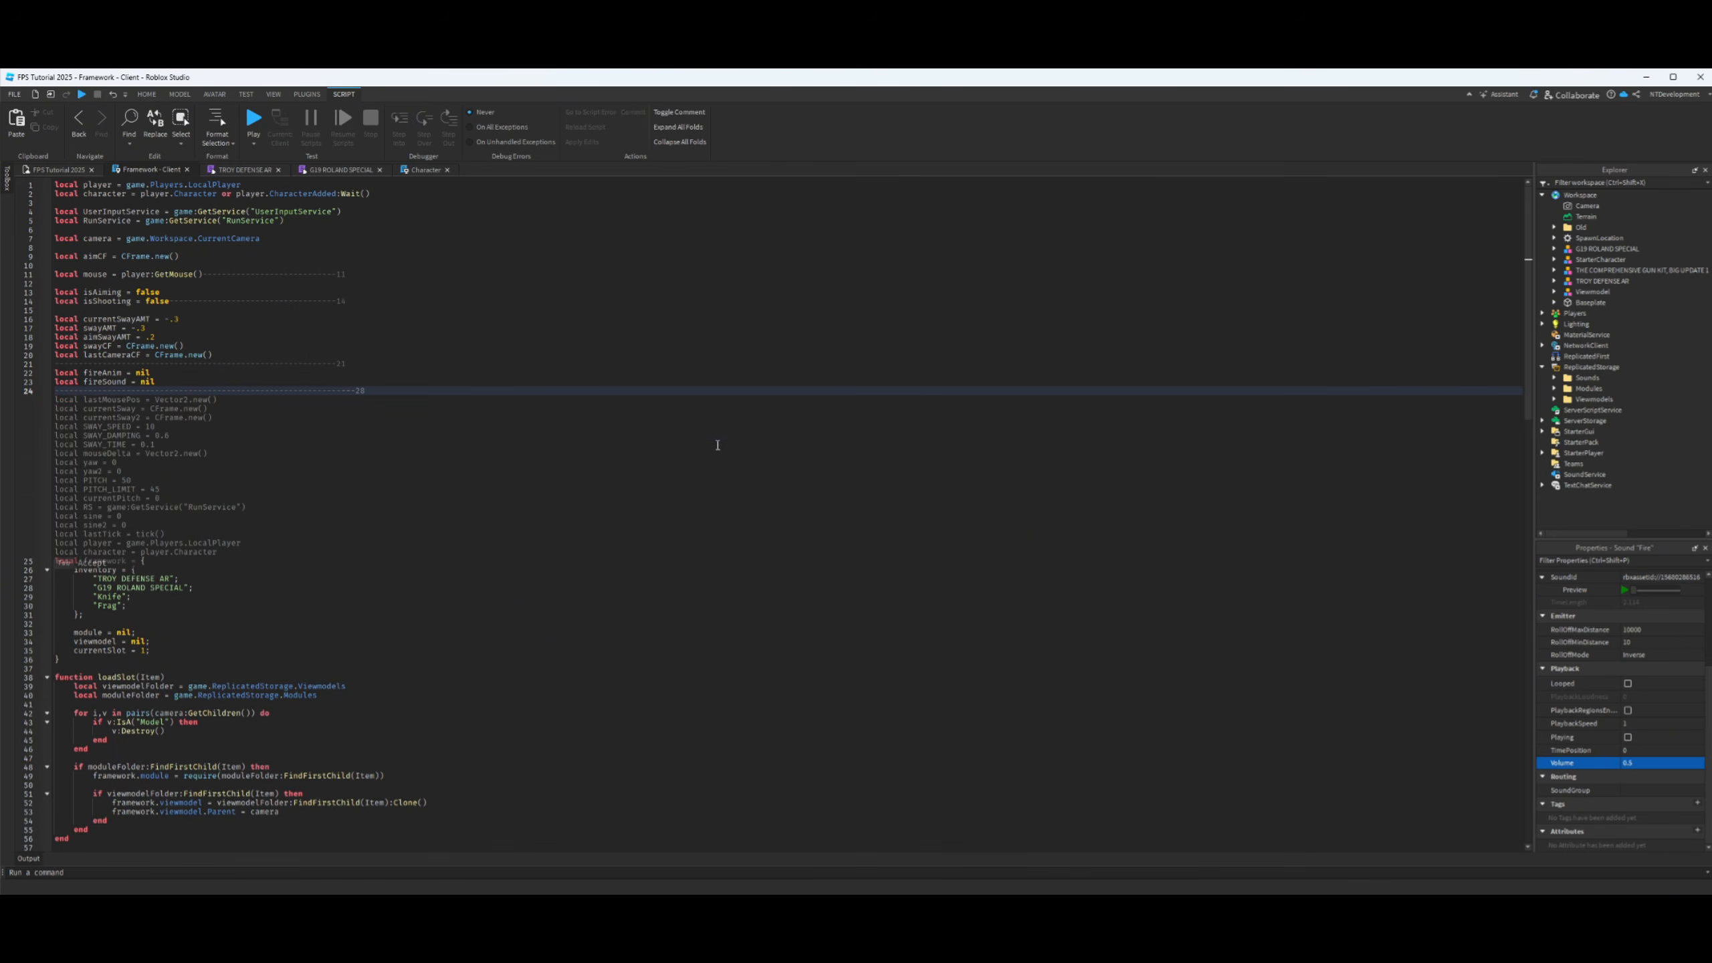
# - Copy the fire animation and FireSound setup block from Discord and paste it in loadSlot after "framework.viewmodel.Parent = camera"
pyautogui.click(612, 732)
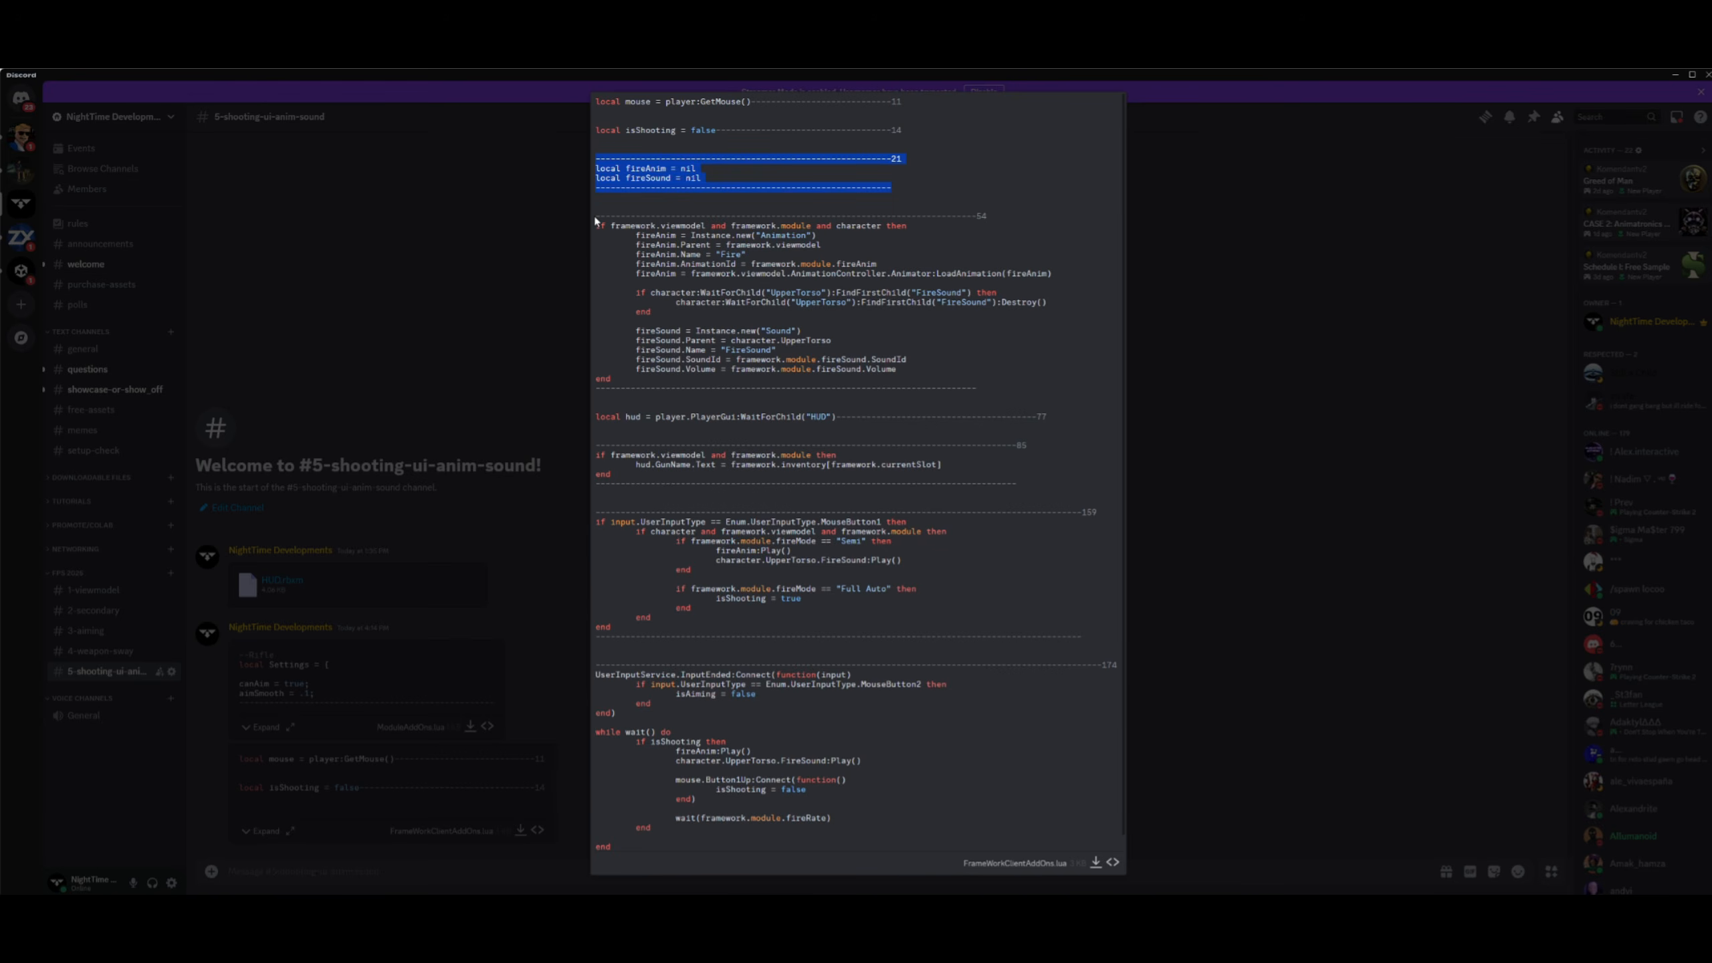
pyautogui.moveTo(596, 217); pyautogui.dragTo(1002, 390)
pyautogui.hotkey('ctrl', 'c')
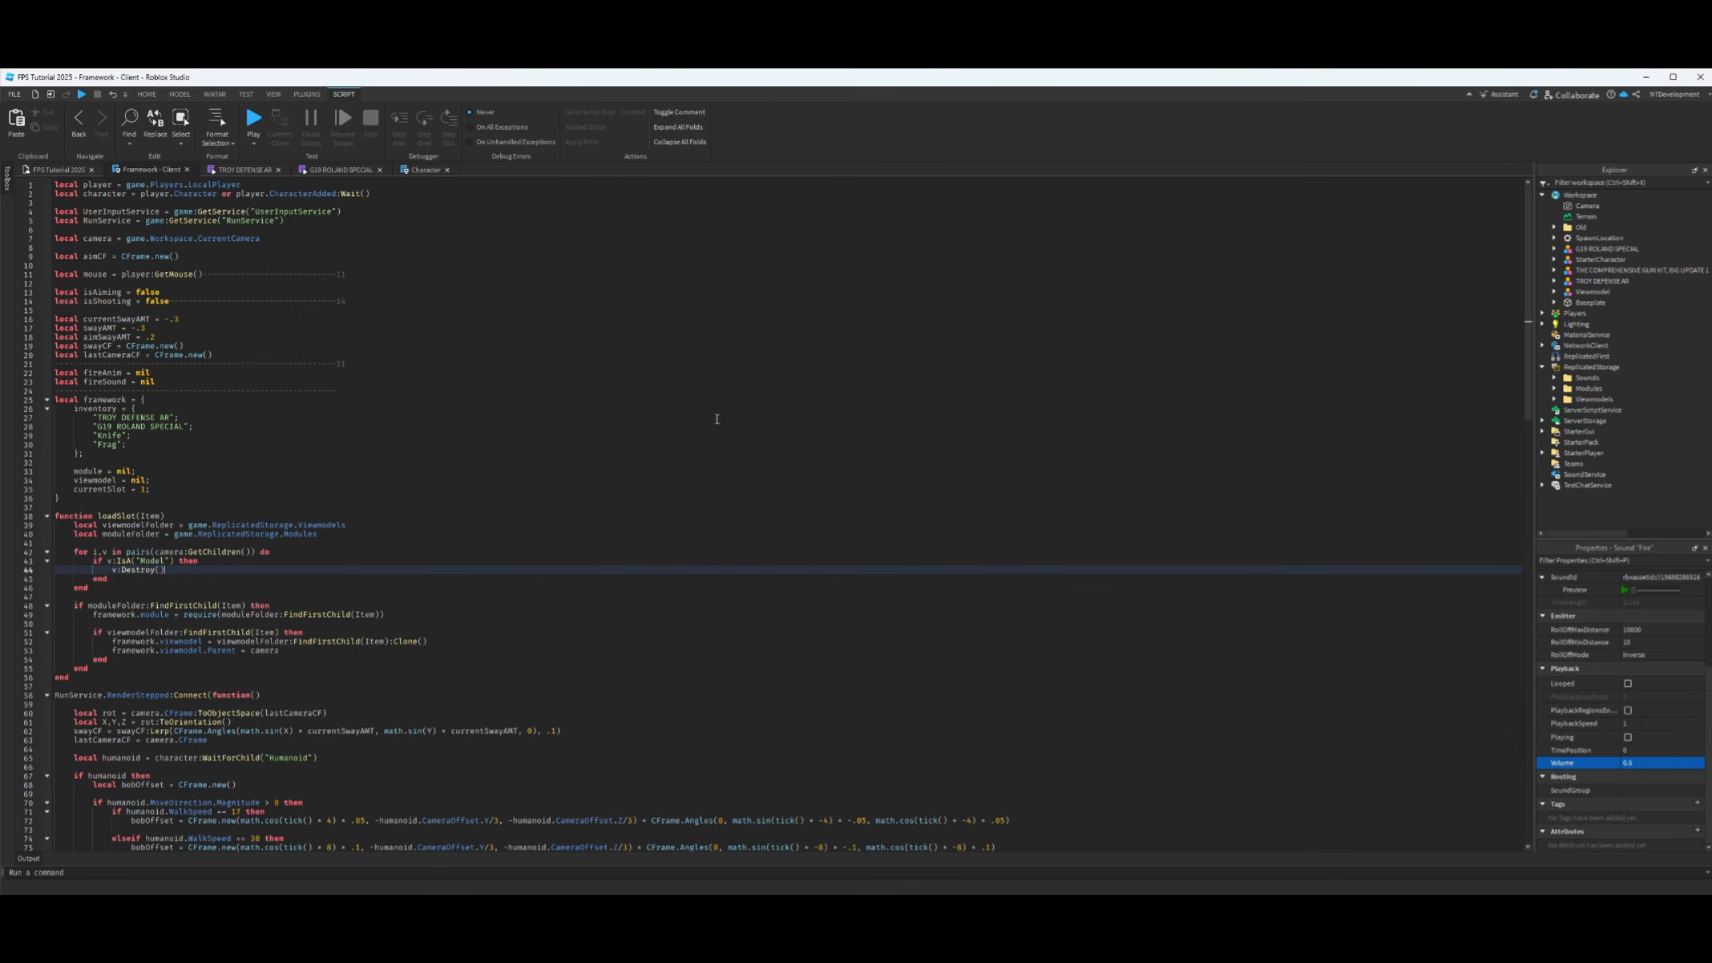
pyautogui.scroll(-6, 404, 533)
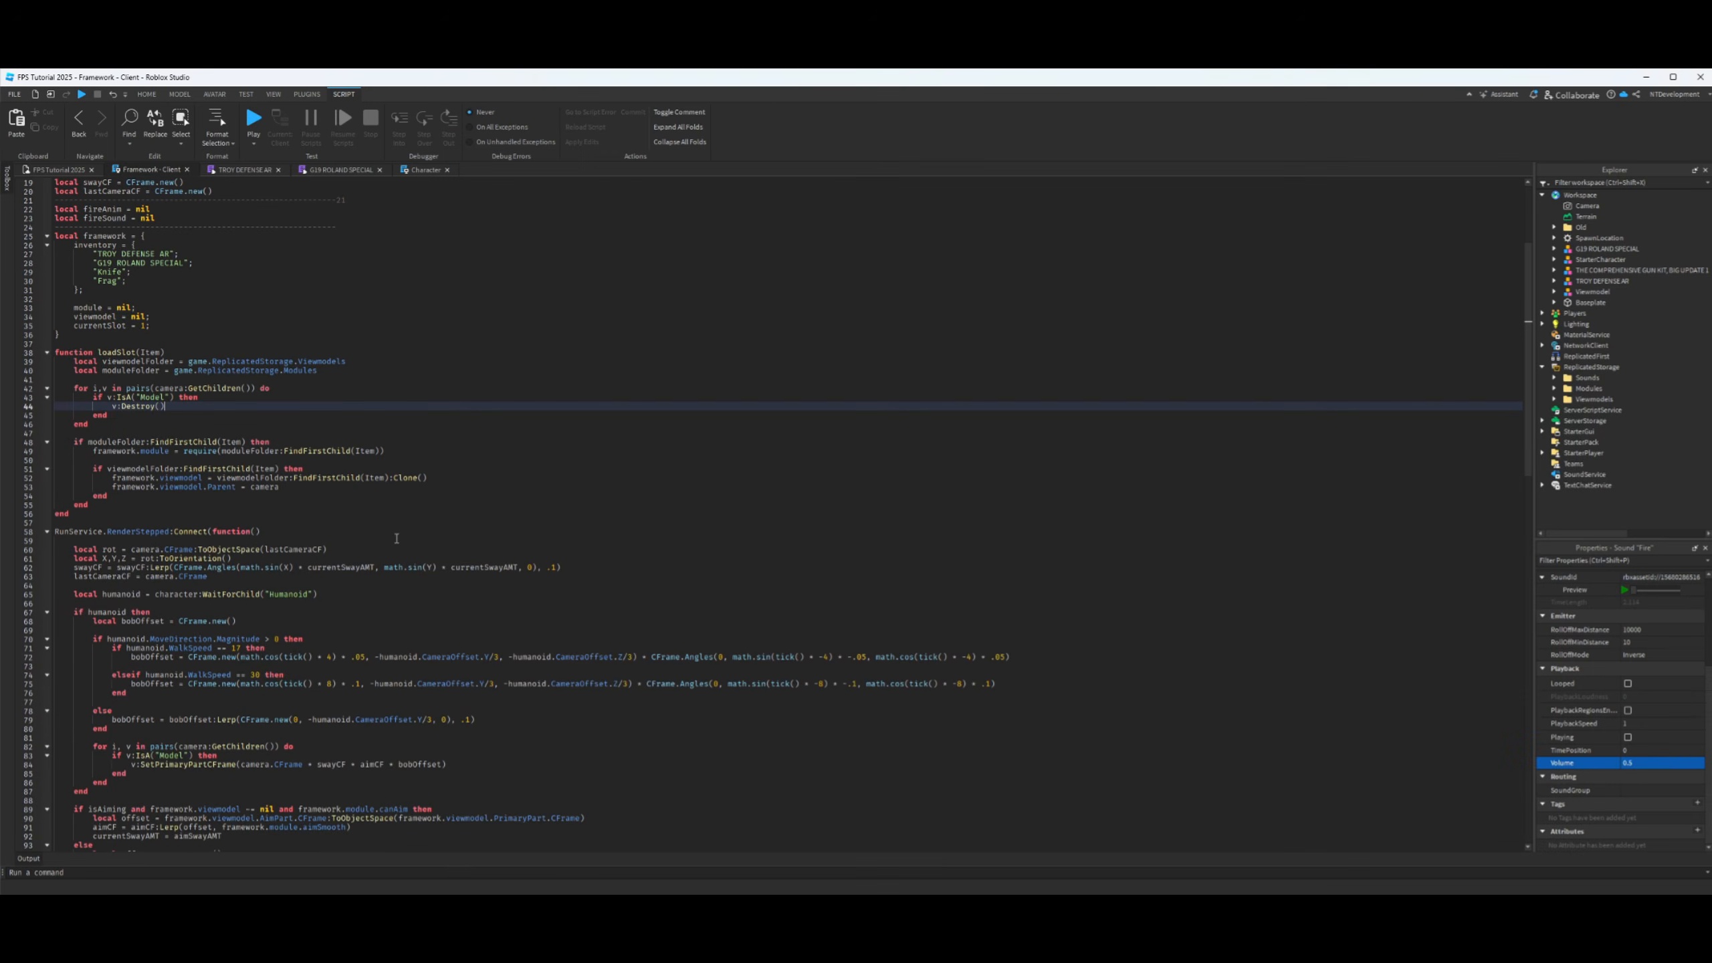
pyautogui.click(222, 499)
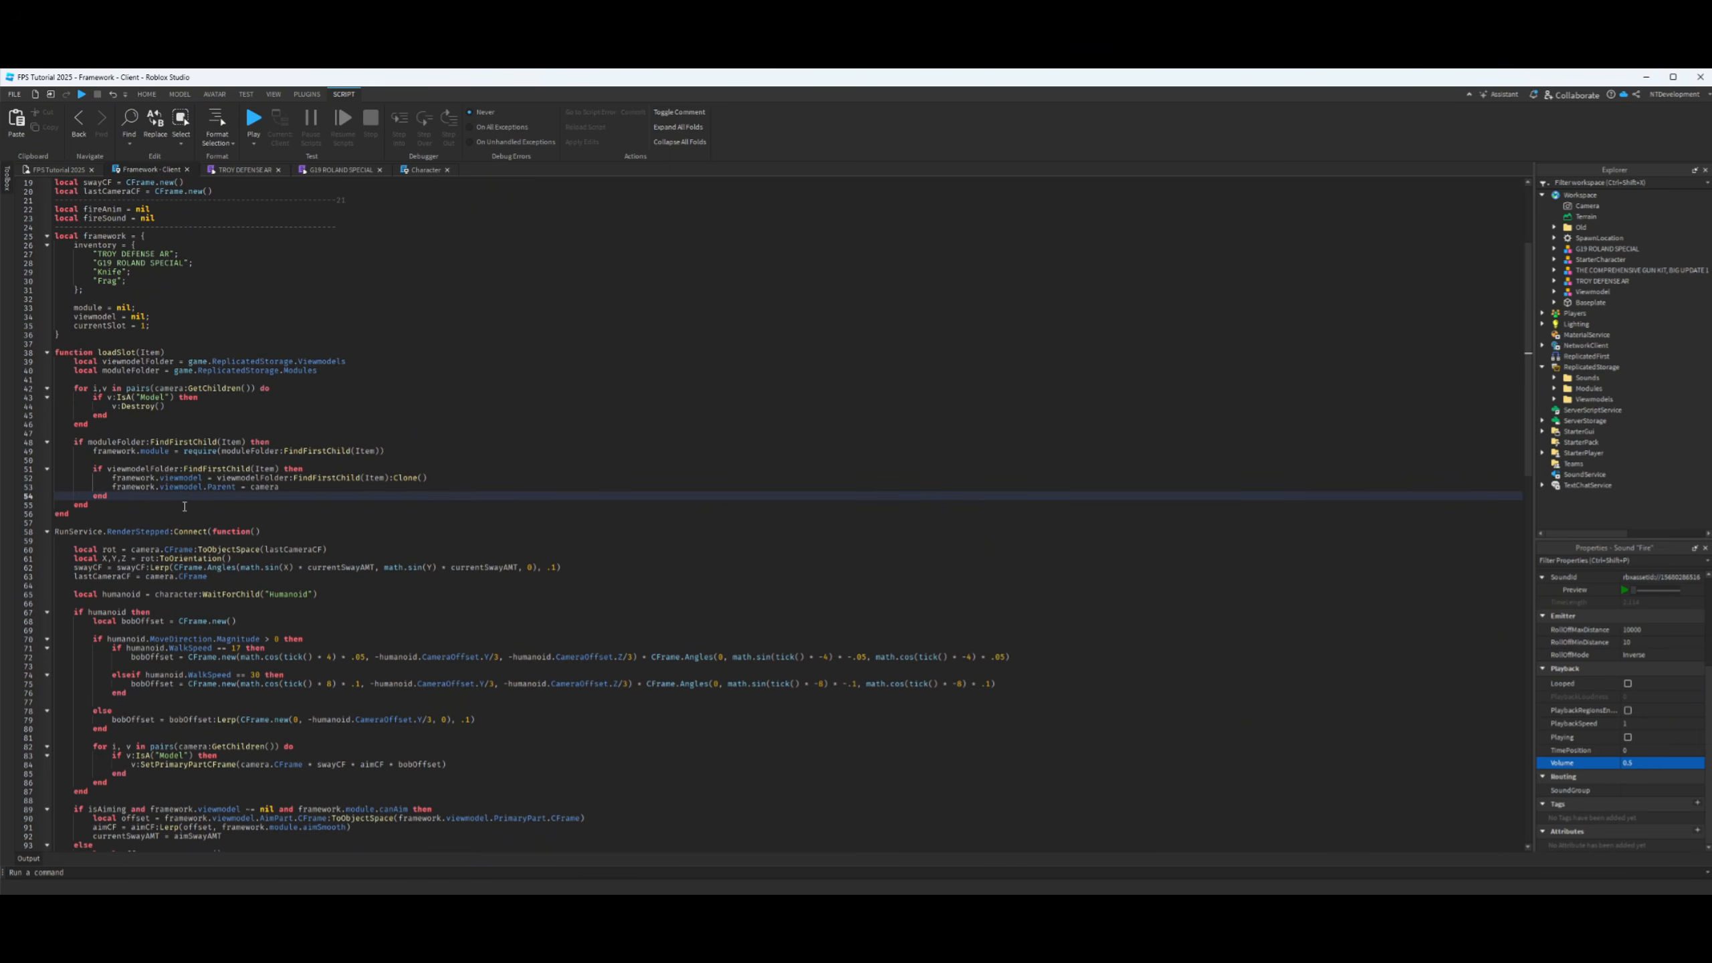
pyautogui.click(296, 487)
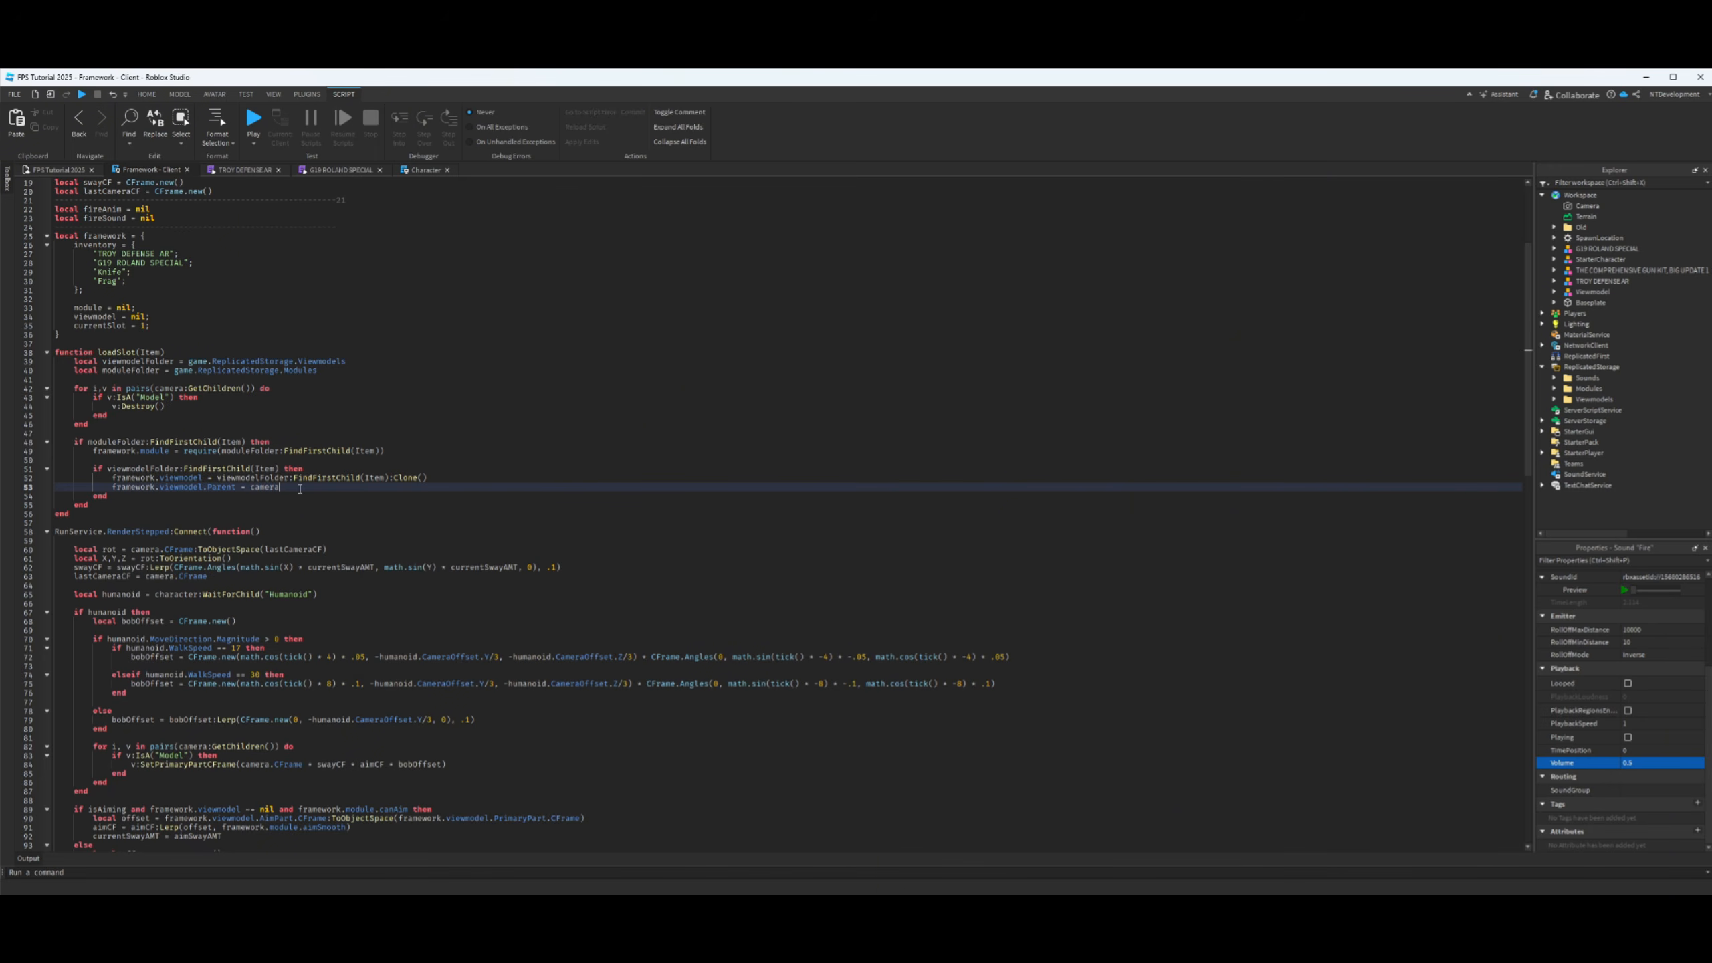
pyautogui.press('Return')
pyautogui.hotkey('ctrl', 'v')
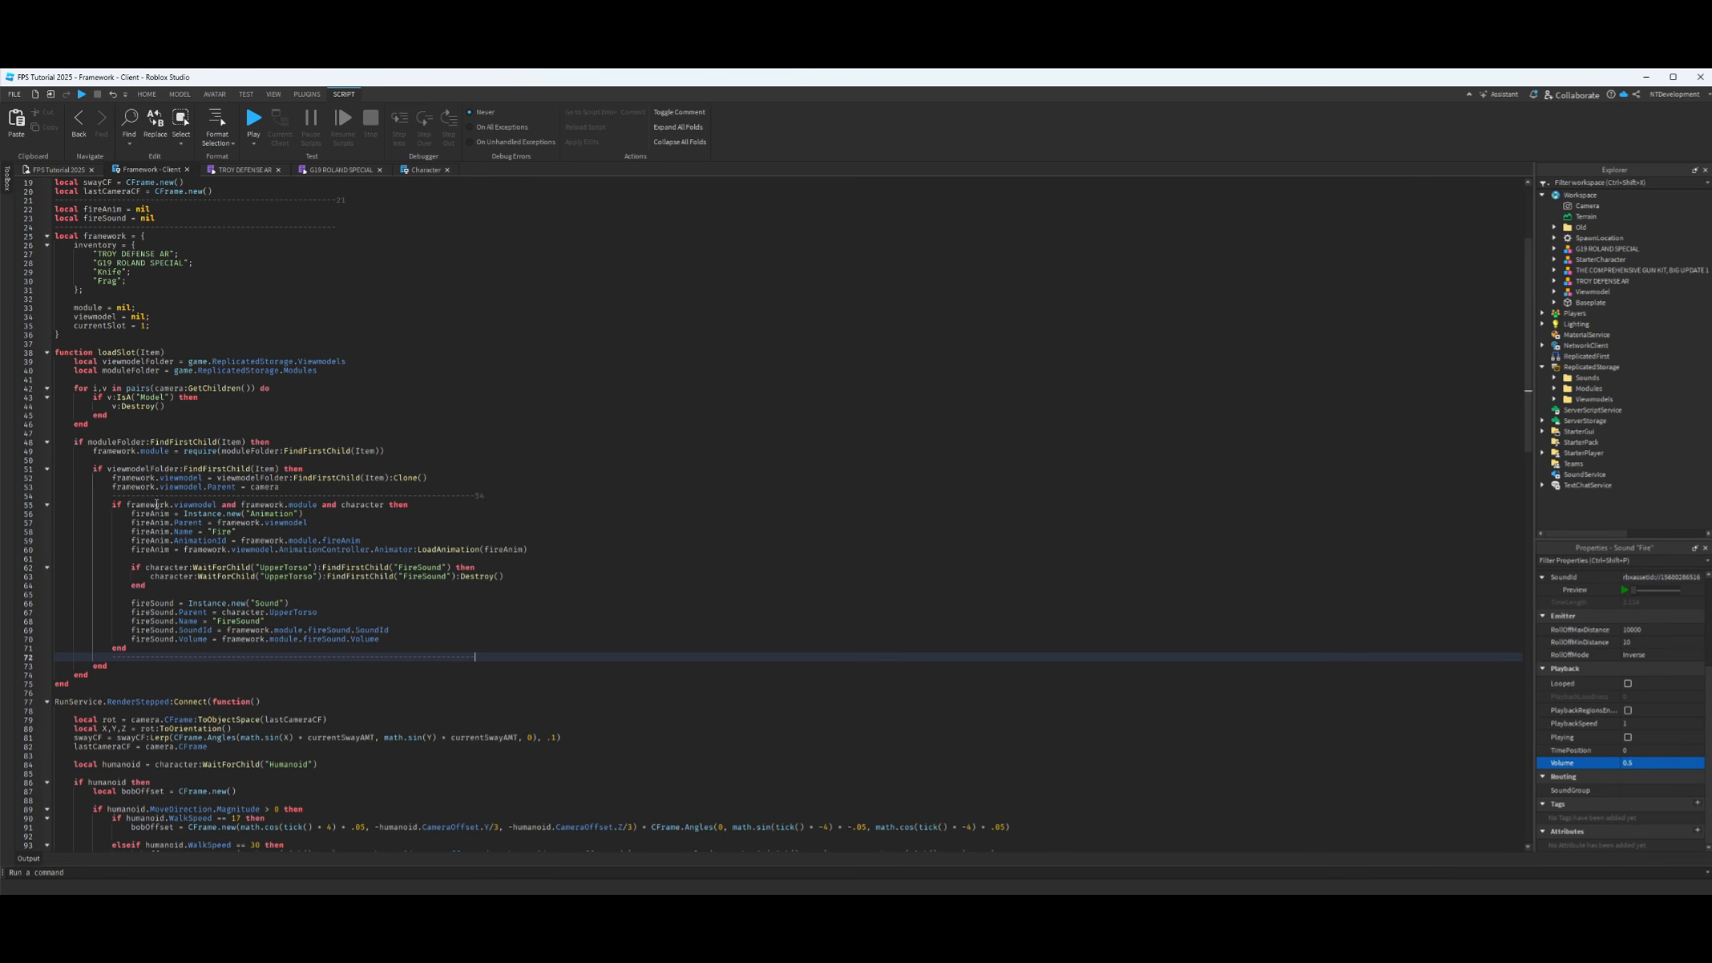
# - Copy "local hud = player.PlayerGui:WaitForChild("HUD")" from Discord and insert it between the loadSlot function and the RenderStepped connection
pyautogui.scroll(-3, 162, 482)
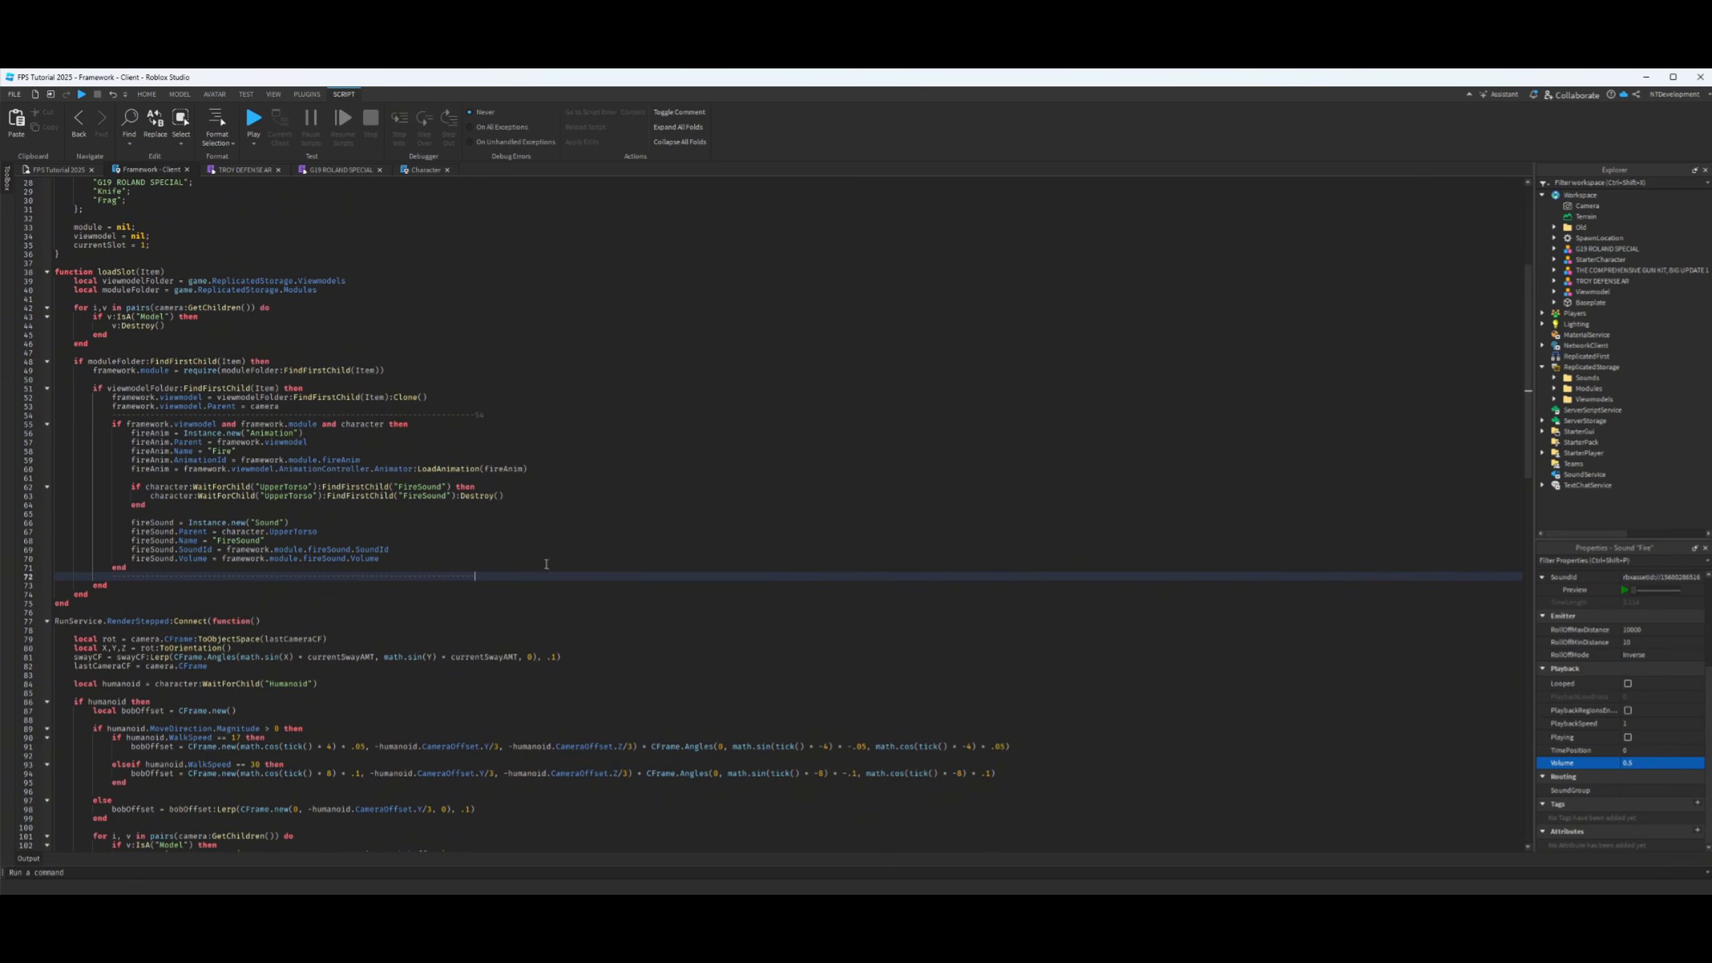
pyautogui.hotkey('alt', 'Tab')
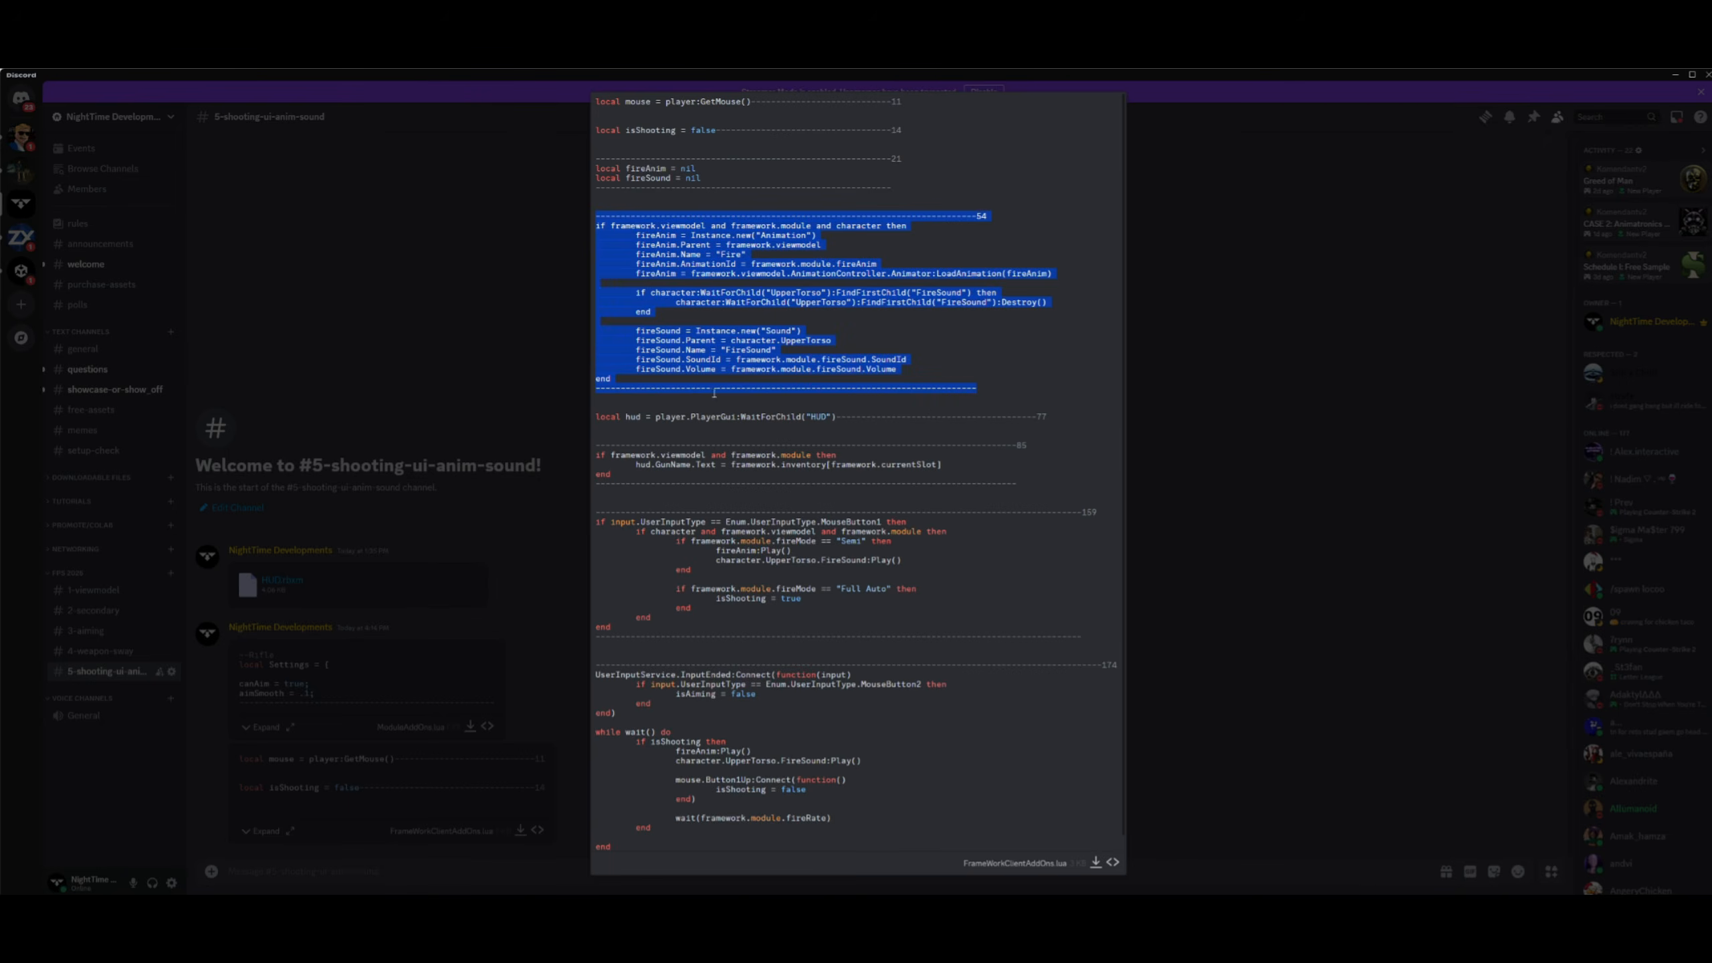
pyautogui.moveTo(596, 417); pyautogui.dragTo(1065, 430)
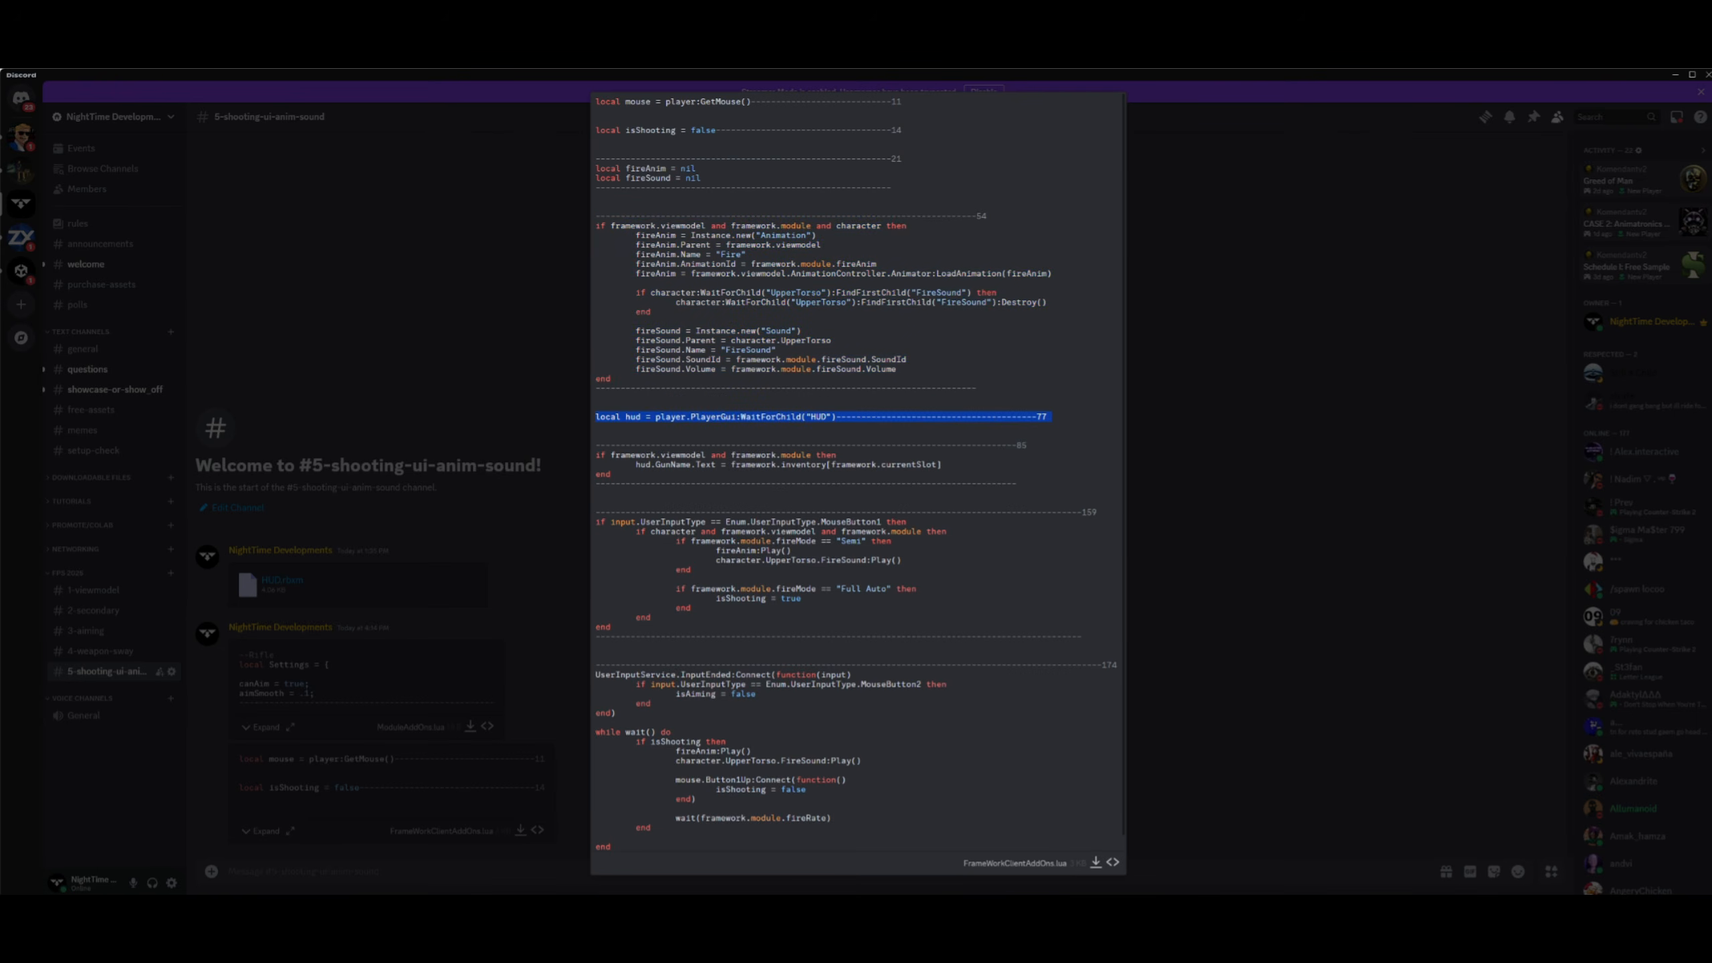
pyautogui.hotkey('alt', 'Tab')
pyautogui.scroll(-2, 401, 628)
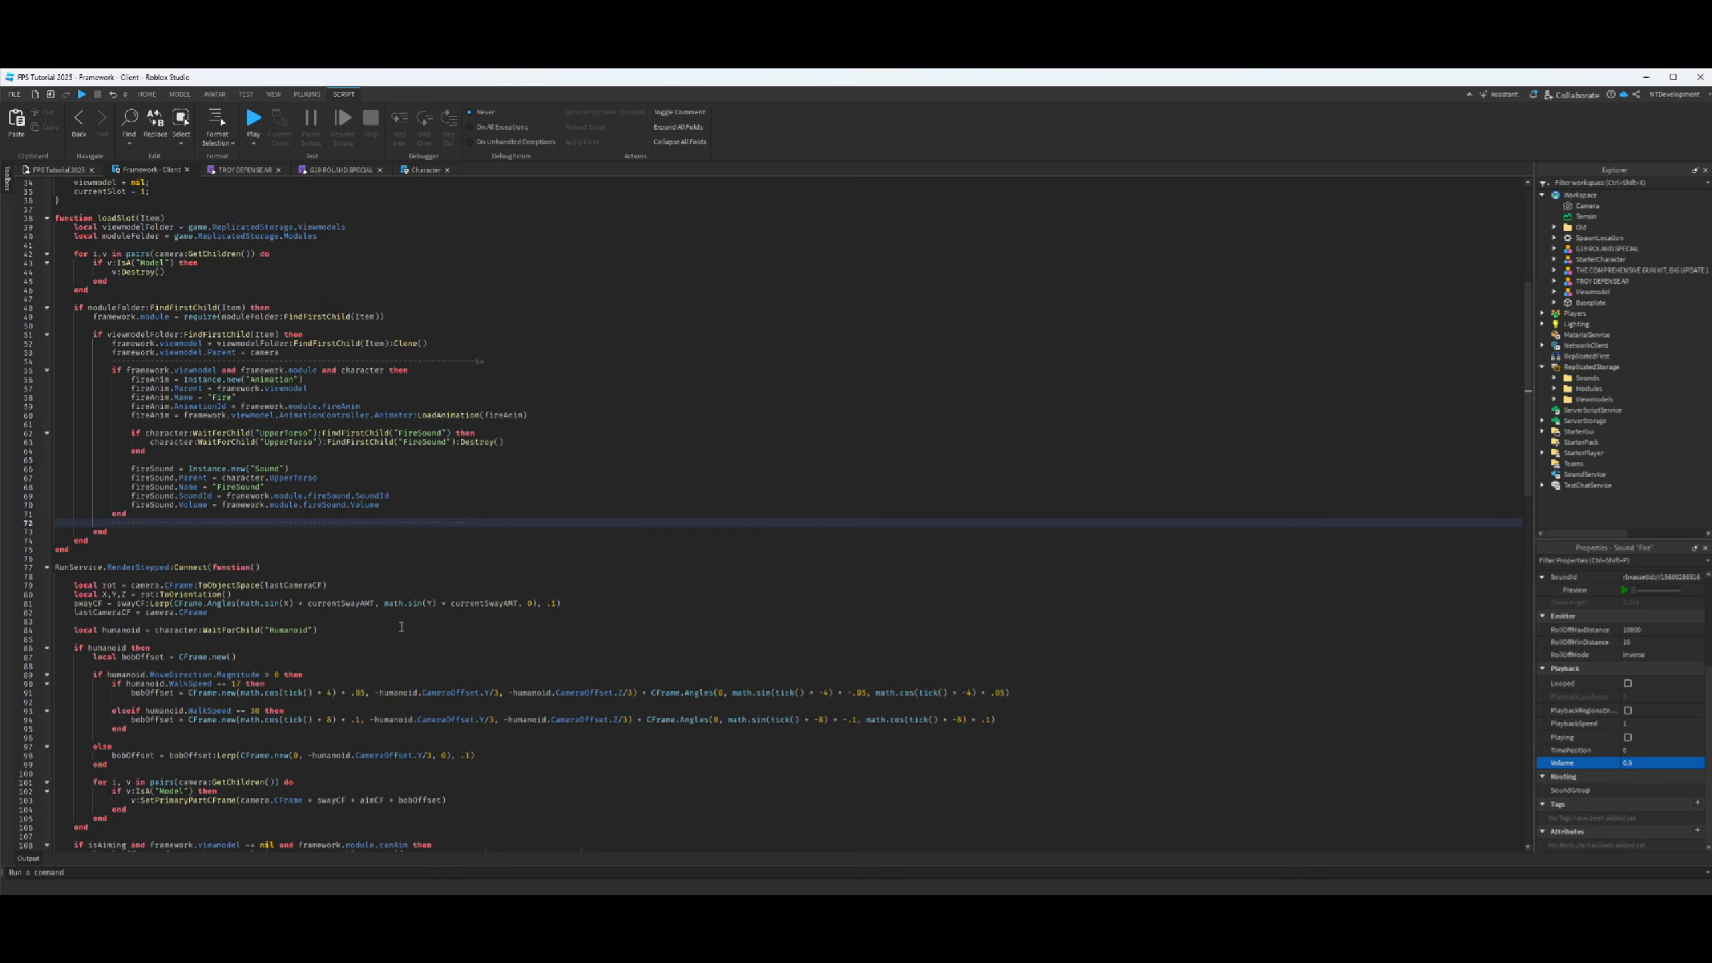
pyautogui.click(74, 552)
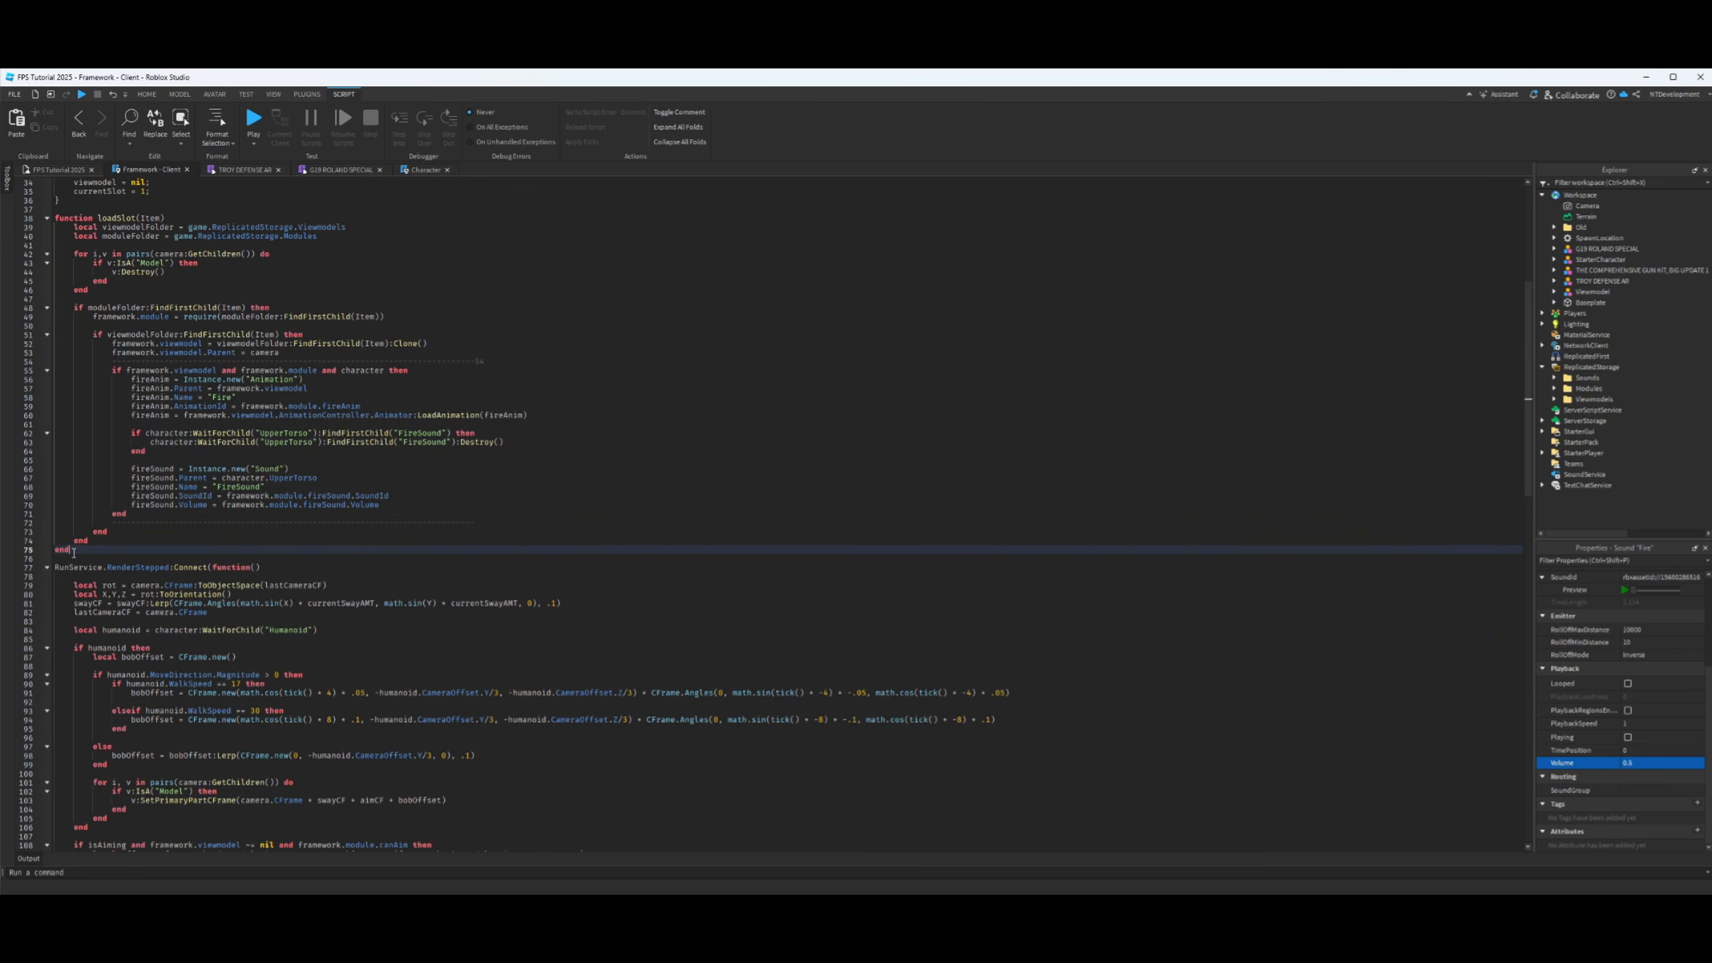
pyautogui.press('Return')
pyautogui.press('Return')
pyautogui.write('local hud = player.PlayerGui:WaitForChild("HUD")')
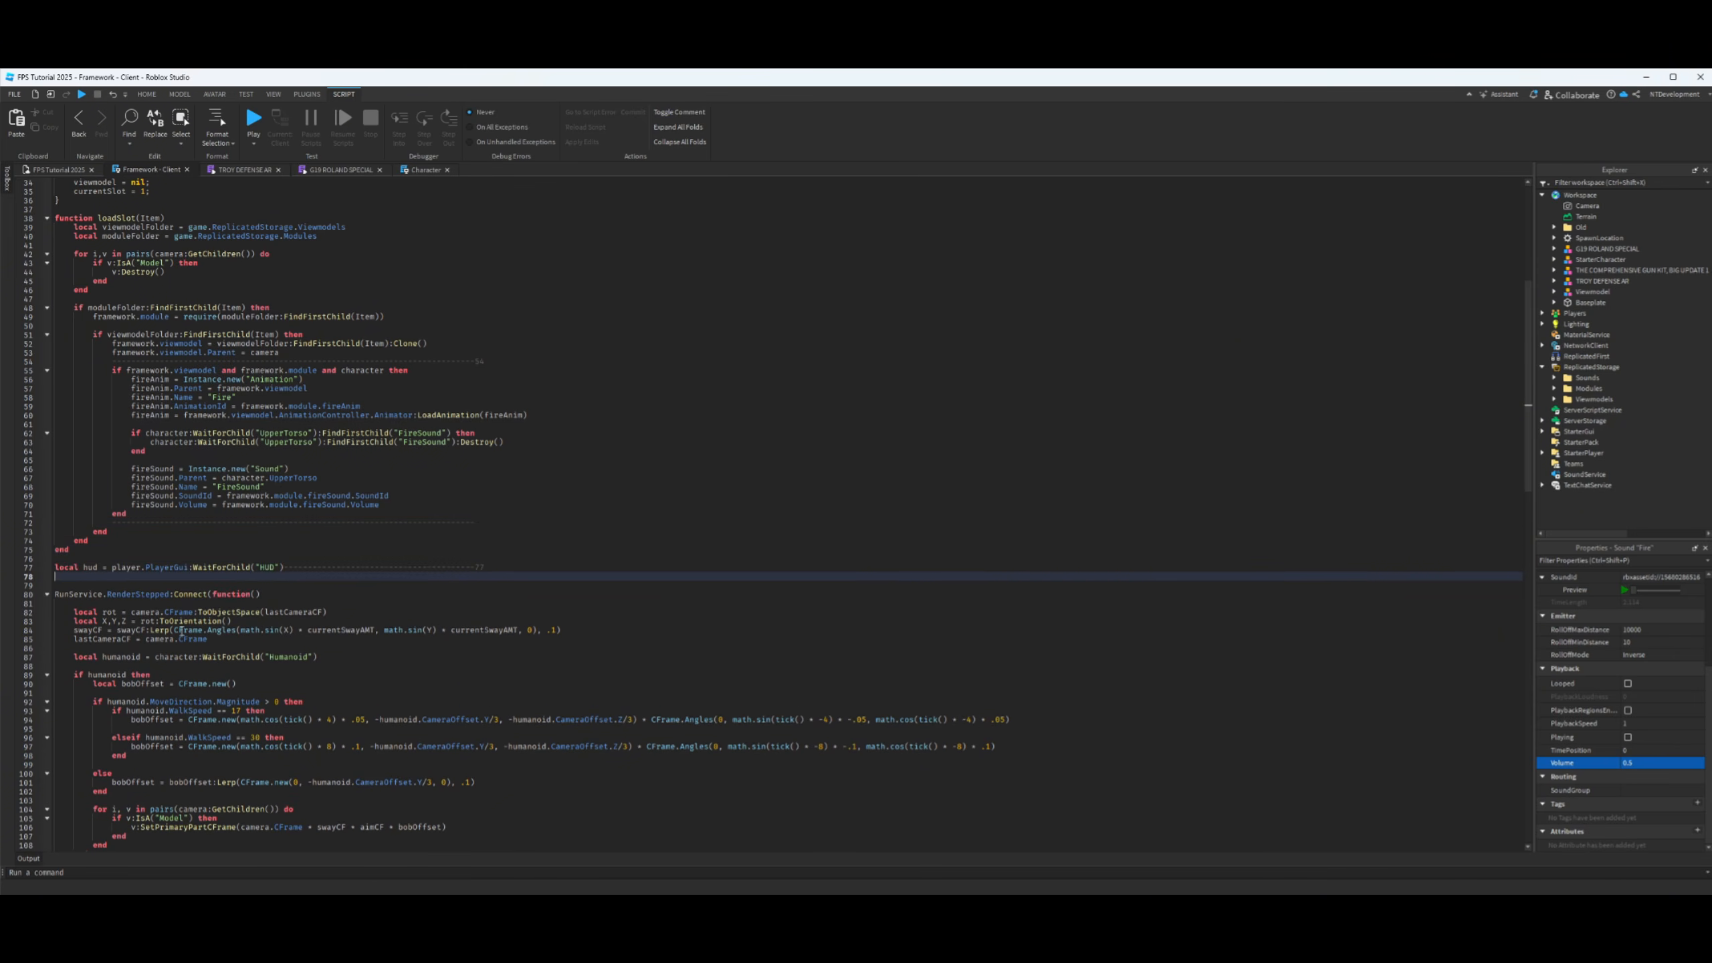
pyautogui.press('BackSpace')
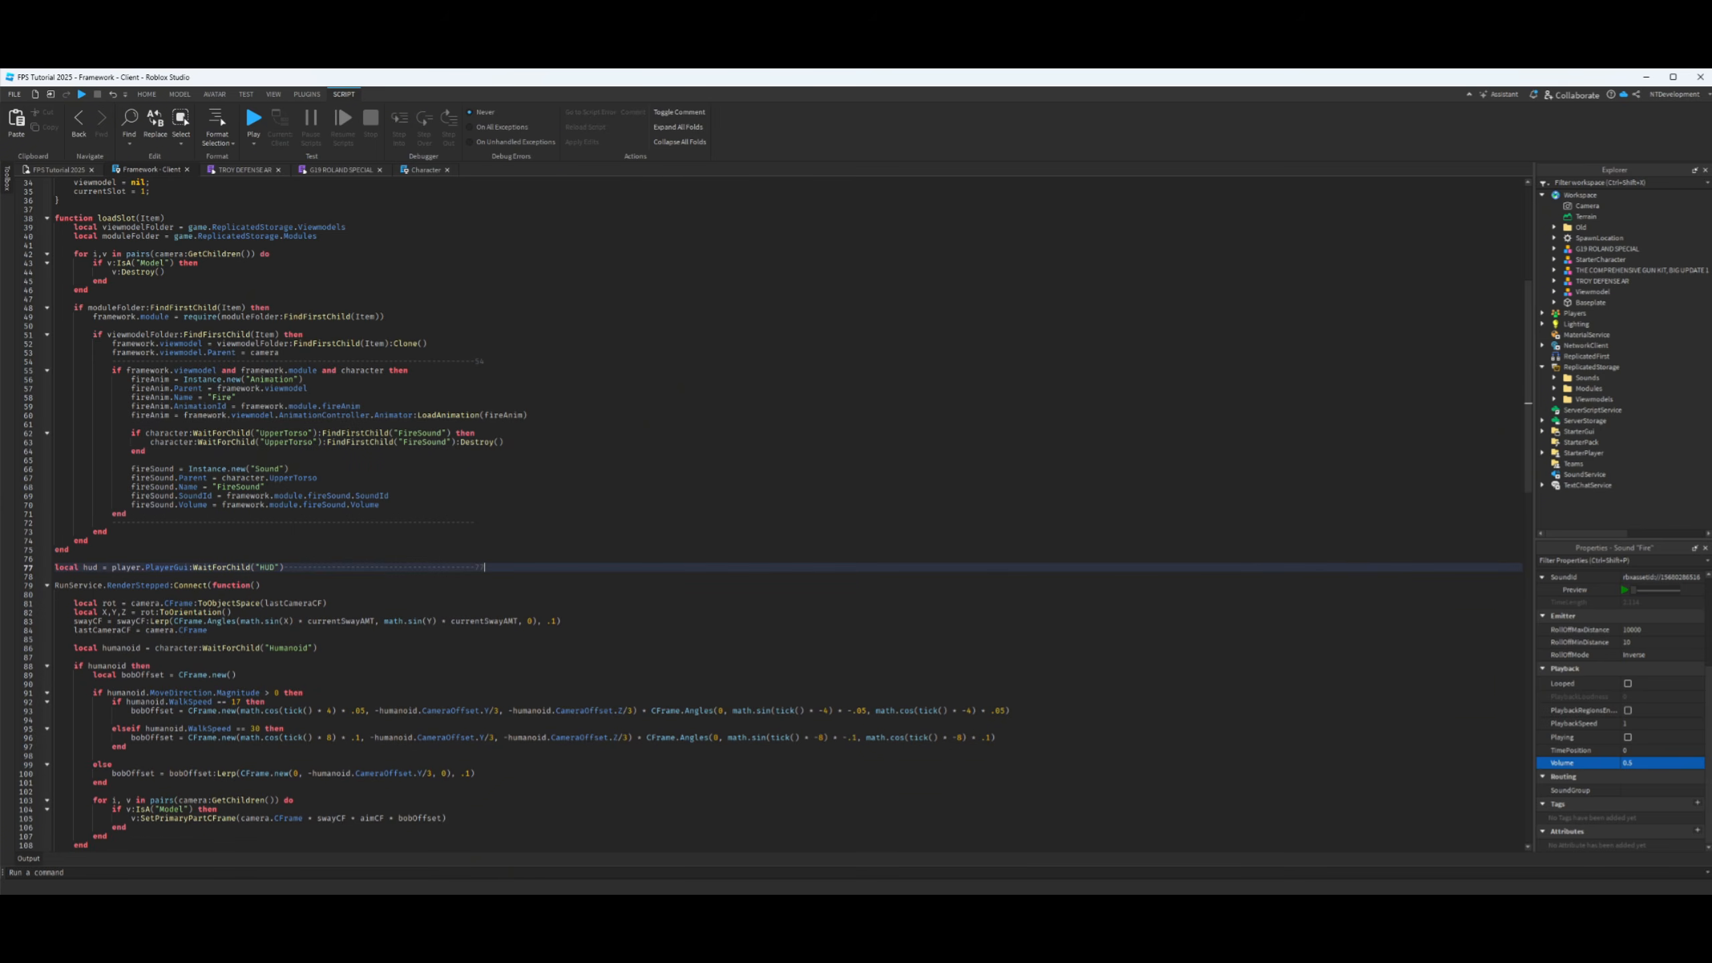
# - Copy the hud.GunName.Text if-block from the Discord add-on code and insert it in the RenderStepped function below "lastCameraCF = camera.CFrame" in Framework - Client
pyautogui.hotkey('alt', 'Tab')
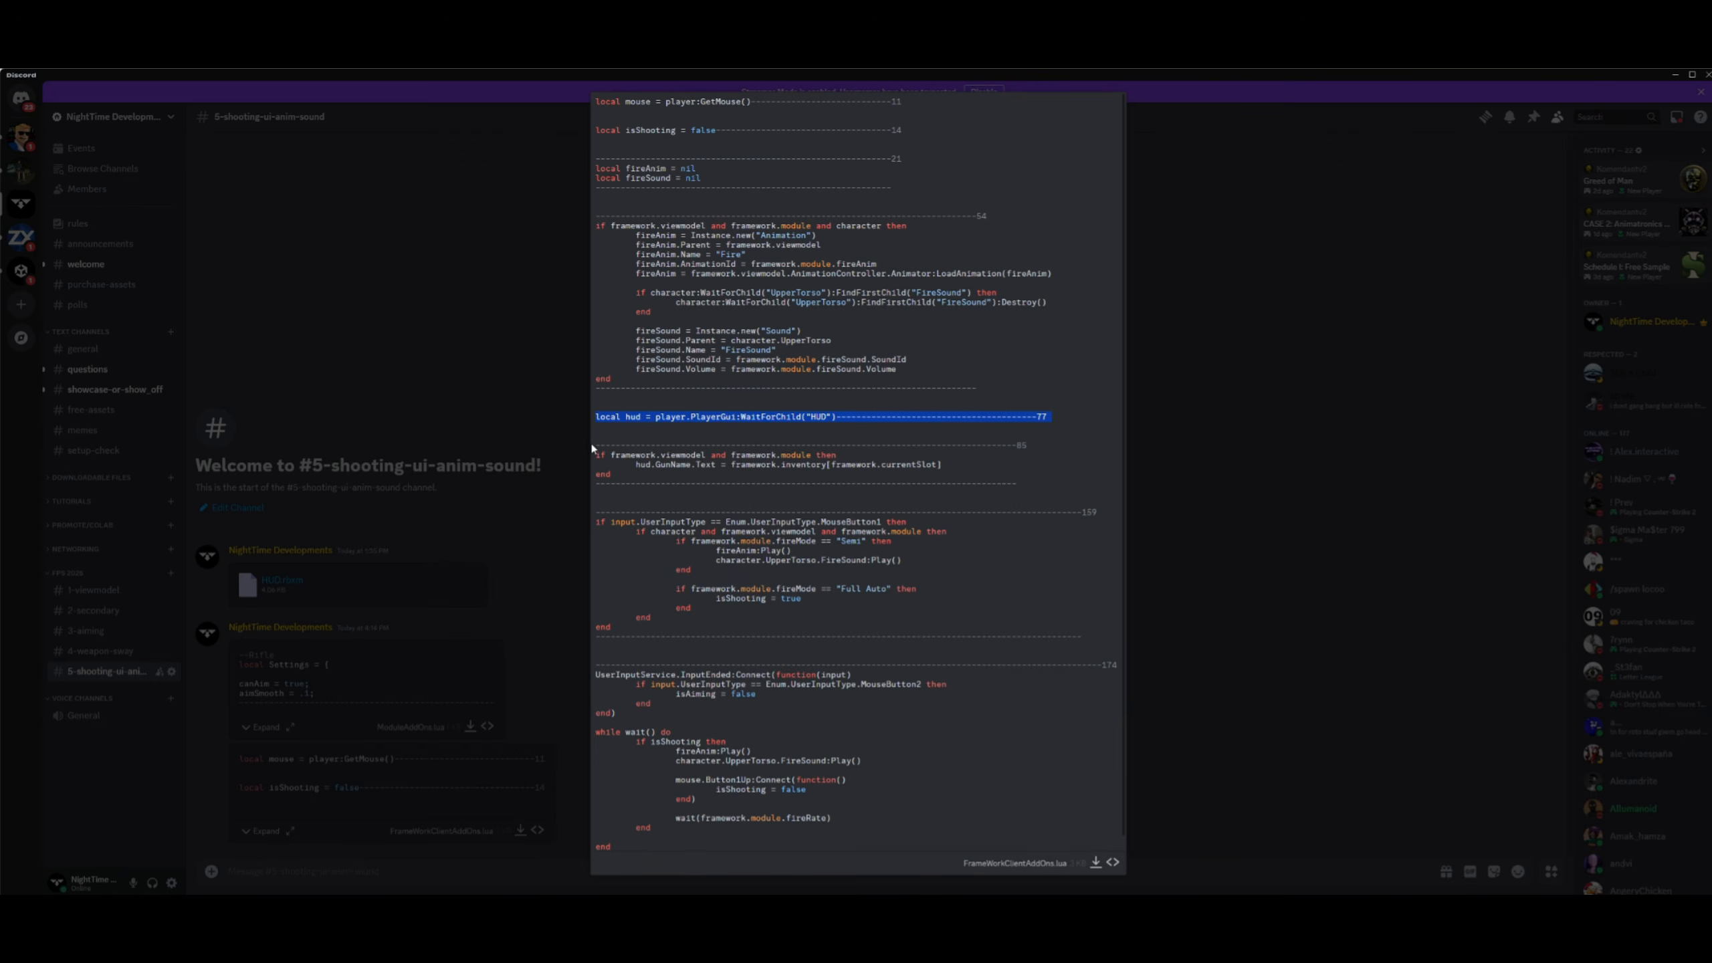
pyautogui.moveTo(596, 444); pyautogui.dragTo(1041, 489)
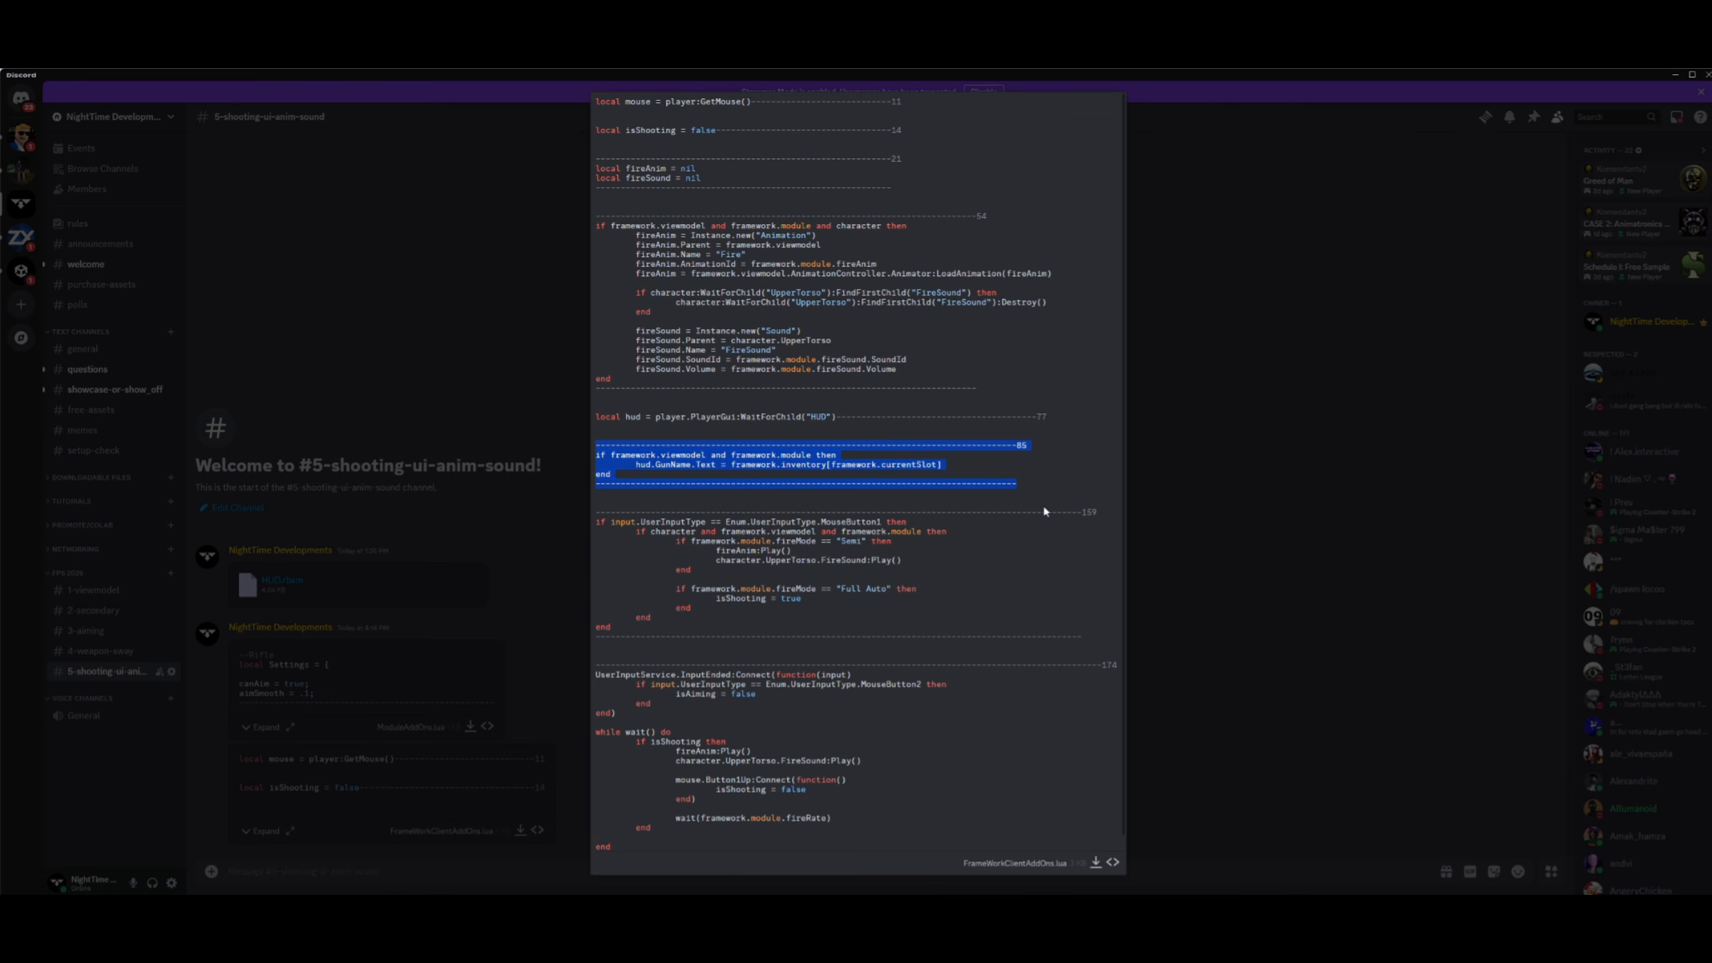
pyautogui.hotkey('alt', 'Tab')
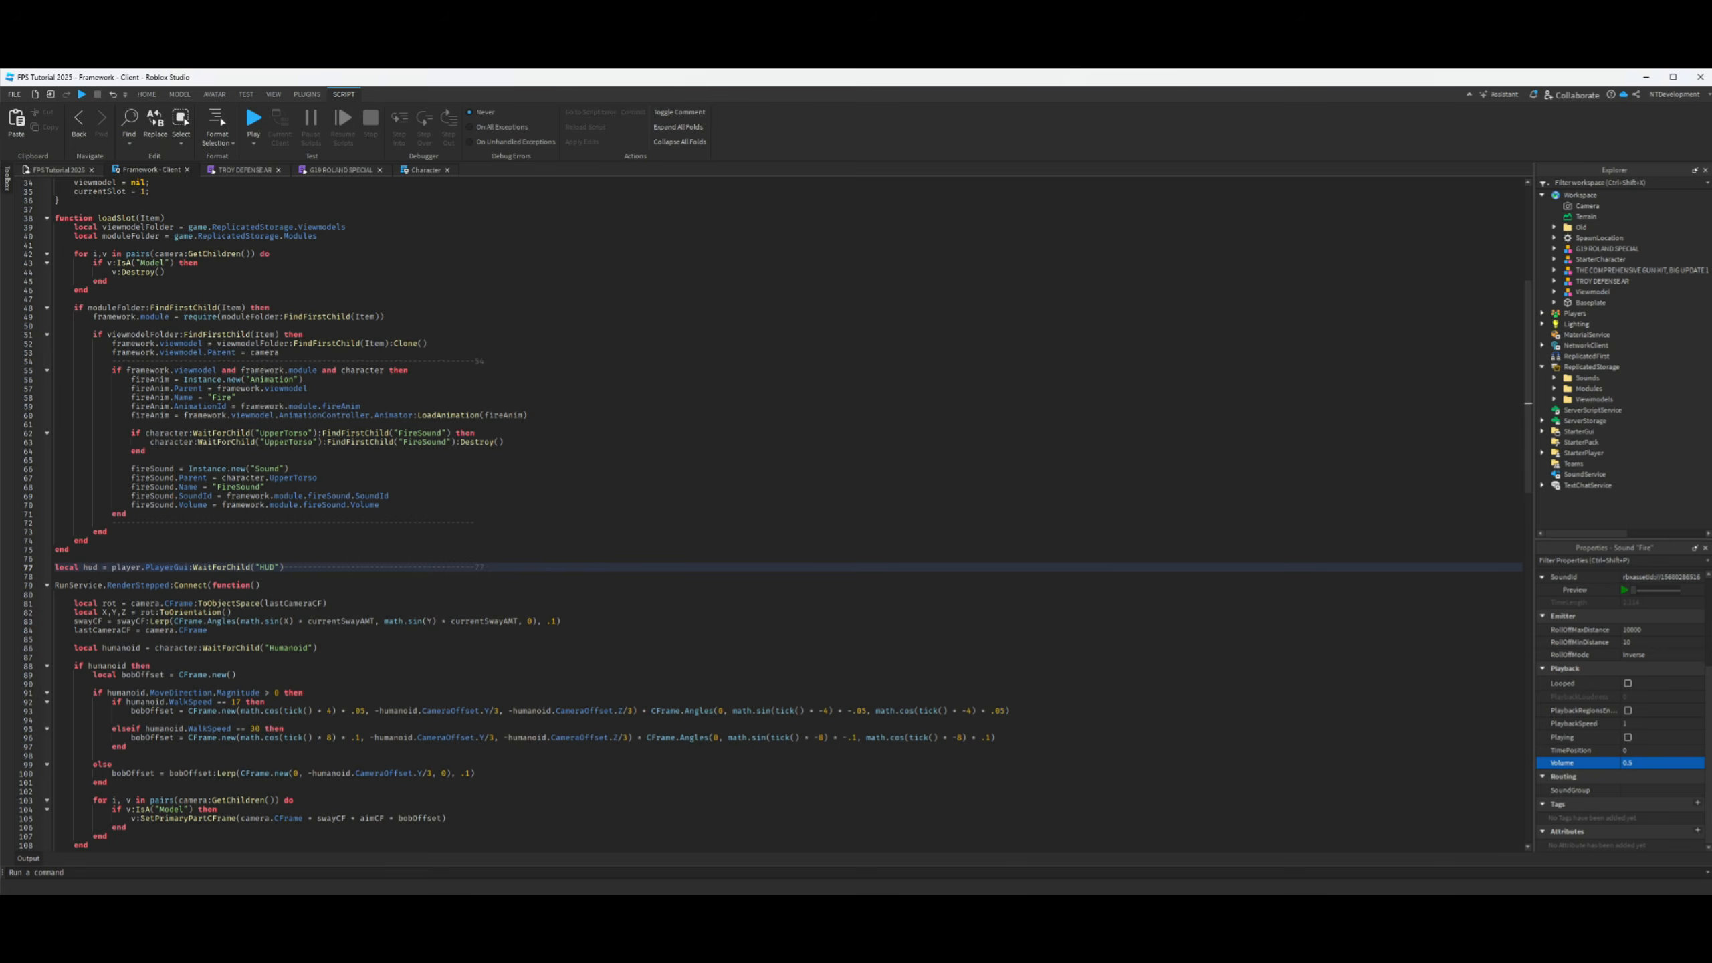
pyautogui.scroll(-2, 201, 584)
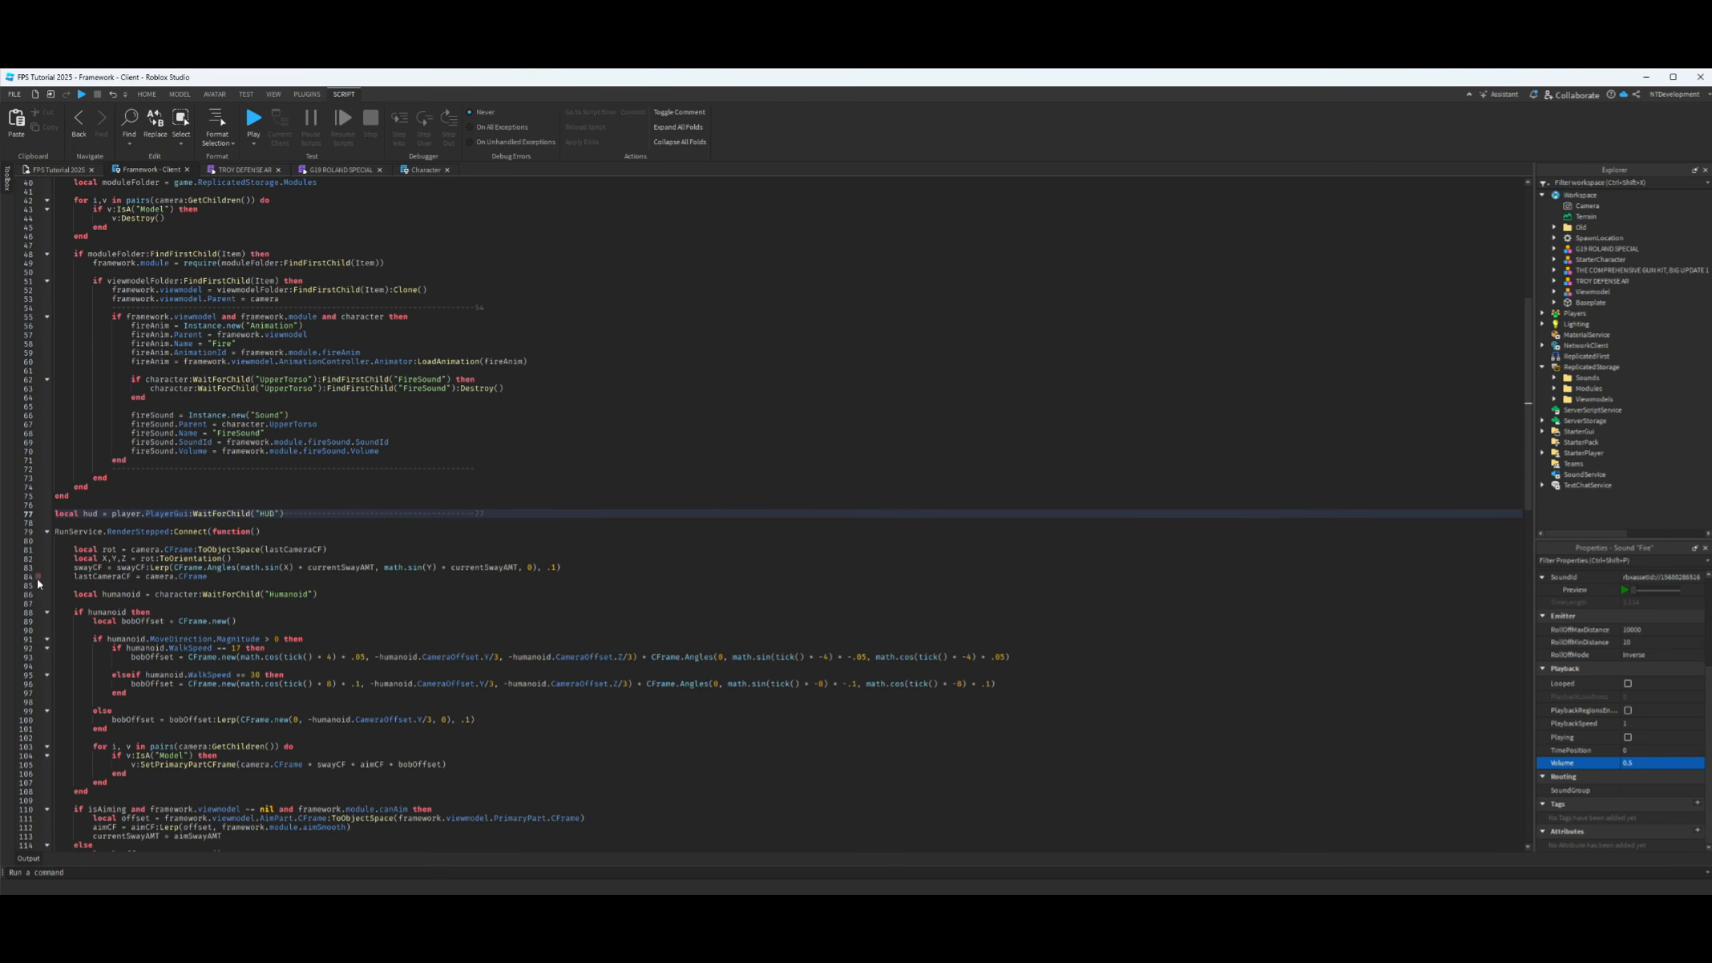
pyautogui.click(212, 578)
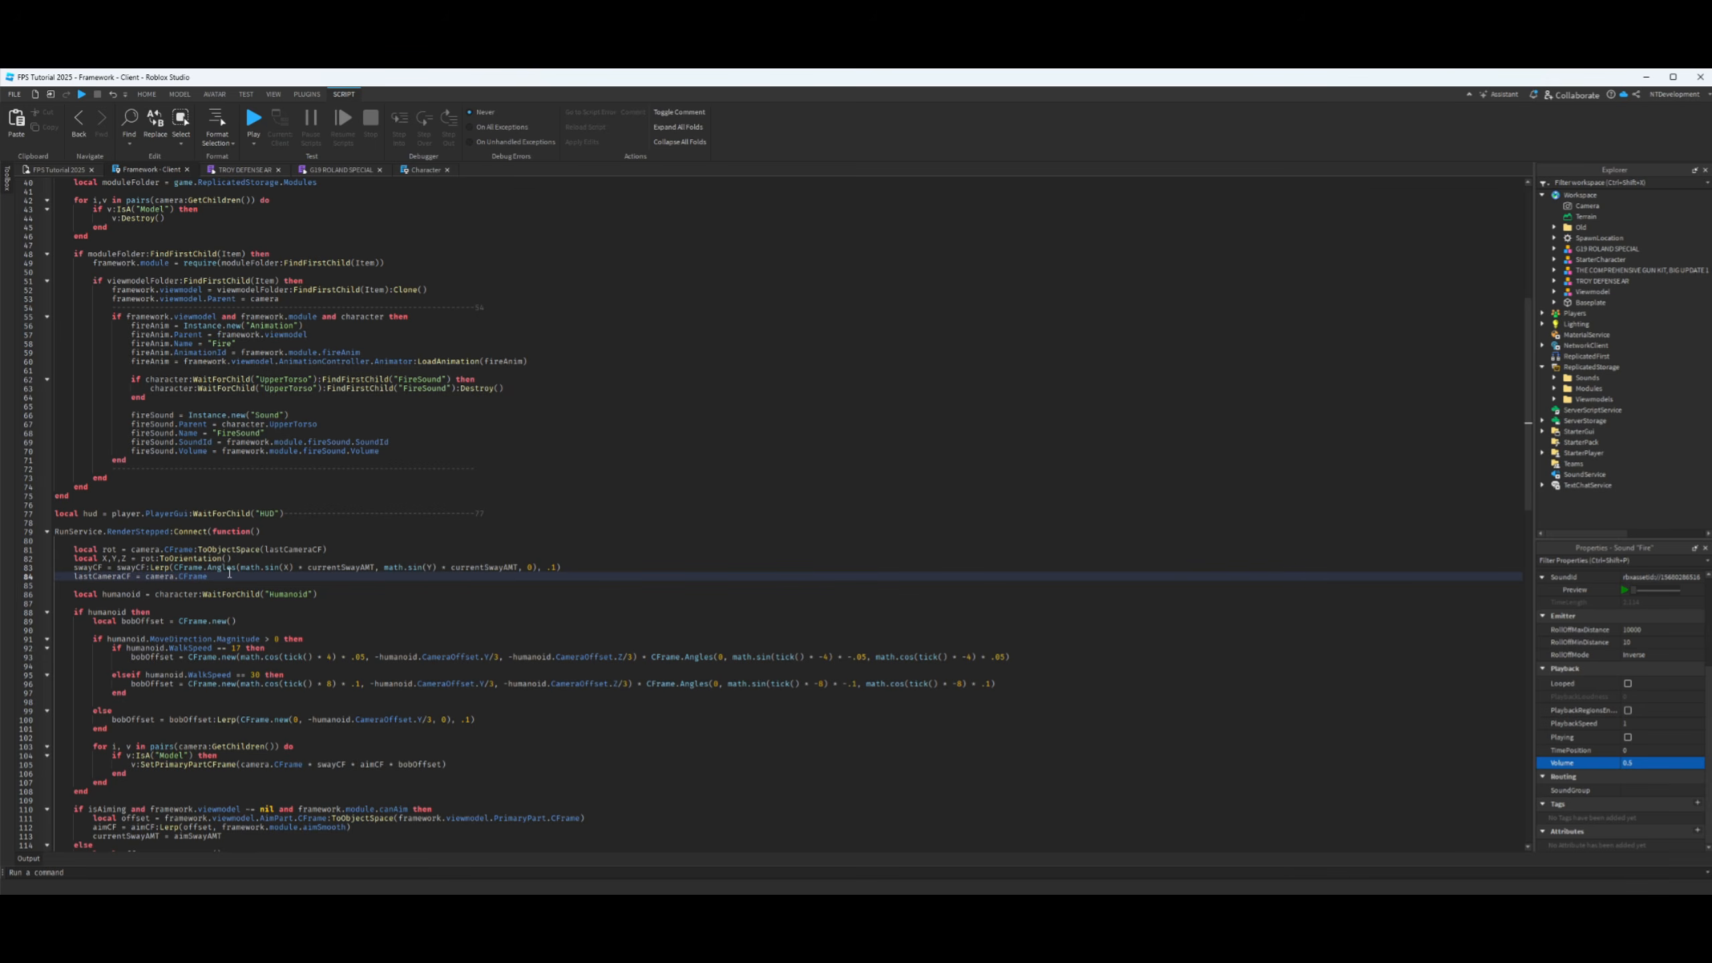
pyautogui.write('if framework.viewmodel and framework.module then     hud.GunName.Text = framework.inventory[framework.currentSlot] end')
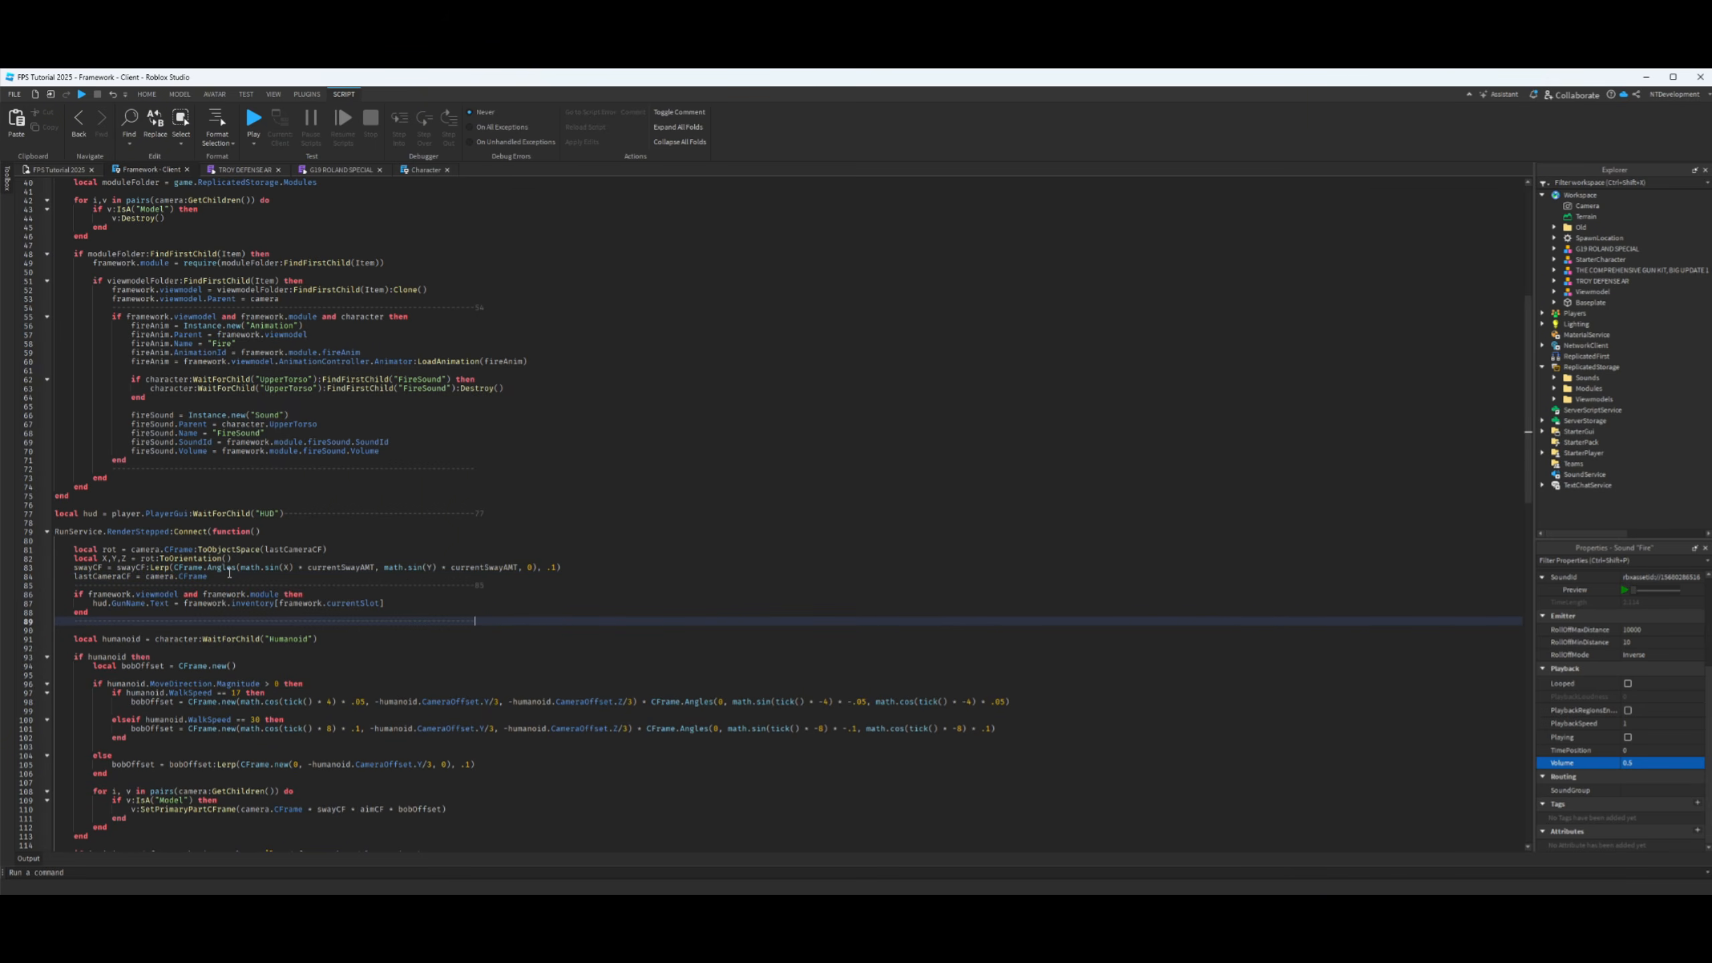
pyautogui.click(141, 631)
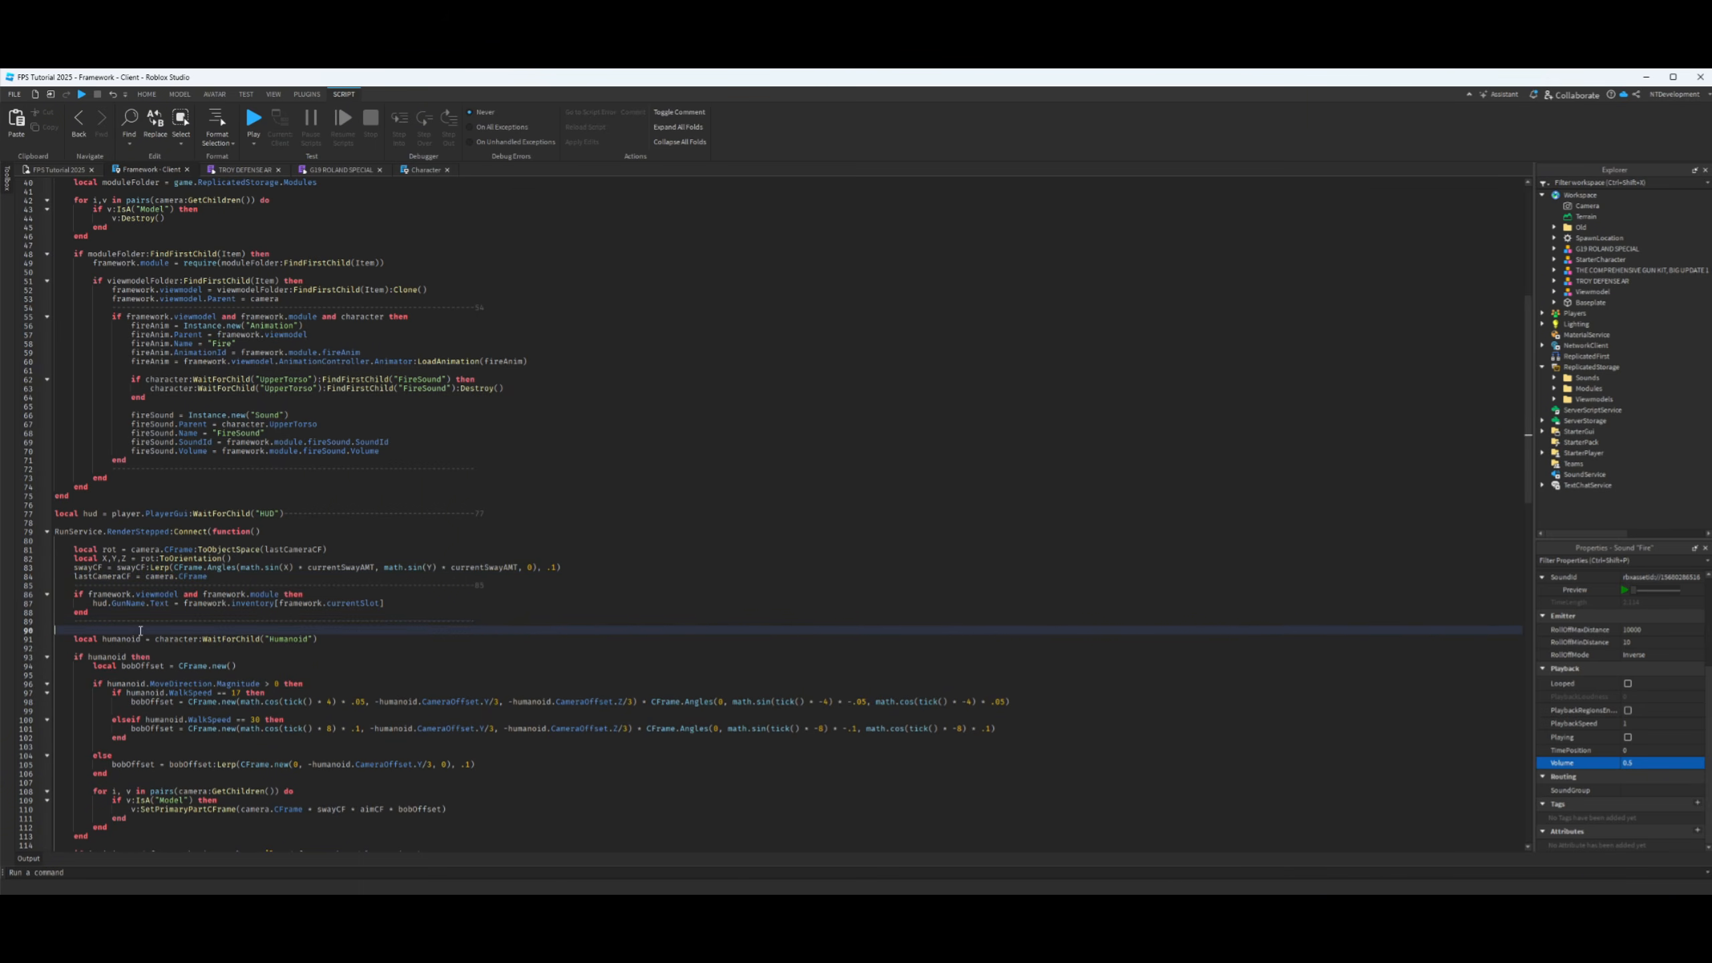
pyautogui.press('BackSpace')
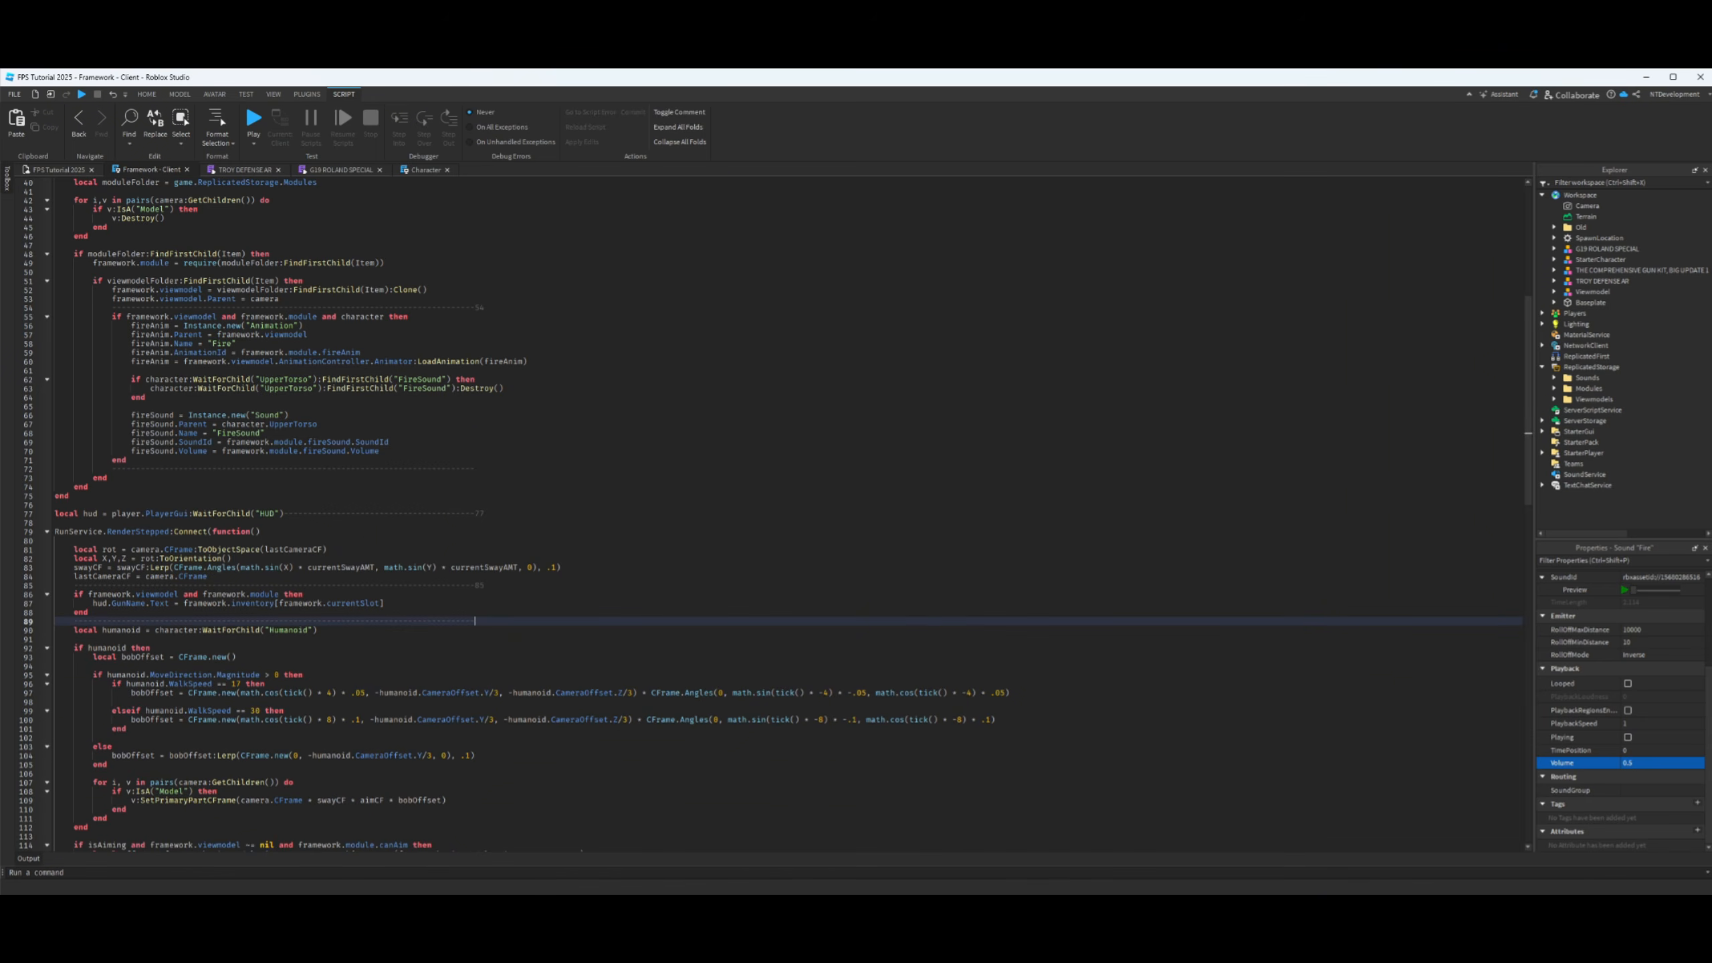
# - Copy the MouseButton1 firing block from Discord and paste it inside the InputBegan function, right after the MouseButton2 aiming block
pyautogui.hotkey('alt', 'Tab')
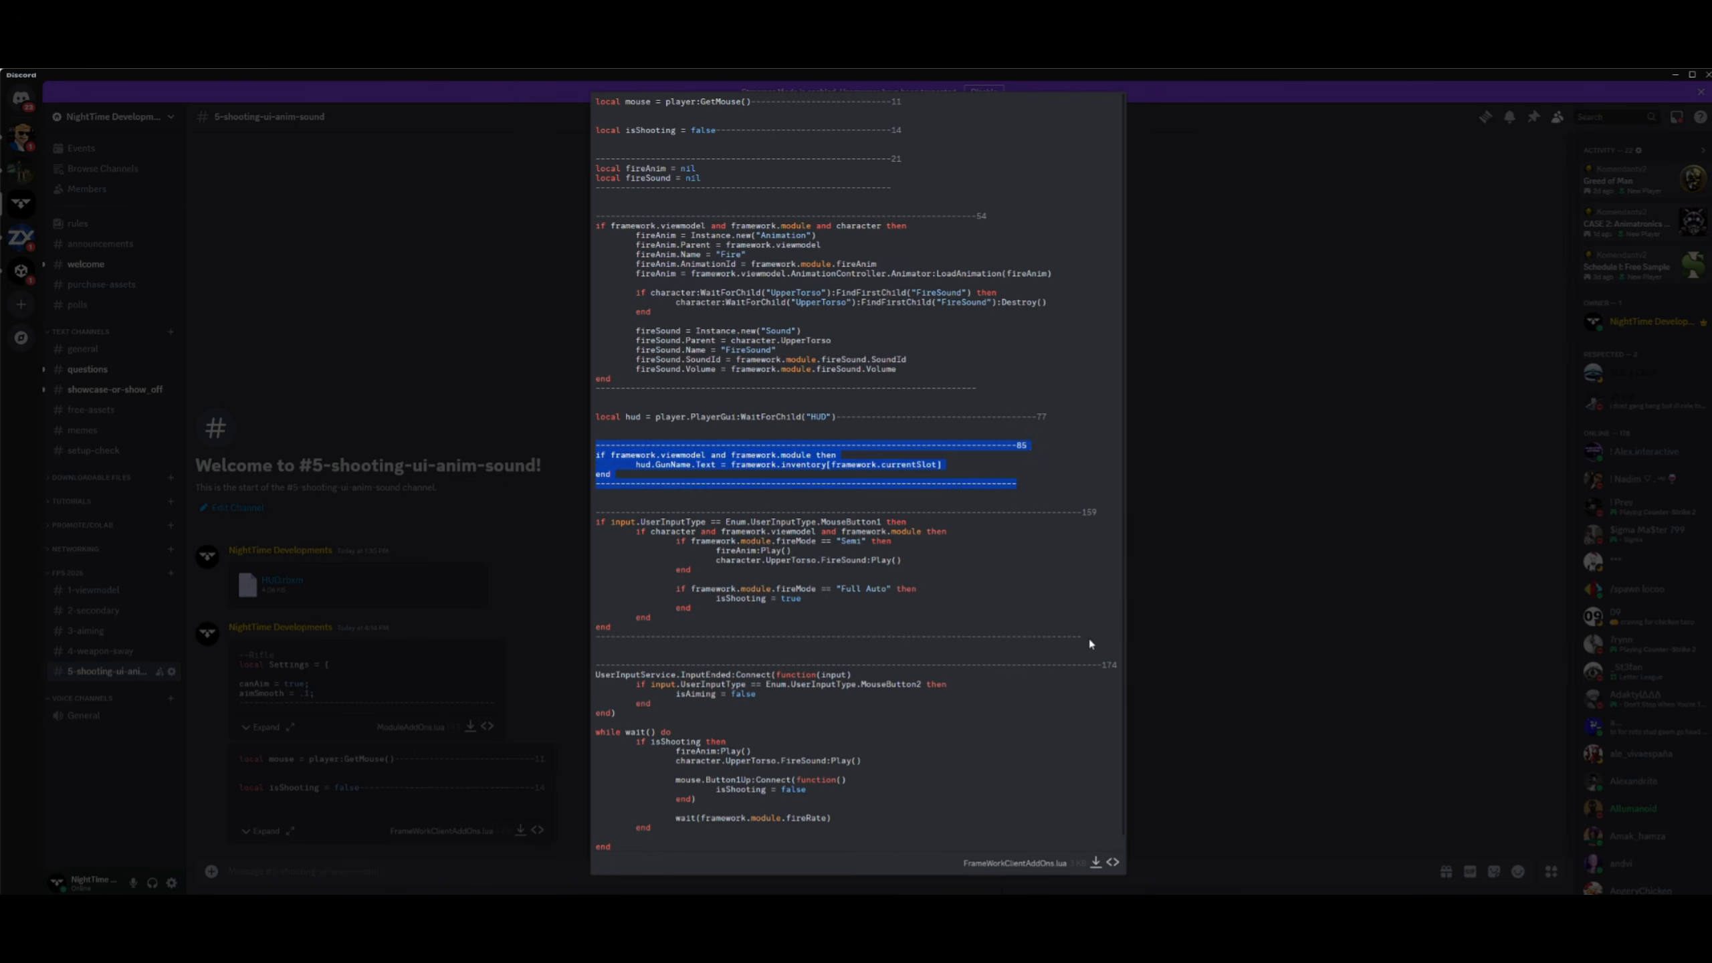
pyautogui.moveTo(1091, 644); pyautogui.dragTo(596, 507)
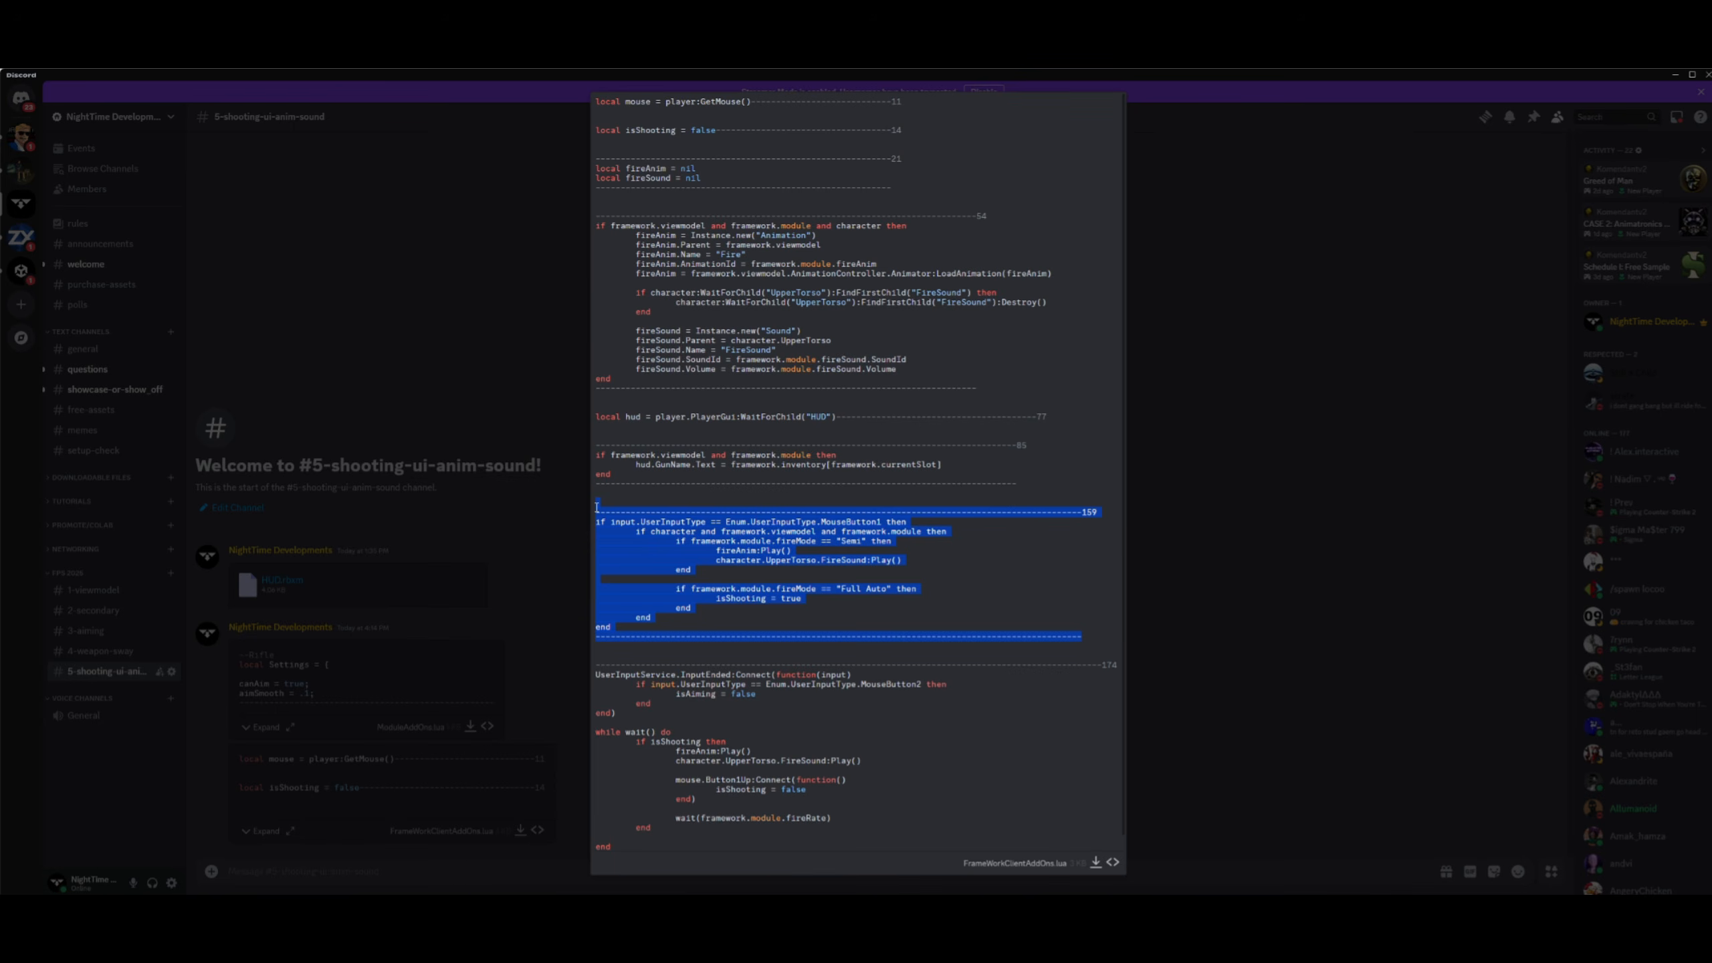
pyautogui.hotkey('ctrl', 'c')
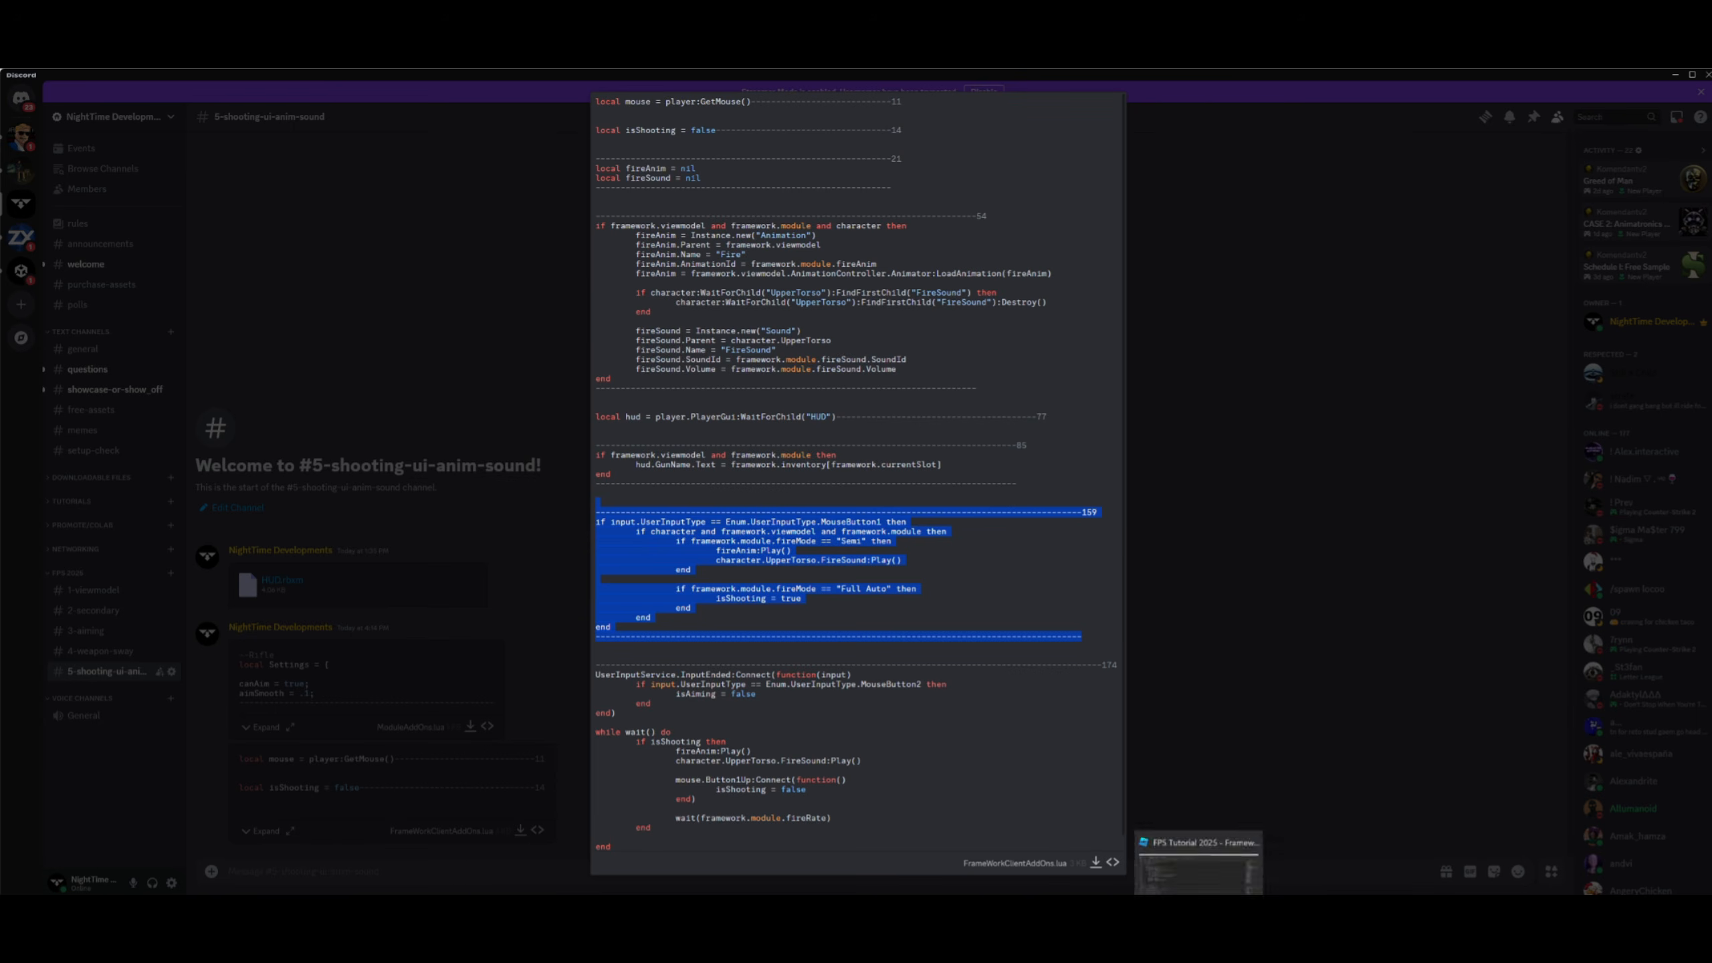
pyautogui.hotkey('alt', 'Tab')
pyautogui.scroll(-10, 324, 633)
pyautogui.scroll(-6, 324, 632)
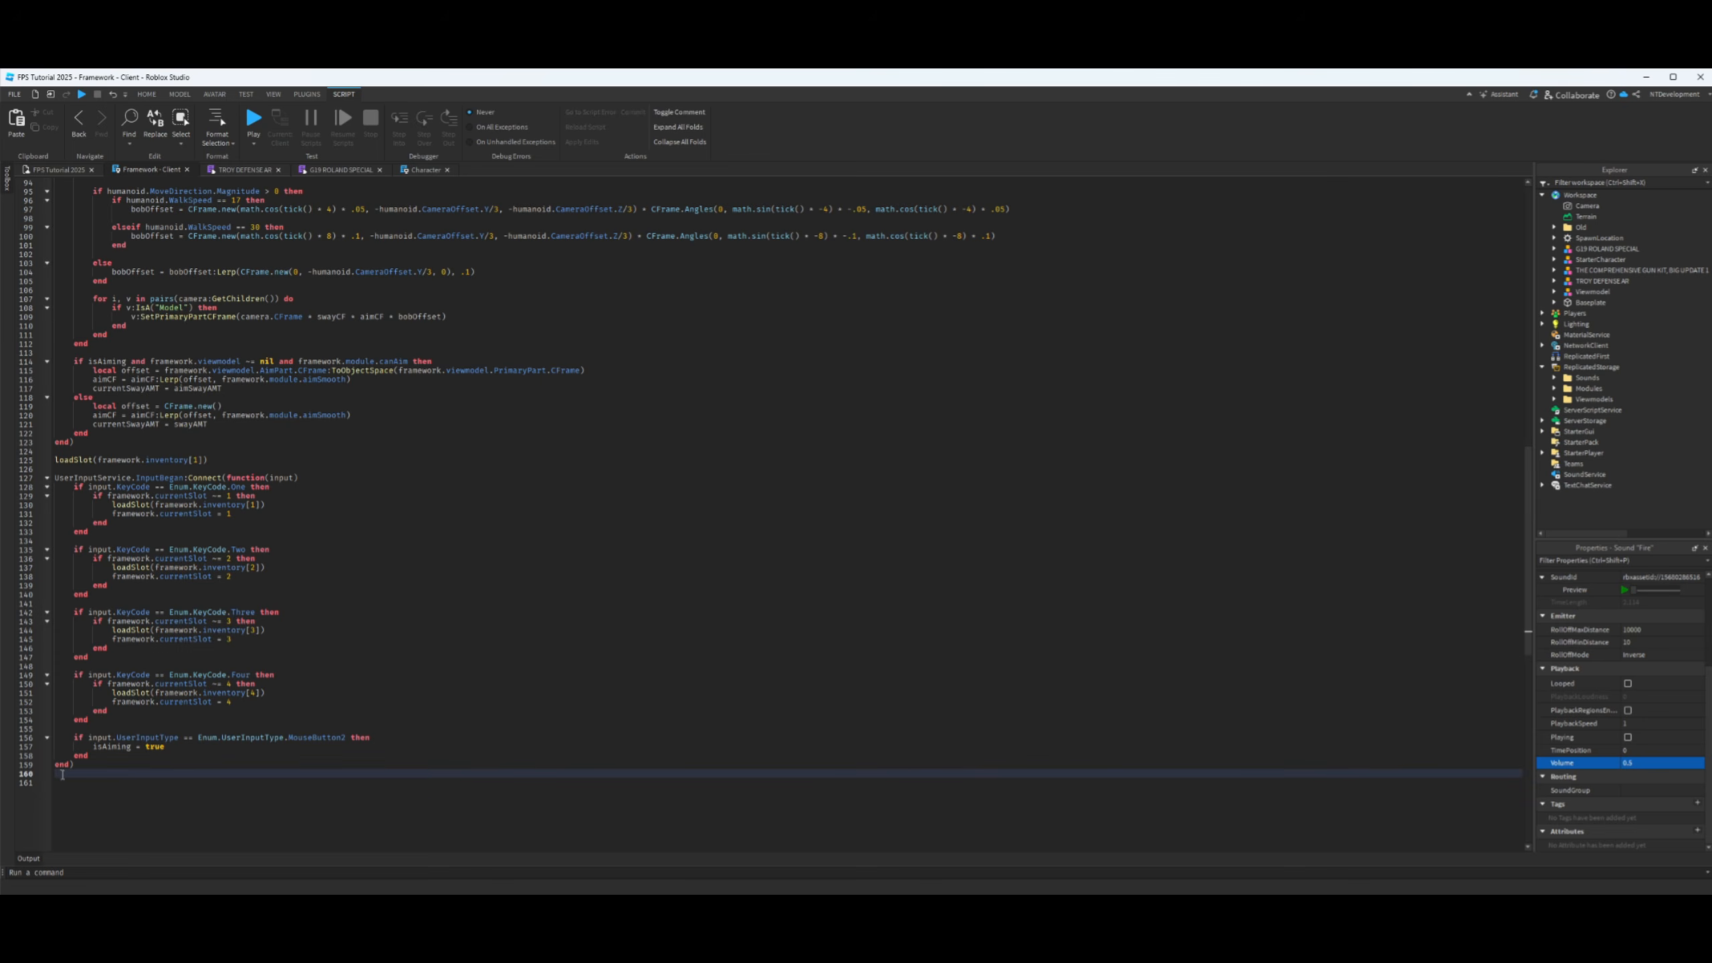
pyautogui.click(80, 766)
pyautogui.click(90, 758)
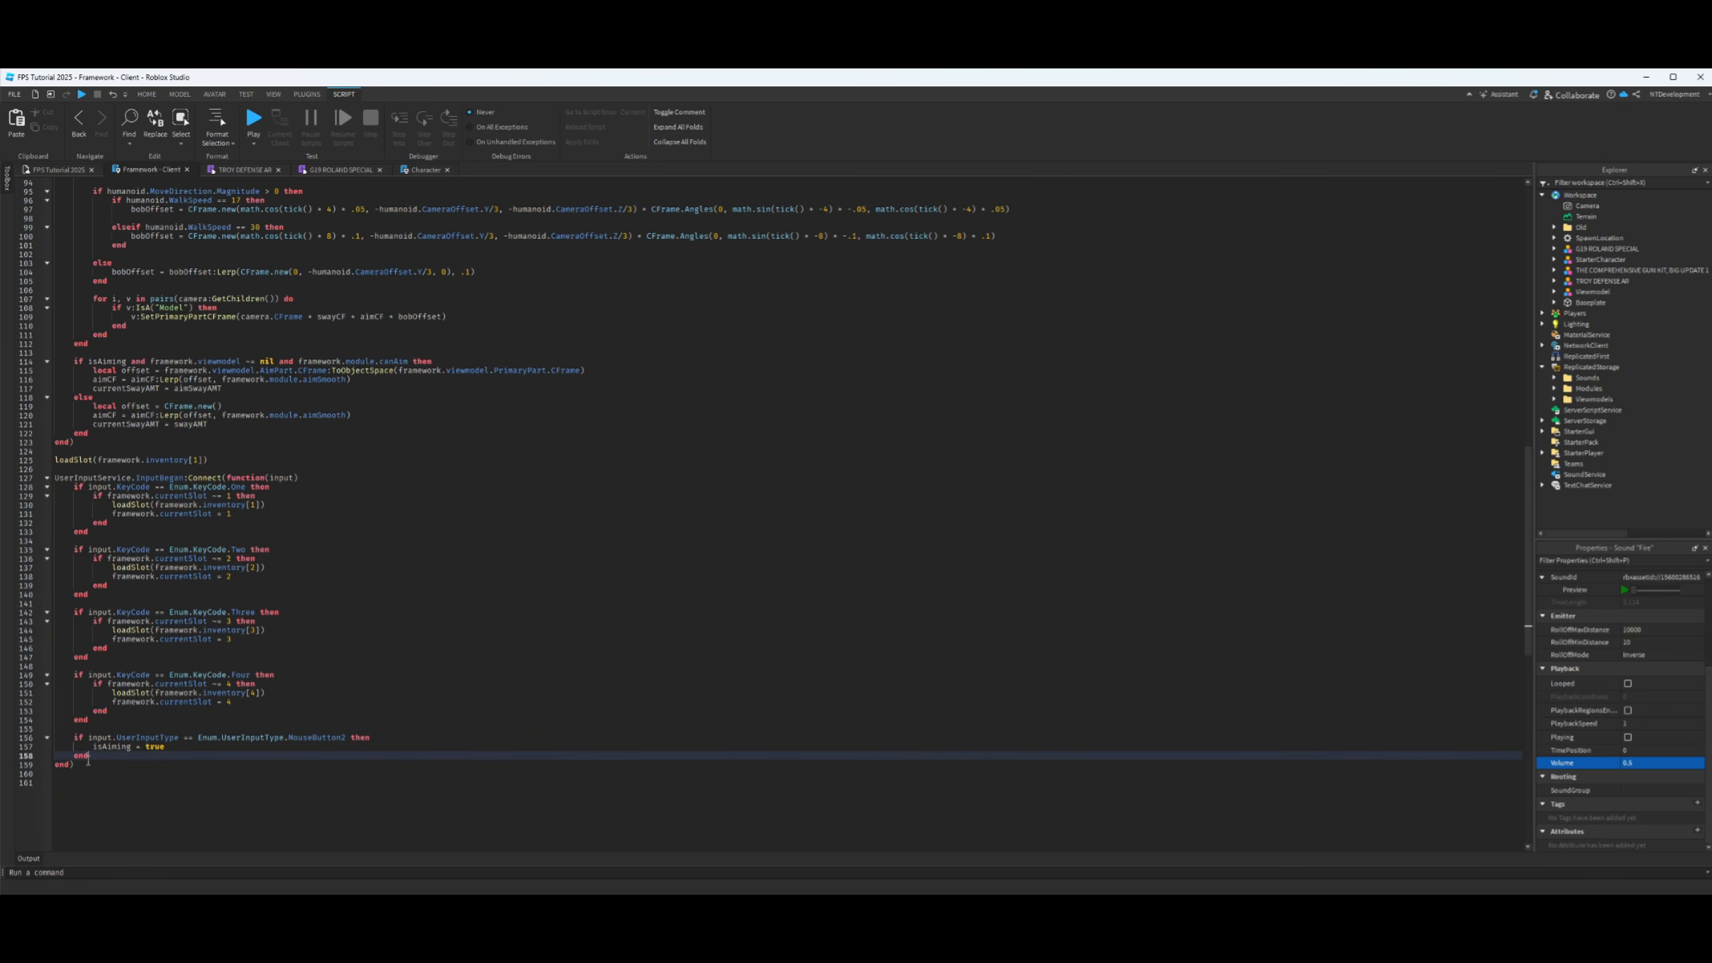
pyautogui.press('Return')
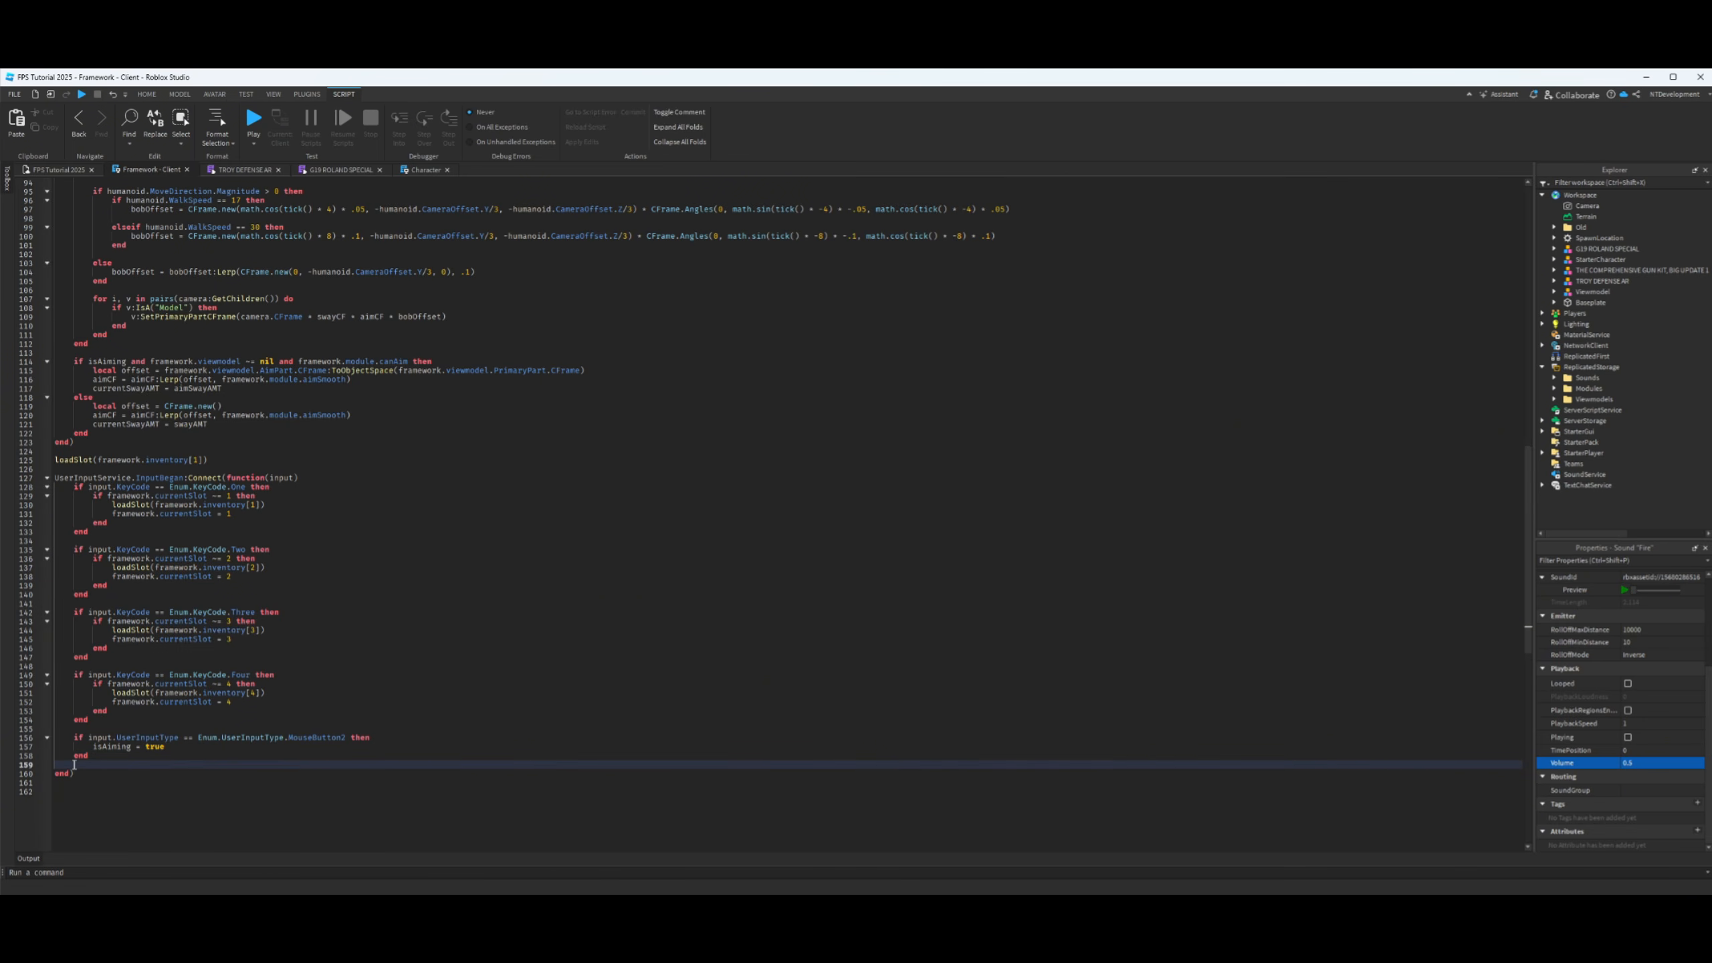
pyautogui.hotkey('ctrl', 'v')
pyautogui.scroll(-5, 160, 573)
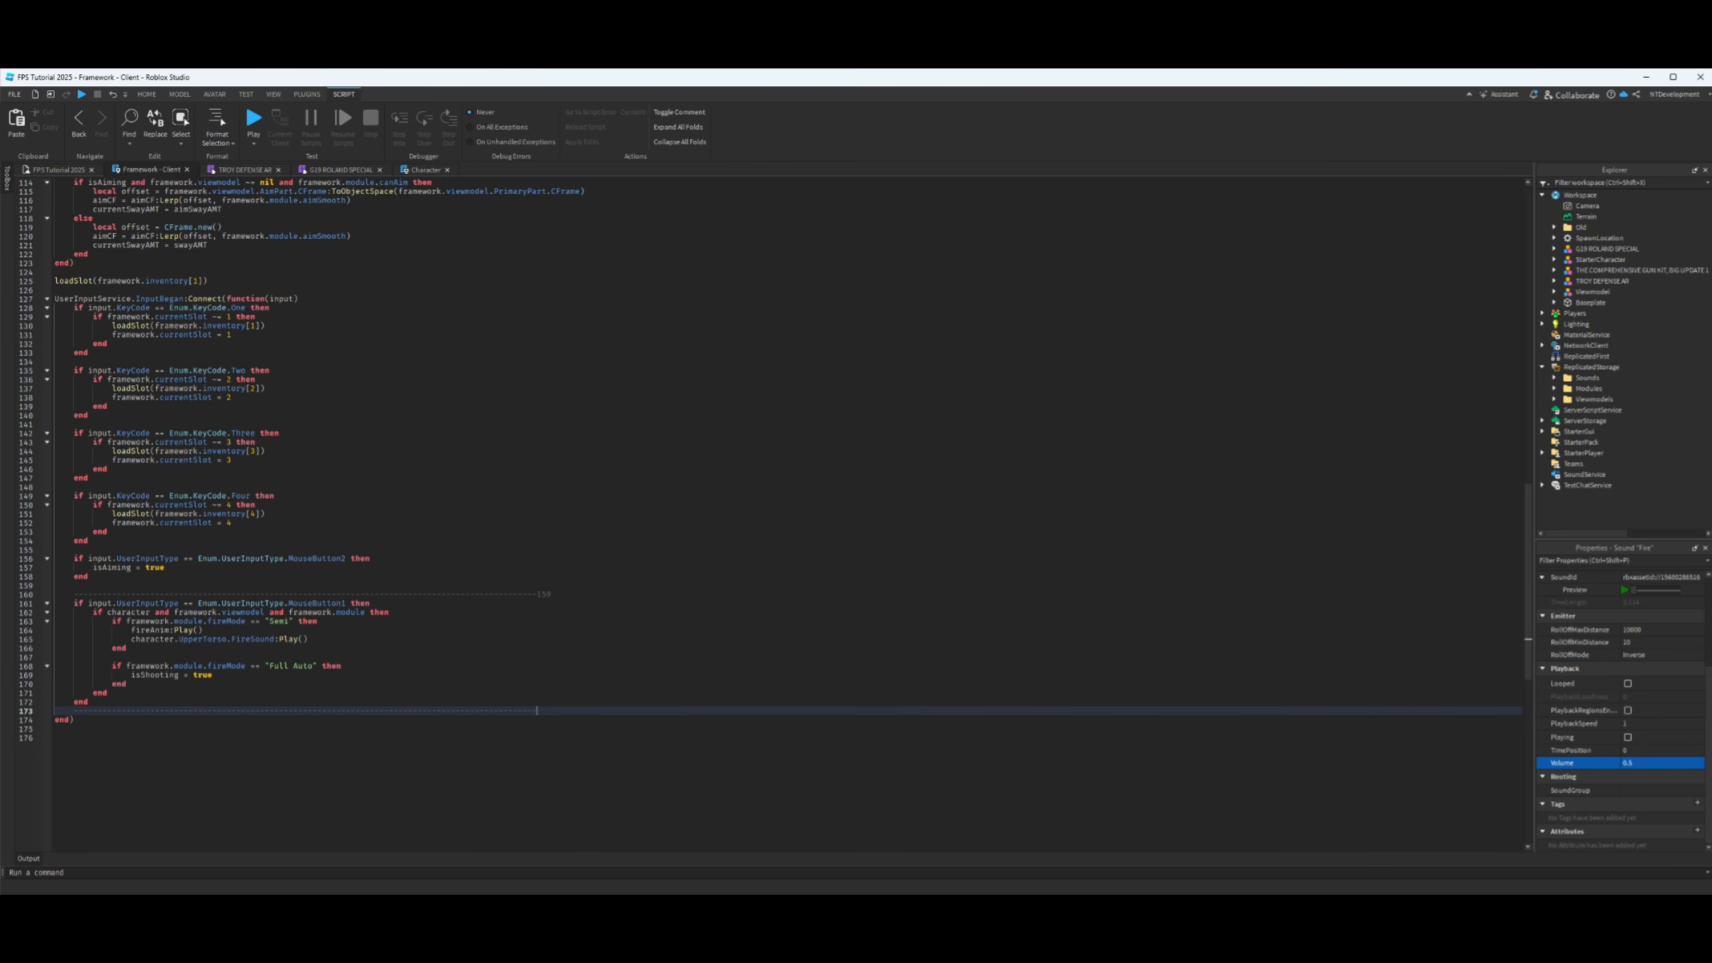
# - Copy the InputEnded function and "while wait() do" loop from Discord, remove the blank line above the MouseButton1 block, and paste the code after the InputBegan function
pyautogui.hotkey('alt', 'Tab')
pyautogui.scroll(-1, 875, 719)
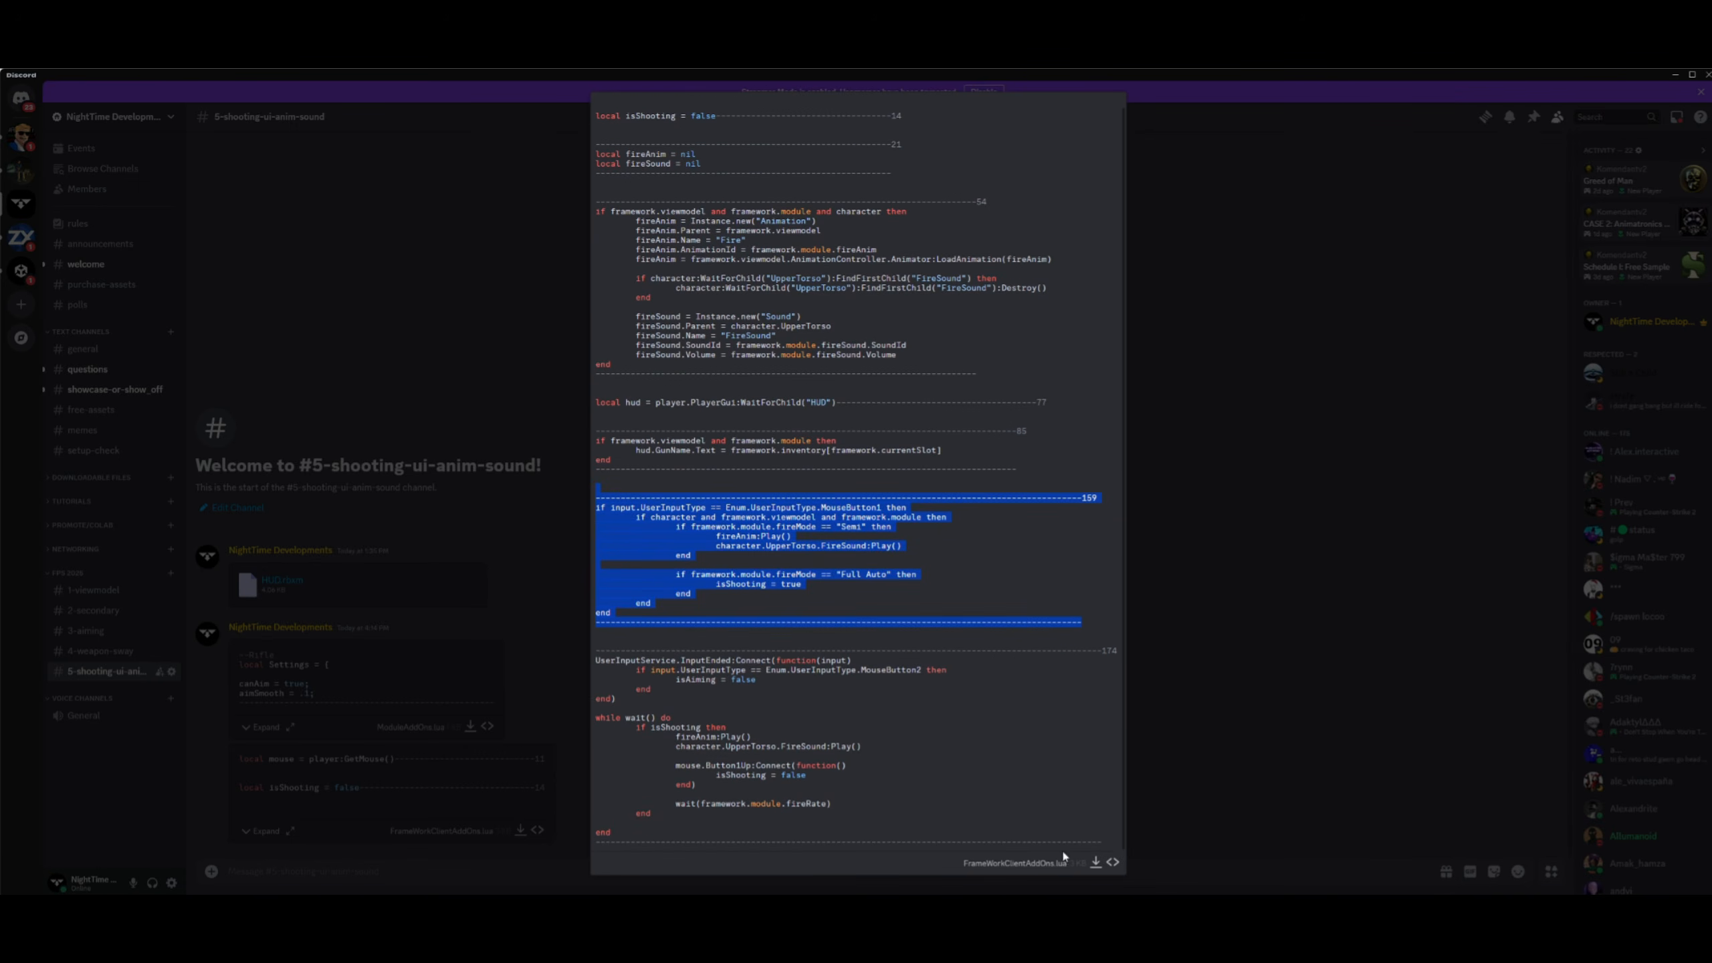
pyautogui.moveTo(1103, 847); pyautogui.dragTo(592, 653)
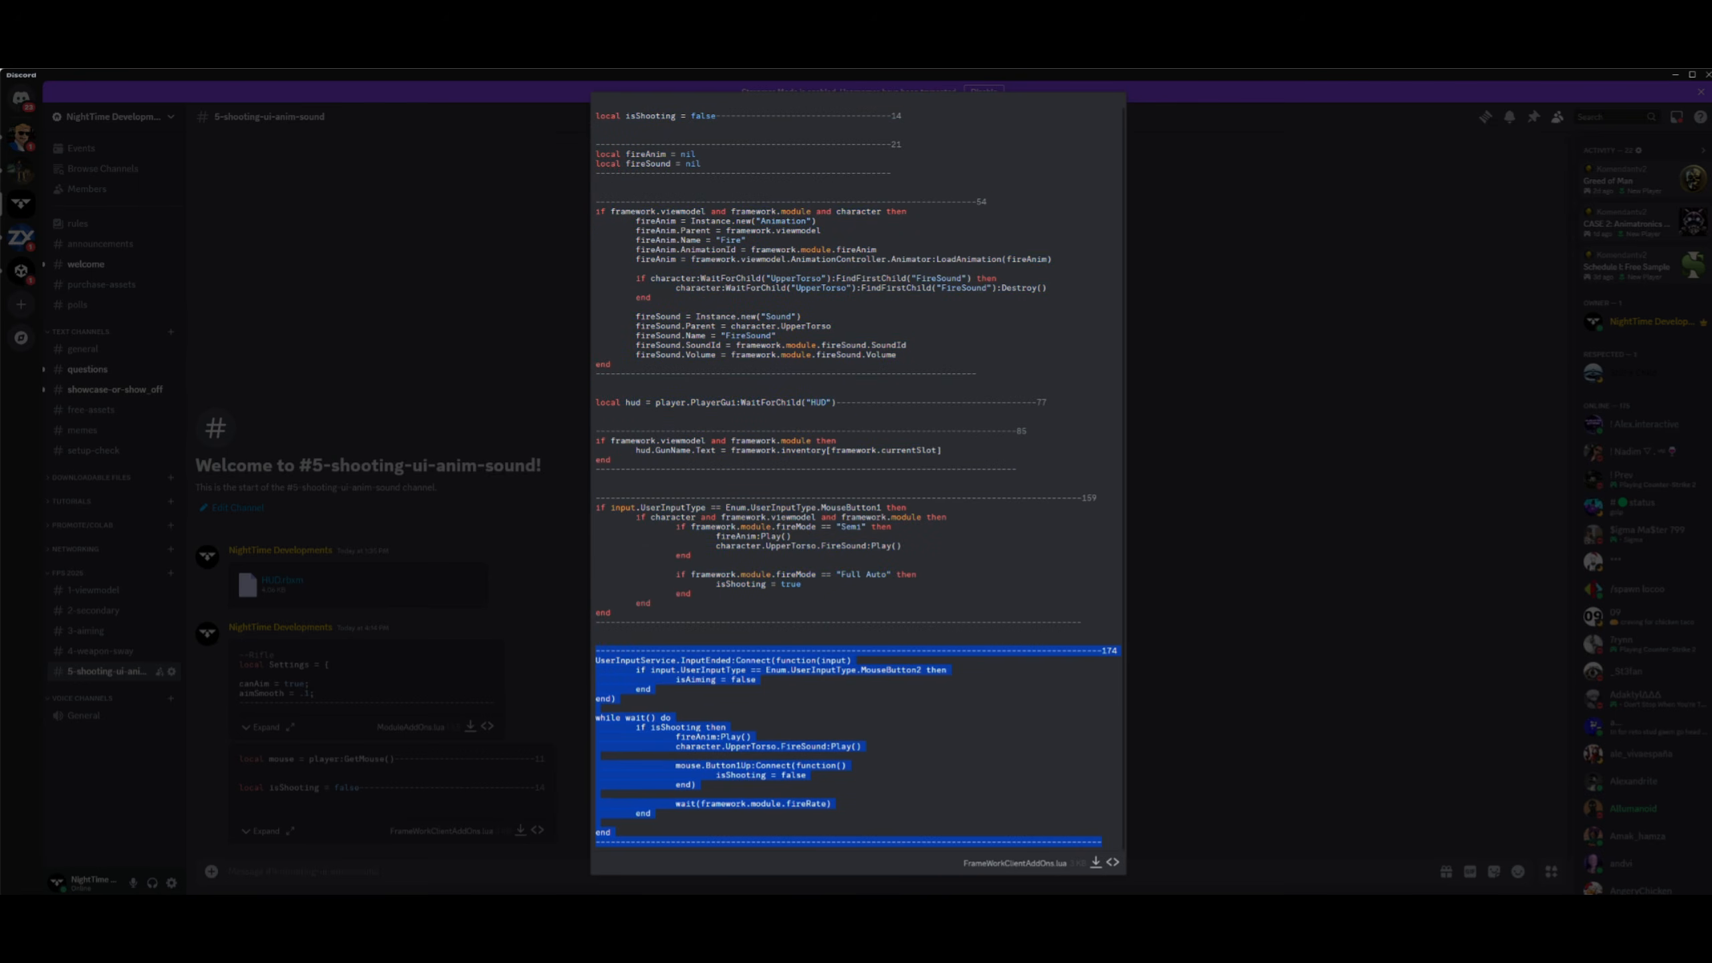
pyautogui.hotkey('alt', 'Tab')
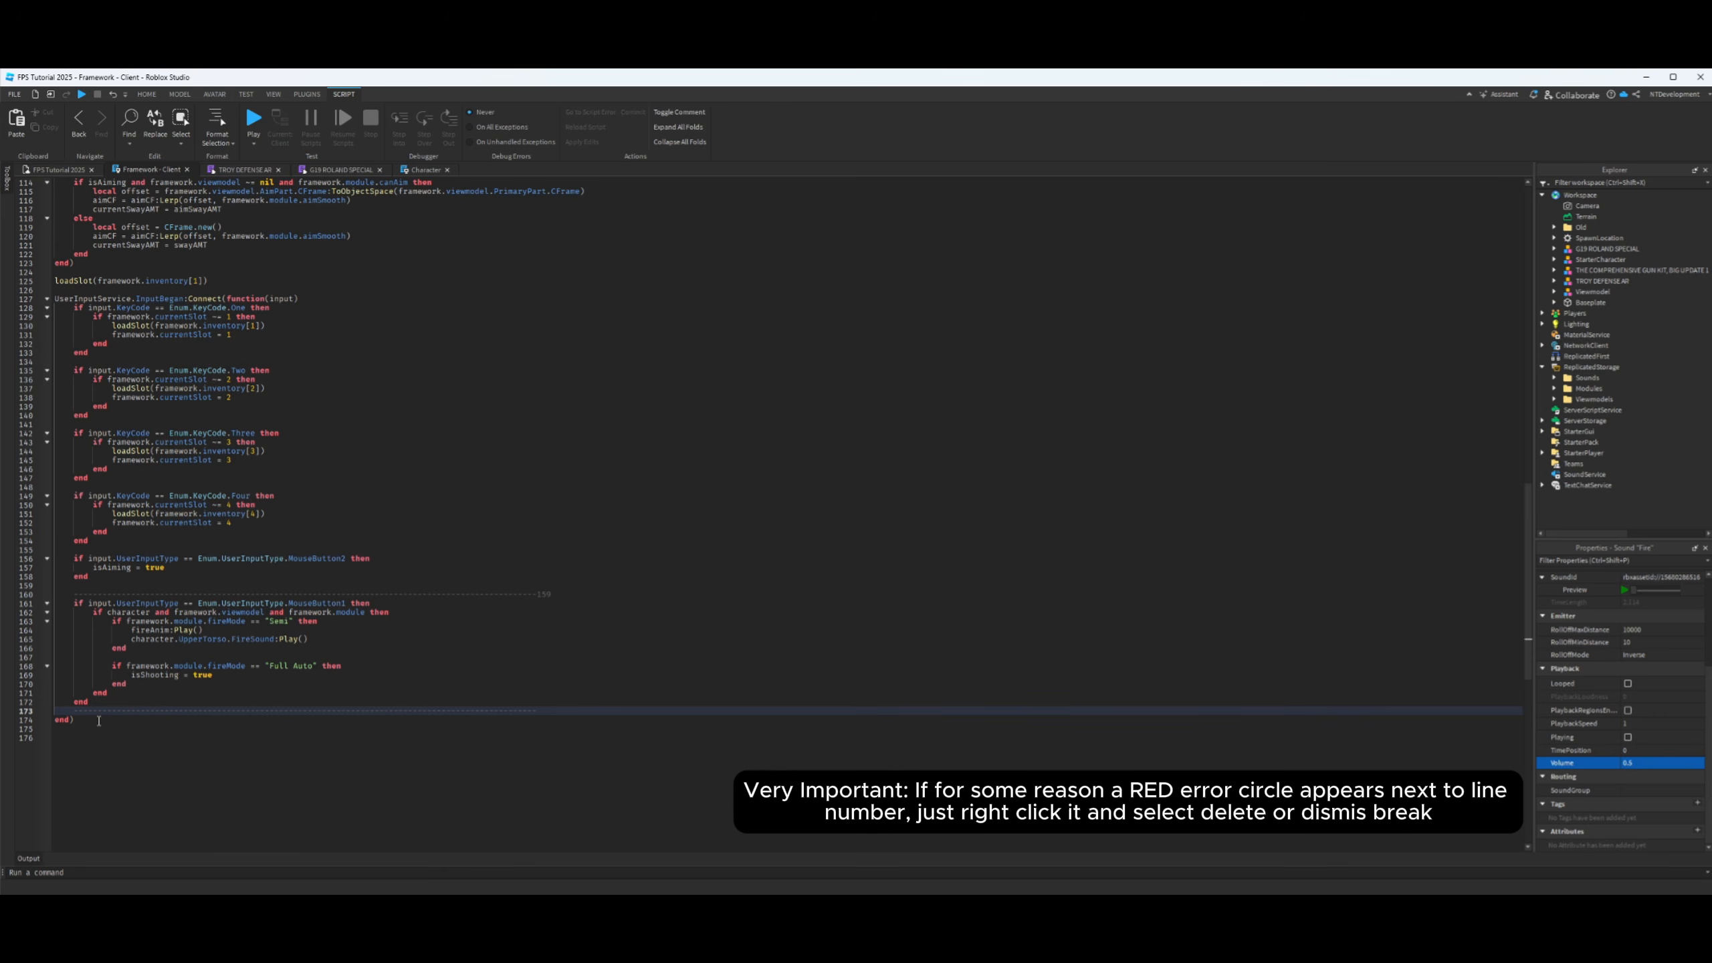
pyautogui.click(81, 585)
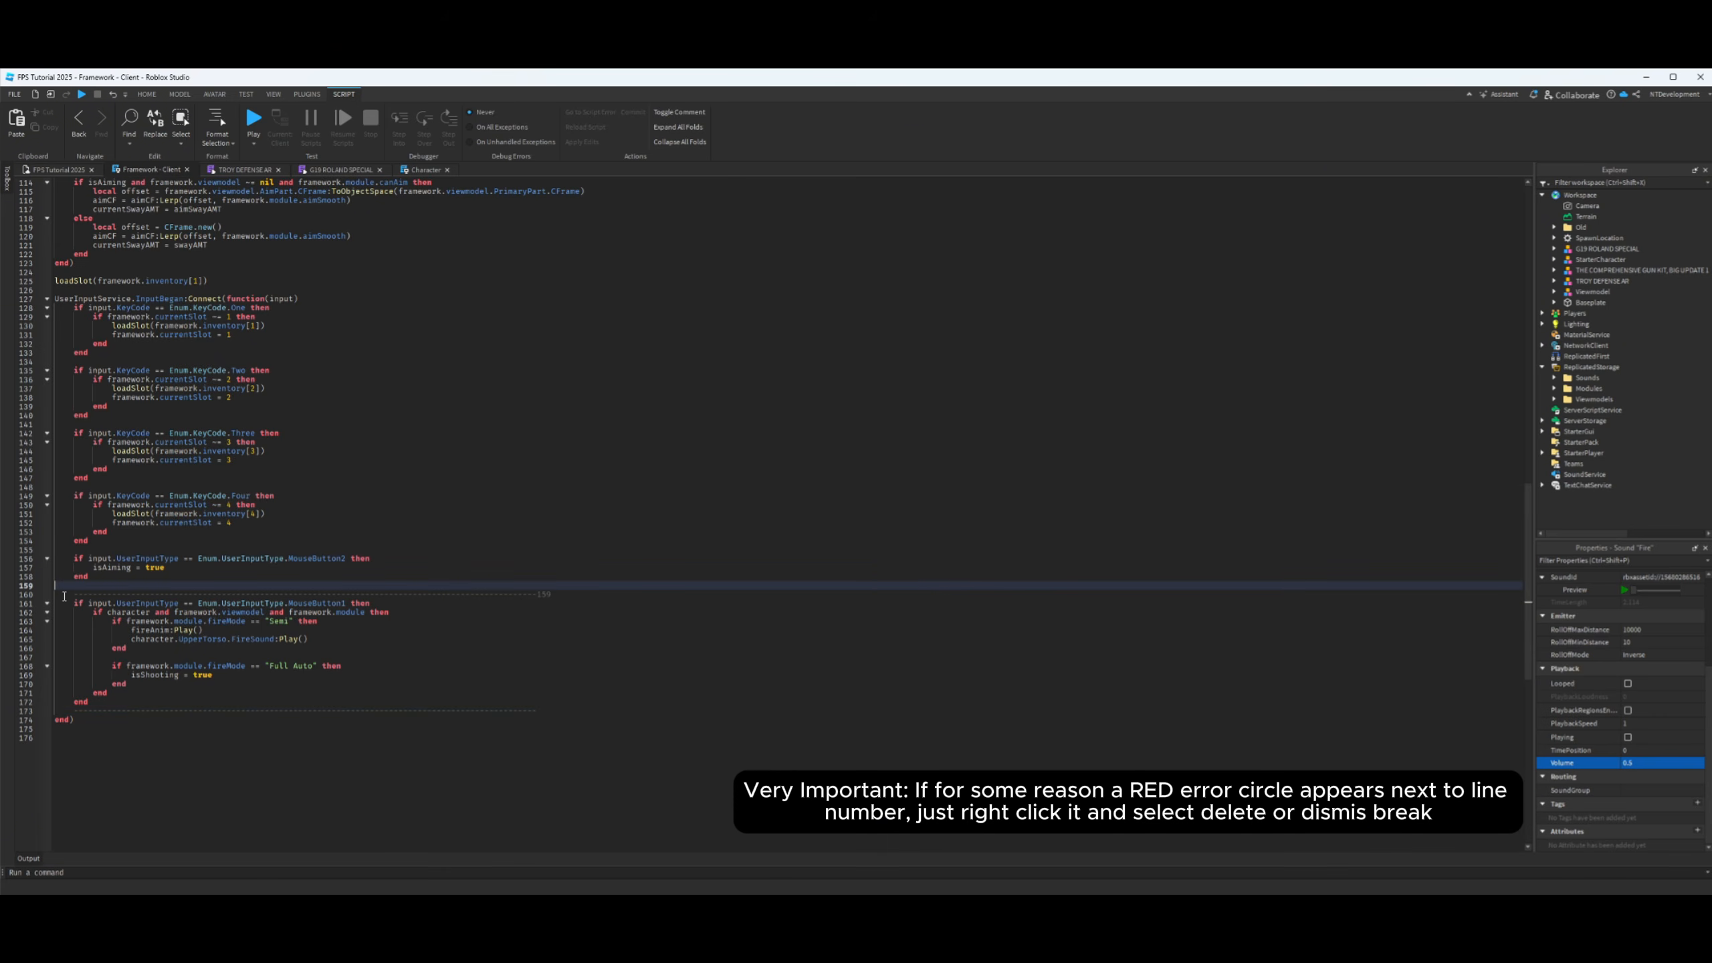
pyautogui.press('BackSpace')
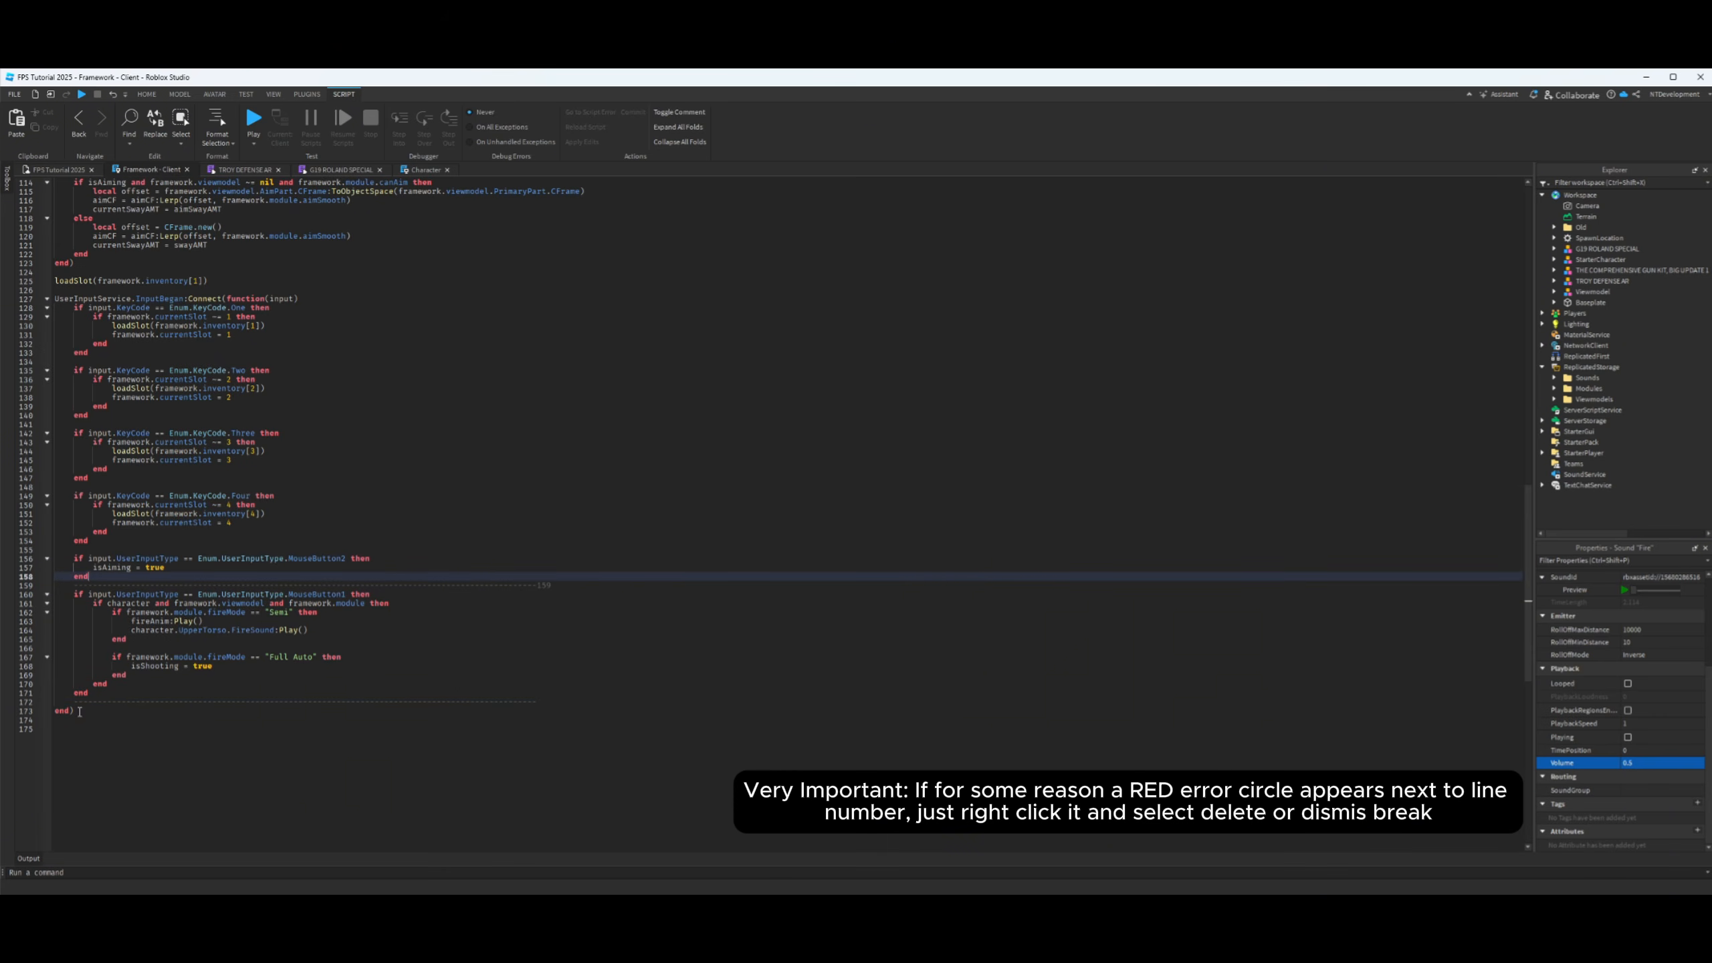
pyautogui.click(80, 712)
pyautogui.press('Return')
pyautogui.hotkey('ctrl', 'v')
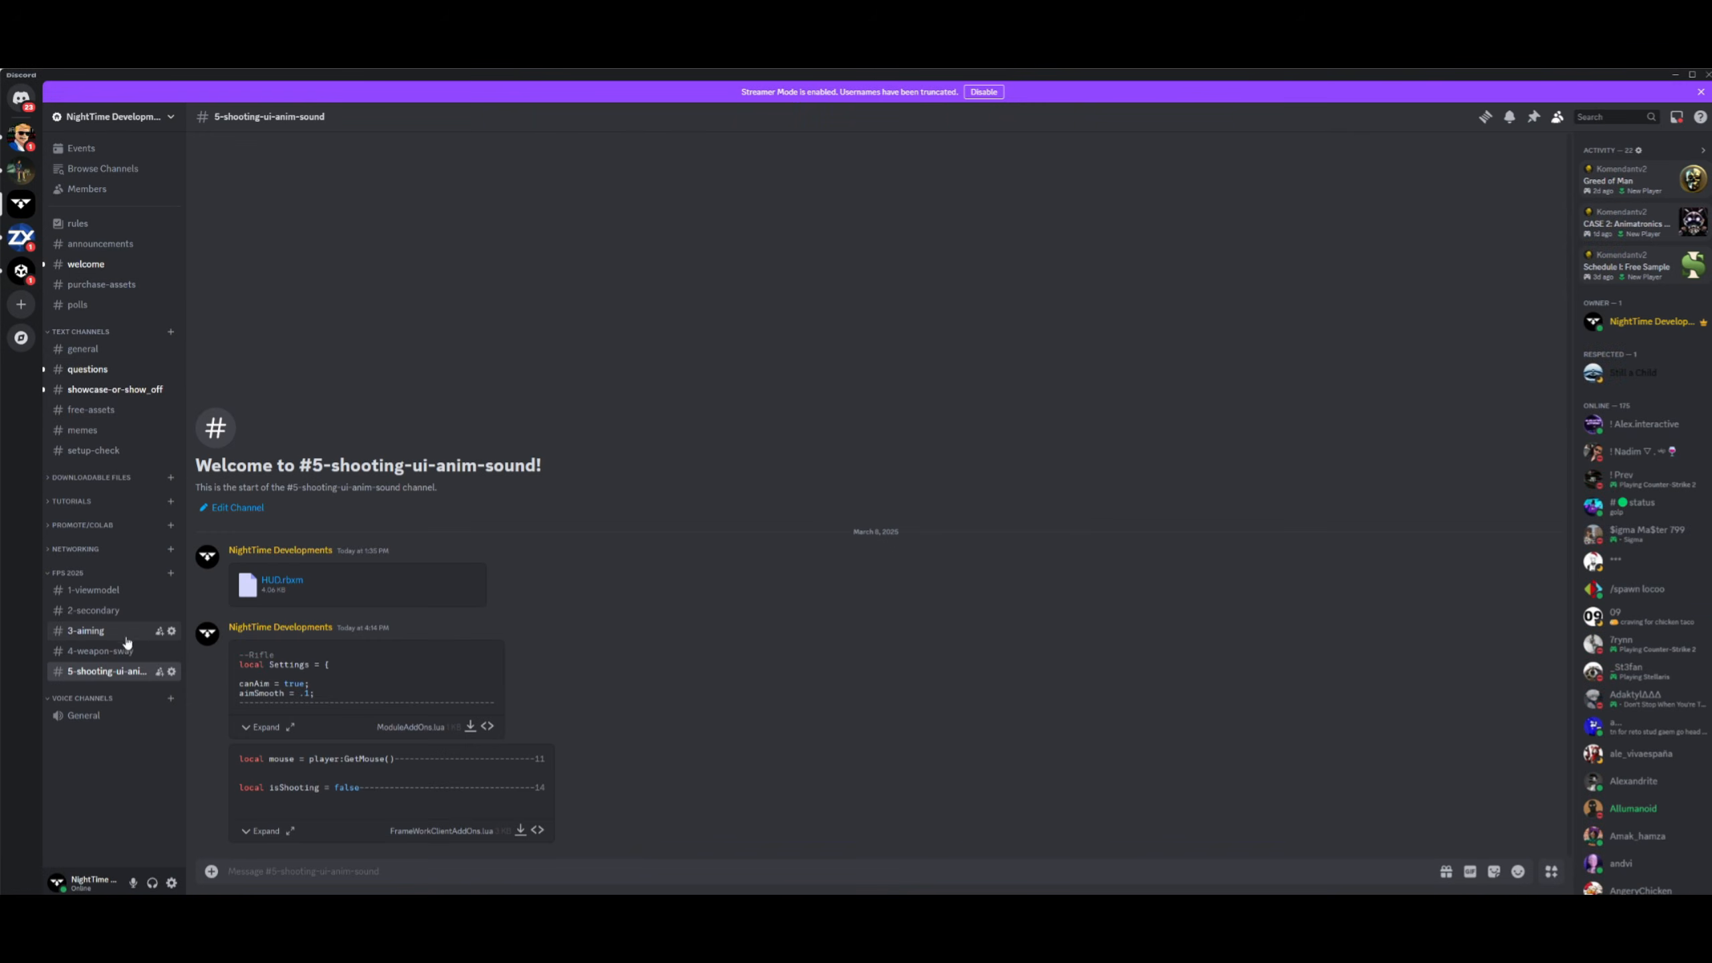
# - View the Fail Check File, CheckFramework - Client.lua, in the 4-weapon-sway Discord channel and close it again
pyautogui.click(138, 653)
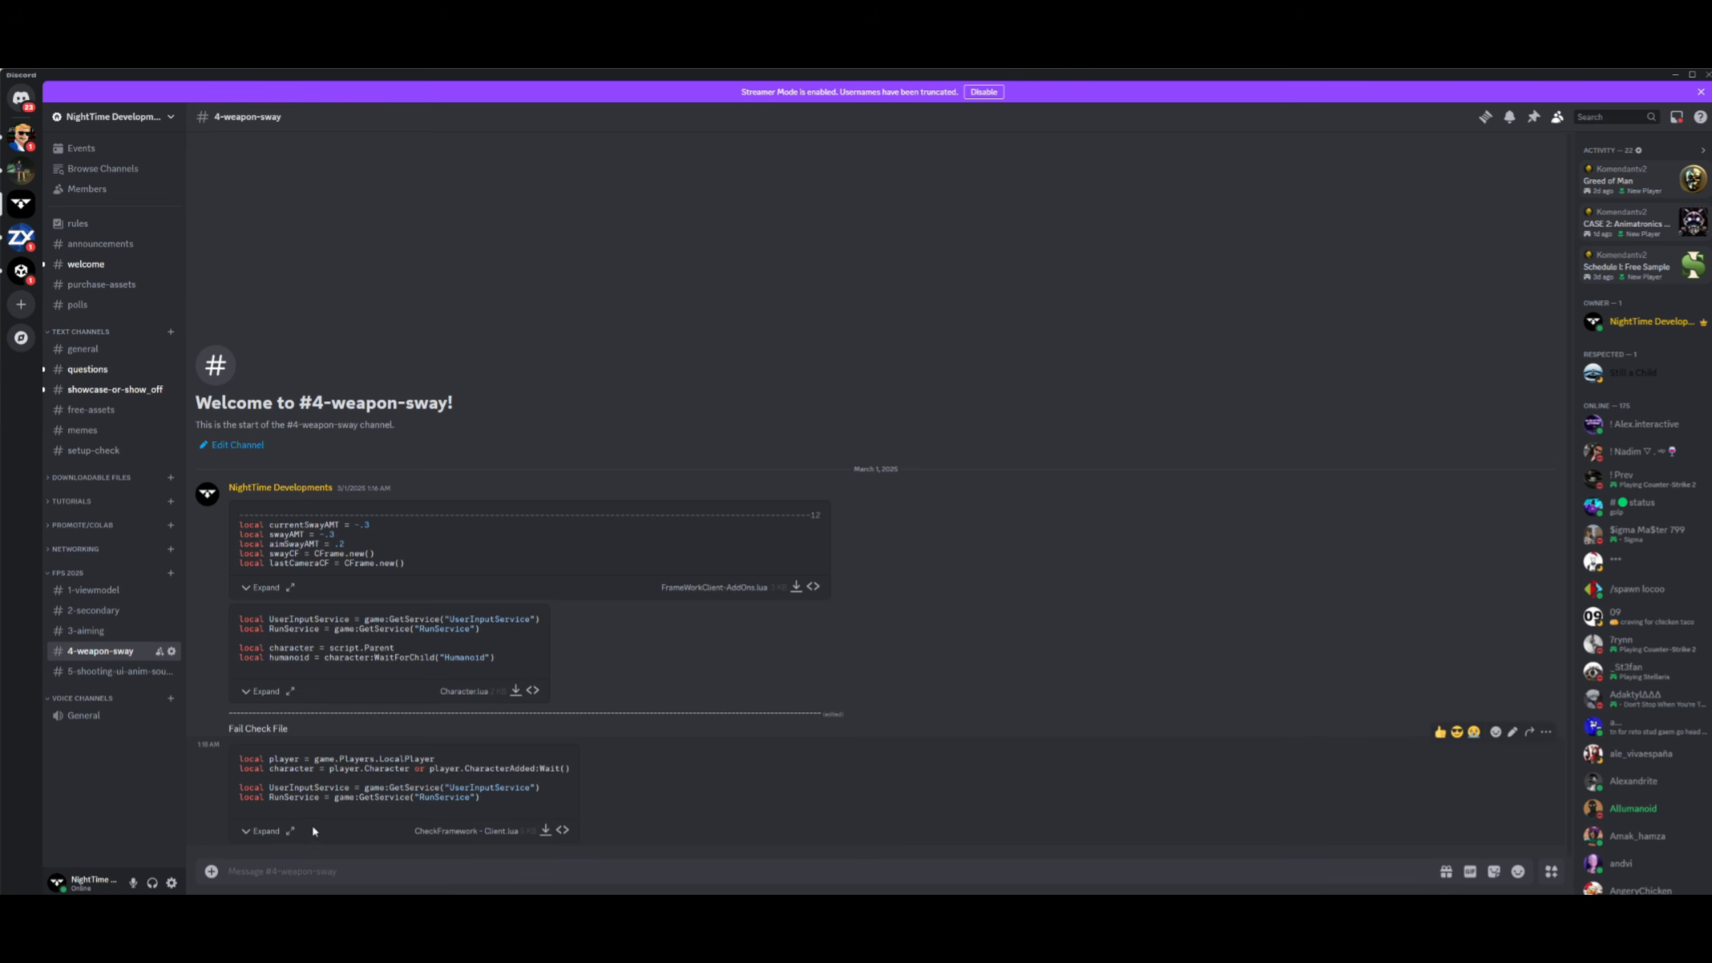
pyautogui.click(290, 831)
pyautogui.press('Escape')
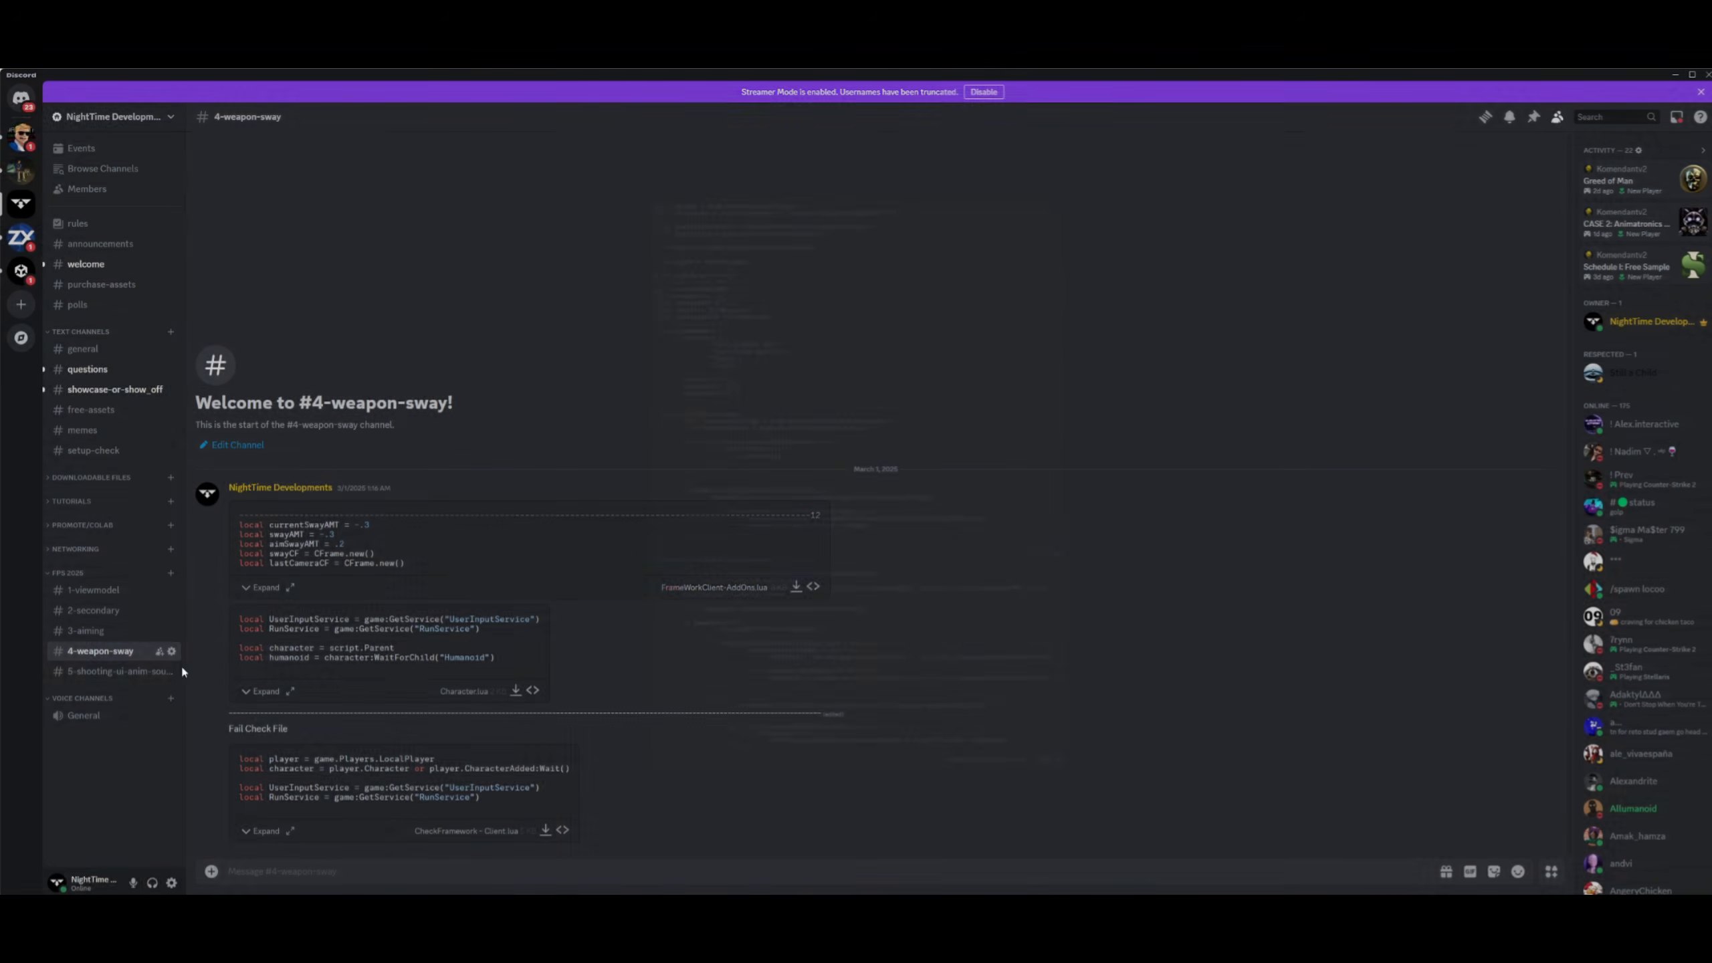
# - Copy the Rifle block from fireAnim to "fireRate = .08" in ModuleAddOns.lua in the 5-shooting-ui-anim-sound channel and paste it below aimSmooth in the TROY DEFENSE AR module
pyautogui.click(106, 671)
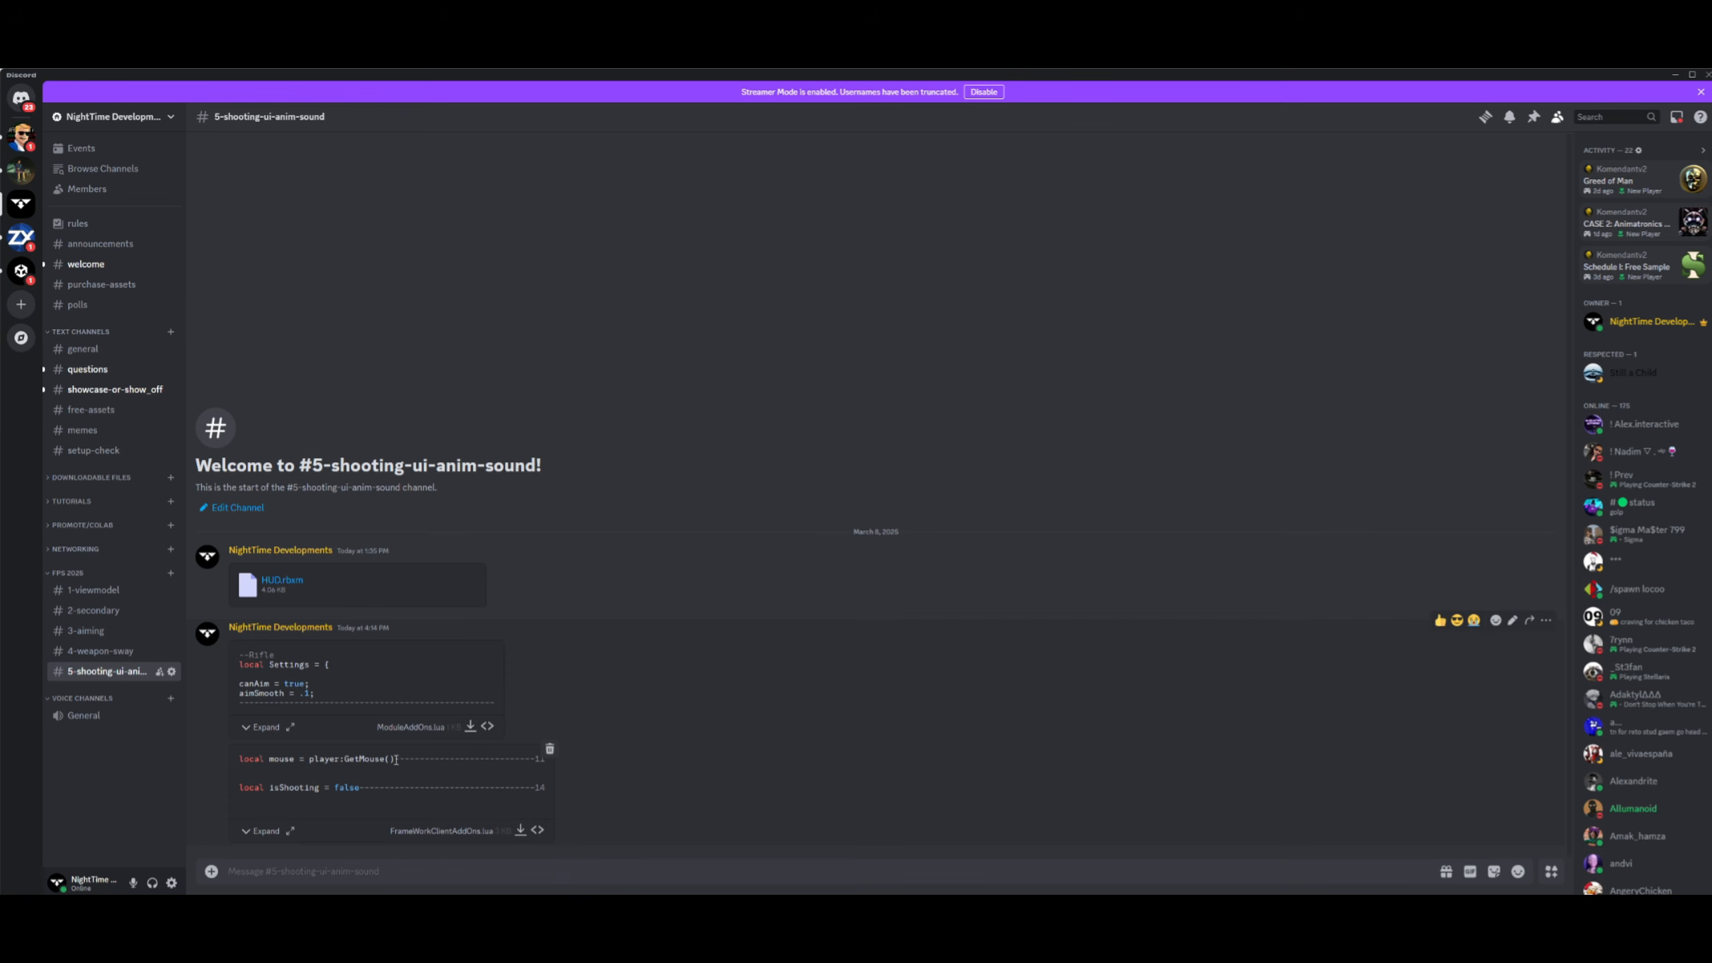
pyautogui.click(291, 728)
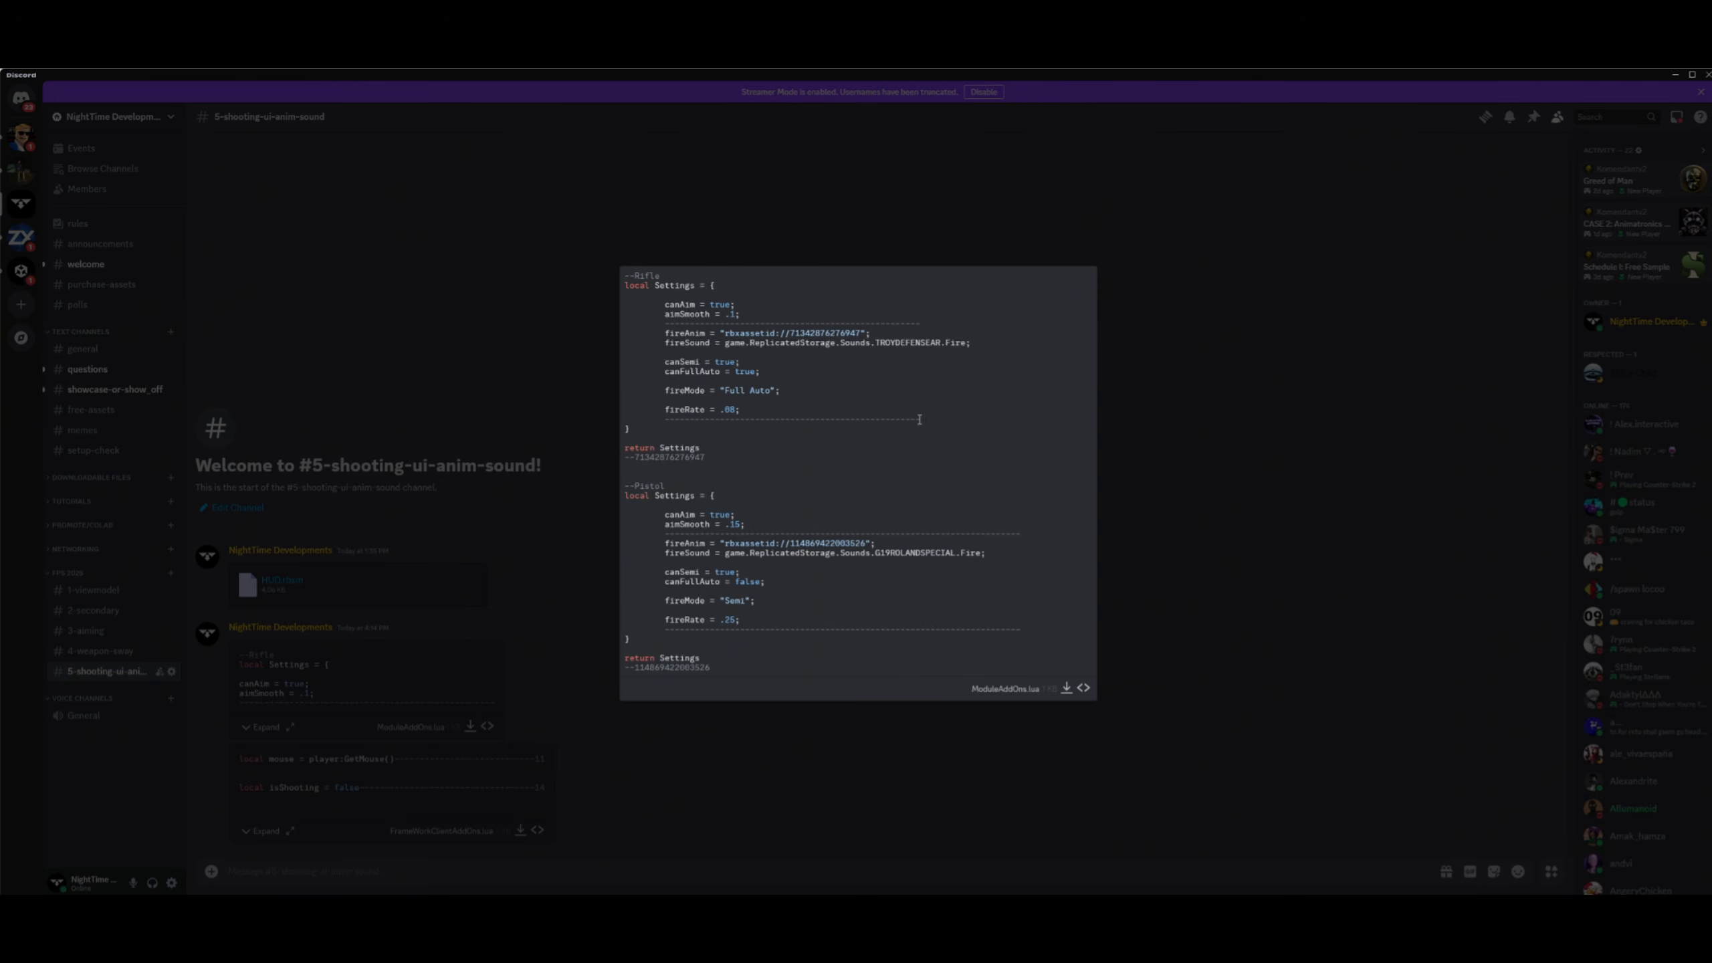
pyautogui.moveTo(928, 422); pyautogui.dragTo(622, 324)
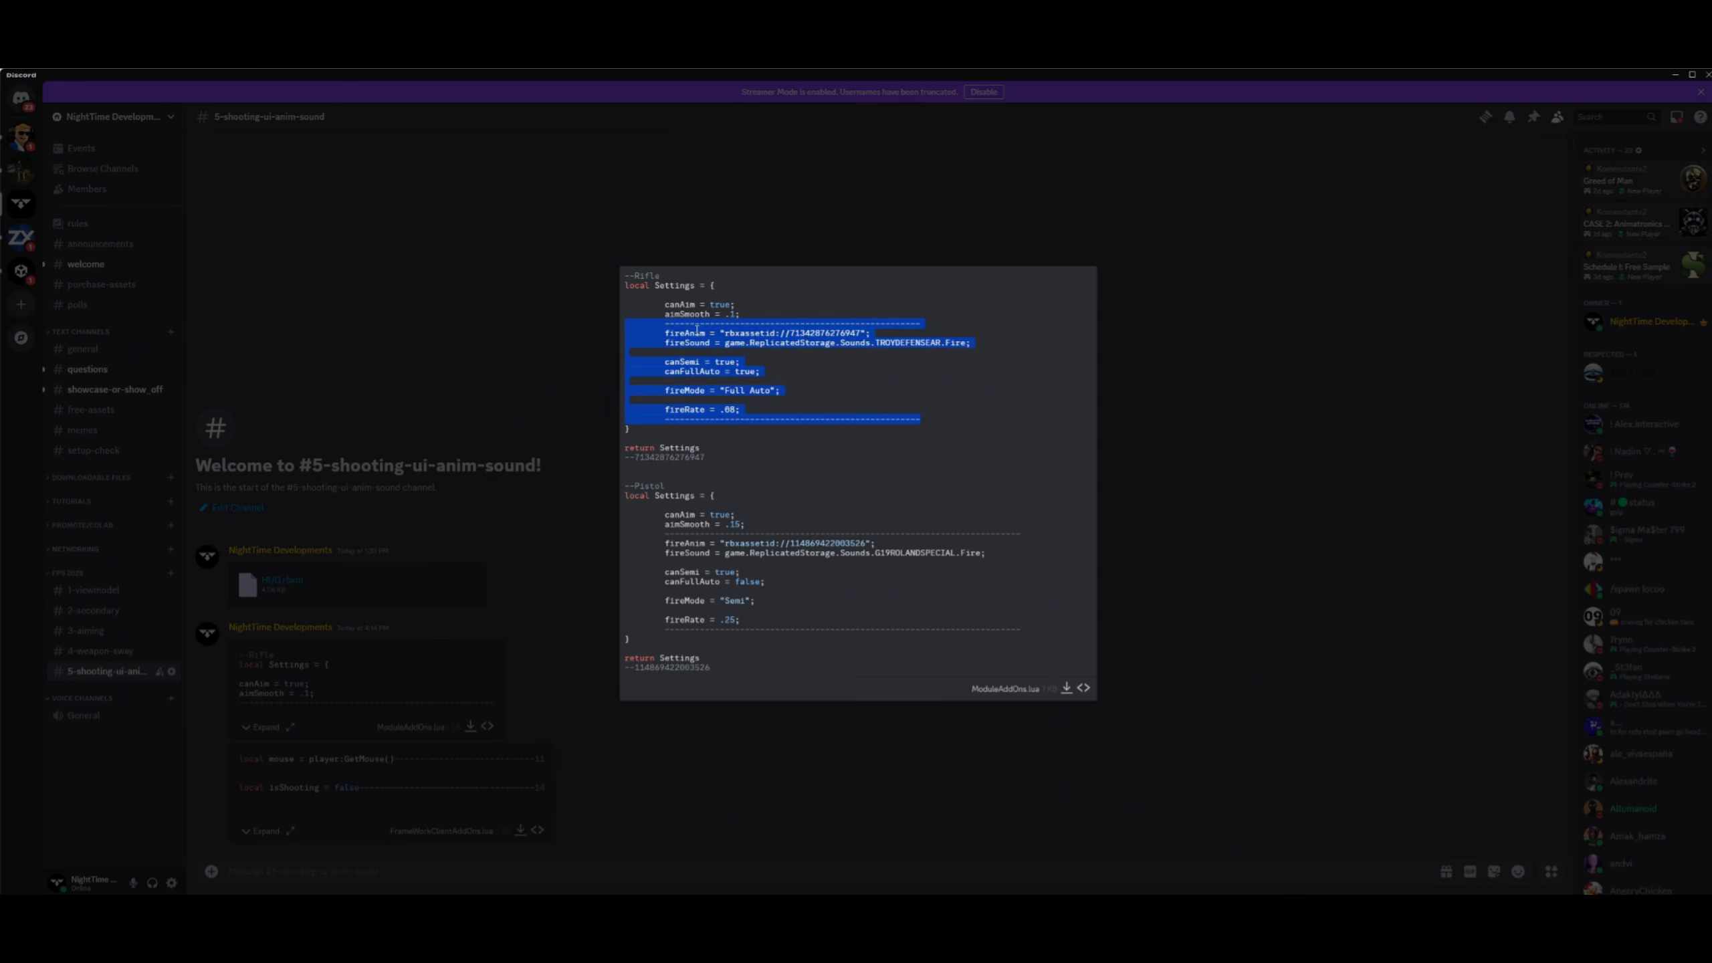
pyautogui.hotkey('alt', 'Tab')
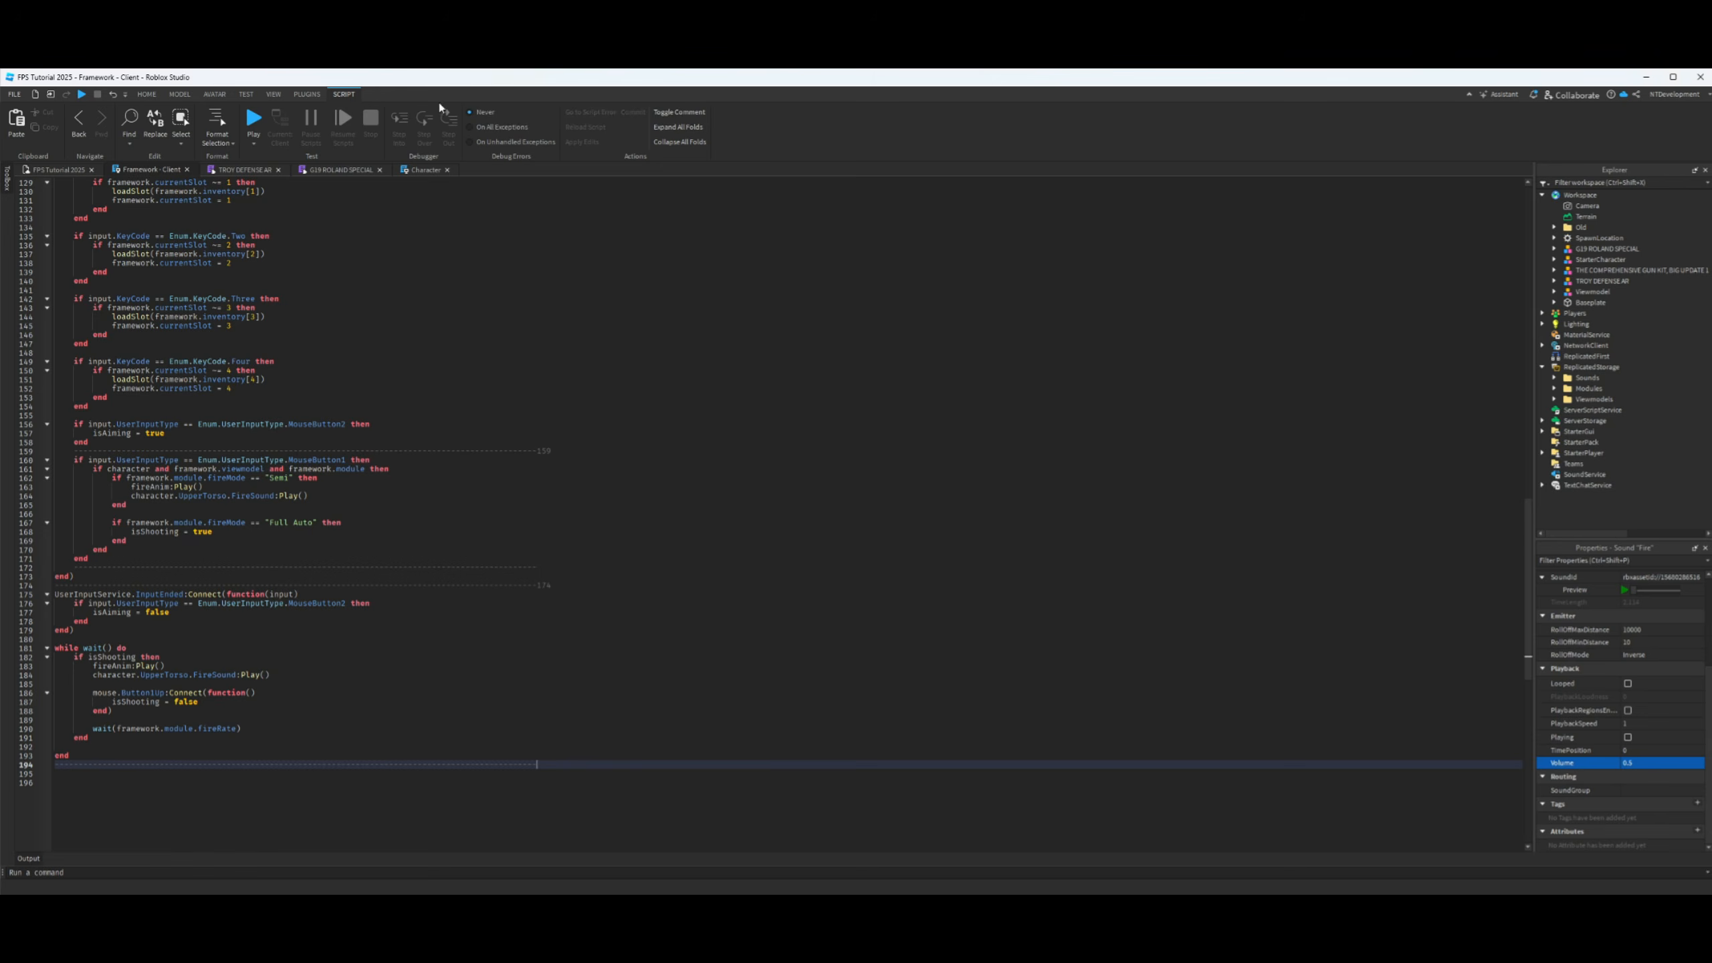
pyautogui.click(244, 169)
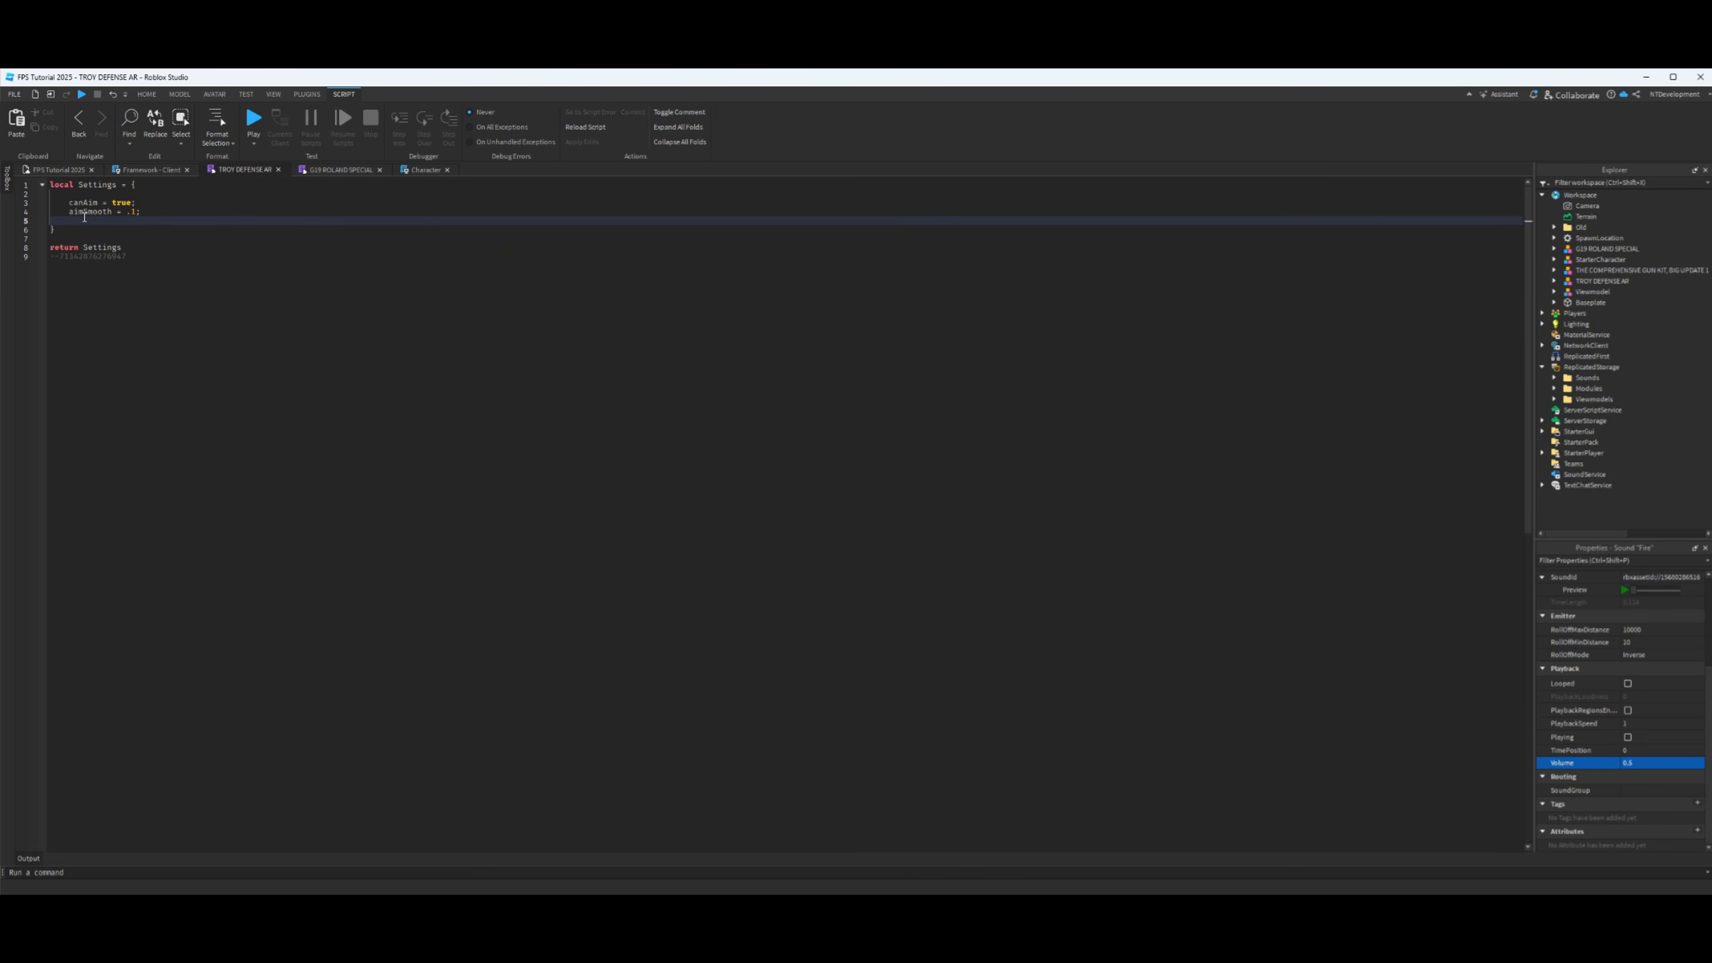
pyautogui.hotkey('ctrl', 'v')
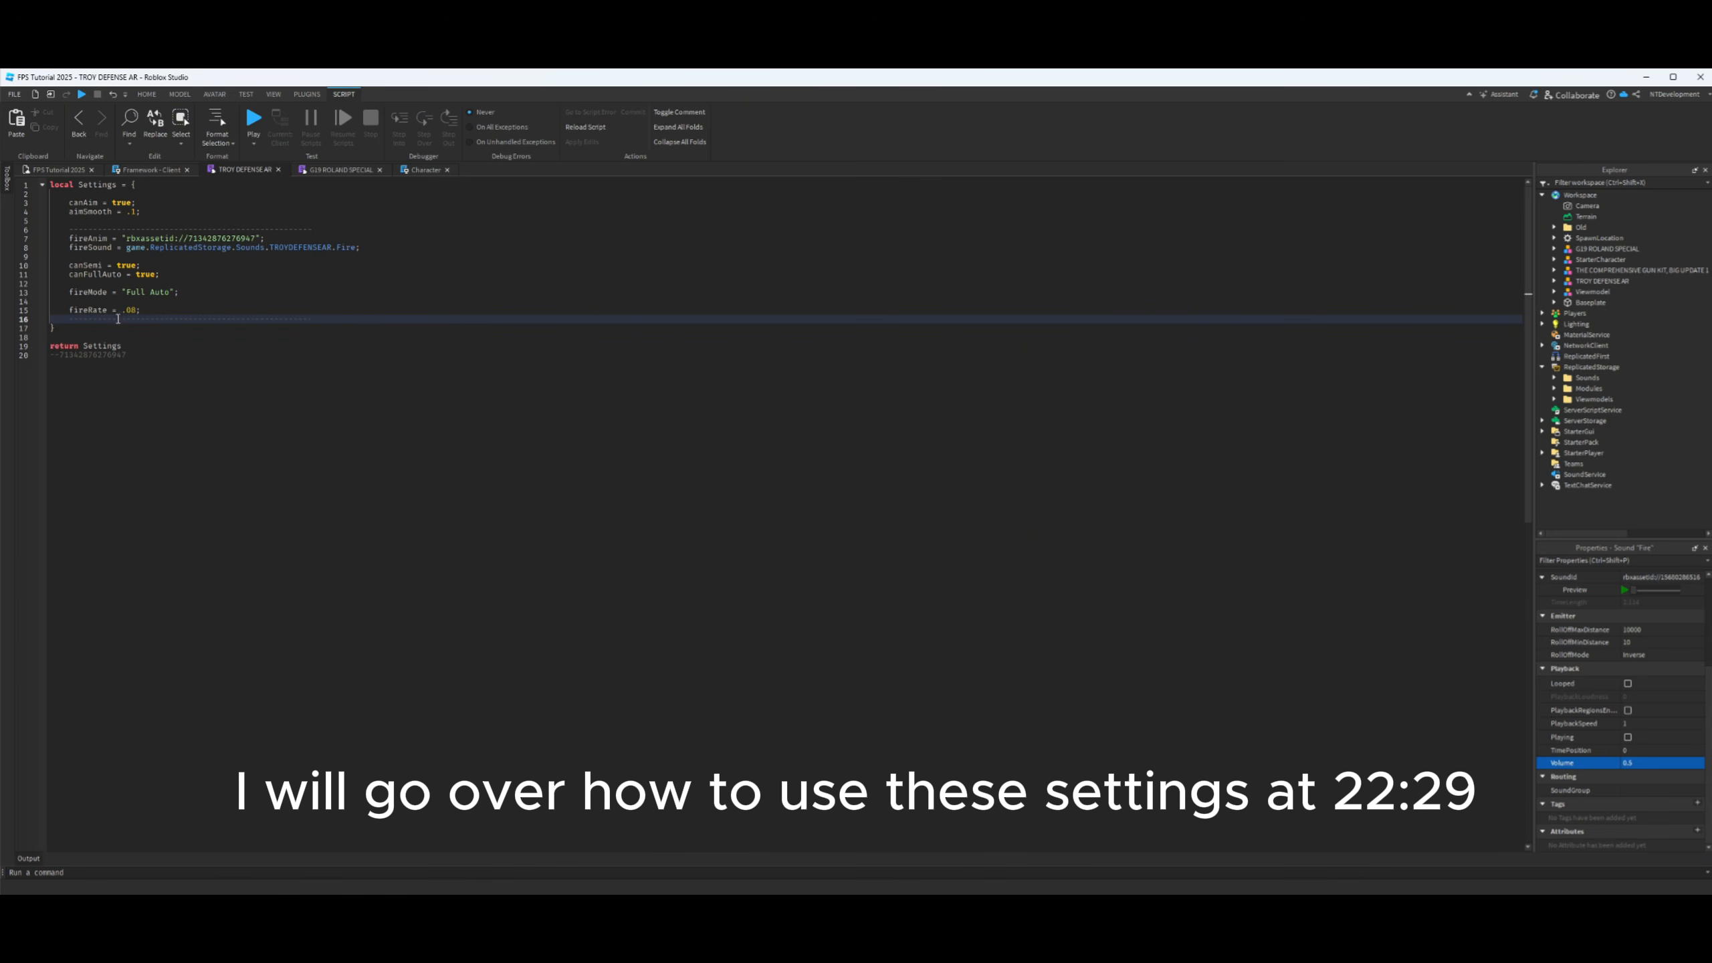
# - Check the rifle's fireAnim asset ID against the animation ID in the comment below "return Settings"
pyautogui.doubleClick(108, 355)
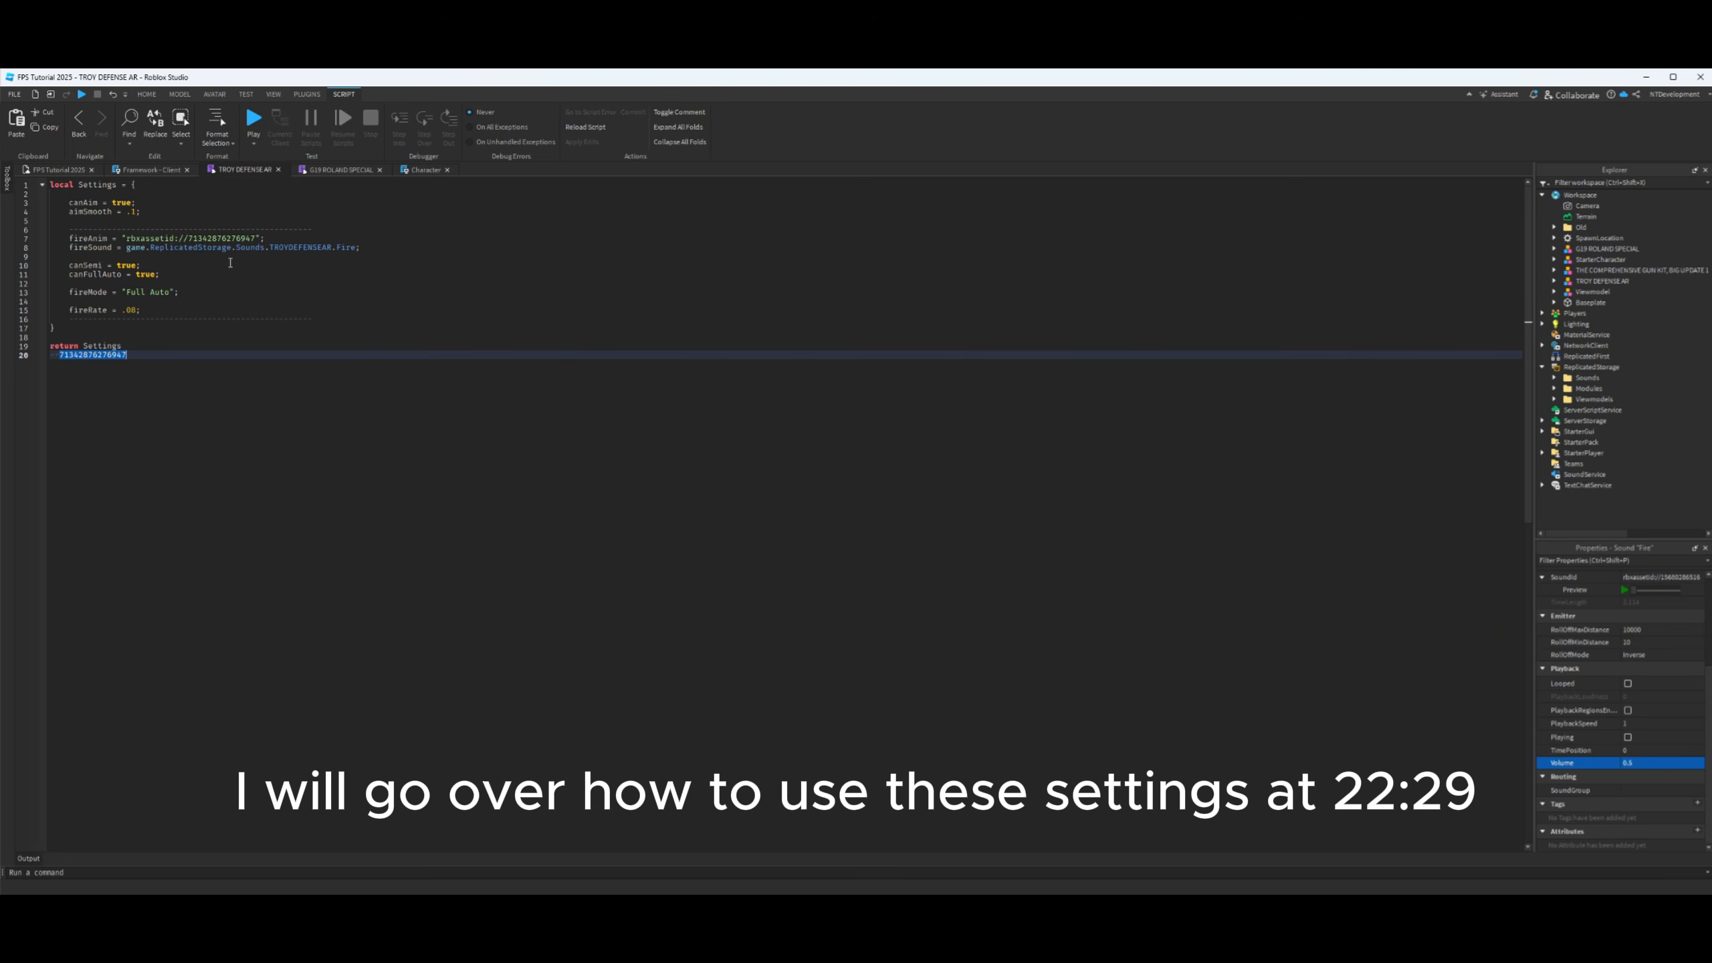
pyautogui.doubleClick(217, 239)
pyautogui.click(227, 240)
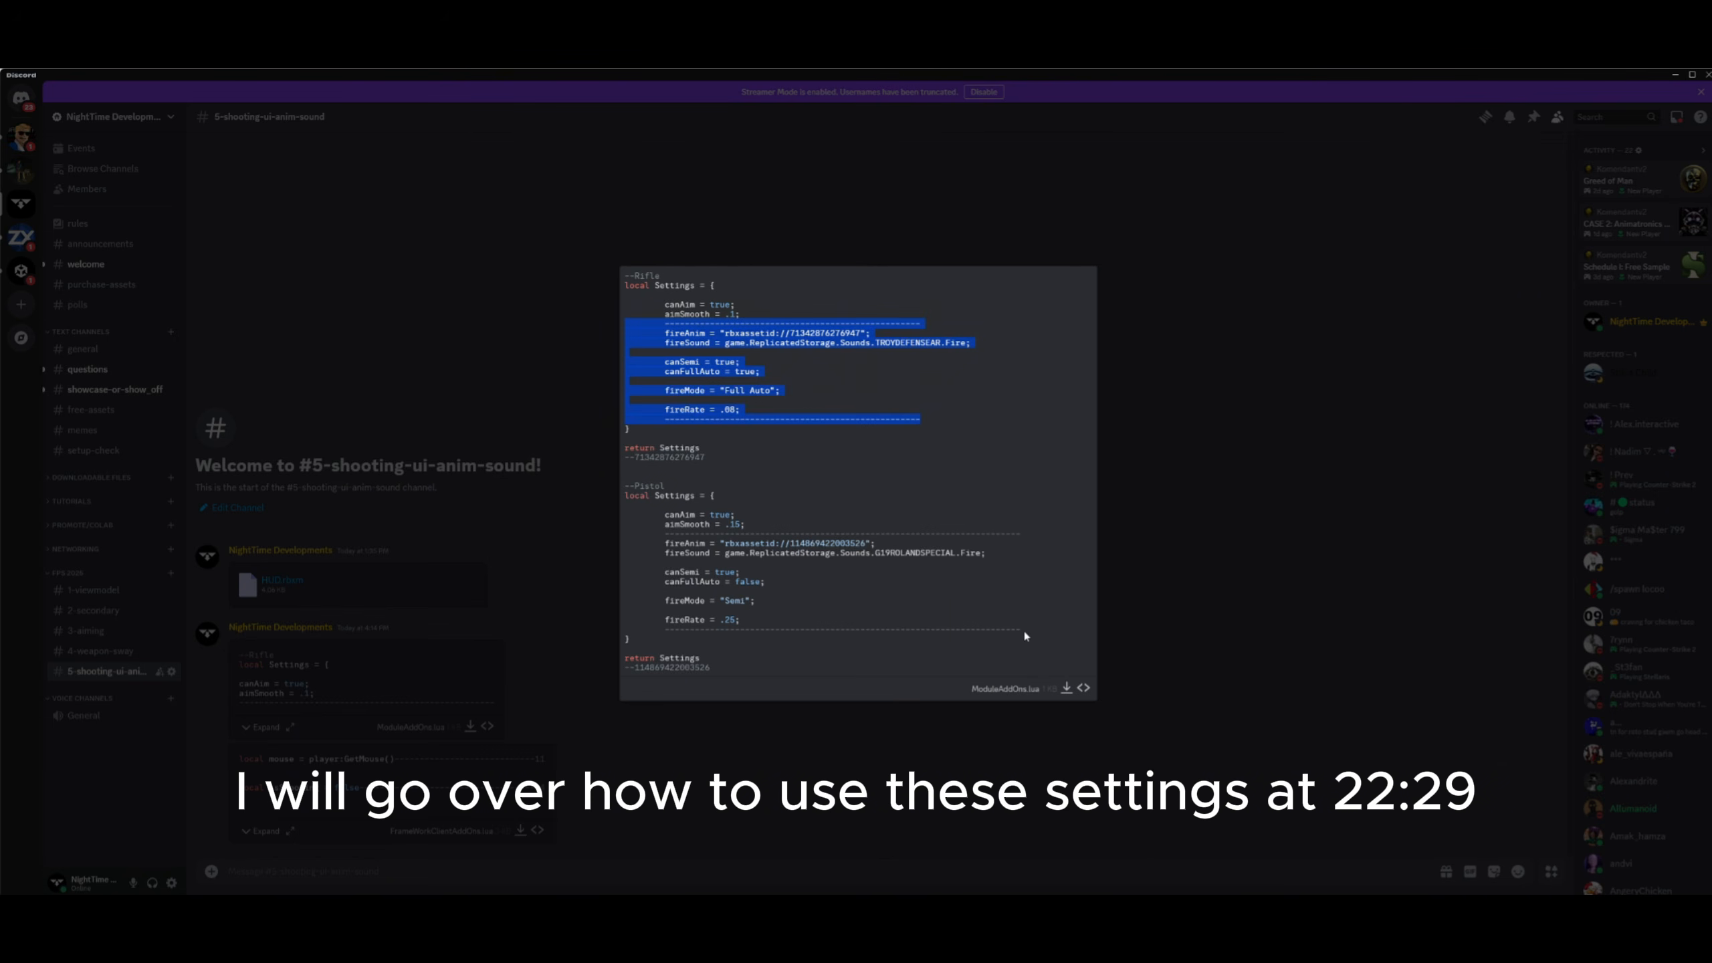
# - Copy the Pistol block with fireMode "Semi" and fireRate .25 from ModuleAddOns.lua and paste it below aimSmooth in the G19 ROLAND SPECIAL module
pyautogui.moveTo(1025, 636); pyautogui.dragTo(626, 537)
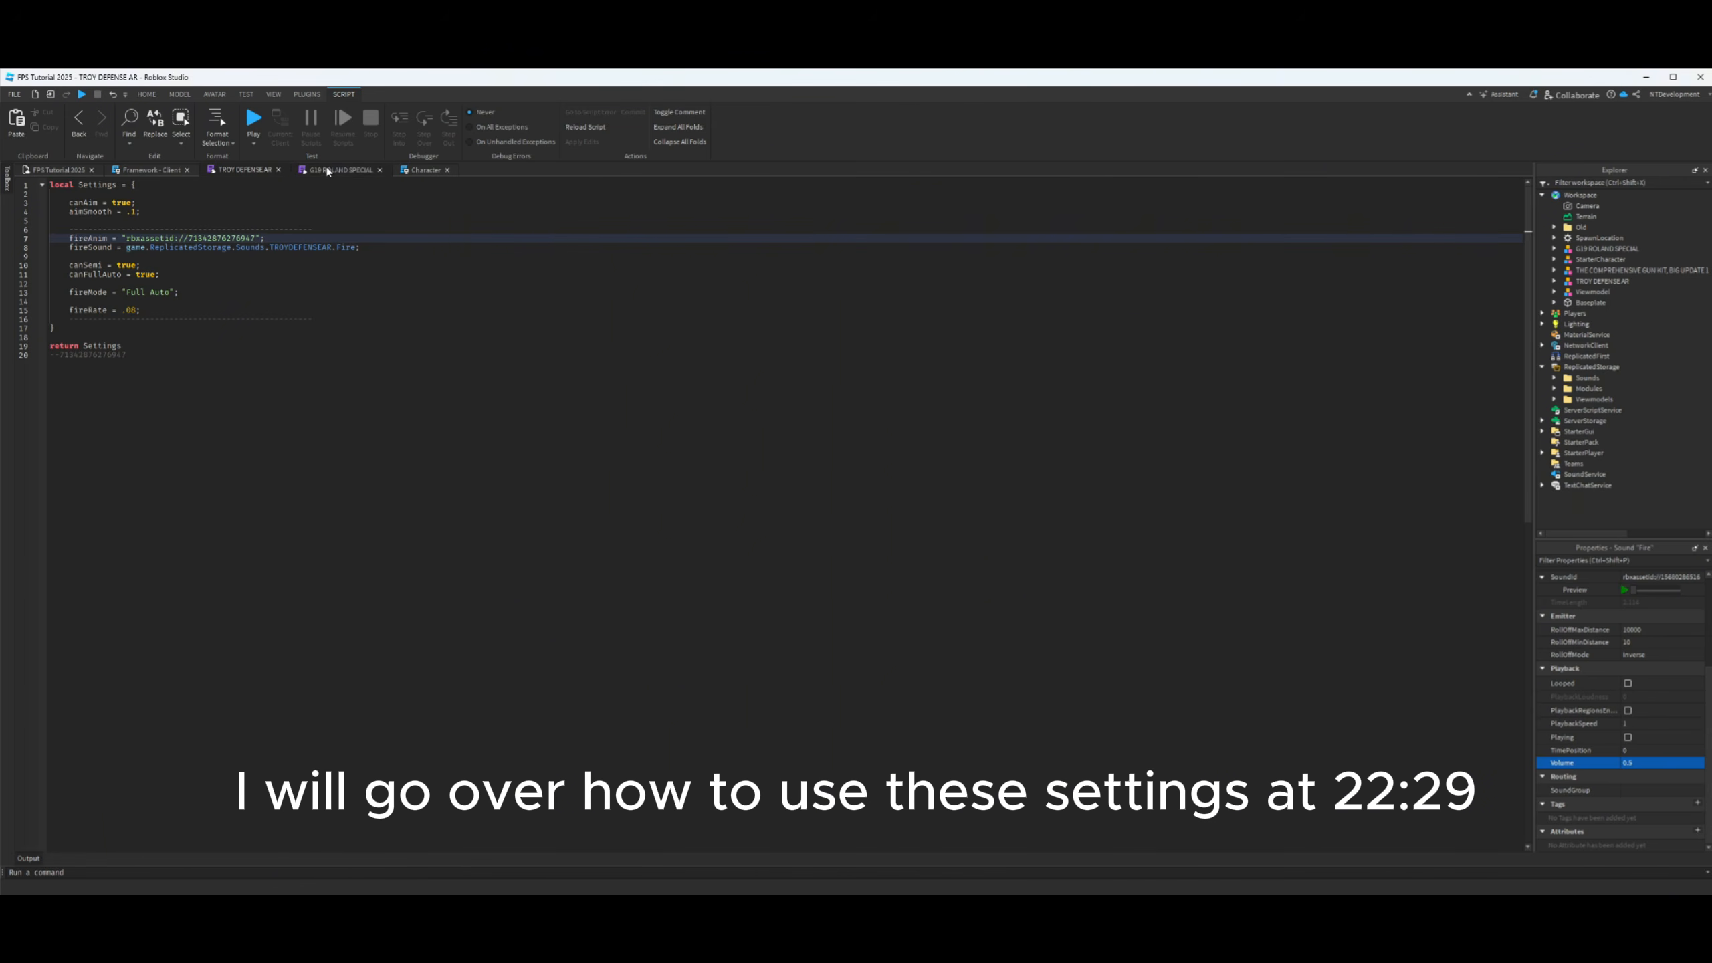
pyautogui.click(328, 170)
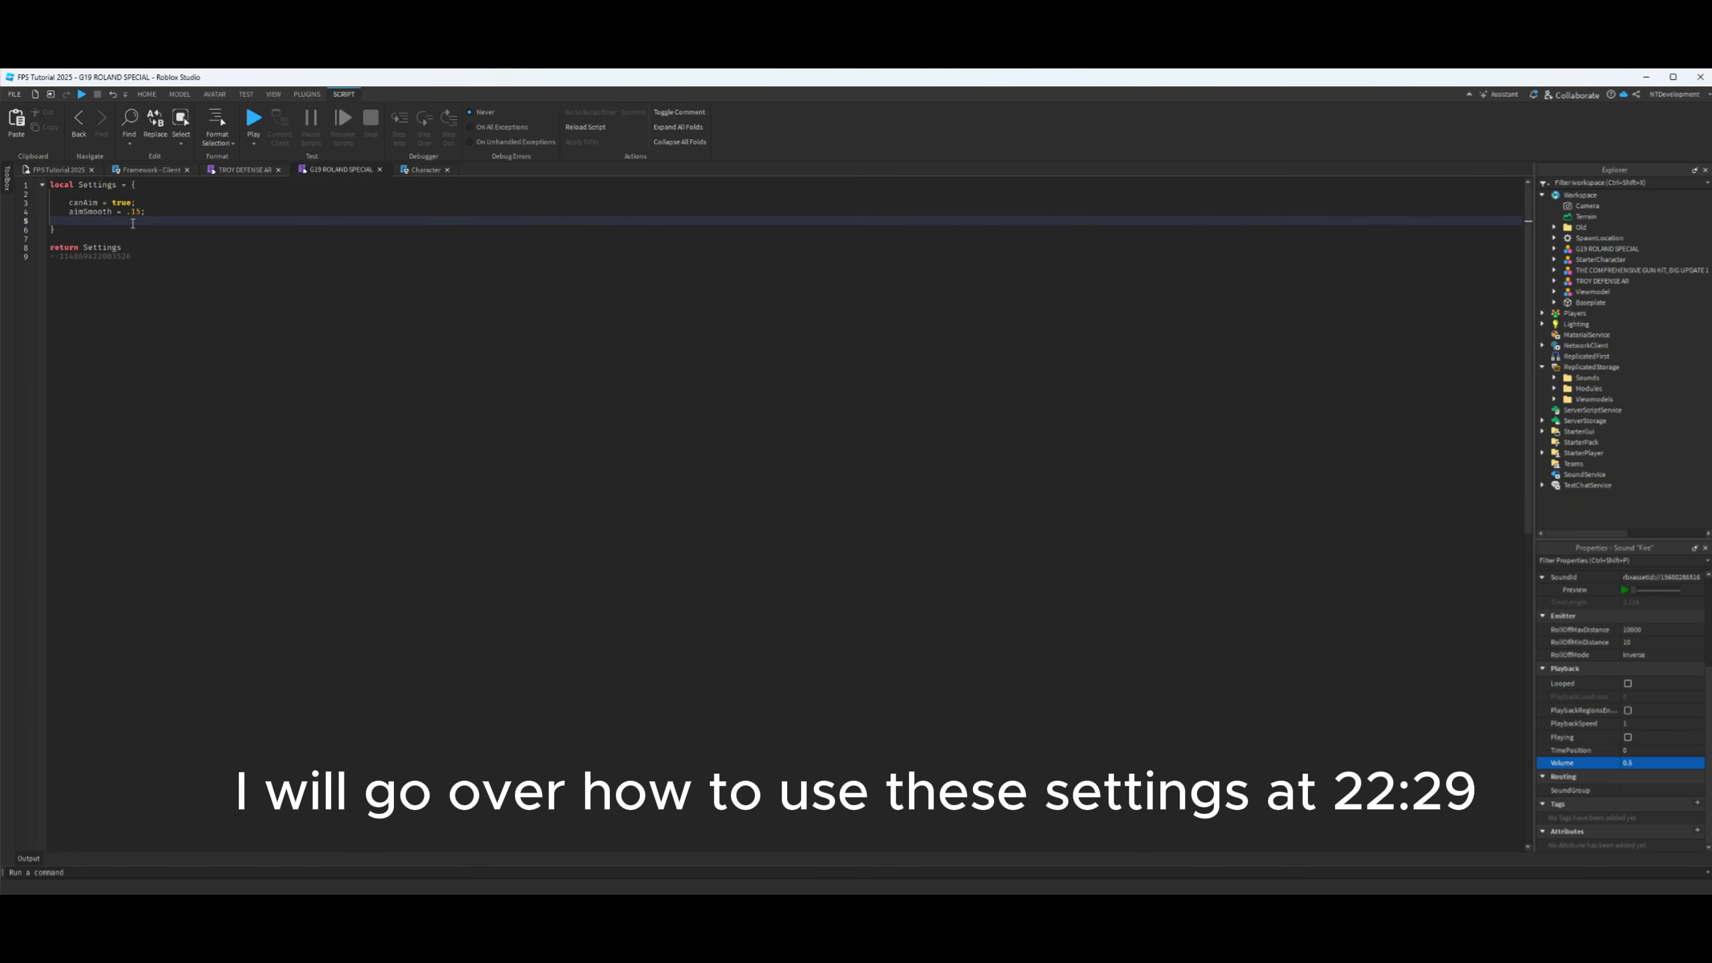
pyautogui.press('Return')
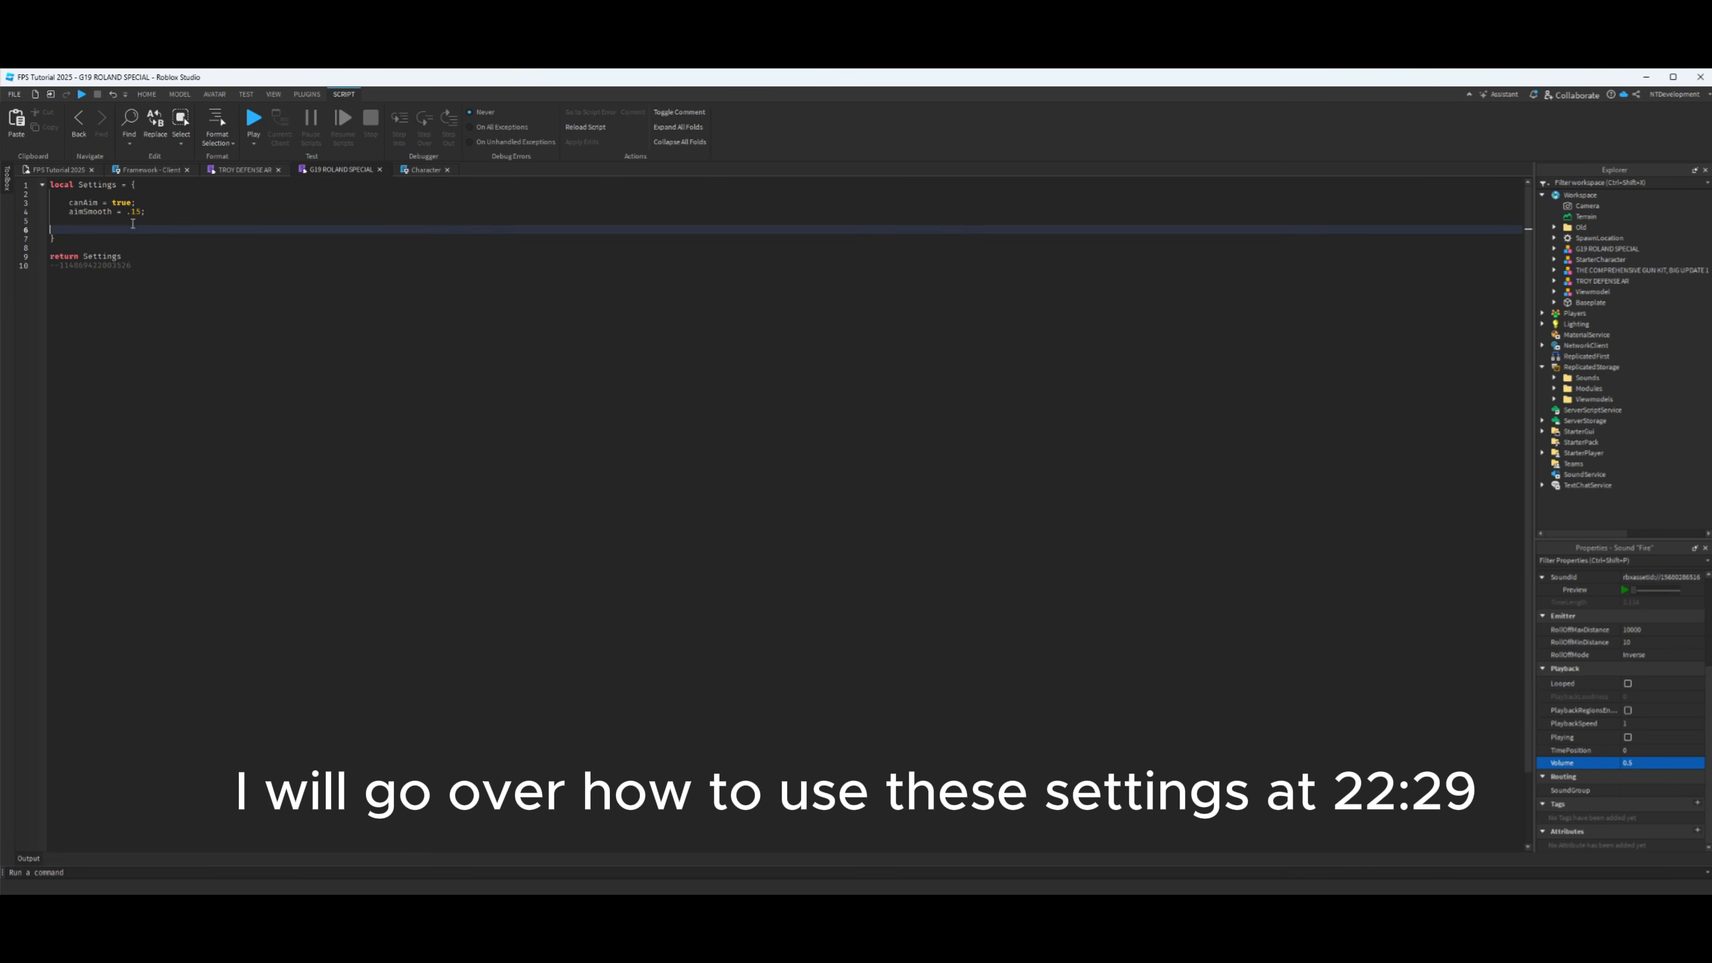
pyautogui.hotkey('ctrl', 'v')
pyautogui.doubleClick(107, 354)
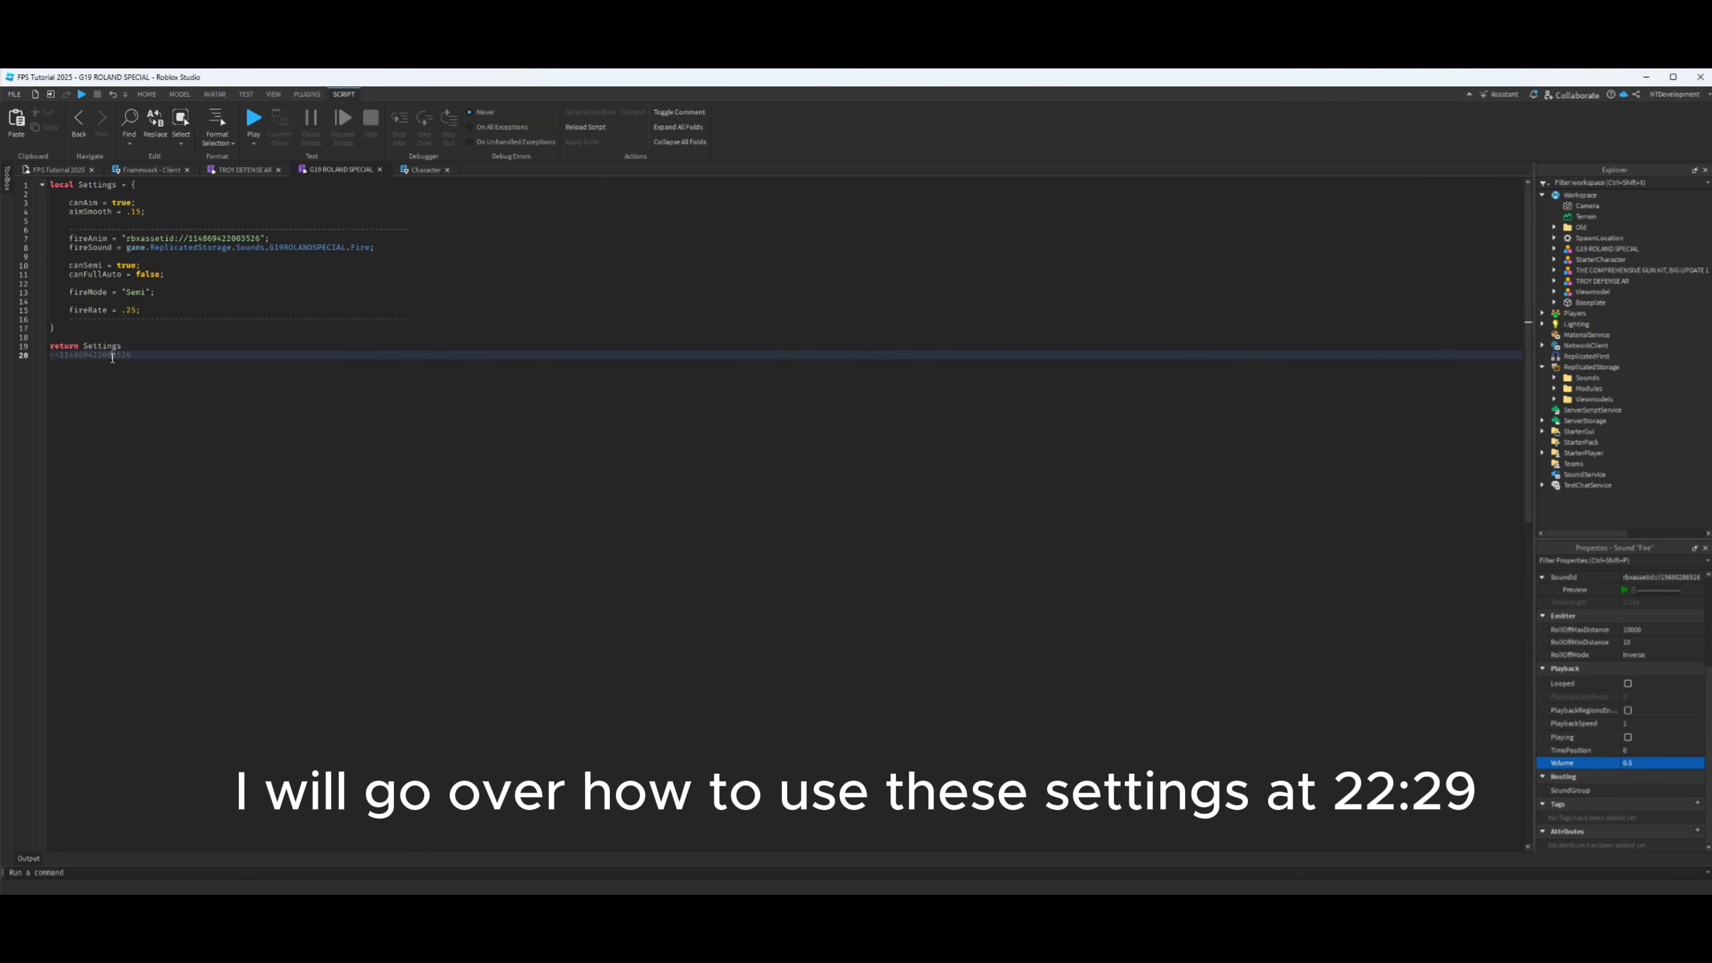
# - Check the pistol's fireAnim asset ID, and start a playtest of the place in first-person view
pyautogui.doubleClick(216, 239)
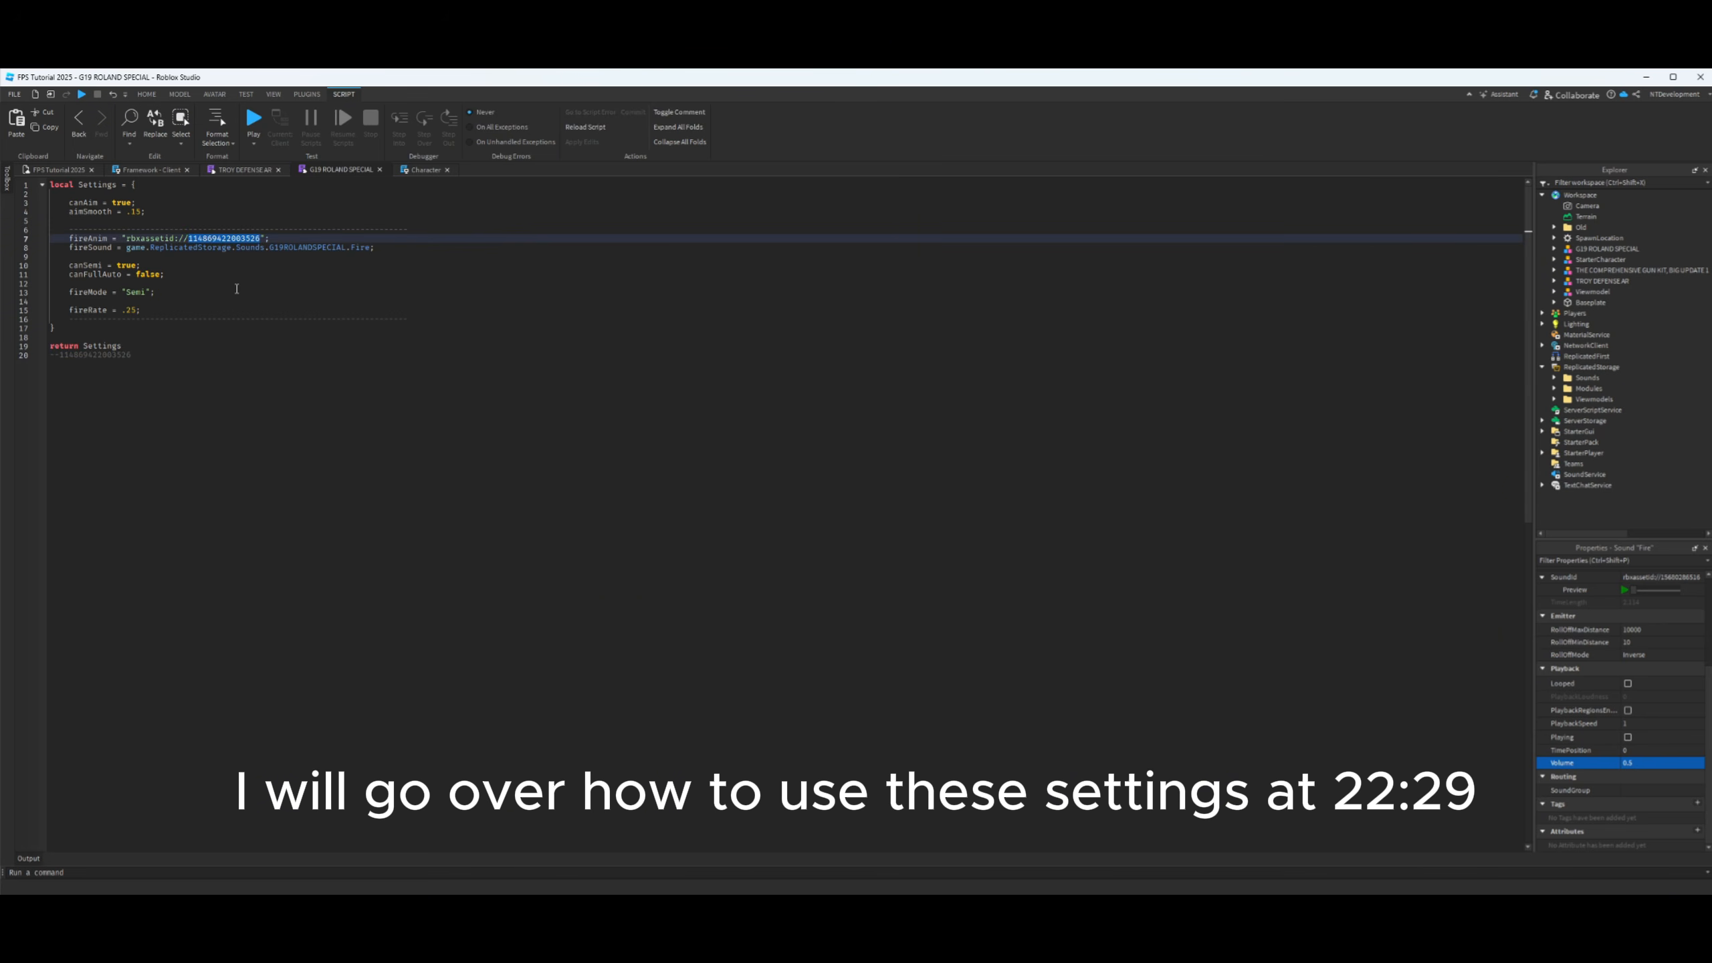
pyautogui.click(65, 170)
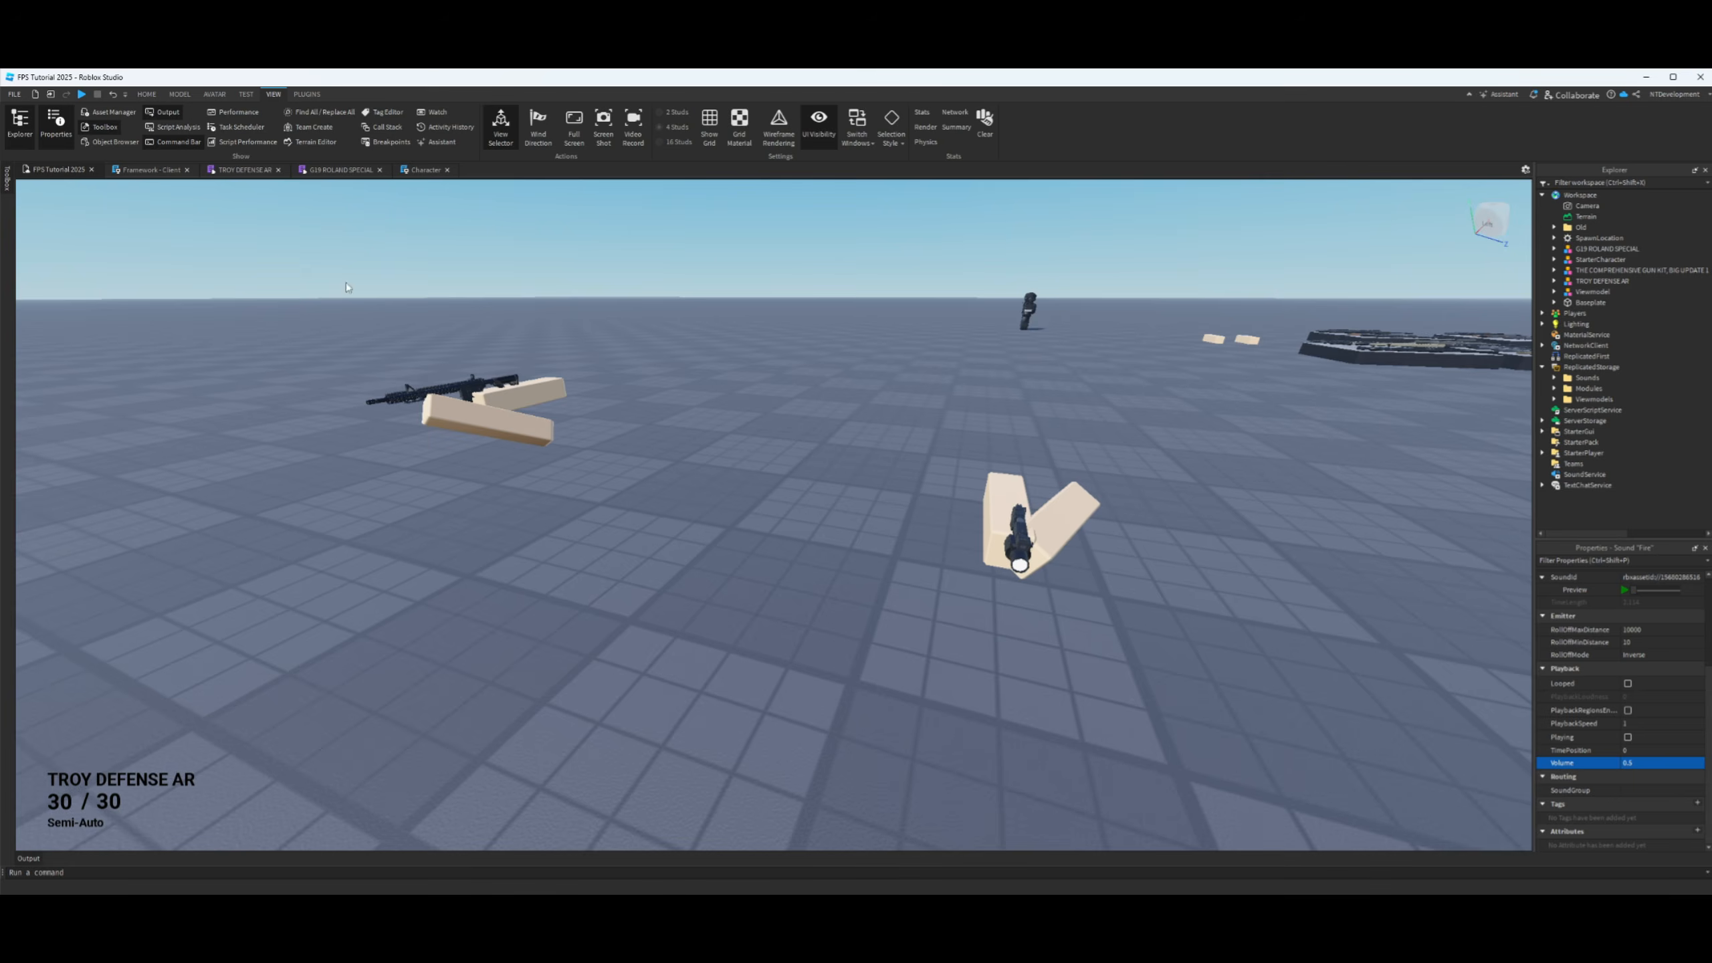
pyautogui.click(81, 94)
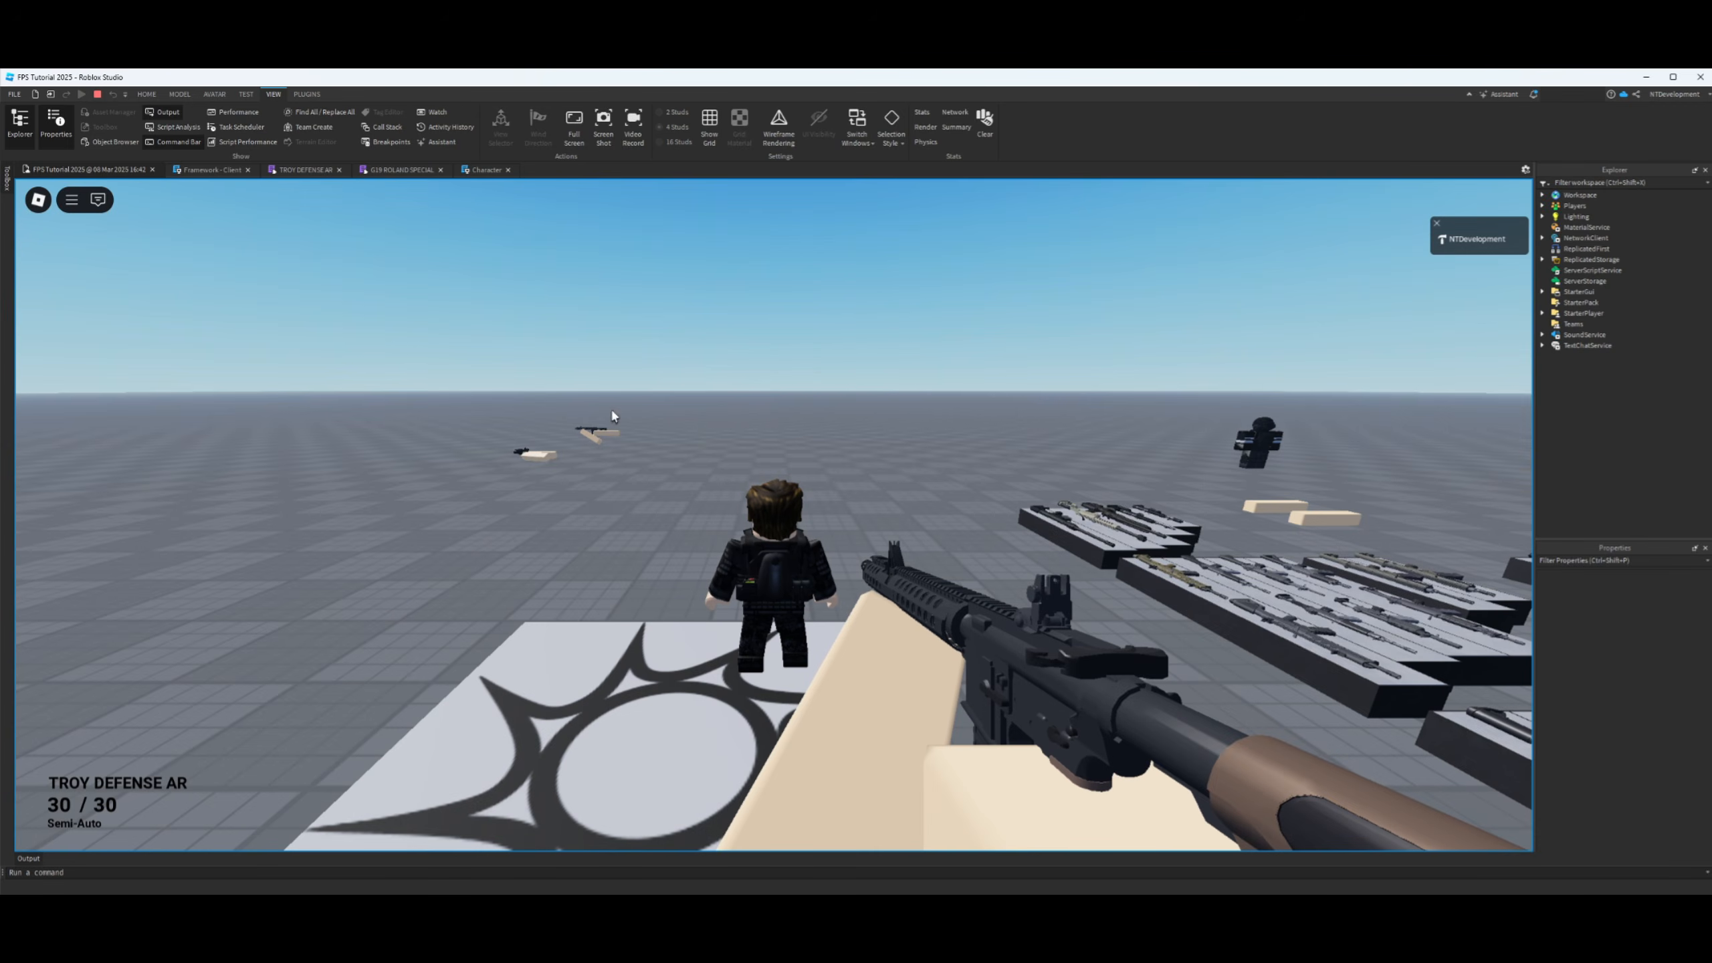
pyautogui.scroll(5, 939, 557)
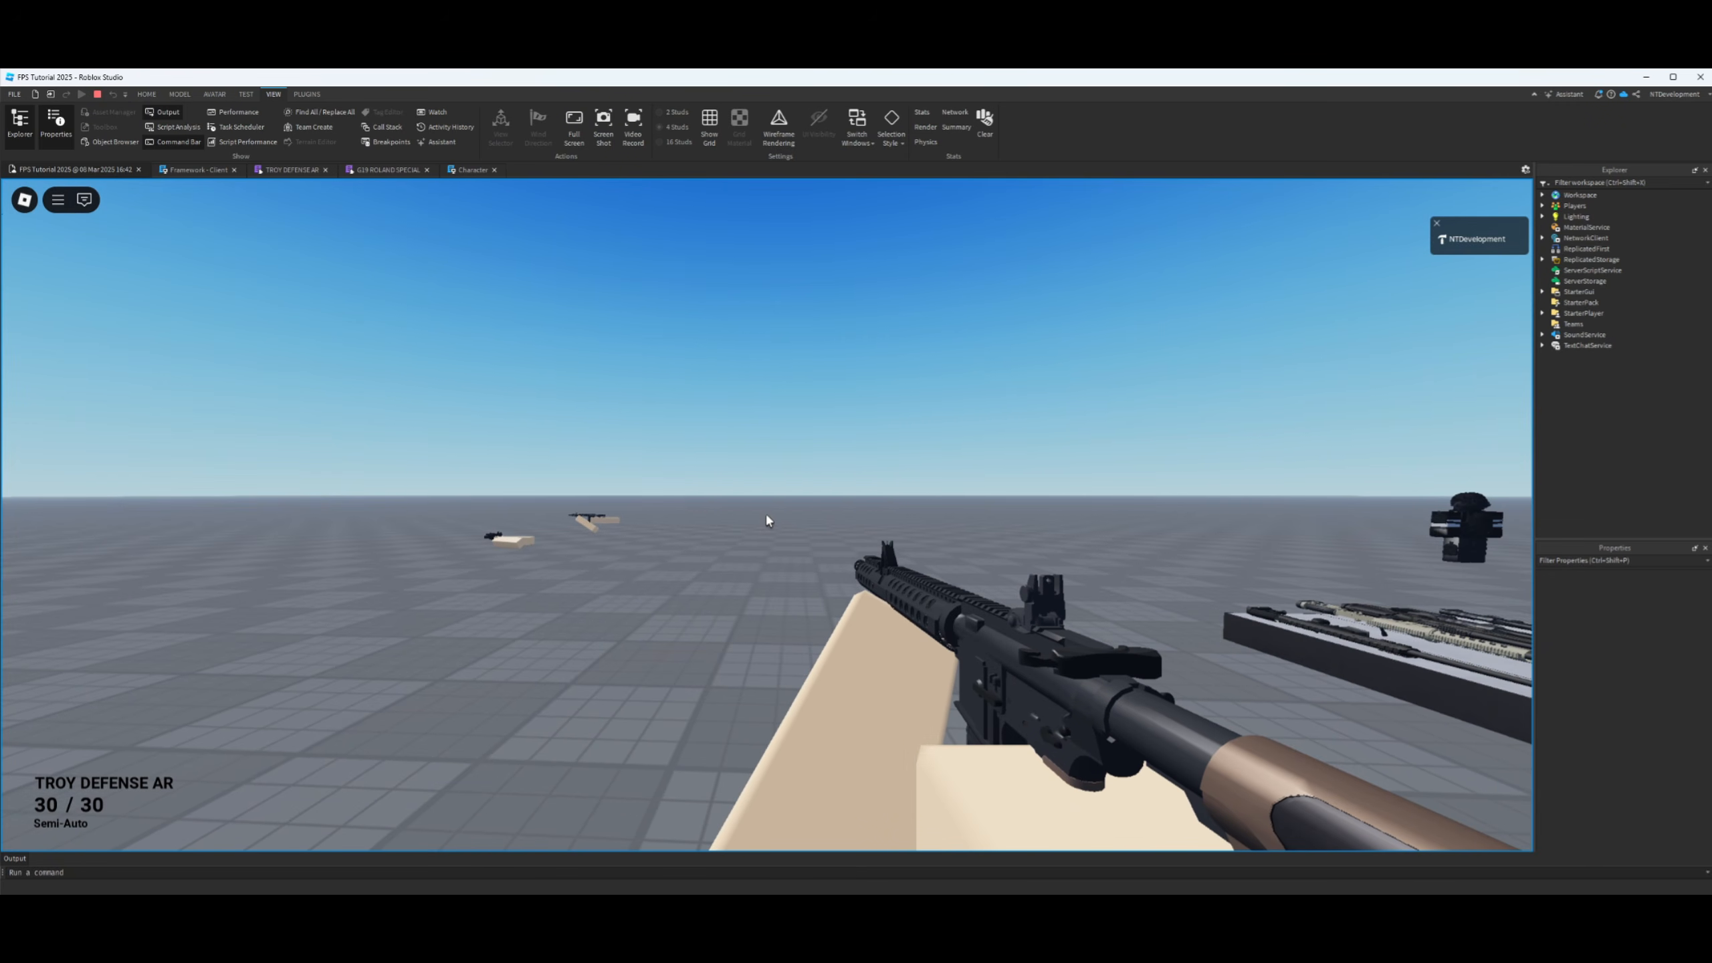
# - Switch repeatedly between the TROY DEFENSE AR and the G19 ROLAND SPECIAL in the playtest to check the viewmodels and HUD weapon name
pyautogui.press('2')
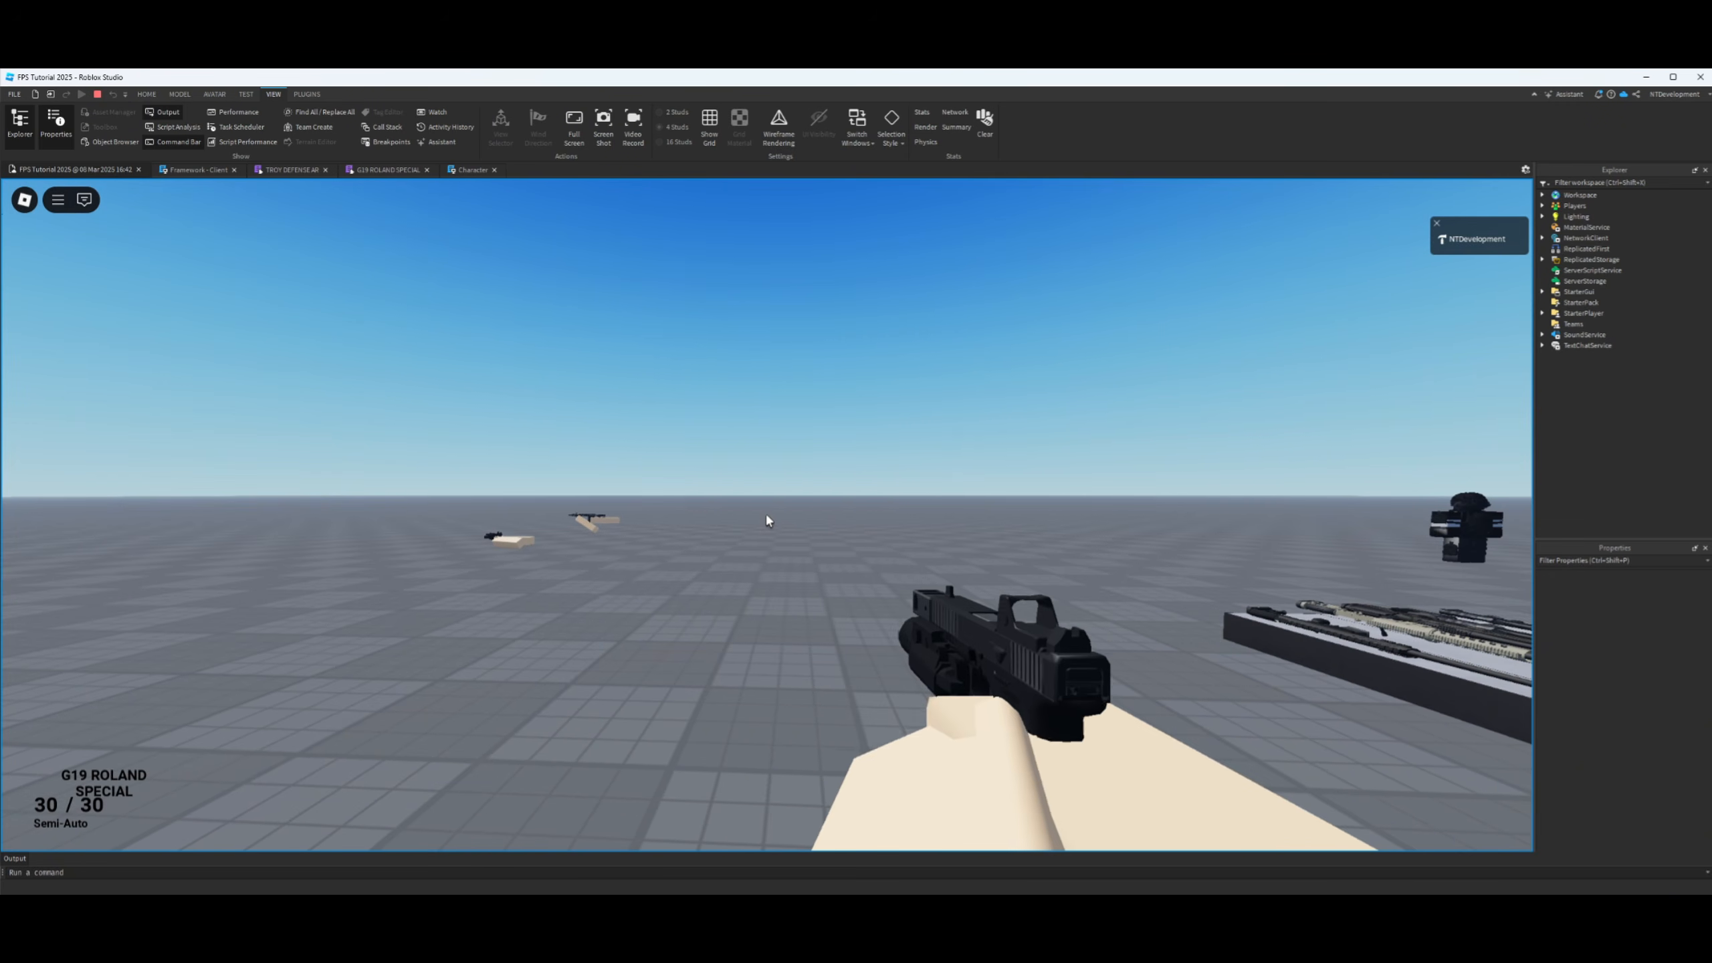
pyautogui.press('1')
pyautogui.press('2')
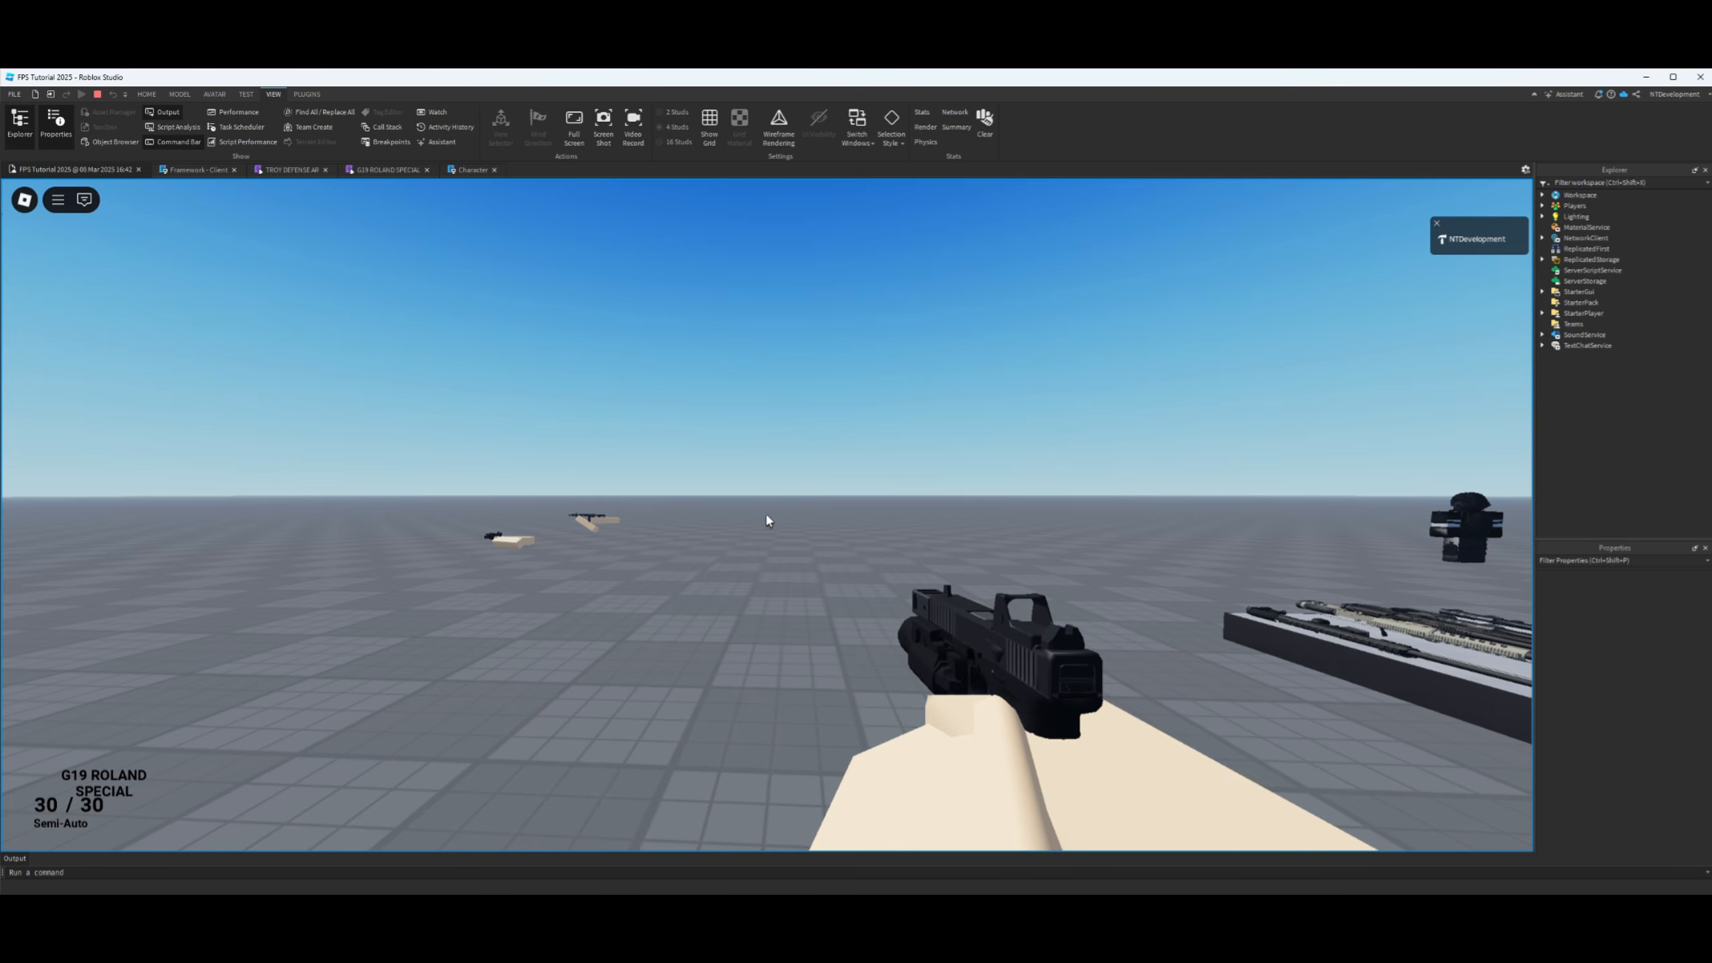
pyautogui.press('1')
pyautogui.press('2')
pyautogui.press('1')
pyautogui.press('2')
pyautogui.press('1')
pyautogui.press('2')
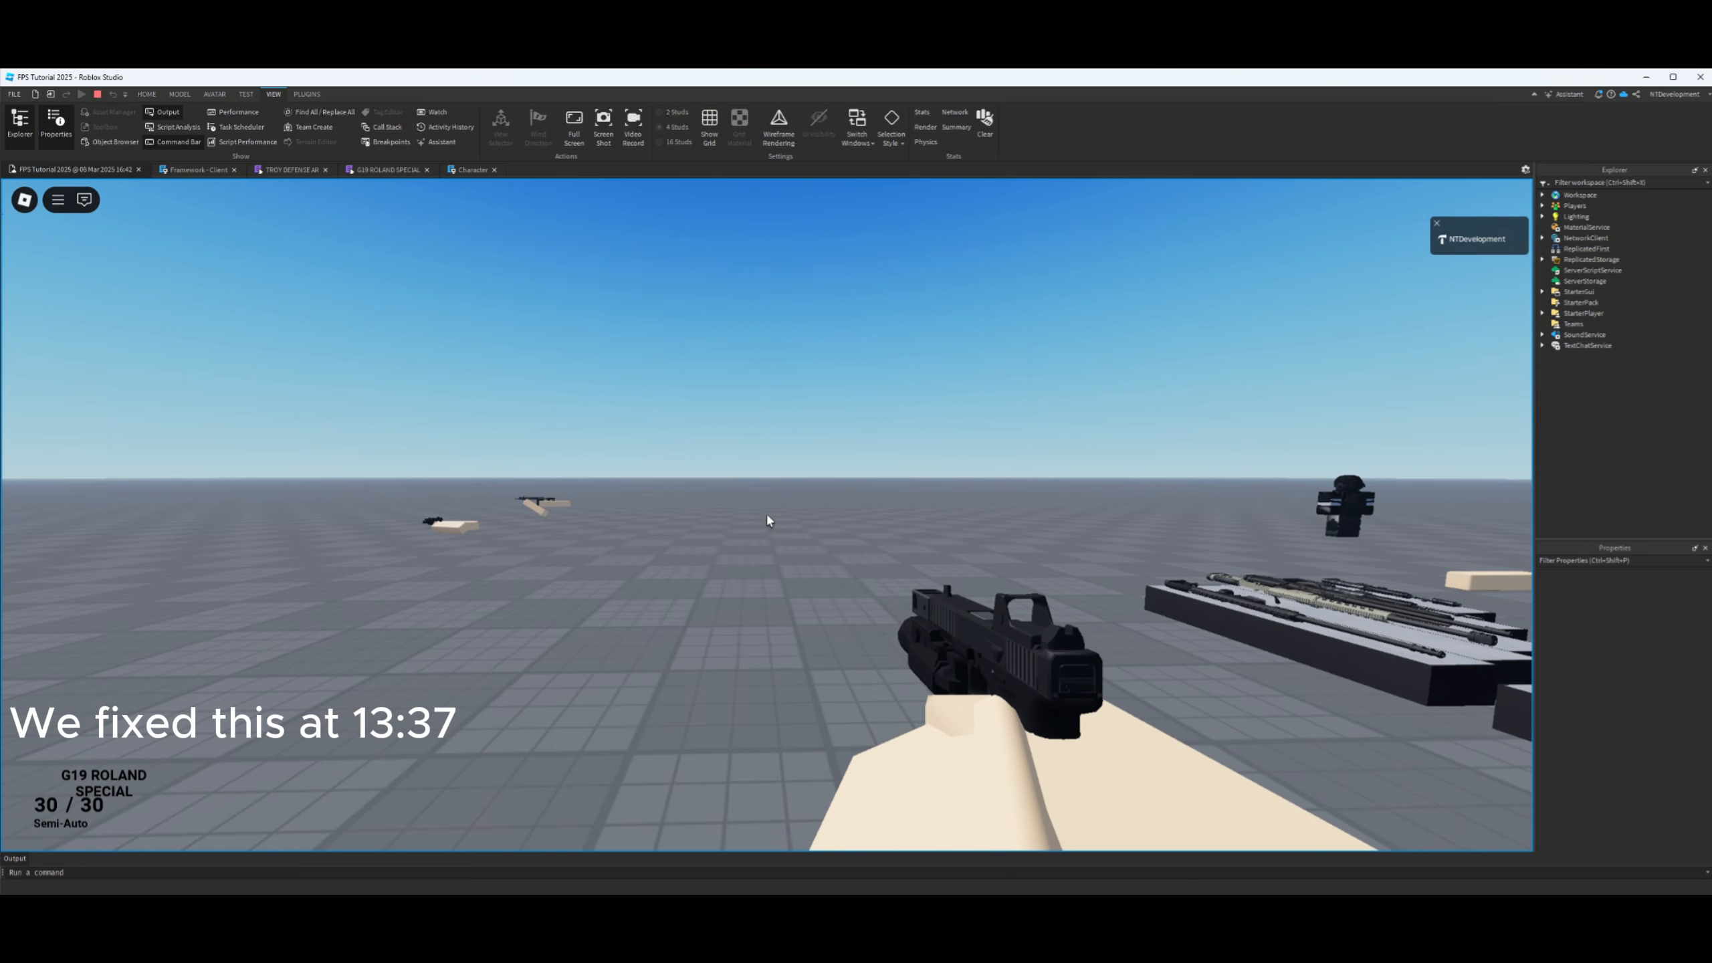
pyautogui.press('1')
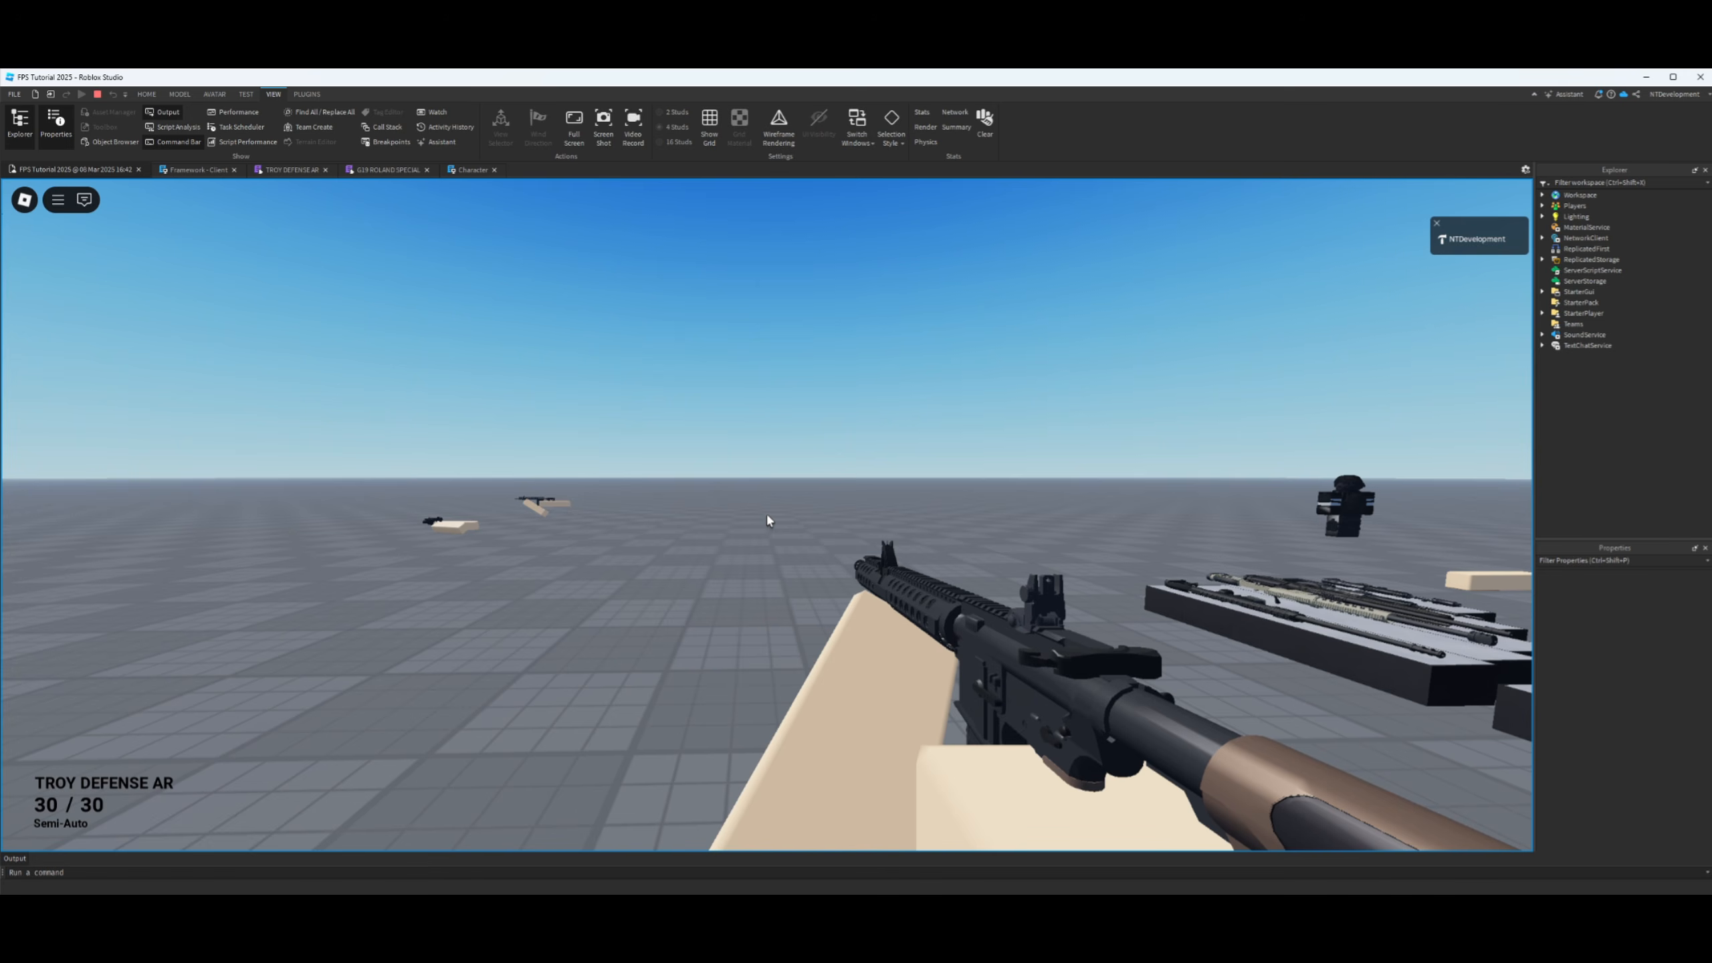
pyautogui.rightClick(767, 515)
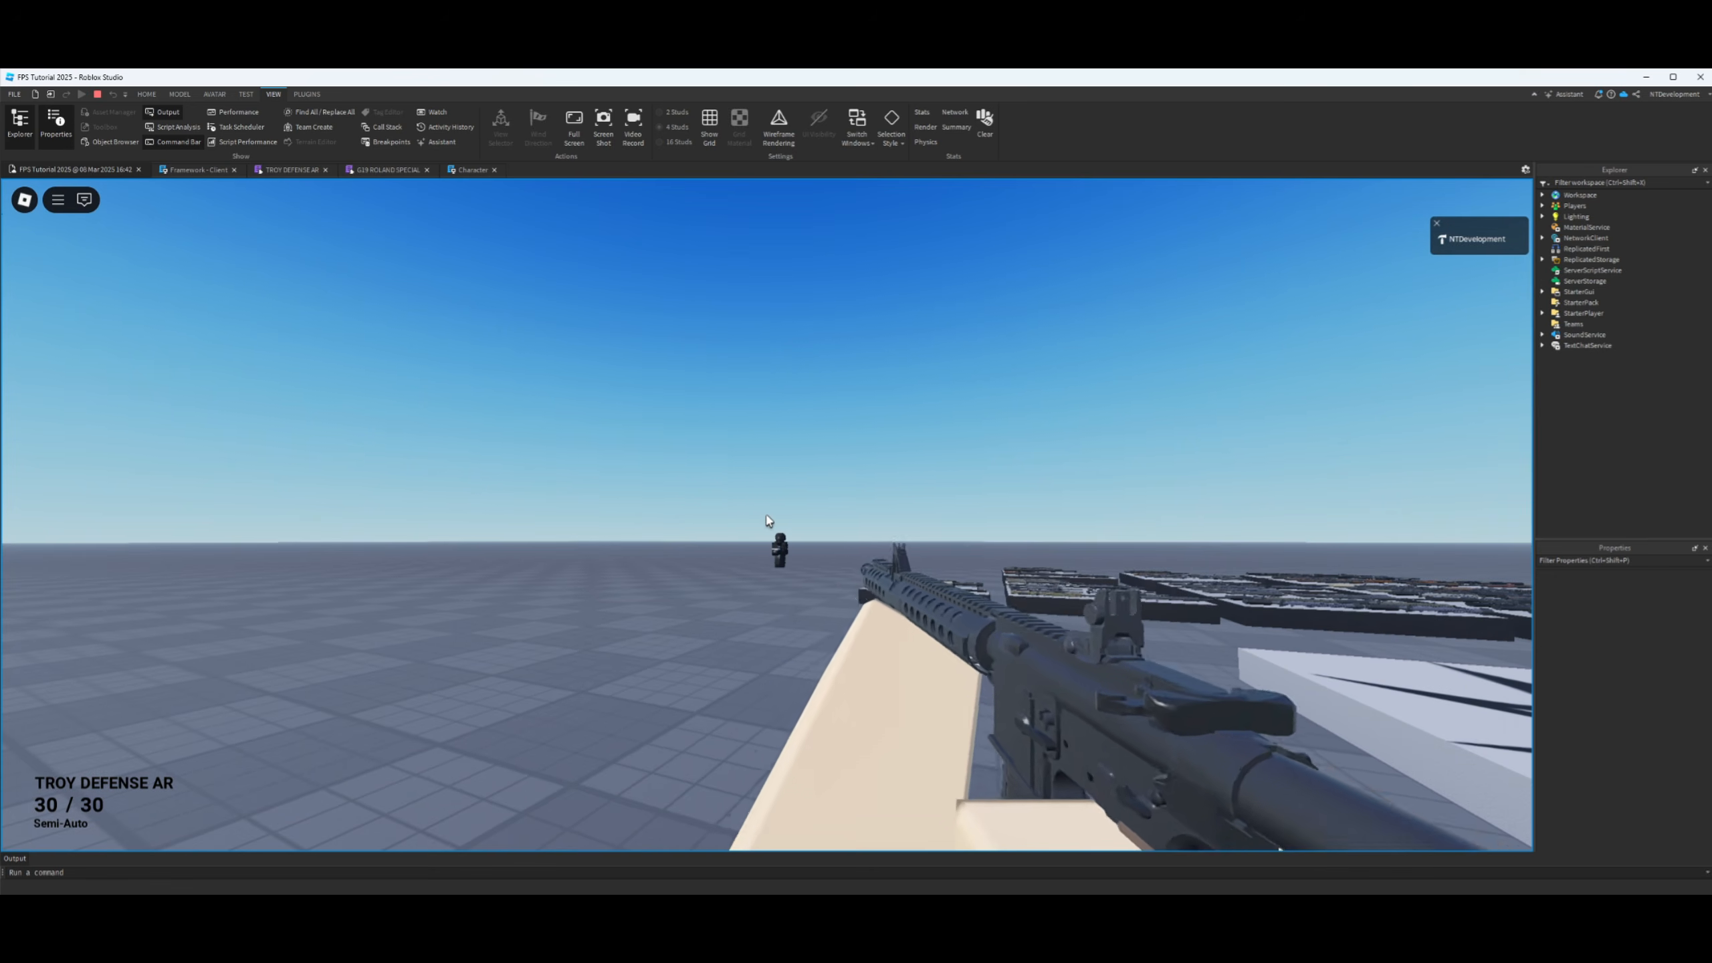
pyautogui.press('2')
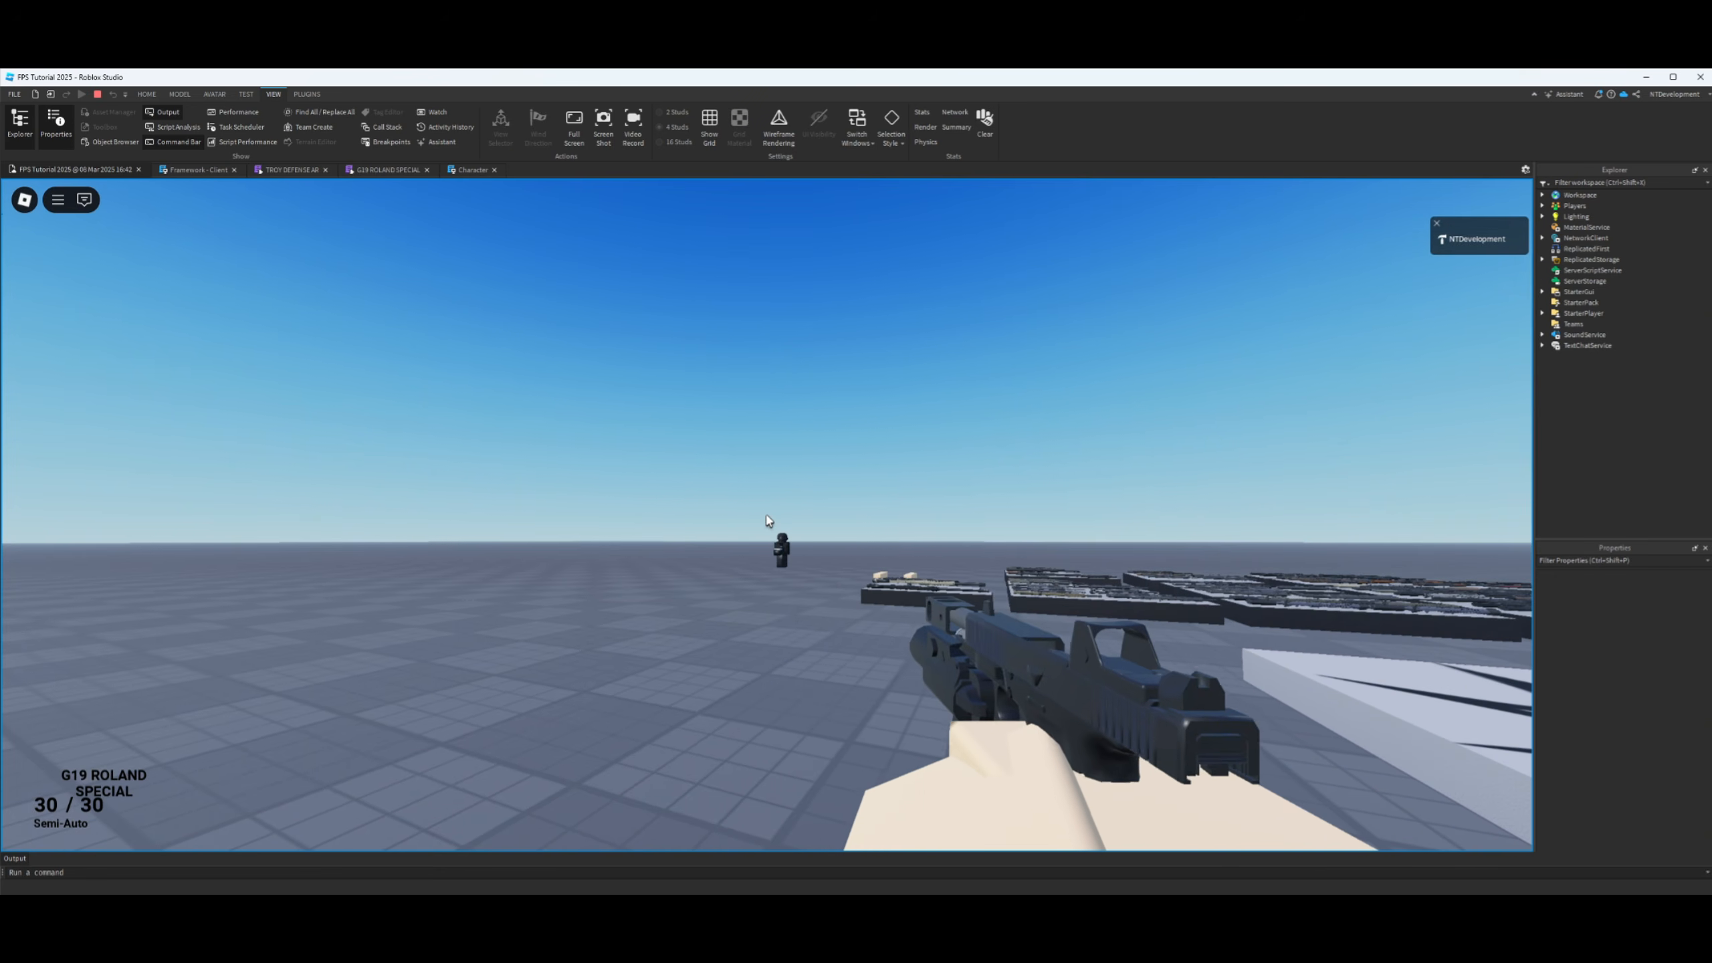
pyautogui.press('1')
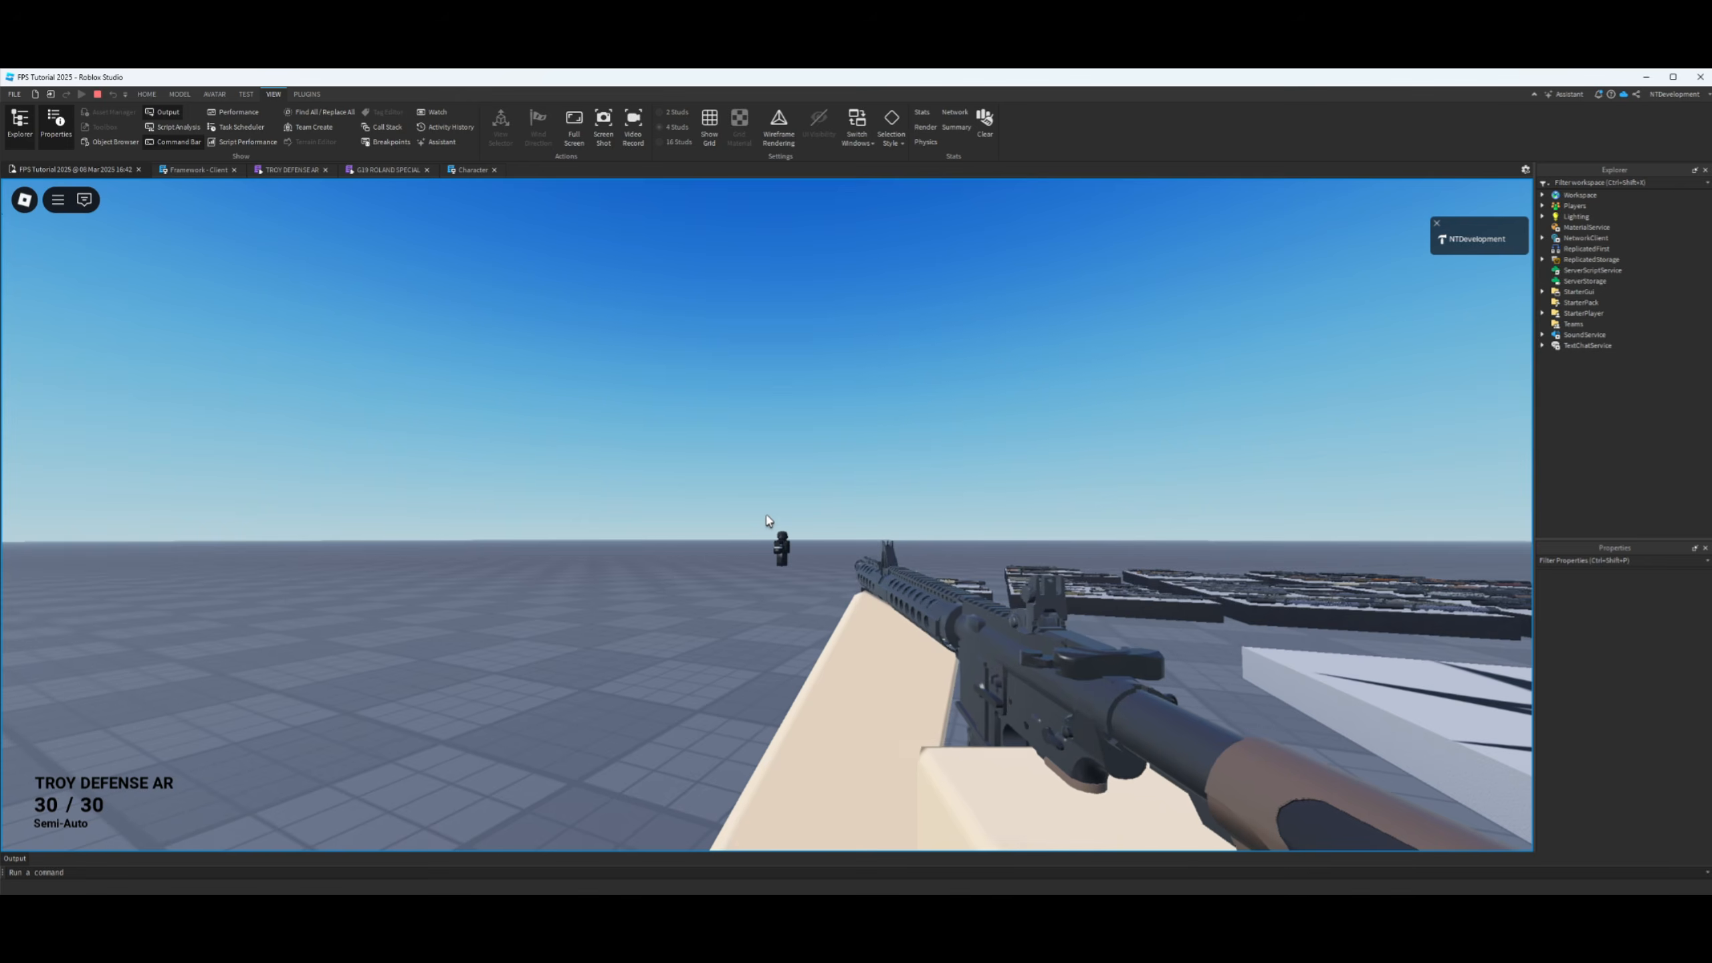
# - Open the in-game menu to free the pointer and stop the playtest
pyautogui.press('Escape')
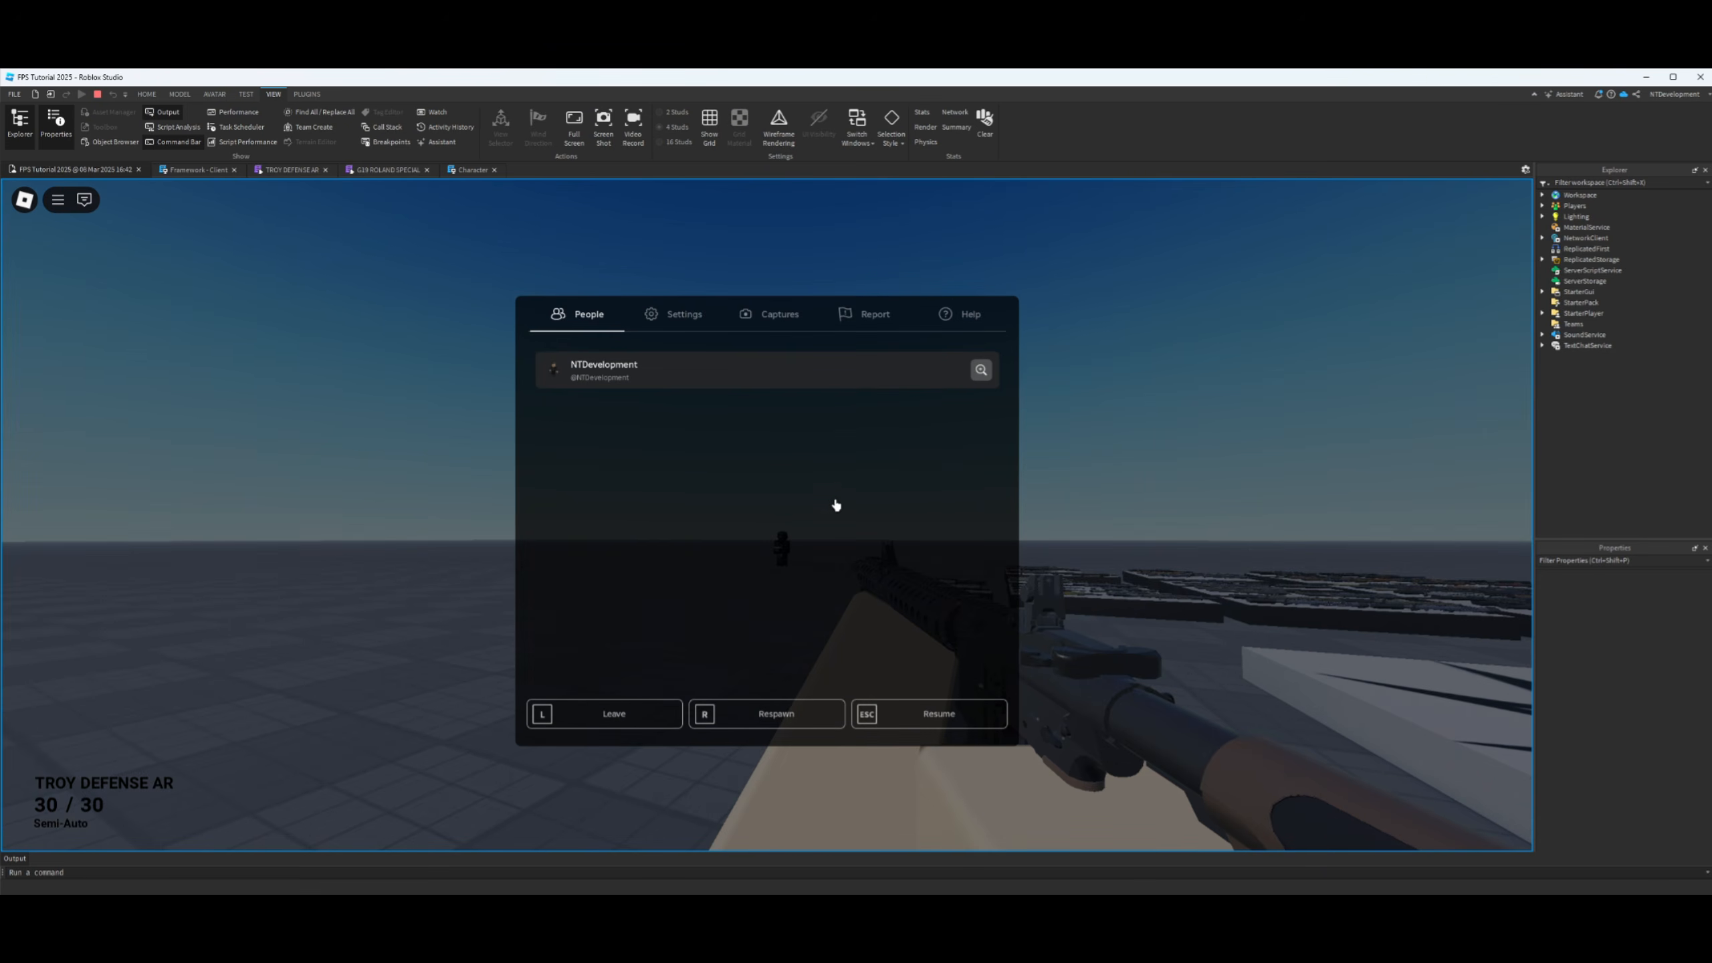
pyautogui.press('Escape')
pyautogui.press('Escape')
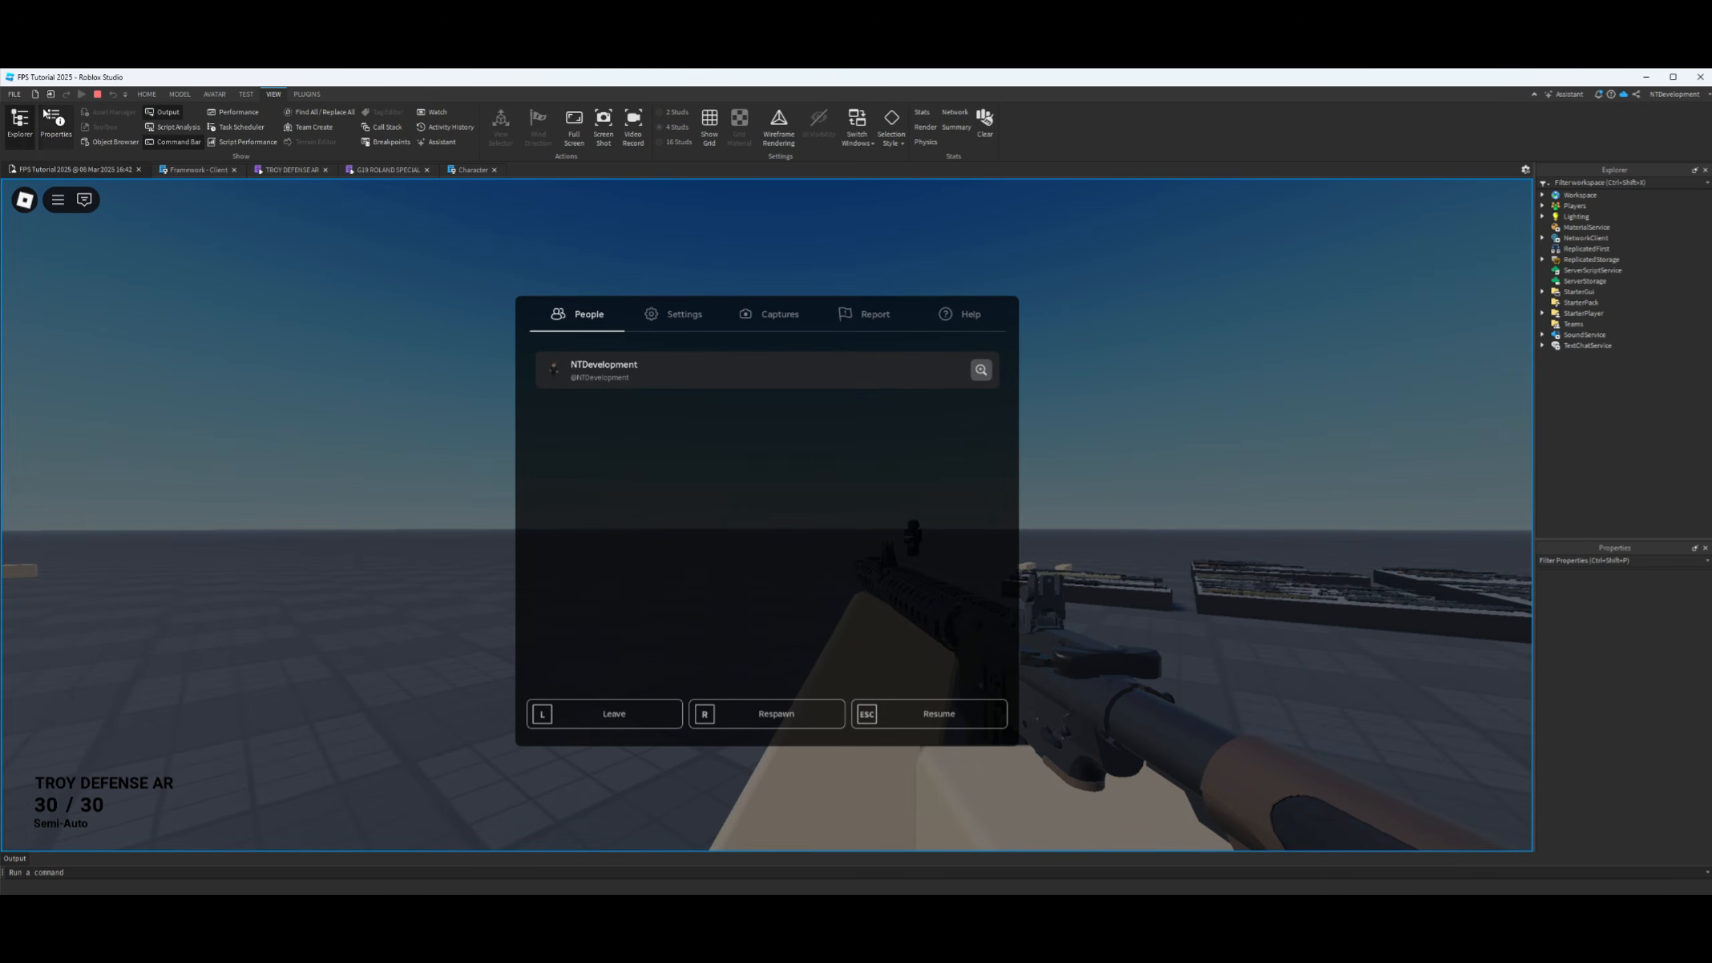
pyautogui.click(97, 93)
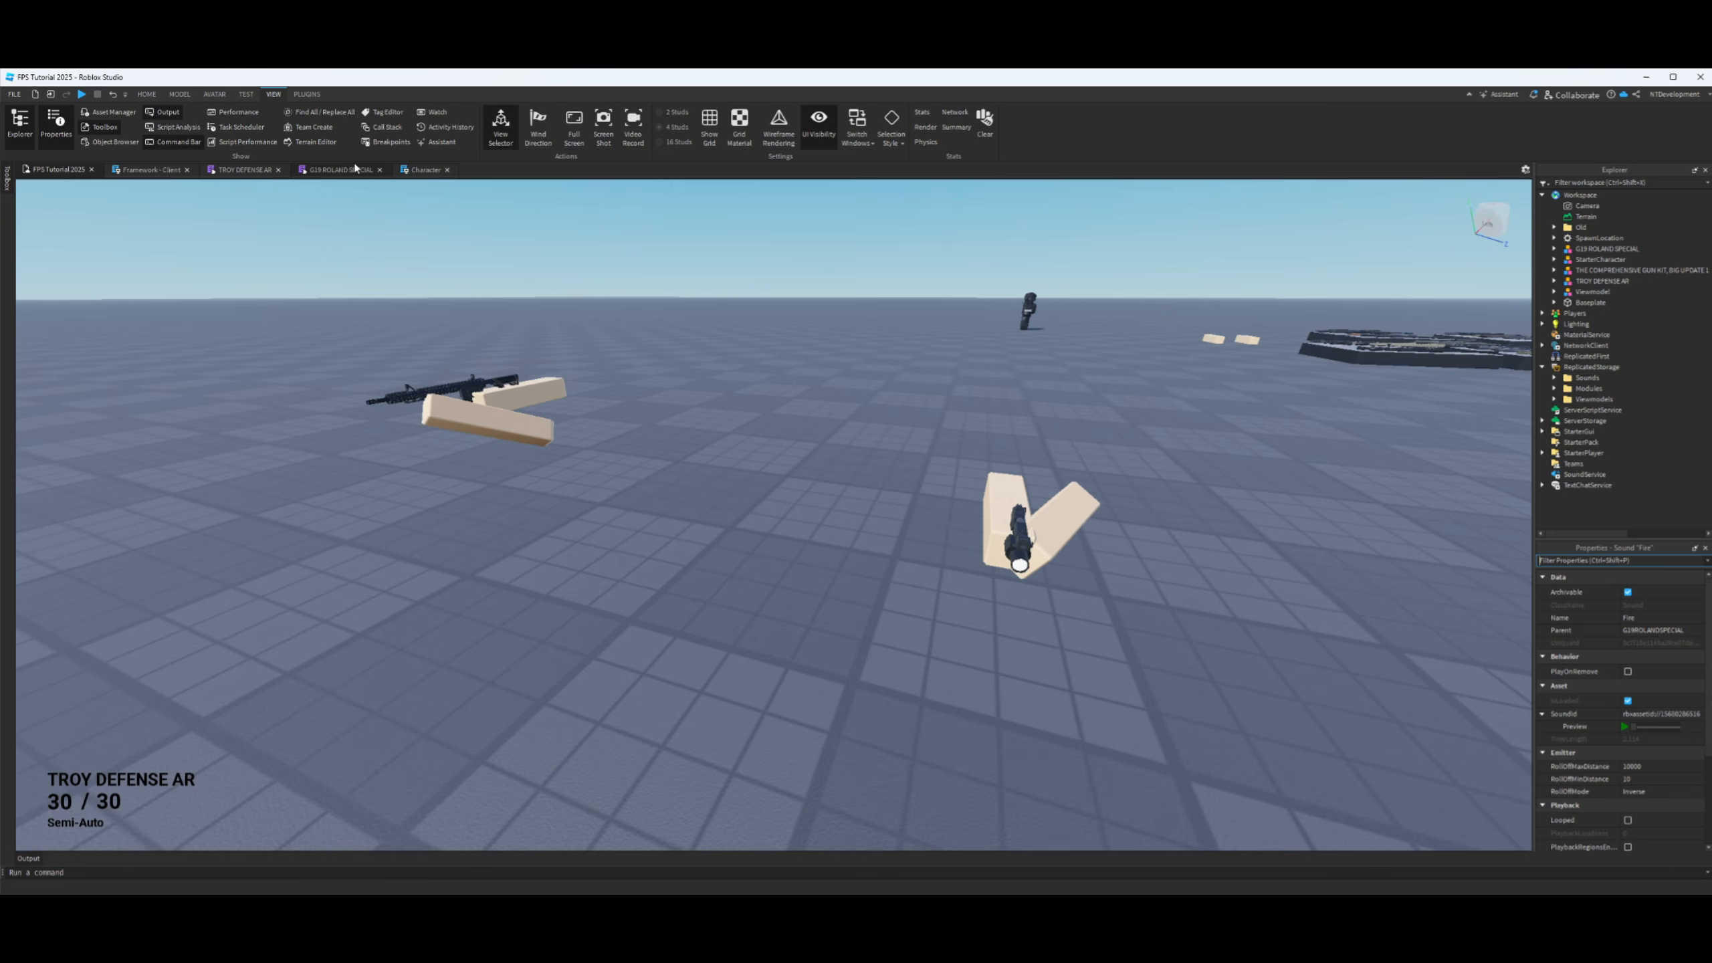
# - Compare the fireRate and fireMode settings in the G19 ROLAND SPECIAL and TROY DEFENSE AR modules
pyautogui.click(356, 168)
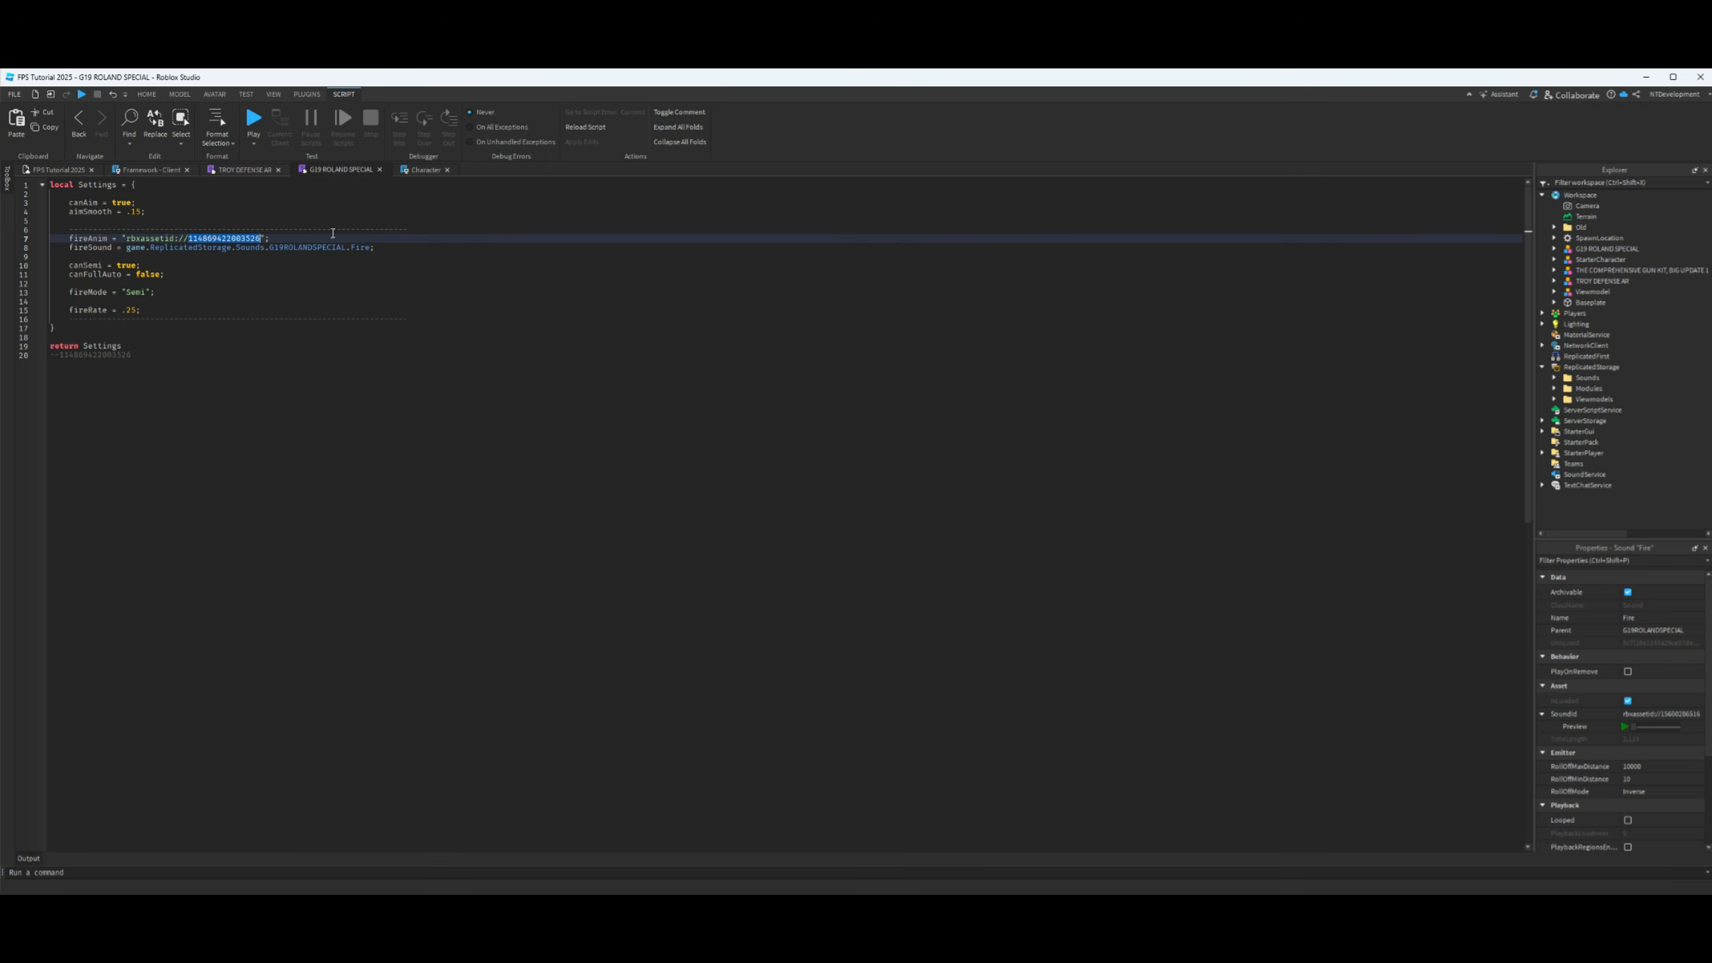
pyautogui.click(253, 170)
pyautogui.click(338, 170)
pyautogui.click(231, 171)
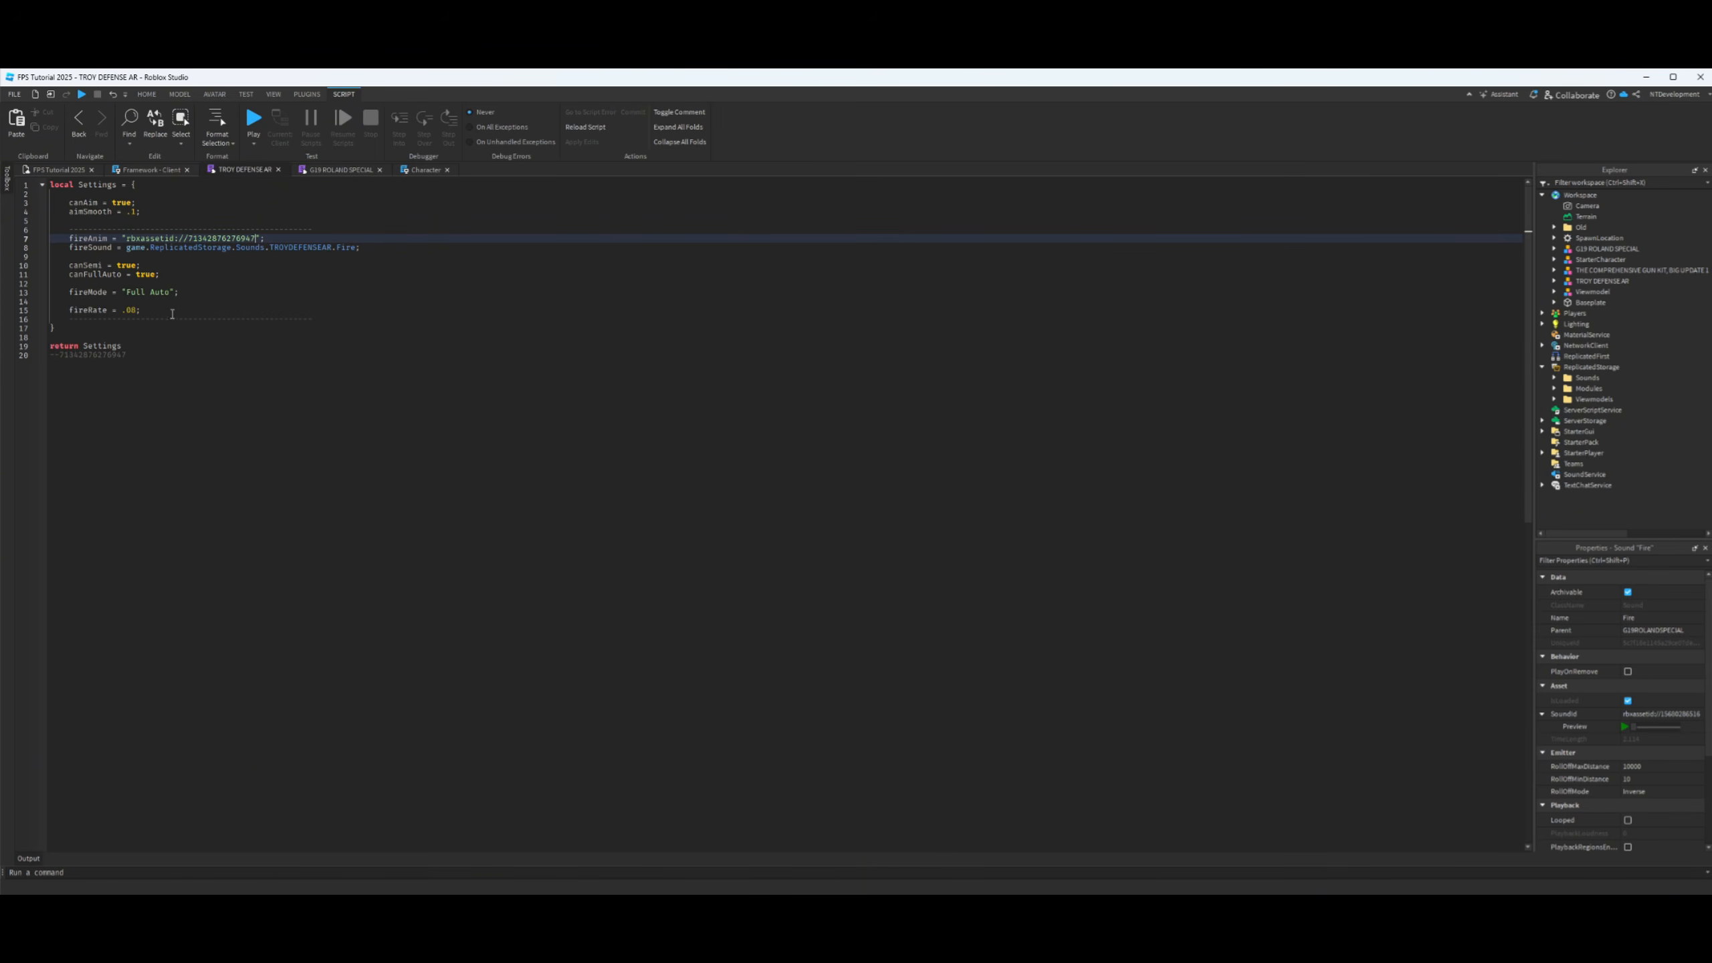
pyautogui.click(133, 310)
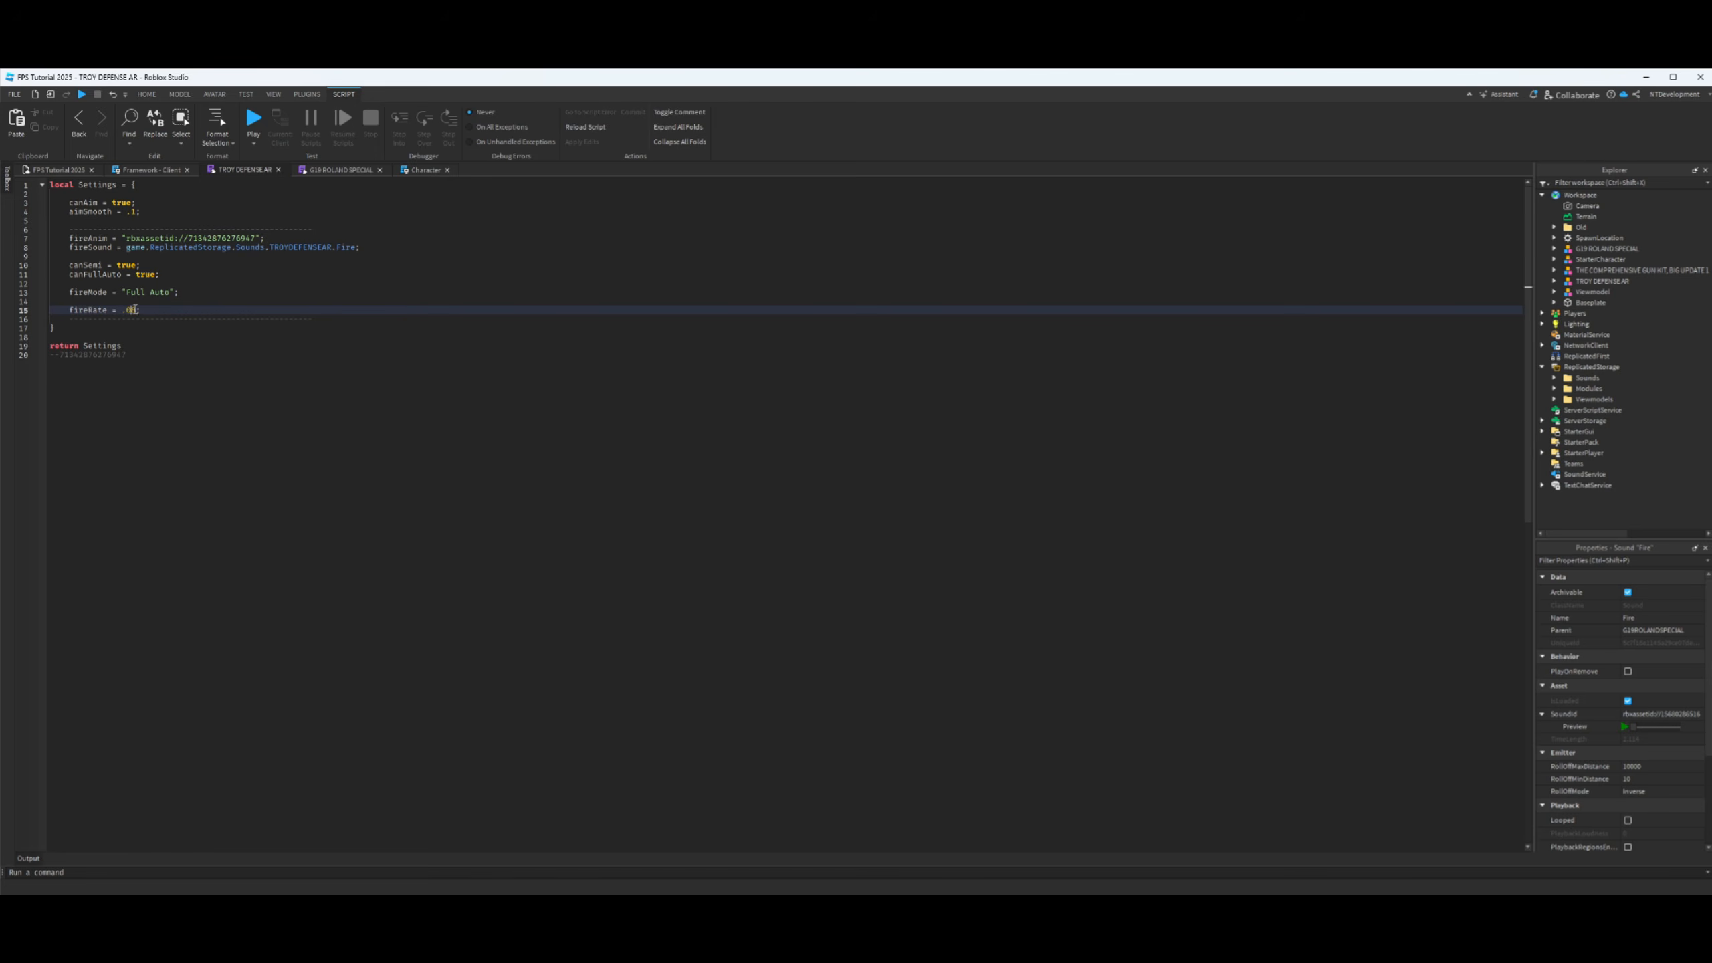
pyautogui.moveTo(136, 310); pyautogui.dragTo(133, 310)
pyautogui.click(131, 310)
pyautogui.click(158, 292)
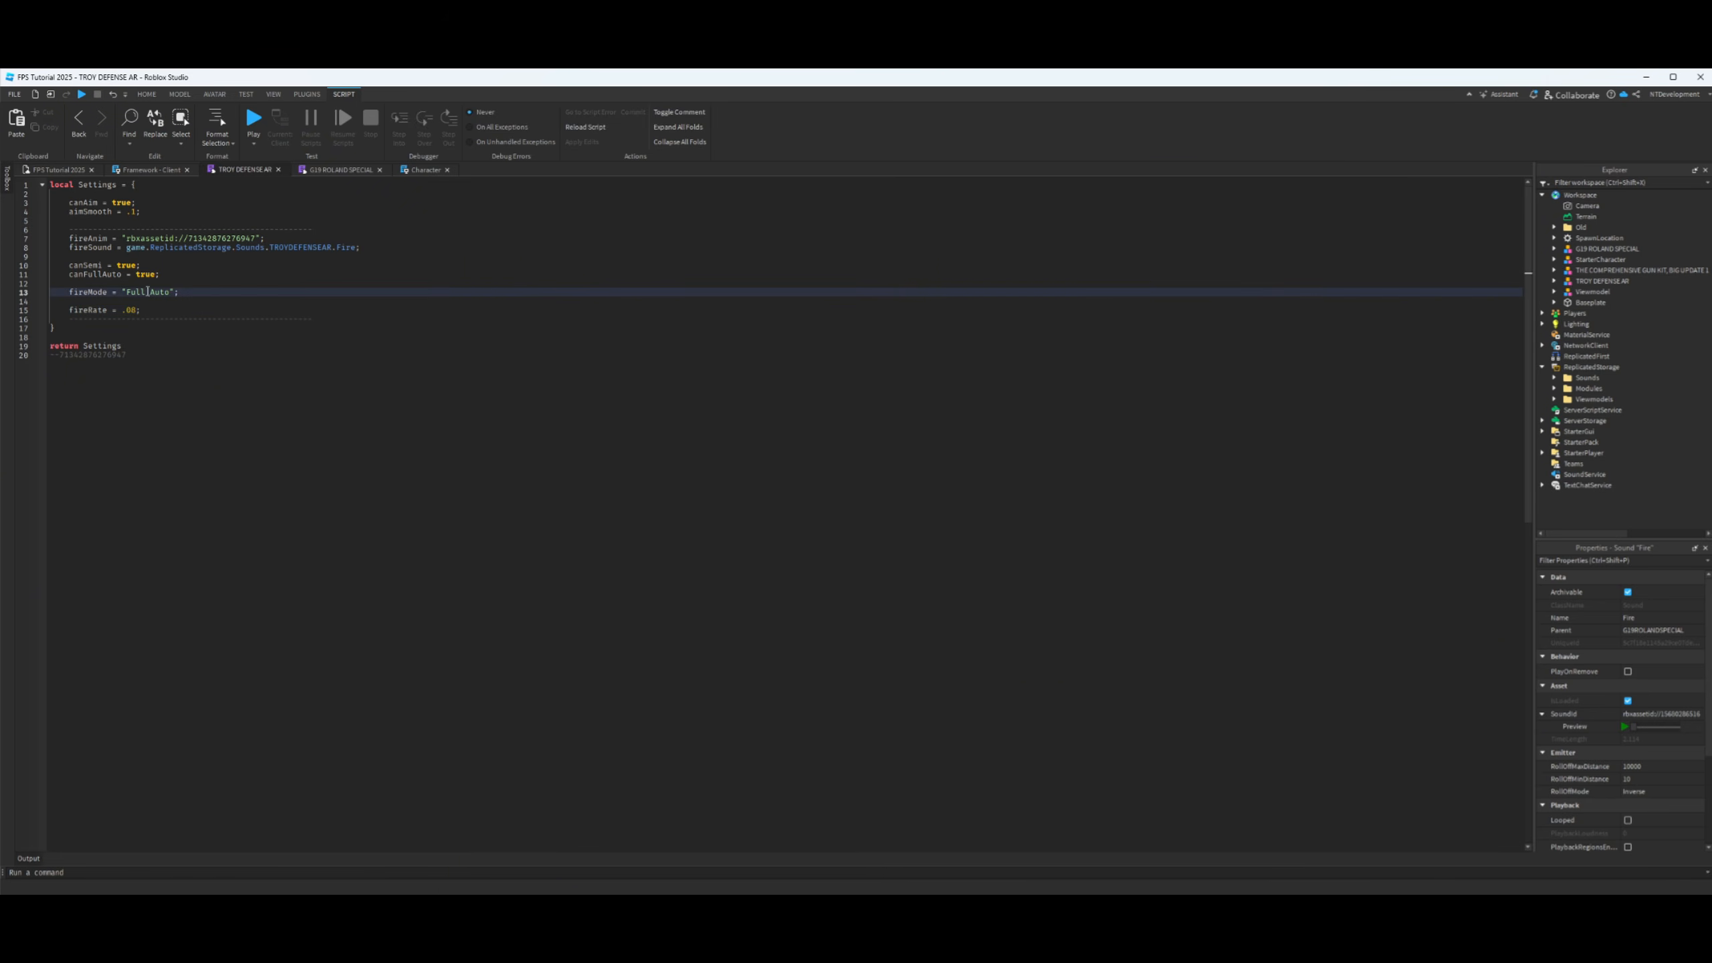
pyautogui.moveTo(128, 292)
pyautogui.mouseDown()
pyautogui.moveTo(168, 292)
pyautogui.moveTo(138, 293)
pyautogui.mouseUp()
pyautogui.click(319, 173)
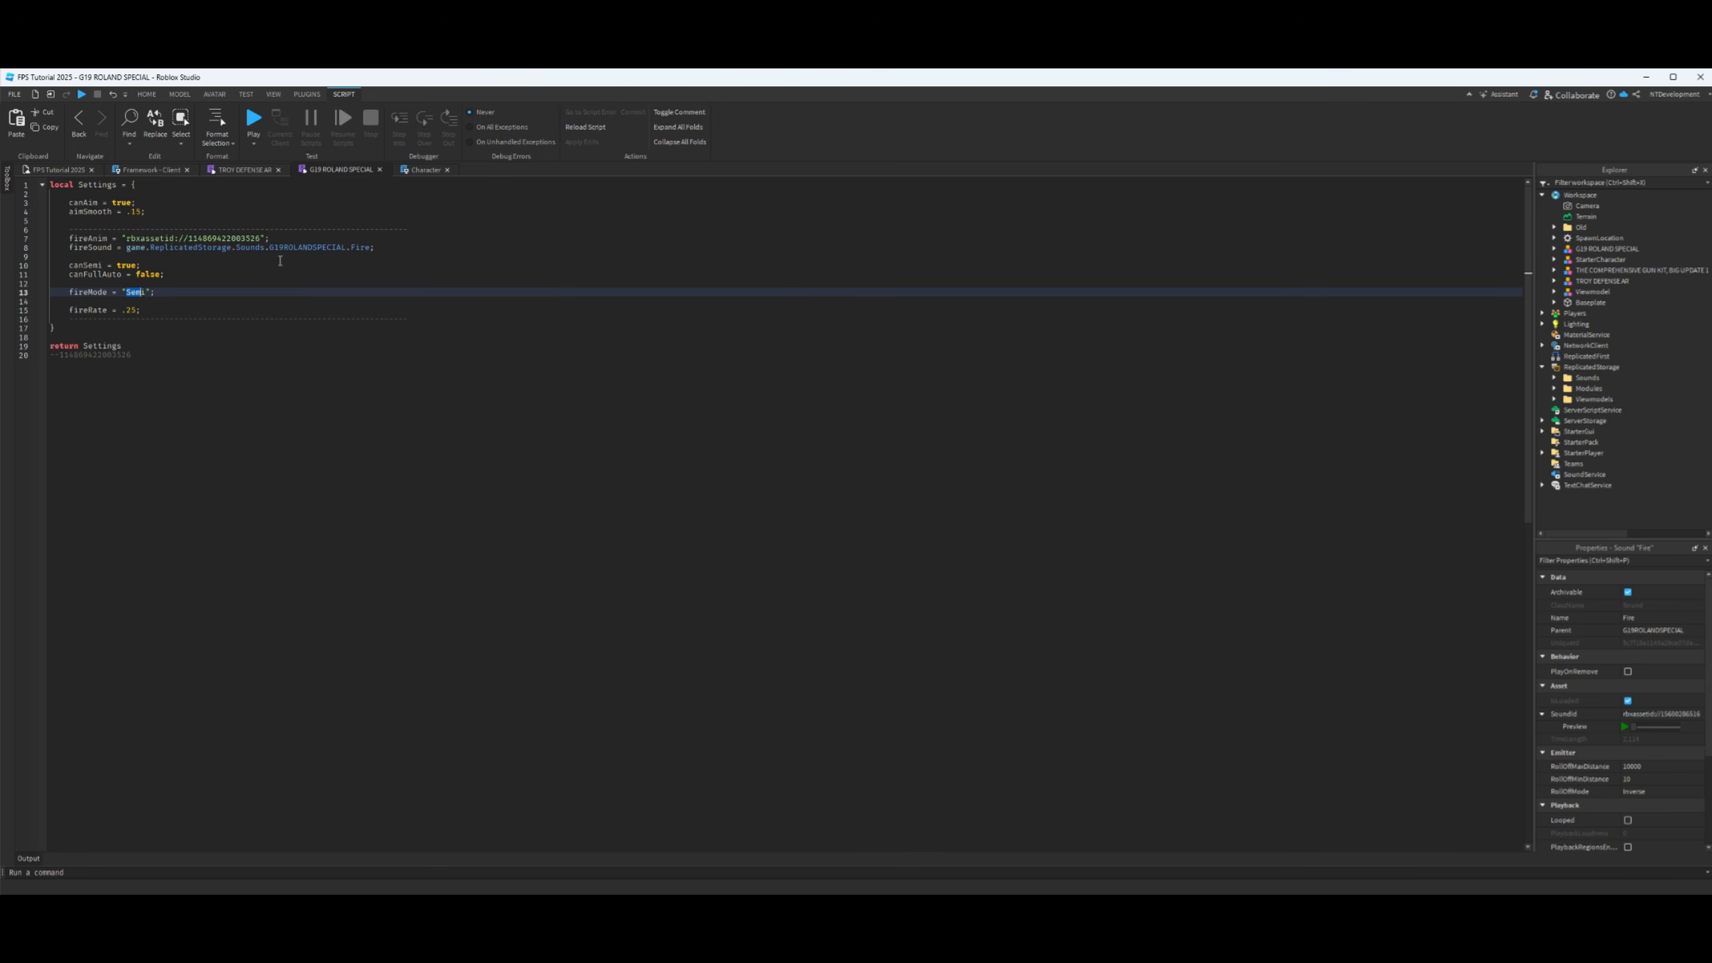
# - Check the fireSound folder names in both weapon modules against the folders under Sounds in ReplicatedStorage
pyautogui.doubleClick(297, 247)
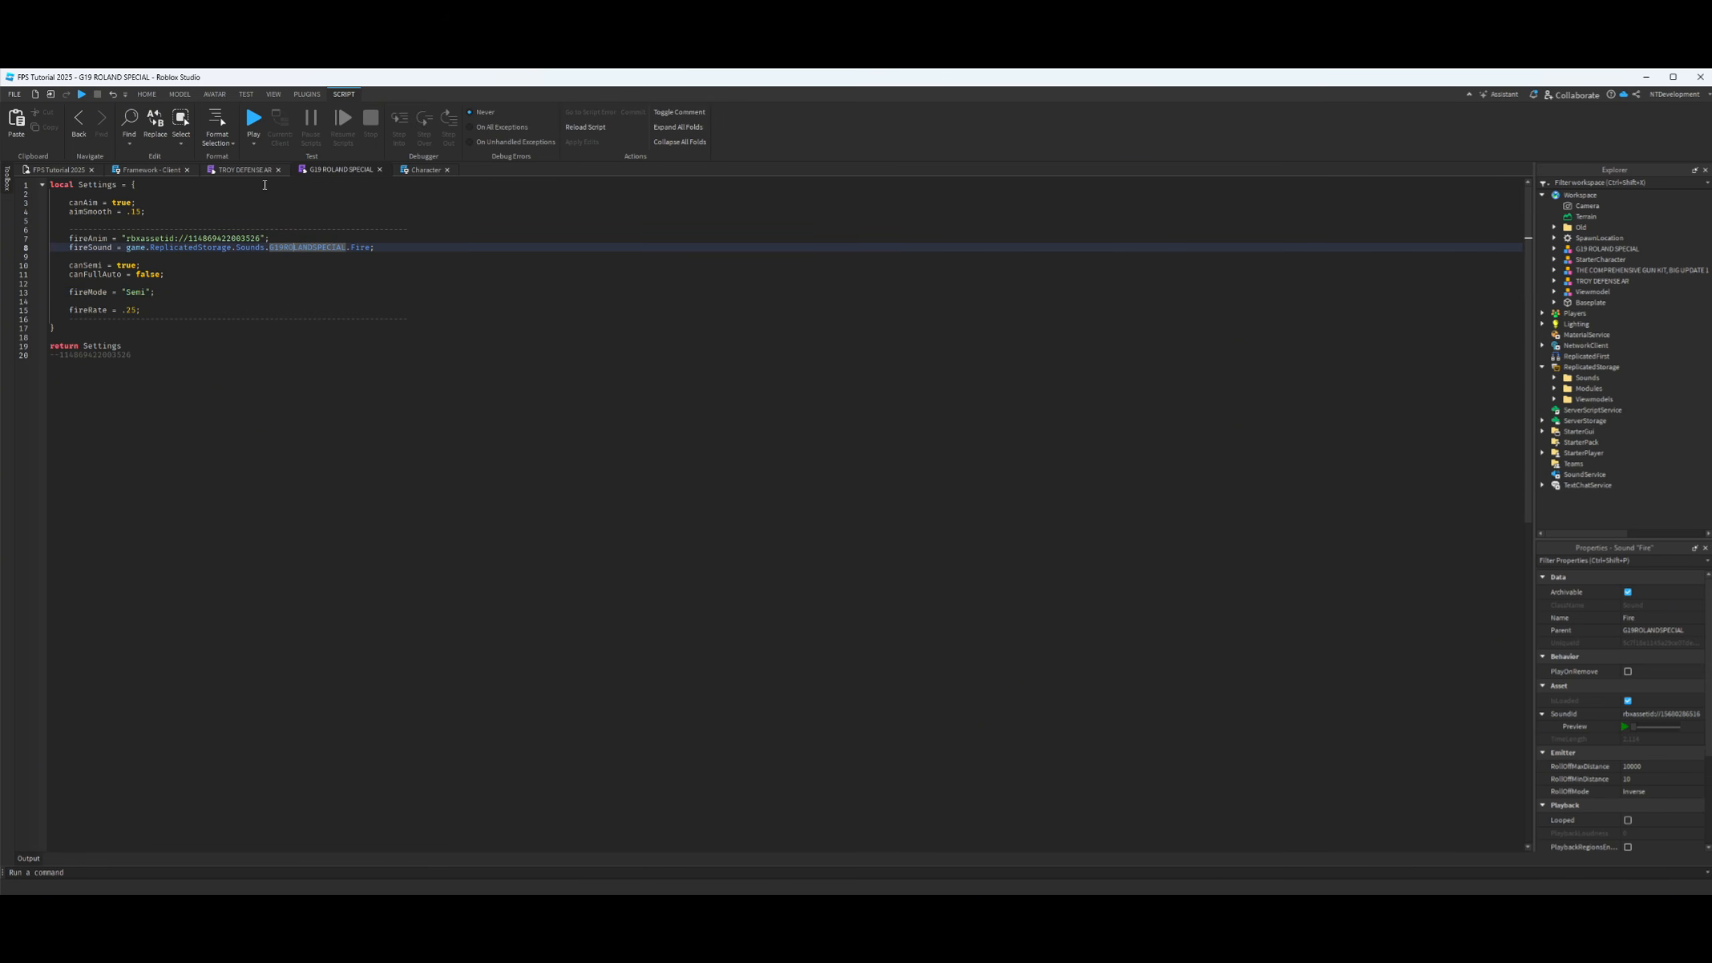
pyautogui.click(244, 169)
pyautogui.doubleClick(290, 247)
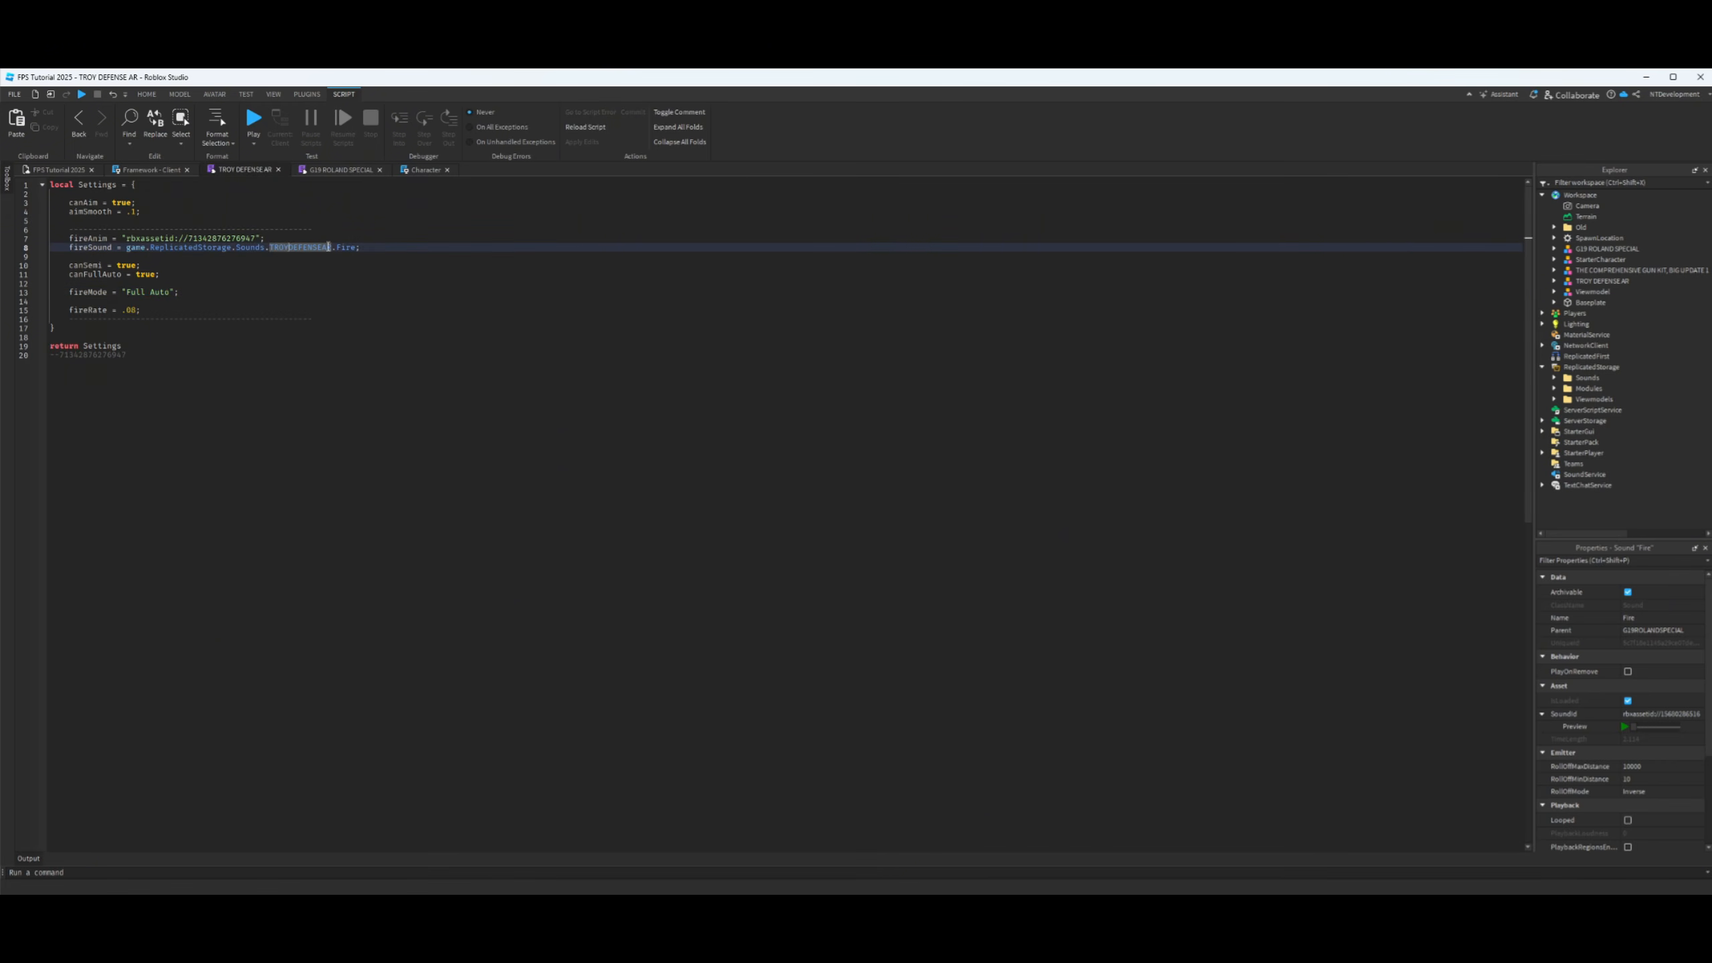
pyautogui.click(1554, 378)
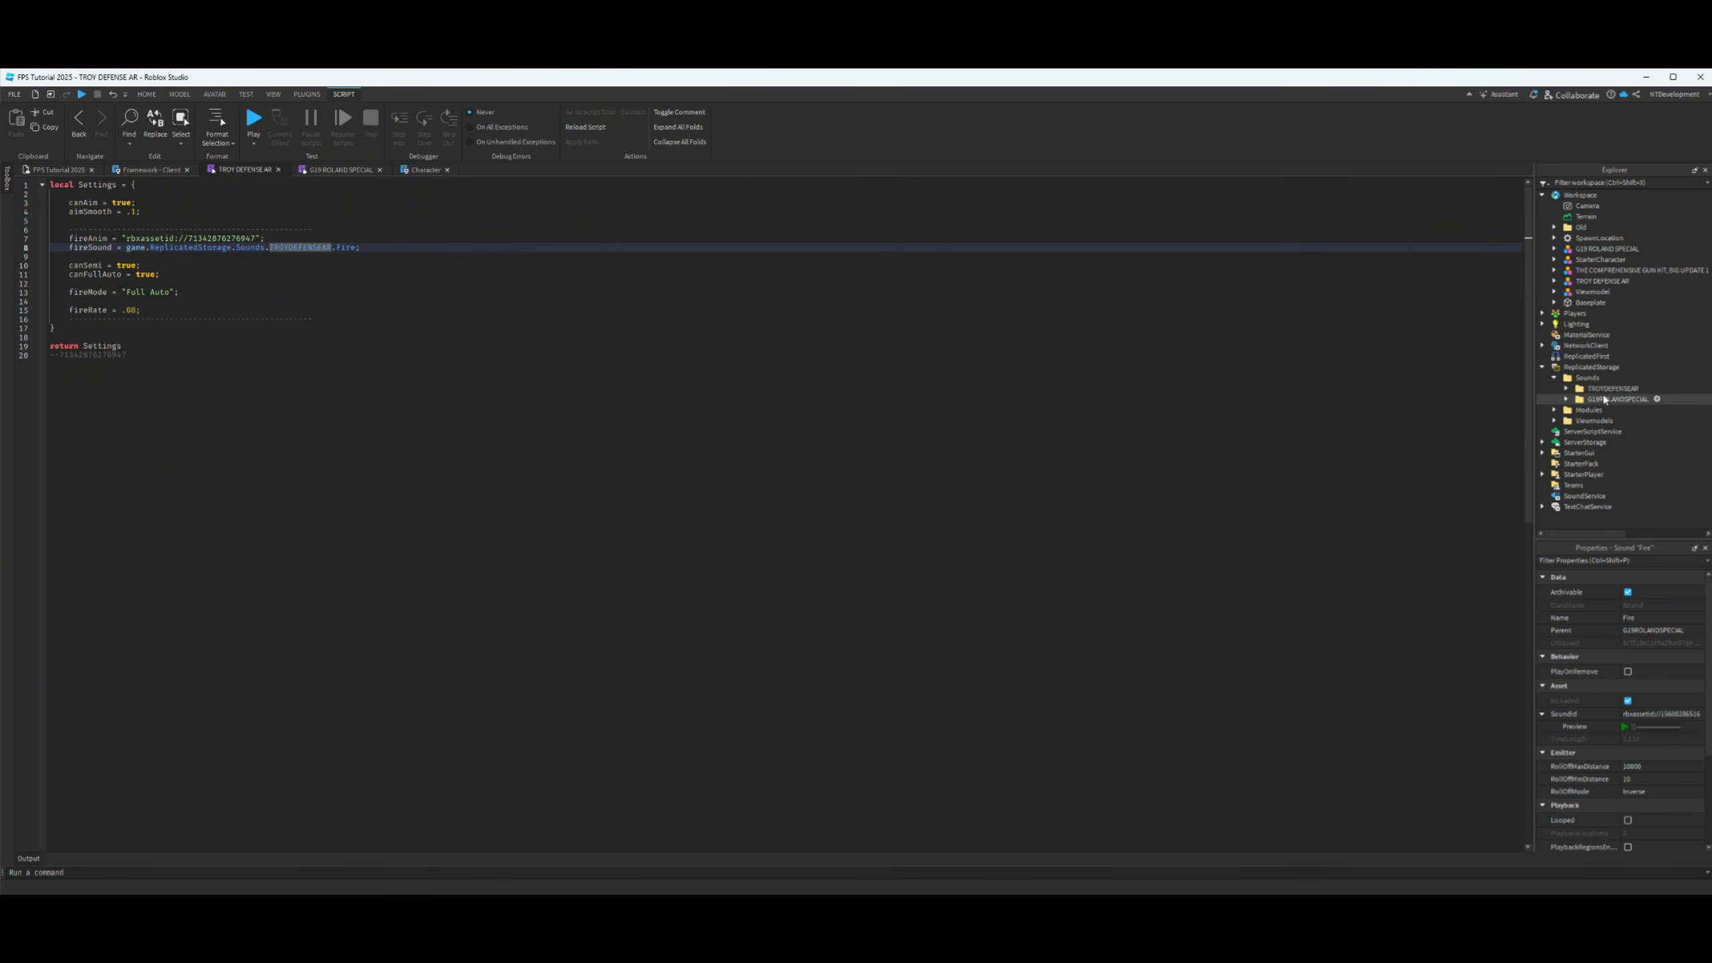
pyautogui.click(1612, 389)
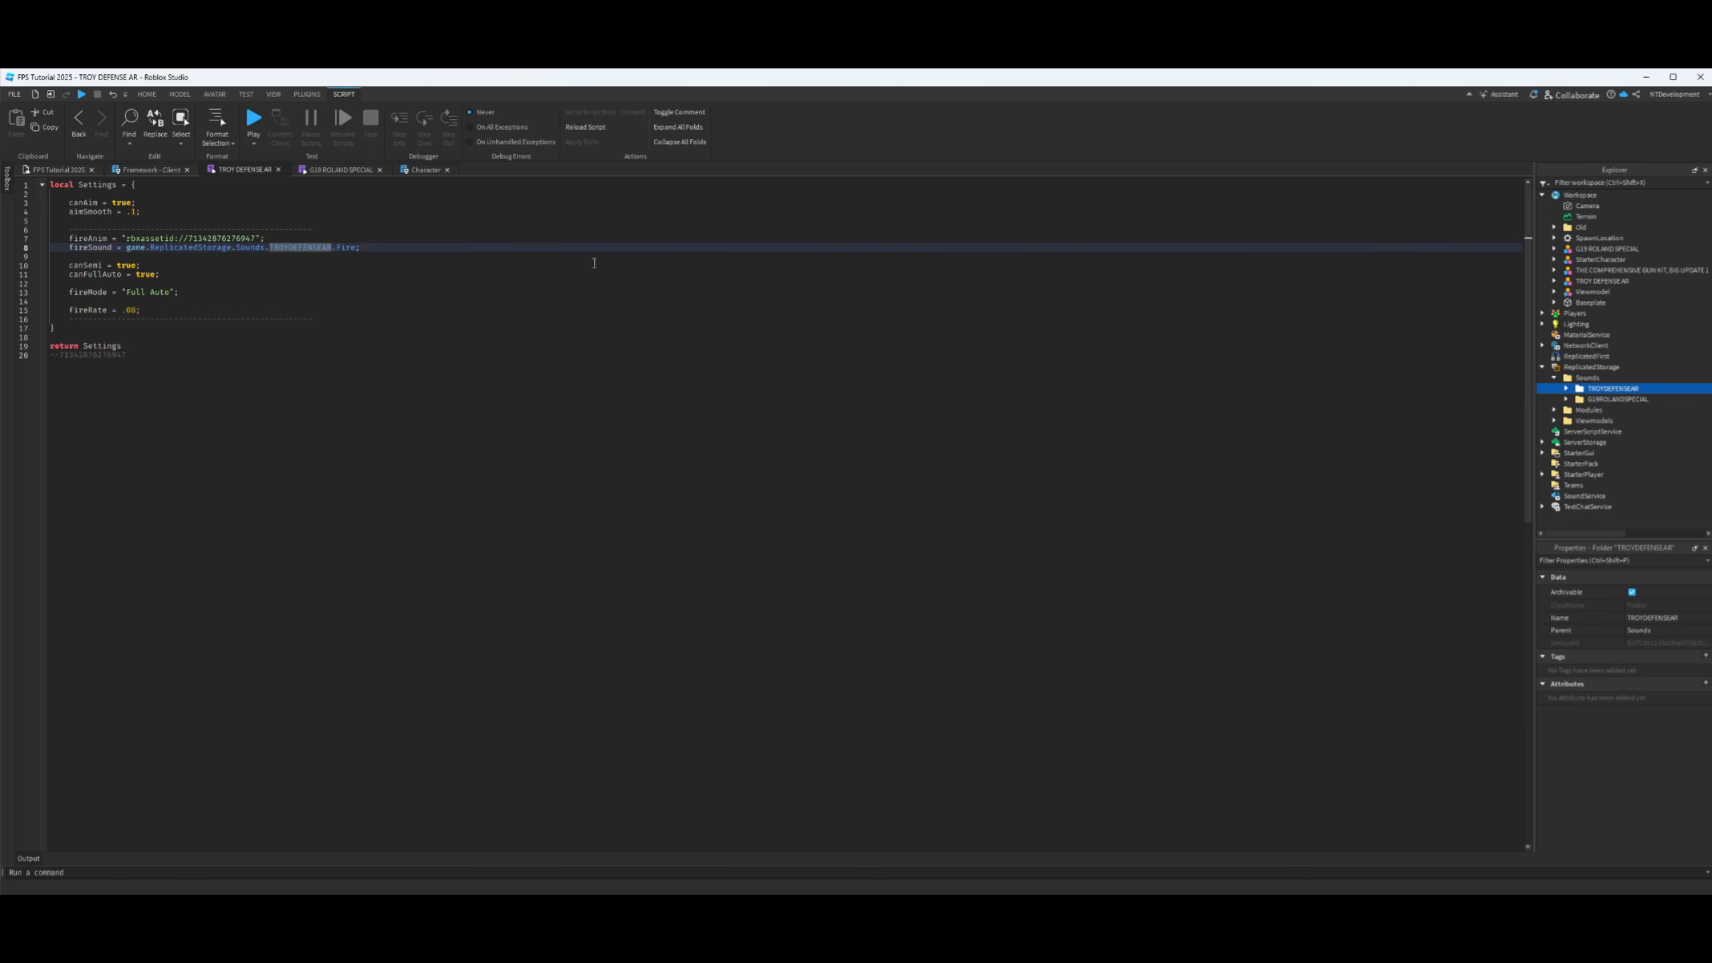
pyautogui.click(330, 170)
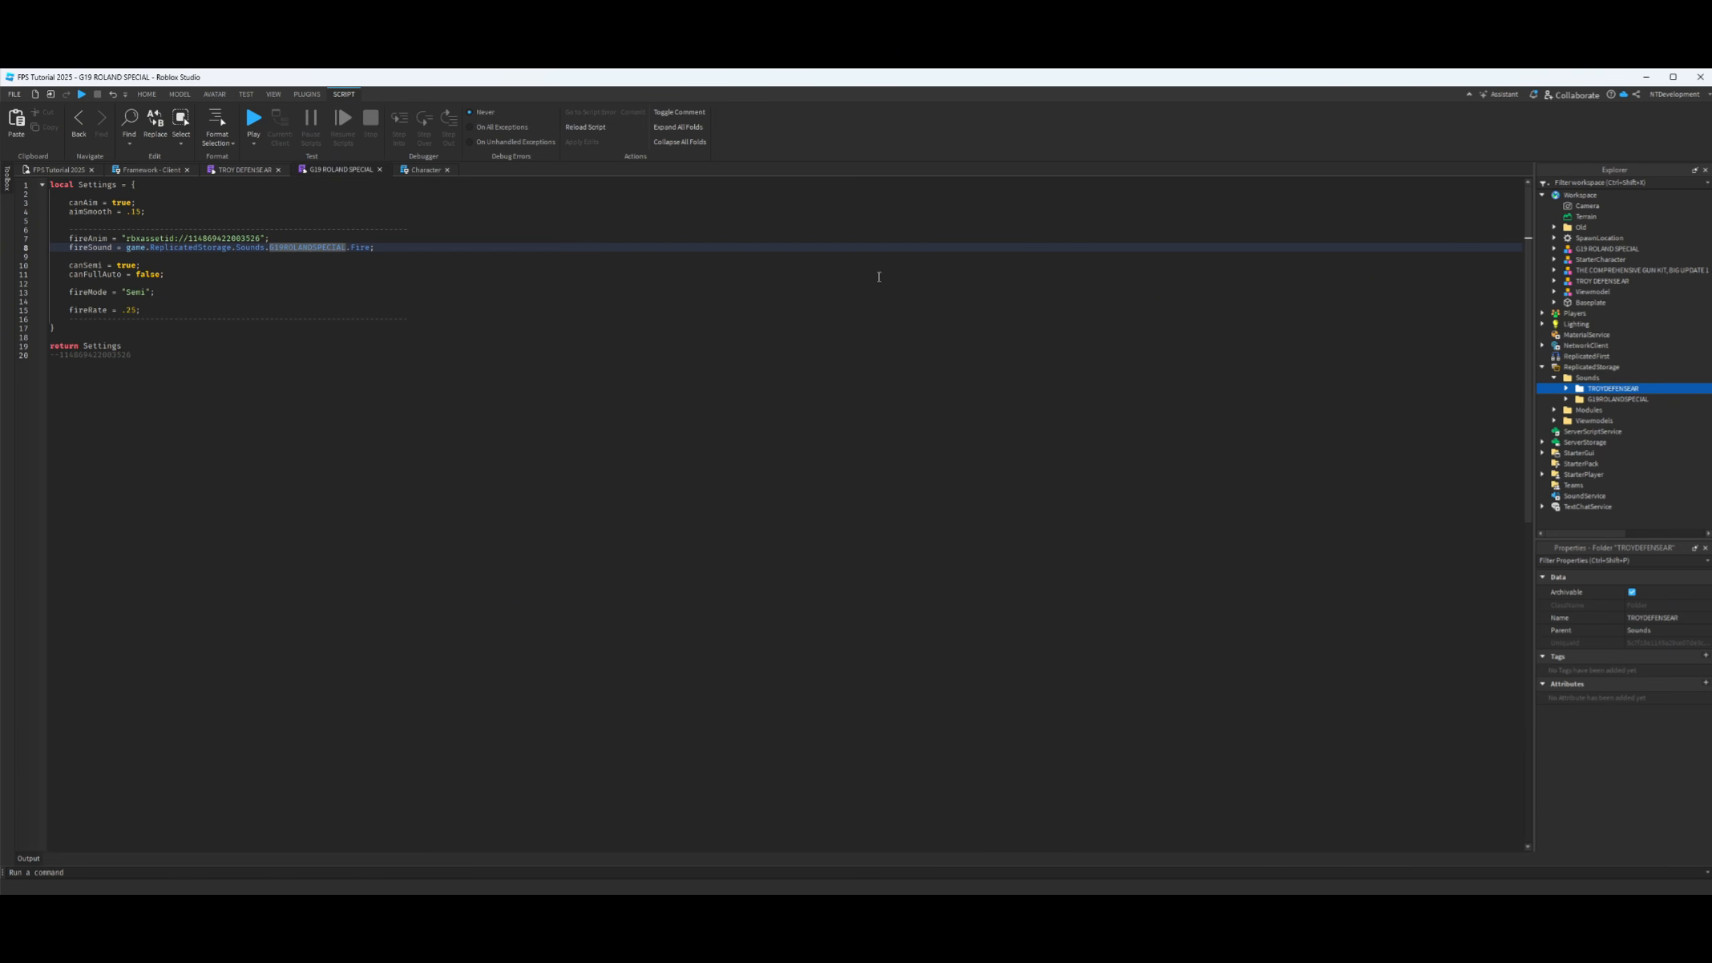
# - Start another playtest of the place, walk forward and zoom into first-person view with the rifle
pyautogui.click(58, 170)
pyautogui.click(81, 94)
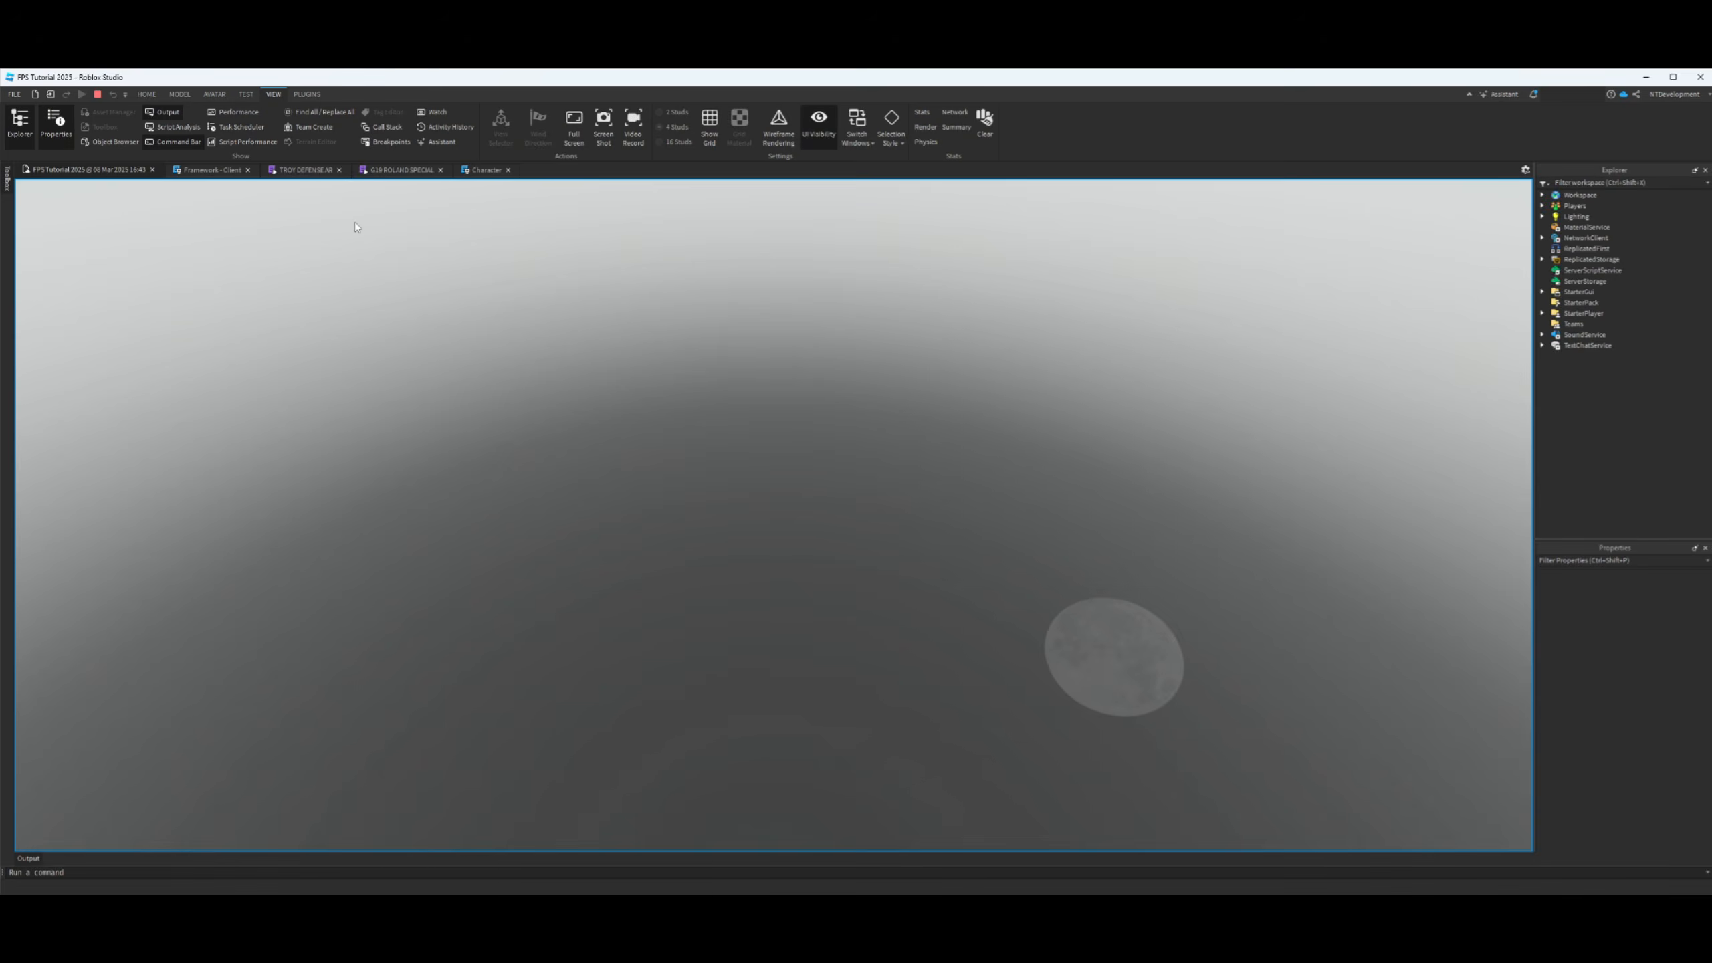
pyautogui.press('w')
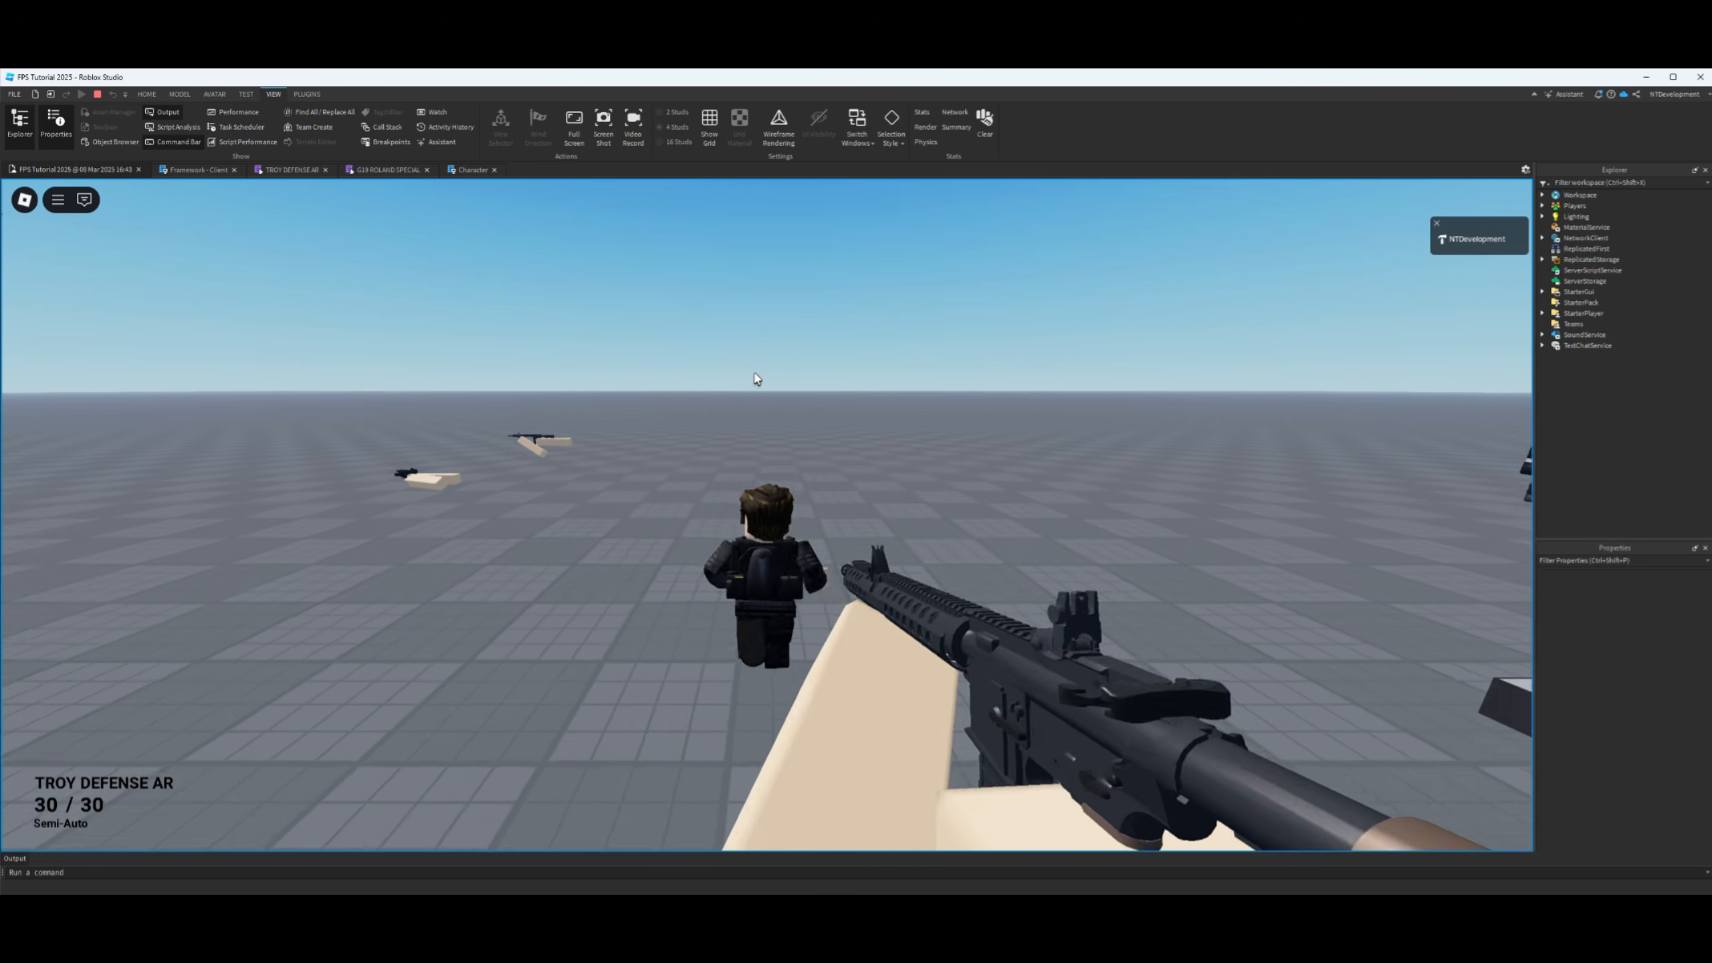
pyautogui.scroll(5, 757, 379)
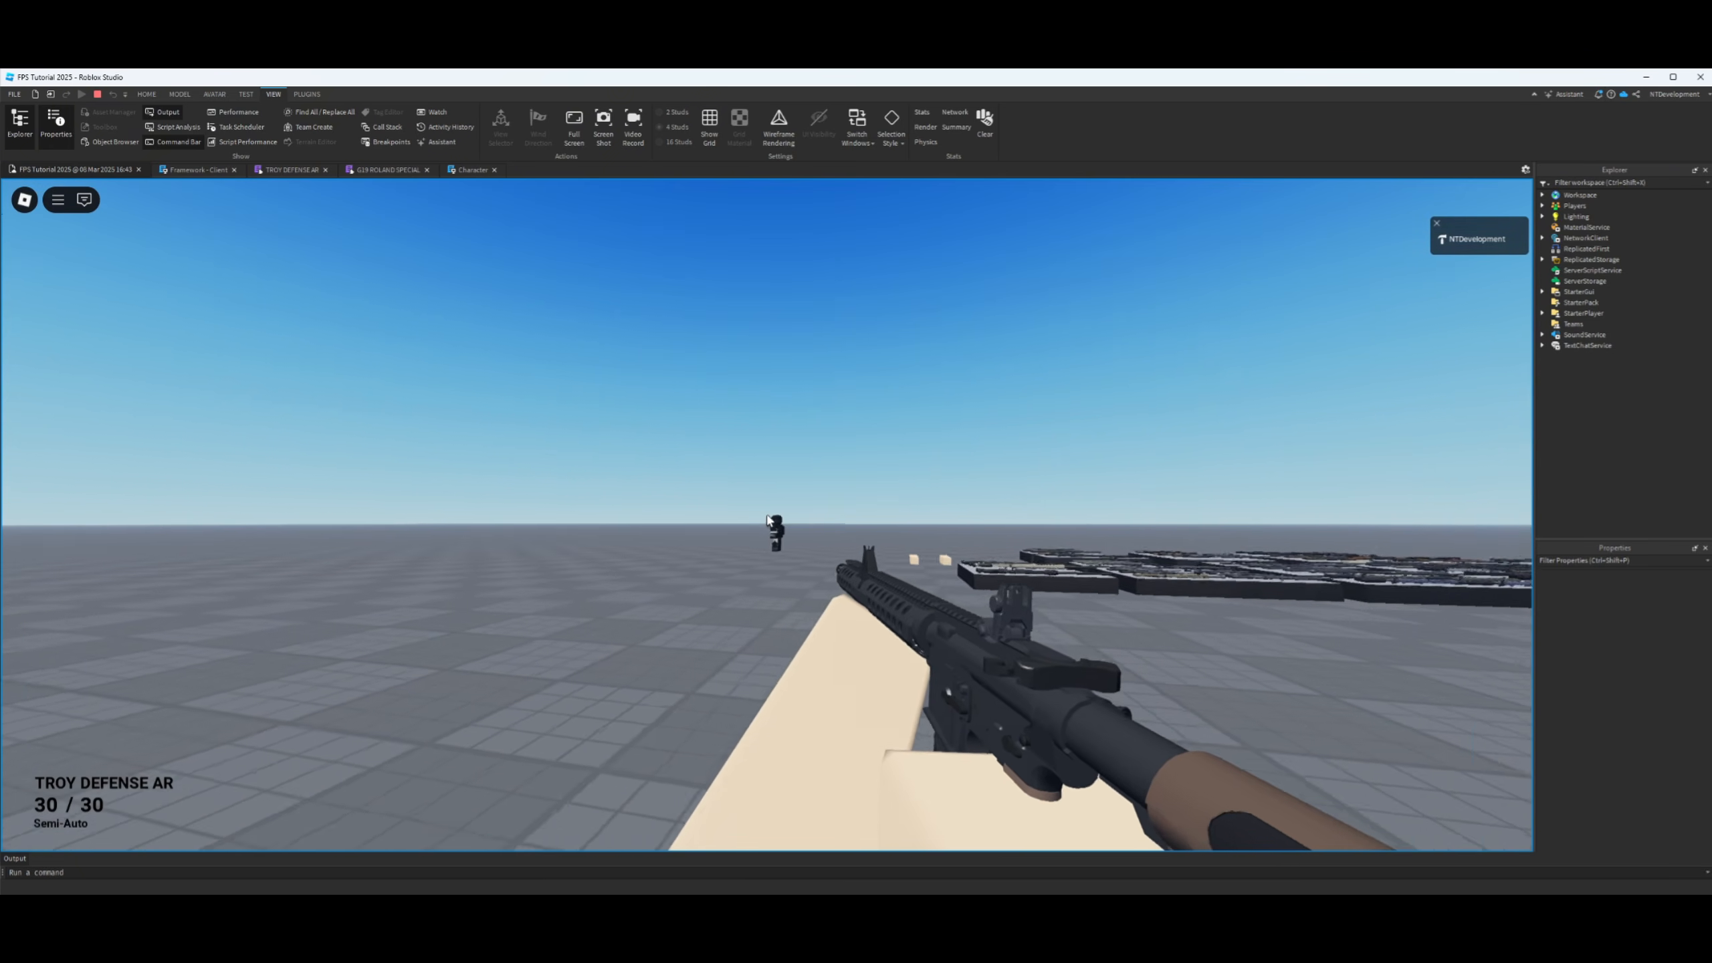